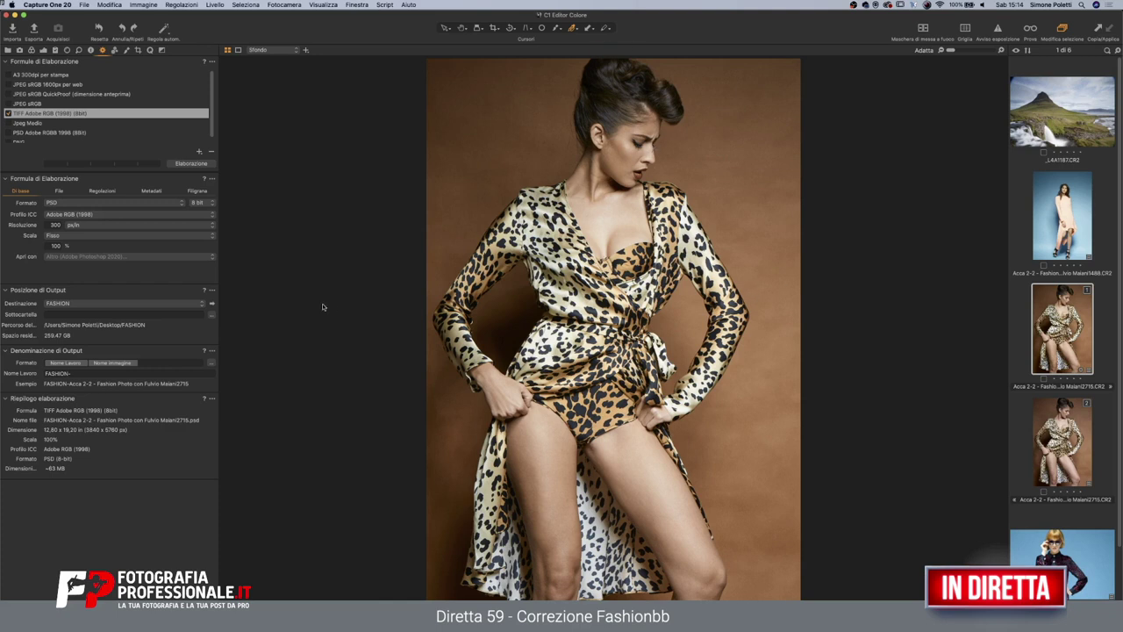
Show the colour tools and create a new variant of the leopard-dress portrait
{"action": "left_click", "coordinate": [31, 50]}
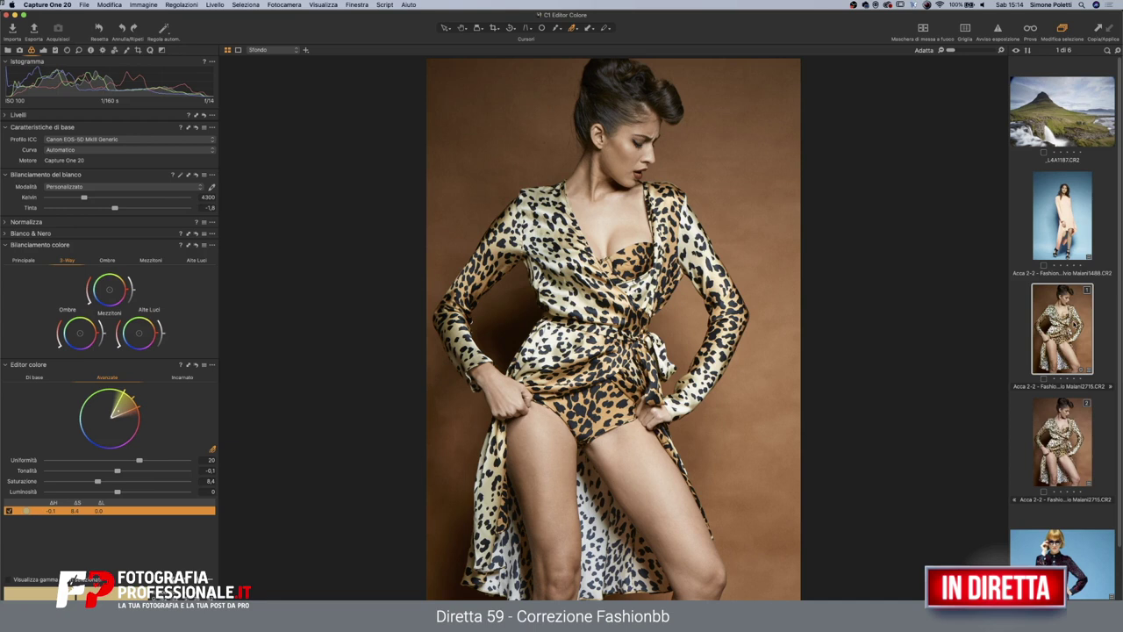
{"action": "key", "text": "Down"}
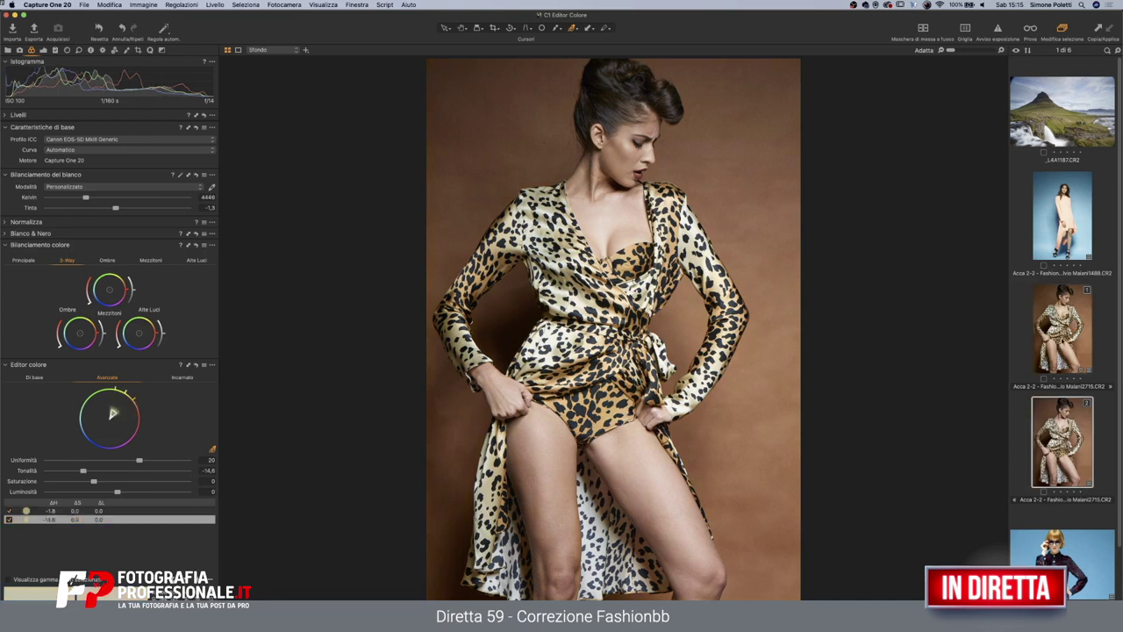
{"action": "key", "text": "Up"}
{"action": "right_click", "coordinate": [1066, 304]}
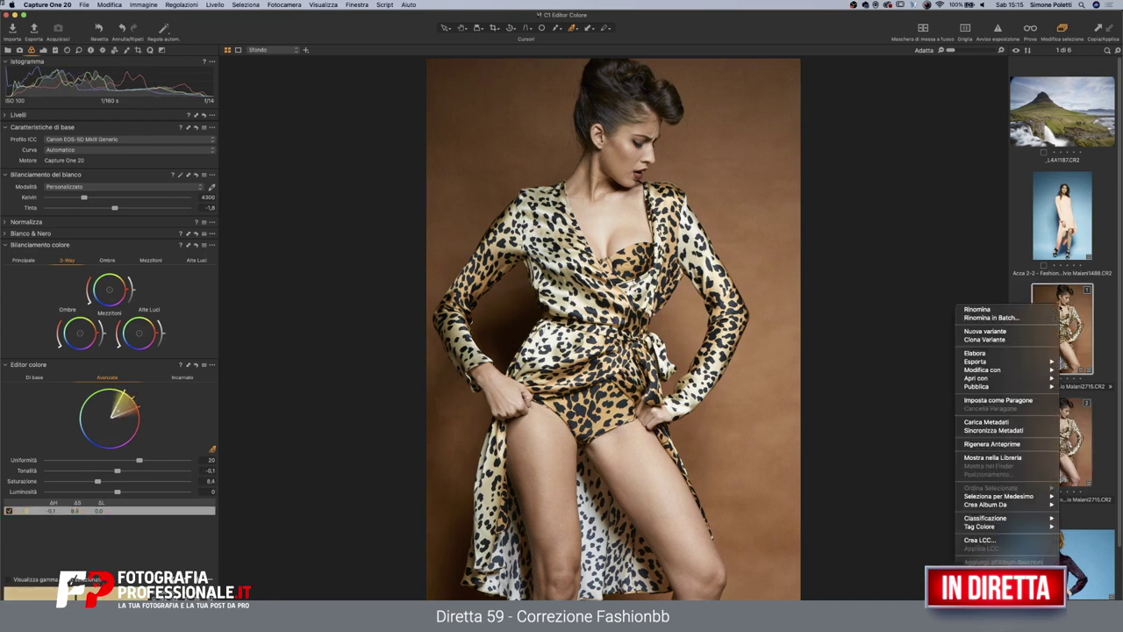
{"action": "left_click", "coordinate": [983, 328]}
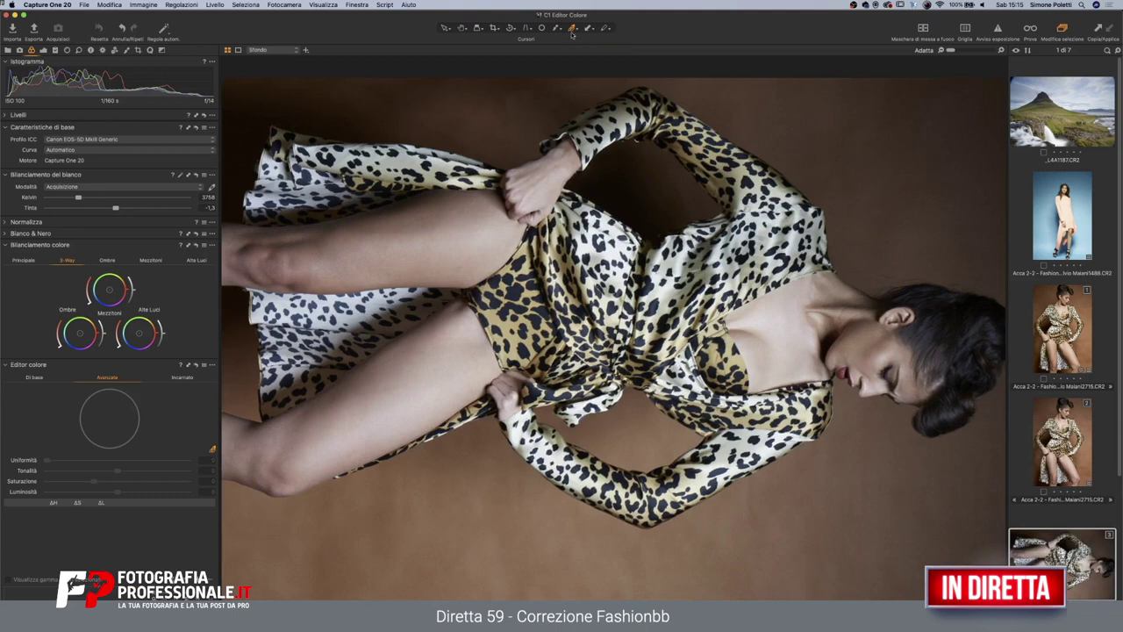
Rotate the new variant left to upright and select it in the filmstrip
{"action": "left_click", "coordinate": [515, 30]}
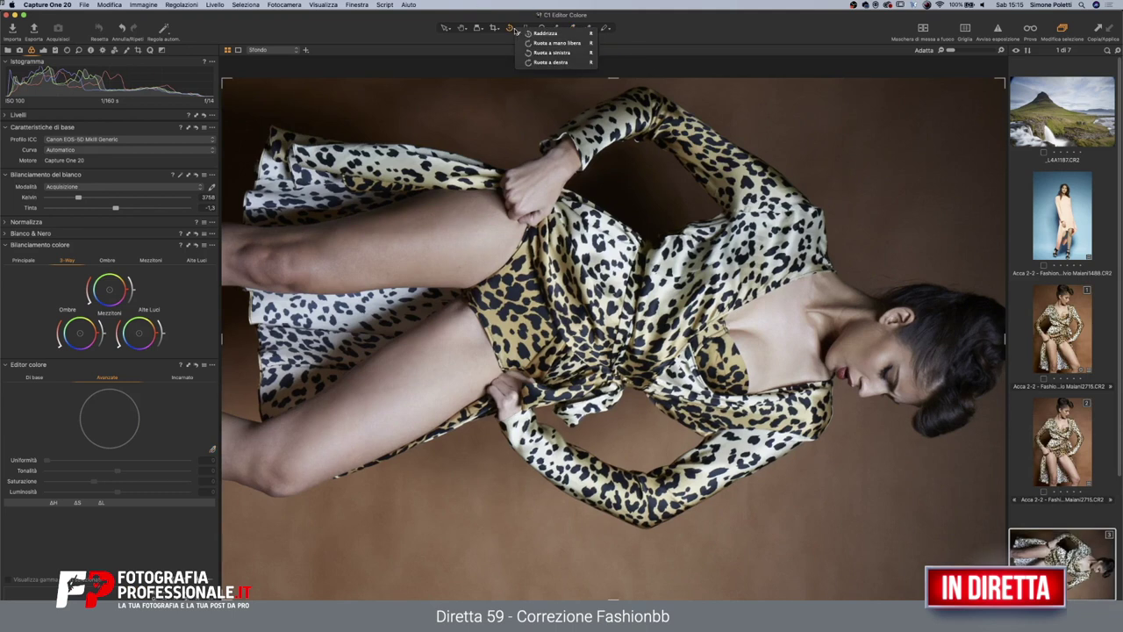
{"action": "left_click", "coordinate": [551, 53]}
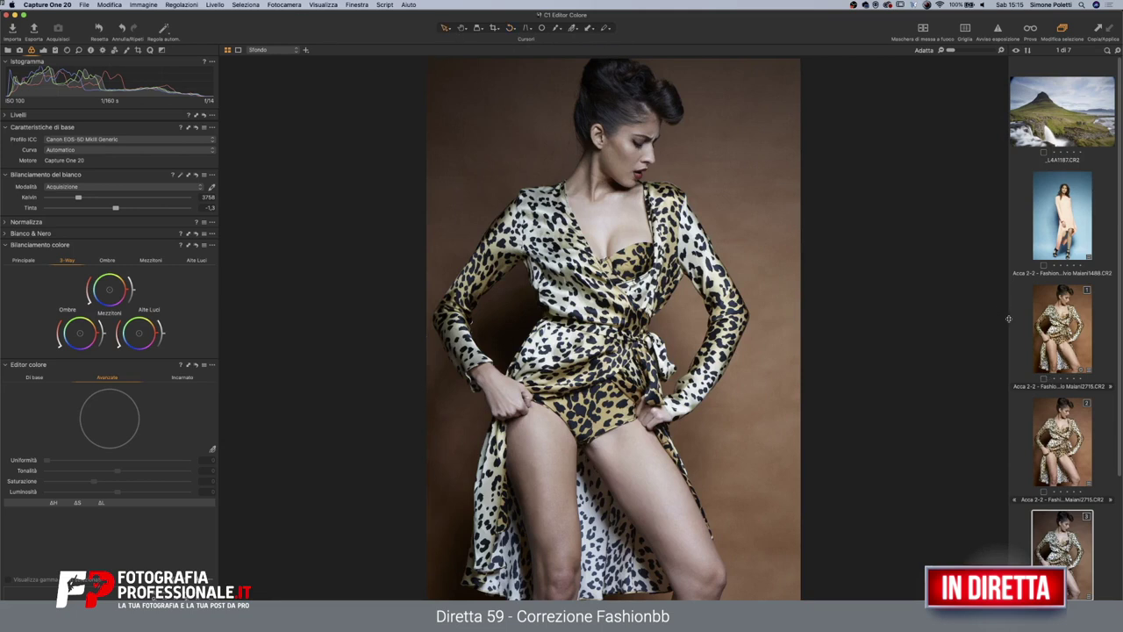
{"action": "left_click", "coordinate": [1095, 330]}
{"action": "left_click", "coordinate": [1078, 331]}
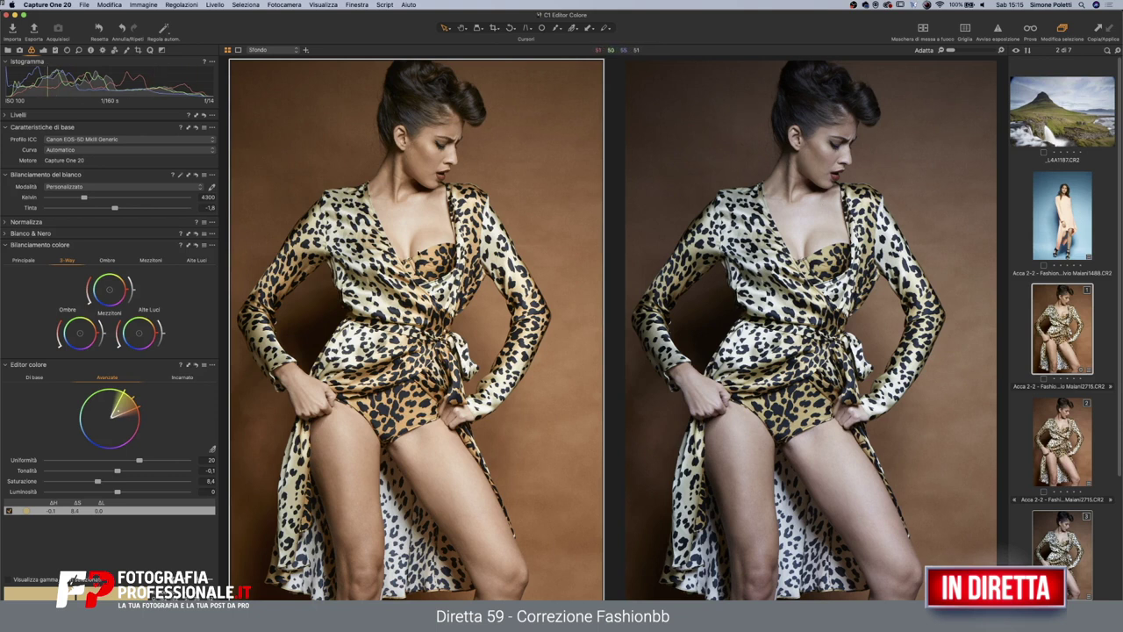
Set the first variant's HDR Alte Luci highlights to -6 and reselect that variant
{"action": "left_click", "coordinate": [43, 50]}
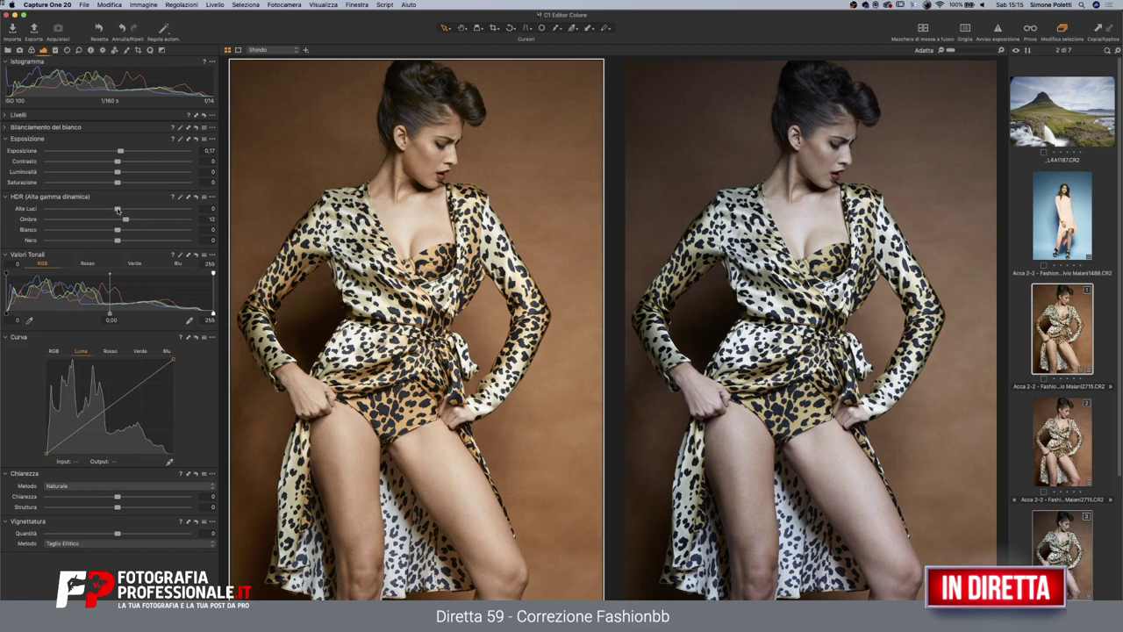
{"action": "left_click_drag", "start_coordinate": [108, 211], "coordinate": [113, 212]}
{"action": "key", "text": "Down"}
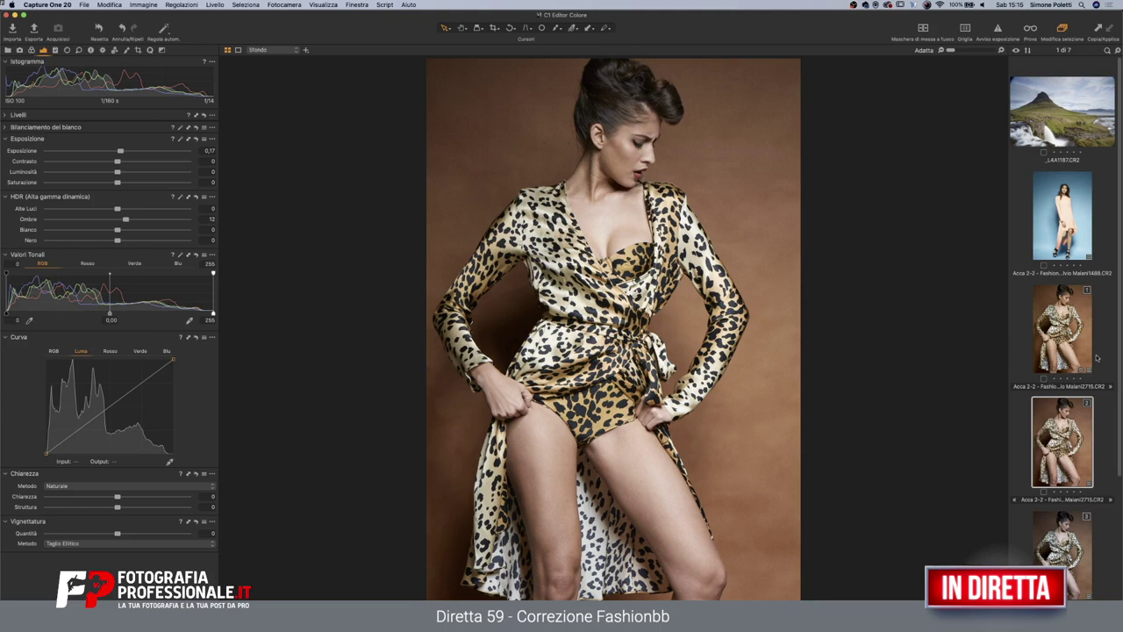
{"action": "left_click", "coordinate": [1078, 303]}
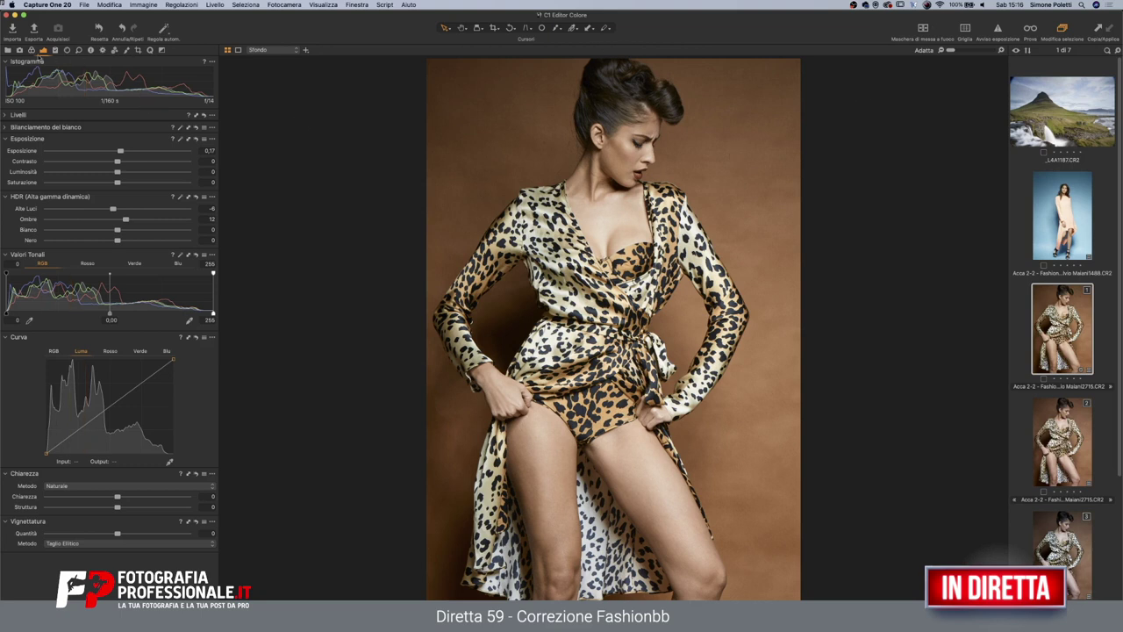
{"action": "left_click", "coordinate": [32, 51]}
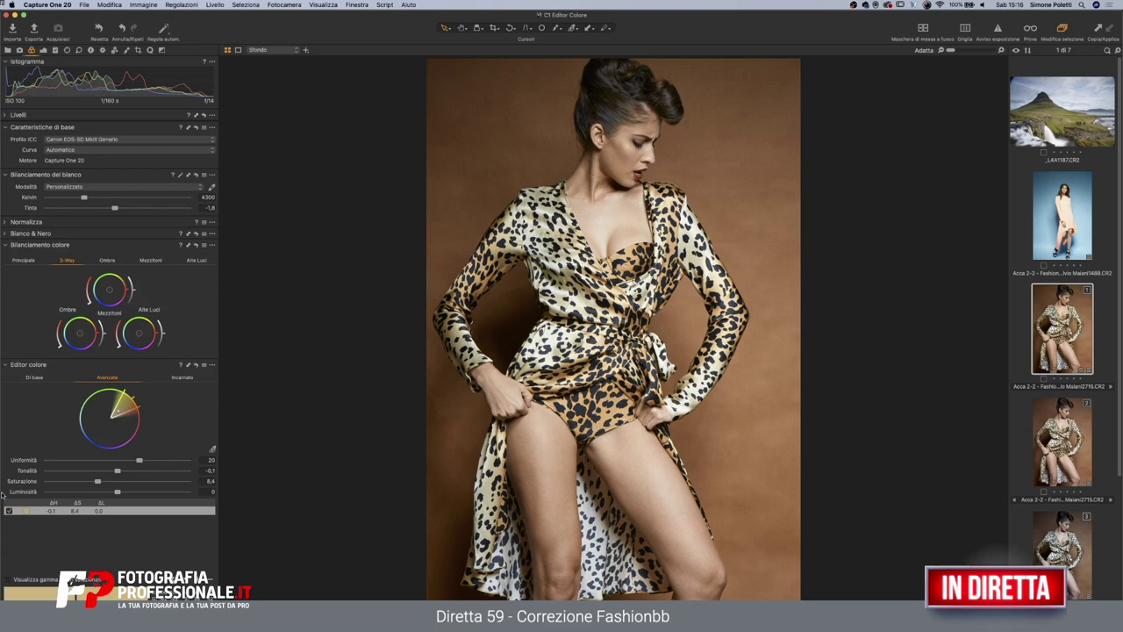
Set the Incarnato skin-tone uniformity to hue 56,4 and saturation 55,3, after comparing with a reset
{"action": "left_click", "coordinate": [8, 511]}
{"action": "left_click", "coordinate": [190, 378]}
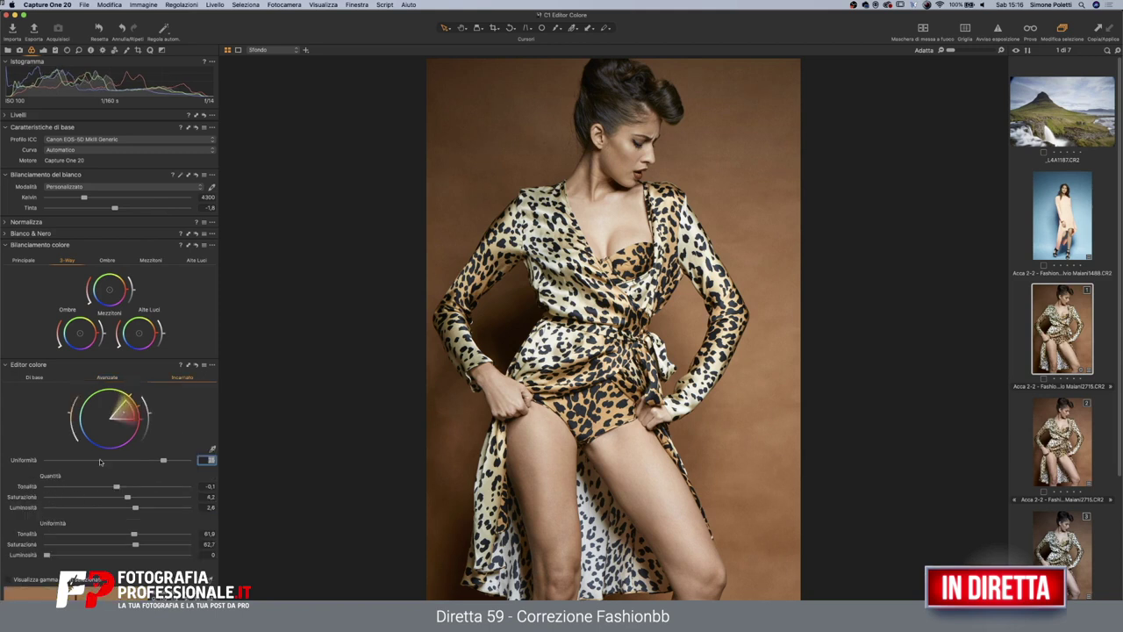
{"action": "left_click", "coordinate": [196, 367]}
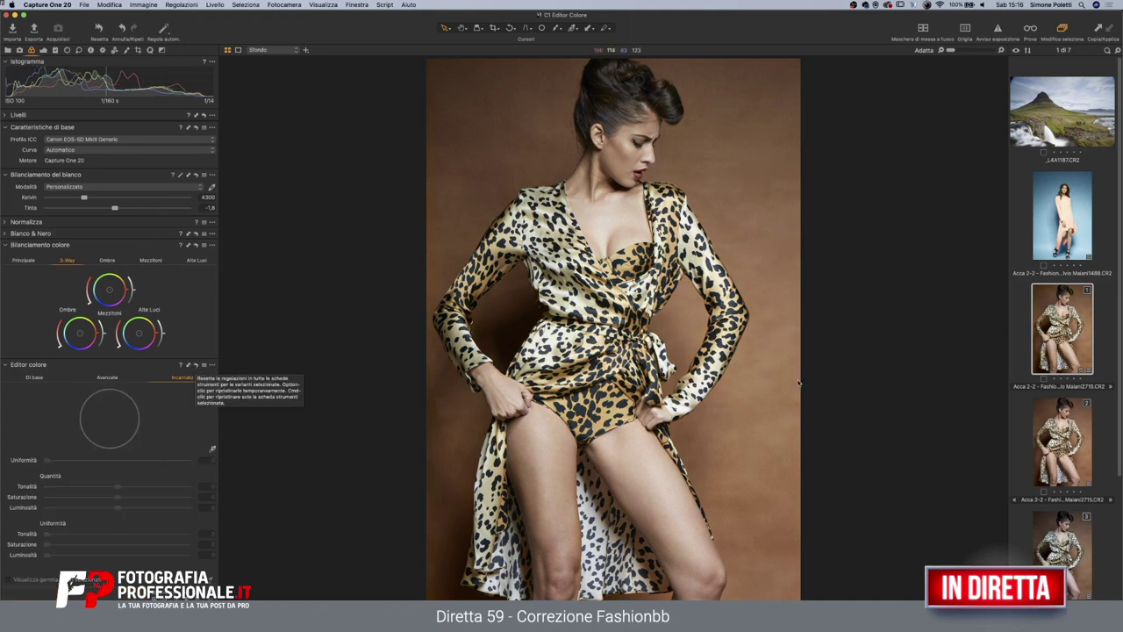
{"action": "key", "text": "super+z"}
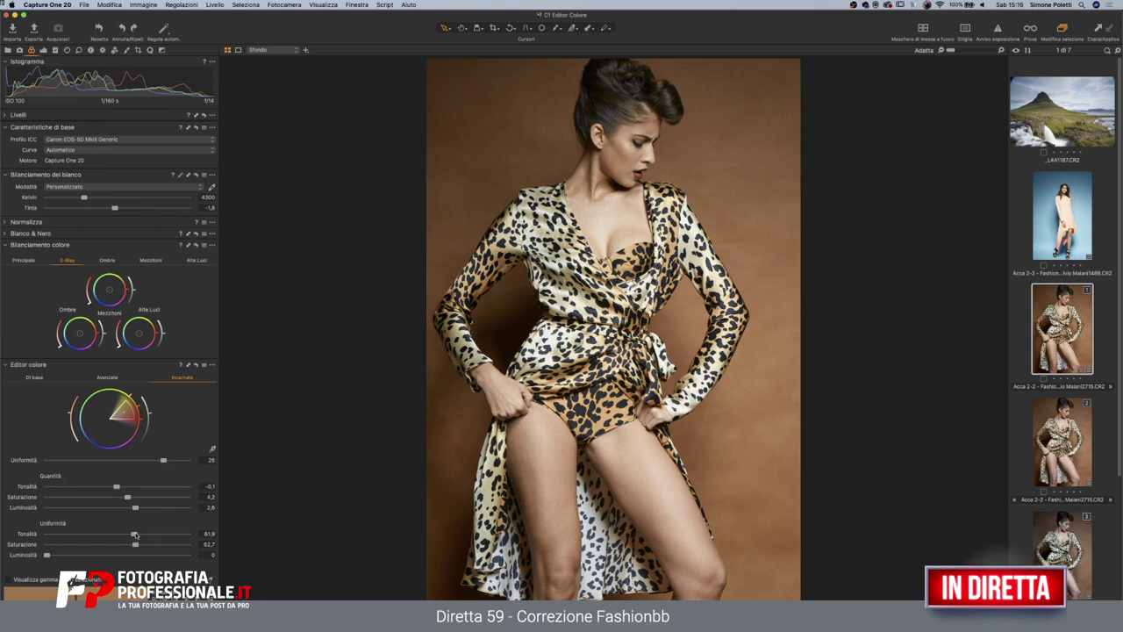
{"action": "left_click_drag", "start_coordinate": [134, 535], "coordinate": [125, 545]}
Compare the third variant side by side with the portrait, then drop it from the comparison
{"action": "left_click", "coordinate": [102, 50]}
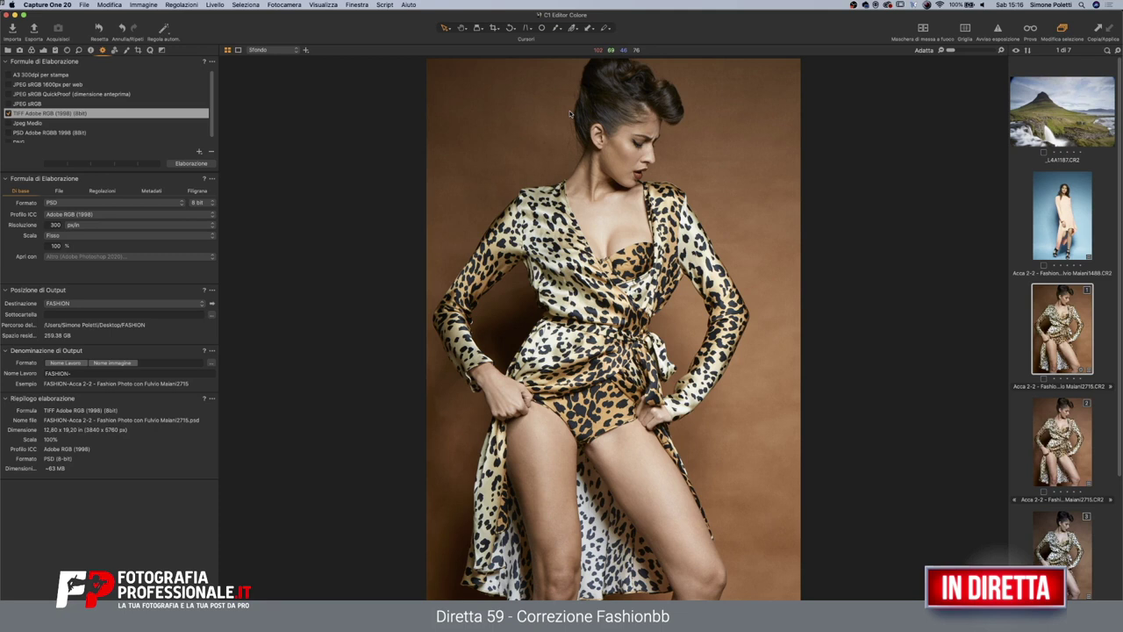
{"action": "left_click", "coordinate": [1041, 541], "text": "super"}
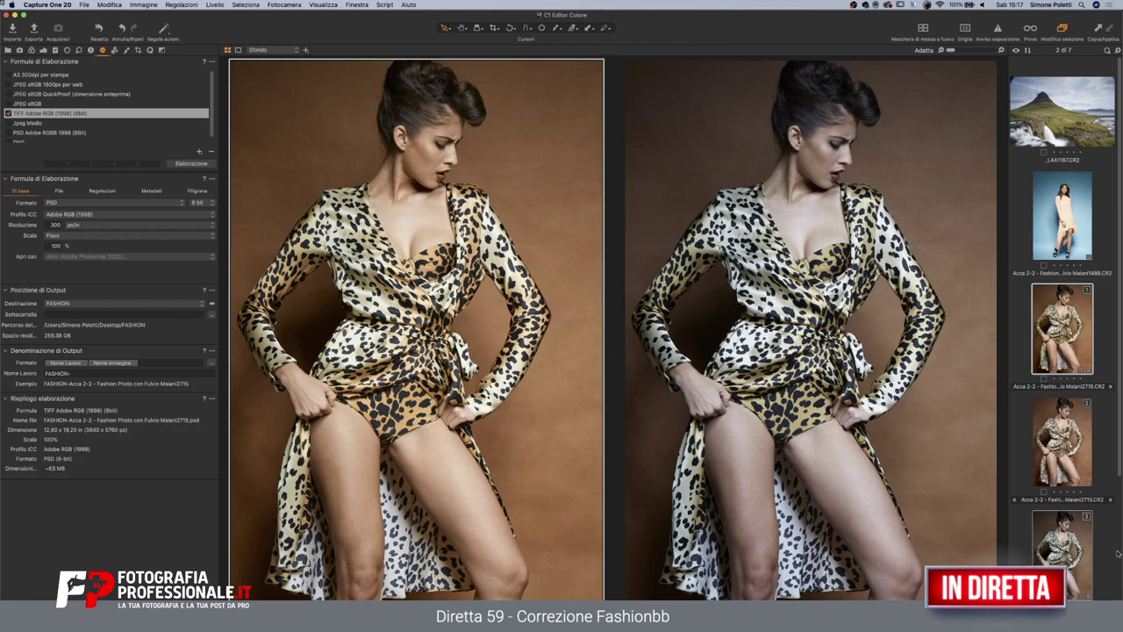
{"action": "left_click", "coordinate": [1086, 349], "text": "super"}
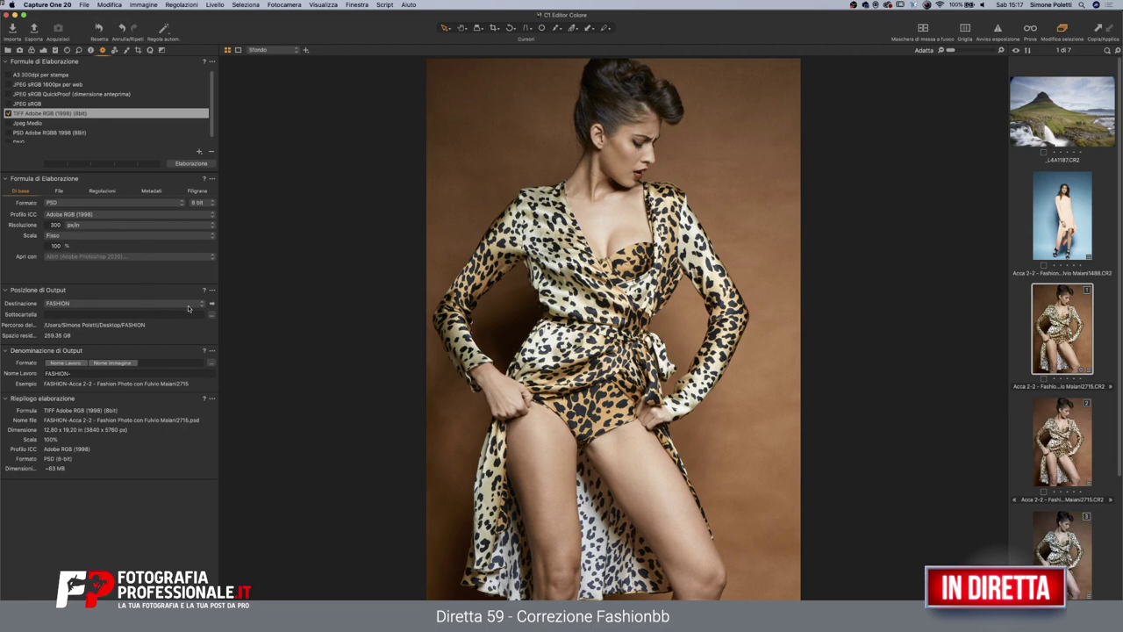
Process the portrait to a PSD with Elaborazione and return to Capture One
{"action": "left_click", "coordinate": [195, 165]}
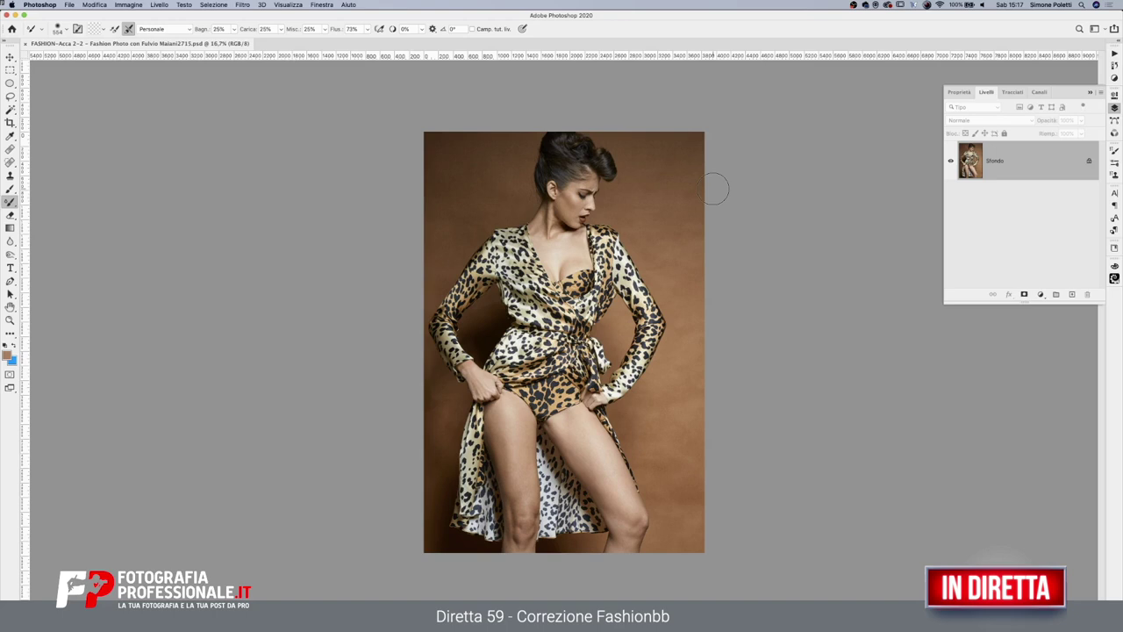
{"action": "left_click", "coordinate": [9, 320]}
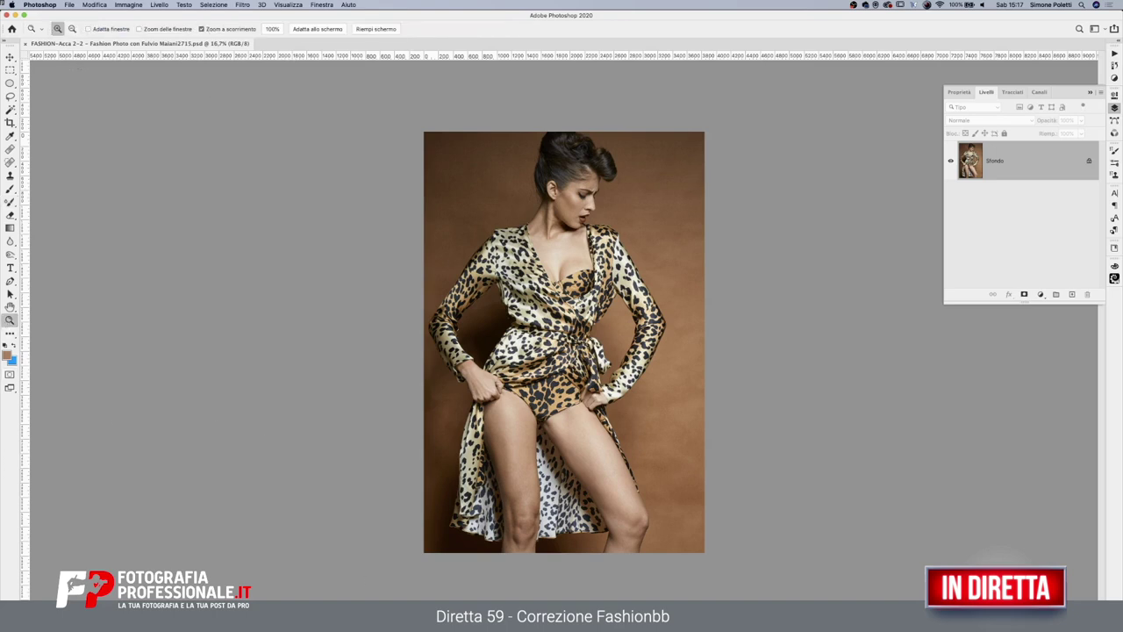
{"action": "left_click", "coordinate": [377, 614]}
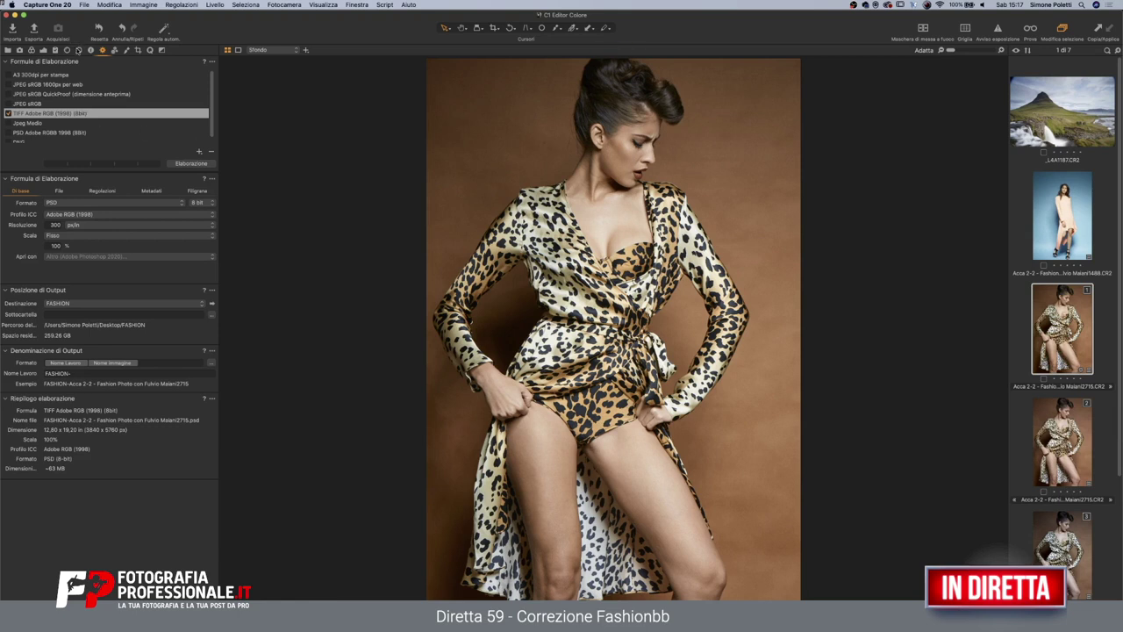
{"action": "left_click", "coordinate": [78, 50]}
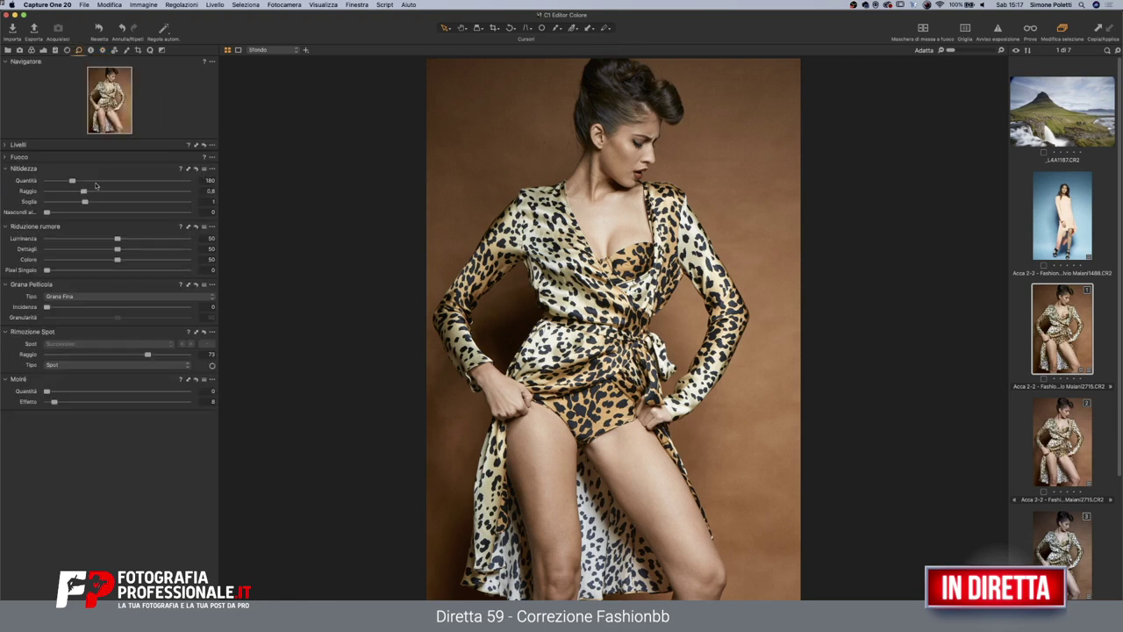
Zoom to 100% on the model's face and set the Nitidezza amount to about 288
{"action": "left_click", "coordinate": [970, 50]}
{"action": "left_click_drag", "start_coordinate": [955, 59], "coordinate": [711, 586]}
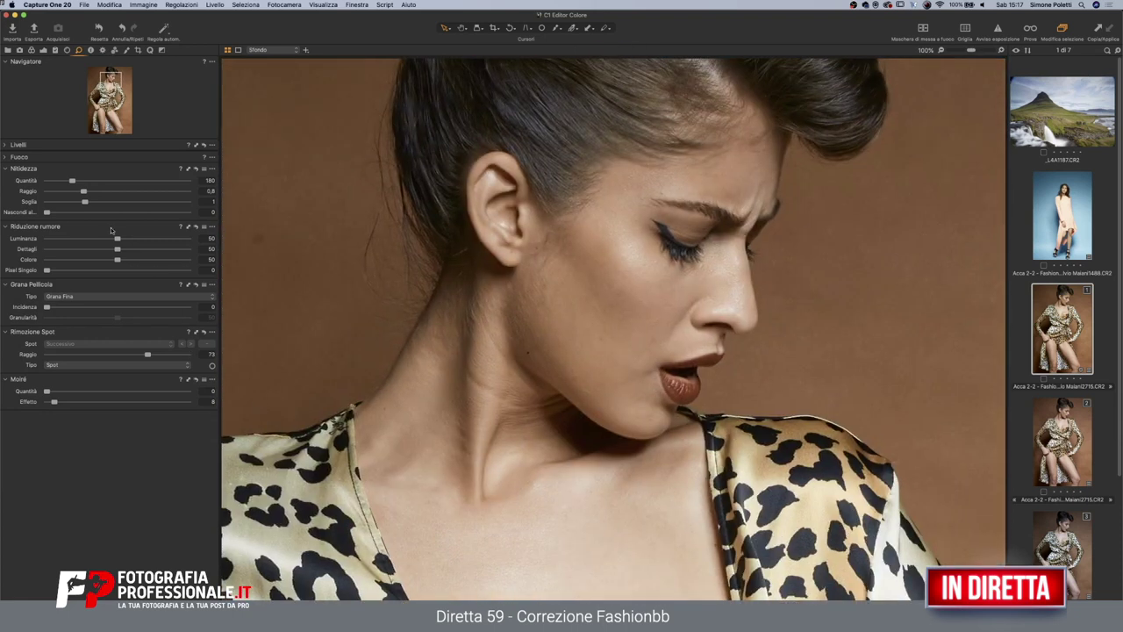
{"action": "left_click", "coordinate": [90, 180]}
{"action": "left_click_drag", "start_coordinate": [90, 181], "coordinate": [87, 181]}
Close the processed portrait PSD in Photoshop and go back to Capture One
{"action": "left_click", "coordinate": [249, 610]}
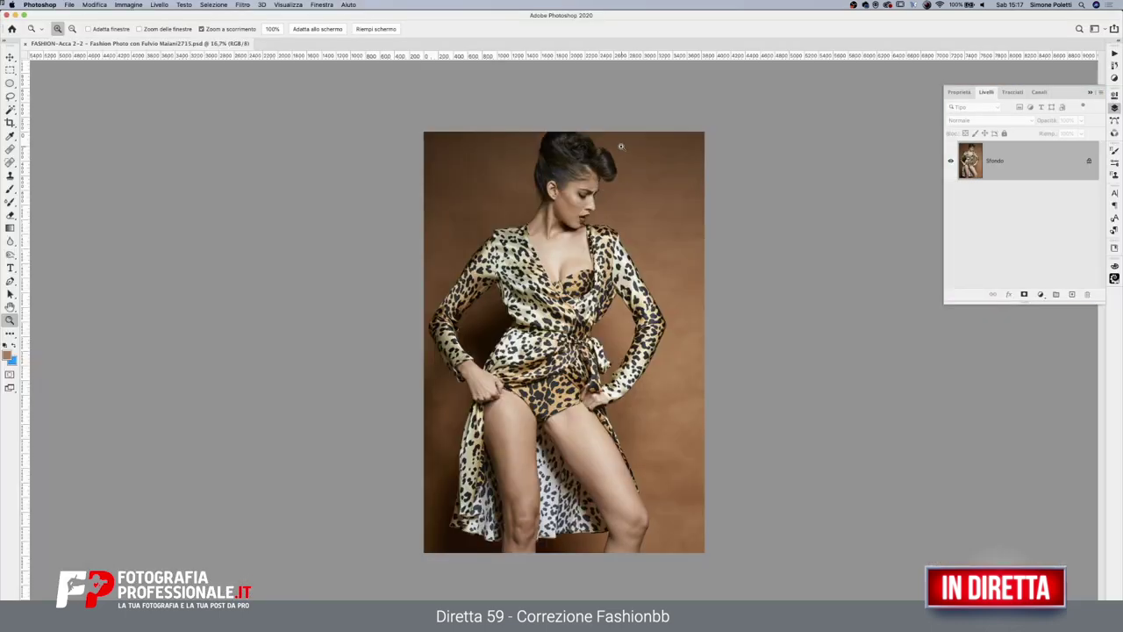
{"action": "key", "text": "super+w"}
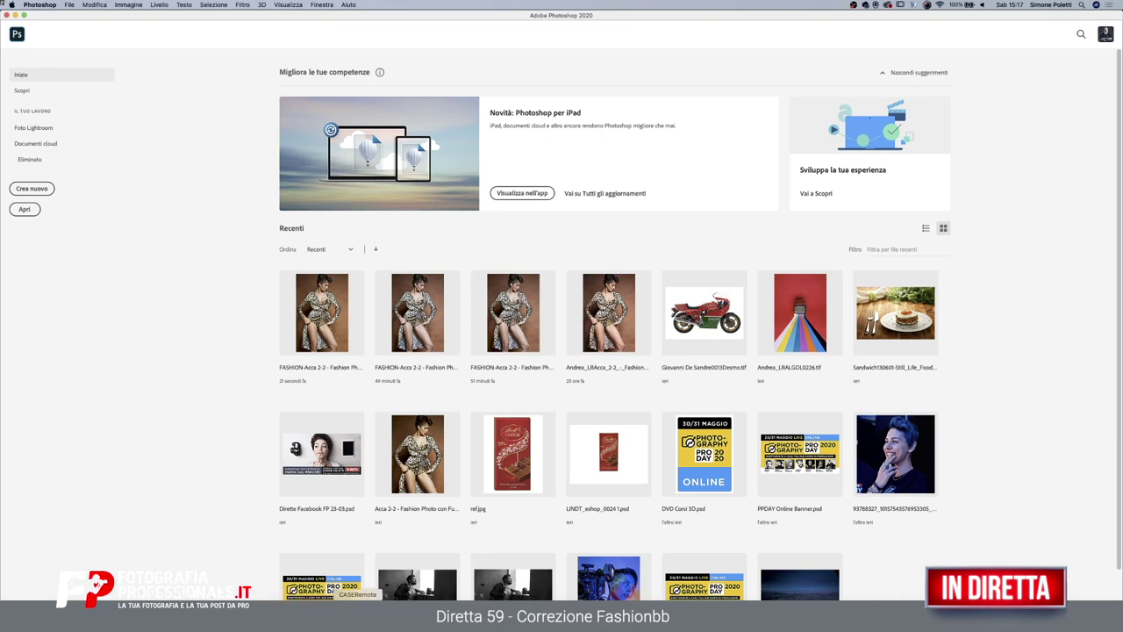
{"action": "left_click", "coordinate": [378, 614]}
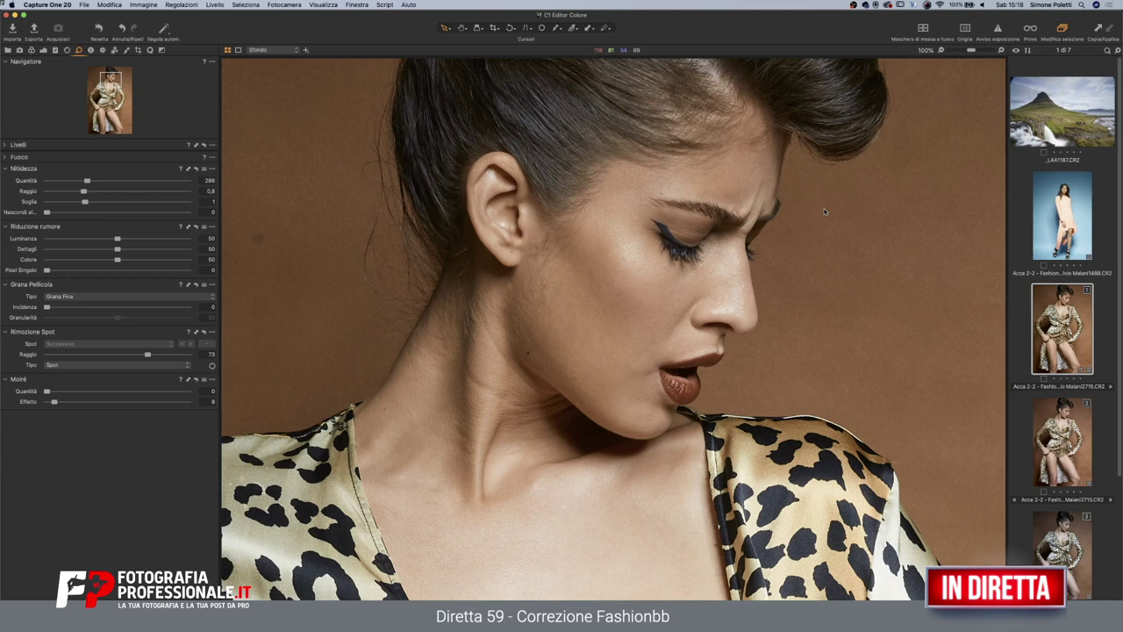
Reprocess the sharpened portrait from the Output tab into Photoshop
{"action": "left_click", "coordinate": [102, 50]}
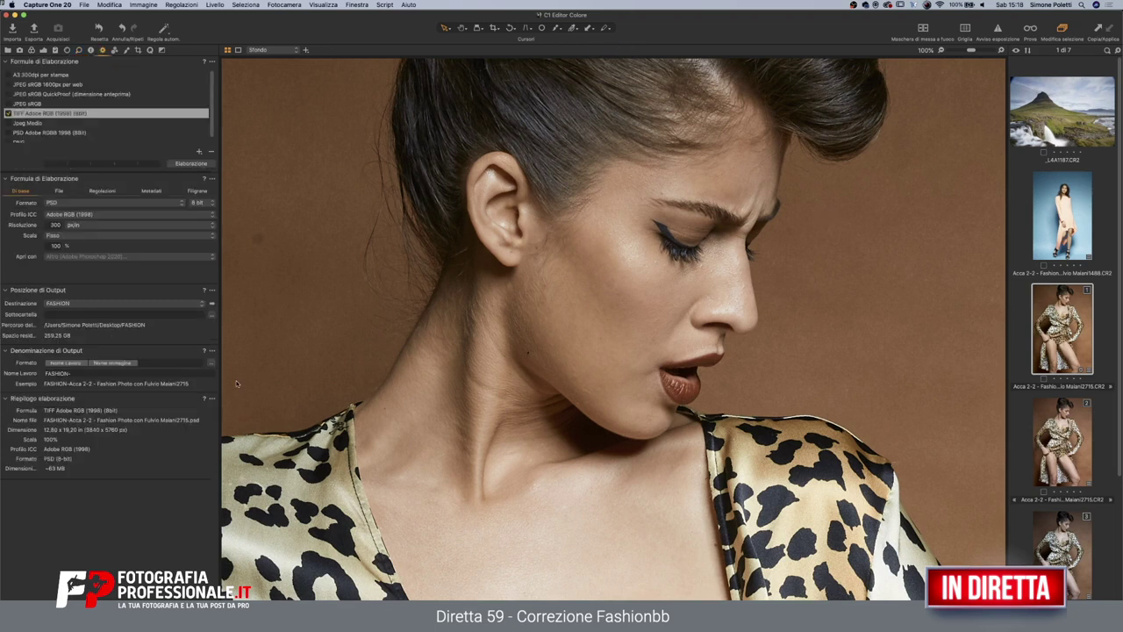
{"action": "left_click", "coordinate": [189, 164]}
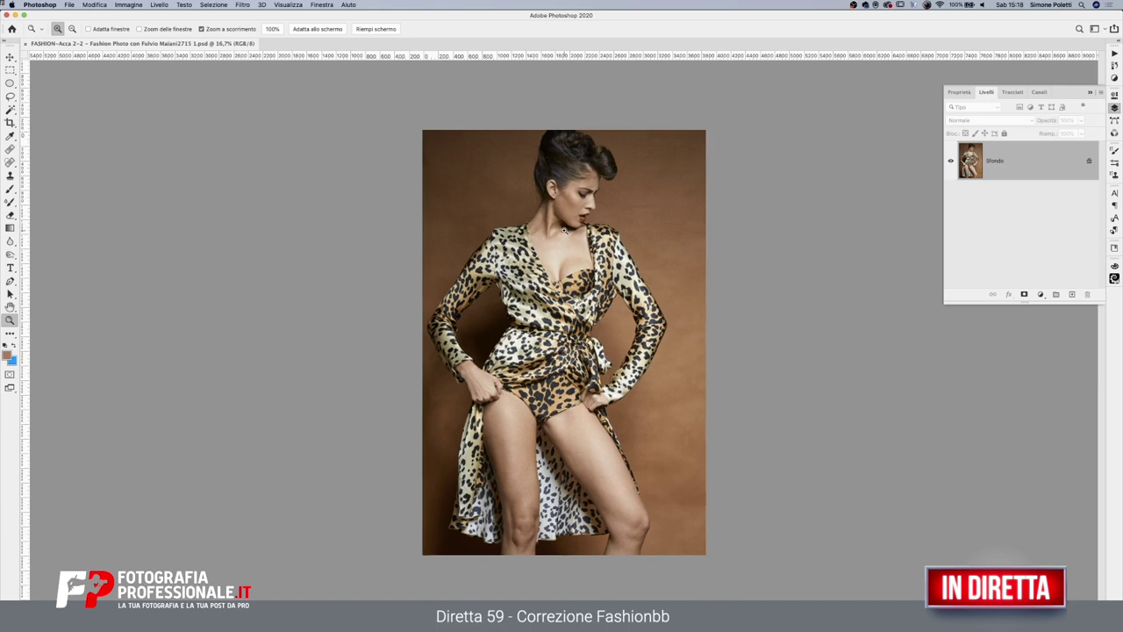
Zoom to 33.3% and 50% and scroll around the reprocessed portrait to inspect it
{"action": "left_click", "coordinate": [566, 250]}
{"action": "left_click", "coordinate": [561, 389]}
{"action": "left_click", "coordinate": [574, 349]}
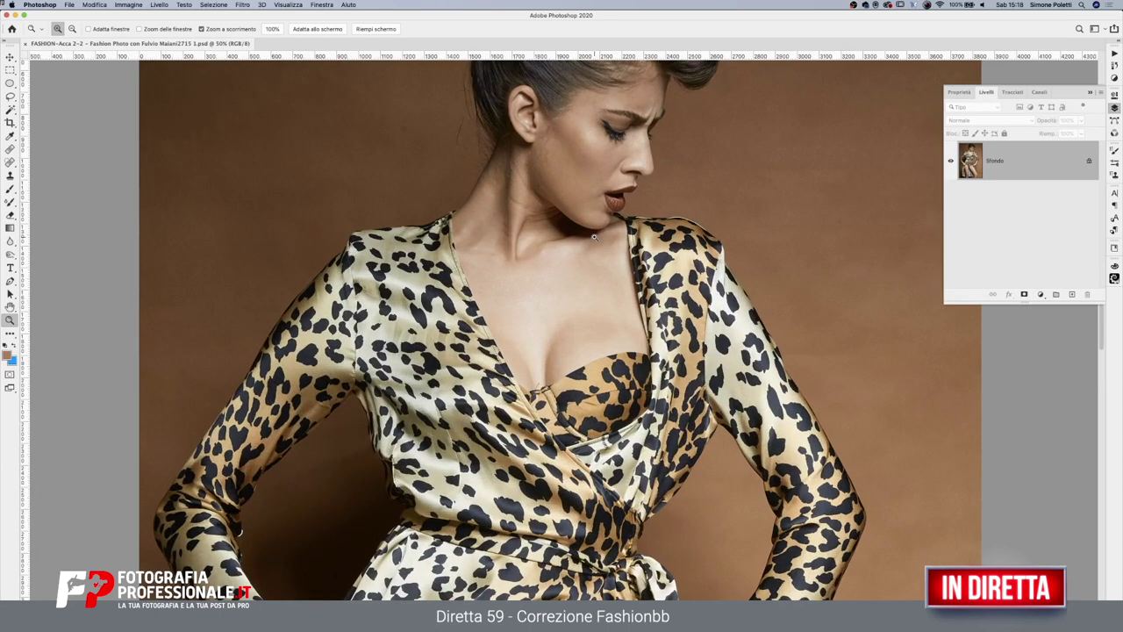
{"action": "left_click", "coordinate": [575, 283], "text": "alt"}
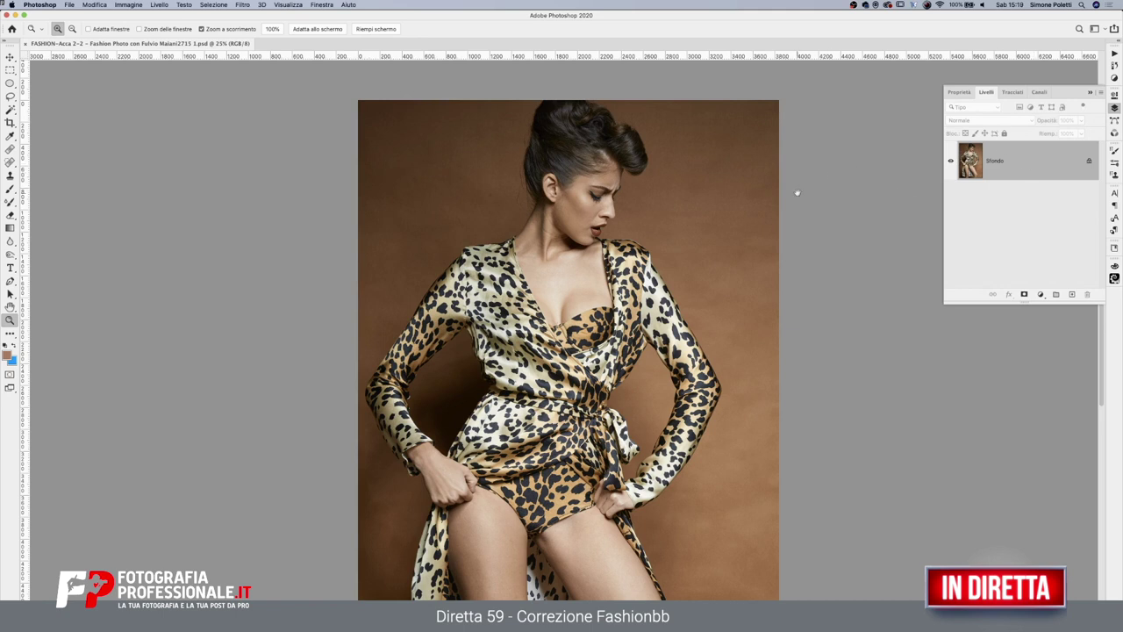
{"action": "scroll", "coordinate": [702, 204], "scroll_direction": "down", "scroll_amount": 3}
{"action": "scroll", "coordinate": [711, 279], "scroll_direction": "down", "scroll_amount": 2}
{"action": "scroll", "coordinate": [712, 279], "scroll_direction": "up", "scroll_amount": 2}
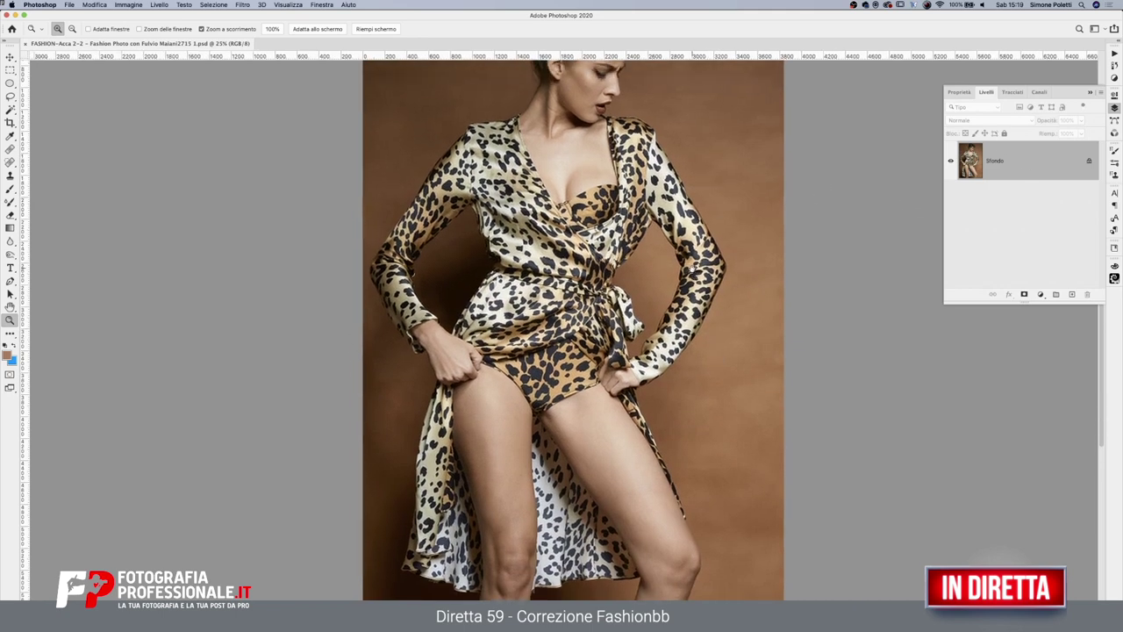
{"action": "scroll", "coordinate": [707, 301], "scroll_direction": "up", "scroll_amount": 2}
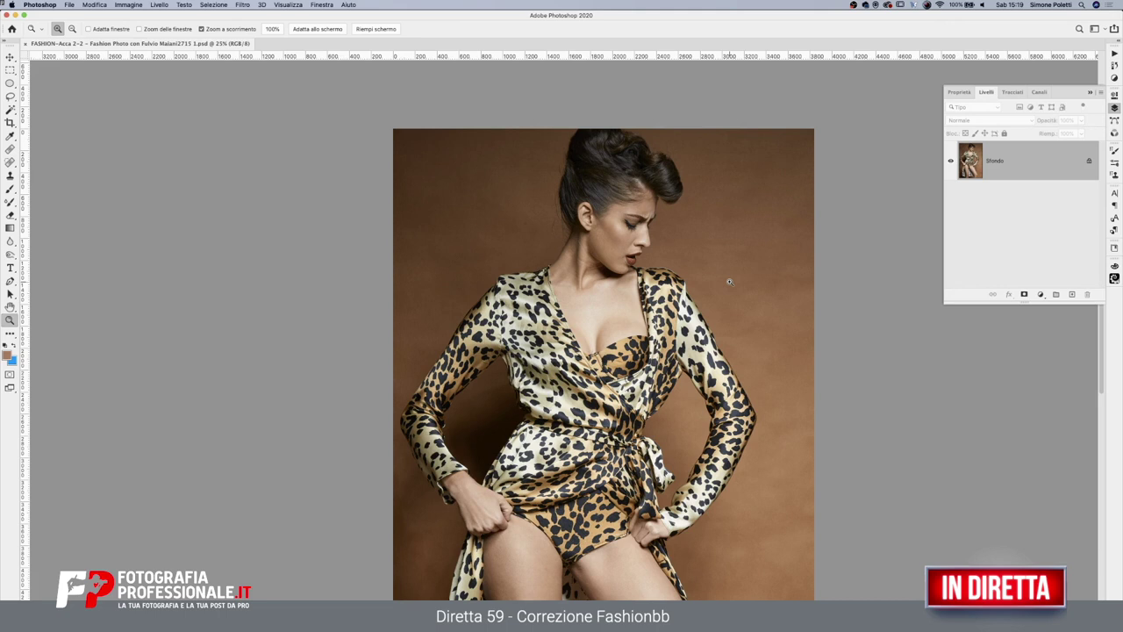
{"action": "scroll", "coordinate": [779, 379], "scroll_direction": "down", "scroll_amount": 2}
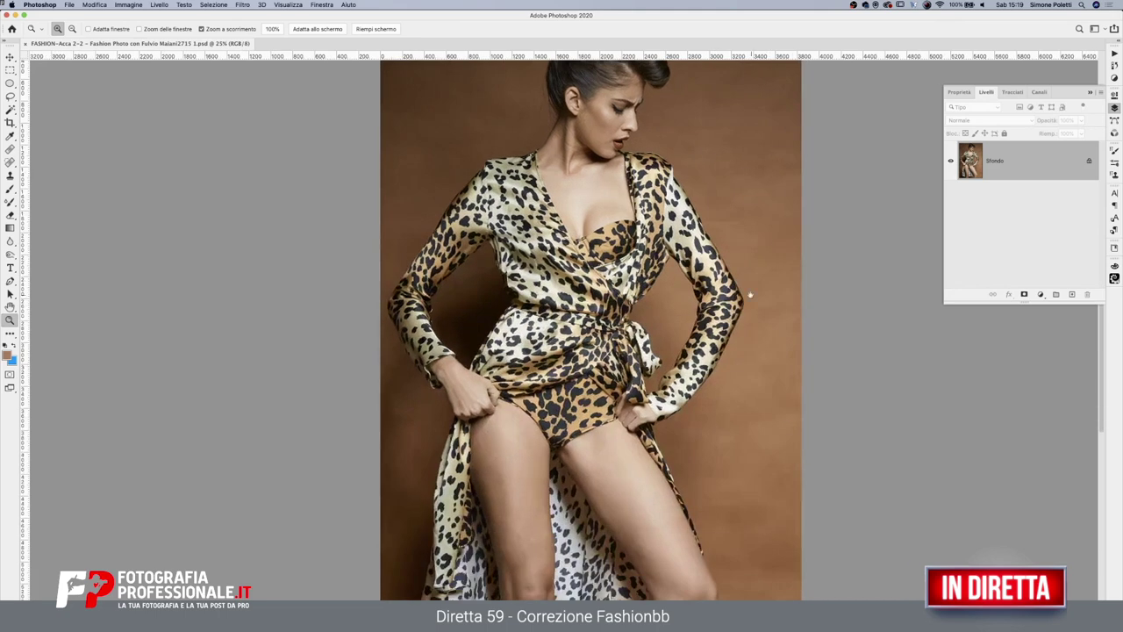
{"action": "scroll", "coordinate": [637, 283], "scroll_direction": "down", "scroll_amount": 5}
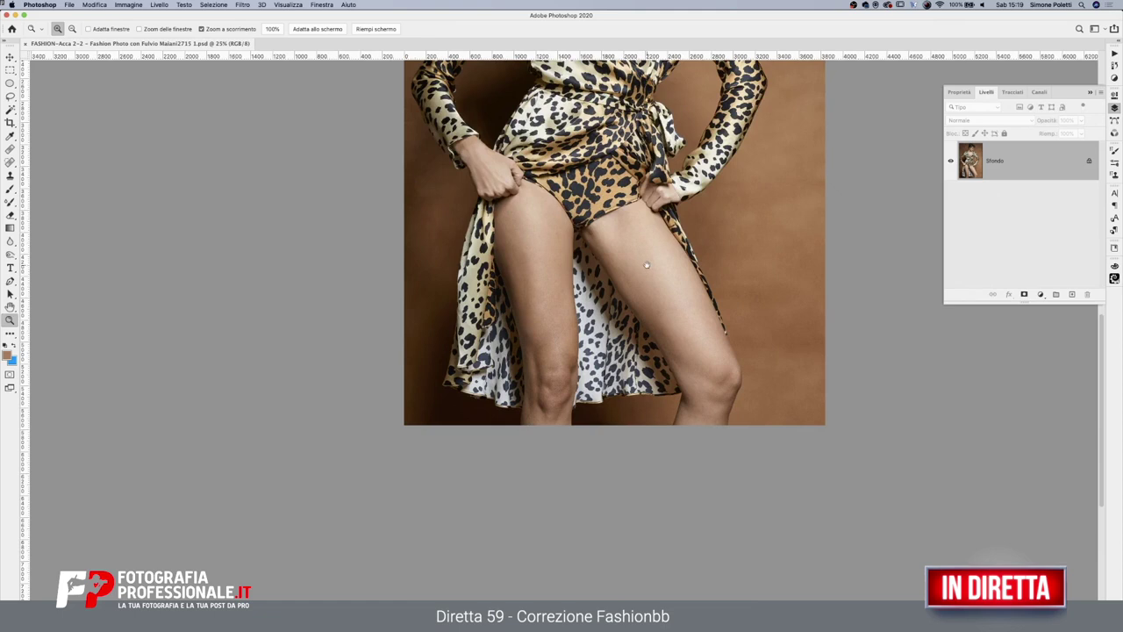
{"action": "scroll", "coordinate": [646, 265], "scroll_direction": "up", "scroll_amount": 7}
{"action": "scroll", "coordinate": [662, 443], "scroll_direction": "up", "scroll_amount": 2}
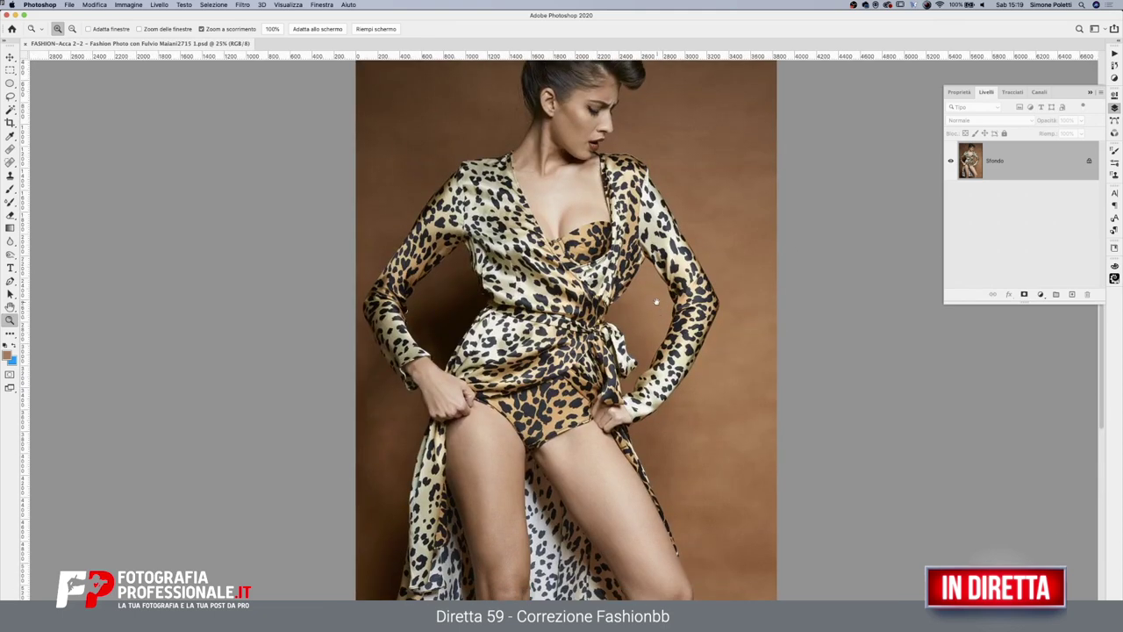
{"action": "scroll", "coordinate": [656, 302], "scroll_direction": "up", "scroll_amount": 2}
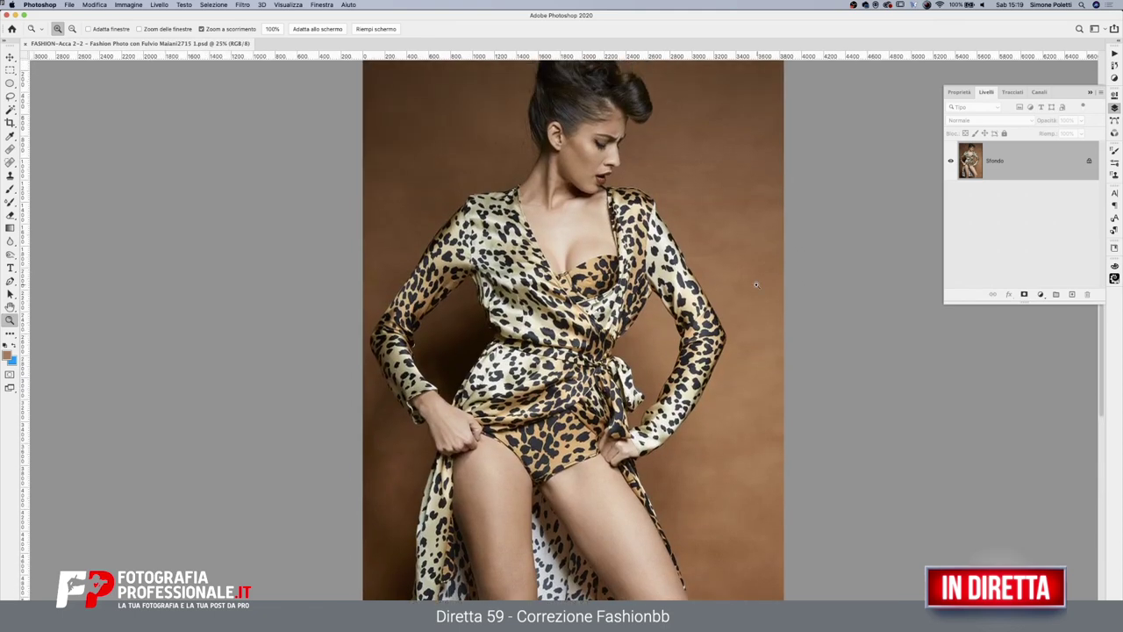
Duplicate the background layer and name the copy Colore
{"action": "key", "text": "super+j"}
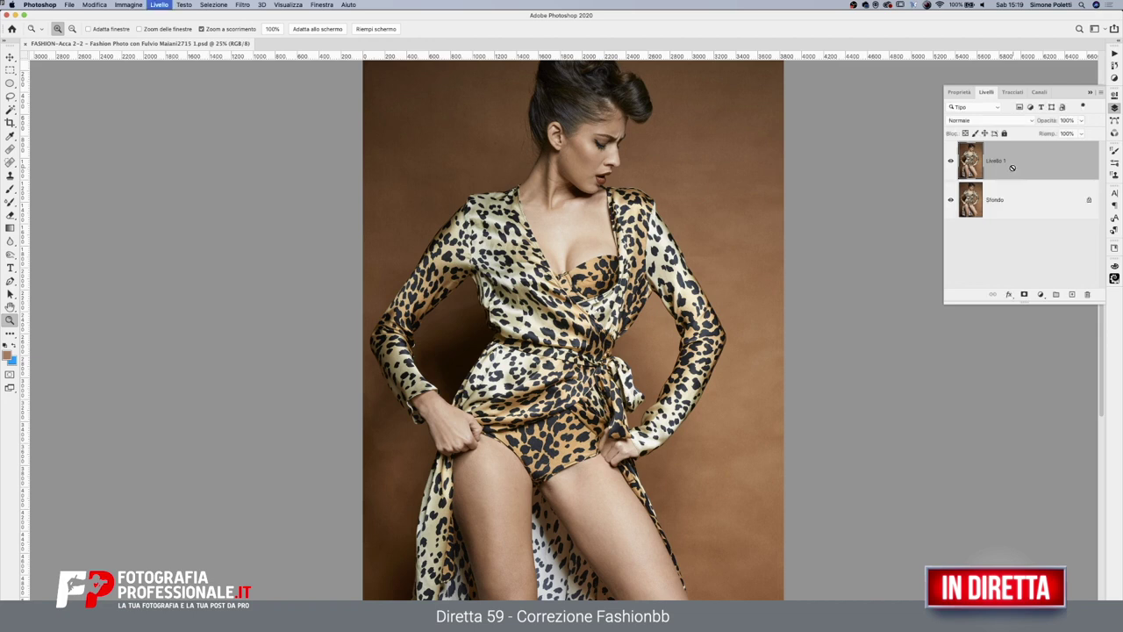
{"action": "double_click", "coordinate": [996, 161]}
{"action": "type", "text": "Colore"}
{"action": "key", "text": "Return"}
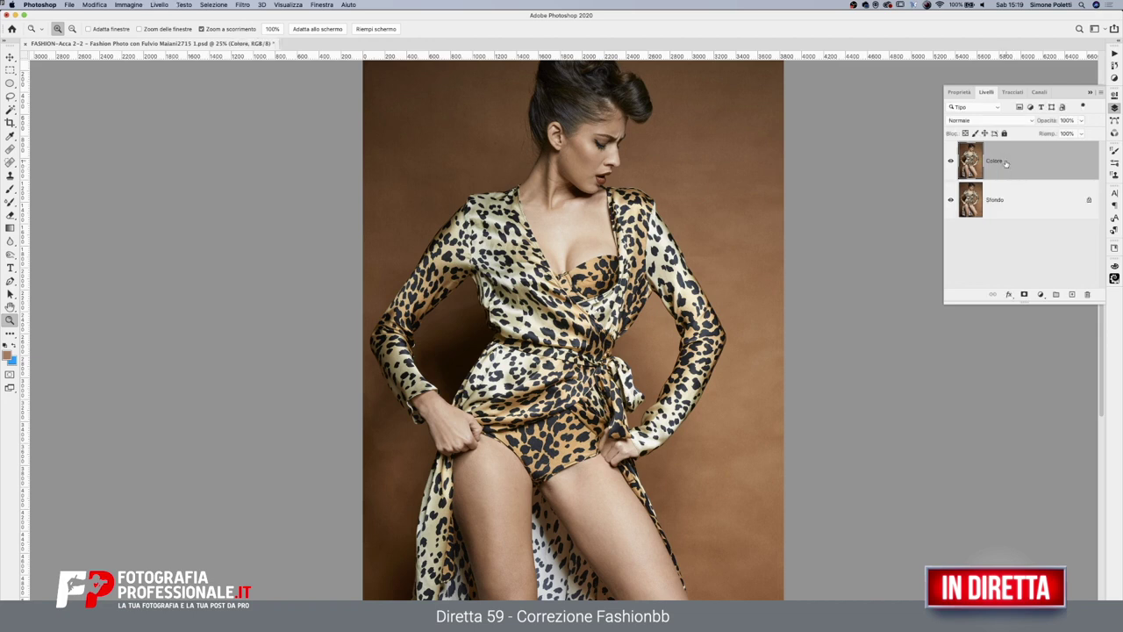
Duplicate Colore and name the new copy Dettaglio
{"action": "key", "text": "super+j"}
{"action": "double_click", "coordinate": [1002, 160]}
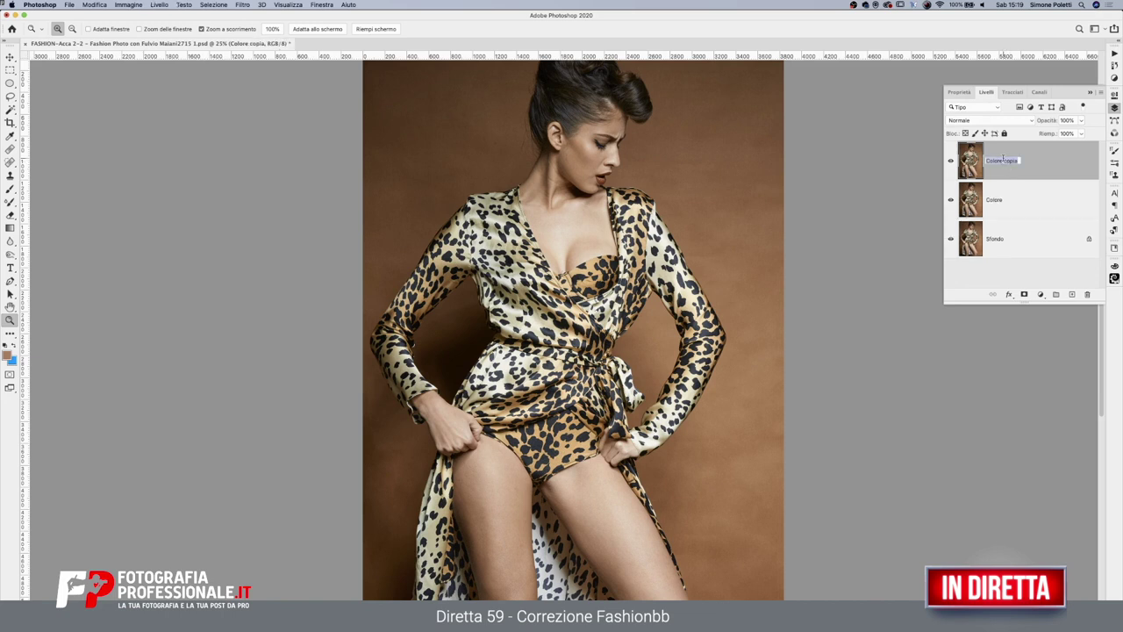
{"action": "type", "text": "Dettaglio"}
{"action": "key", "text": "Return"}
Hide Dettaglio and convert the Colore layer to a smart object
{"action": "left_click", "coordinate": [951, 161]}
{"action": "left_click", "coordinate": [1008, 202]}
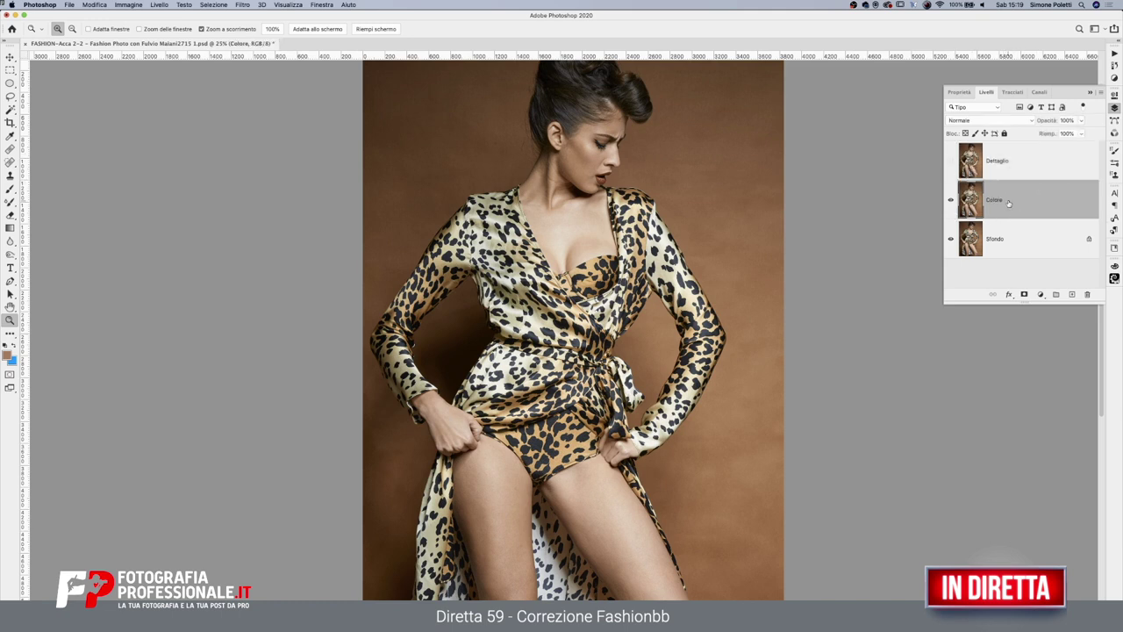
{"action": "right_click", "coordinate": [1019, 197]}
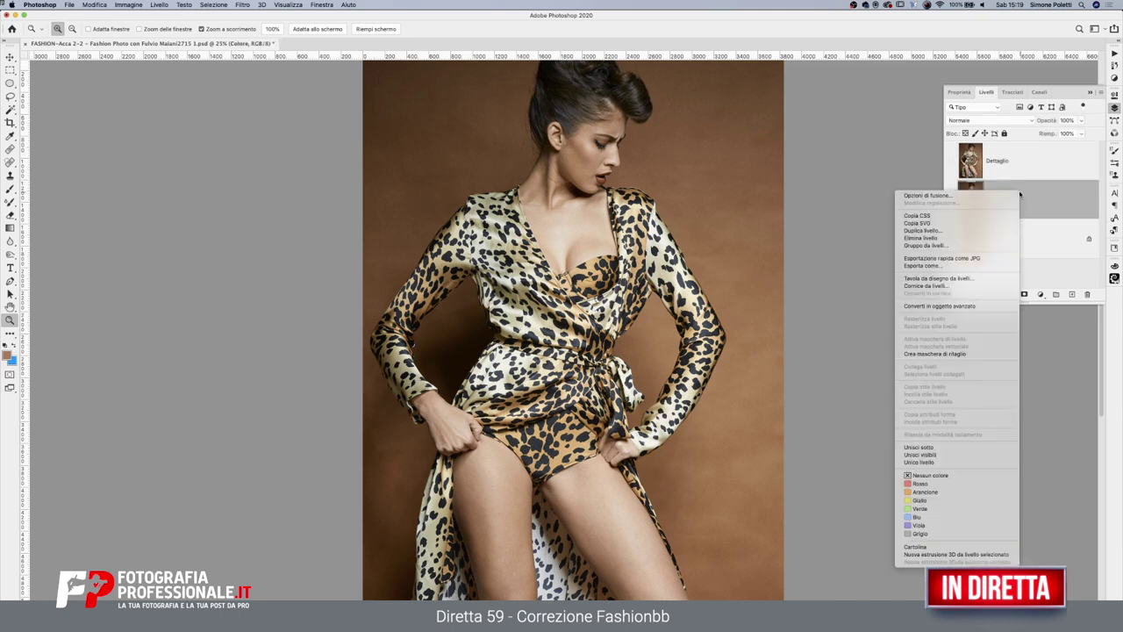
{"action": "left_click", "coordinate": [961, 306]}
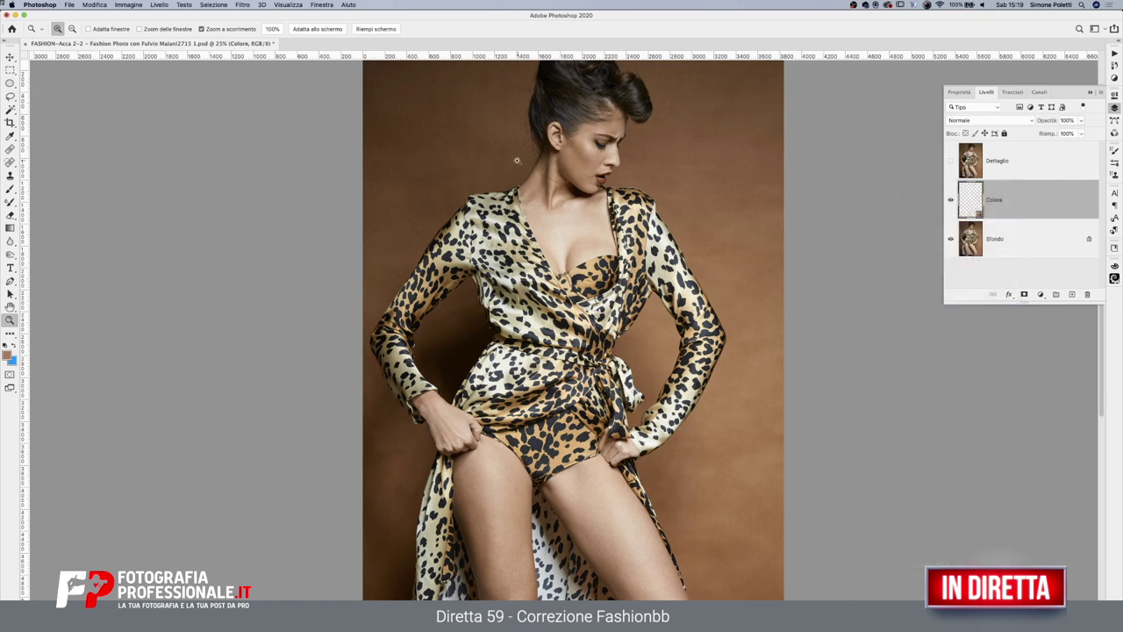
Apply a Median filter with radius 15 to the Colore smart object
{"action": "left_click", "coordinate": [240, 4]}
{"action": "mouse_move", "coordinate": [255, 117]}
{"action": "left_click", "coordinate": [408, 126]}
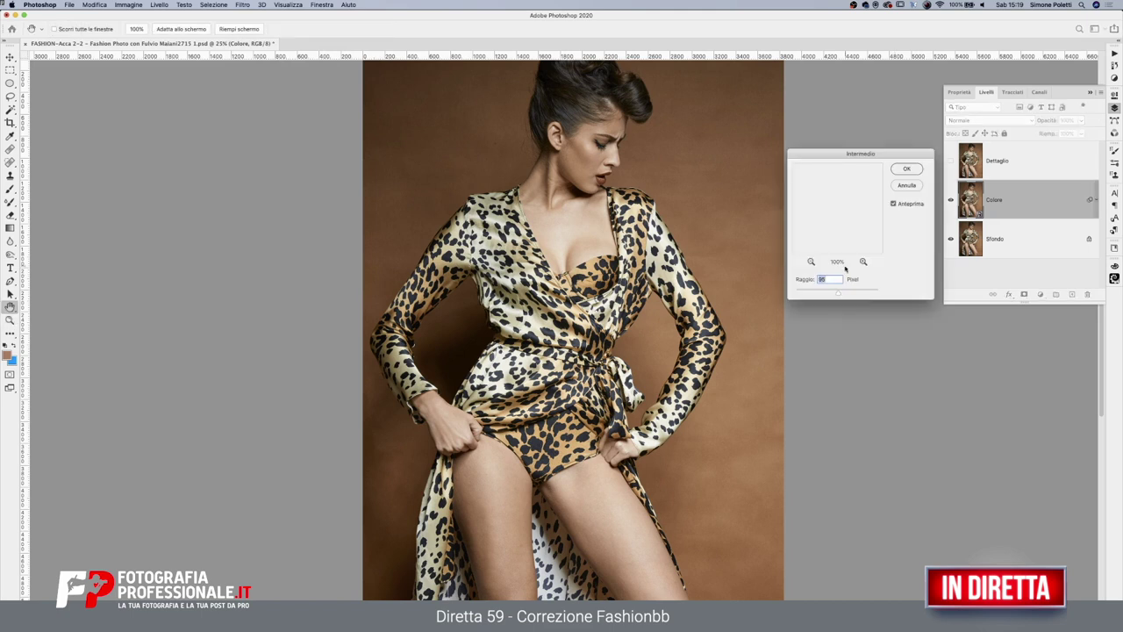
{"action": "type", "text": "15"}
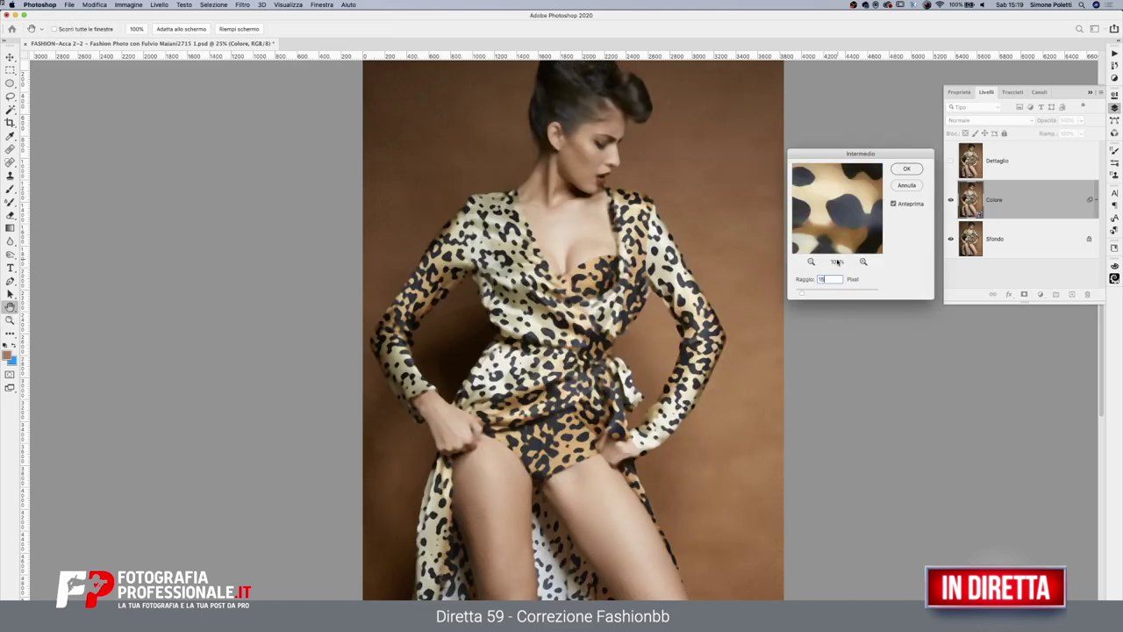
{"action": "type", "text": "14"}
{"action": "key", "text": "BackSpace"}
{"action": "key", "text": "BackSpace"}
{"action": "type", "text": "5"}
{"action": "left_click", "coordinate": [906, 170]}
Apply a second Median (Intermedio) smart filter at 14-pixel radius to the Colore layer
{"action": "left_click", "coordinate": [242, 5]}
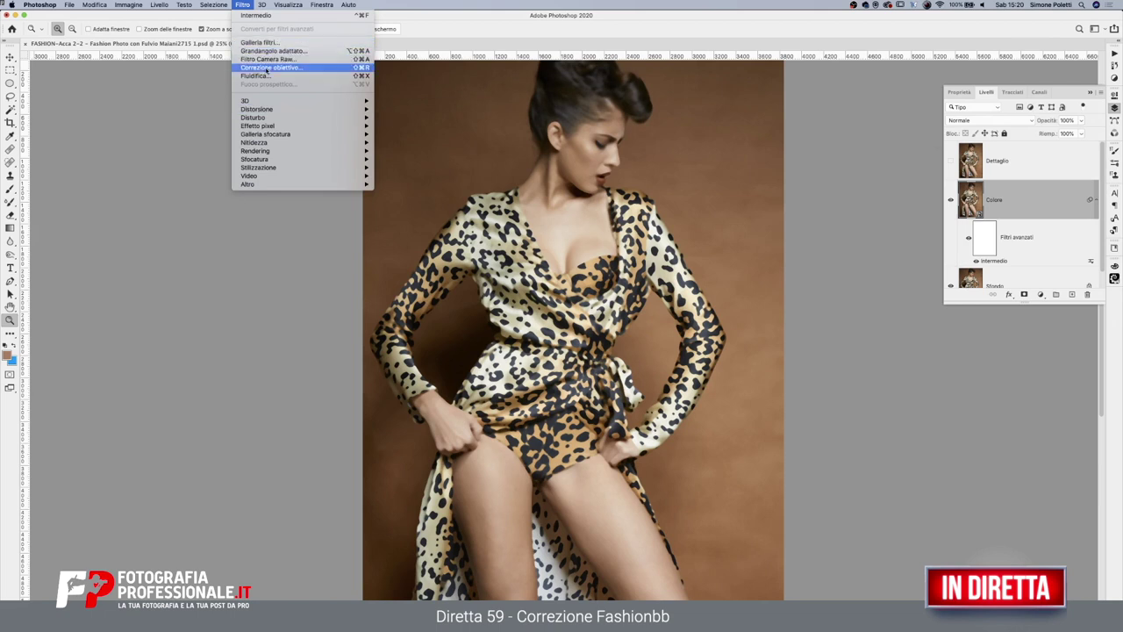
{"action": "left_click", "coordinate": [267, 16]}
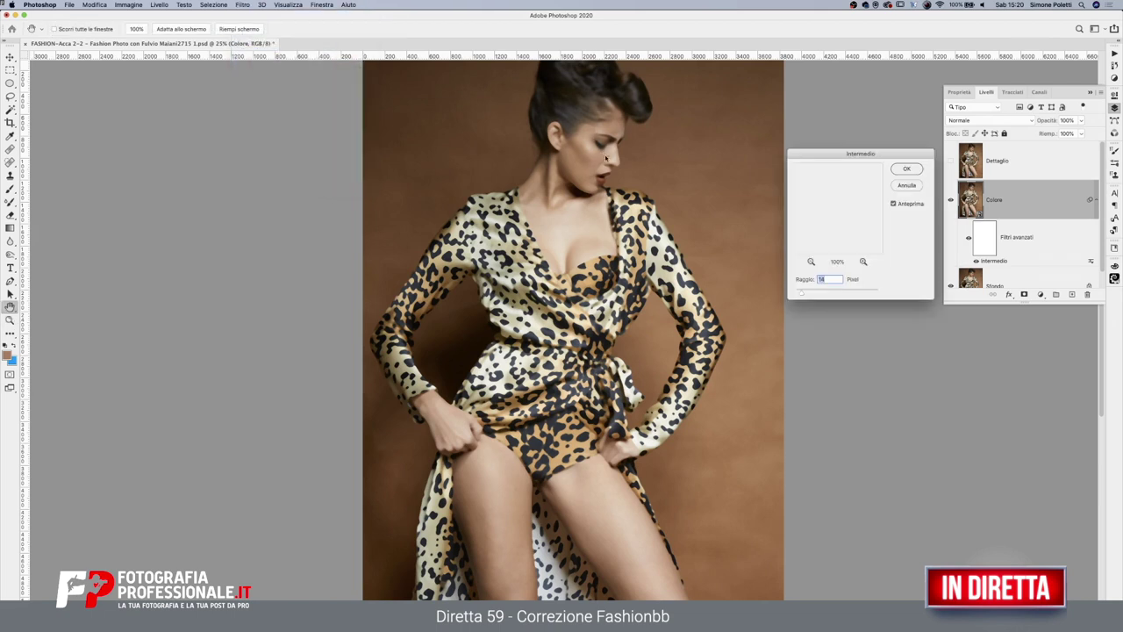
{"action": "left_click", "coordinate": [909, 169]}
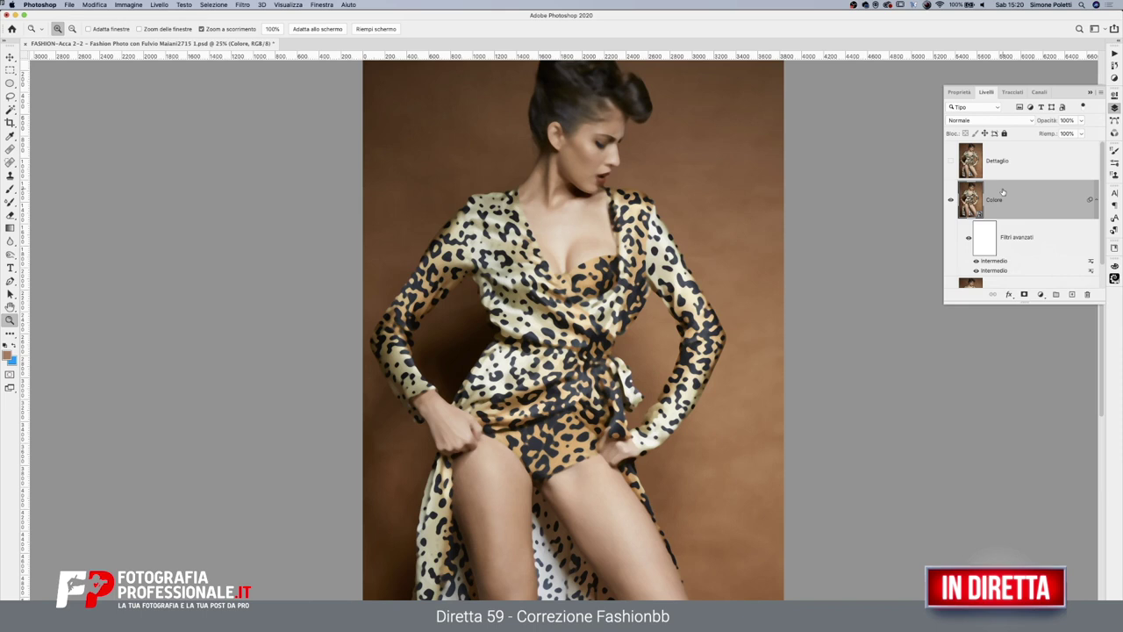
Duplicate Colore, rasterize the Colore copia layer and clip it onto Colore
{"action": "key", "text": "super+j"}
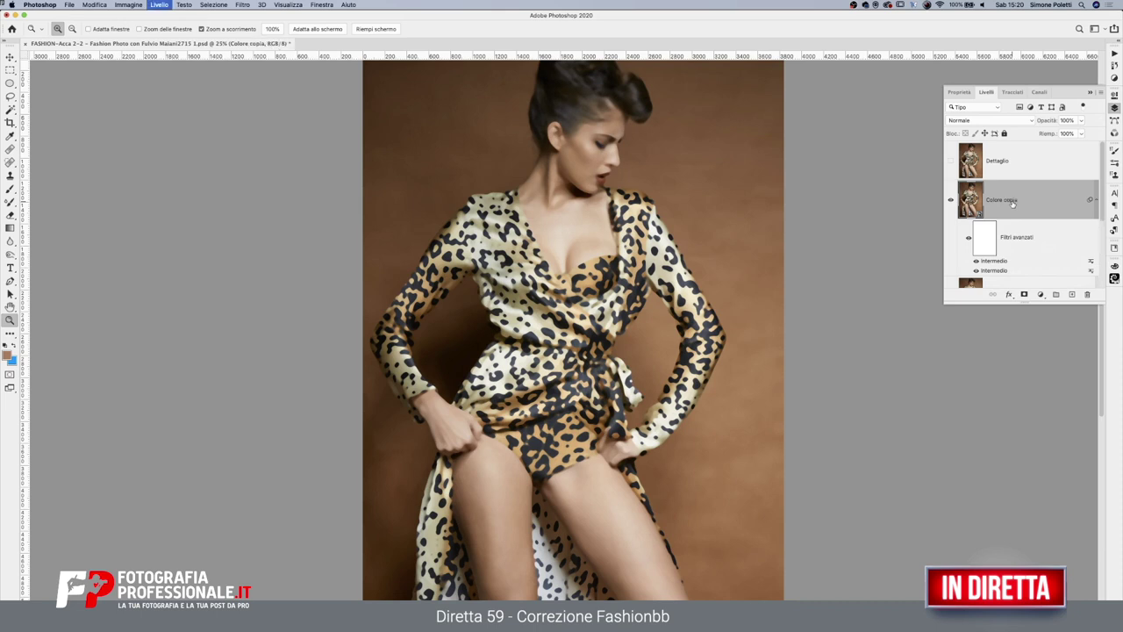
{"action": "right_click", "coordinate": [1038, 204]}
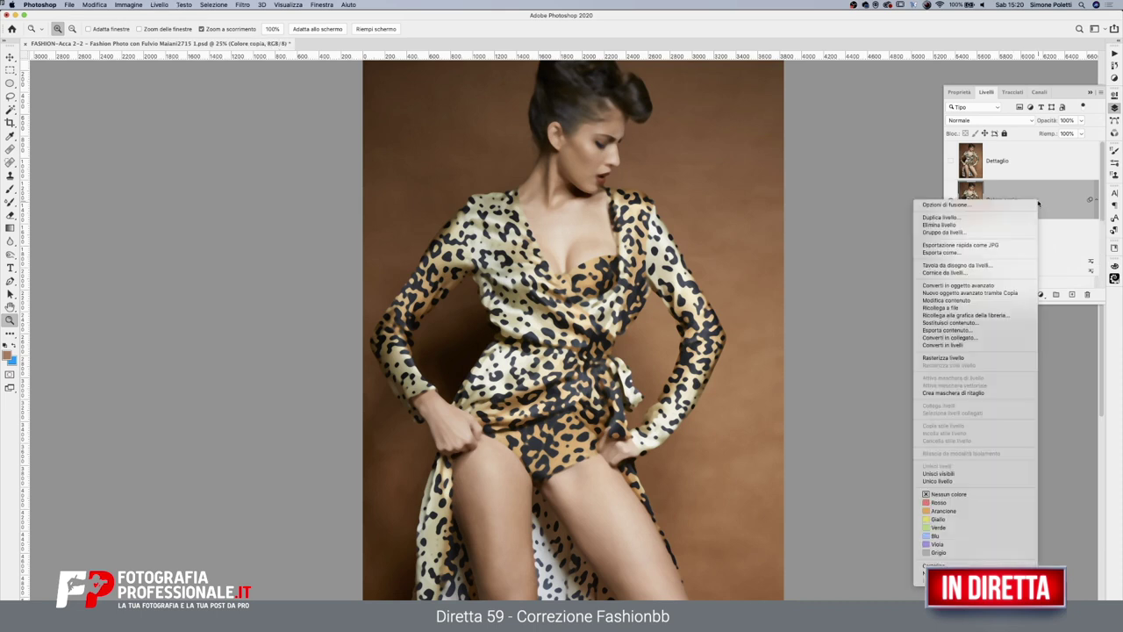
{"action": "left_click", "coordinate": [965, 357]}
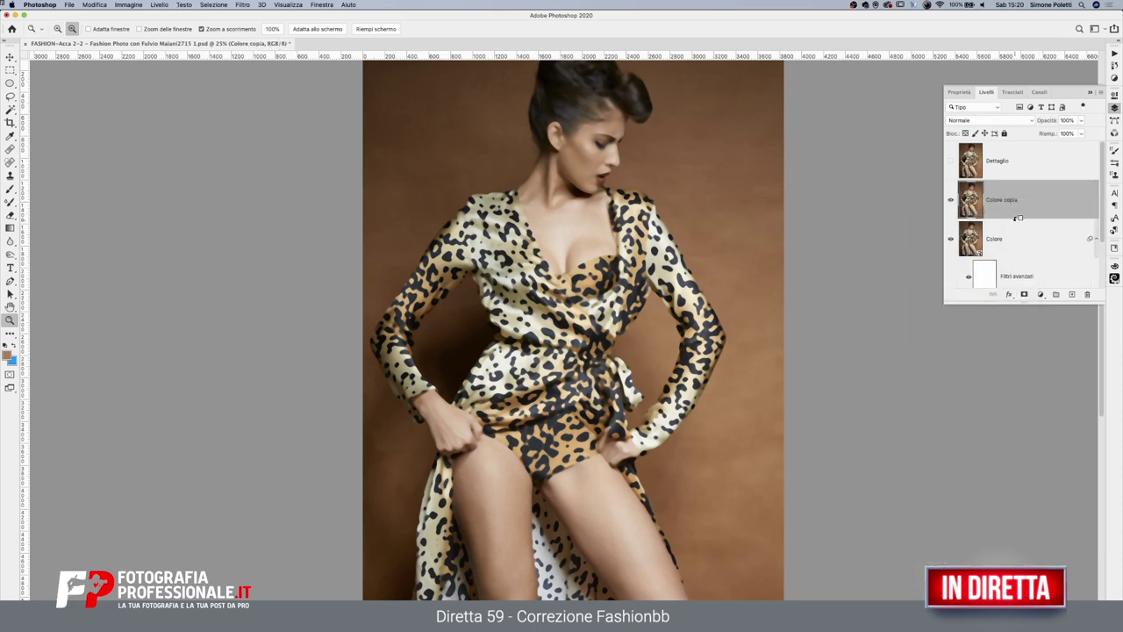
{"action": "left_click", "coordinate": [1015, 219], "text": "alt"}
Show Dettaglio and Apply Image from Colore copia using Subtract, scale 2, offset 128
{"action": "left_click", "coordinate": [951, 161]}
{"action": "left_click", "coordinate": [997, 161]}
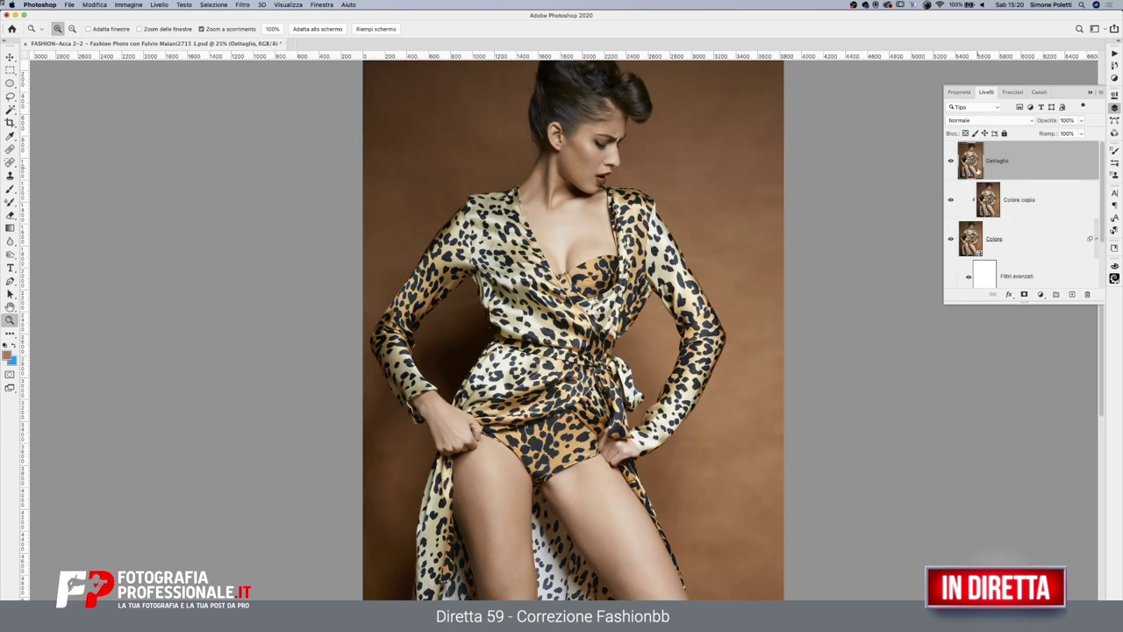
{"action": "left_click", "coordinate": [127, 4]}
{"action": "left_click", "coordinate": [149, 133]}
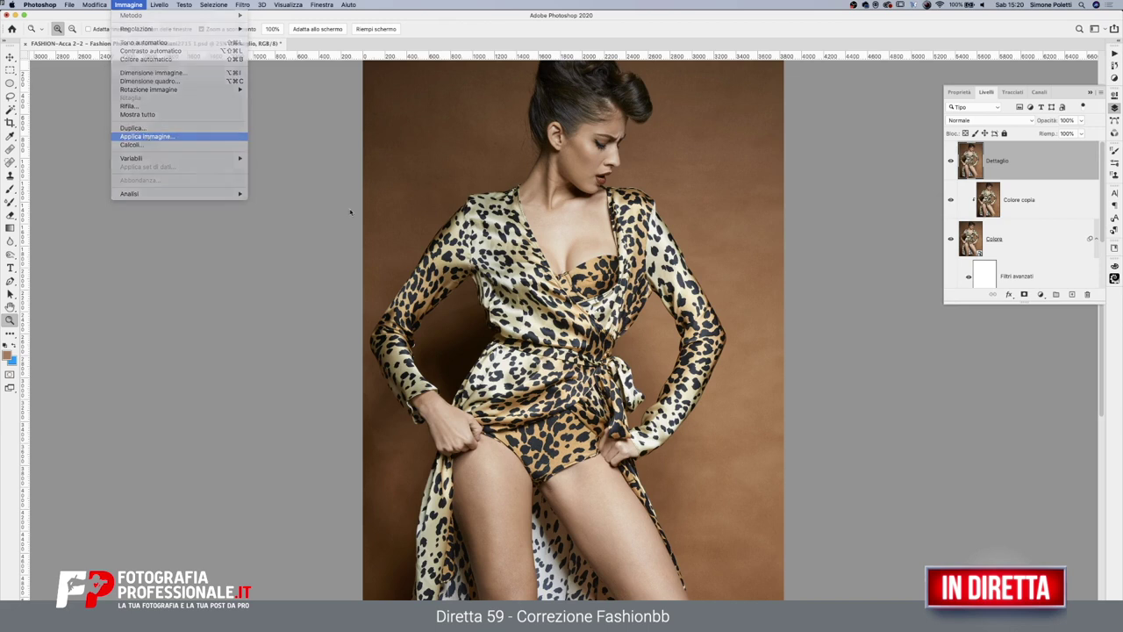
{"action": "left_click", "coordinate": [343, 269]}
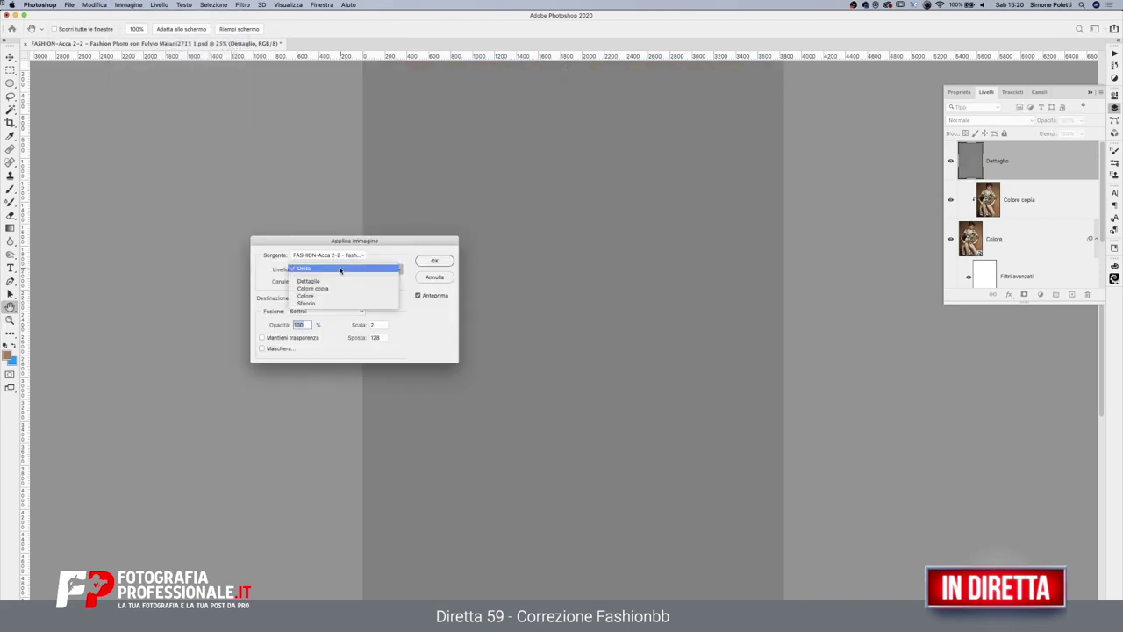
{"action": "left_click", "coordinate": [353, 289]}
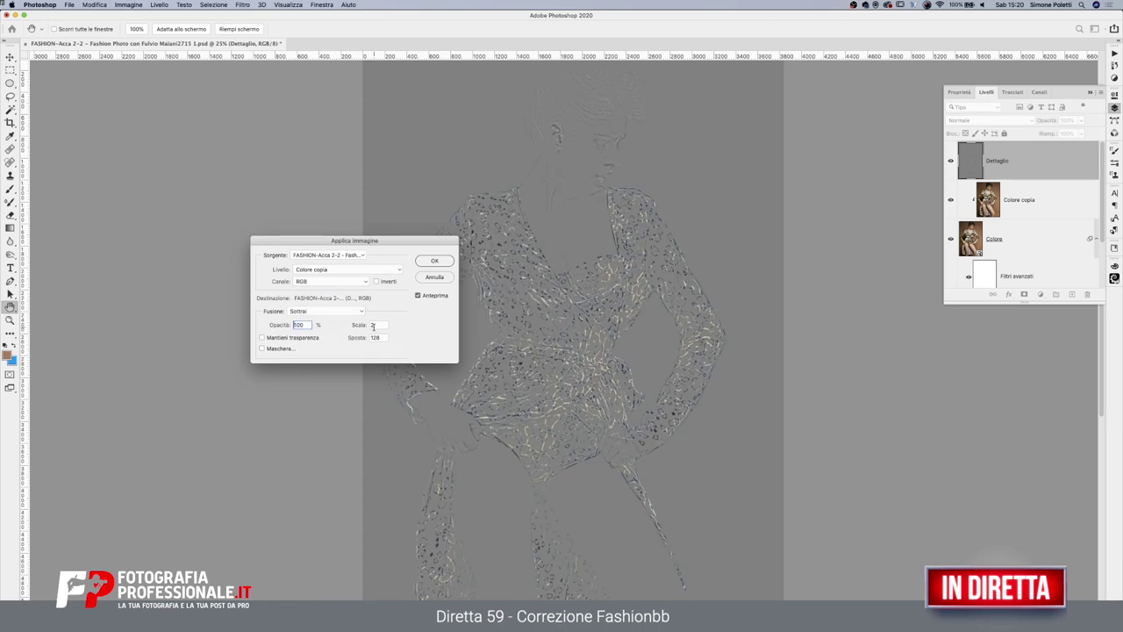
{"action": "left_click", "coordinate": [433, 262]}
Duplicate Dettaglio and clip Dettaglio copia onto it
{"action": "key", "text": "ctrl+j"}
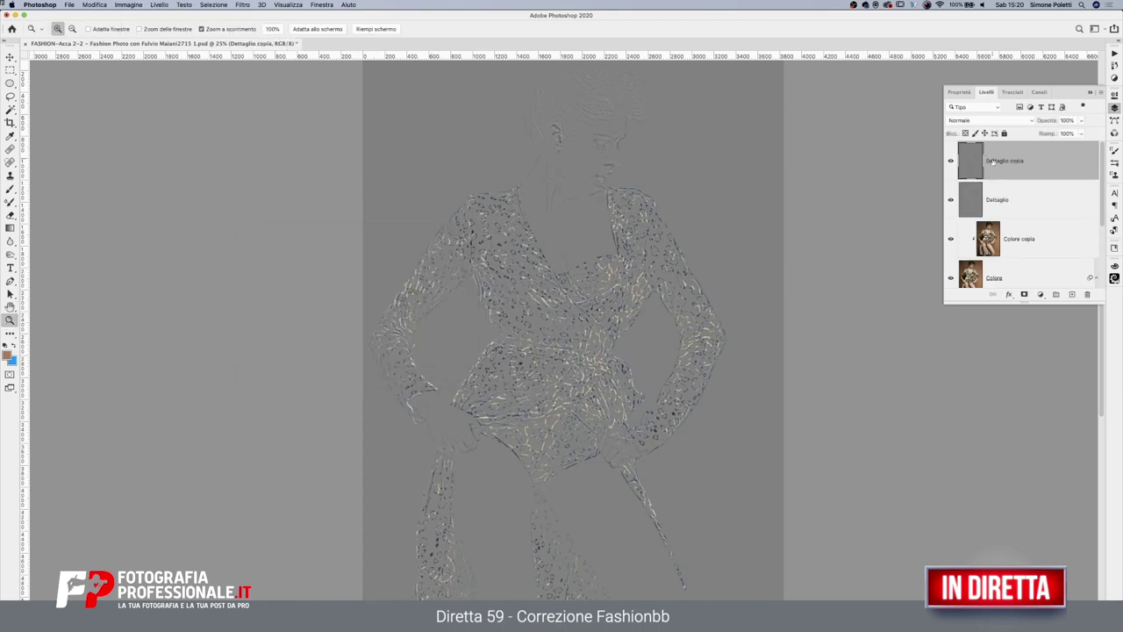
{"action": "left_click", "coordinate": [1010, 179], "text": "alt"}
{"action": "left_click", "coordinate": [1023, 202]}
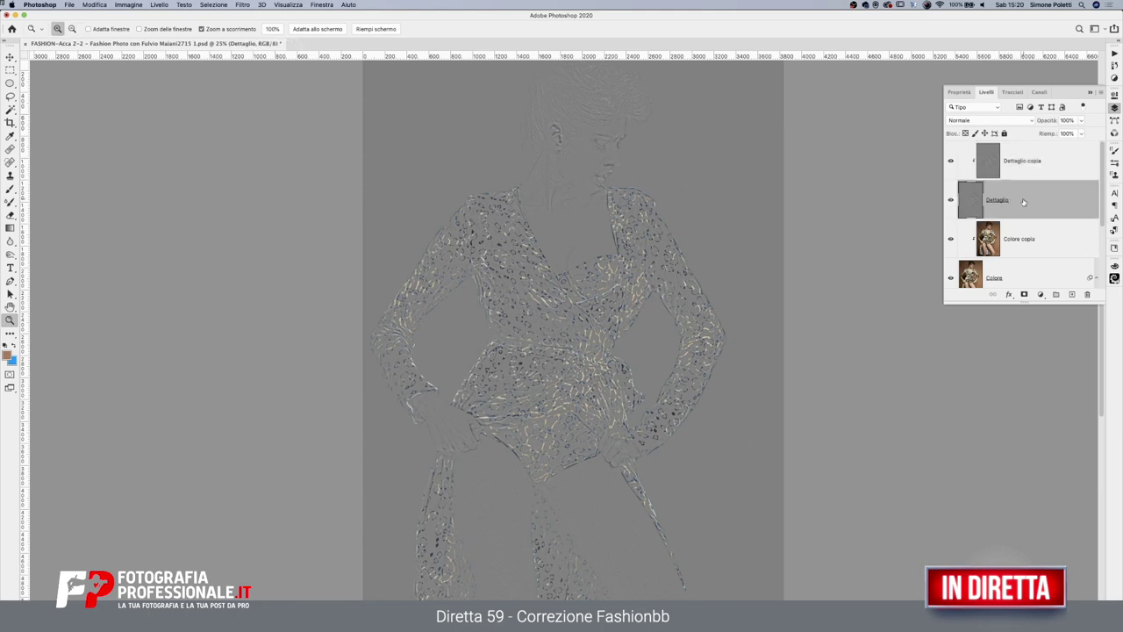
{"action": "left_click", "coordinate": [1009, 123]}
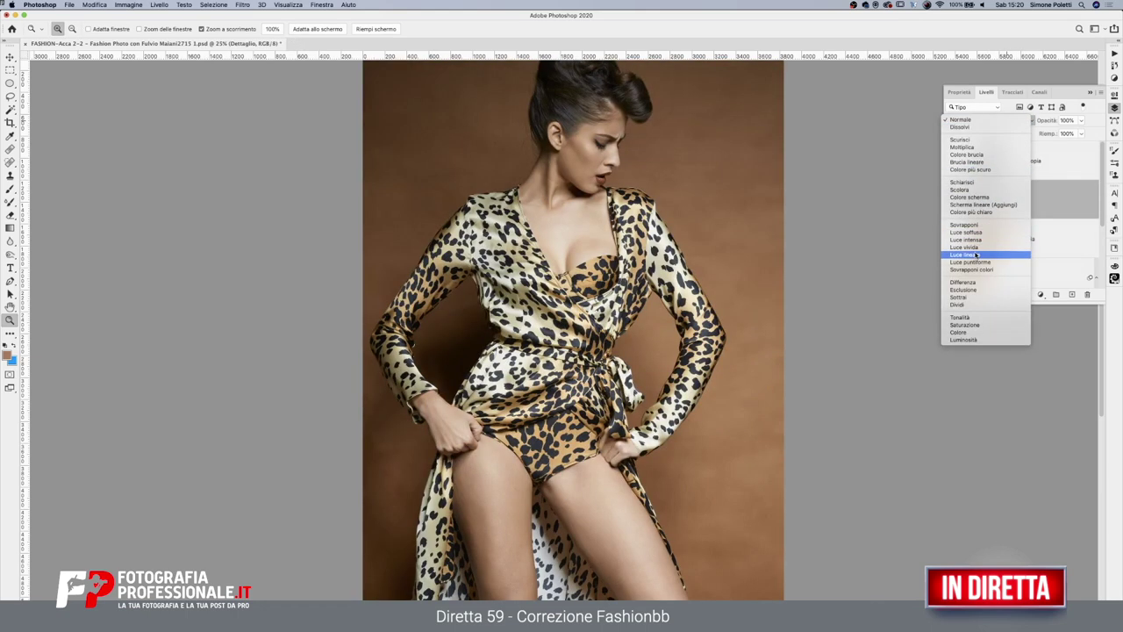
Set Dettaglio to Luce lineare blending and hide both detail layers
{"action": "left_click", "coordinate": [976, 254]}
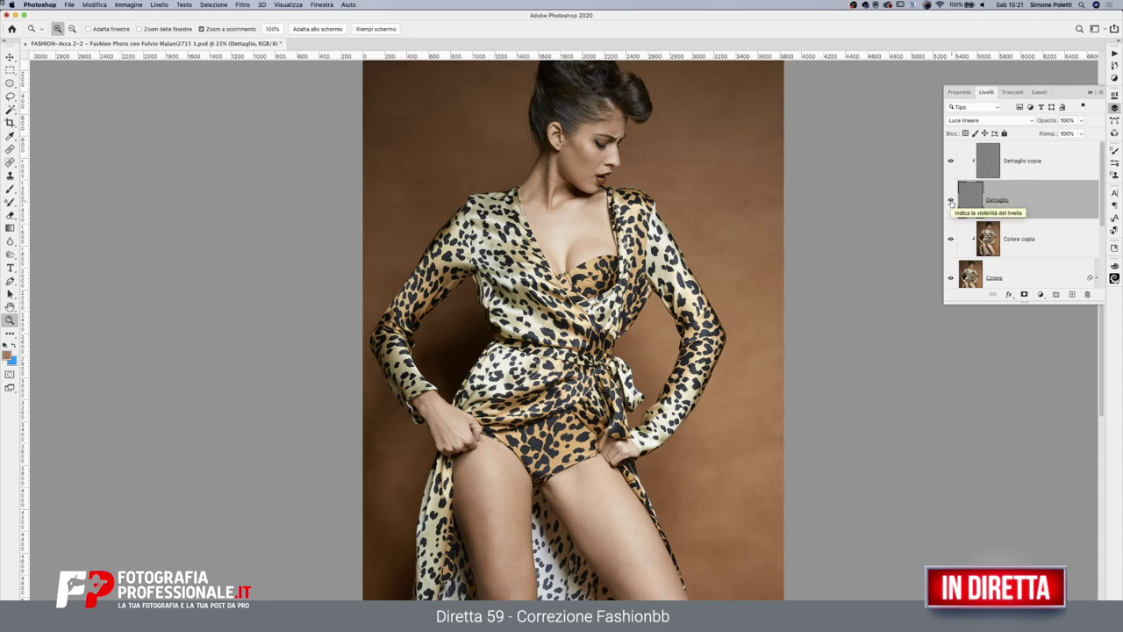
{"action": "left_click", "coordinate": [950, 200]}
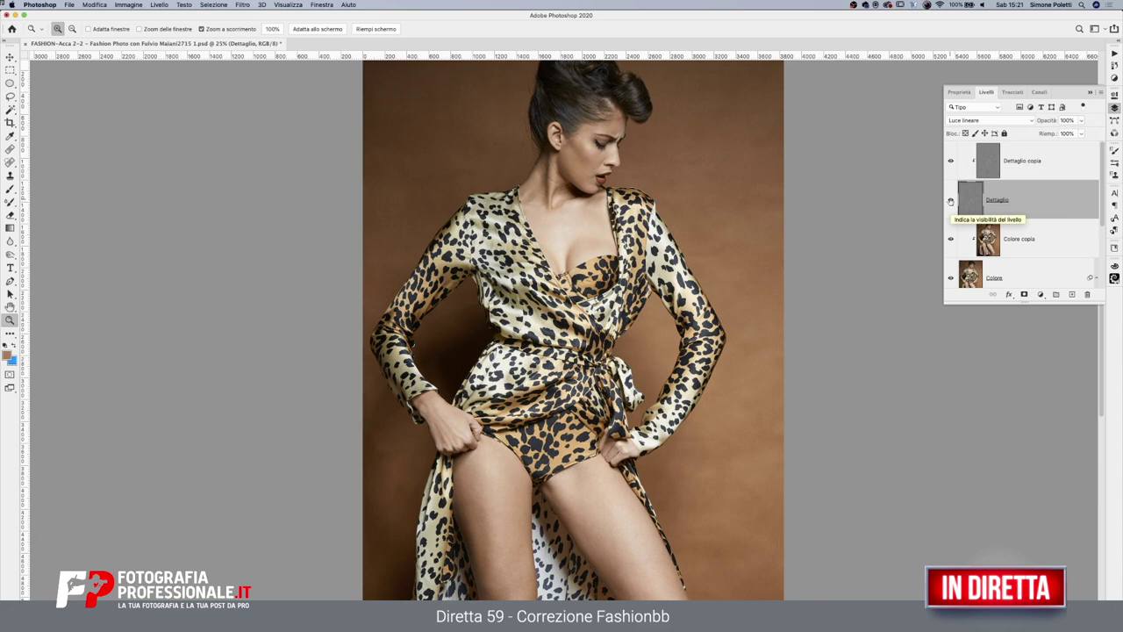
{"action": "left_click_drag", "start_coordinate": [950, 201], "coordinate": [948, 166]}
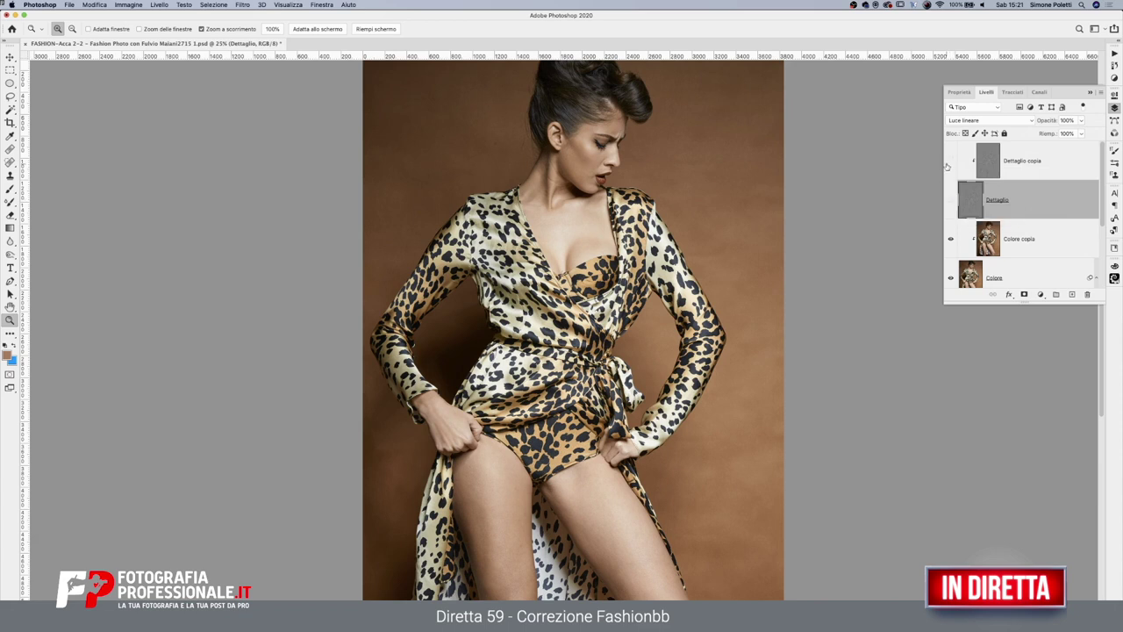
Select the three frequency-separation layers together
{"action": "left_click", "coordinate": [1064, 156]}
{"action": "left_click_drag", "start_coordinate": [1106, 167], "coordinate": [1097, 202]}
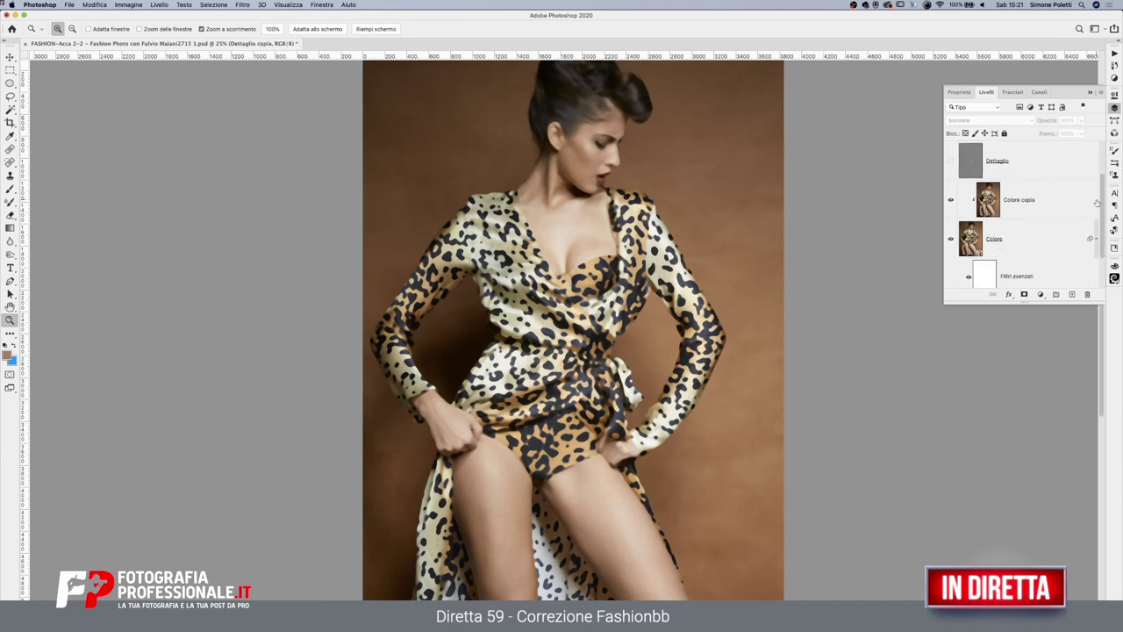
{"action": "left_click", "coordinate": [1011, 238], "text": "shift"}
Group the three separation layers into a group named Separazione
{"action": "key", "text": "ctrl+g"}
{"action": "double_click", "coordinate": [998, 149]}
{"action": "type", "text": "arazione"}
{"action": "key", "text": "Return"}
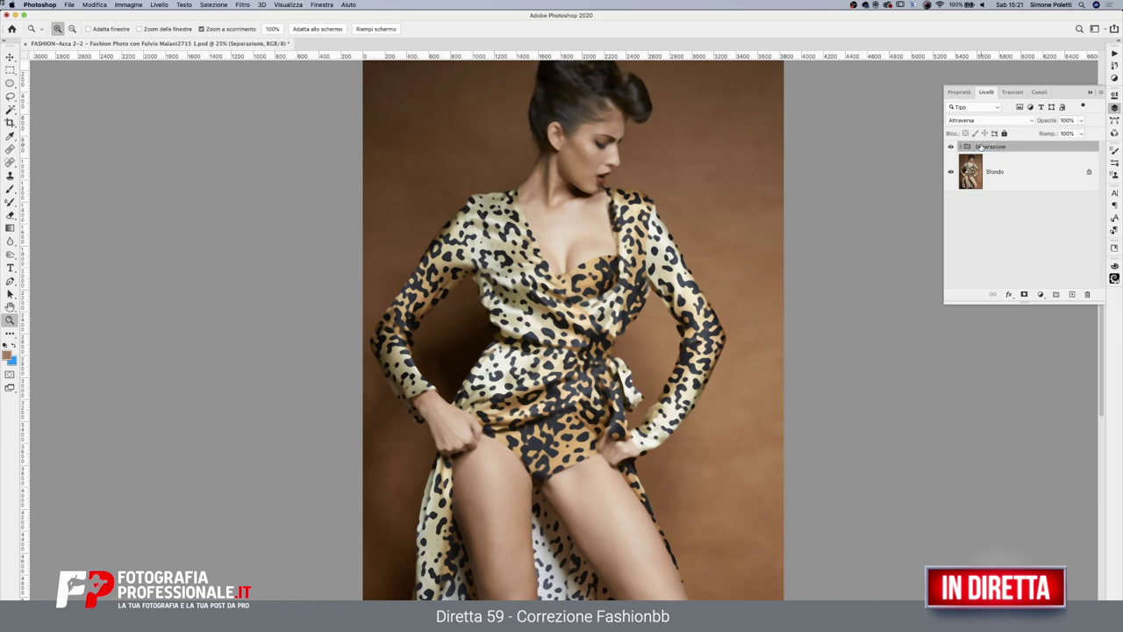
Expand Separazione, toggle both detail layers on and off, and select Colore copia
{"action": "left_click", "coordinate": [962, 147]}
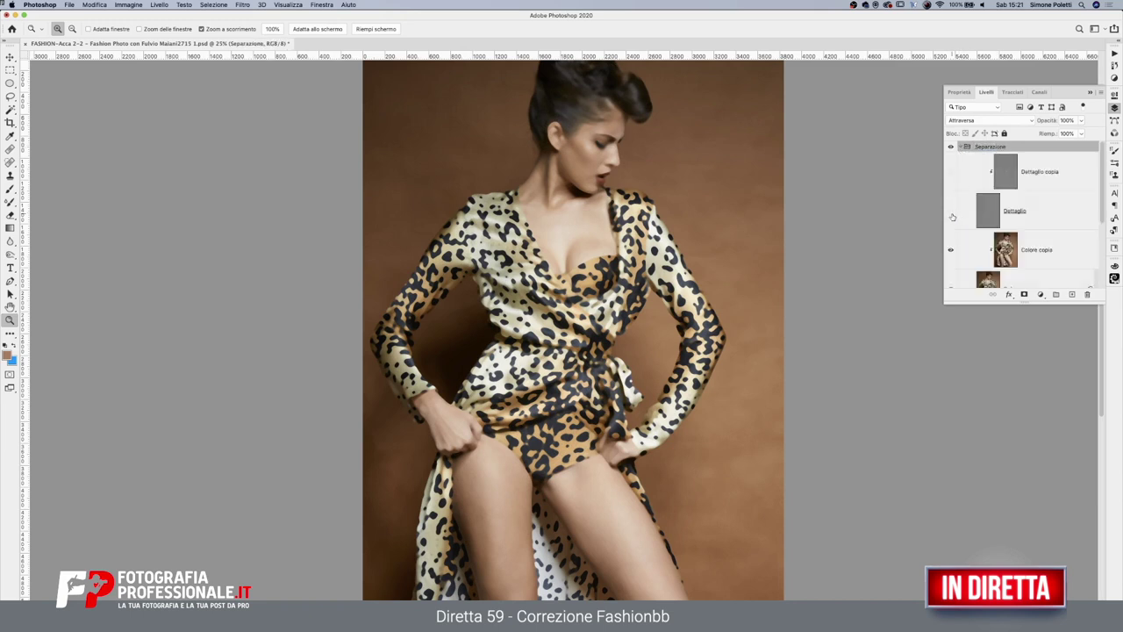
{"action": "left_click_drag", "start_coordinate": [951, 215], "coordinate": [951, 172]}
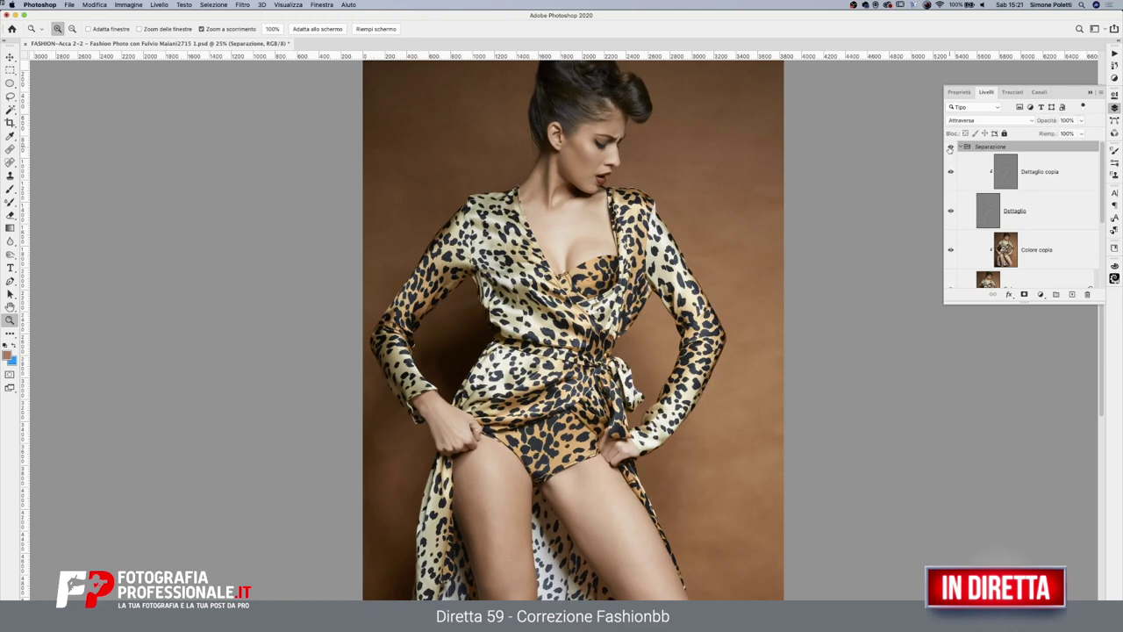
{"action": "left_click_drag", "start_coordinate": [951, 172], "coordinate": [950, 212]}
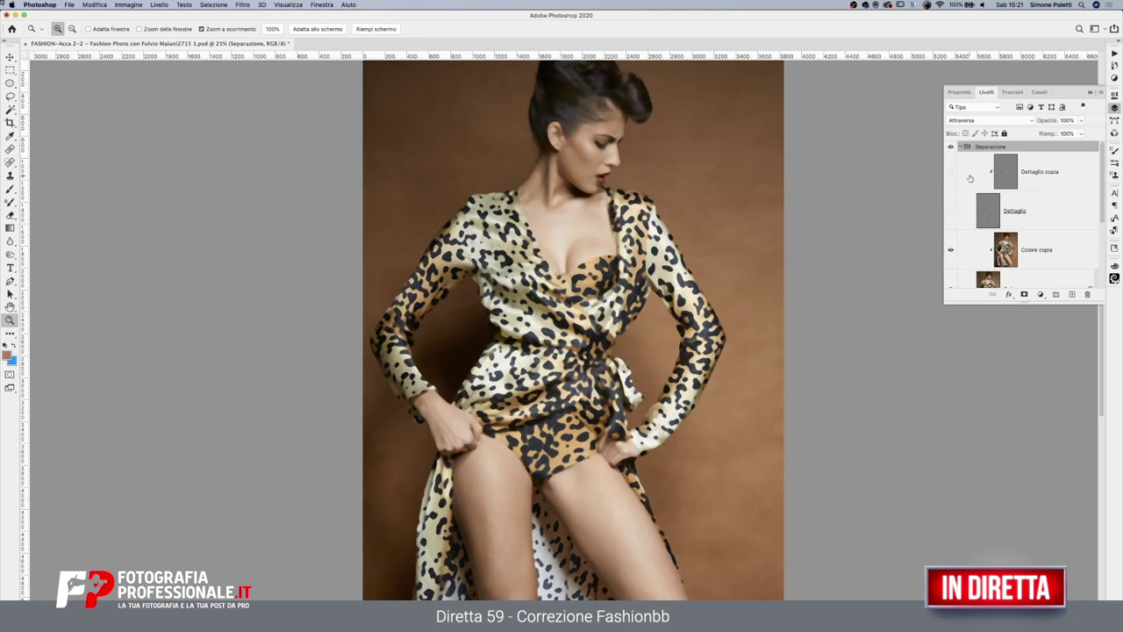
{"action": "left_click", "coordinate": [1011, 255]}
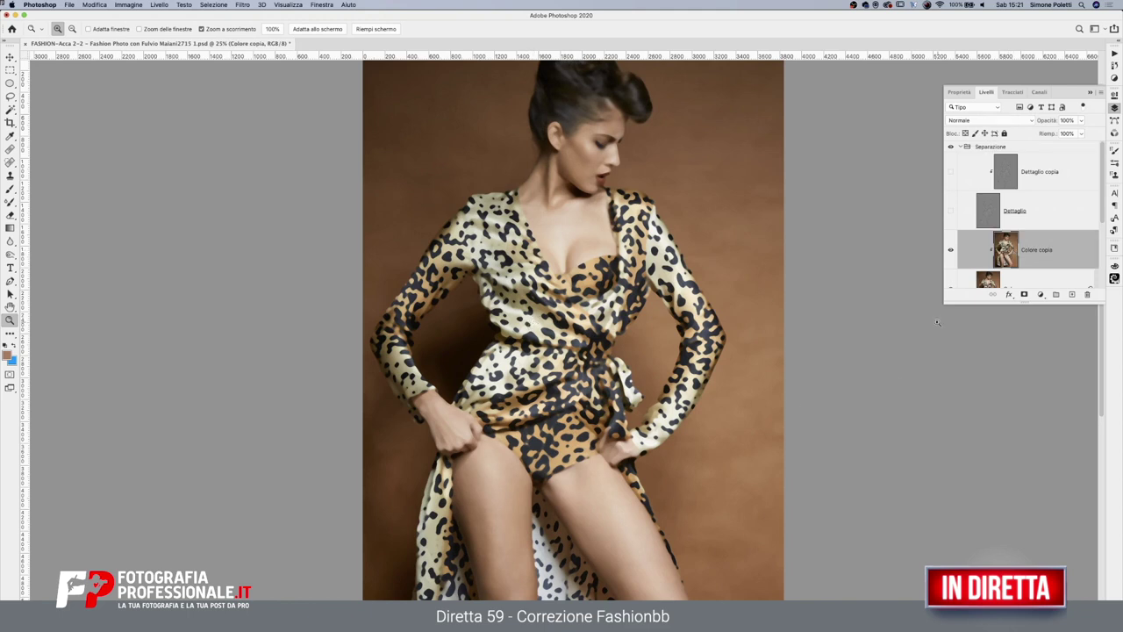
Zoom in and out on the neck, briefly showing Dettaglio to compare sharpness
{"action": "left_click_drag", "start_coordinate": [589, 149], "coordinate": [644, 453]}
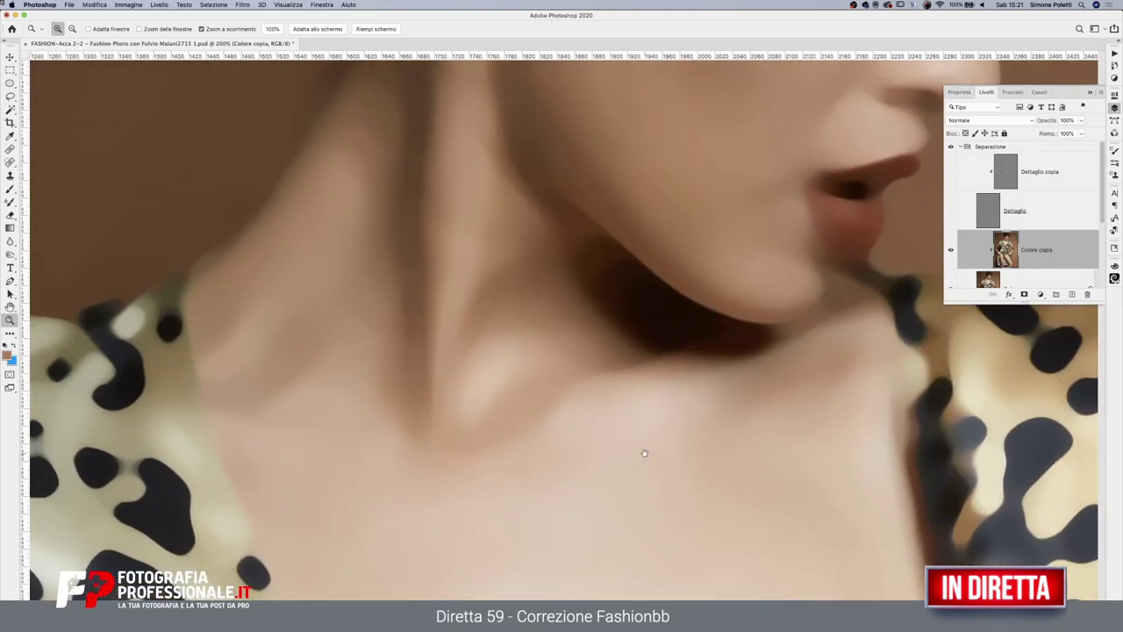
{"action": "left_click", "coordinate": [616, 261], "text": "alt"}
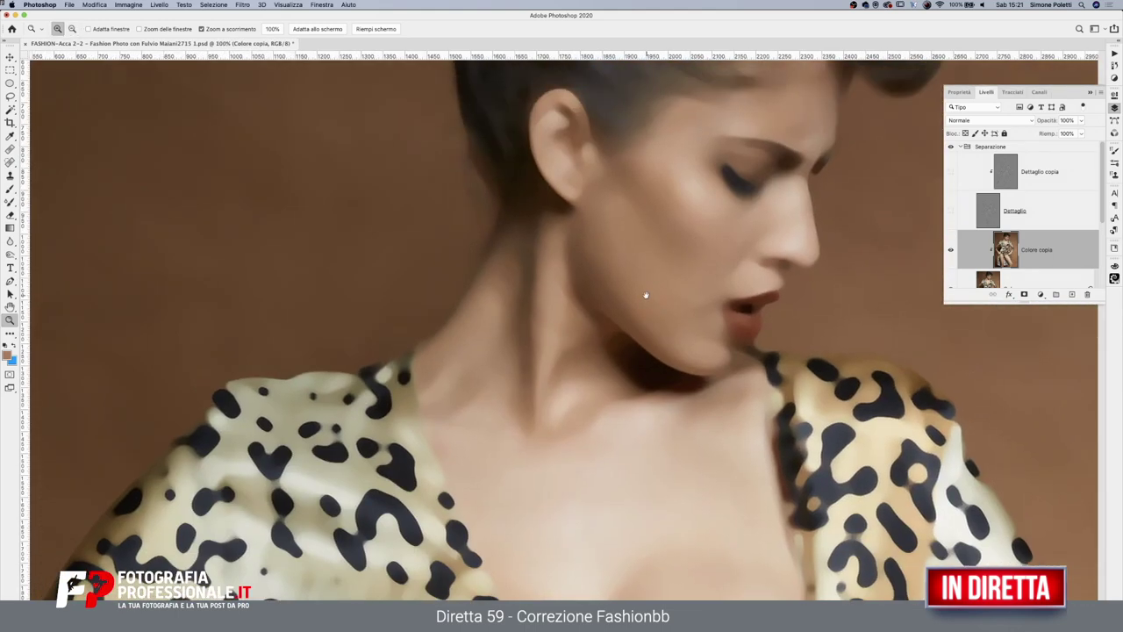
{"action": "left_click", "coordinate": [950, 211]}
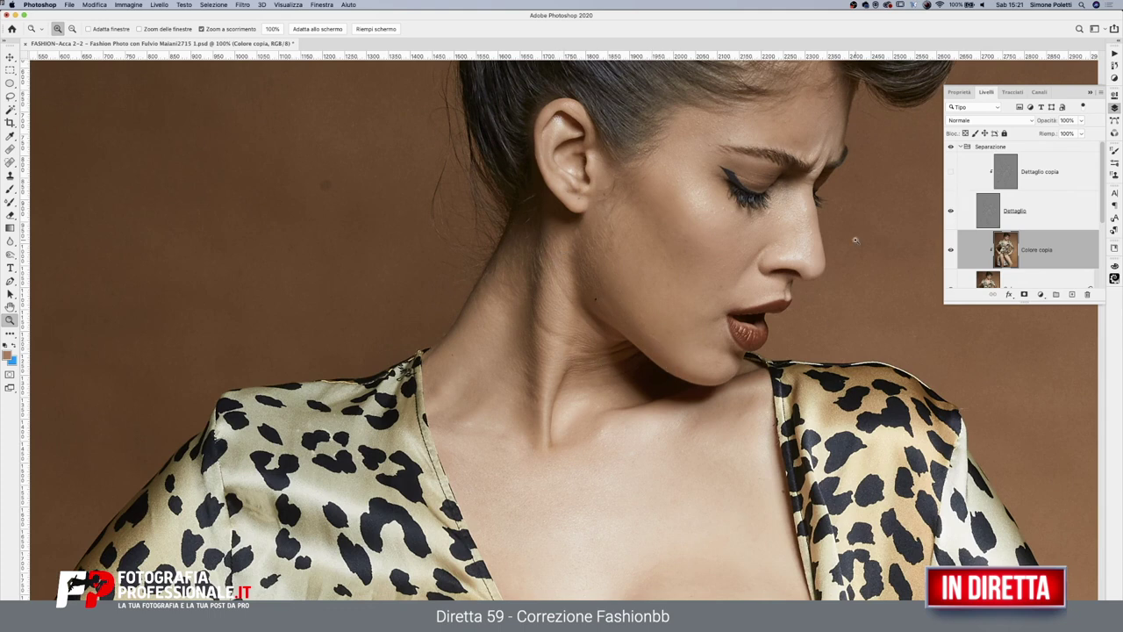
{"action": "left_click_drag", "start_coordinate": [659, 266], "coordinate": [782, 216]}
{"action": "left_click", "coordinate": [782, 216], "text": "alt"}
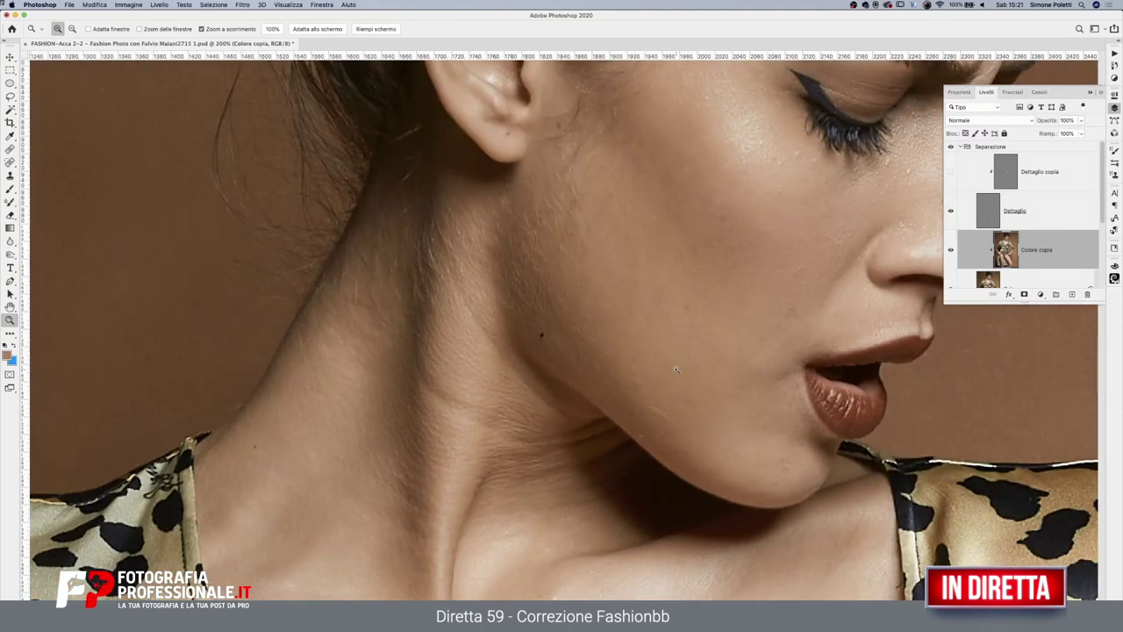
{"action": "left_click", "coordinate": [724, 263], "text": "alt"}
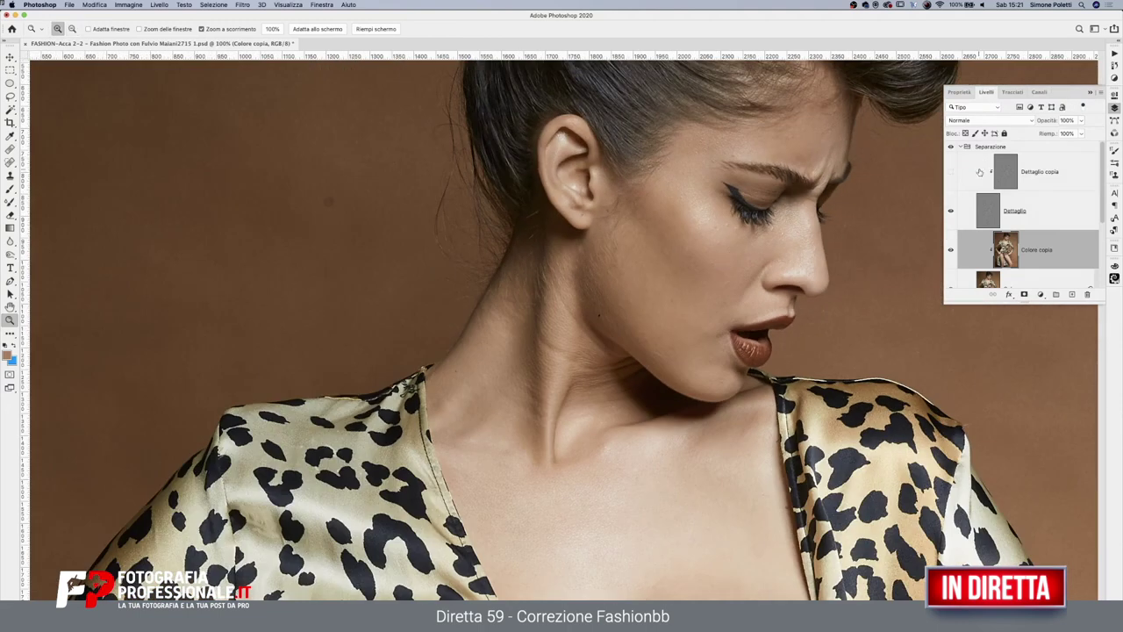
{"action": "left_click", "coordinate": [950, 211]}
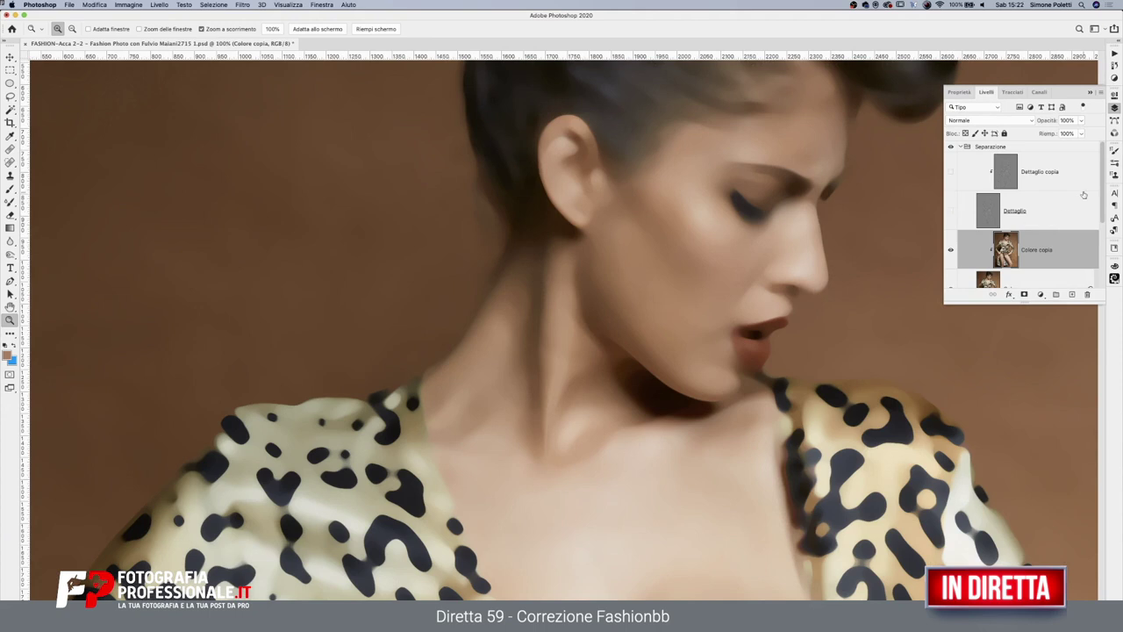
Select the Mixer Brush and set its flow to 34%
{"action": "left_click", "coordinate": [10, 201]}
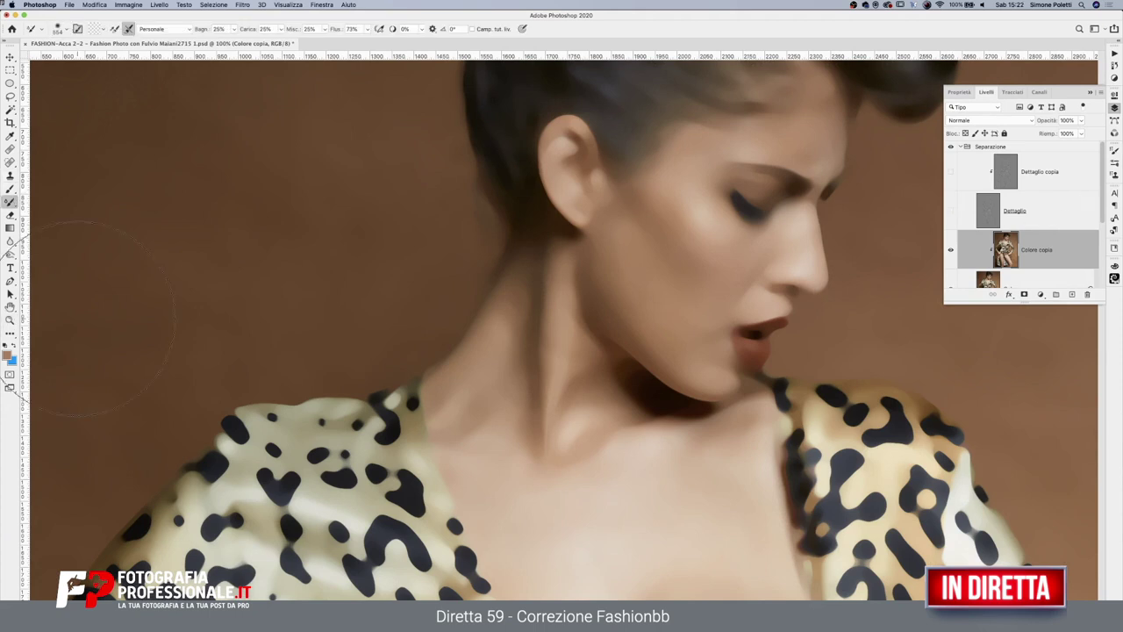
{"action": "left_click", "coordinate": [367, 28]}
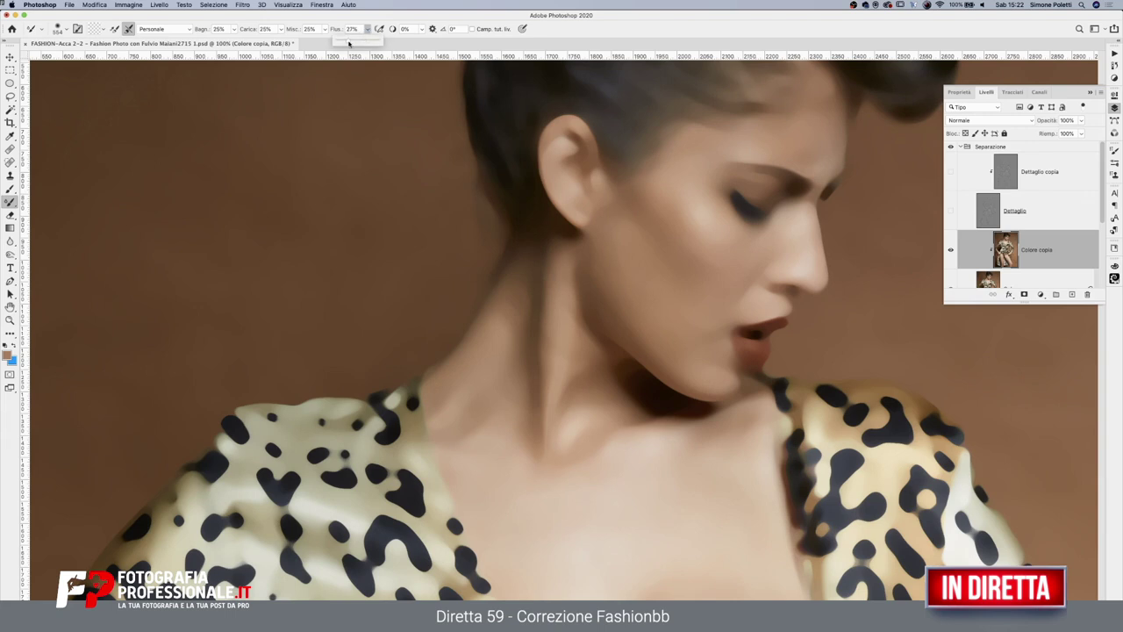
{"action": "left_click_drag", "start_coordinate": [348, 44], "coordinate": [354, 44]}
{"action": "left_click_drag", "start_coordinate": [556, 373], "coordinate": [464, 371]}
{"action": "right_click", "coordinate": [510, 307]}
{"action": "key", "text": "Escape"}
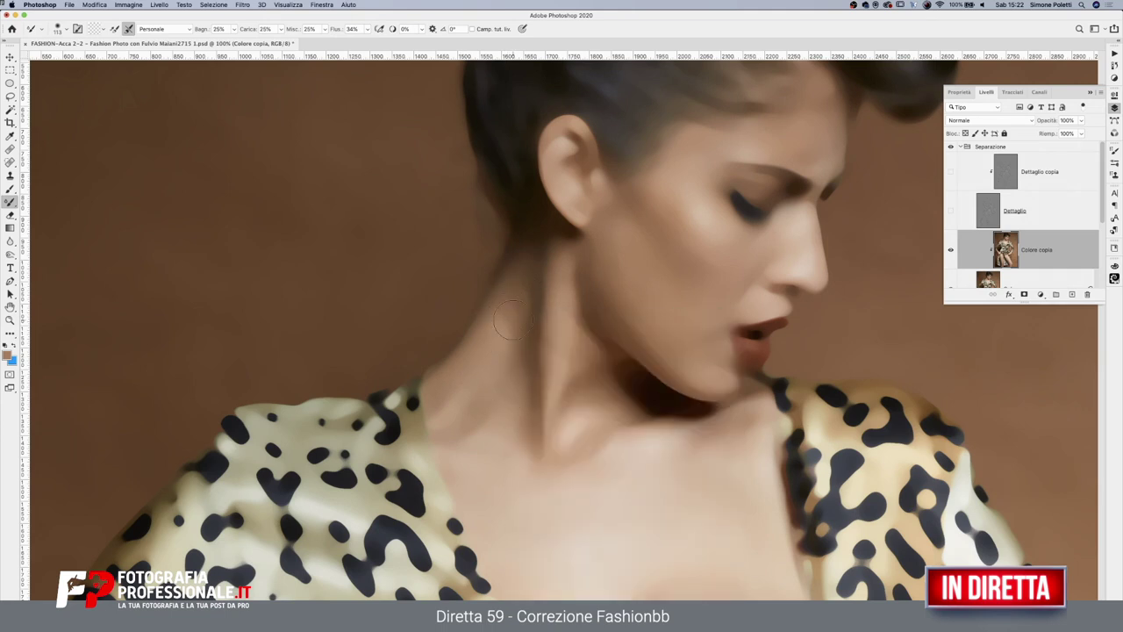
Try a stroke on the neck shadow, undo it, and toggle Colore copia to compare
{"action": "mouse_move", "coordinate": [513, 313]}
{"action": "left_mouse_down"}
{"action": "mouse_move", "coordinate": [517, 250]}
{"action": "mouse_move", "coordinate": [521, 298]}
{"action": "left_mouse_up"}
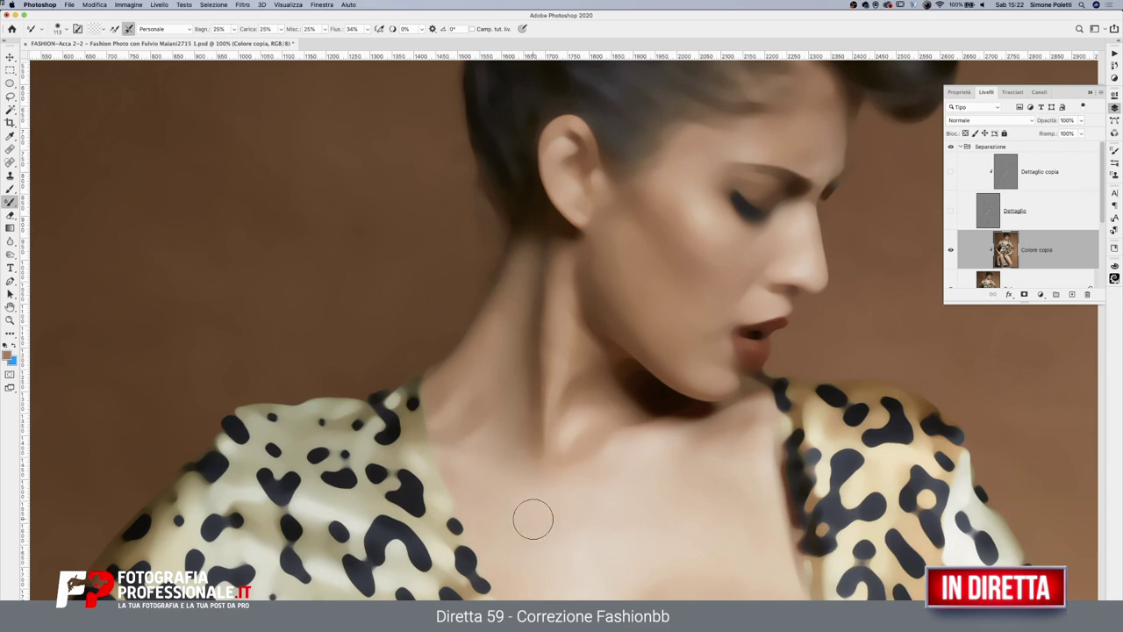
{"action": "key", "text": "ctrl+z"}
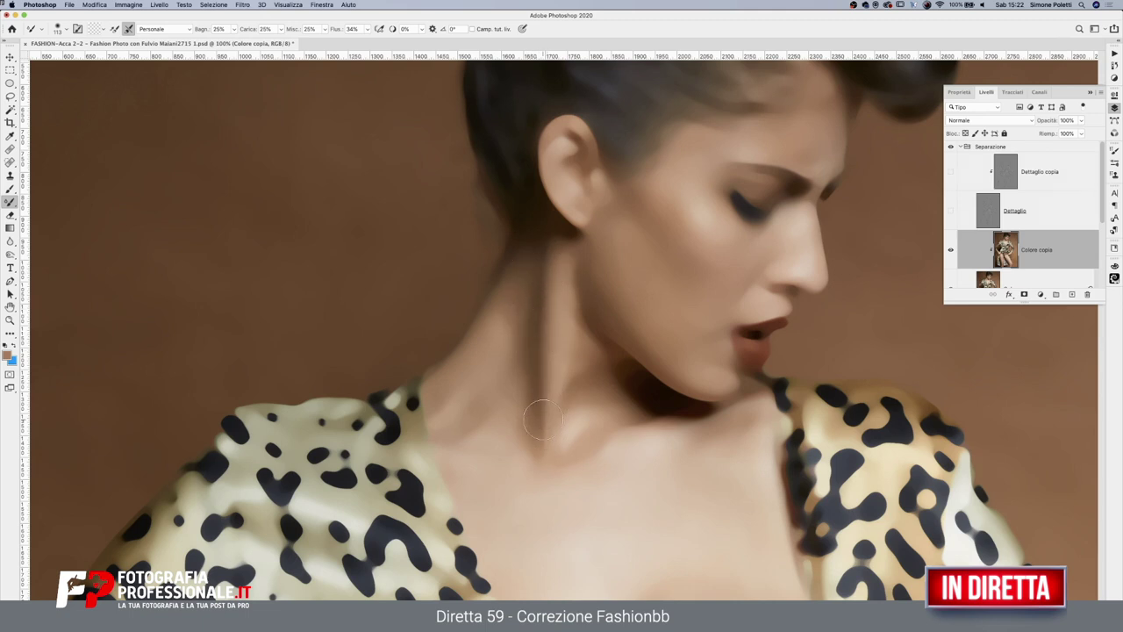
{"action": "left_click", "coordinate": [950, 252]}
{"action": "left_click", "coordinate": [950, 250]}
{"action": "scroll", "coordinate": [684, 376], "scroll_direction": "right", "scroll_amount": 5}
{"action": "scroll", "coordinate": [684, 377], "scroll_direction": "up", "scroll_amount": 3}
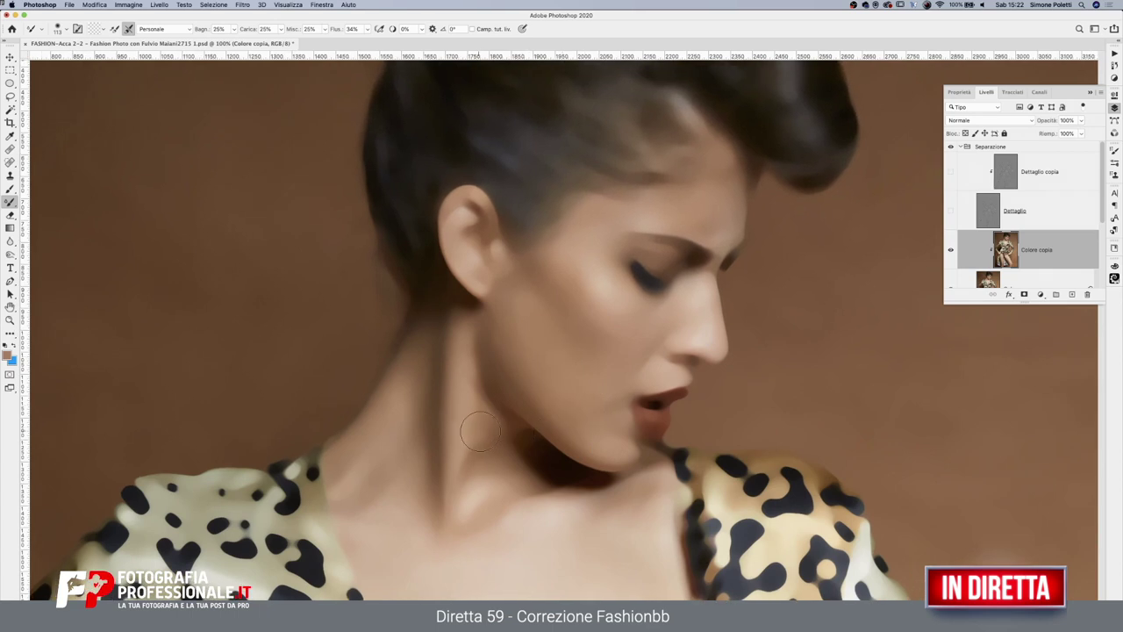
Blend the neck shading with a 71 px brush, comparing layers, then resize it to 76
{"action": "left_click_drag", "start_coordinate": [491, 374], "coordinate": [473, 375]}
{"action": "left_click", "coordinate": [951, 213]}
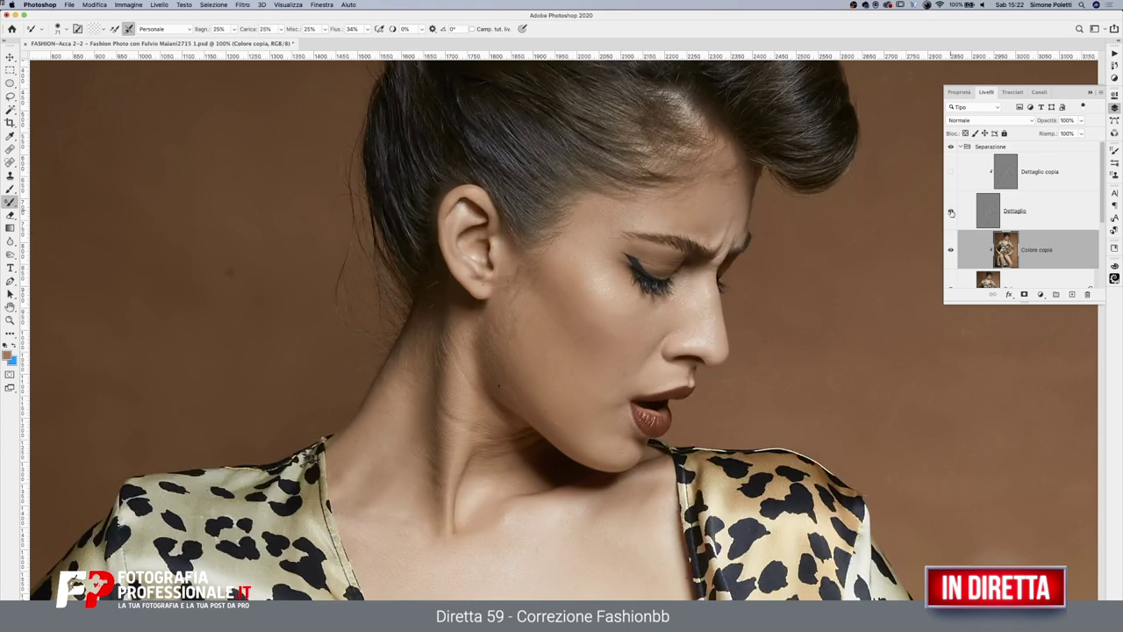
{"action": "left_click", "coordinate": [950, 213]}
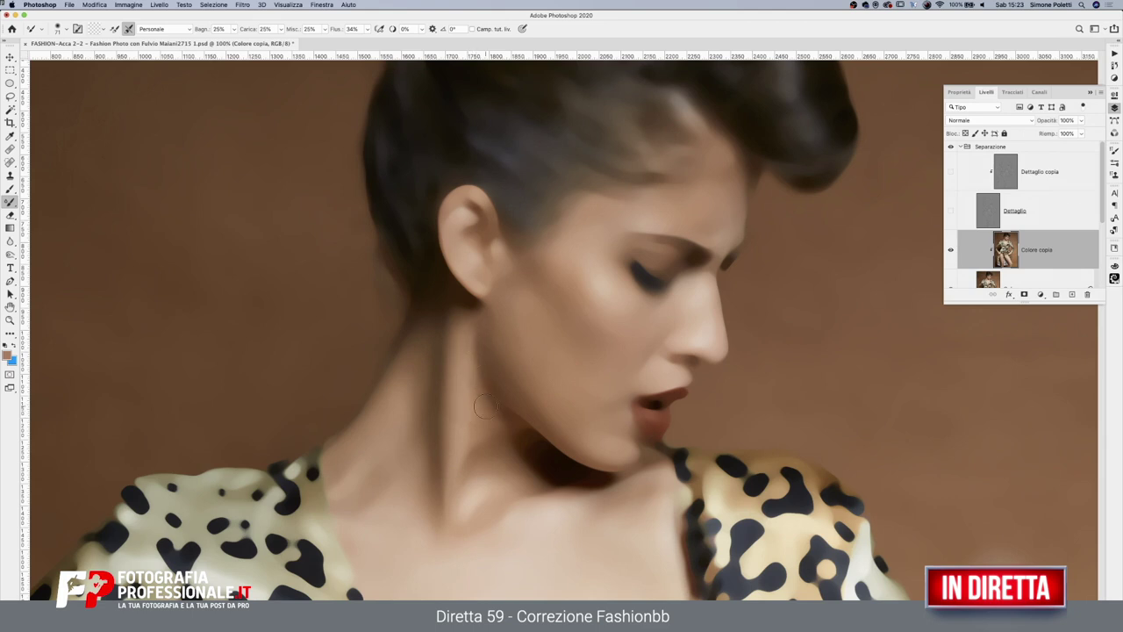
{"action": "left_click_drag", "start_coordinate": [467, 387], "coordinate": [469, 406]}
{"action": "left_click", "coordinate": [951, 211]}
{"action": "left_click", "coordinate": [950, 250]}
{"action": "left_click_drag", "start_coordinate": [566, 423], "coordinate": [562, 429]}
{"action": "left_click_drag", "start_coordinate": [515, 392], "coordinate": [494, 409]}
Flick Colore copia and both detail layers on and off to compare the result
{"action": "left_click", "coordinate": [950, 210]}
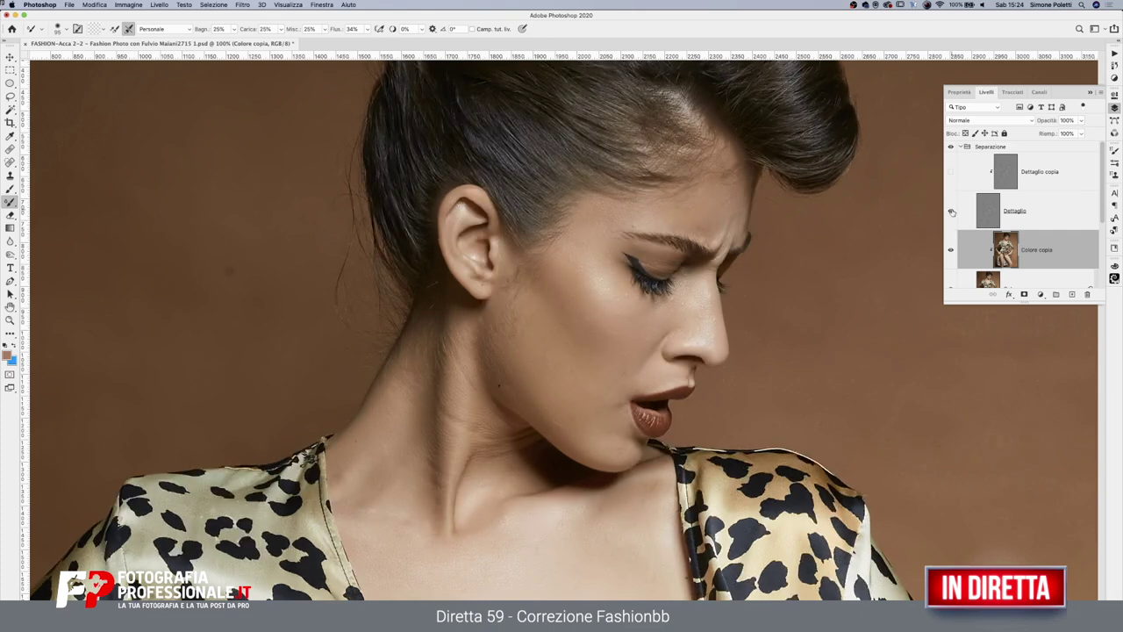
{"action": "left_click", "coordinate": [950, 250]}
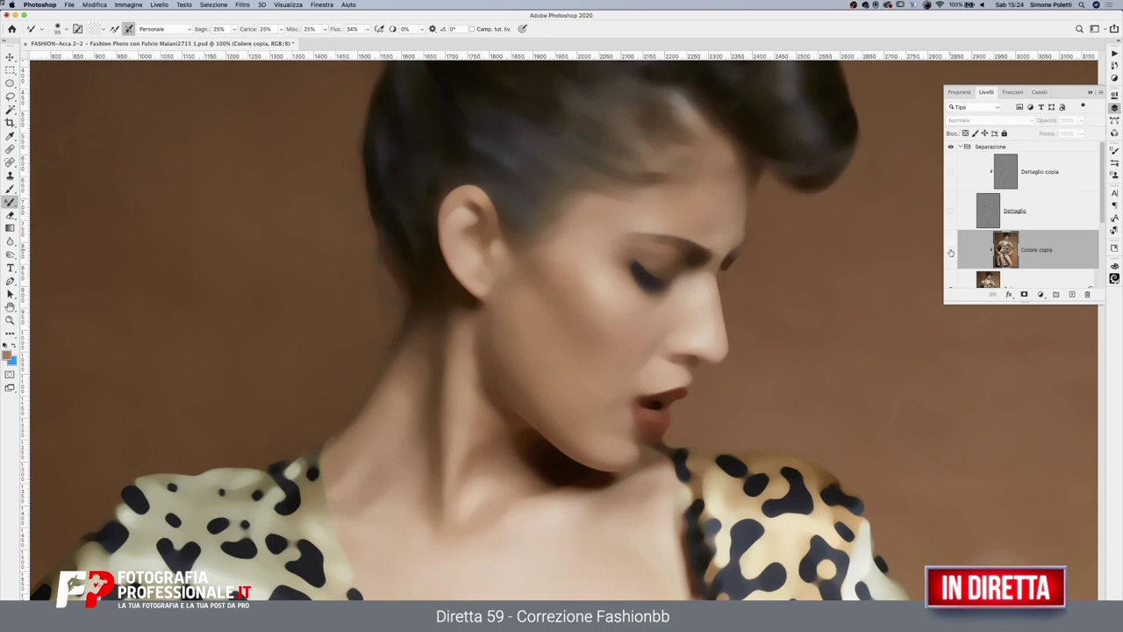
{"action": "left_click", "coordinate": [951, 251]}
{"action": "left_click", "coordinate": [951, 251]}
{"action": "left_click", "coordinate": [951, 252]}
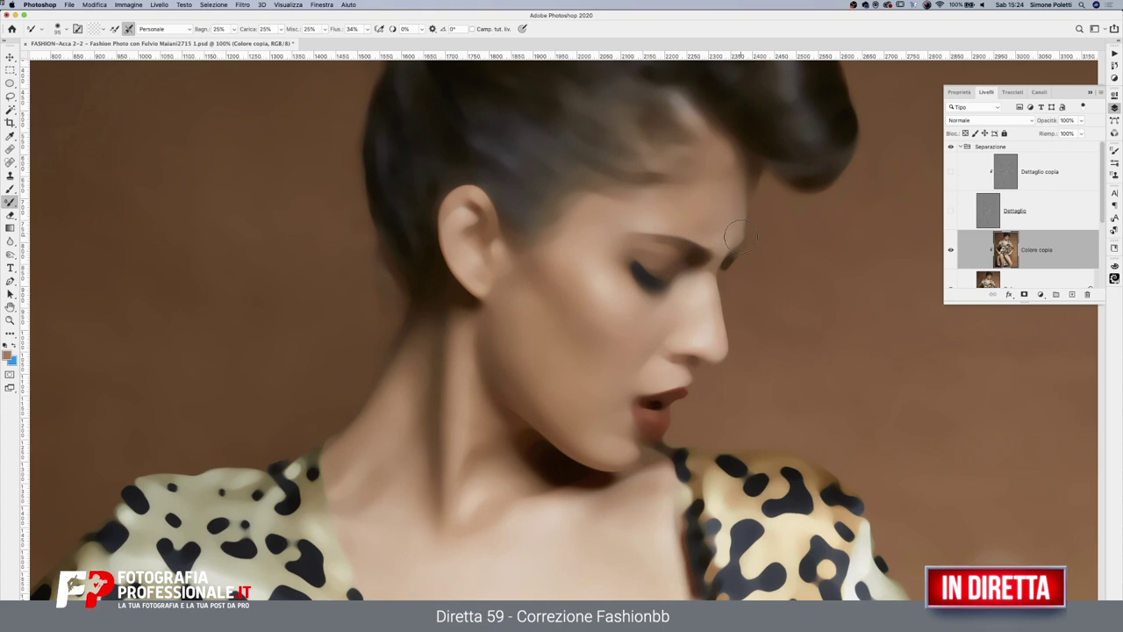
{"action": "mouse_move", "coordinate": [951, 210]}
{"action": "left_mouse_down"}
{"action": "mouse_move", "coordinate": [949, 192]}
{"action": "mouse_move", "coordinate": [951, 211]}
{"action": "left_mouse_up"}
{"action": "scroll", "coordinate": [702, 237], "scroll_direction": "up", "scroll_amount": 5}
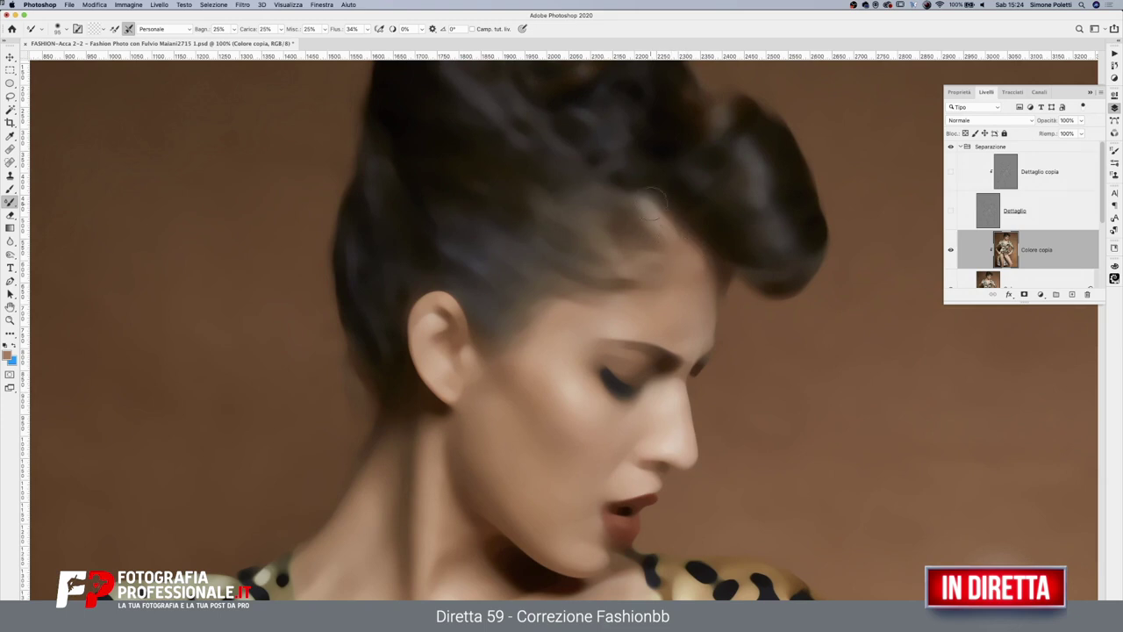
{"action": "left_click_drag", "start_coordinate": [951, 210], "coordinate": [949, 180]}
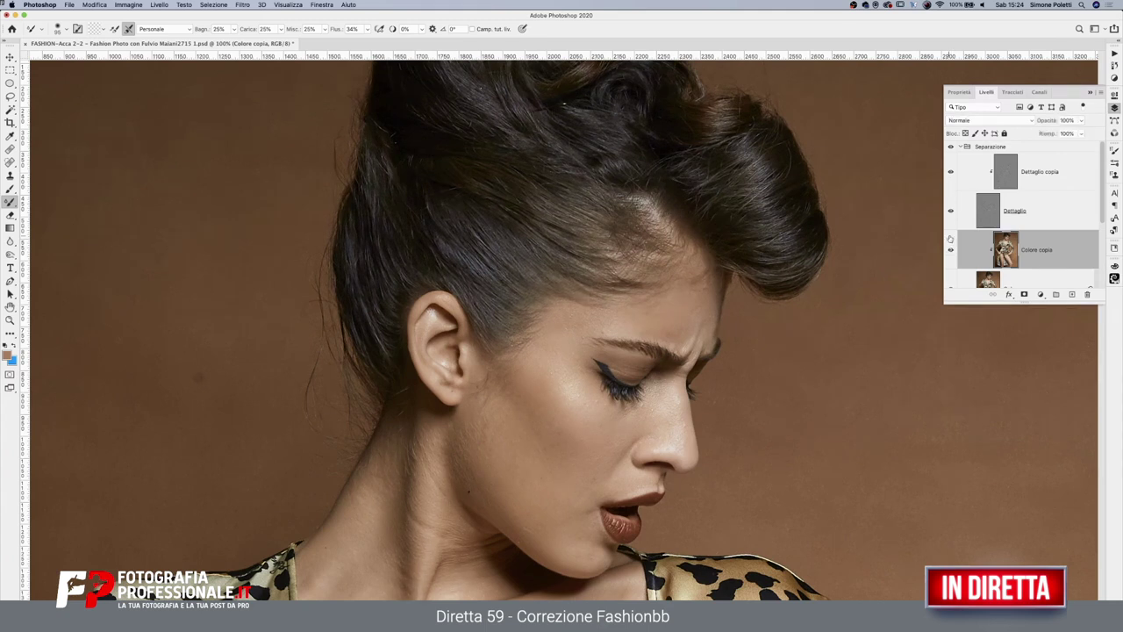
Smooth the hair near the forehead with mixer strokes, then hide both detail layers
{"action": "left_click_drag", "start_coordinate": [951, 211], "coordinate": [950, 173]}
{"action": "left_click_drag", "start_coordinate": [652, 218], "coordinate": [673, 241]}
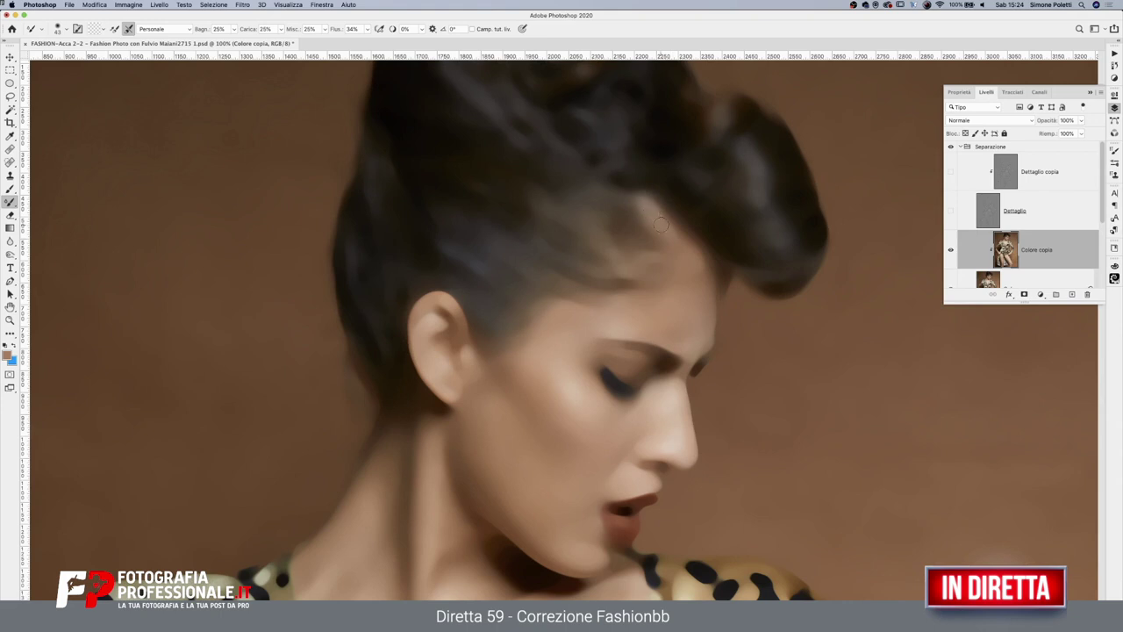
{"action": "left_click", "coordinate": [949, 207]}
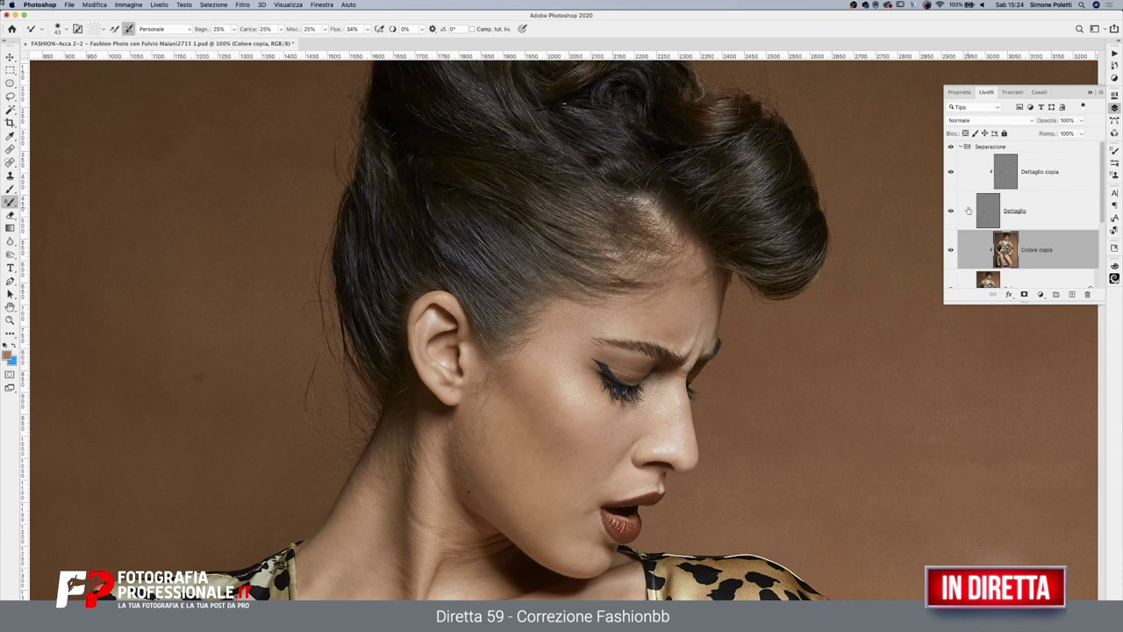
{"action": "left_click", "coordinate": [664, 188]}
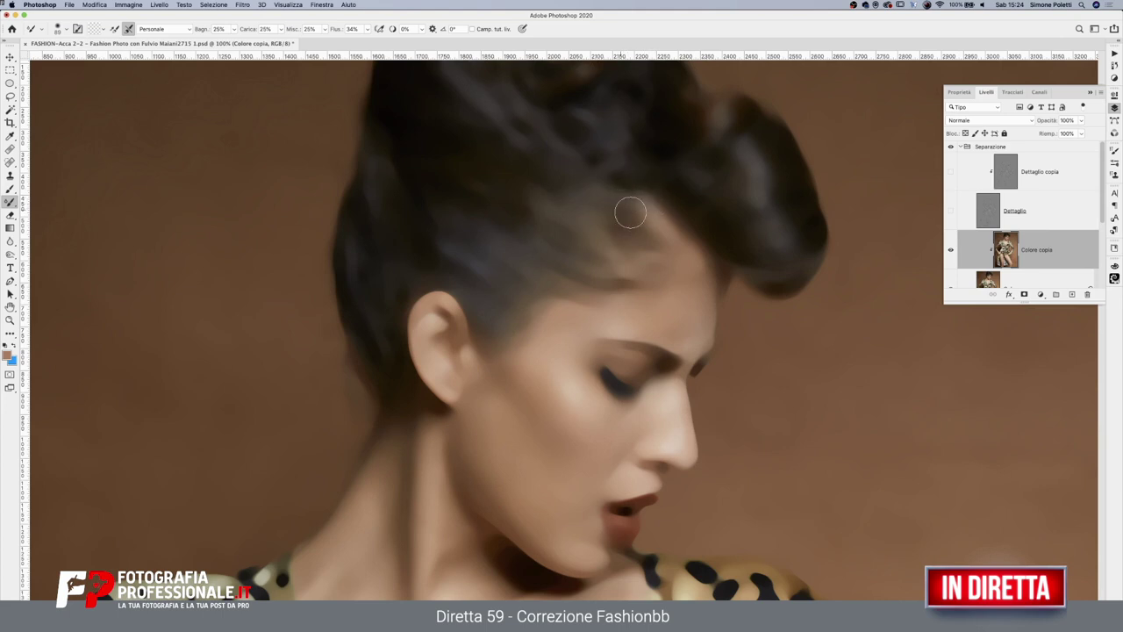
{"action": "left_click", "coordinate": [949, 210]}
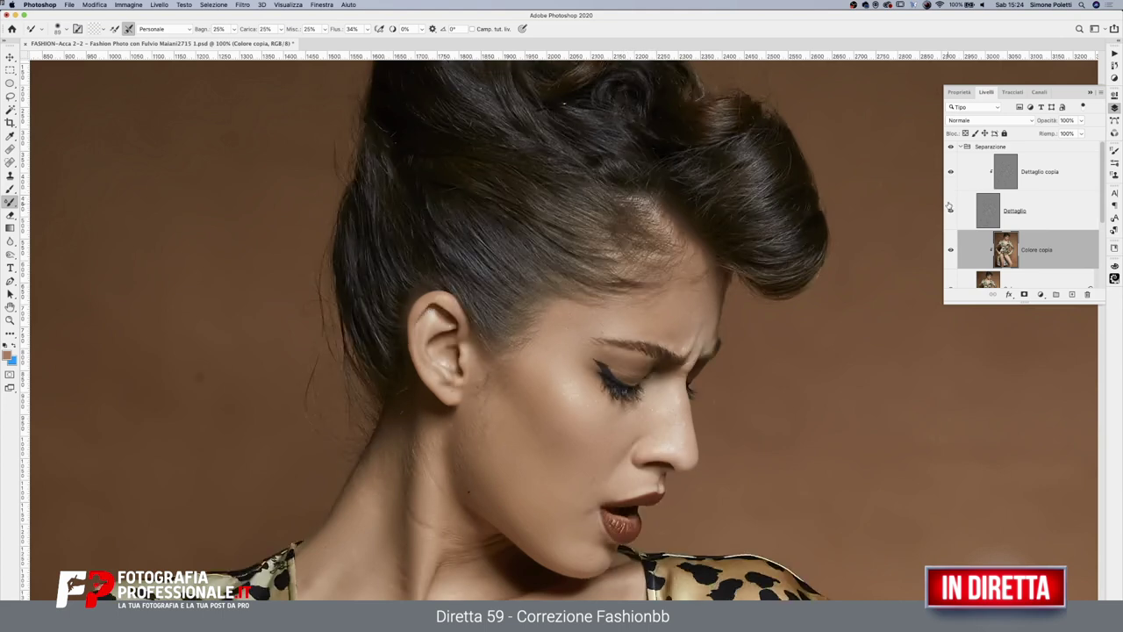
{"action": "left_click_drag", "start_coordinate": [947, 174], "coordinate": [949, 210]}
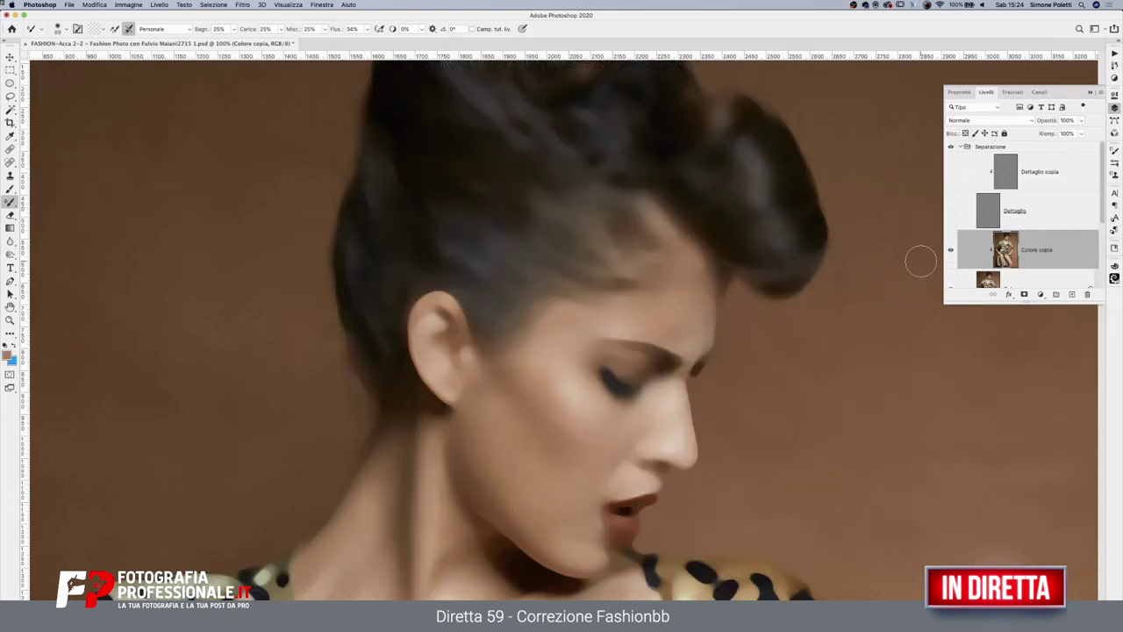
{"action": "left_click_drag", "start_coordinate": [758, 471], "coordinate": [750, 334]}
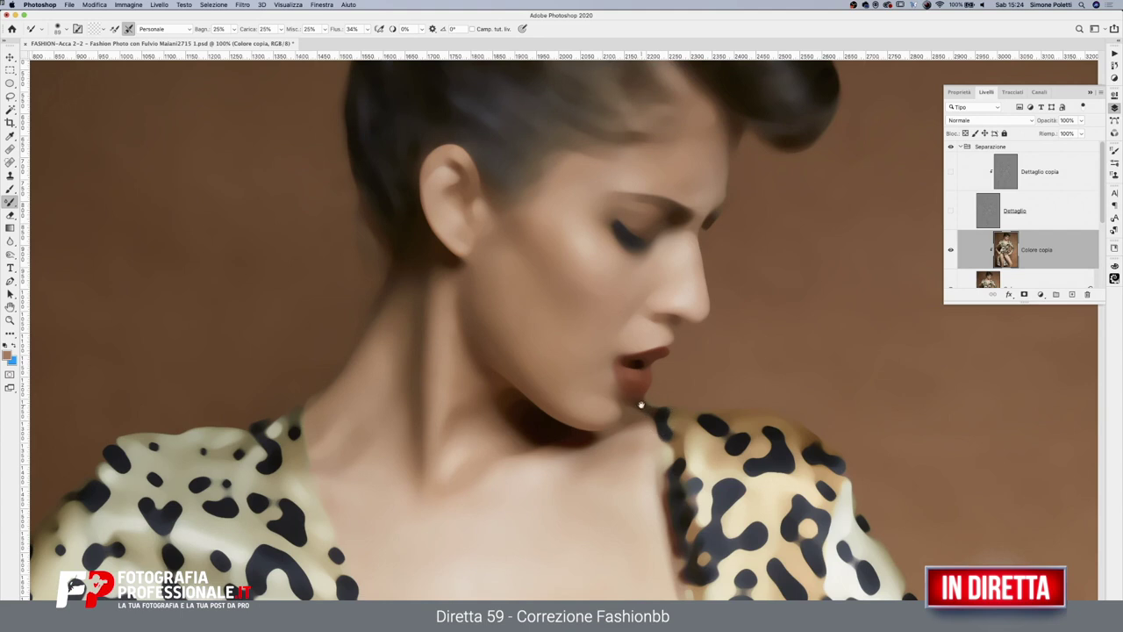
Enlarge the brush to about 125 and compare the dress fabric, ending with Dettaglio copia hidden
{"action": "left_click_drag", "start_coordinate": [640, 465], "coordinate": [725, 336]}
{"action": "left_click_drag", "start_coordinate": [572, 420], "coordinate": [590, 421]}
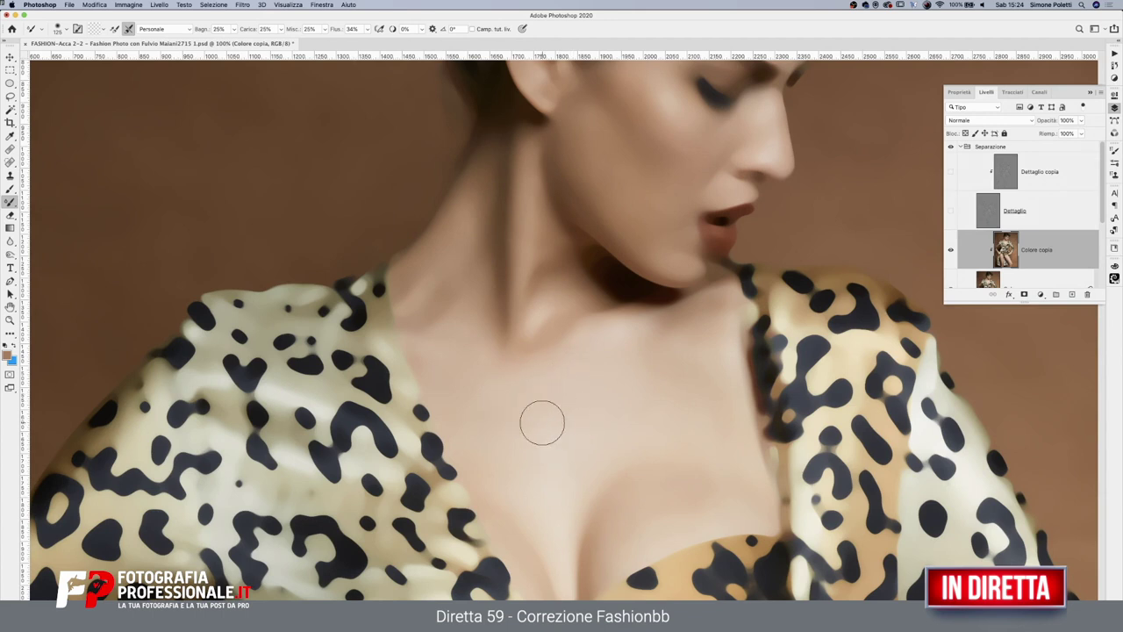
{"action": "left_click", "coordinate": [949, 251]}
{"action": "scroll", "coordinate": [702, 395], "scroll_direction": "down", "scroll_amount": 5}
{"action": "scroll", "coordinate": [839, 288], "scroll_direction": "down", "scroll_amount": 5}
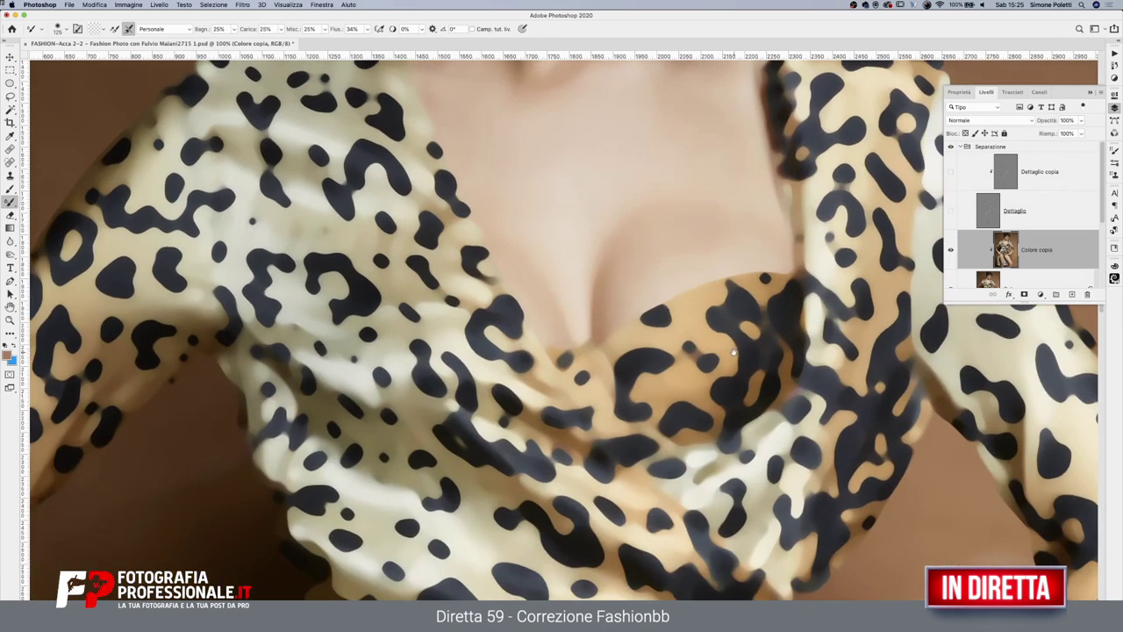
{"action": "left_click_drag", "start_coordinate": [949, 214], "coordinate": [951, 179]}
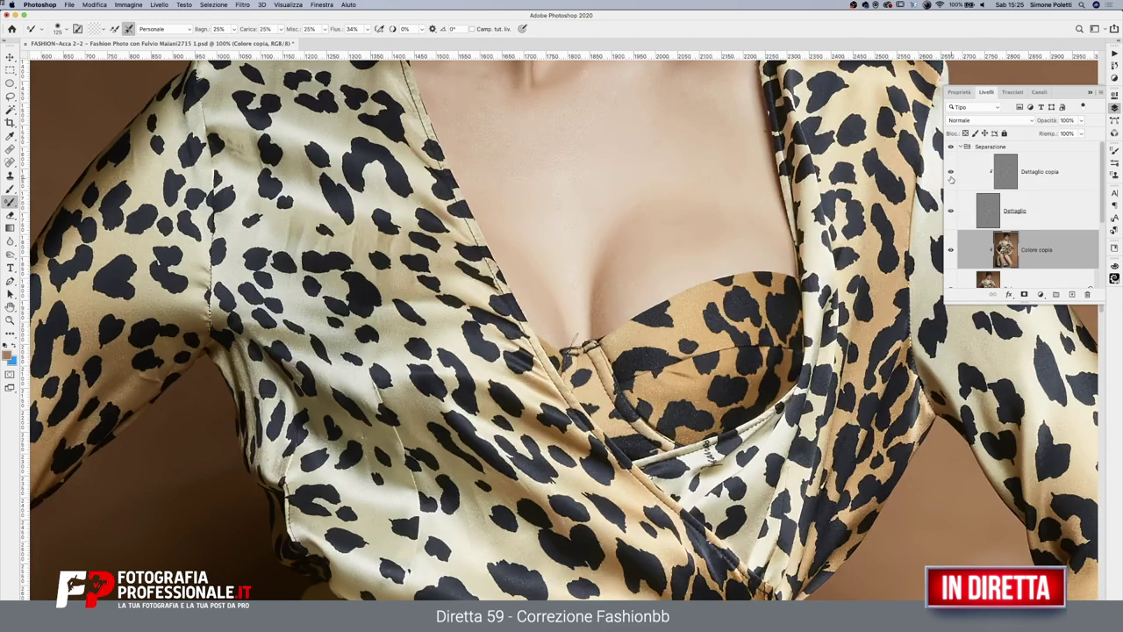
{"action": "scroll", "coordinate": [690, 242], "scroll_direction": "up", "scroll_amount": 5}
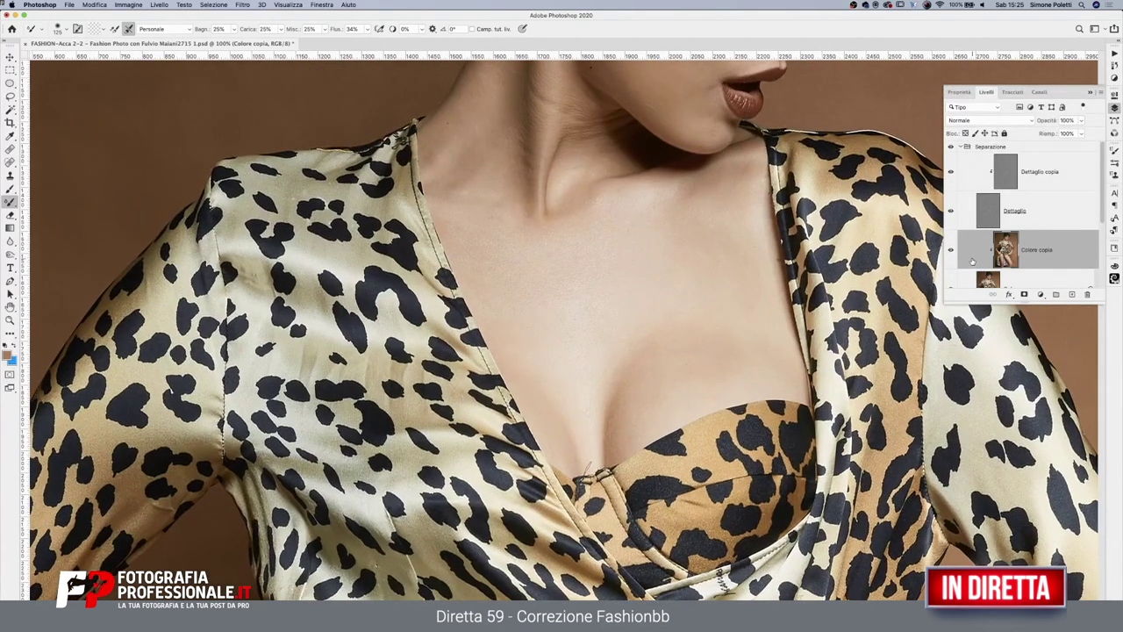
{"action": "left_click", "coordinate": [951, 253]}
{"action": "left_click", "coordinate": [950, 172]}
{"action": "scroll", "coordinate": [850, 245], "scroll_direction": "down", "scroll_amount": 10}
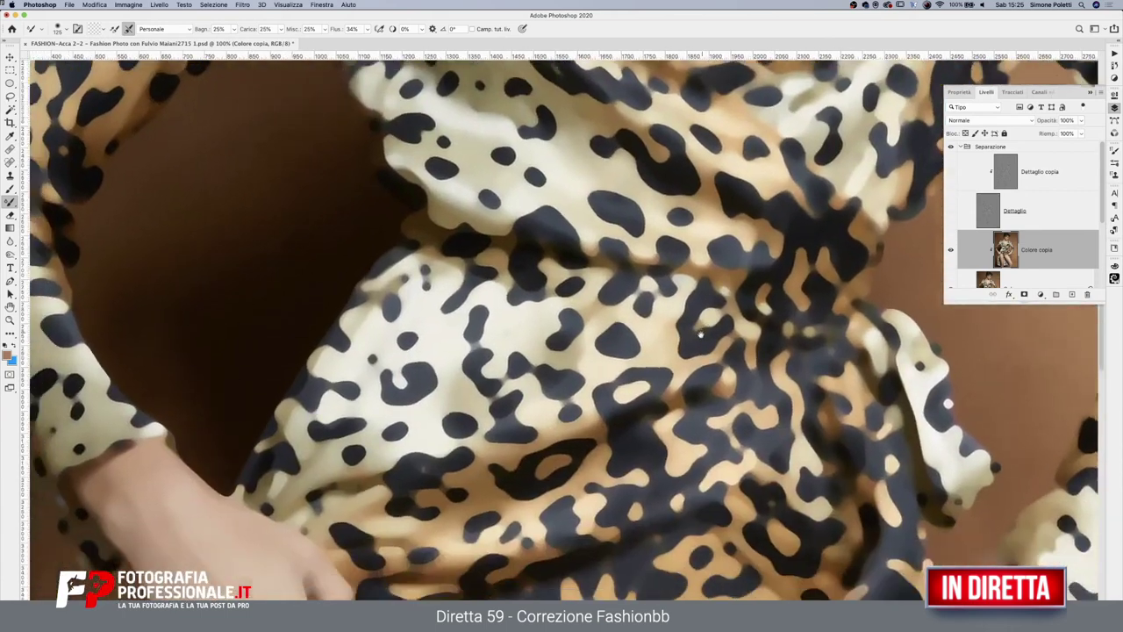
Pan to the wrist and resize the smoothing brush to about 120 px
{"action": "scroll", "coordinate": [849, 244], "scroll_direction": "left", "scroll_amount": 5}
{"action": "scroll", "coordinate": [850, 245], "scroll_direction": "down", "scroll_amount": 3}
{"action": "scroll", "coordinate": [849, 244], "scroll_direction": "left", "scroll_amount": 3}
{"action": "scroll", "coordinate": [652, 348], "scroll_direction": "down", "scroll_amount": 2}
{"action": "scroll", "coordinate": [652, 348], "scroll_direction": "left", "scroll_amount": 3}
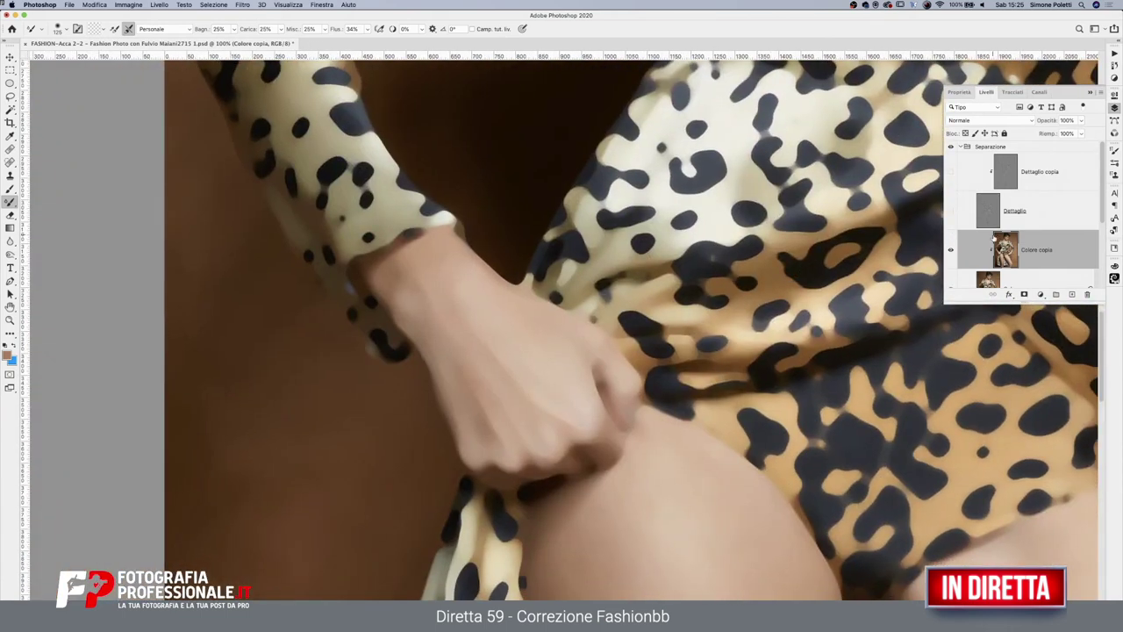
{"action": "left_click_drag", "start_coordinate": [441, 289], "coordinate": [406, 284]}
{"action": "left_click_drag", "start_coordinate": [430, 277], "coordinate": [446, 277]}
{"action": "left_click_drag", "start_coordinate": [493, 347], "coordinate": [479, 350]}
Toggle the detail layers to compare texture while moving to the waist and arm, ending hidden
{"action": "left_click_drag", "start_coordinate": [950, 172], "coordinate": [950, 251]}
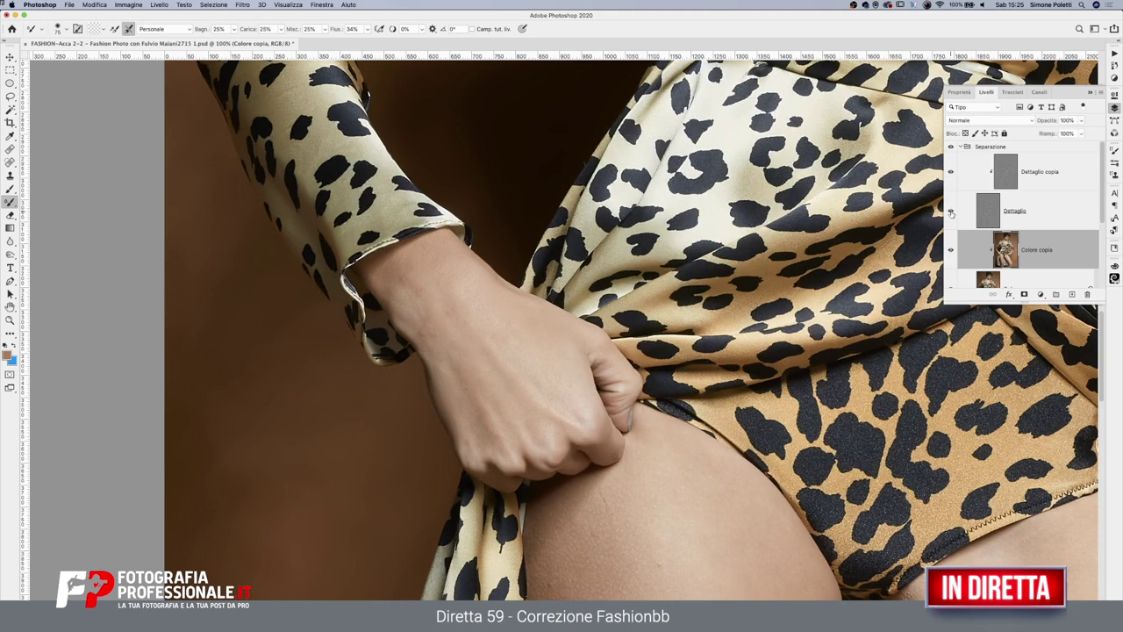
{"action": "left_click_drag", "start_coordinate": [948, 184], "coordinate": [950, 212]}
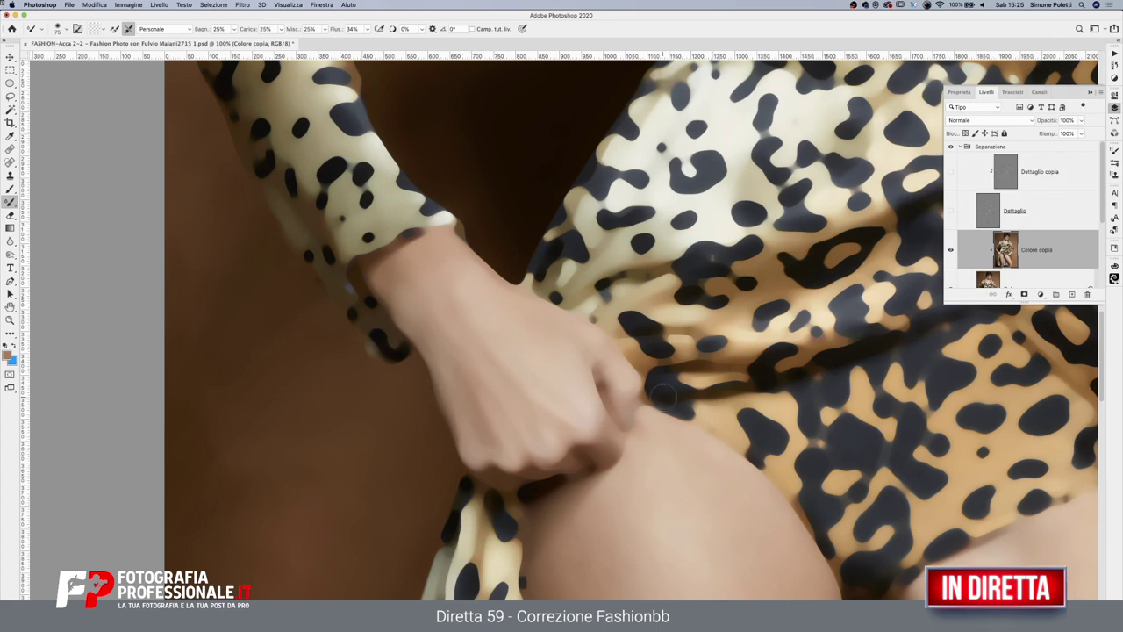
{"action": "left_click_drag", "start_coordinate": [701, 494], "coordinate": [648, 287]}
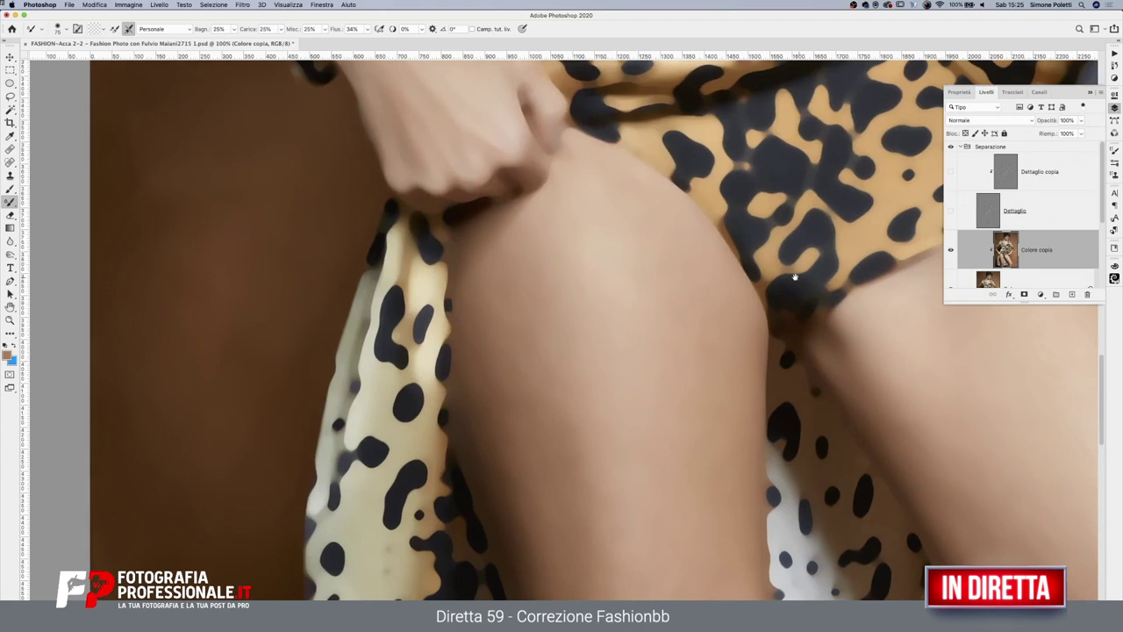
{"action": "left_click_drag", "start_coordinate": [795, 278], "coordinate": [602, 344]}
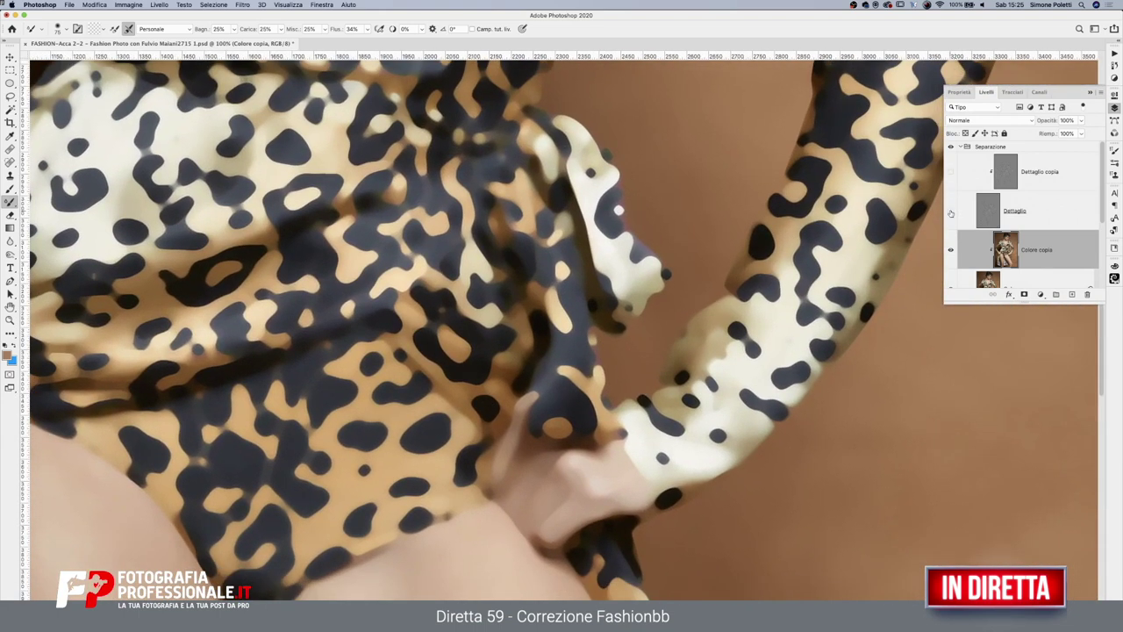
{"action": "left_click_drag", "start_coordinate": [950, 213], "coordinate": [949, 191]}
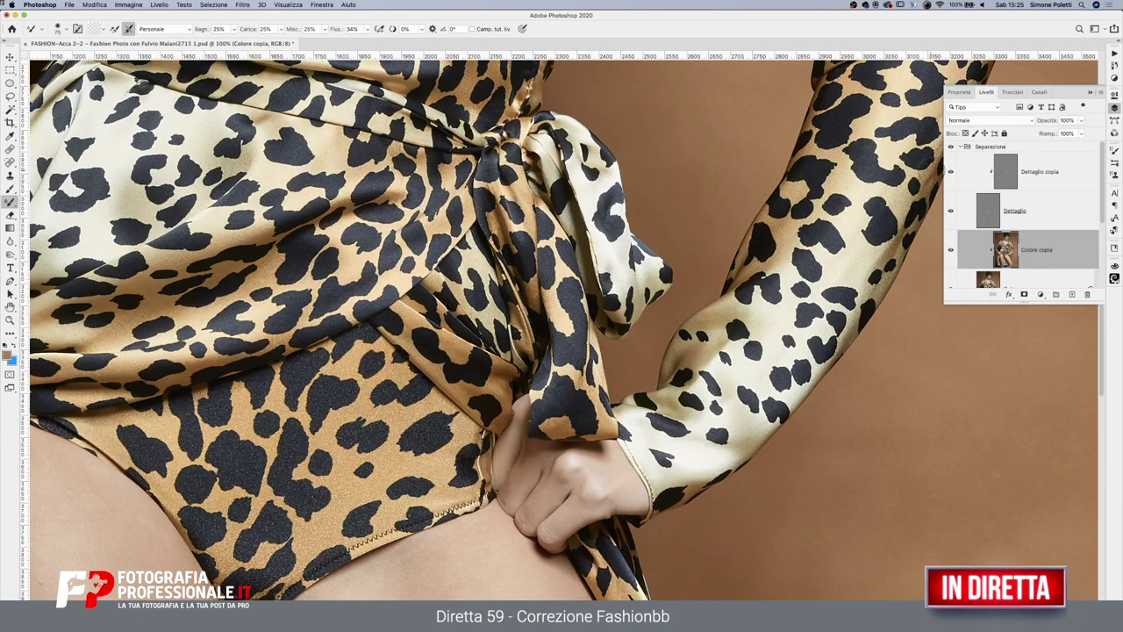
{"action": "left_click_drag", "start_coordinate": [950, 212], "coordinate": [949, 173]}
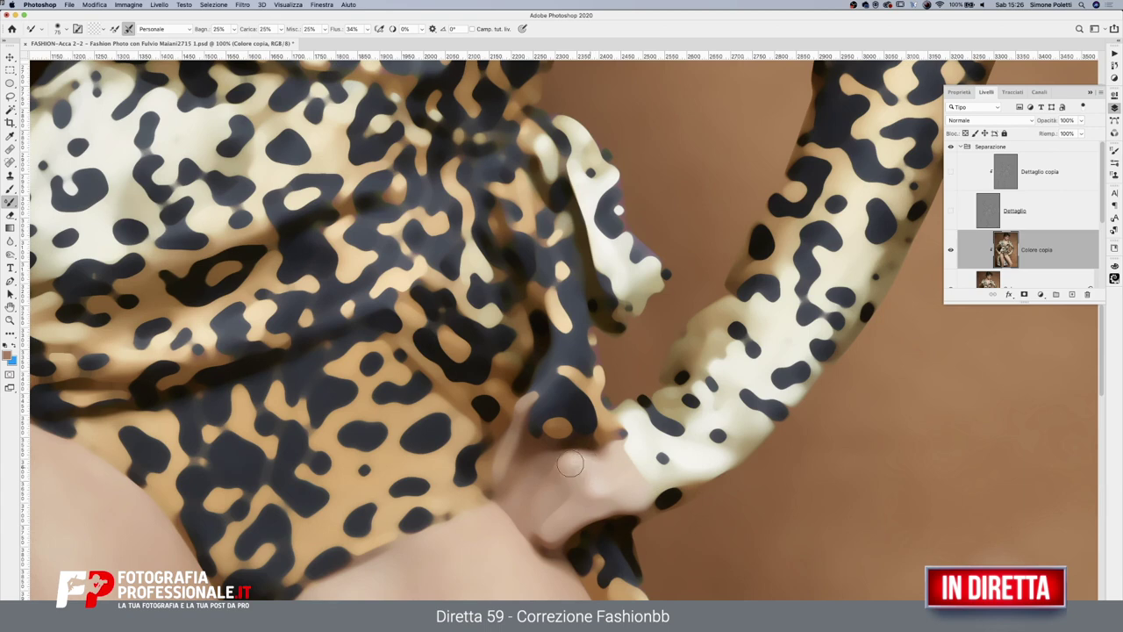
Zoom out, then to 66.7%, framing both thighs and the leopard skirt
{"action": "scroll", "coordinate": [600, 524], "scroll_direction": "down", "scroll_amount": 10}
{"action": "scroll", "coordinate": [702, 474], "scroll_direction": "left", "scroll_amount": 10}
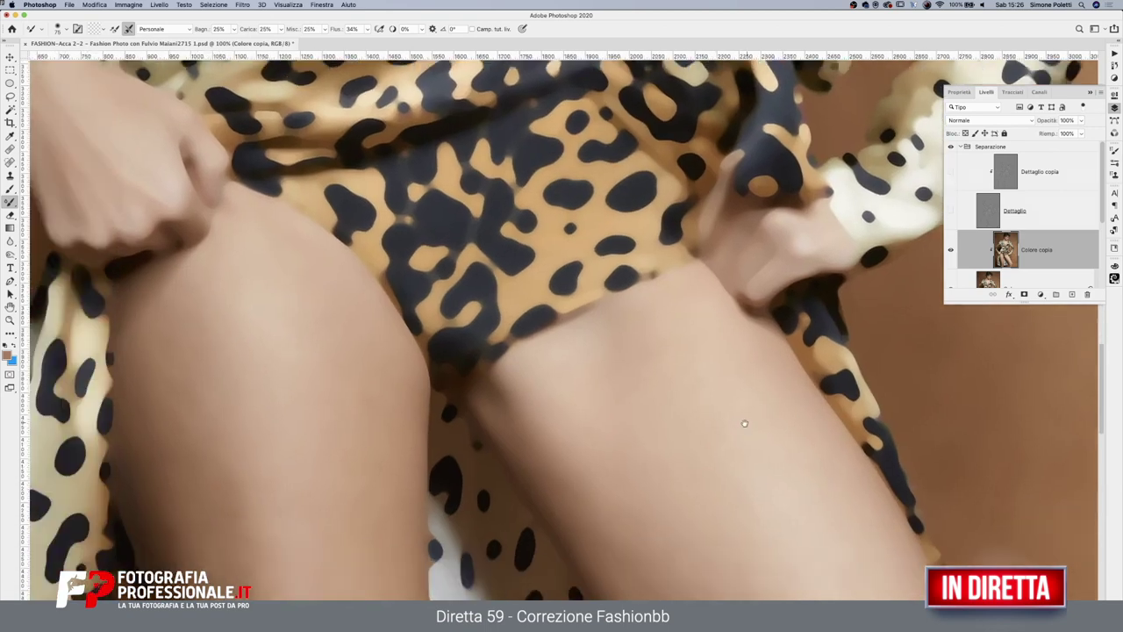
{"action": "left_click", "coordinate": [551, 459]}
{"action": "scroll", "coordinate": [725, 376], "scroll_direction": "down", "scroll_amount": 5}
{"action": "scroll", "coordinate": [725, 377], "scroll_direction": "left", "scroll_amount": 3}
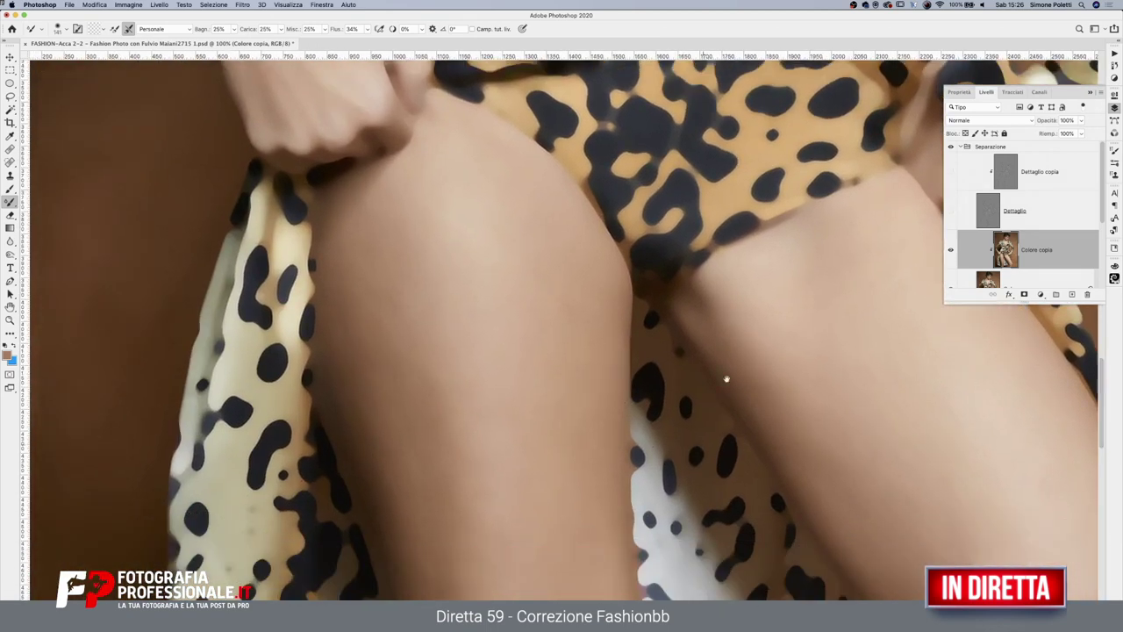
{"action": "key", "text": "z"}
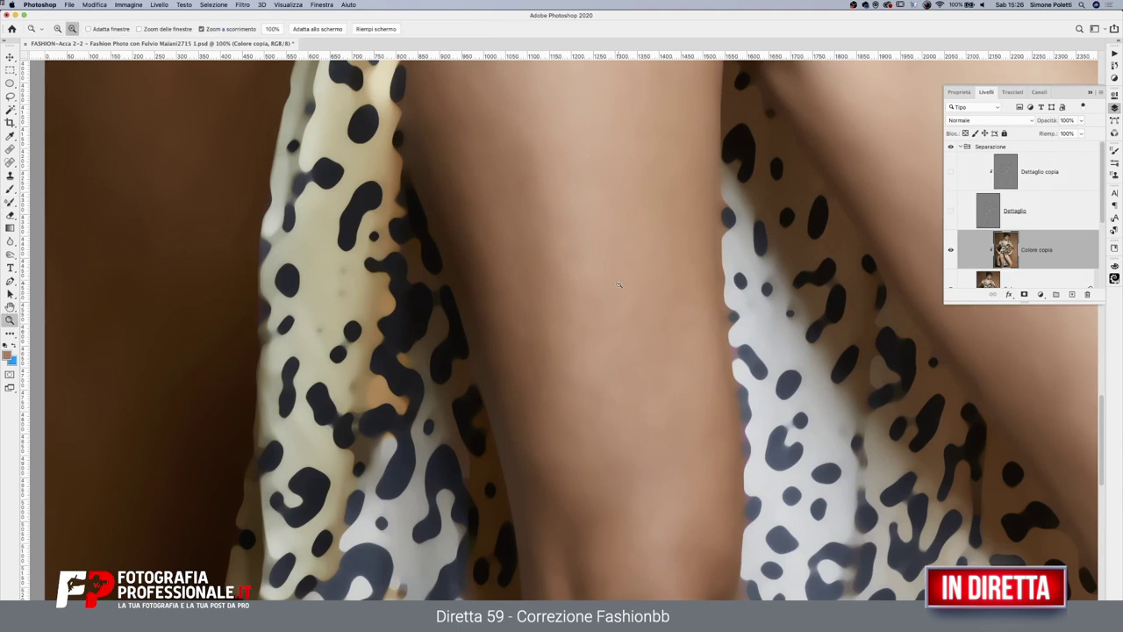
{"action": "left_click", "coordinate": [621, 329], "text": "alt"}
{"action": "scroll", "coordinate": [566, 319], "scroll_direction": "up", "scroll_amount": 1}
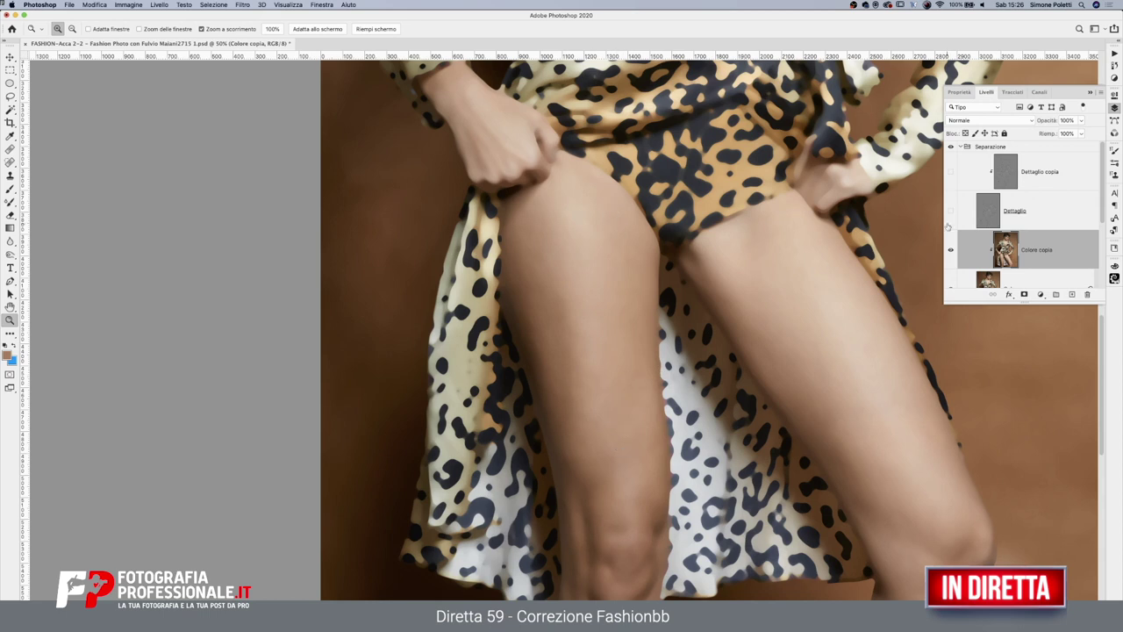
{"action": "left_click", "coordinate": [554, 285]}
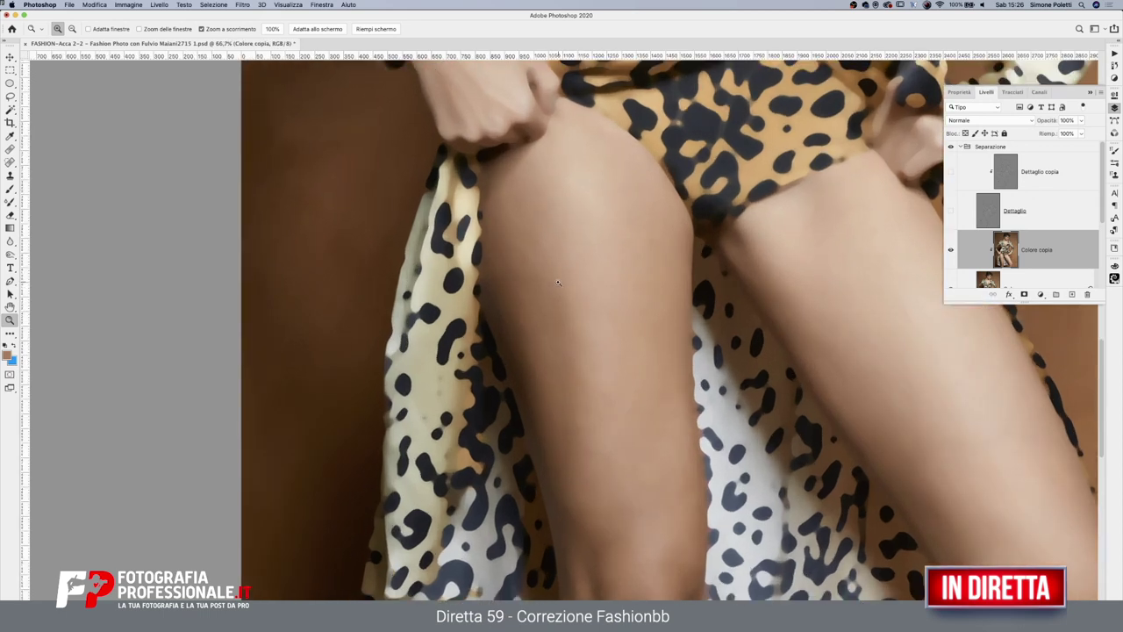
{"action": "scroll", "coordinate": [369, 439], "scroll_direction": "up", "scroll_amount": 2}
{"action": "left_click", "coordinate": [10, 201]}
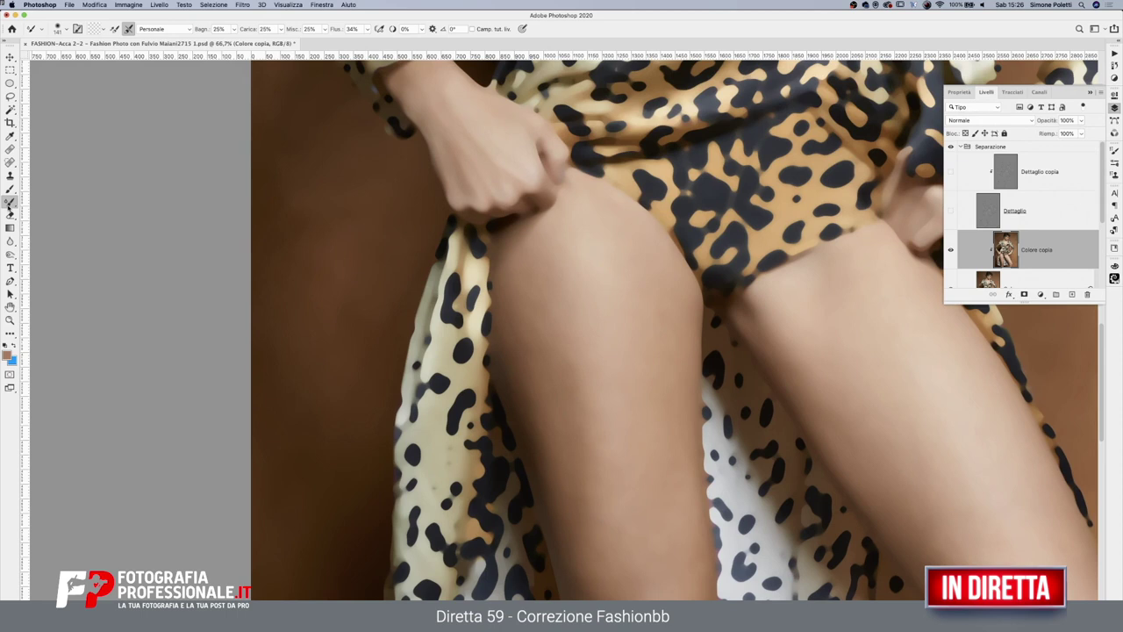
Size the Mixer Brush for the thighs, going to 268 px and settling near 211 px
{"action": "left_click_drag", "start_coordinate": [554, 308], "coordinate": [546, 304]}
{"action": "key", "text": "bracketright"}
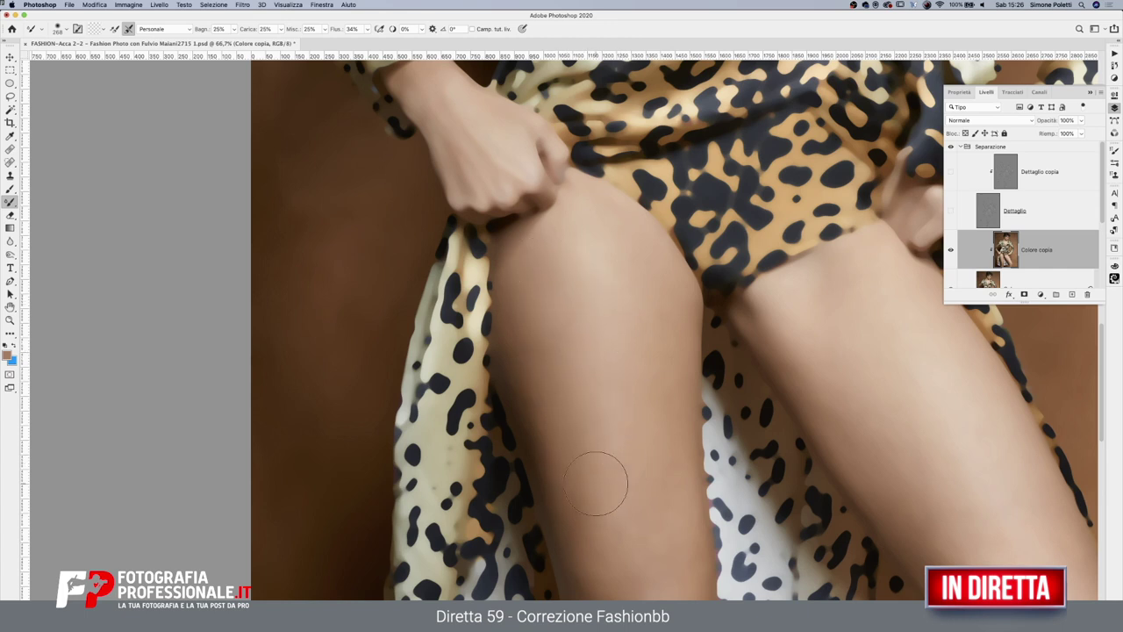
{"action": "scroll", "coordinate": [602, 497], "scroll_direction": "down", "scroll_amount": 2}
{"action": "scroll", "coordinate": [579, 368], "scroll_direction": "down", "scroll_amount": 3}
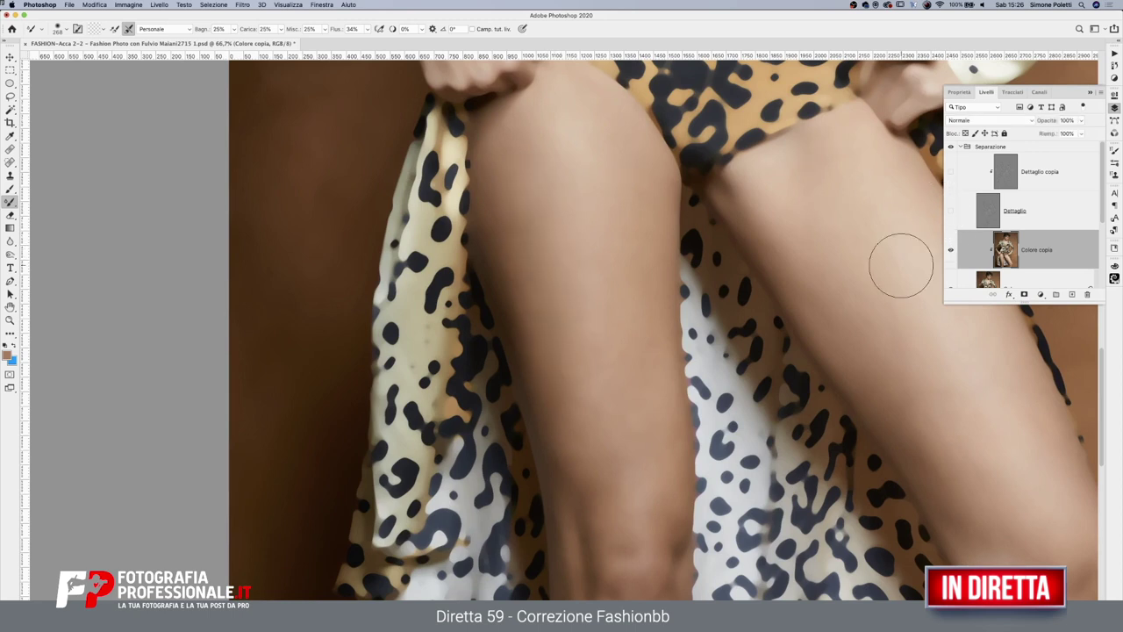
{"action": "left_click_drag", "start_coordinate": [596, 351], "coordinate": [576, 351]}
{"action": "scroll", "coordinate": [627, 377], "scroll_direction": "down", "scroll_amount": 2}
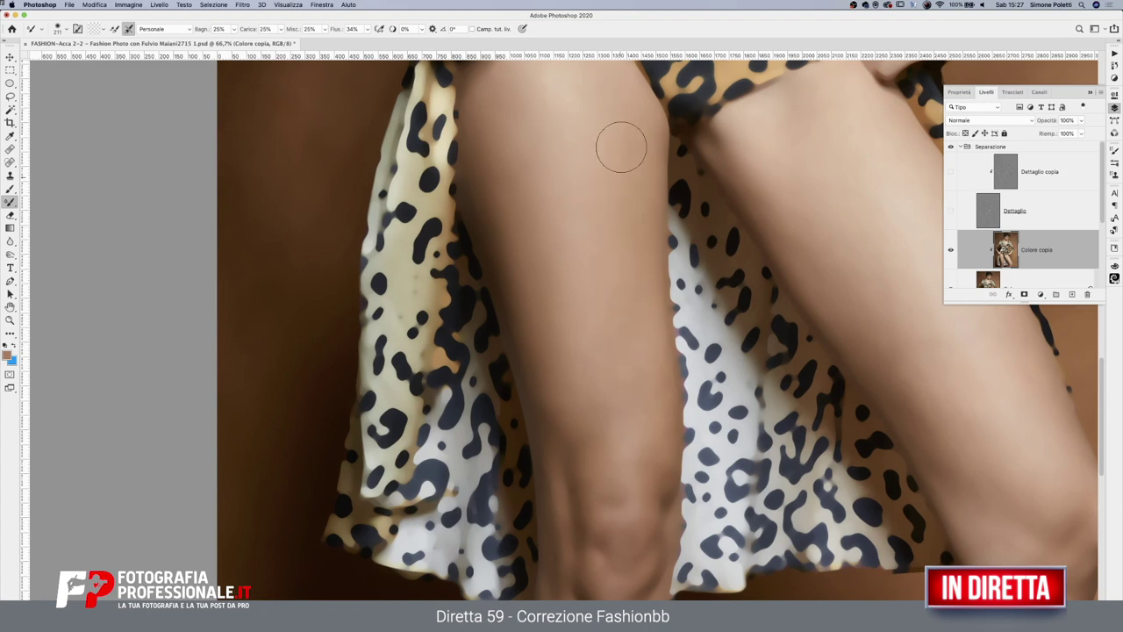
{"action": "scroll", "coordinate": [636, 265], "scroll_direction": "up", "scroll_amount": 4}
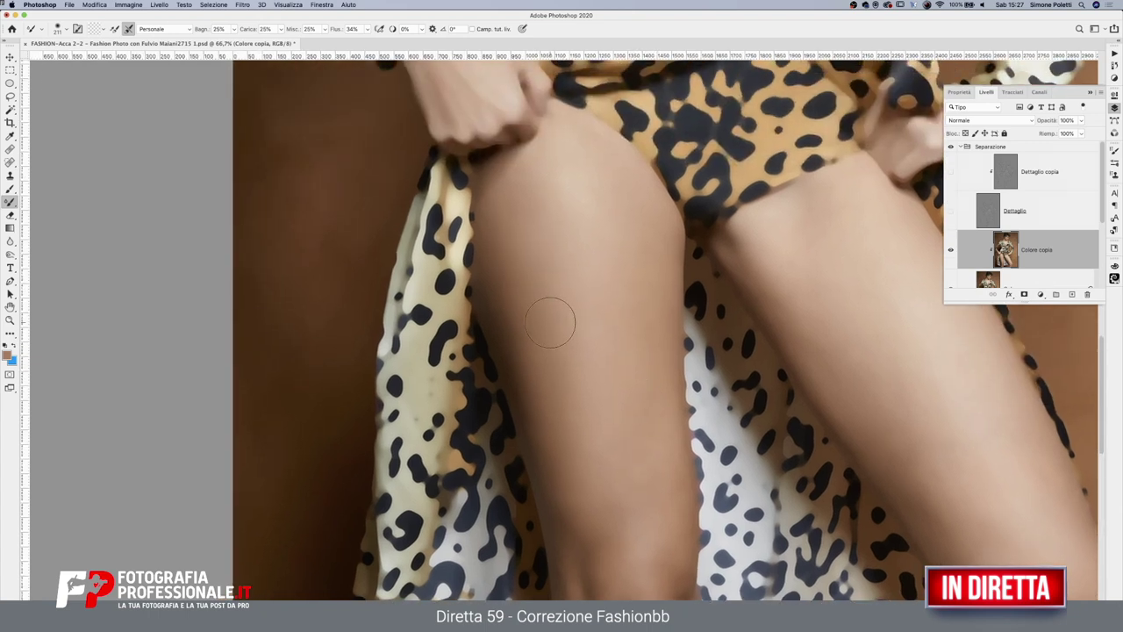
Sample the skin tone near the thigh edge and blend the thigh with a 156 px brush
{"action": "right_click", "coordinate": [554, 242]}
{"action": "left_click", "coordinate": [555, 217]}
{"action": "mouse_move", "coordinate": [536, 220]}
{"action": "left_mouse_down"}
{"action": "mouse_move", "coordinate": [571, 200]}
{"action": "mouse_move", "coordinate": [556, 163]}
{"action": "left_mouse_up"}
{"action": "mouse_move", "coordinate": [602, 448]}
{"action": "left_mouse_down"}
{"action": "mouse_move", "coordinate": [588, 448]}
{"action": "mouse_move", "coordinate": [619, 364]}
{"action": "left_mouse_up"}
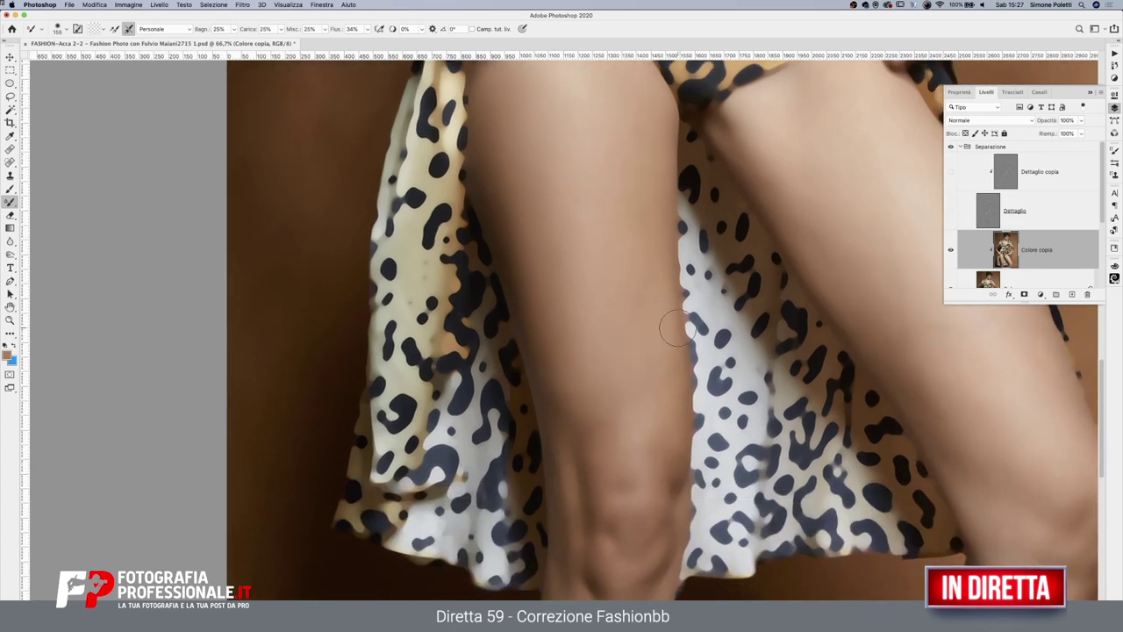
{"action": "left_click_drag", "start_coordinate": [672, 389], "coordinate": [645, 434]}
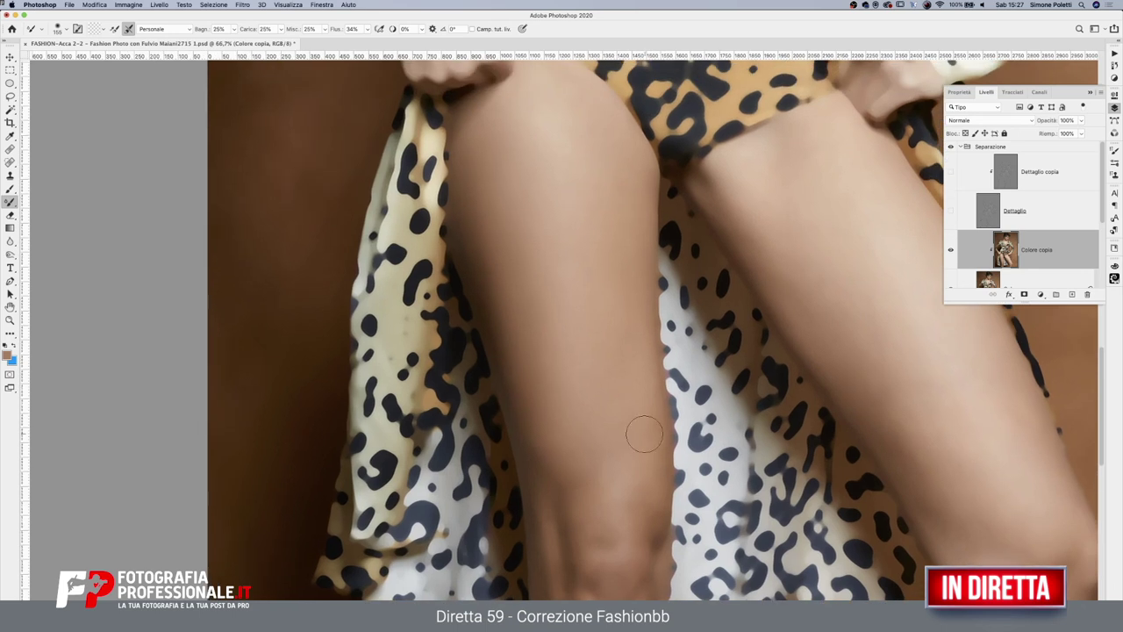
{"action": "left_click", "coordinate": [636, 311], "text": "alt"}
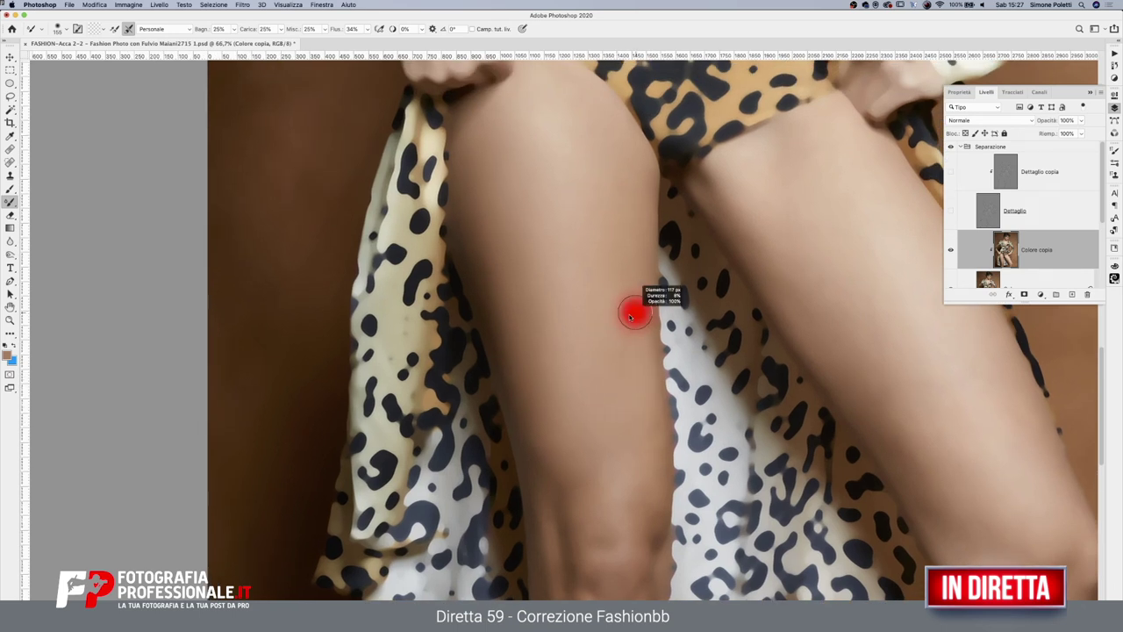
{"action": "left_click", "coordinate": [594, 175], "text": "alt"}
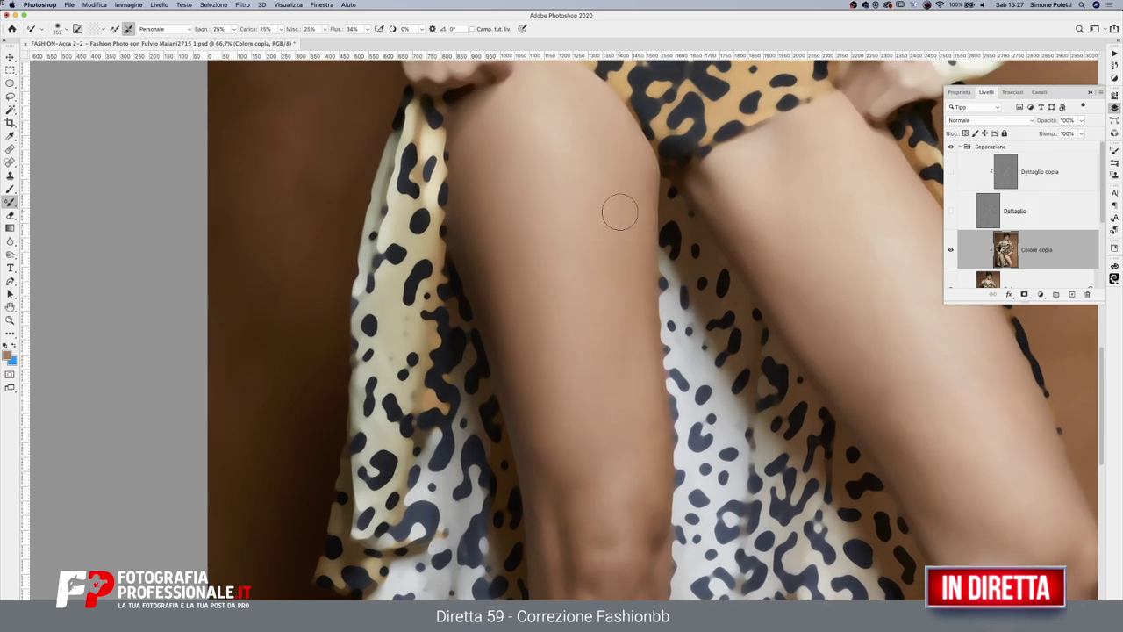
Resize the brush to about 176 px and toggle Colore copia to check the thigh smoothing
{"action": "left_click_drag", "start_coordinate": [617, 325], "coordinate": [632, 340]}
{"action": "left_click", "coordinate": [629, 323], "text": "ctrl+alt"}
{"action": "left_click_drag", "start_coordinate": [629, 323], "coordinate": [643, 315]}
{"action": "left_click", "coordinate": [949, 251]}
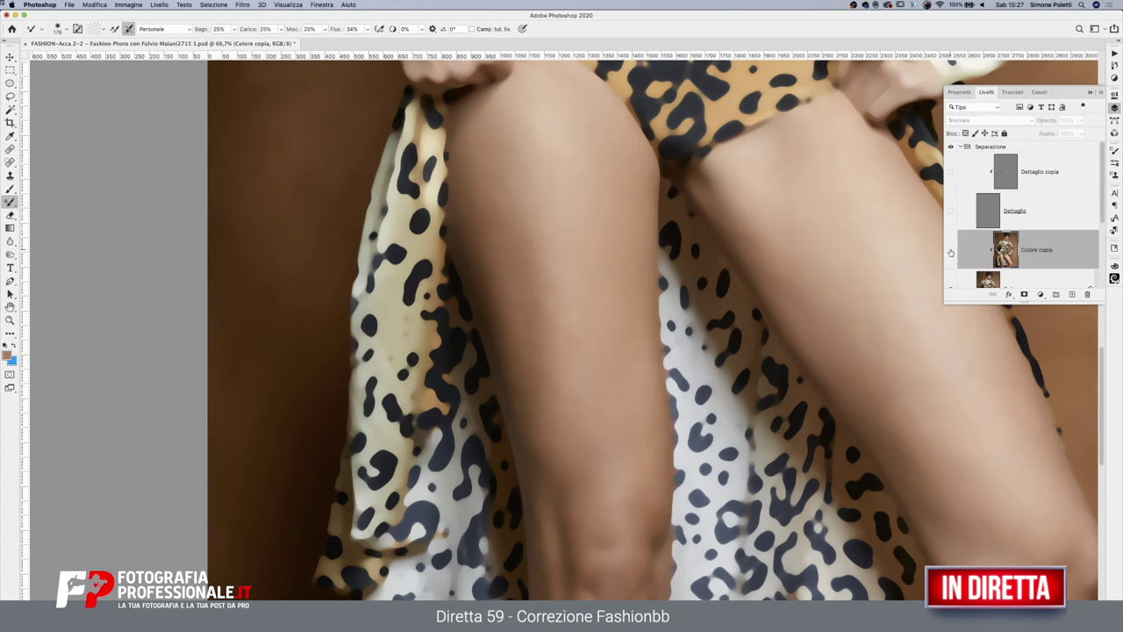
{"action": "left_click", "coordinate": [950, 251]}
{"action": "left_click", "coordinate": [950, 252]}
Bring the knees into view and enlarge the brush to about 243 px
{"action": "left_click_drag", "start_coordinate": [644, 446], "coordinate": [651, 303]}
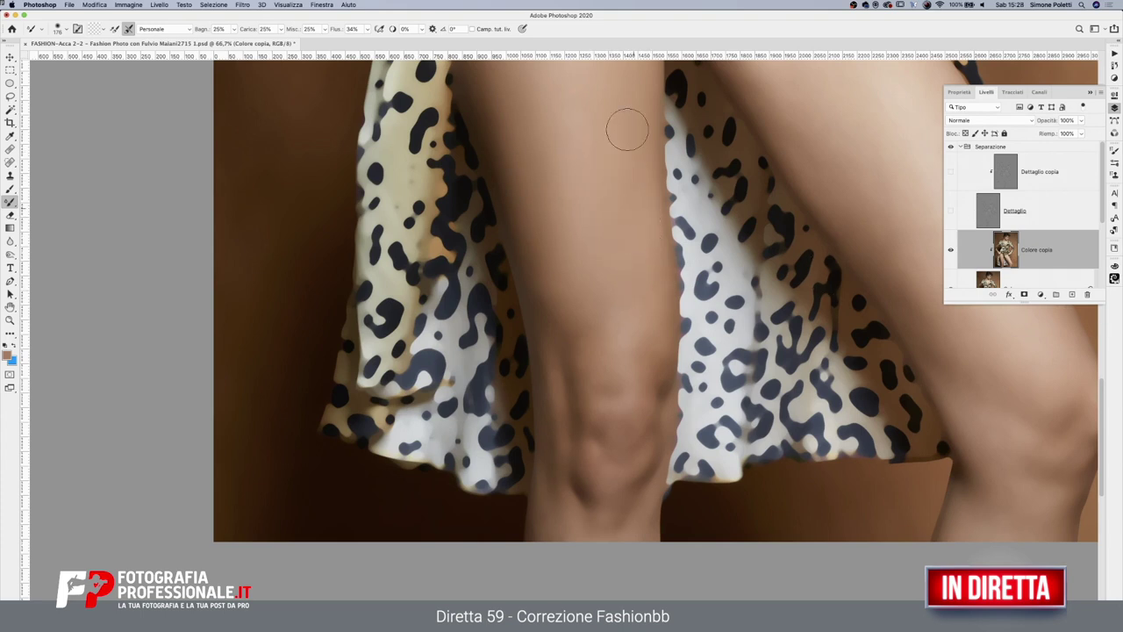
{"action": "left_click_drag", "start_coordinate": [614, 233], "coordinate": [625, 236]}
{"action": "scroll", "coordinate": [625, 237], "scroll_direction": "up", "scroll_amount": 2}
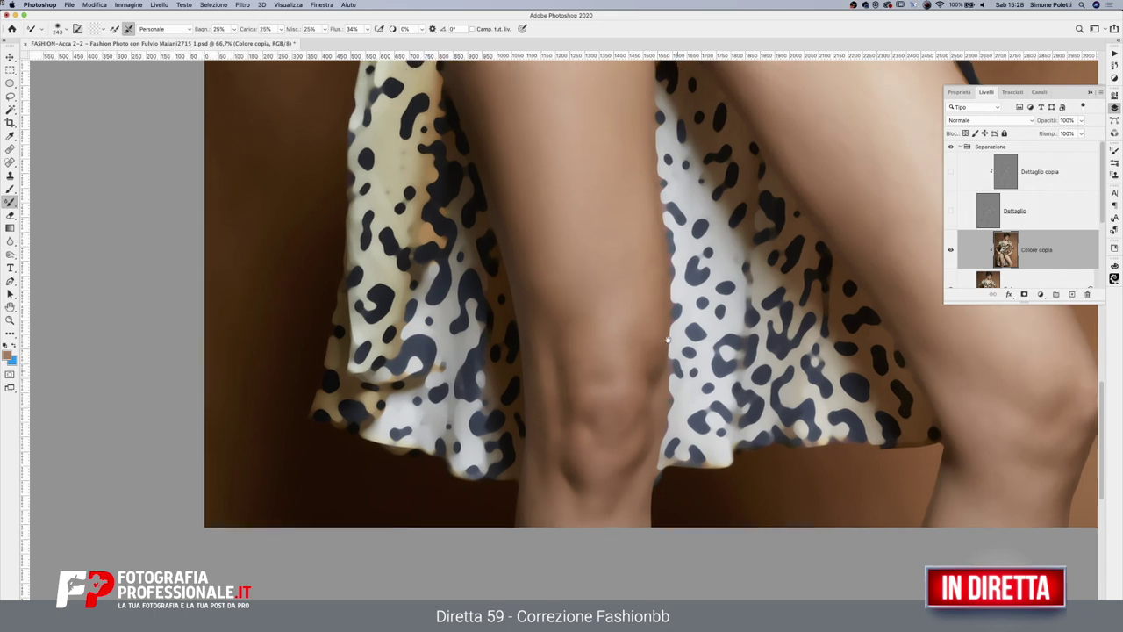
{"action": "scroll", "coordinate": [627, 290], "scroll_direction": "up", "scroll_amount": 3}
{"action": "scroll", "coordinate": [630, 345], "scroll_direction": "up", "scroll_amount": 2}
{"action": "scroll", "coordinate": [631, 345], "scroll_direction": "up", "scroll_amount": 3}
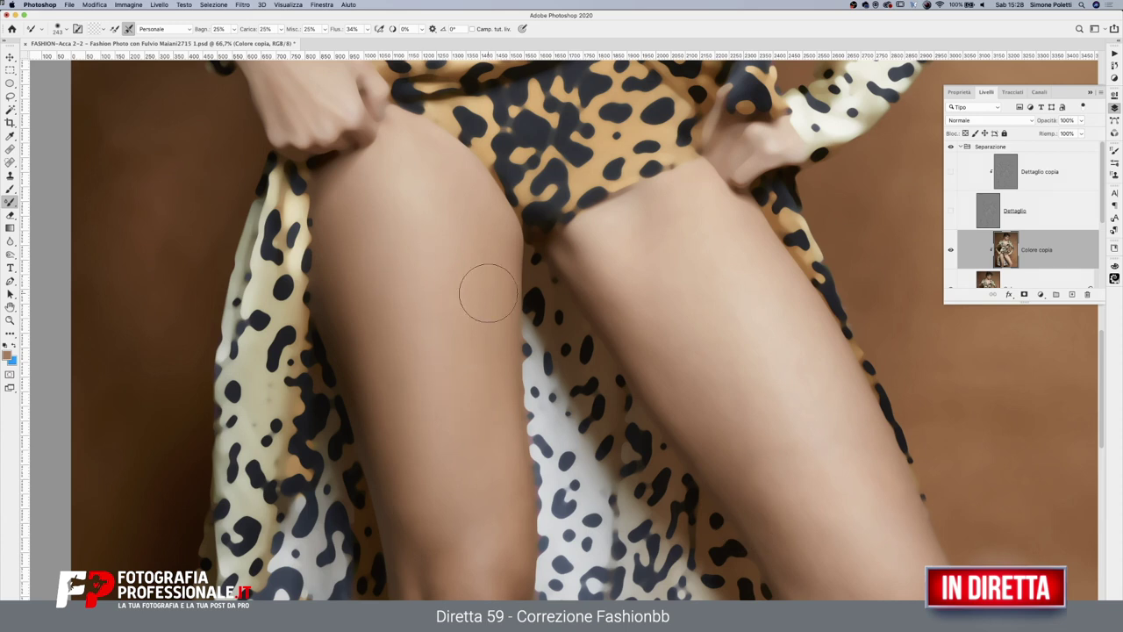
Add a Curve 1 adjustment layer with two strongly raised brightening points
{"action": "left_click", "coordinate": [1061, 147]}
{"action": "left_click", "coordinate": [1041, 294]}
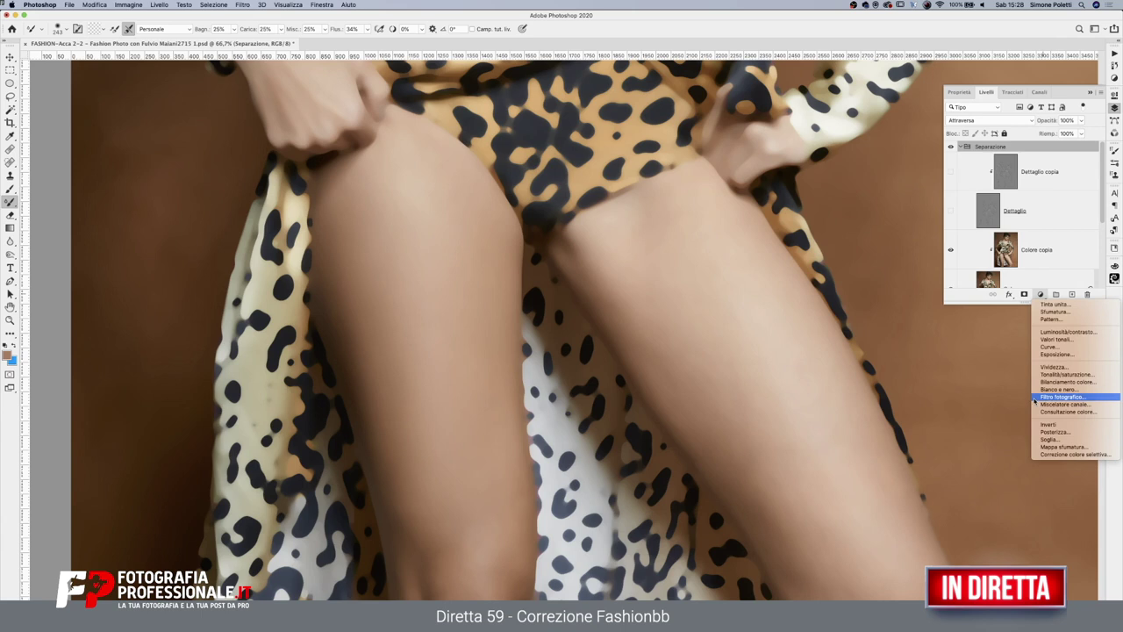
{"action": "left_click", "coordinate": [1053, 348]}
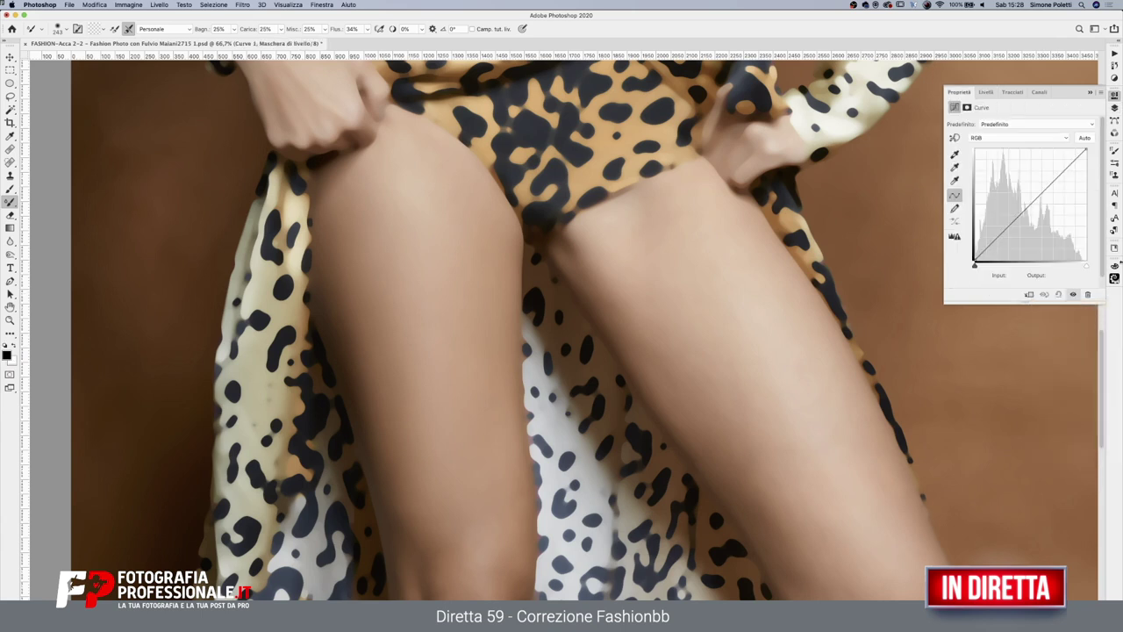
{"action": "mouse_move", "coordinate": [998, 240]}
{"action": "left_mouse_down"}
{"action": "mouse_move", "coordinate": [997, 161]}
{"action": "mouse_move", "coordinate": [1017, 245]}
{"action": "left_mouse_up"}
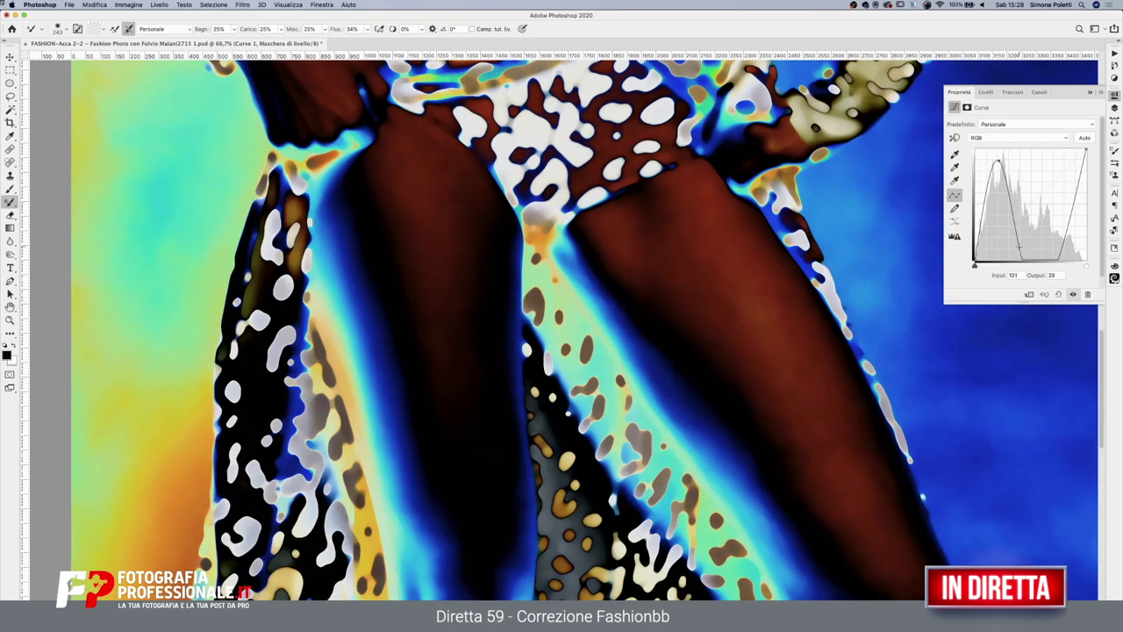
{"action": "mouse_move", "coordinate": [1042, 260]}
{"action": "left_mouse_down"}
{"action": "mouse_move", "coordinate": [1042, 161]}
{"action": "mouse_move", "coordinate": [1064, 249]}
{"action": "left_mouse_up"}
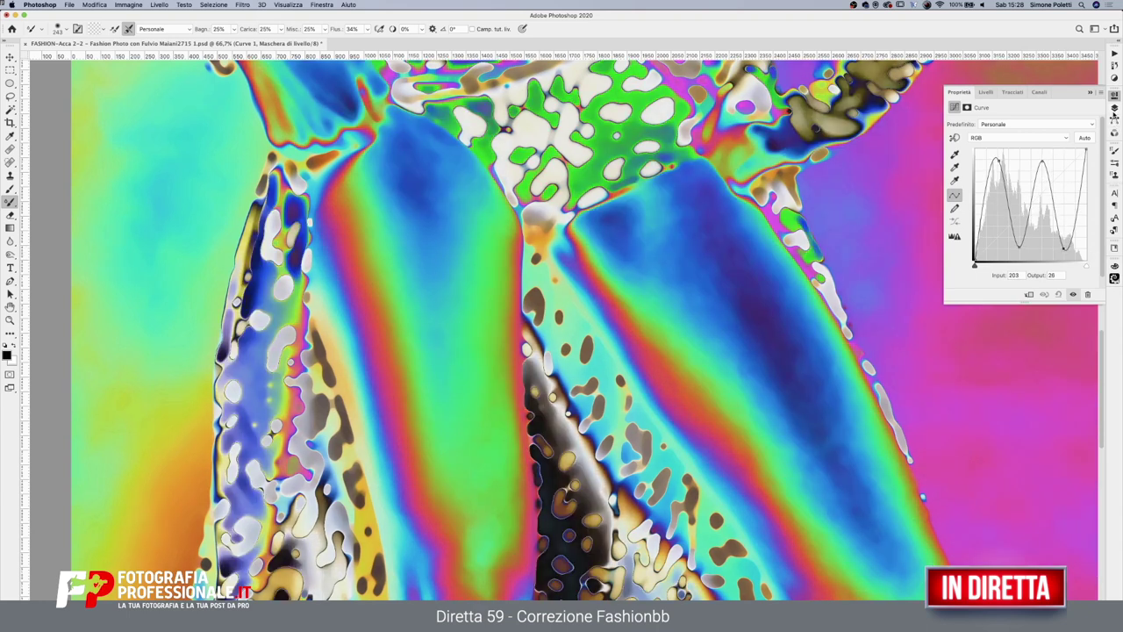
{"action": "left_click", "coordinate": [1114, 108]}
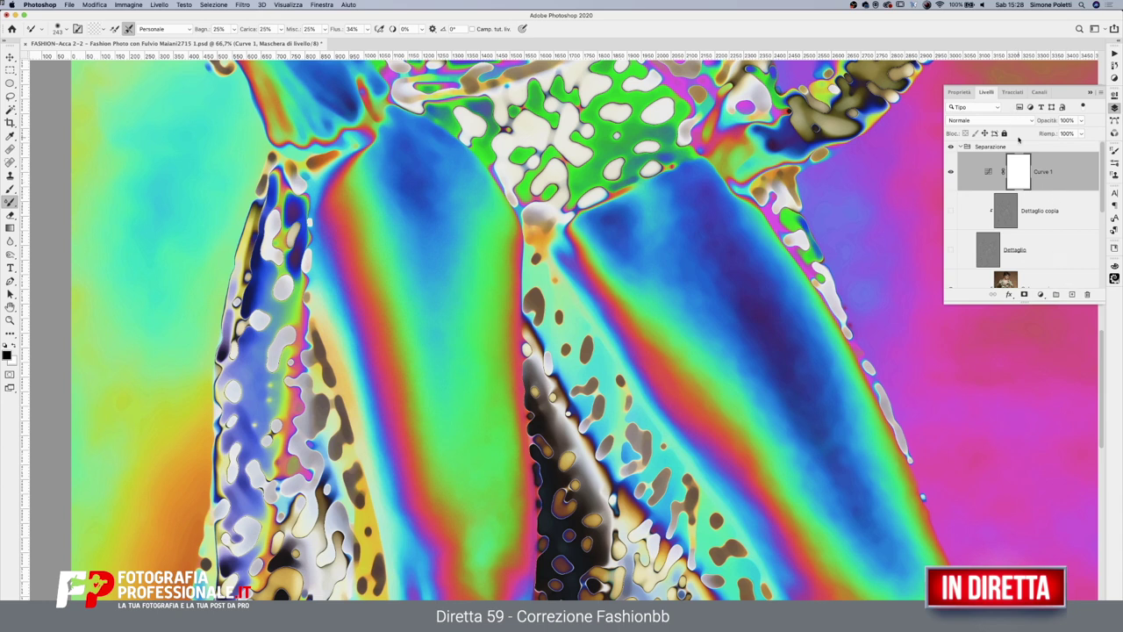
Move Curve 1 above the Separazione group and add a Bianco e nero 1 layer
{"action": "left_click_drag", "start_coordinate": [980, 176], "coordinate": [987, 138]}
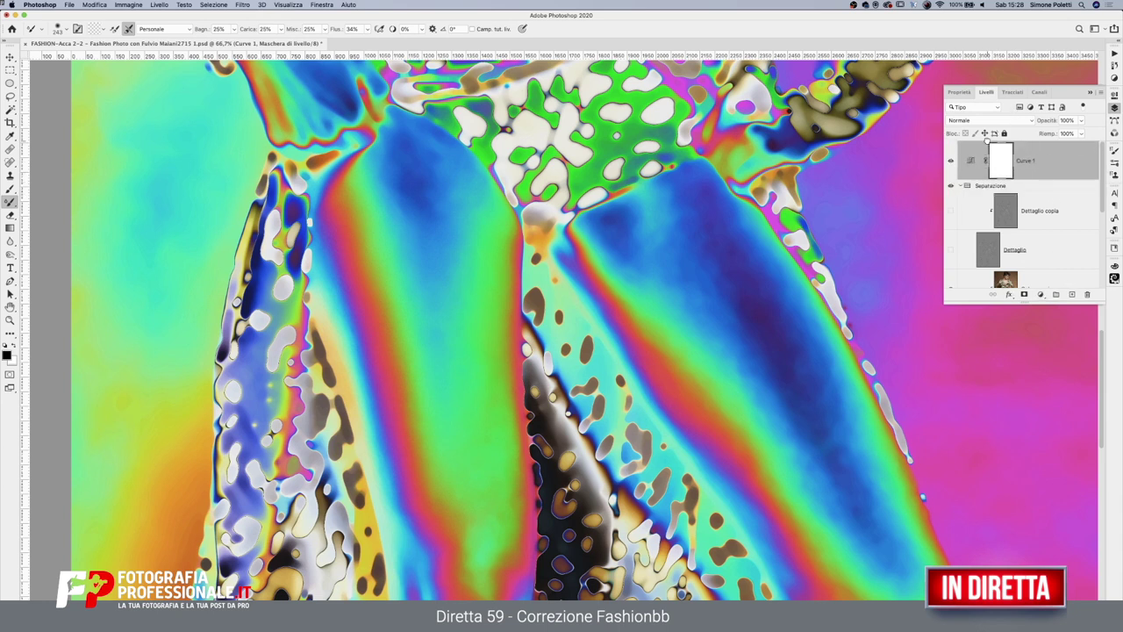
{"action": "left_click", "coordinate": [1041, 294]}
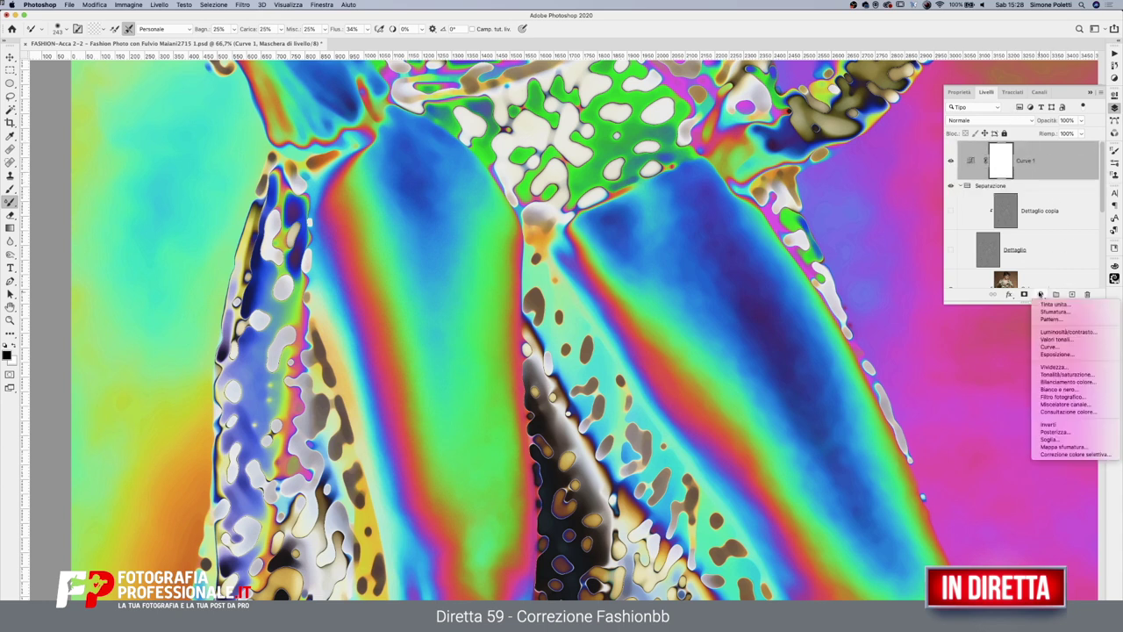
{"action": "left_click", "coordinate": [1064, 388]}
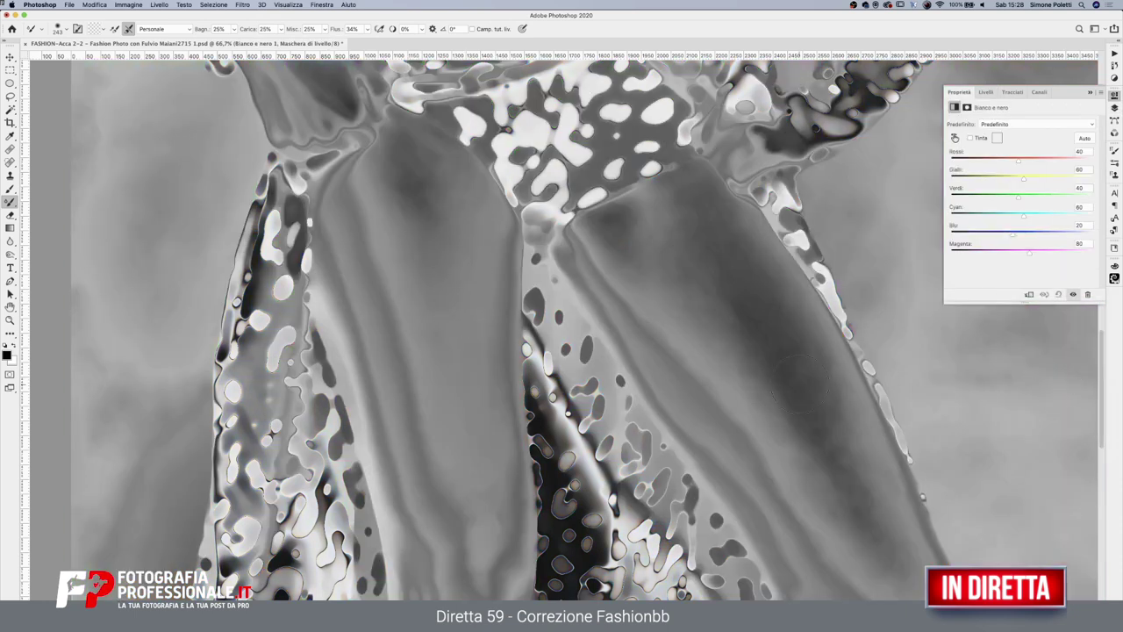
{"action": "left_click_drag", "start_coordinate": [776, 452], "coordinate": [849, 410]}
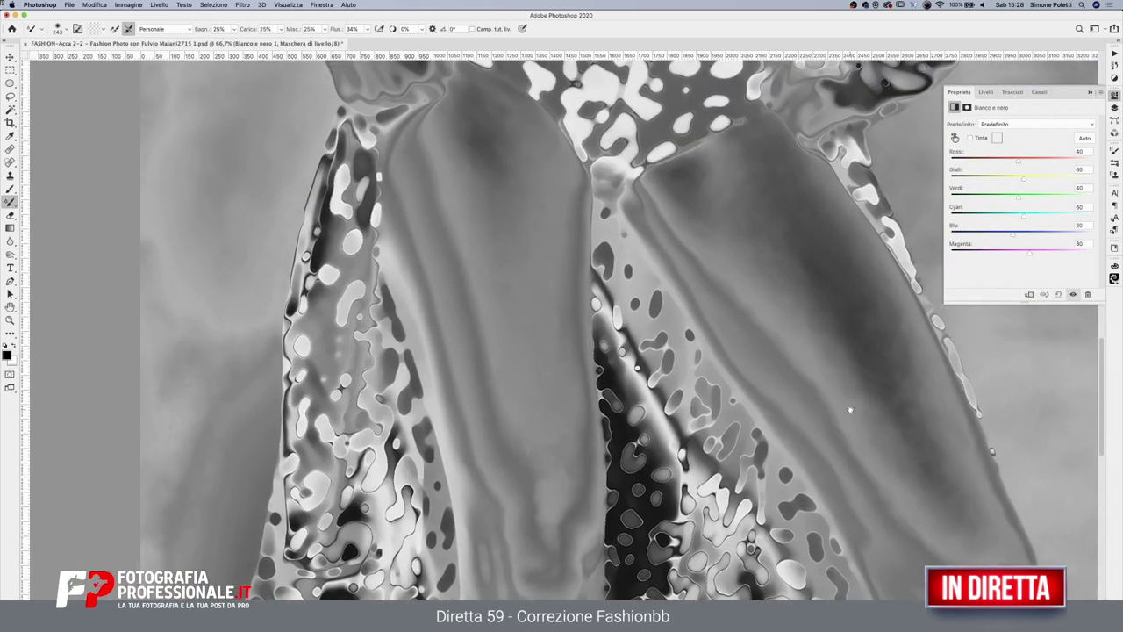
Compare the fabric with Colore copia hidden and shown, and make it the active layer
{"action": "left_click", "coordinate": [1114, 107]}
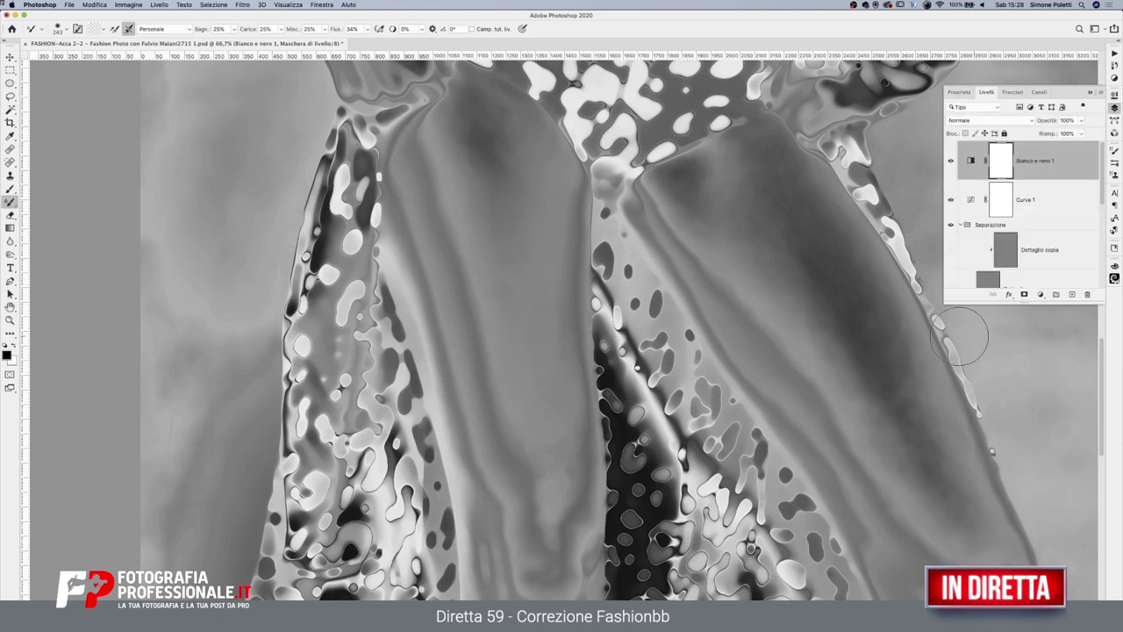
{"action": "scroll", "coordinate": [1100, 195], "scroll_direction": "down", "scroll_amount": 3}
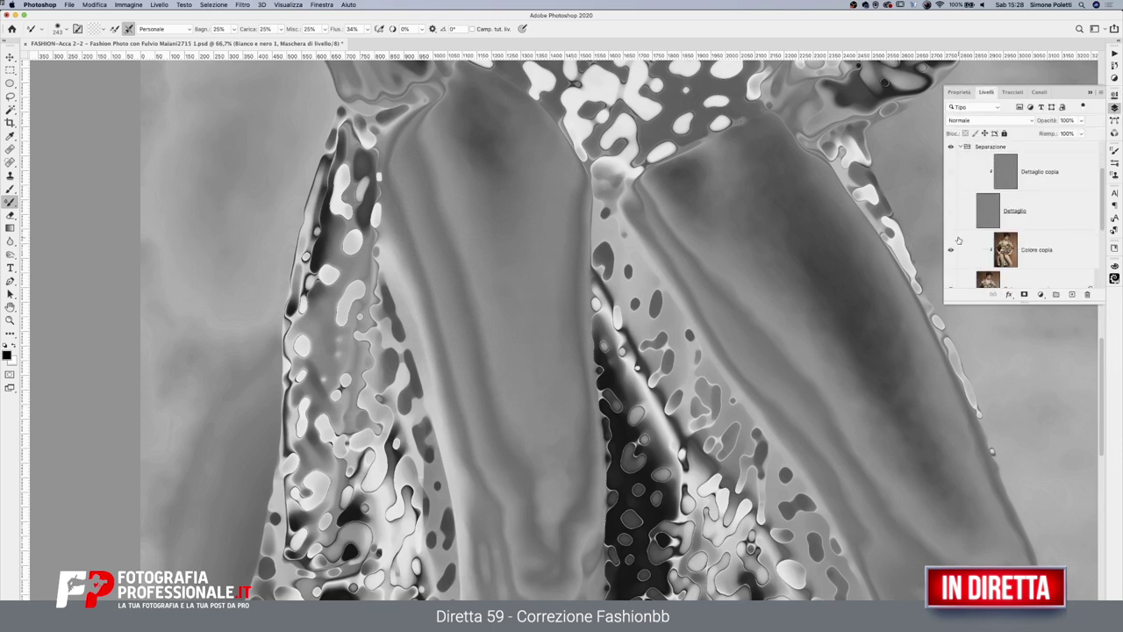
{"action": "left_click", "coordinate": [949, 251]}
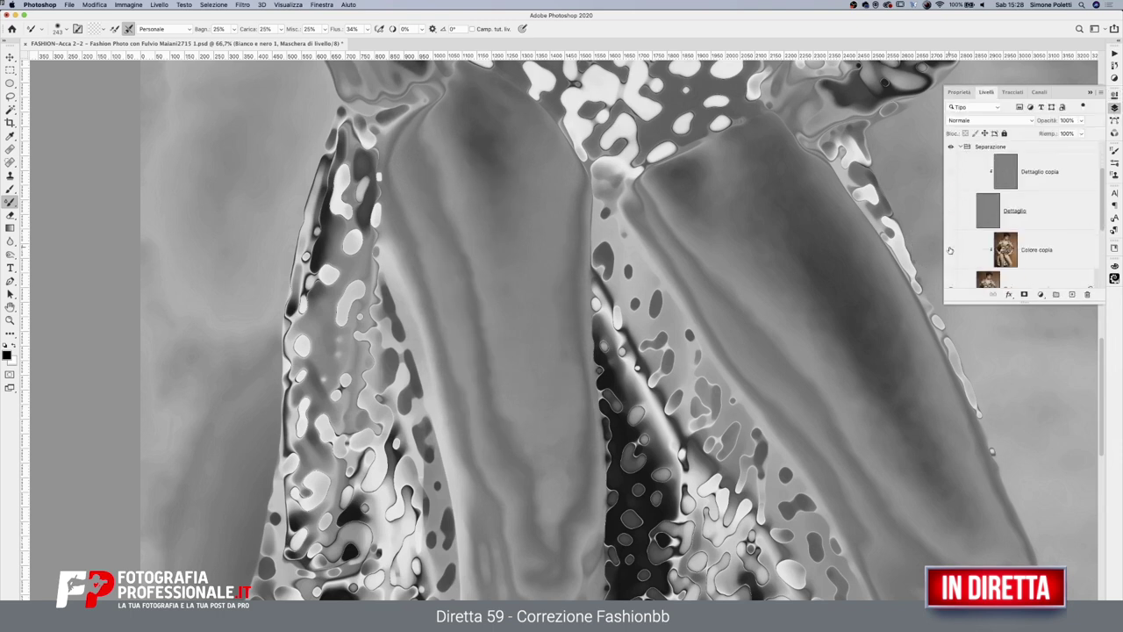
{"action": "left_click", "coordinate": [949, 251]}
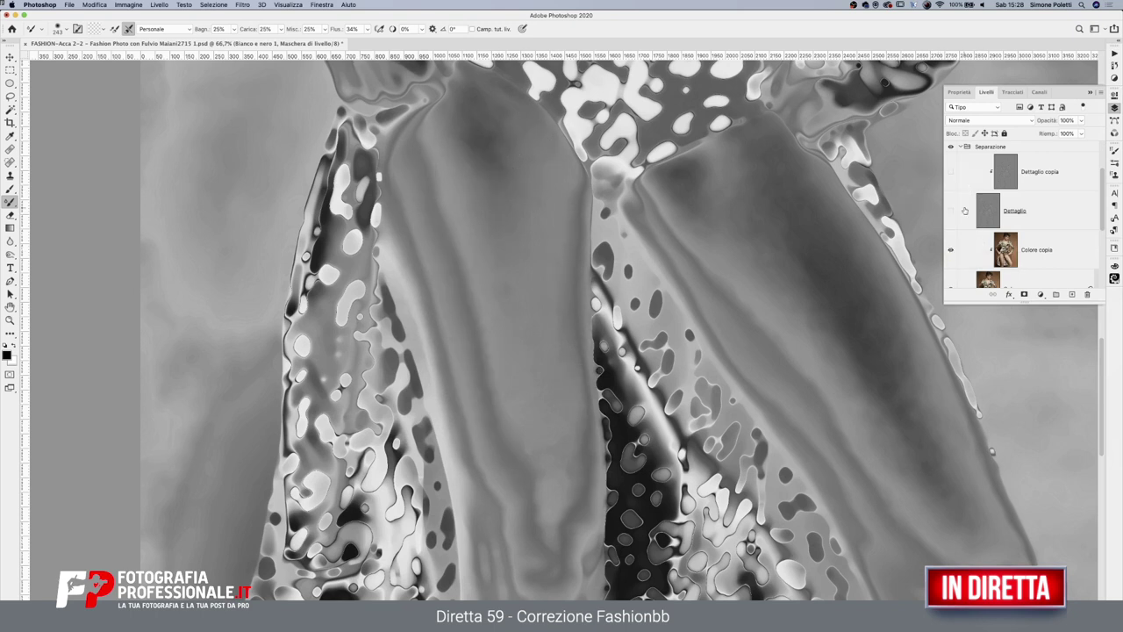
{"action": "left_click", "coordinate": [1014, 253]}
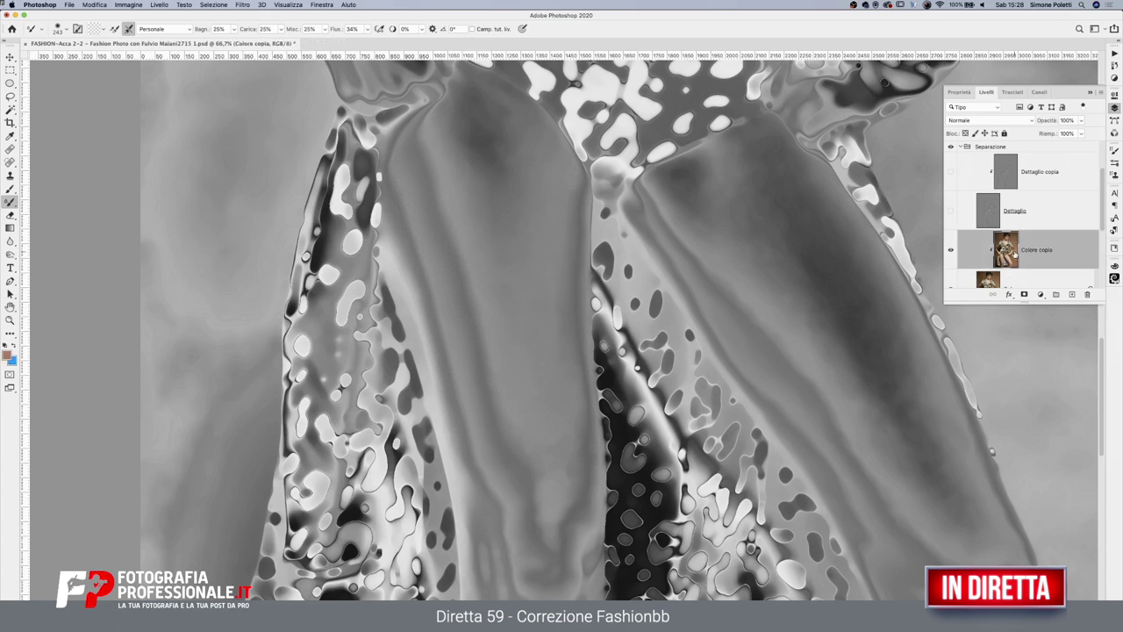
Blend the skirt fabric with a ~184 px brush, then hide Bianco e nero 1 and Curve 1
{"action": "mouse_move", "coordinate": [514, 150]}
{"action": "left_mouse_down"}
{"action": "mouse_move", "coordinate": [496, 150]}
{"action": "mouse_move", "coordinate": [532, 336]}
{"action": "left_mouse_up"}
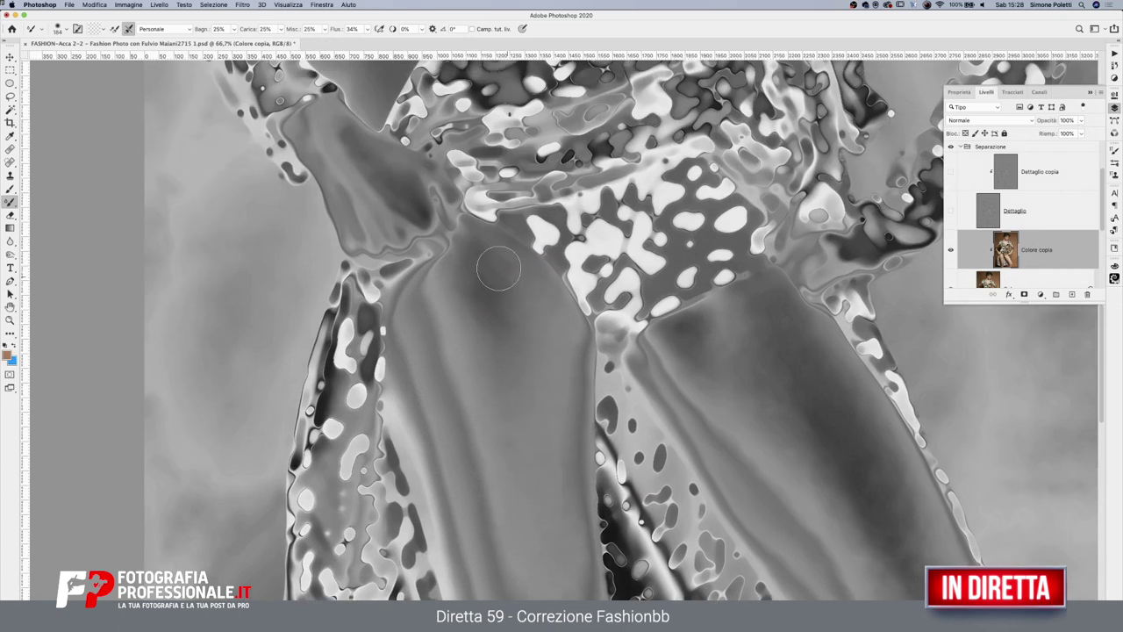
{"action": "right_click", "coordinate": [505, 271]}
{"action": "left_click", "coordinate": [485, 269]}
{"action": "mouse_move", "coordinate": [486, 302]}
{"action": "left_mouse_down"}
{"action": "mouse_move", "coordinate": [464, 251]}
{"action": "mouse_move", "coordinate": [504, 392]}
{"action": "left_mouse_up"}
{"action": "mouse_move", "coordinate": [518, 305]}
{"action": "left_mouse_down"}
{"action": "mouse_move", "coordinate": [509, 399]}
{"action": "mouse_move", "coordinate": [539, 379]}
{"action": "left_mouse_up"}
{"action": "scroll", "coordinate": [709, 452], "scroll_direction": "down", "scroll_amount": 5}
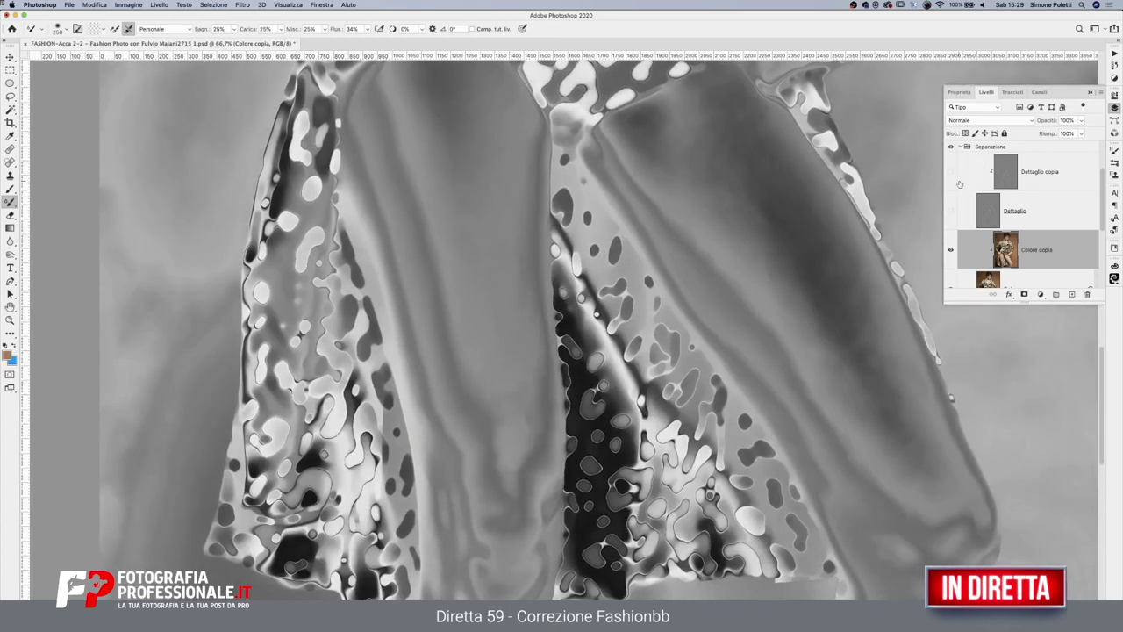
{"action": "scroll", "coordinate": [1008, 147], "scroll_direction": "up", "scroll_amount": 2}
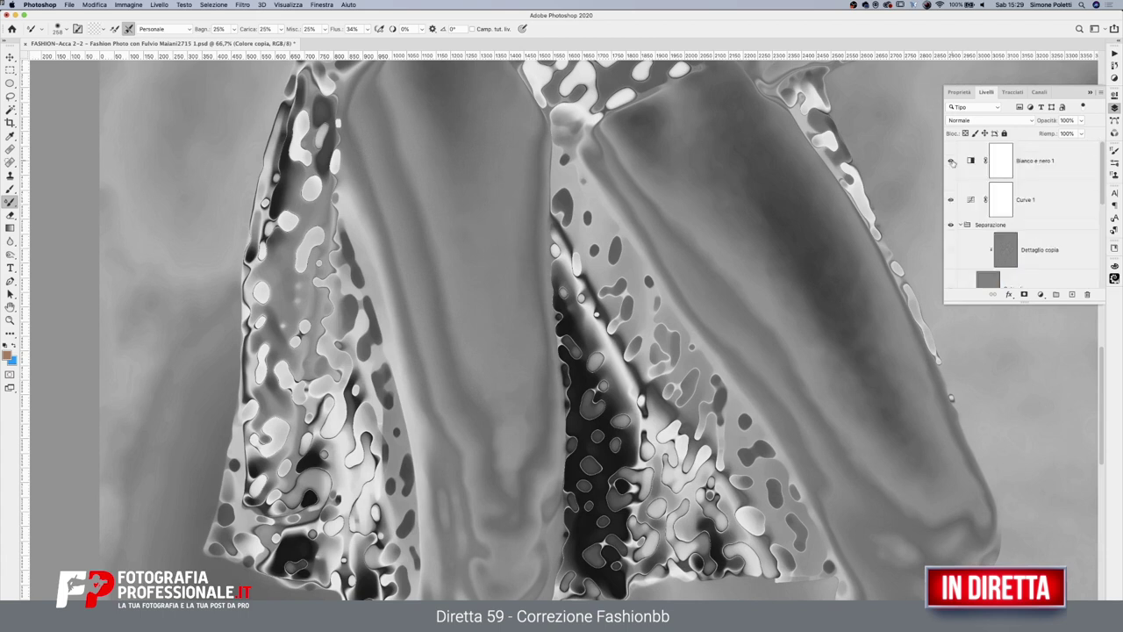
{"action": "left_click_drag", "start_coordinate": [951, 161], "coordinate": [946, 204]}
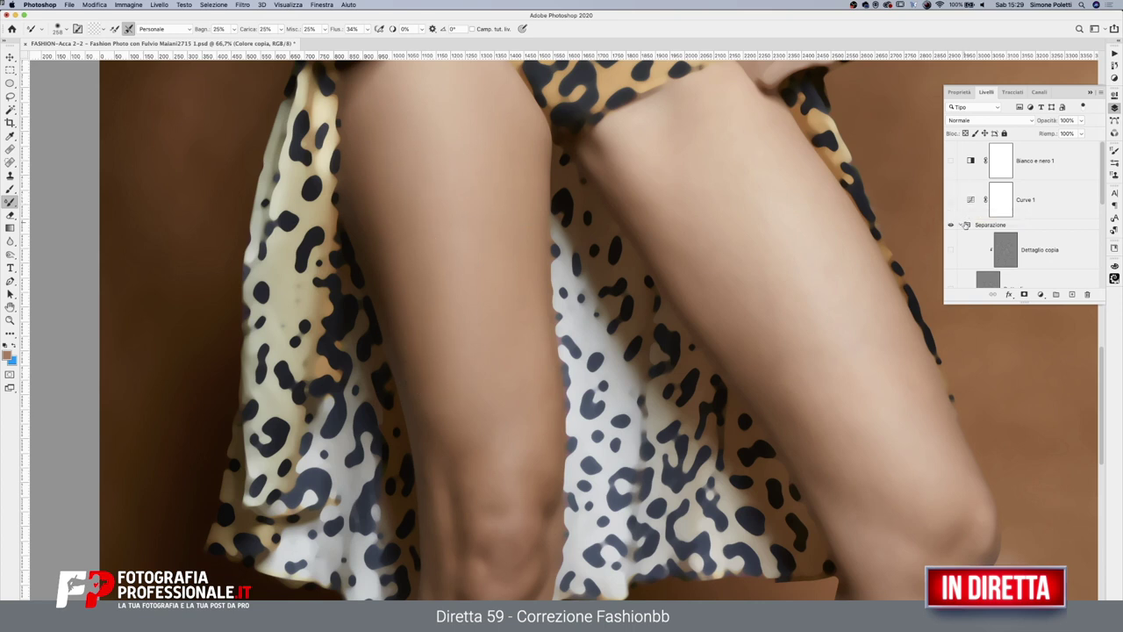
{"action": "left_click", "coordinate": [949, 227]}
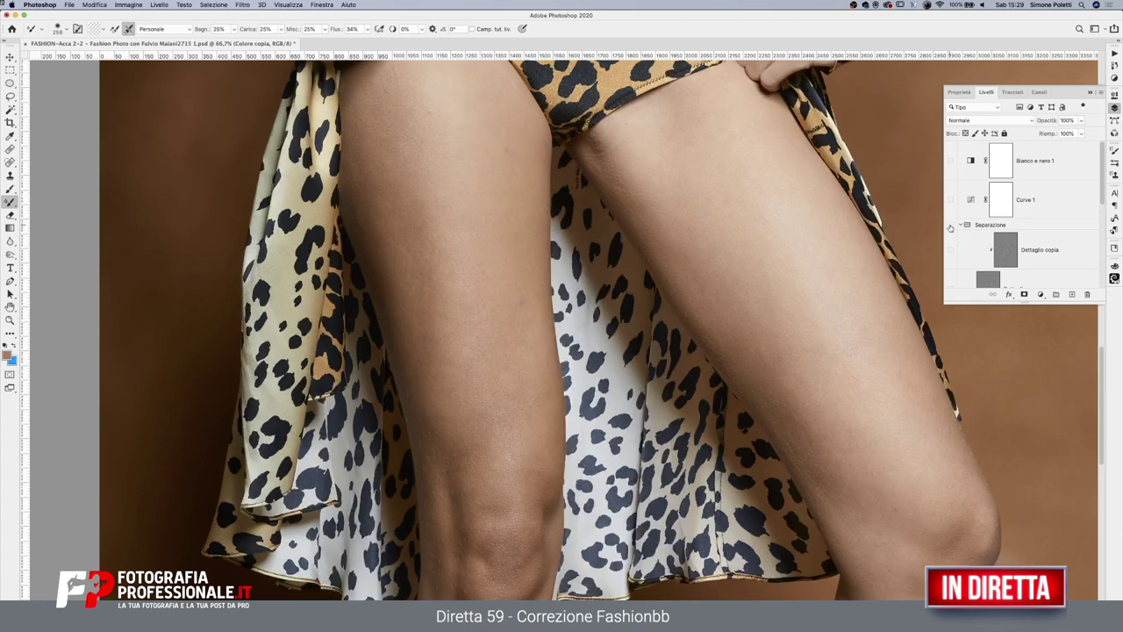
{"action": "left_click", "coordinate": [950, 226]}
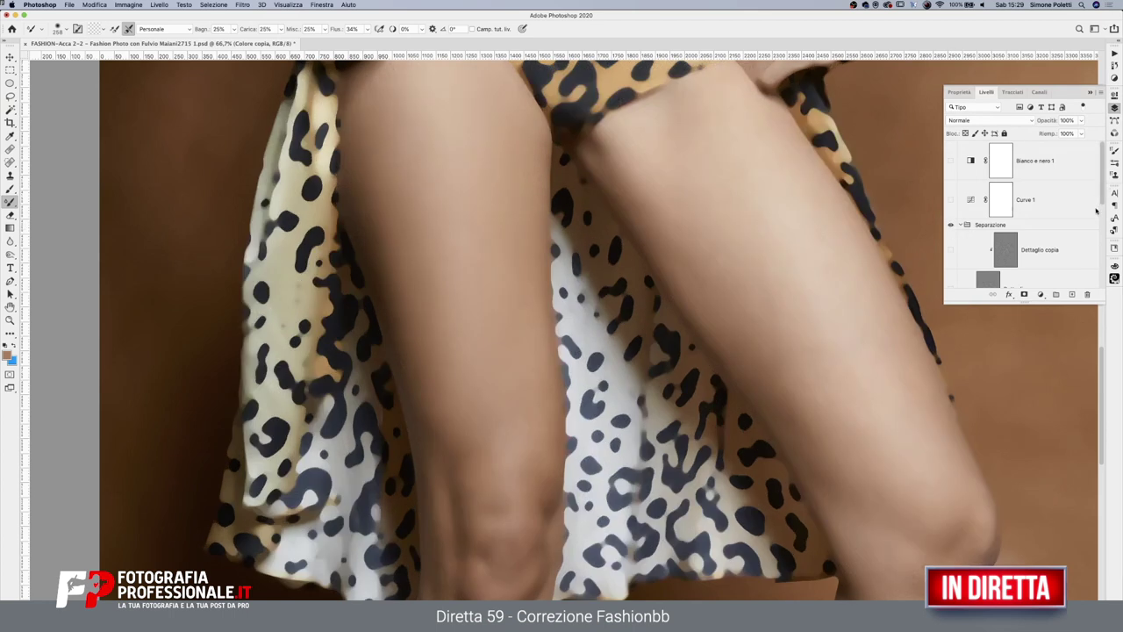
{"action": "scroll", "coordinate": [1017, 210], "scroll_direction": "down", "scroll_amount": 5}
{"action": "left_click", "coordinate": [951, 211]}
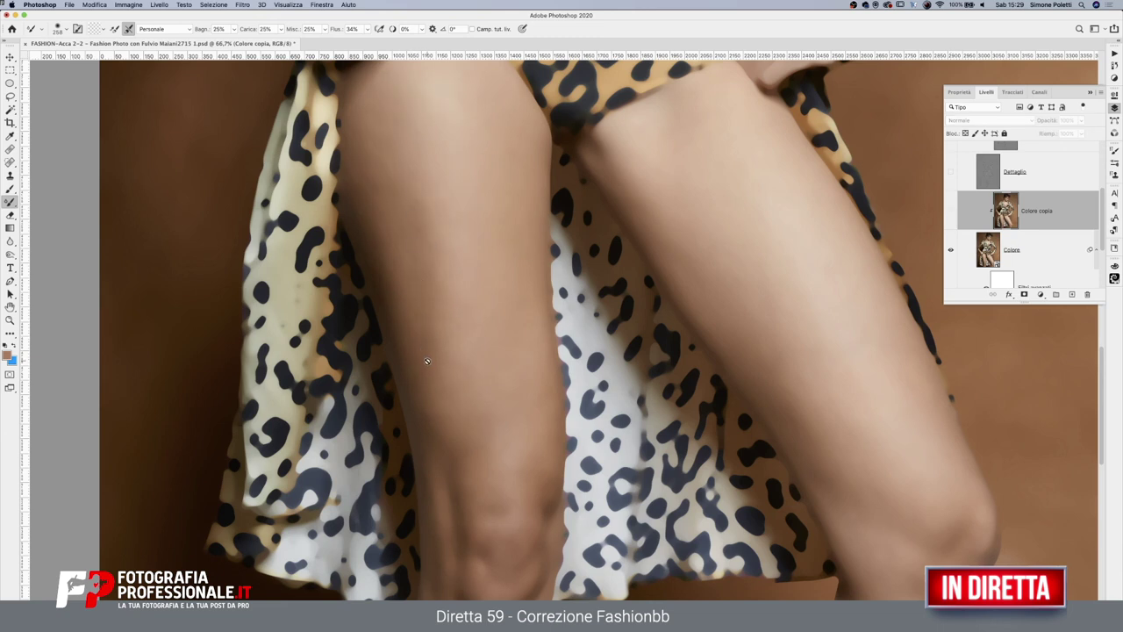
{"action": "left_click", "coordinate": [951, 211]}
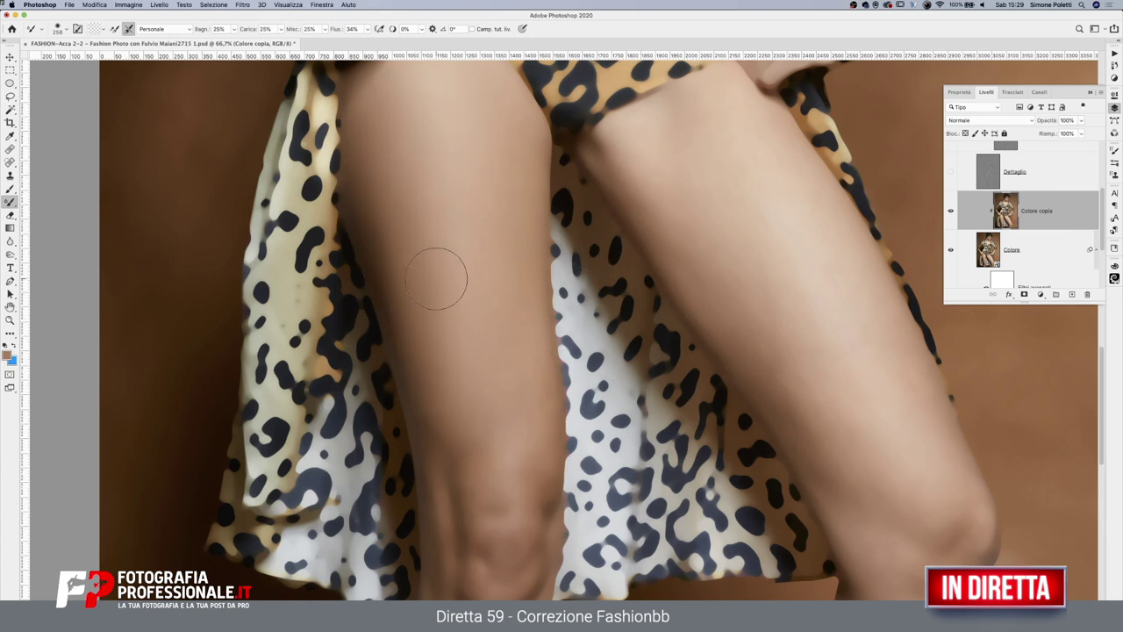
{"action": "left_click", "coordinate": [951, 211]}
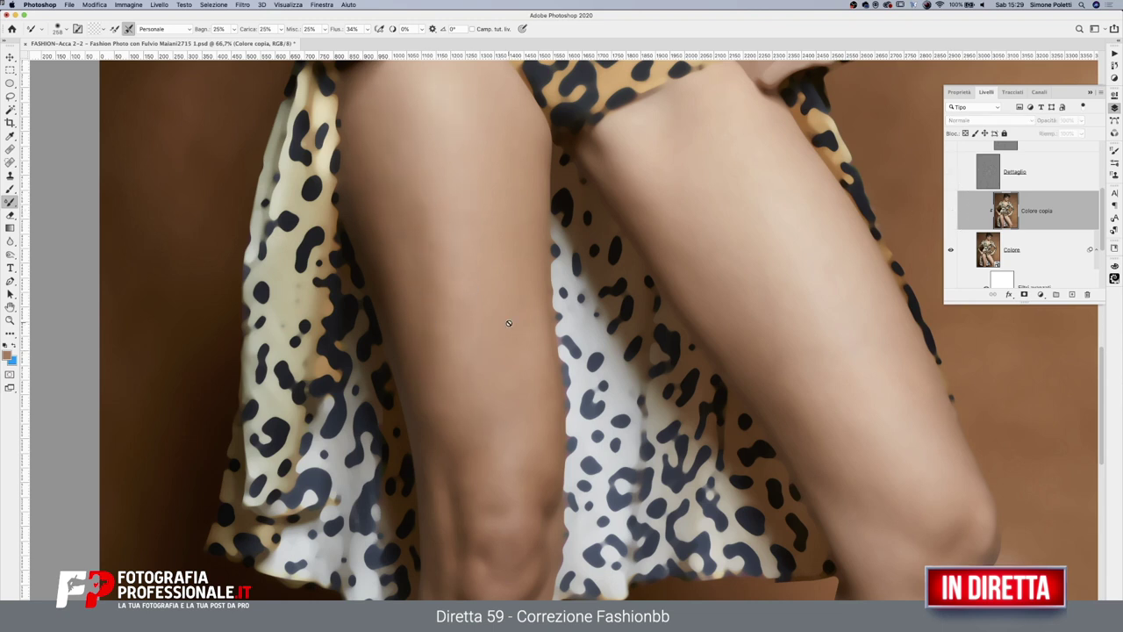
{"action": "left_click", "coordinate": [951, 212]}
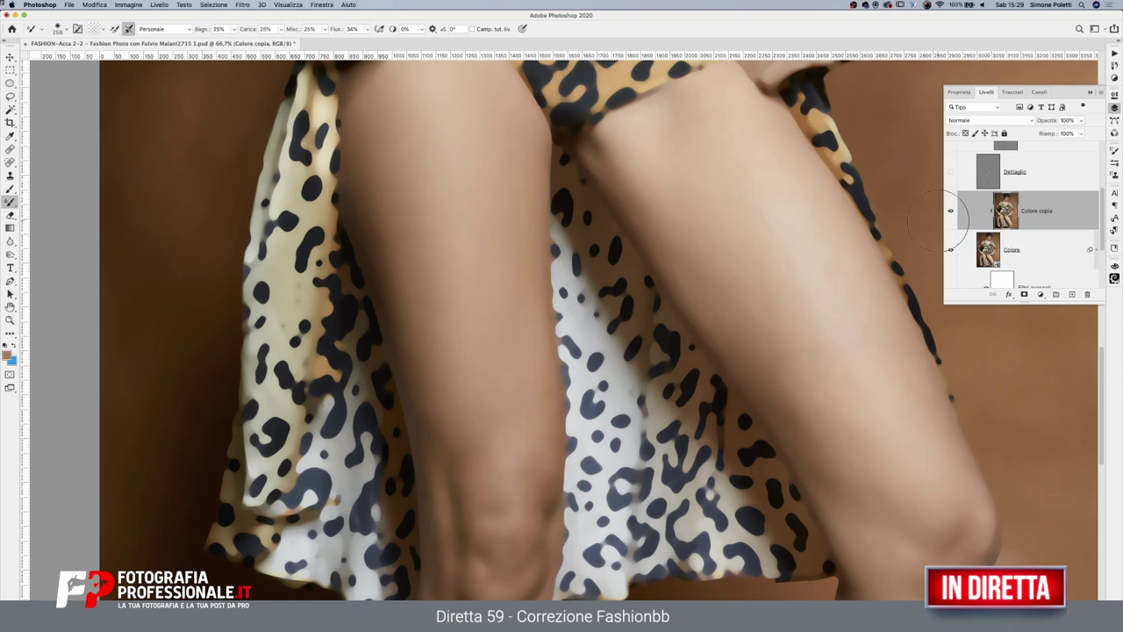
{"action": "scroll", "coordinate": [551, 377], "scroll_direction": "down", "scroll_amount": 5}
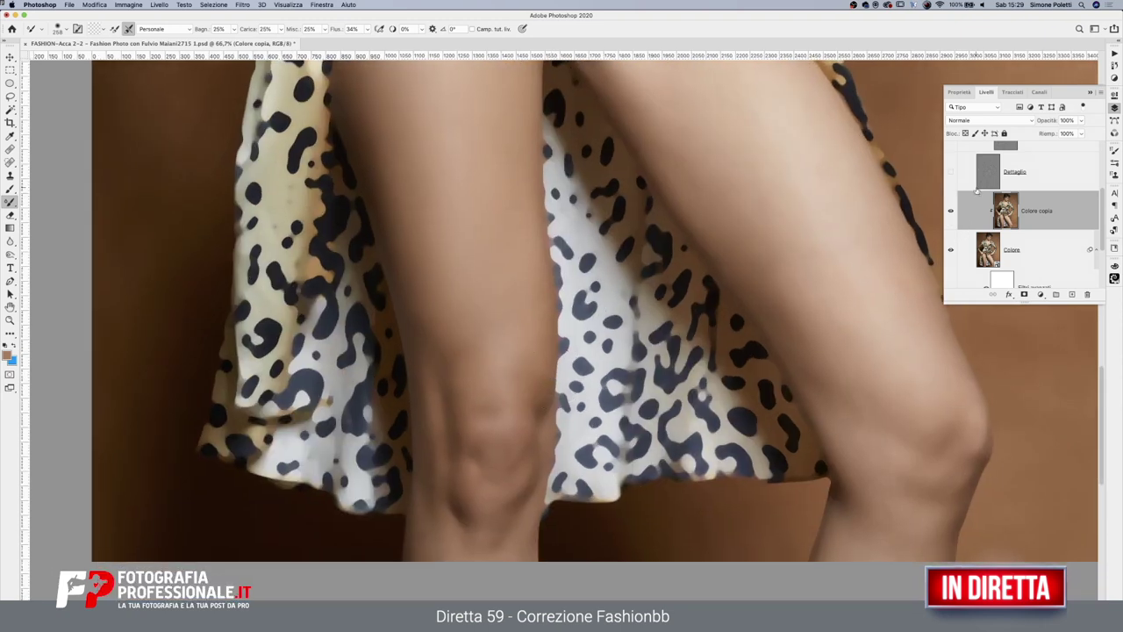
Adjust the Mixer Brush between about 158 and 241 px while blending the left-knee skin
{"action": "left_click_drag", "start_coordinate": [517, 323], "coordinate": [478, 316]}
{"action": "left_click_drag", "start_coordinate": [464, 319], "coordinate": [472, 320]}
{"action": "left_click_drag", "start_coordinate": [478, 330], "coordinate": [456, 331]}
{"action": "left_click_drag", "start_coordinate": [477, 318], "coordinate": [509, 304]}
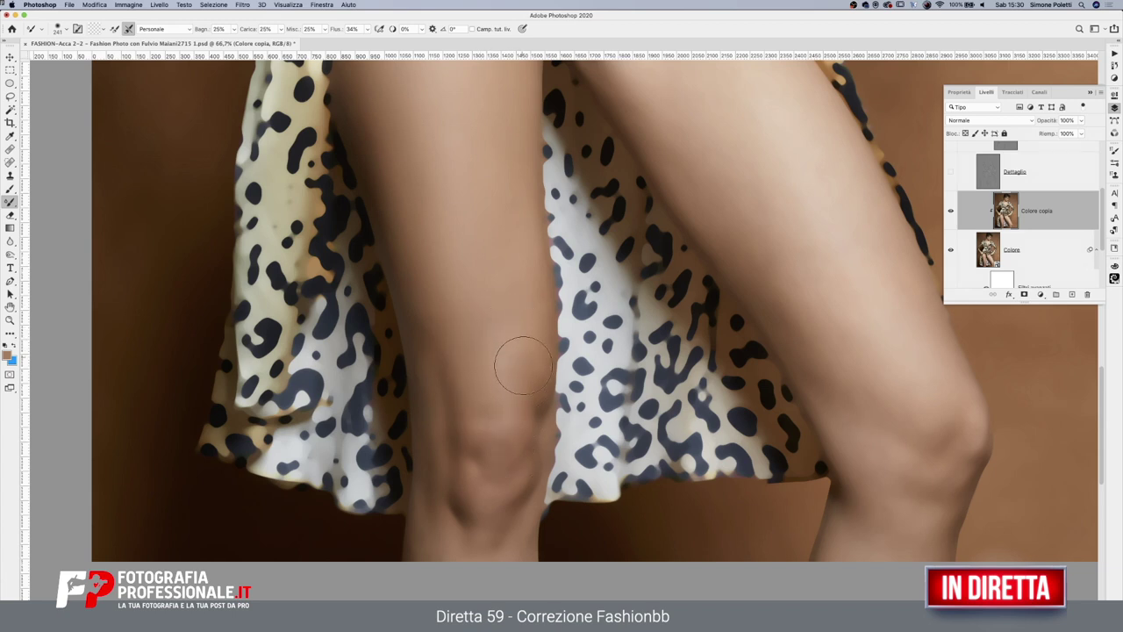
{"action": "left_click_drag", "start_coordinate": [509, 325], "coordinate": [495, 325]}
{"action": "scroll", "coordinate": [524, 446], "scroll_direction": "down", "scroll_amount": 2}
{"action": "left_click_drag", "start_coordinate": [463, 430], "coordinate": [423, 494]}
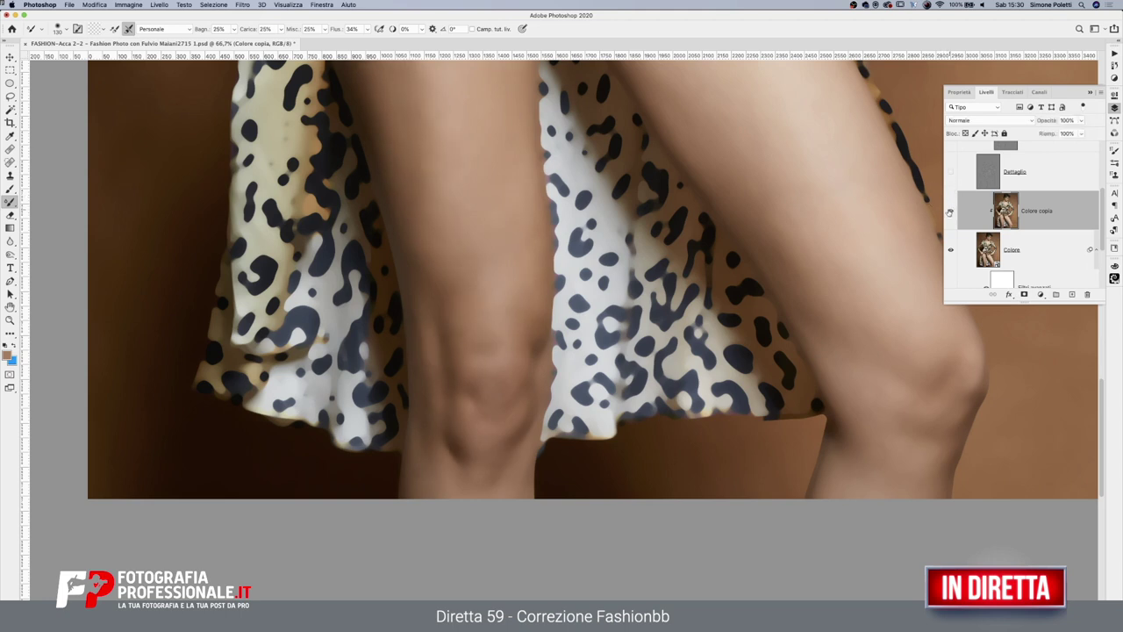
{"action": "left_click_drag", "start_coordinate": [498, 314], "coordinate": [497, 317]}
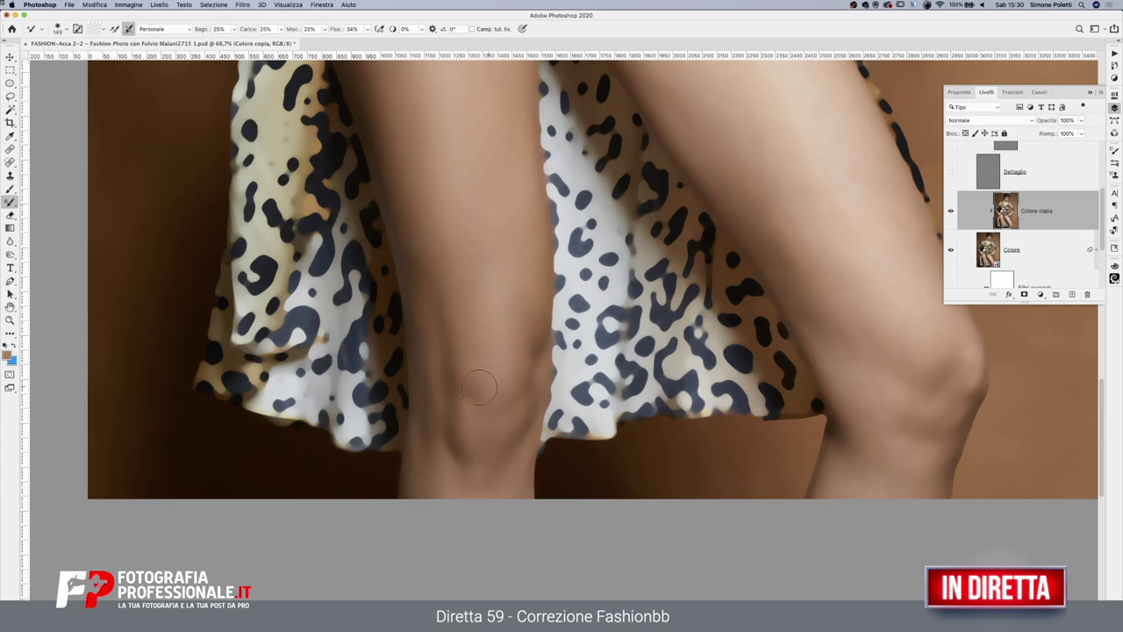
{"action": "key", "text": "bracketright"}
{"action": "key", "text": "bracketright"}
{"action": "key", "text": "bracketright"}
{"action": "key", "text": "bracketright"}
Show Dettaglio and compare the whole figure with and without Colore copia
{"action": "left_click", "coordinate": [952, 153]}
{"action": "left_click", "coordinate": [951, 212]}
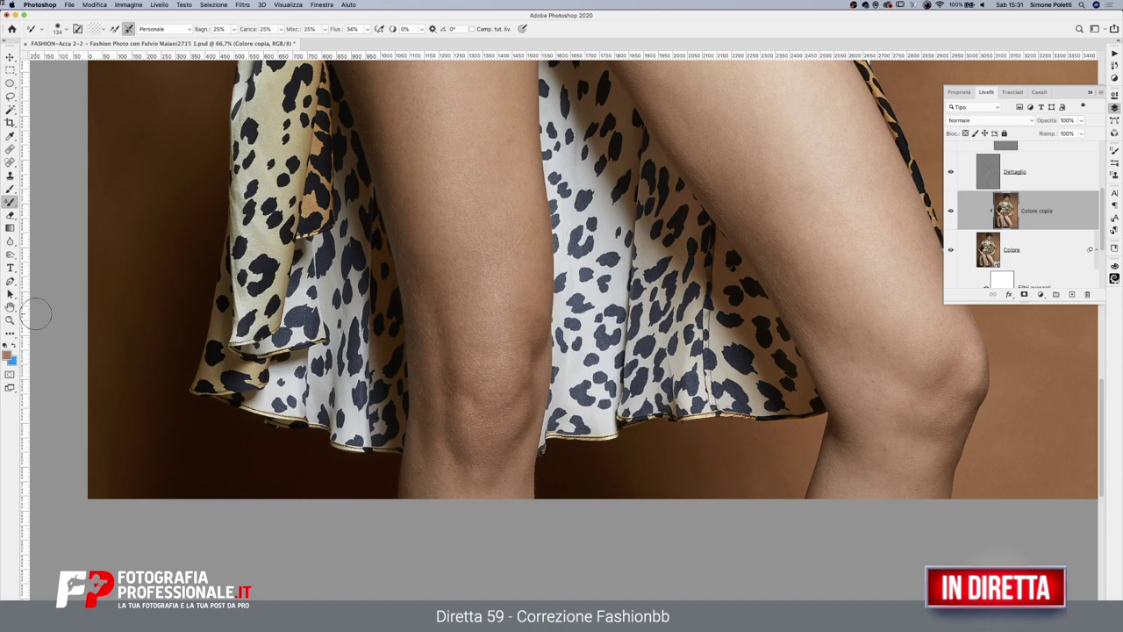
{"action": "left_click", "coordinate": [10, 320]}
{"action": "left_click", "coordinate": [575, 294], "text": "alt"}
{"action": "scroll", "coordinate": [590, 266], "scroll_direction": "up", "scroll_amount": 5}
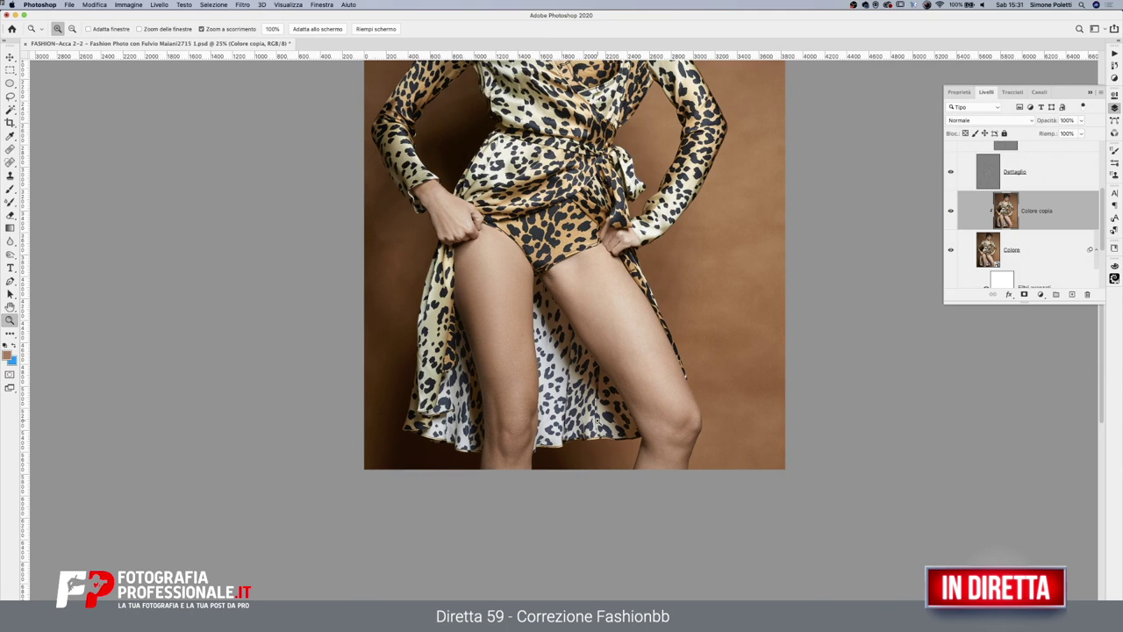
{"action": "left_click", "coordinate": [951, 213]}
{"action": "left_click", "coordinate": [502, 403]}
{"action": "left_click", "coordinate": [502, 402]}
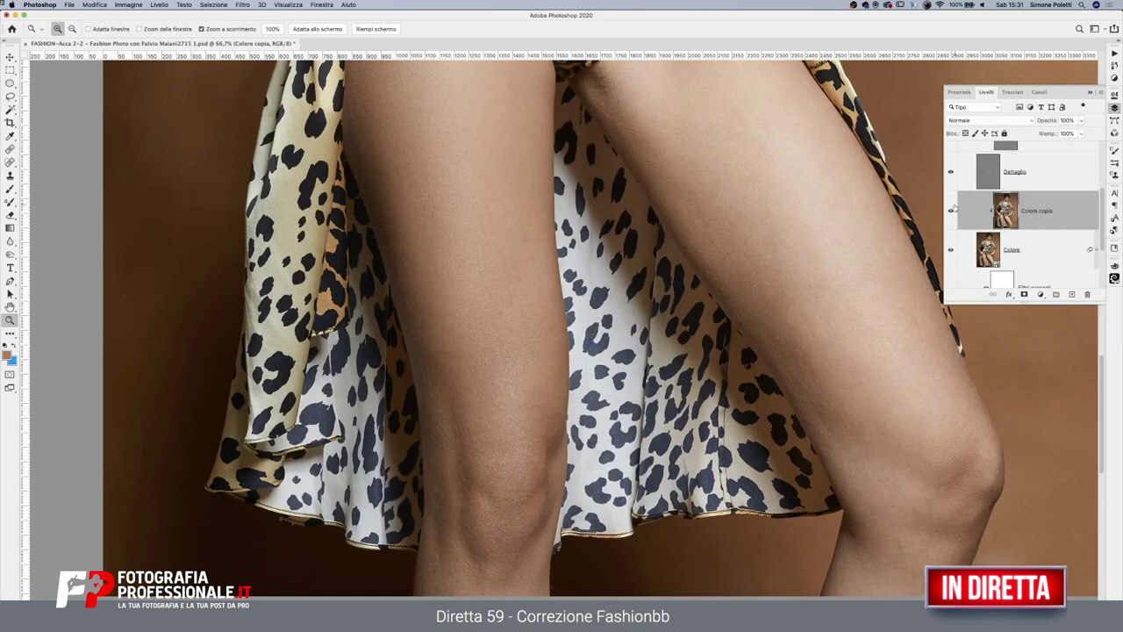
Hide Dettaglio and blend the right thigh skin with a slightly smaller Mixer Brush
{"action": "key", "text": "b"}
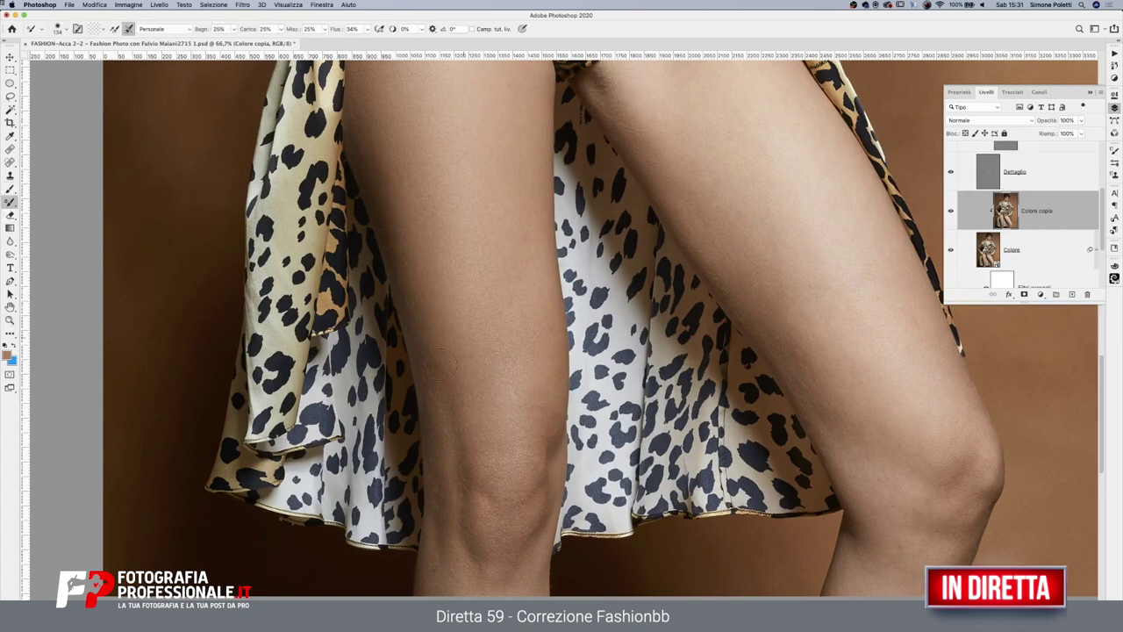
{"action": "left_click_drag", "start_coordinate": [562, 403], "coordinate": [558, 404]}
{"action": "left_click", "coordinate": [950, 188]}
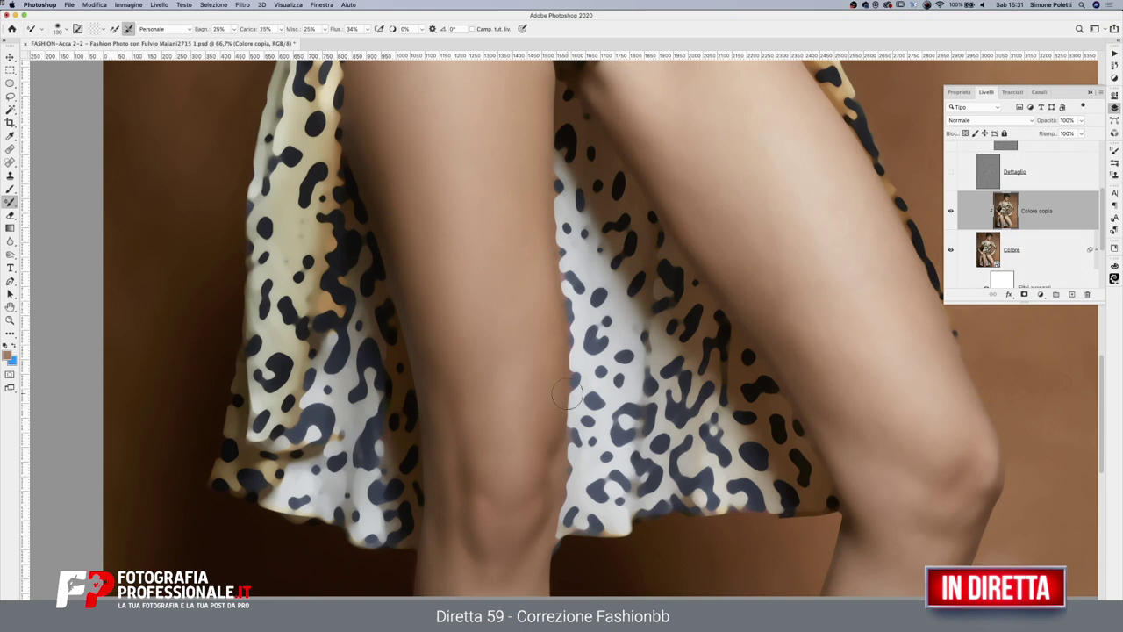
{"action": "mouse_move", "coordinate": [802, 401]}
{"action": "left_mouse_down"}
{"action": "mouse_move", "coordinate": [479, 344]}
{"action": "mouse_move", "coordinate": [582, 502]}
{"action": "left_mouse_up"}
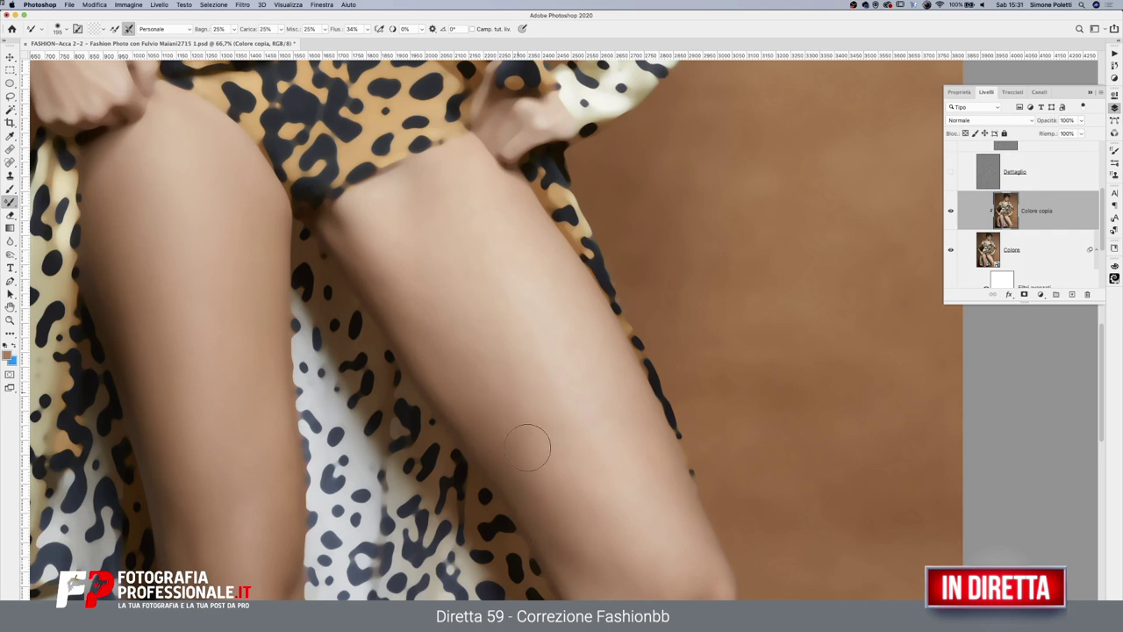
{"action": "left_click", "coordinate": [471, 313]}
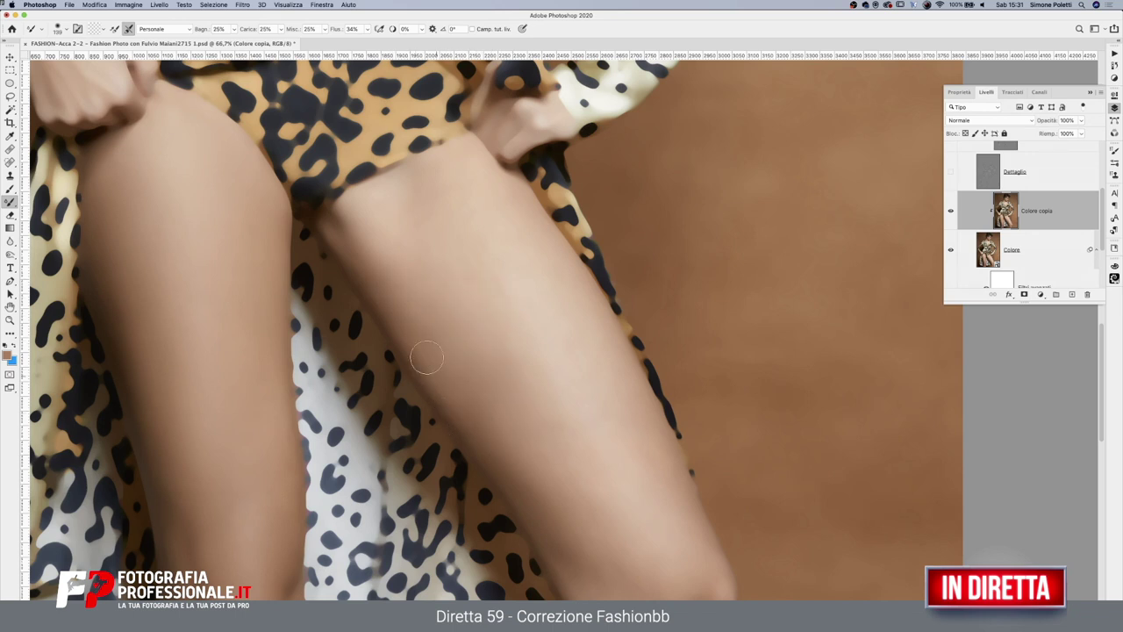
{"action": "left_click", "coordinate": [552, 394]}
Check the blended leg by toggling the Colore copia layer
{"action": "scroll", "coordinate": [656, 547], "scroll_direction": "down", "scroll_amount": 3}
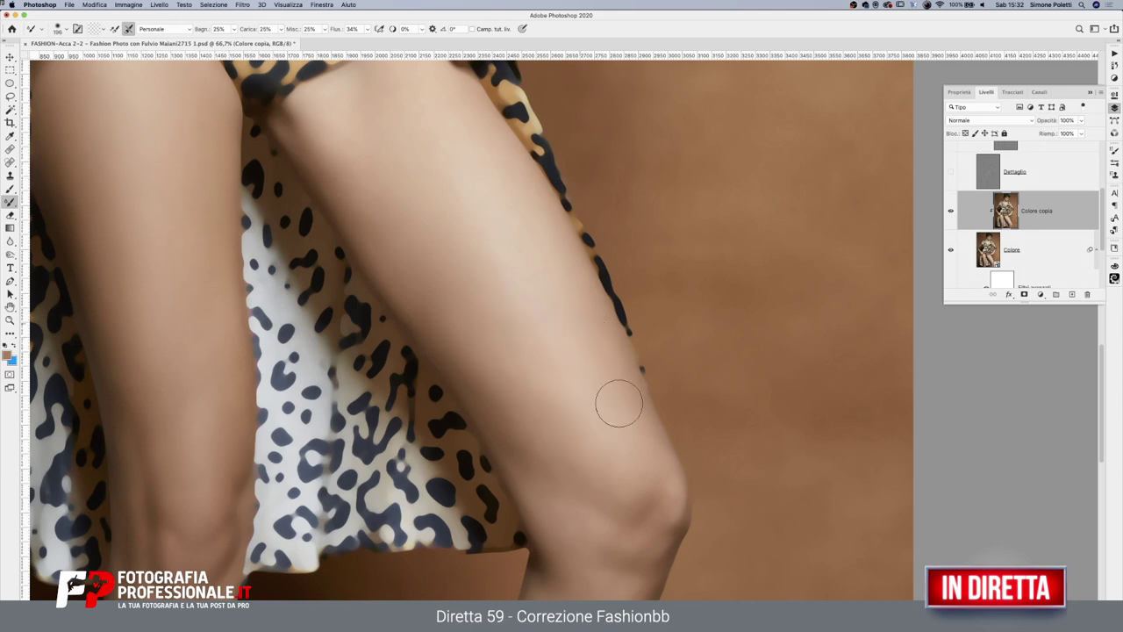
{"action": "right_click", "coordinate": [548, 460]}
{"action": "left_click", "coordinate": [522, 430]}
{"action": "scroll", "coordinate": [603, 486], "scroll_direction": "up", "scroll_amount": 3}
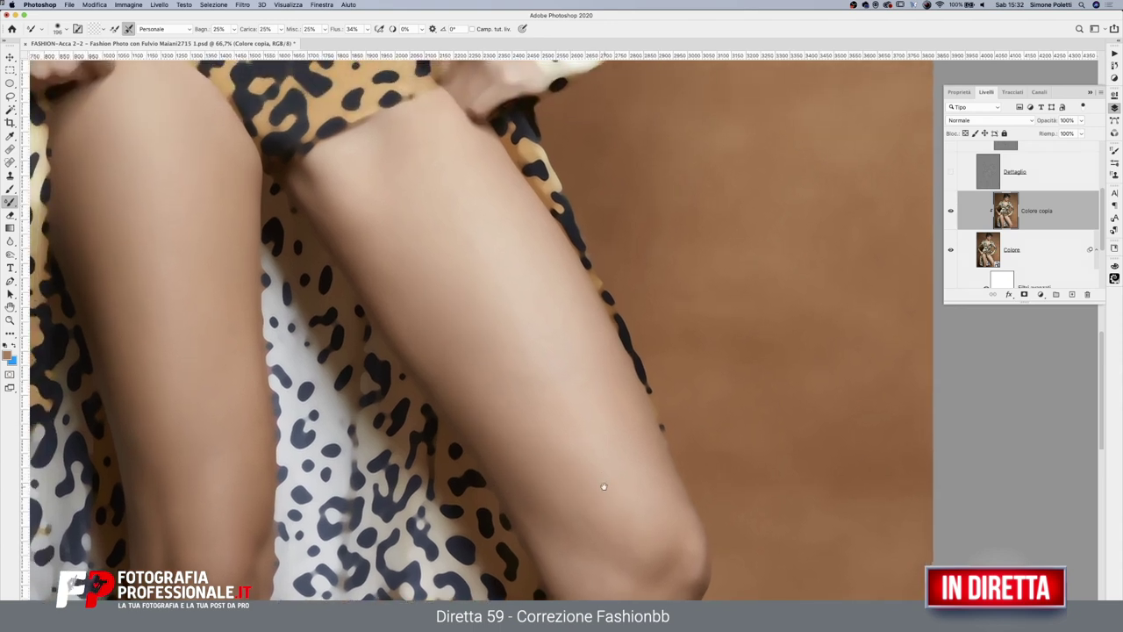
{"action": "left_click", "coordinate": [949, 211]}
{"action": "scroll", "coordinate": [606, 436], "scroll_direction": "down", "scroll_amount": 3}
{"action": "scroll", "coordinate": [628, 457], "scroll_direction": "up", "scroll_amount": 3}
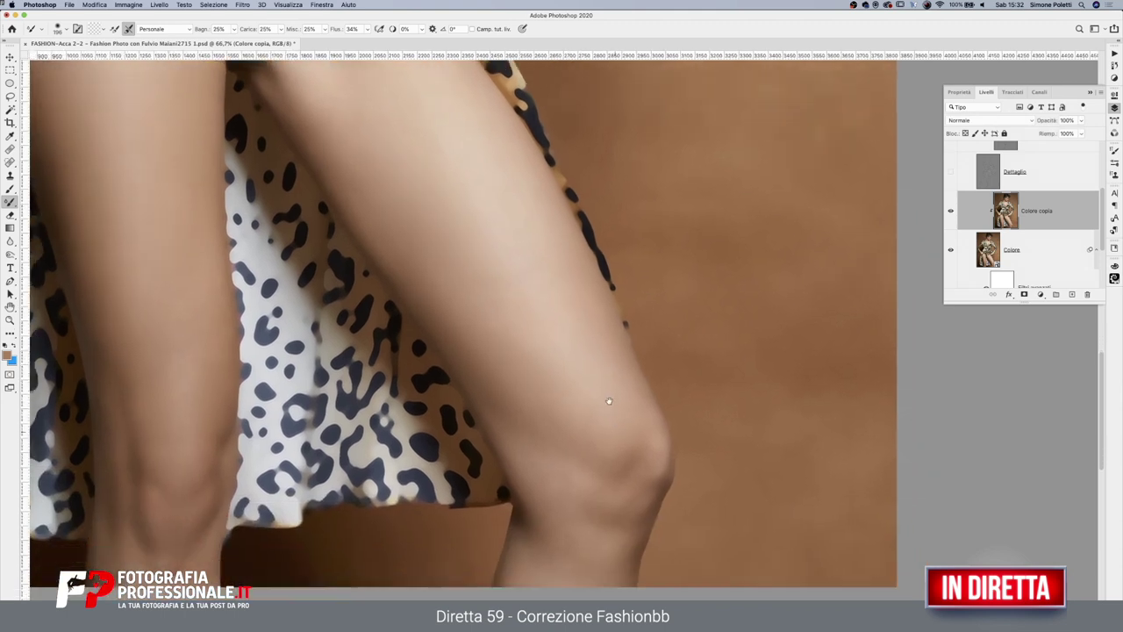
{"action": "scroll", "coordinate": [609, 401], "scroll_direction": "down", "scroll_amount": 1}
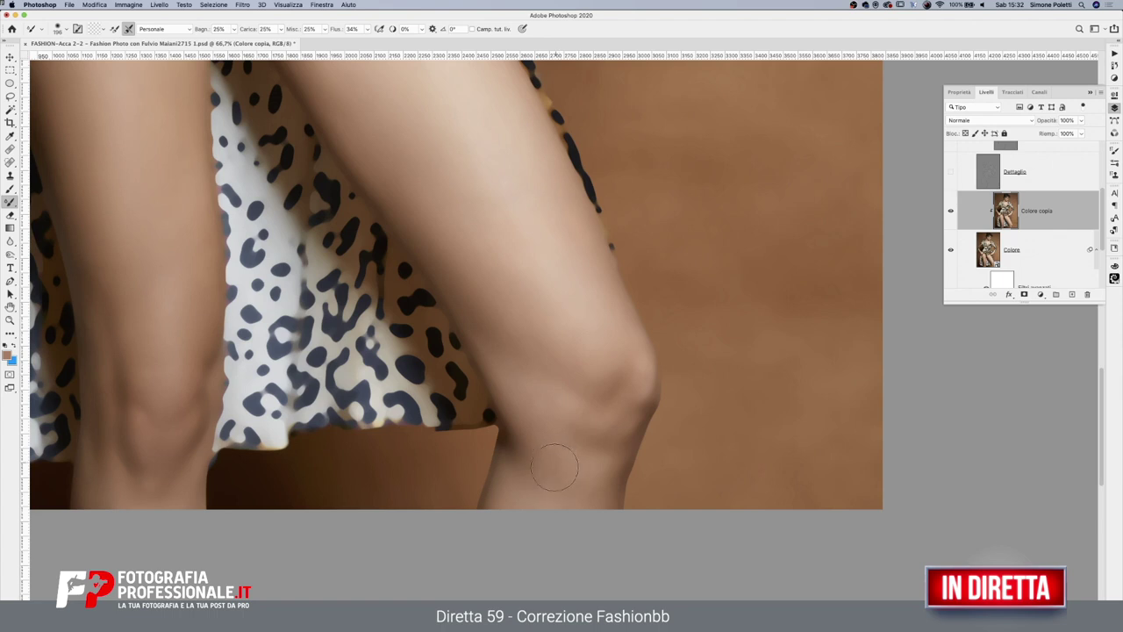
Shrink the brush and compare the knees with Colore copia toggled, undoing the last change
{"action": "key", "text": "bracketleft"}
{"action": "key", "text": "bracketleft"}
{"action": "left_click", "coordinate": [950, 211]}
{"action": "left_click", "coordinate": [950, 211]}
{"action": "left_click", "coordinate": [951, 212]}
{"action": "key", "text": "bracketleft"}
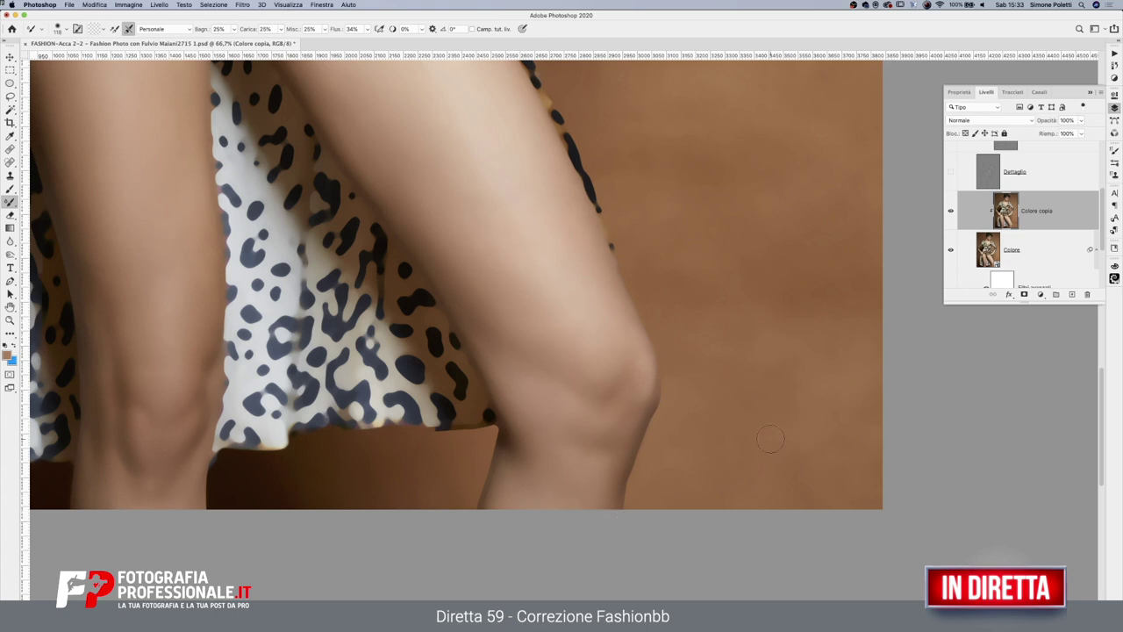
{"action": "left_click", "coordinate": [951, 211]}
{"action": "key", "text": "ctrl+z"}
{"action": "key", "text": "ctrl+z"}
Enlarge the smoothing brush and zoom out to see the whole dress
{"action": "mouse_move", "coordinate": [565, 308]}
{"action": "left_mouse_down"}
{"action": "mouse_move", "coordinate": [524, 279]}
{"action": "mouse_move", "coordinate": [664, 434]}
{"action": "left_mouse_up"}
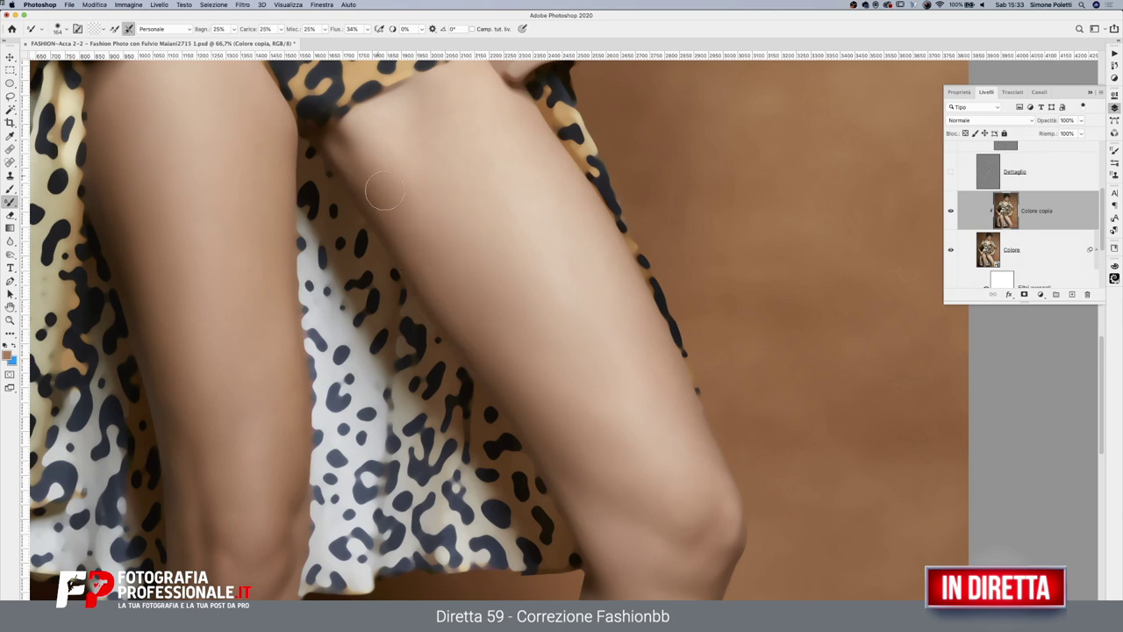
{"action": "scroll", "coordinate": [551, 331], "scroll_direction": "down", "scroll_amount": 5}
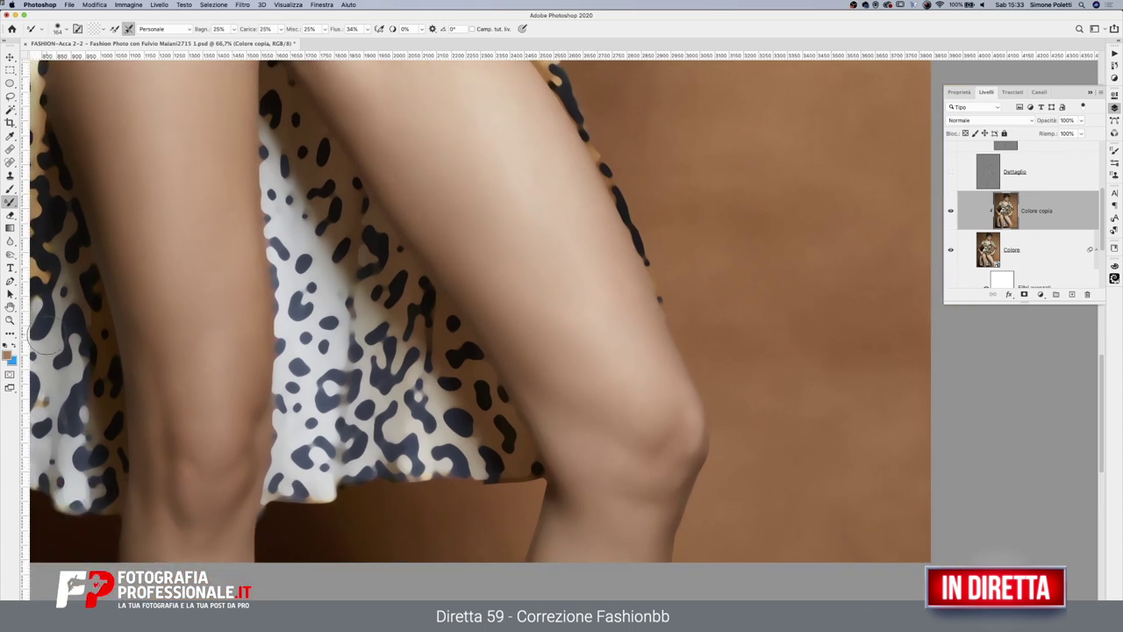
{"action": "left_click", "coordinate": [11, 318]}
{"action": "left_click", "coordinate": [700, 414], "text": "alt"}
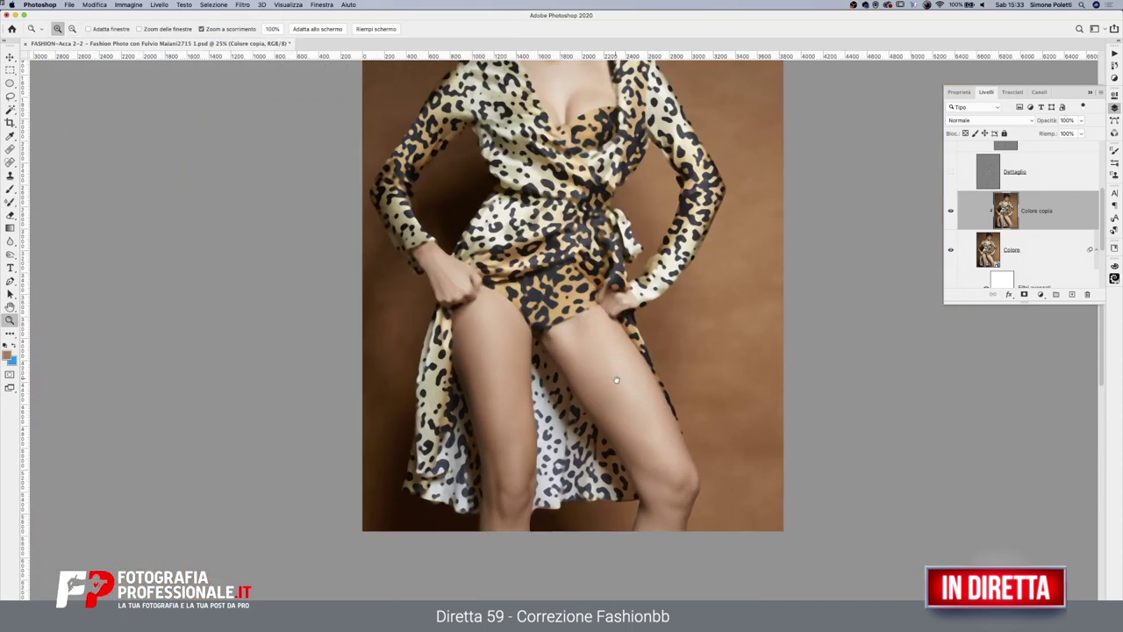
Compare full detail by toggling Dettaglio and the Separazione group, then zoom into the legs and hem
{"action": "left_click", "coordinate": [949, 147]}
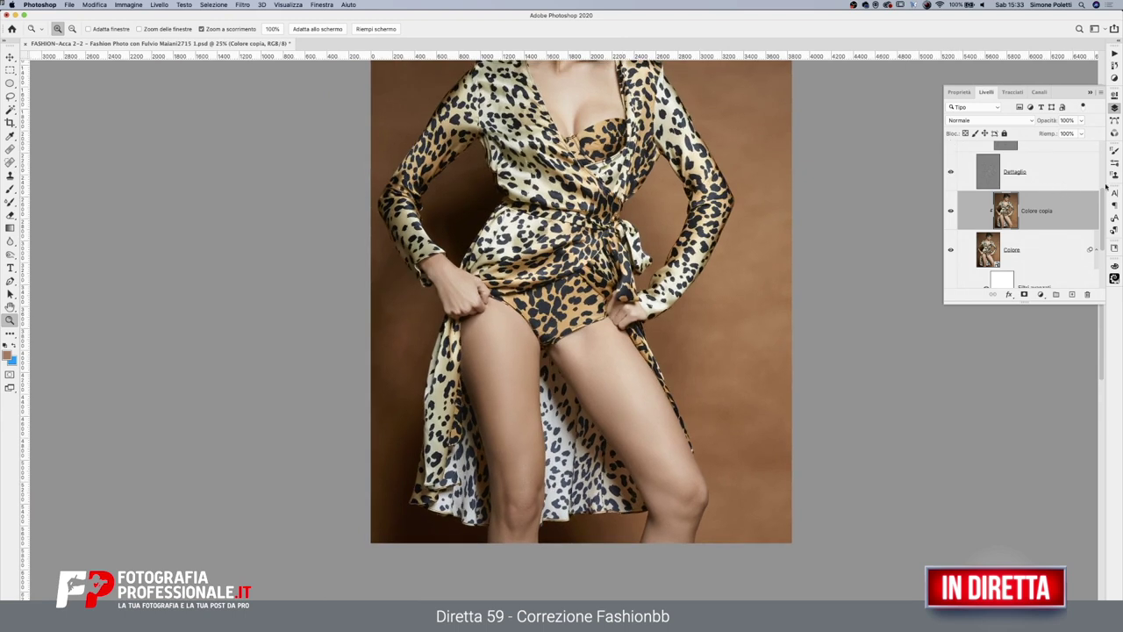
{"action": "scroll", "coordinate": [1103, 180], "scroll_direction": "up", "scroll_amount": 1}
{"action": "left_click", "coordinate": [951, 148]}
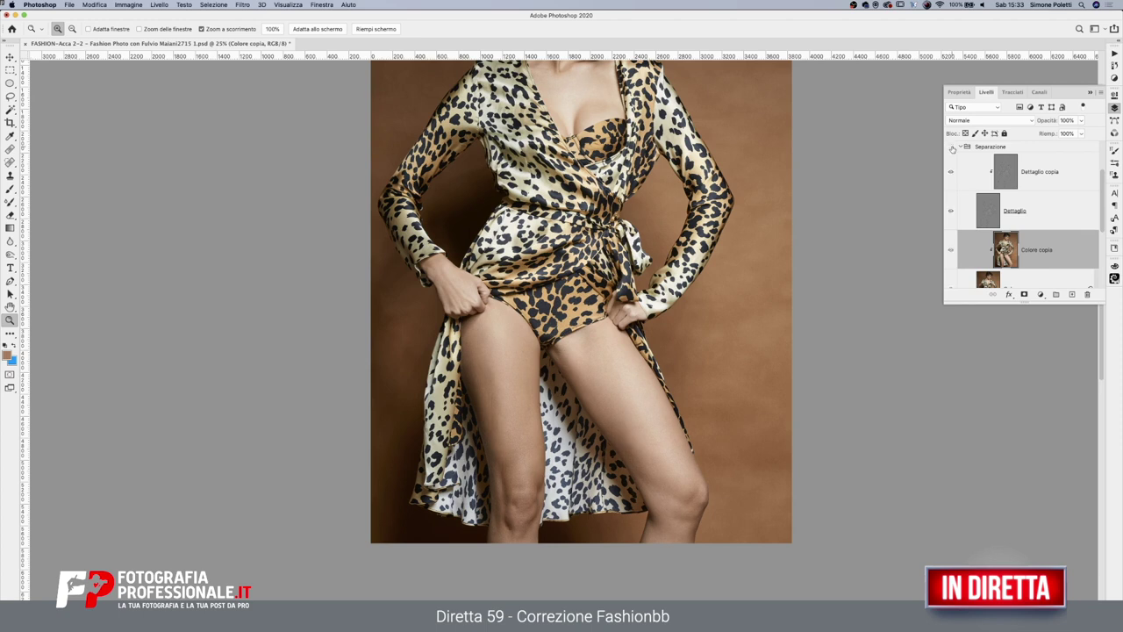
{"action": "left_click", "coordinate": [951, 147]}
{"action": "left_click", "coordinate": [951, 148]}
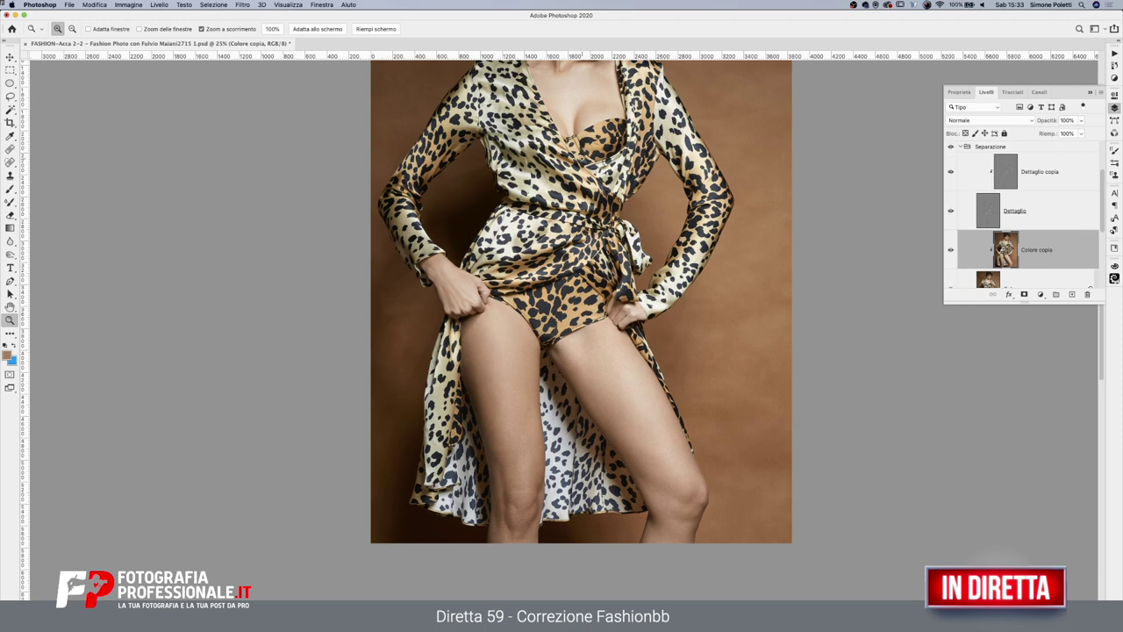
{"action": "scroll", "coordinate": [581, 307], "scroll_direction": "up", "scroll_amount": 3}
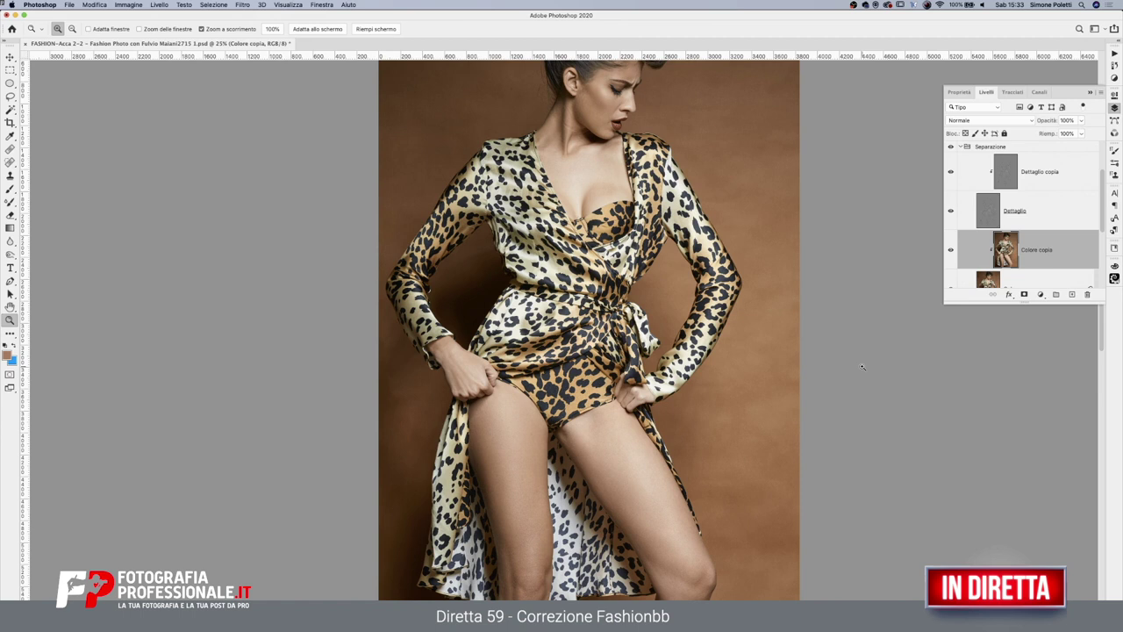
{"action": "scroll", "coordinate": [716, 373], "scroll_direction": "down", "scroll_amount": 3}
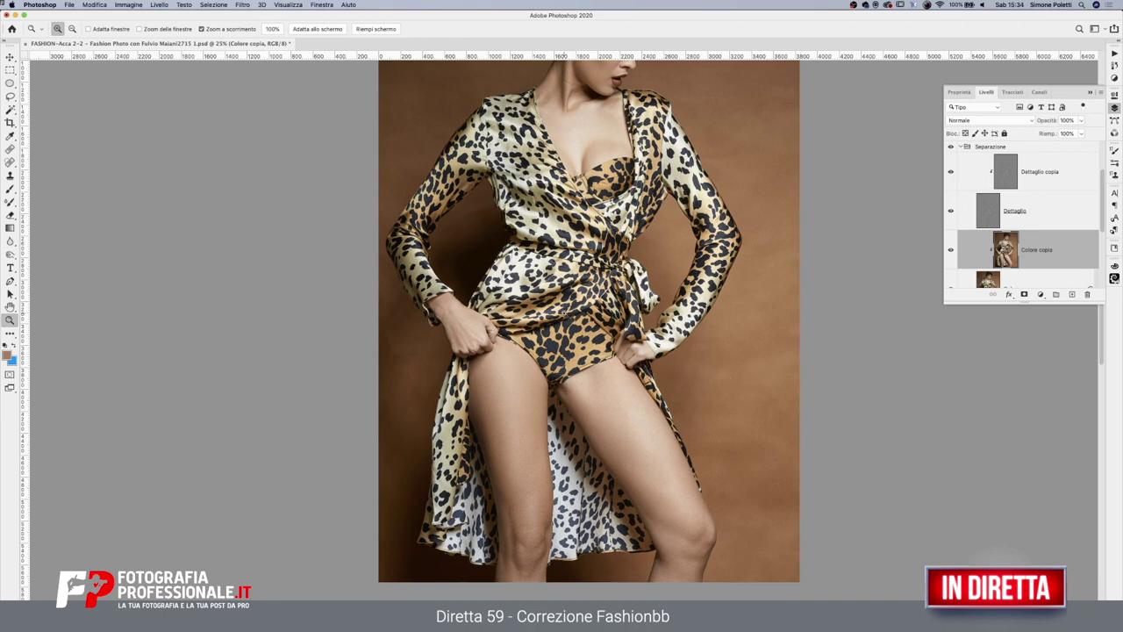
{"action": "left_click_drag", "start_coordinate": [562, 351], "coordinate": [657, 263]}
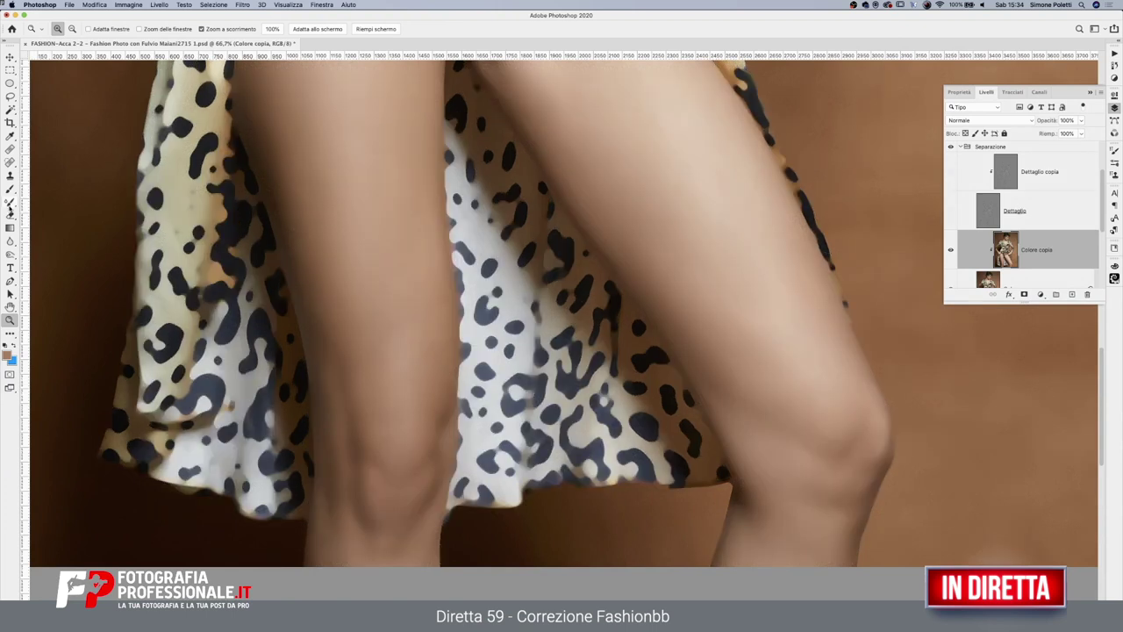
Select the Mixer Brush and resize it from about 88 px to about 132 px
{"action": "left_click", "coordinate": [10, 202]}
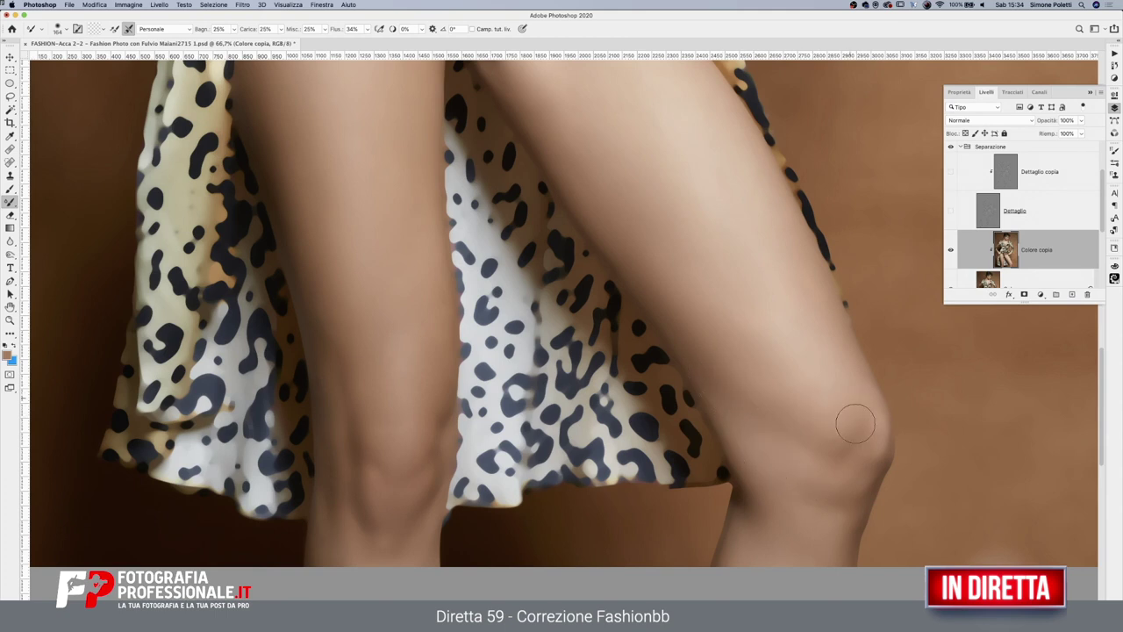
{"action": "left_click_drag", "start_coordinate": [865, 439], "coordinate": [871, 450]}
{"action": "mouse_move", "coordinate": [861, 478]}
{"action": "left_mouse_down"}
{"action": "mouse_move", "coordinate": [848, 478]}
{"action": "mouse_move", "coordinate": [808, 251]}
{"action": "left_mouse_up"}
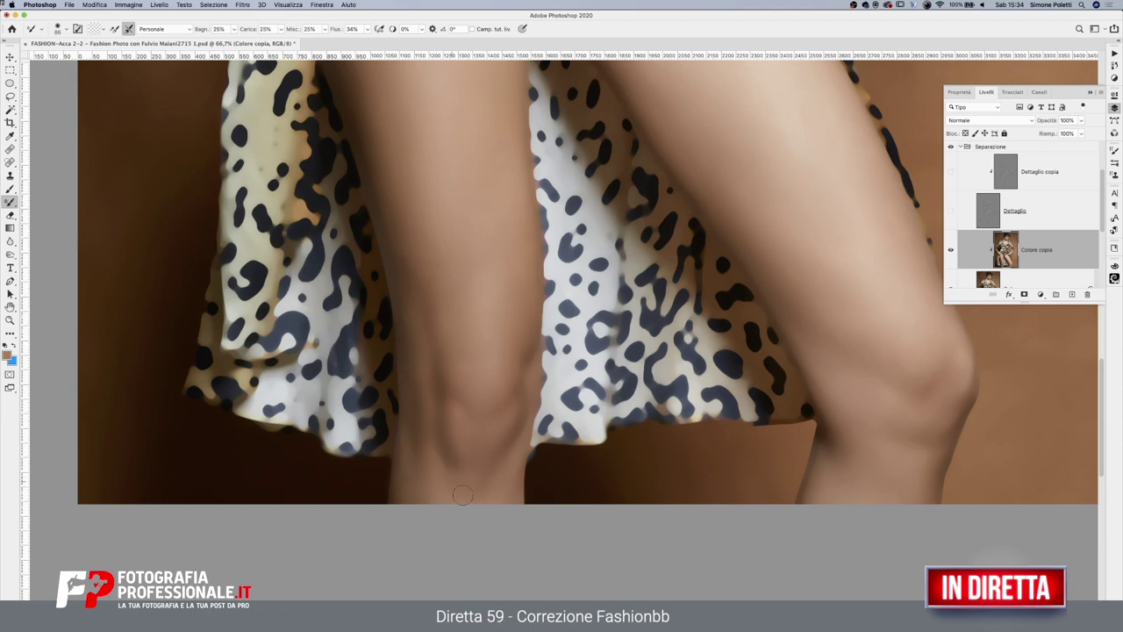
{"action": "left_click_drag", "start_coordinate": [479, 346], "coordinate": [496, 319]}
{"action": "scroll", "coordinate": [491, 342], "scroll_direction": "up", "scroll_amount": 5}
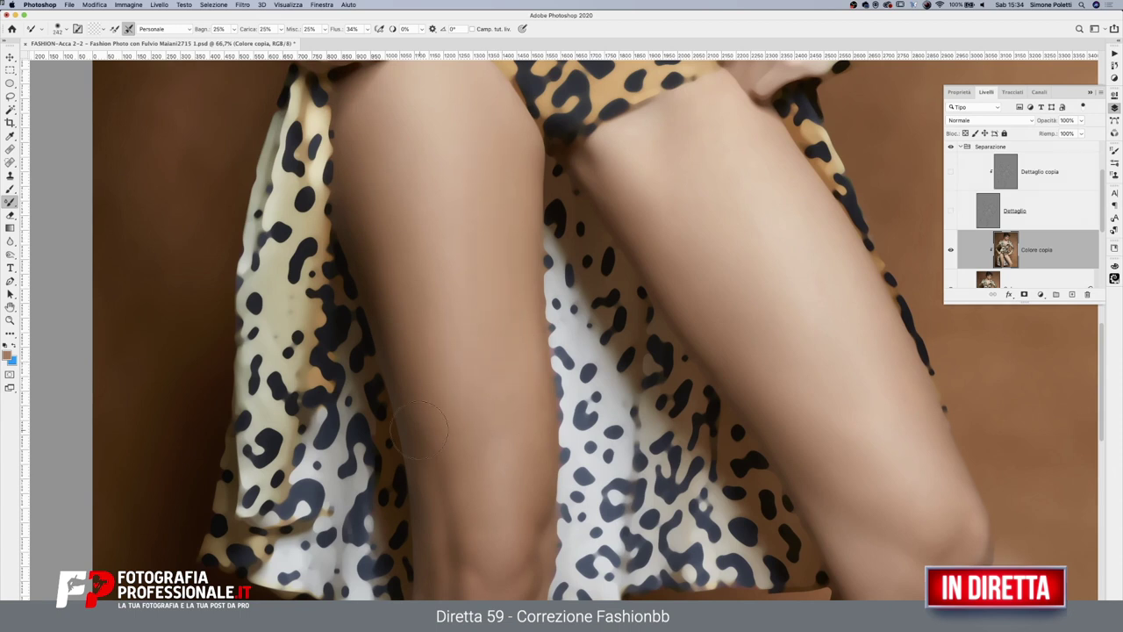
Zoom out, then zoom in close on the thighs and blend them with the Mixer Brush
{"action": "left_click", "coordinate": [11, 319]}
{"action": "left_click_drag", "start_coordinate": [591, 266], "coordinate": [600, 314]}
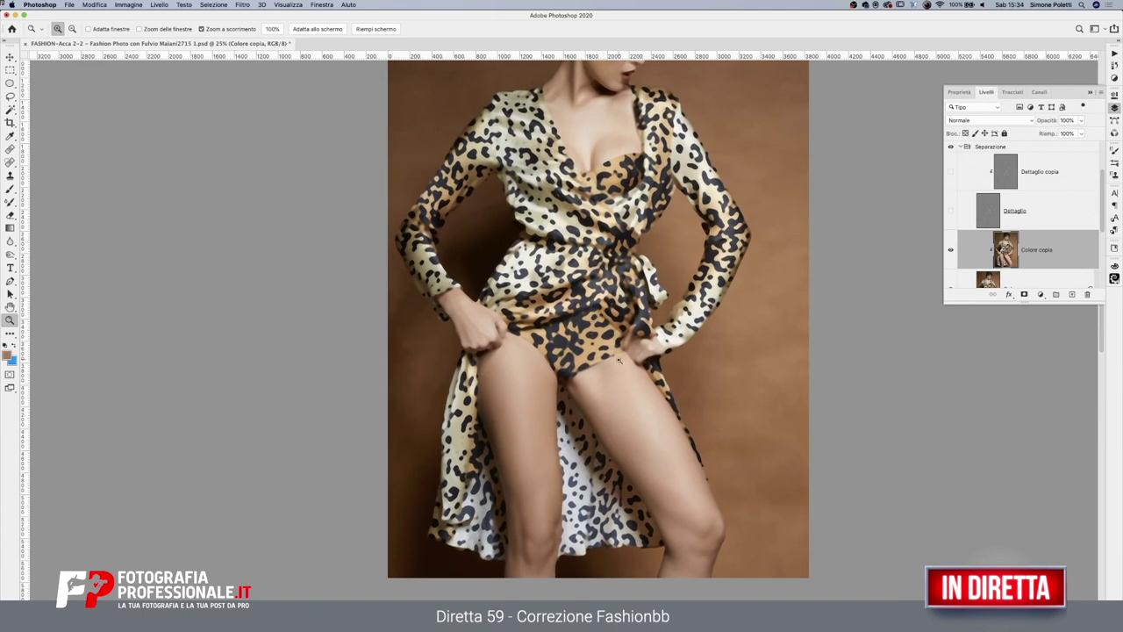
{"action": "left_click_drag", "start_coordinate": [617, 405], "coordinate": [357, 366]}
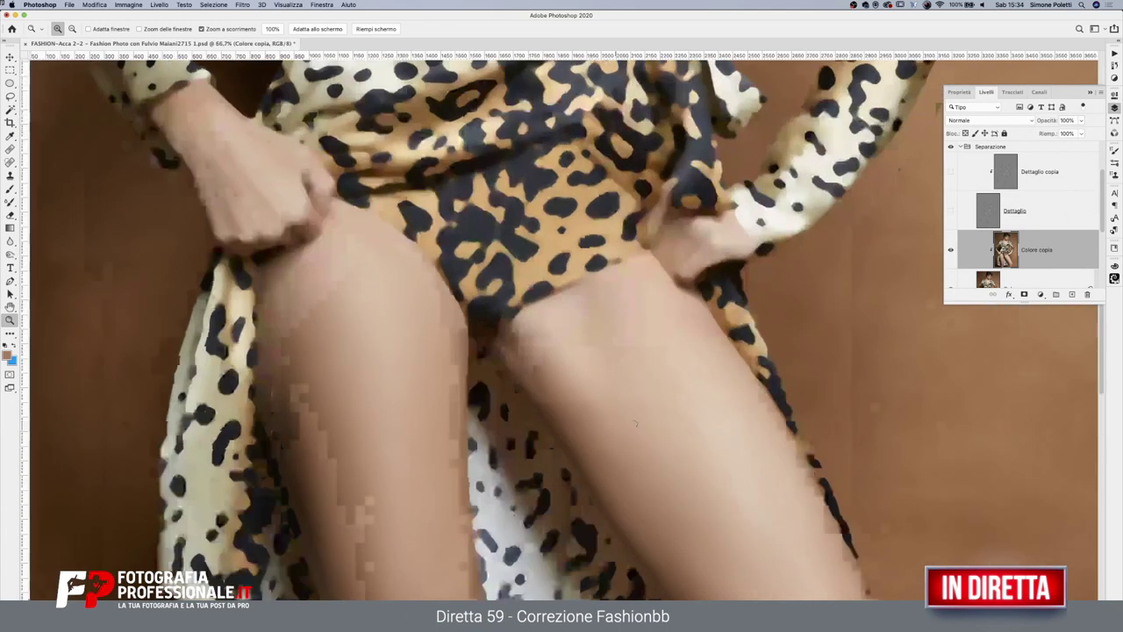
{"action": "key", "text": "b"}
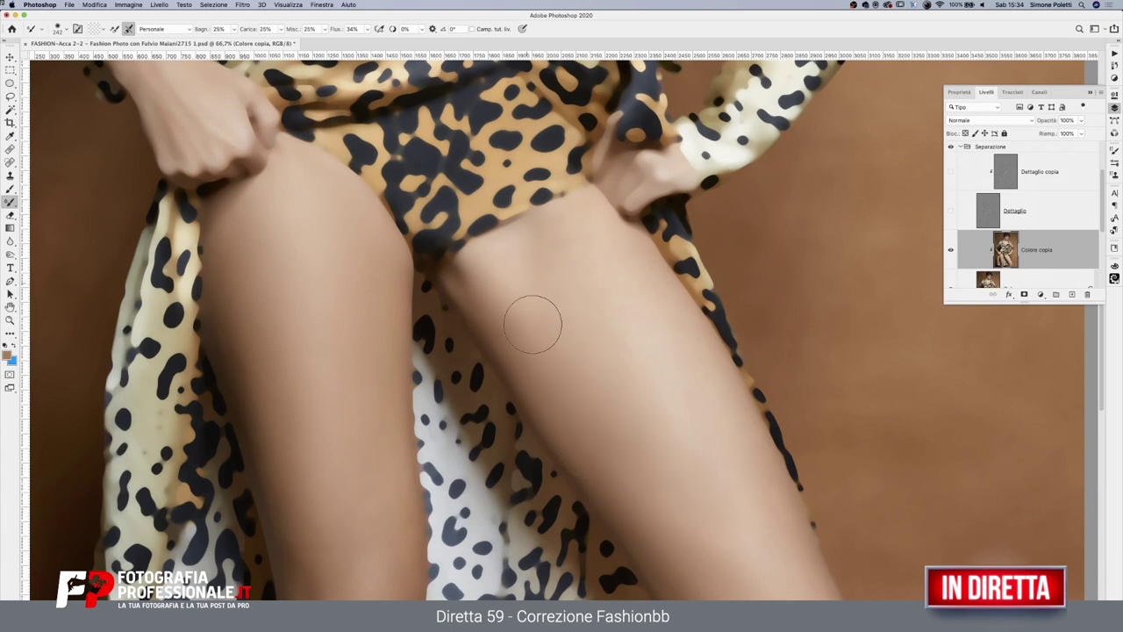
{"action": "left_click_drag", "start_coordinate": [560, 343], "coordinate": [535, 356]}
Zoom out to the whole figure, then in on the model's upper body
{"action": "key", "text": "z"}
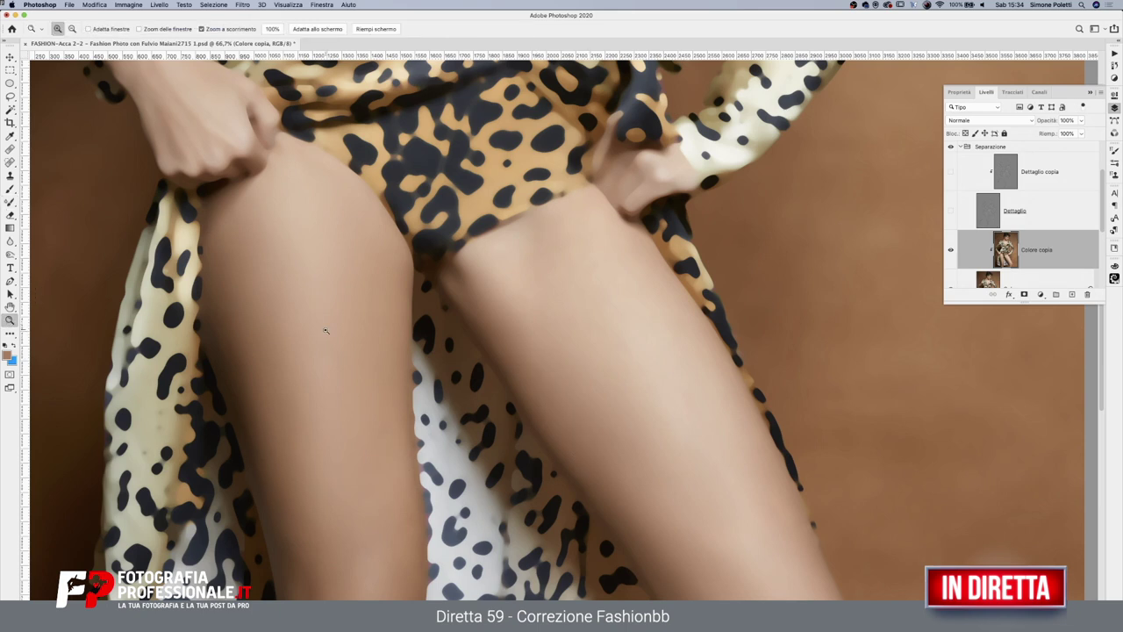
{"action": "key", "text": "ctrl+minus"}
{"action": "key", "text": "ctrl+minus"}
{"action": "key", "text": "ctrl+minus"}
{"action": "scroll", "coordinate": [546, 329], "scroll_direction": "up", "scroll_amount": 5}
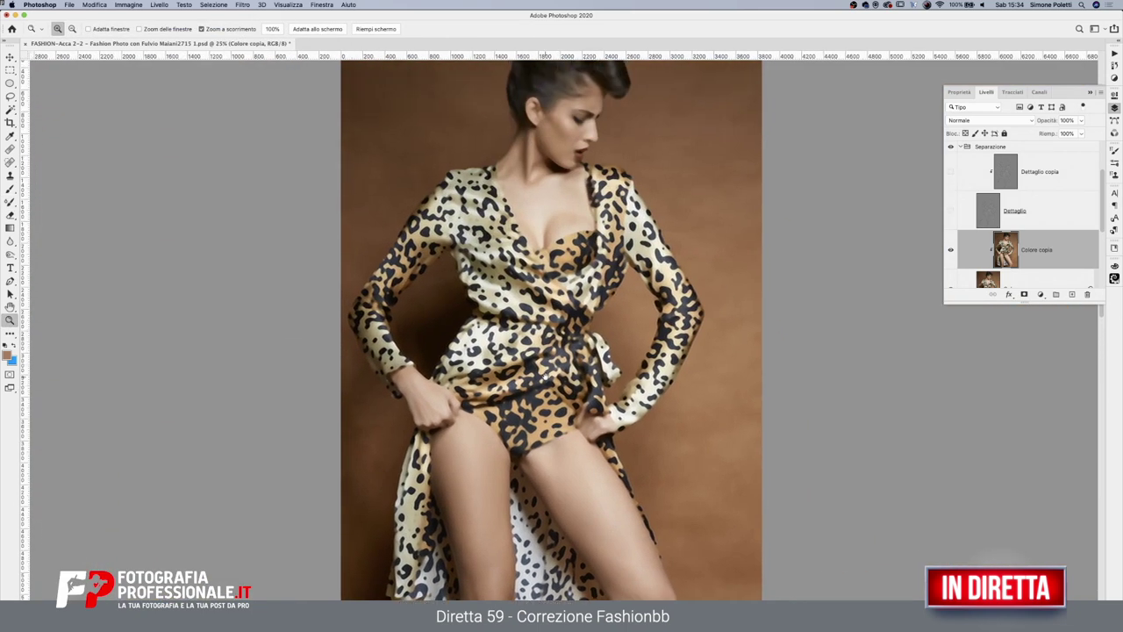
{"action": "left_click_drag", "start_coordinate": [567, 256], "coordinate": [471, 332]}
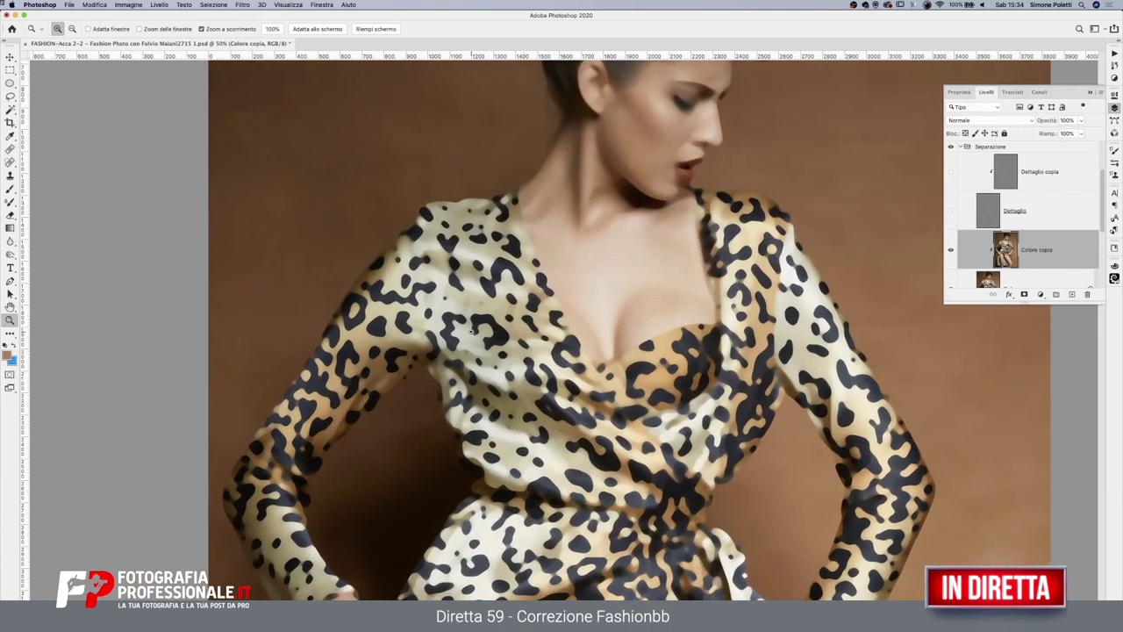
{"action": "left_click", "coordinate": [471, 332]}
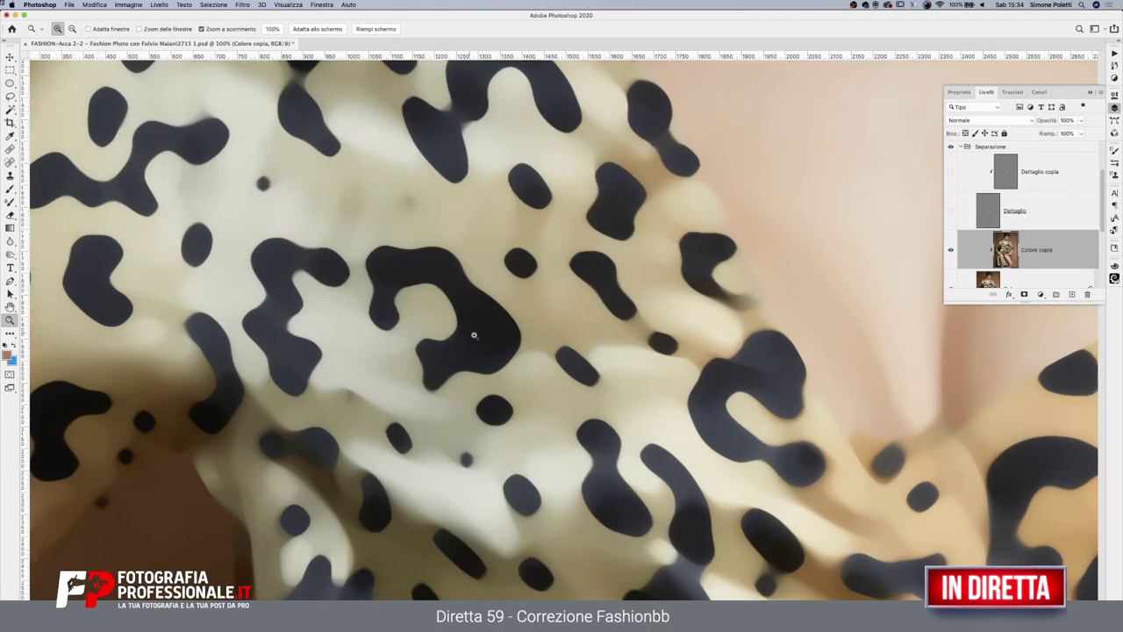
{"action": "left_click_drag", "start_coordinate": [951, 211], "coordinate": [949, 183]}
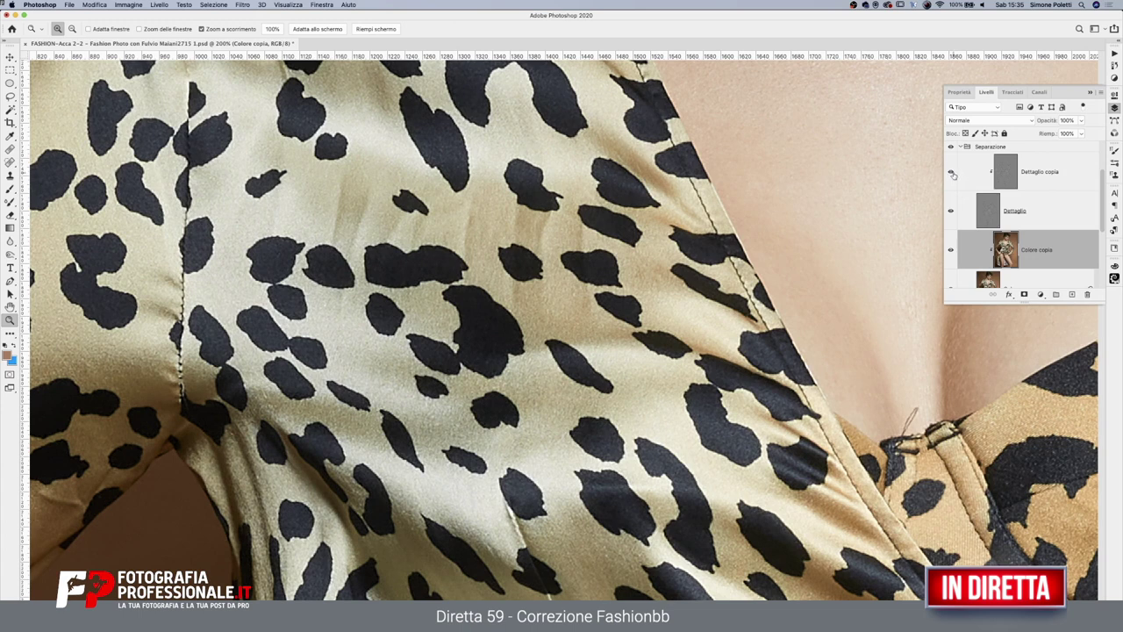
{"action": "left_click", "coordinate": [949, 210]}
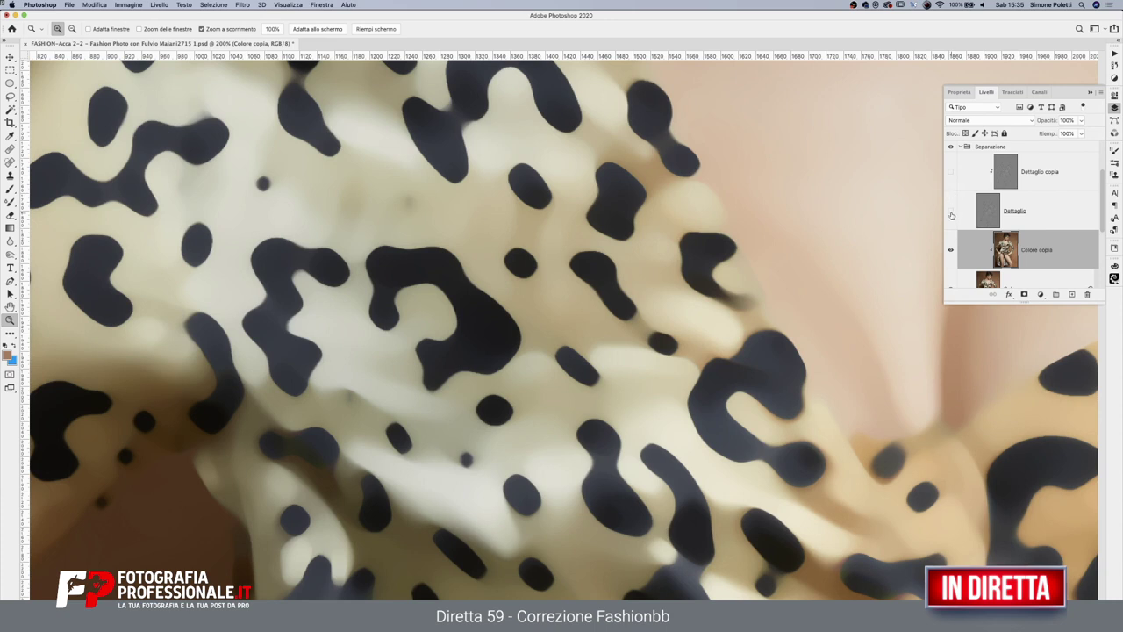
{"action": "left_click_drag", "start_coordinate": [950, 212], "coordinate": [947, 187]}
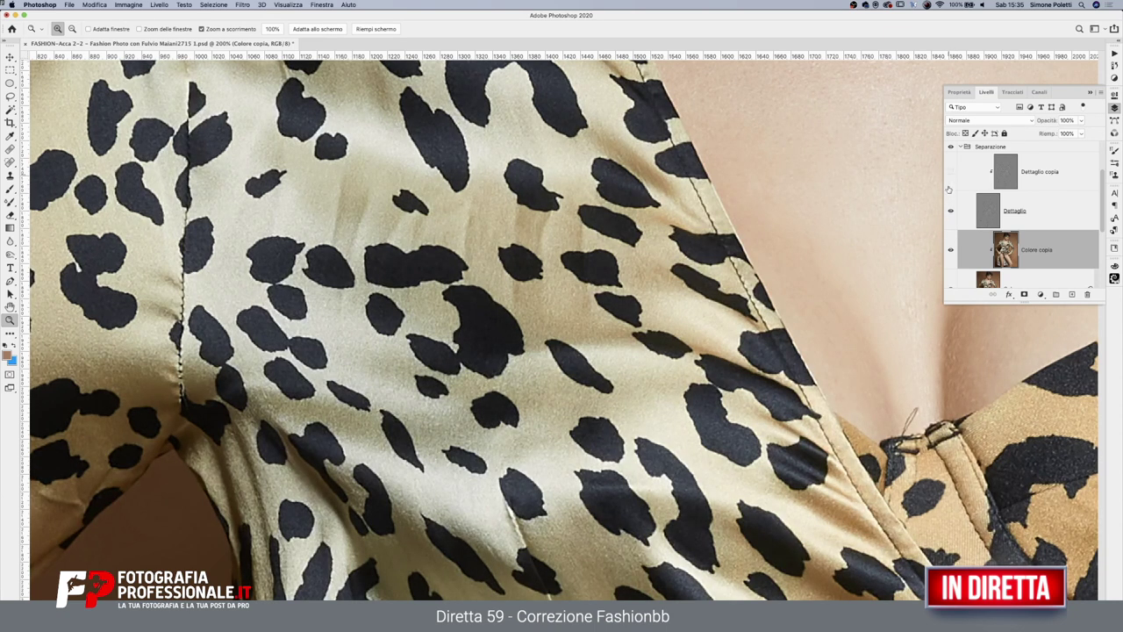
{"action": "left_click", "coordinate": [950, 211]}
{"action": "mouse_move", "coordinate": [952, 210]}
{"action": "left_mouse_down"}
{"action": "mouse_move", "coordinate": [956, 169]}
{"action": "mouse_move", "coordinate": [953, 211]}
{"action": "left_mouse_up"}
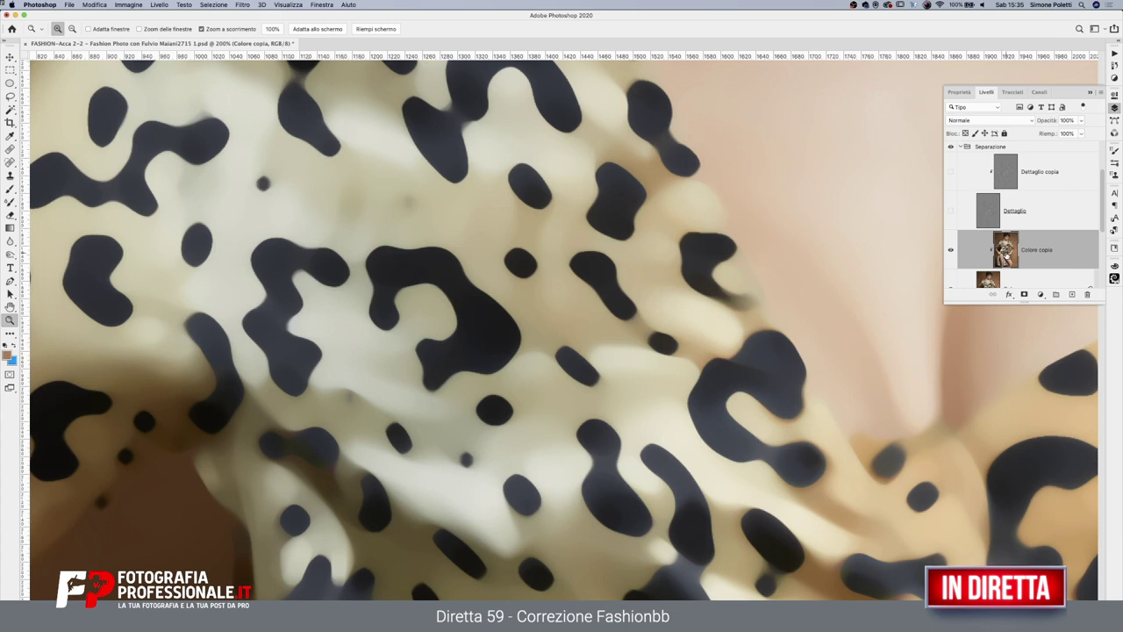
{"action": "left_click_drag", "start_coordinate": [949, 210], "coordinate": [953, 176]}
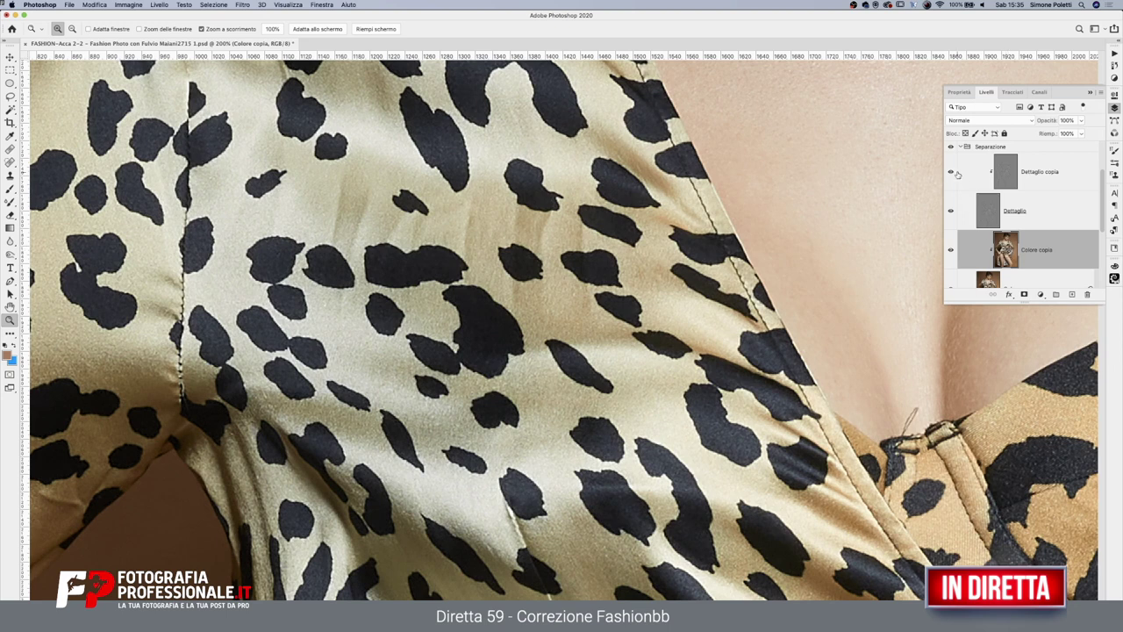
{"action": "left_click", "coordinate": [956, 209]}
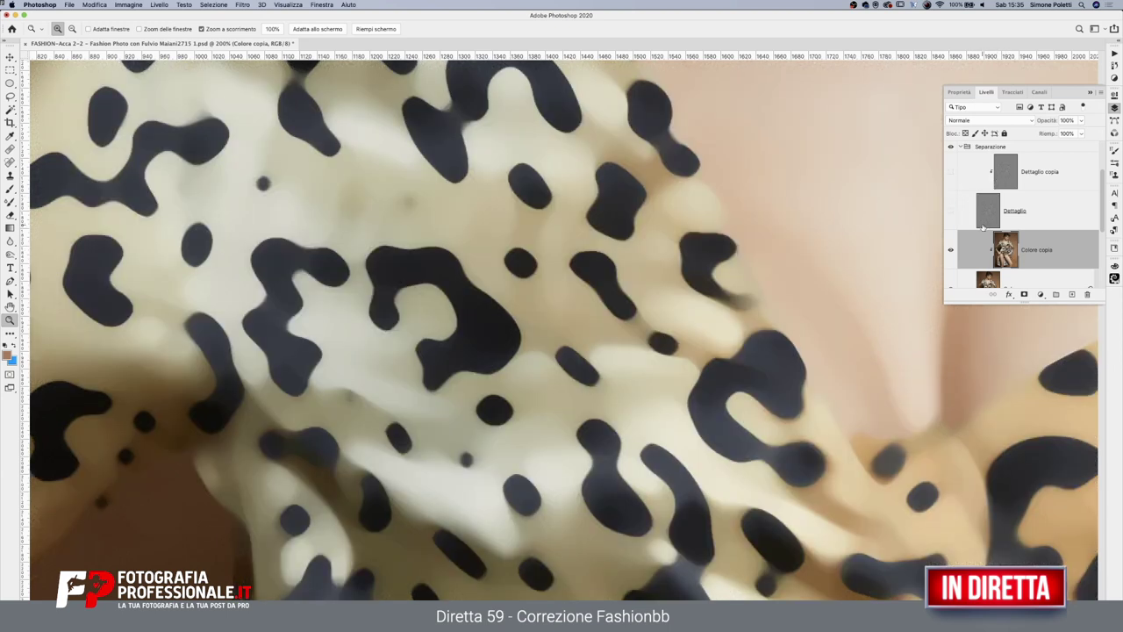
{"action": "left_click", "coordinate": [10, 201]}
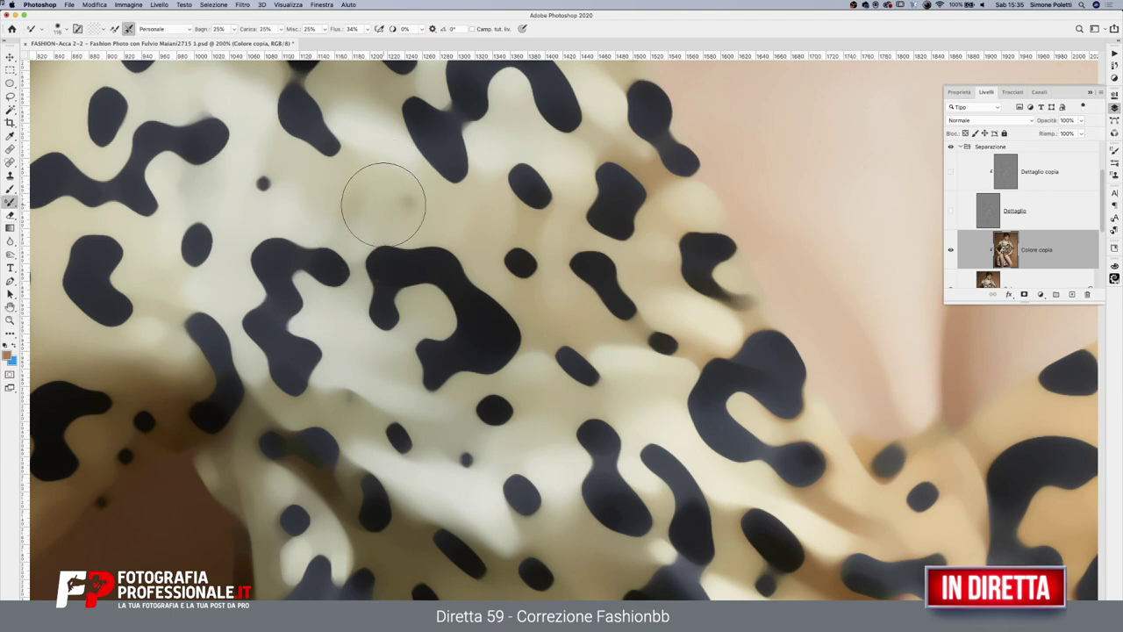
{"action": "left_click_drag", "start_coordinate": [364, 202], "coordinate": [364, 219]}
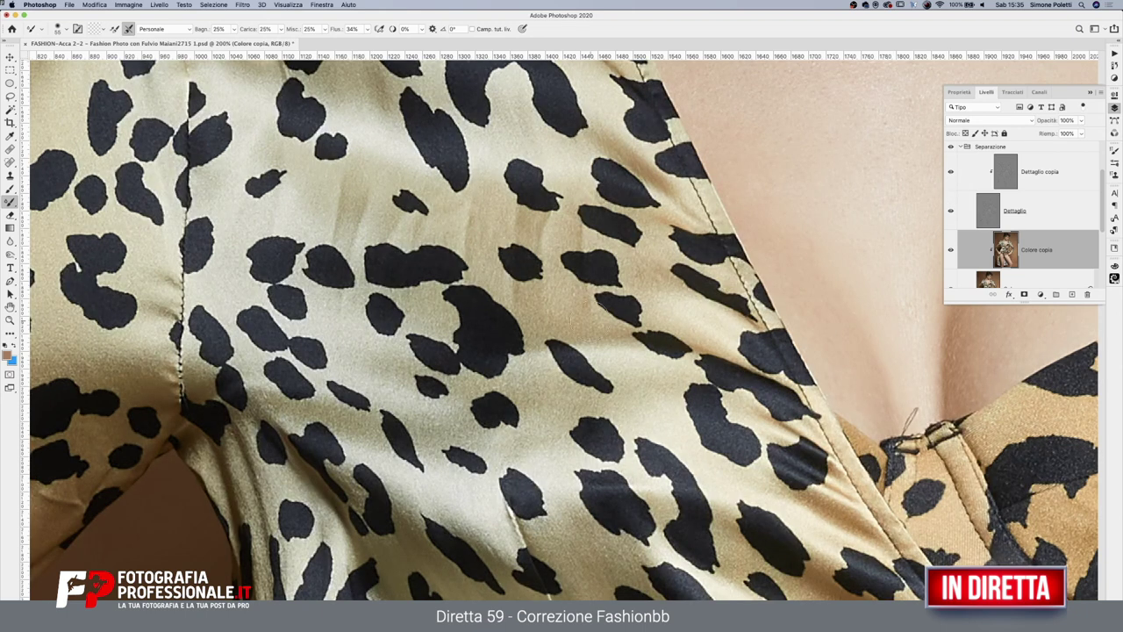
{"action": "left_click", "coordinate": [949, 179]}
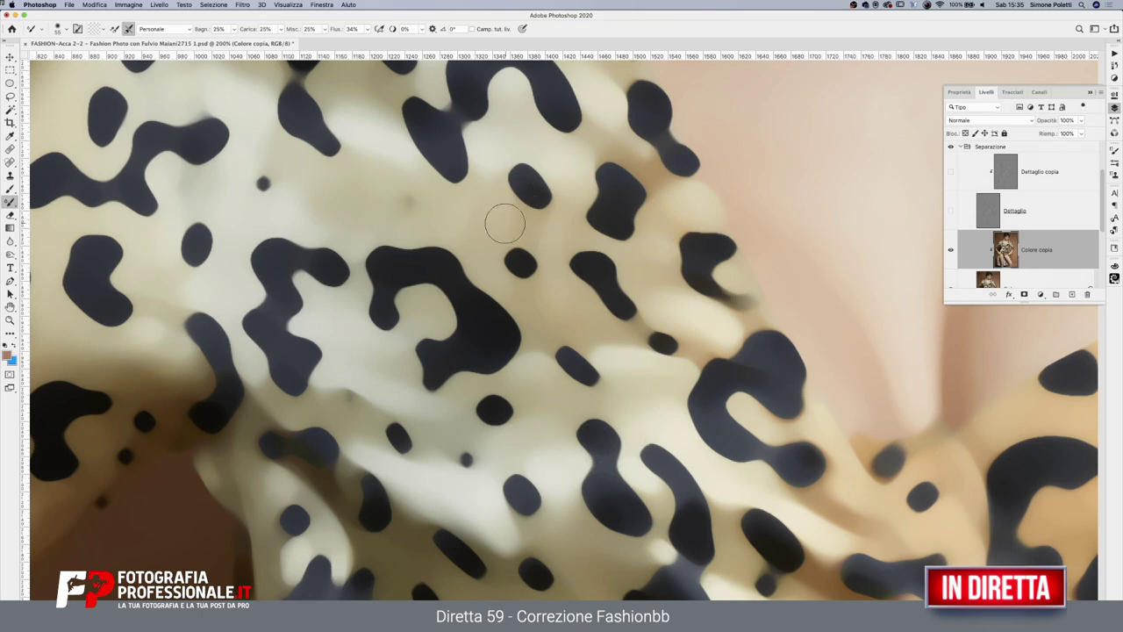
Adjust the Mixer Brush size and toggle the Dettaglio layer to view the smoothed colours
{"action": "left_click_drag", "start_coordinate": [494, 214], "coordinate": [478, 213]}
{"action": "left_click_drag", "start_coordinate": [384, 346], "coordinate": [394, 346]}
{"action": "left_click_drag", "start_coordinate": [951, 211], "coordinate": [953, 185]}
{"action": "left_click", "coordinate": [952, 215]}
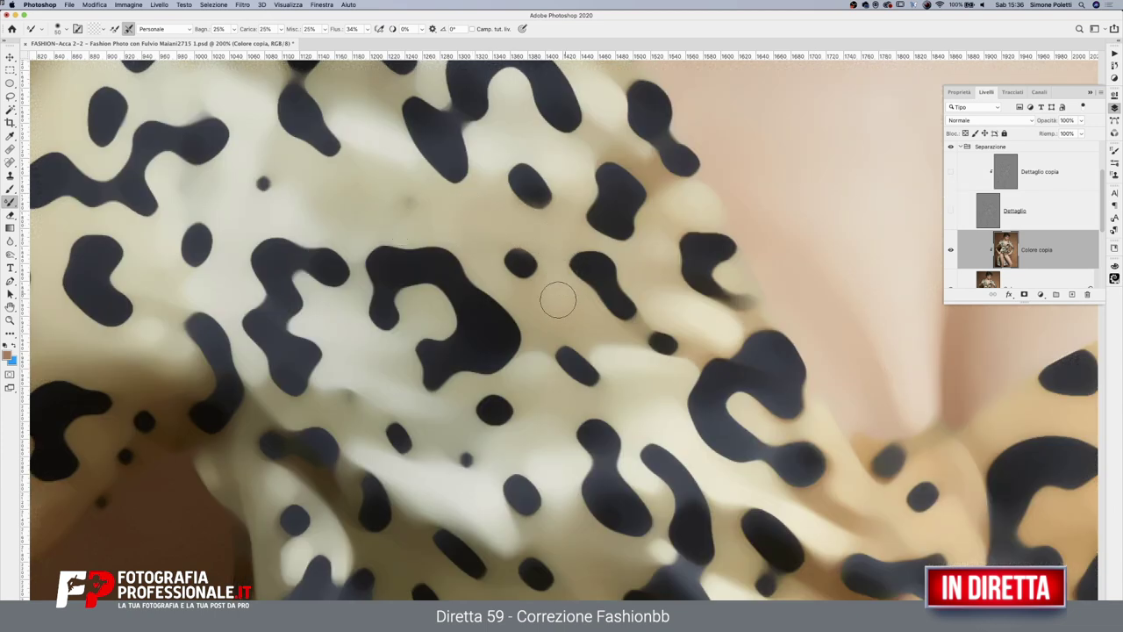
{"action": "left_click_drag", "start_coordinate": [953, 211], "coordinate": [948, 186]}
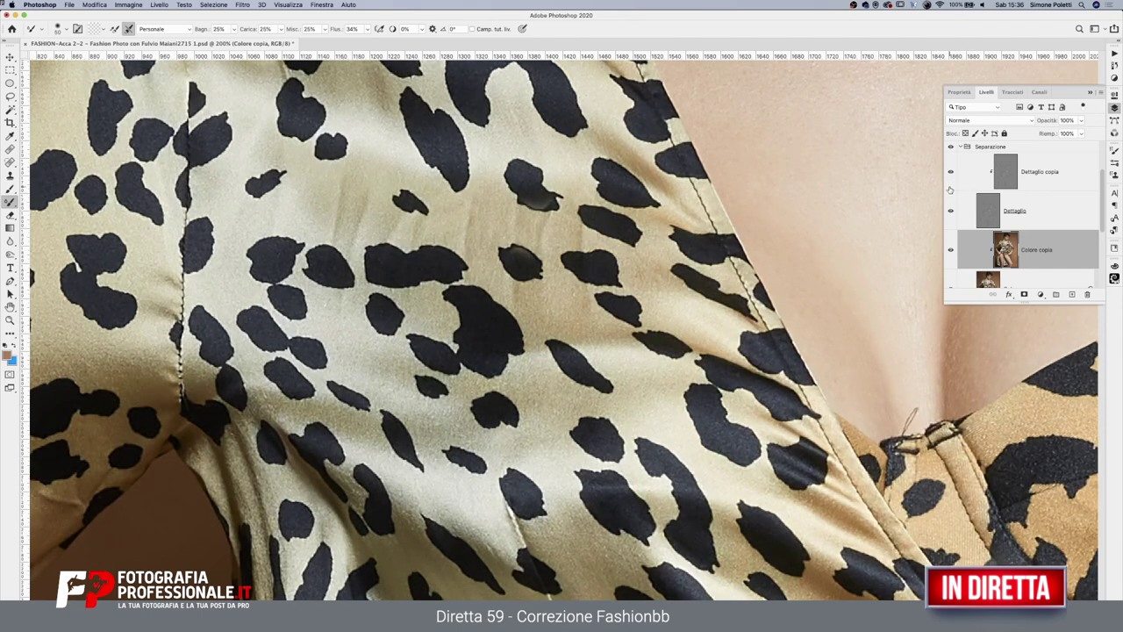
Compare the fabric with both Dettaglio layers hidden and shown, ending with both visible
{"action": "left_click_drag", "start_coordinate": [952, 176], "coordinate": [950, 210]}
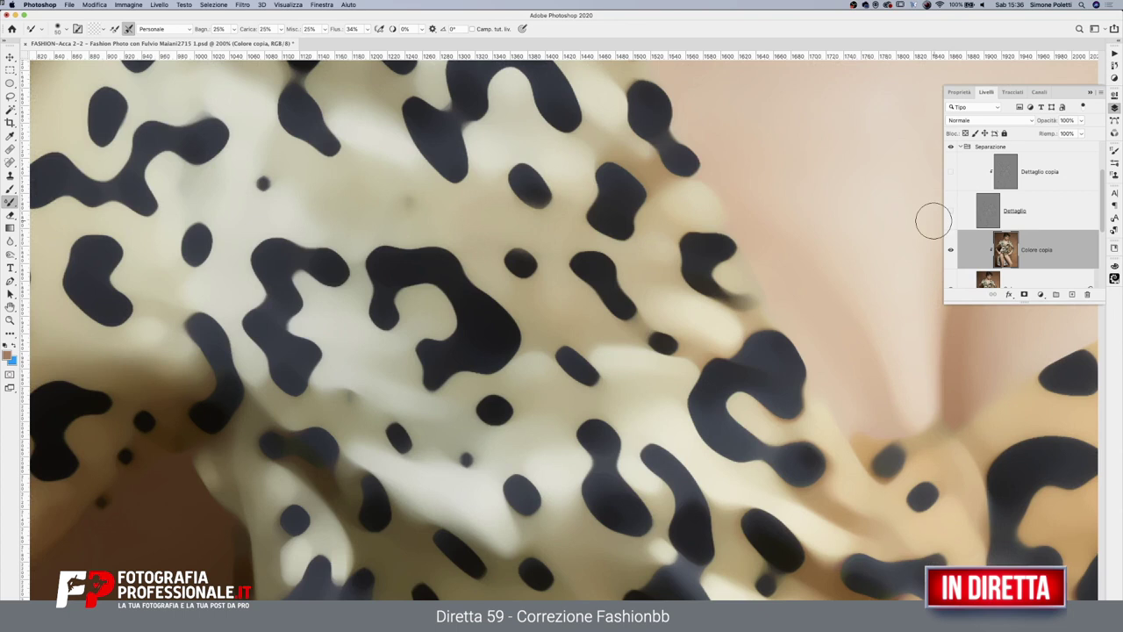
{"action": "scroll", "coordinate": [594, 371], "scroll_direction": "left", "scroll_amount": 5}
{"action": "scroll", "coordinate": [640, 325], "scroll_direction": "left", "scroll_amount": 3}
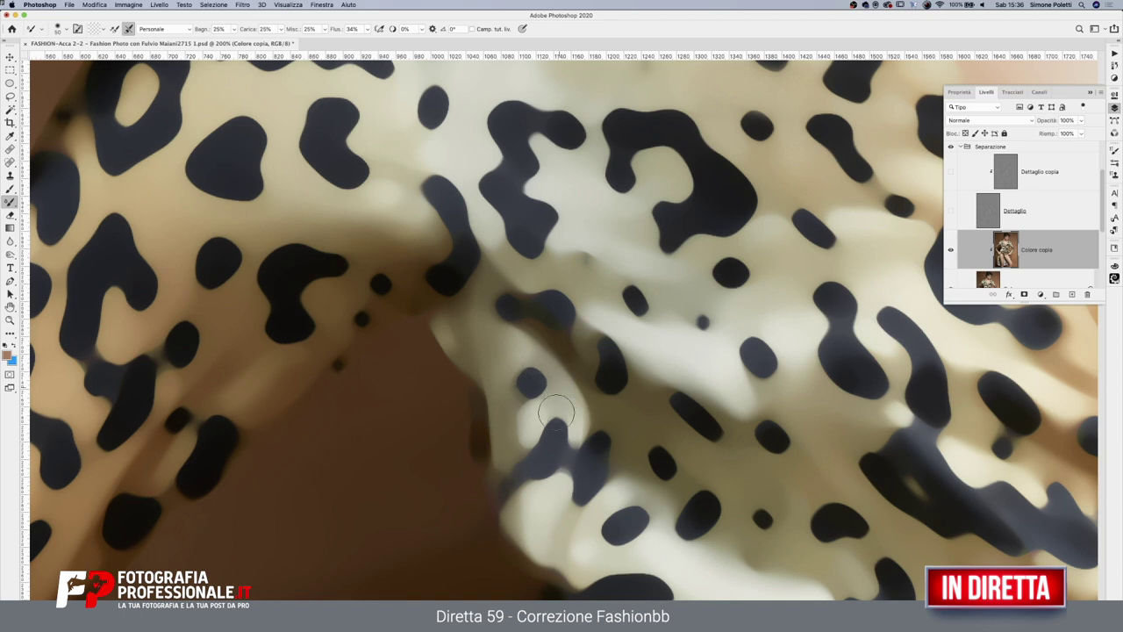
{"action": "scroll", "coordinate": [541, 423], "scroll_direction": "left", "scroll_amount": 5}
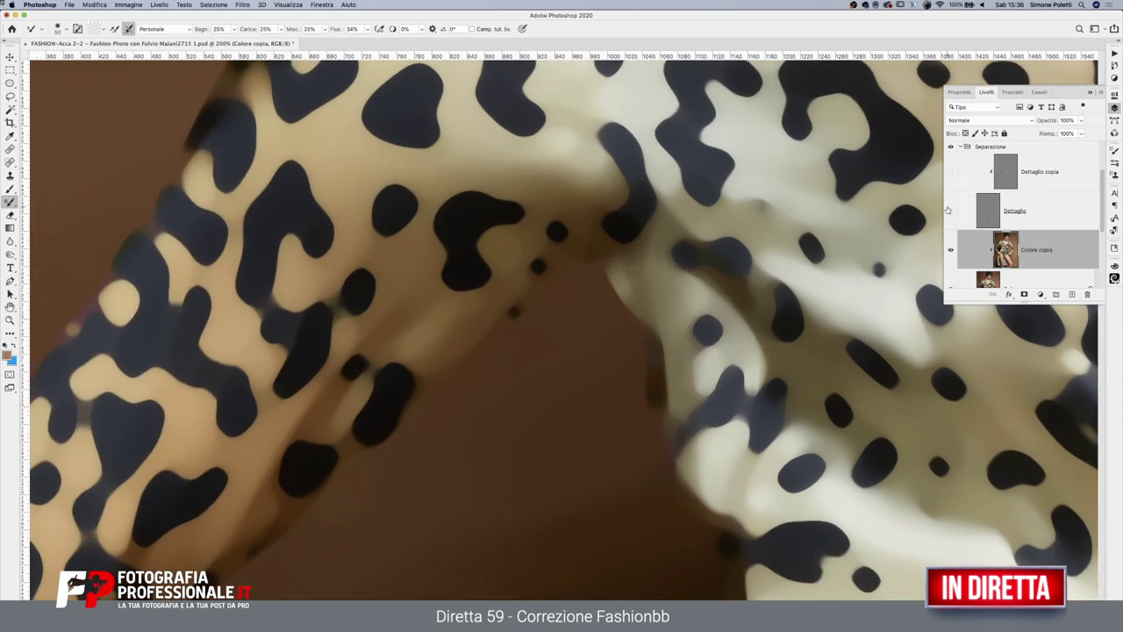
{"action": "left_click", "coordinate": [951, 211]}
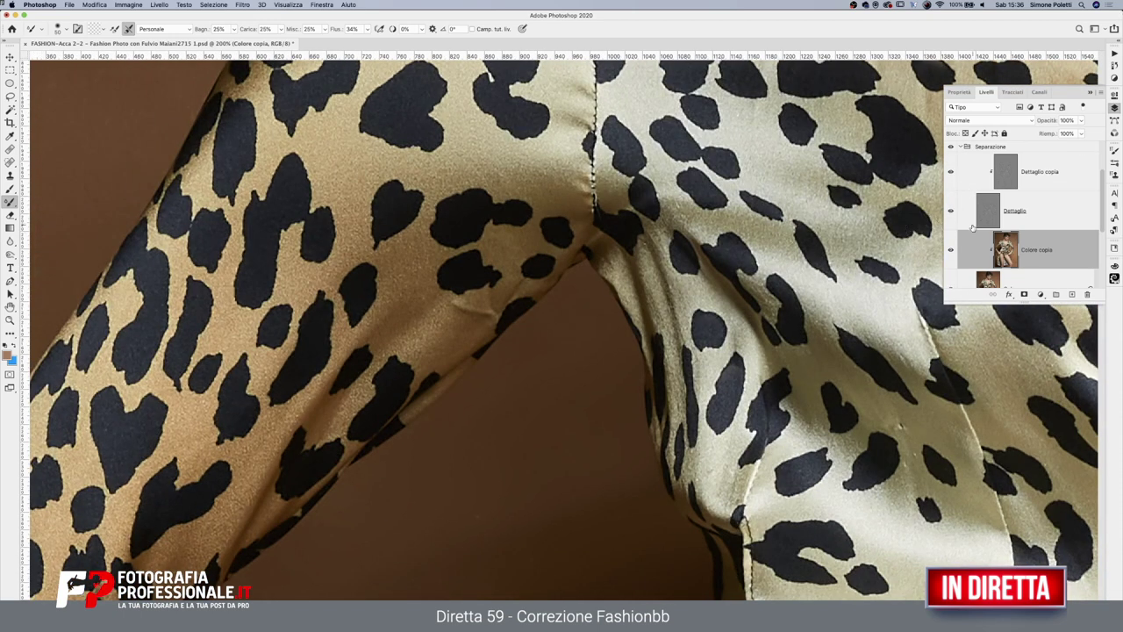
{"action": "left_click", "coordinate": [950, 211]}
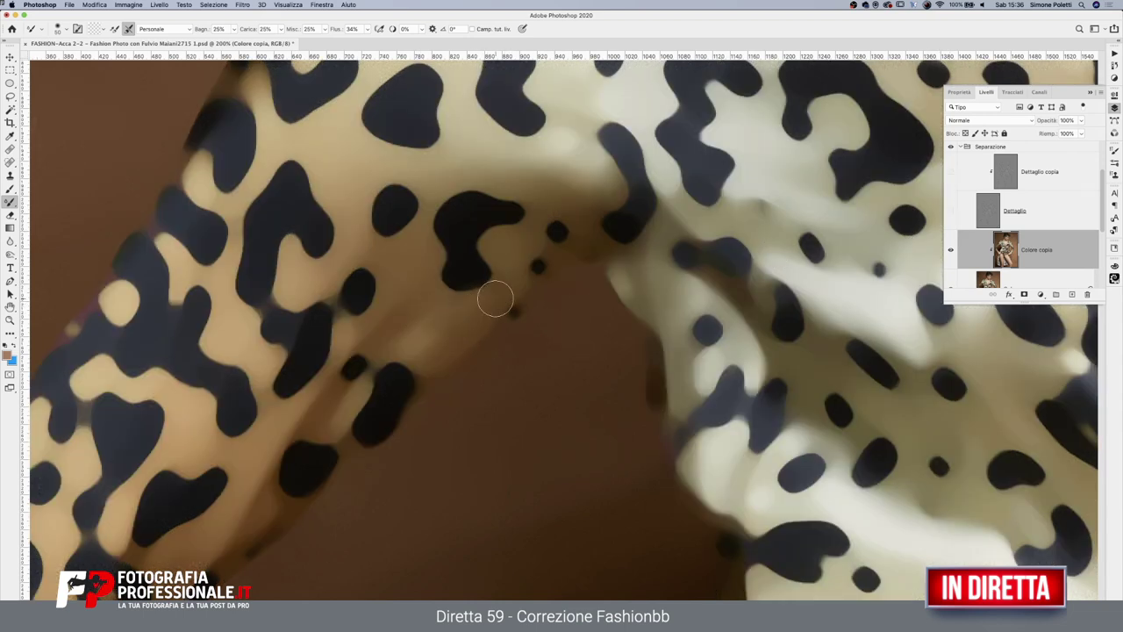
{"action": "left_click_drag", "start_coordinate": [950, 210], "coordinate": [951, 171]}
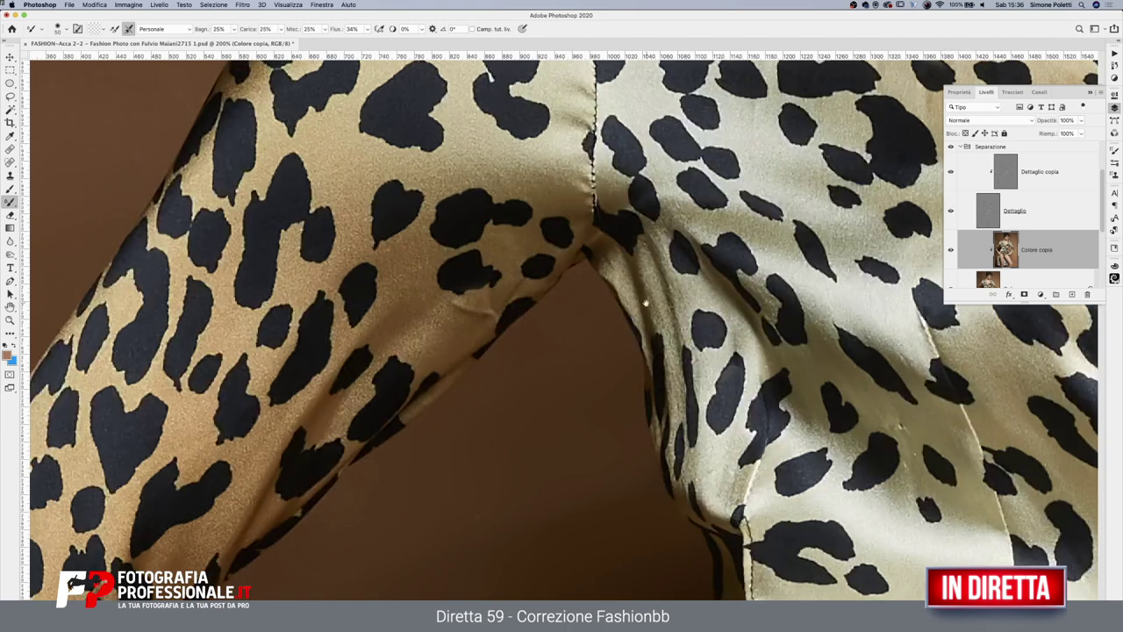
{"action": "scroll", "coordinate": [490, 498], "scroll_direction": "up", "scroll_amount": 5}
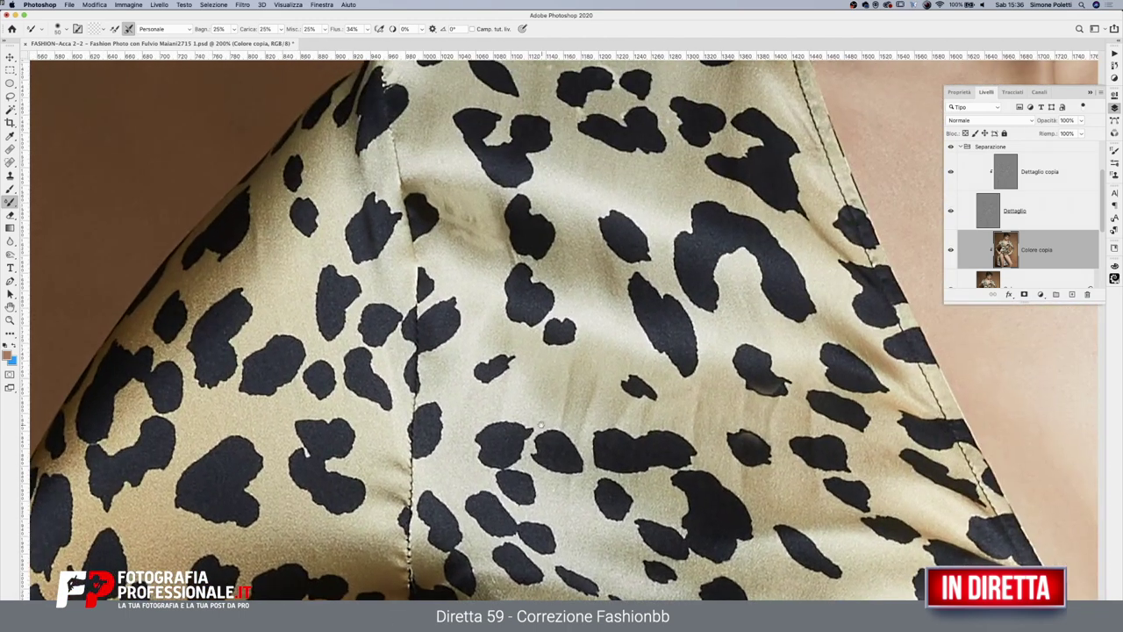
{"action": "left_click_drag", "start_coordinate": [950, 213], "coordinate": [950, 172]}
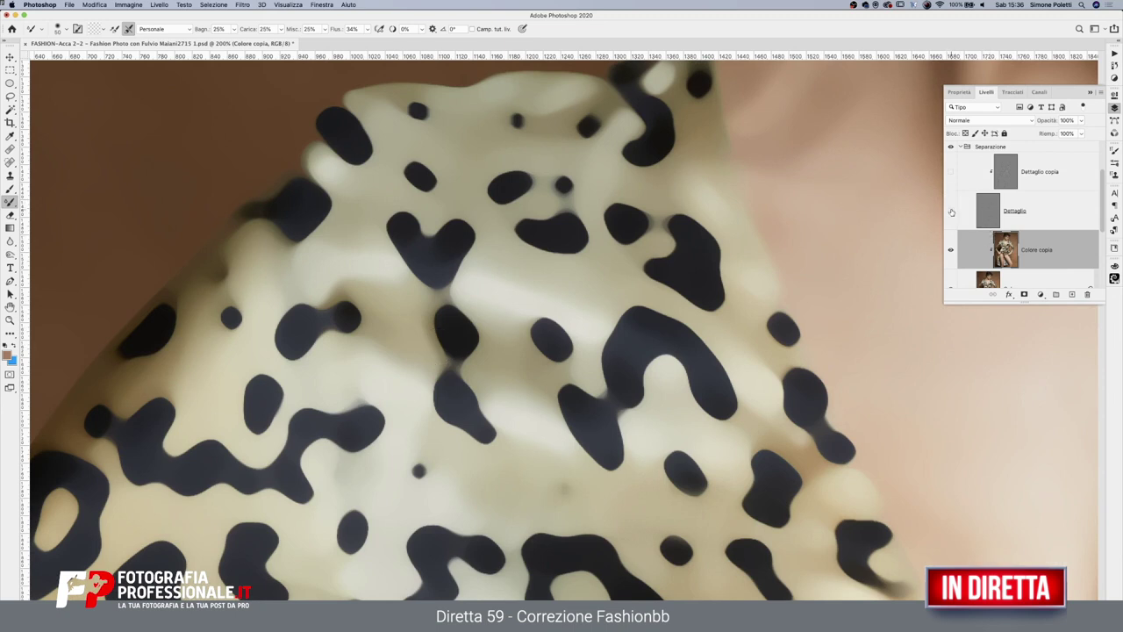
{"action": "left_click_drag", "start_coordinate": [951, 211], "coordinate": [951, 183]}
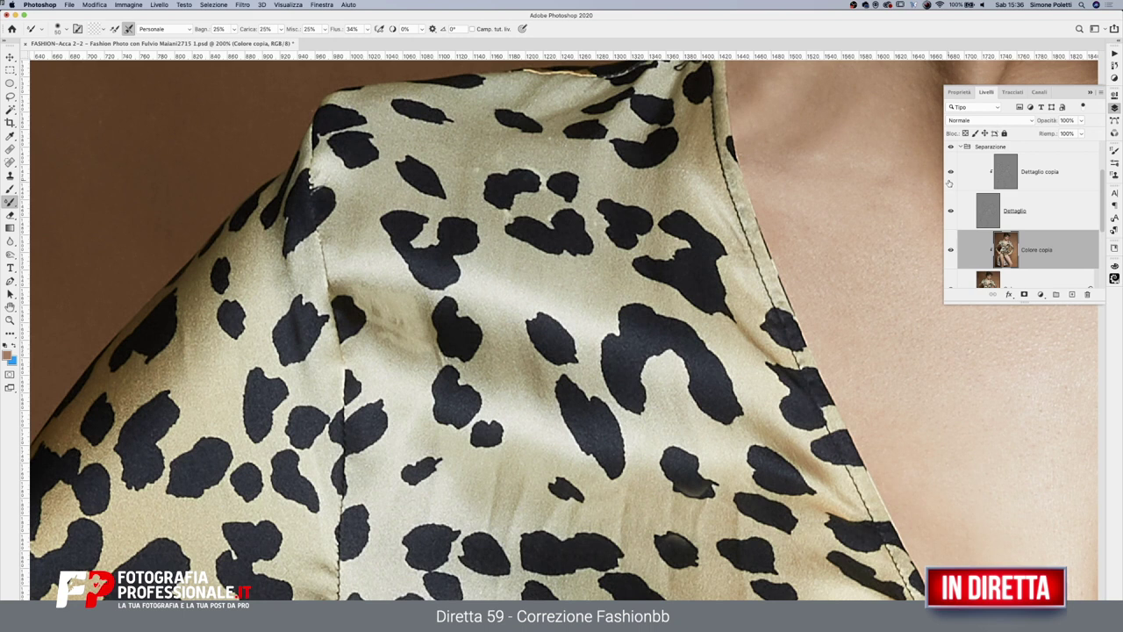
{"action": "left_click_drag", "start_coordinate": [950, 176], "coordinate": [950, 215]}
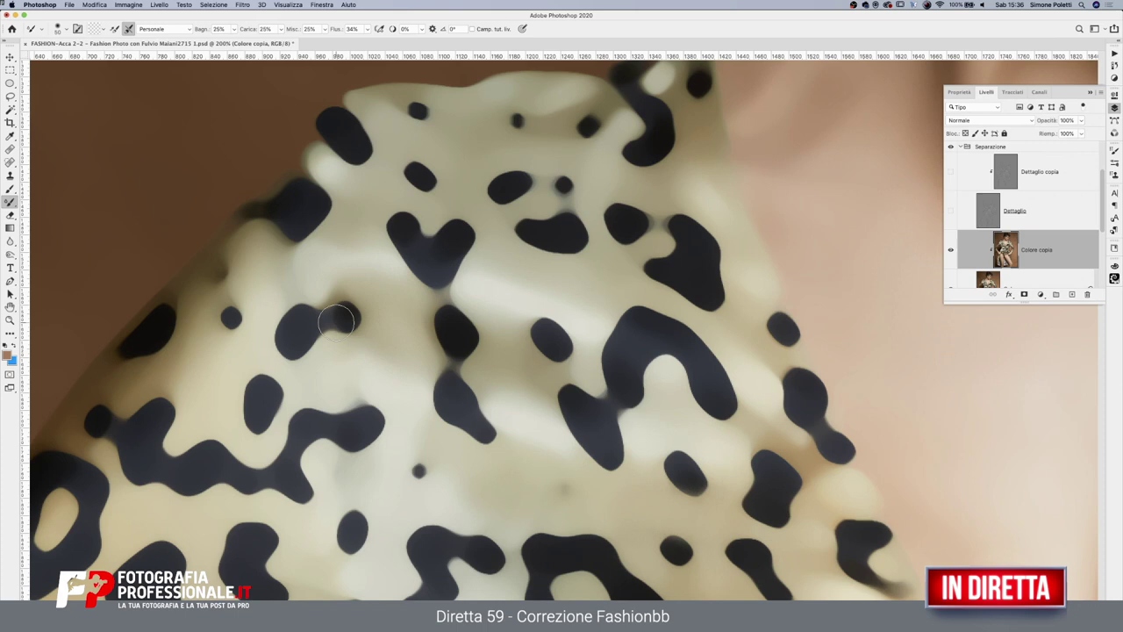
{"action": "mouse_move", "coordinate": [950, 211]}
{"action": "left_mouse_down"}
{"action": "mouse_move", "coordinate": [951, 180]}
{"action": "mouse_move", "coordinate": [950, 215]}
{"action": "left_mouse_up"}
{"action": "scroll", "coordinate": [758, 360], "scroll_direction": "up", "scroll_amount": 3}
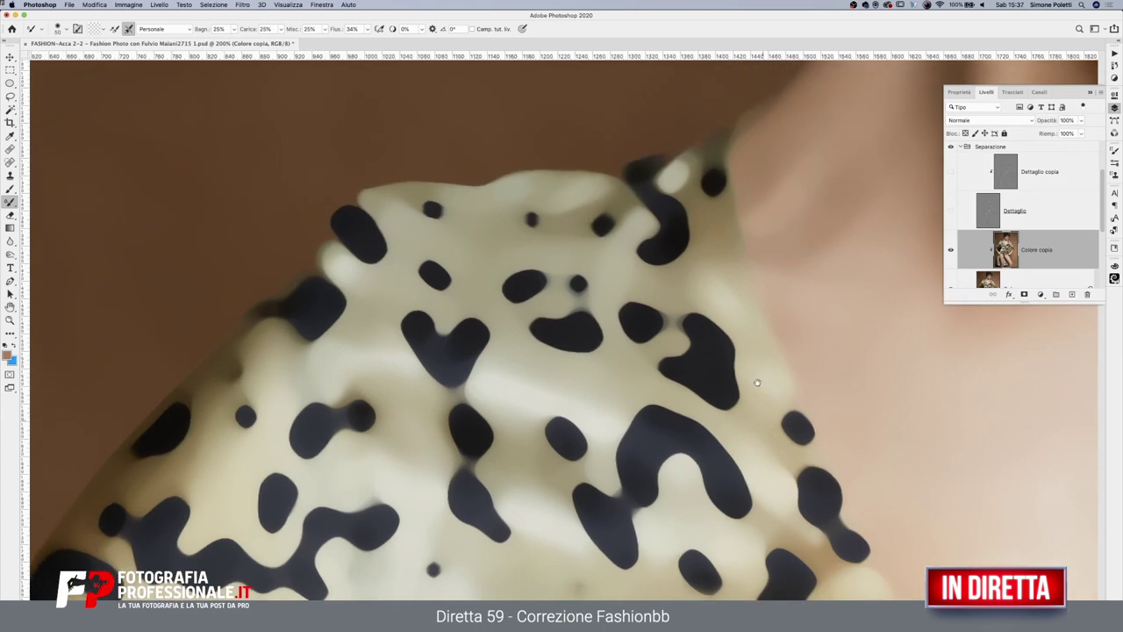
{"action": "mouse_move", "coordinate": [947, 204]}
{"action": "left_mouse_down"}
{"action": "mouse_move", "coordinate": [951, 185]}
{"action": "mouse_move", "coordinate": [950, 215]}
{"action": "left_mouse_up"}
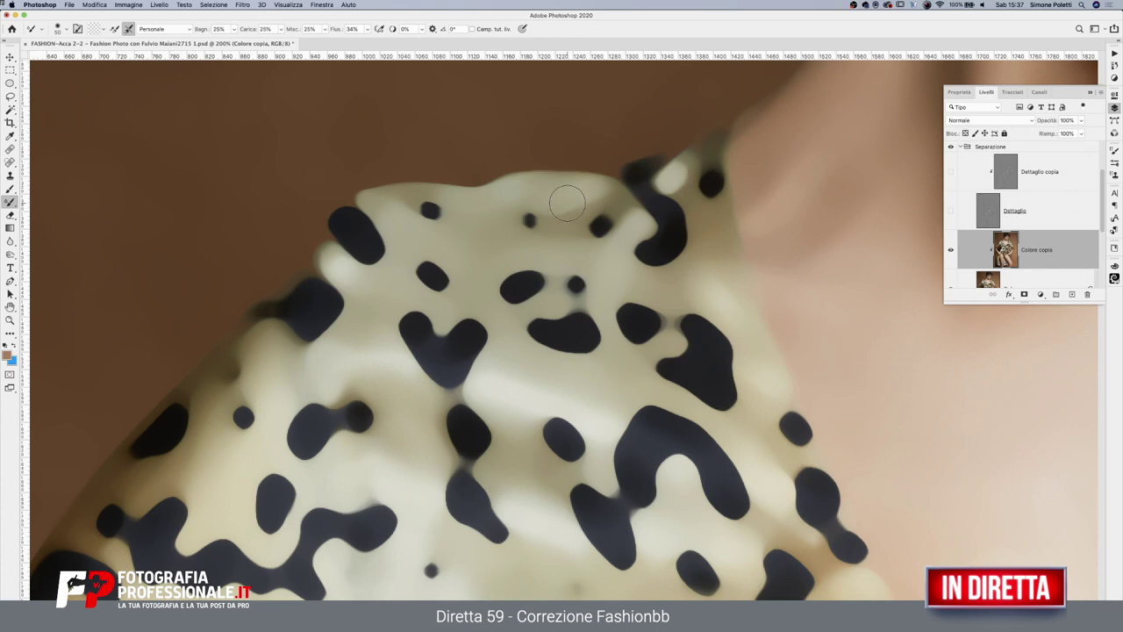
{"action": "scroll", "coordinate": [840, 130], "scroll_direction": "left", "scroll_amount": 10}
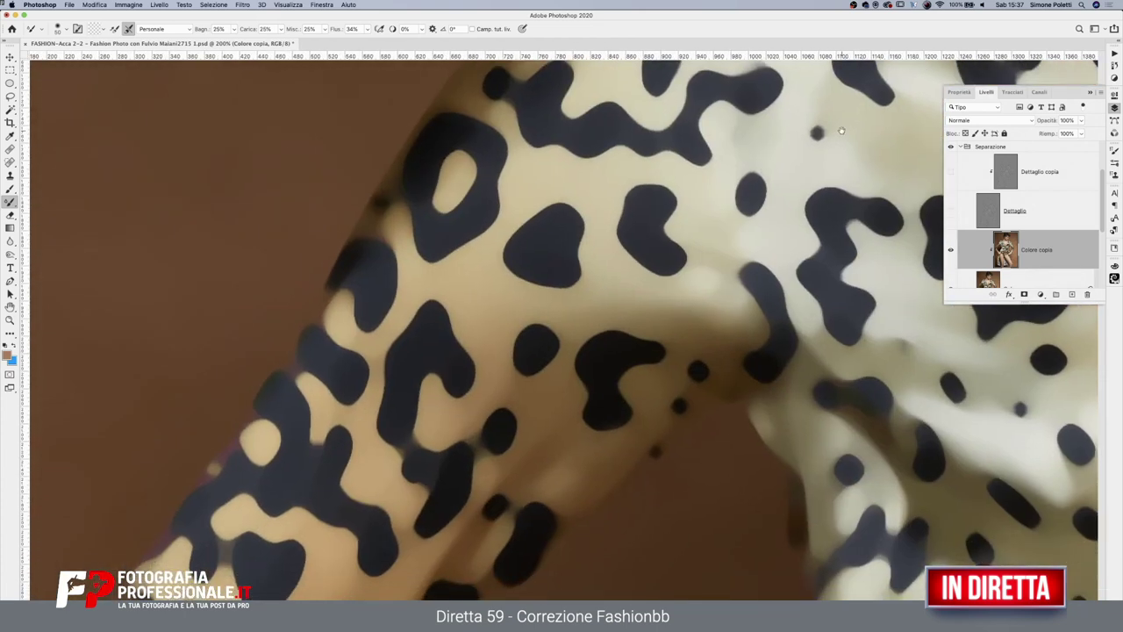
{"action": "left_click_drag", "start_coordinate": [950, 172], "coordinate": [950, 211]}
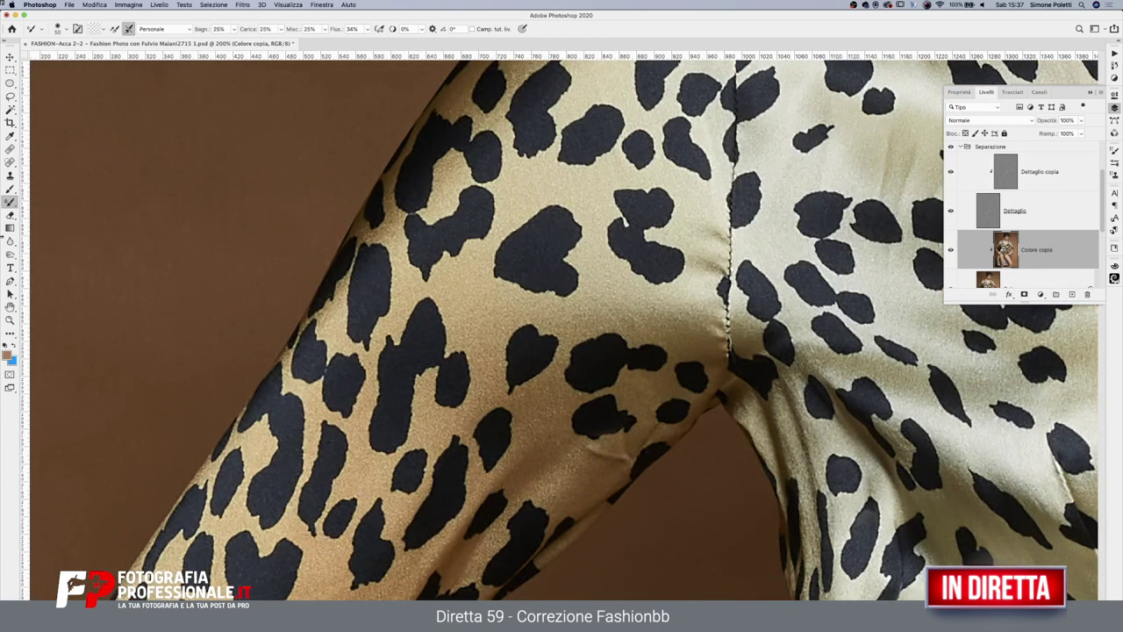
{"action": "left_click", "coordinate": [9, 320]}
{"action": "left_click", "coordinate": [200, 321], "text": "alt"}
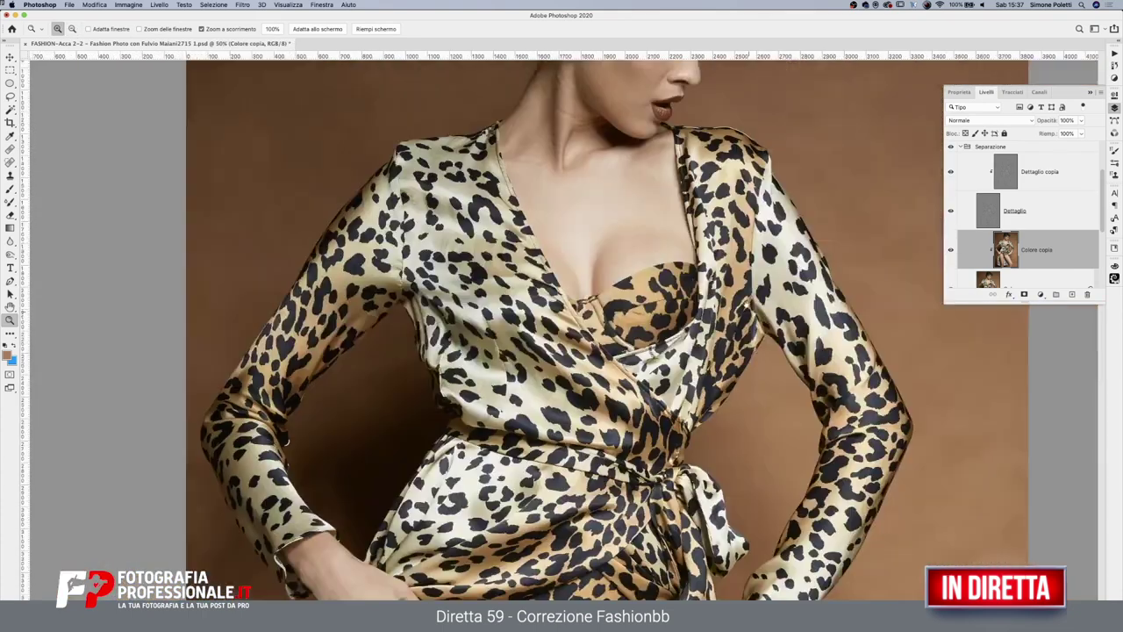
{"action": "scroll", "coordinate": [760, 238], "scroll_direction": "right", "scroll_amount": 5}
{"action": "scroll", "coordinate": [564, 272], "scroll_direction": "left", "scroll_amount": 2}
{"action": "scroll", "coordinate": [543, 291], "scroll_direction": "left", "scroll_amount": 1}
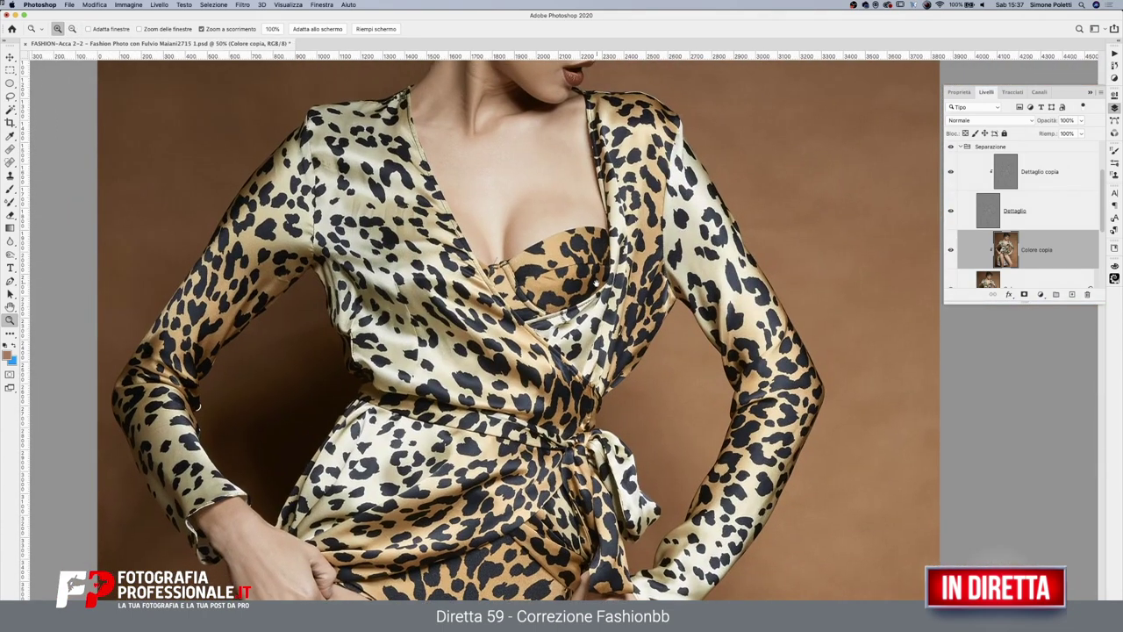
{"action": "scroll", "coordinate": [522, 310], "scroll_direction": "left", "scroll_amount": 2}
{"action": "scroll", "coordinate": [480, 349], "scroll_direction": "left", "scroll_amount": 1}
{"action": "left_click", "coordinate": [480, 350]}
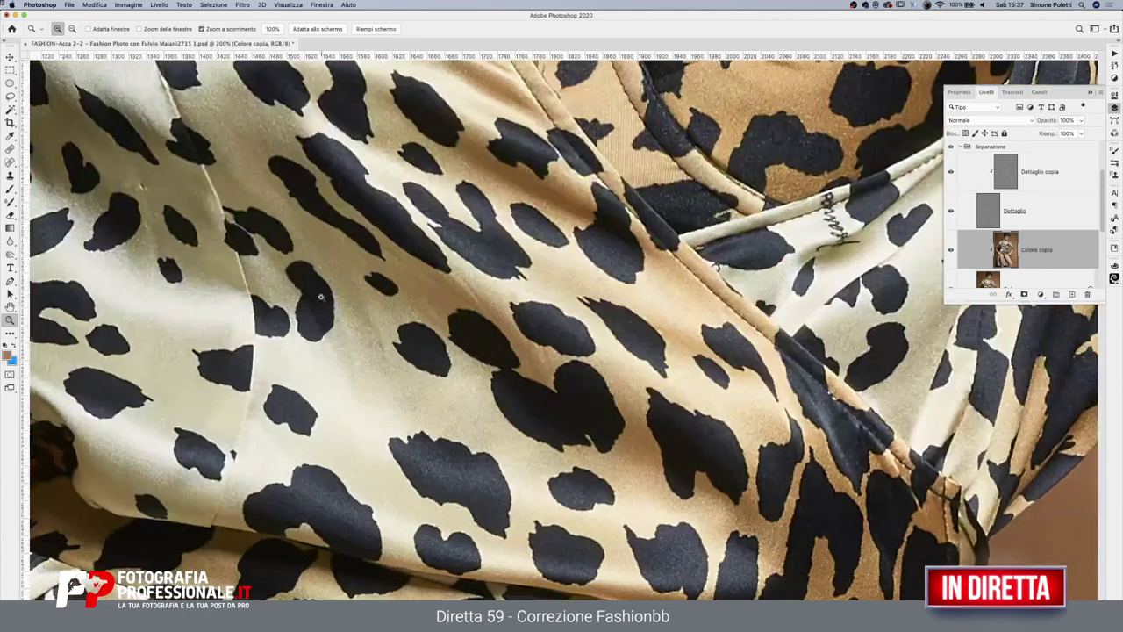
{"action": "left_click", "coordinate": [322, 298]}
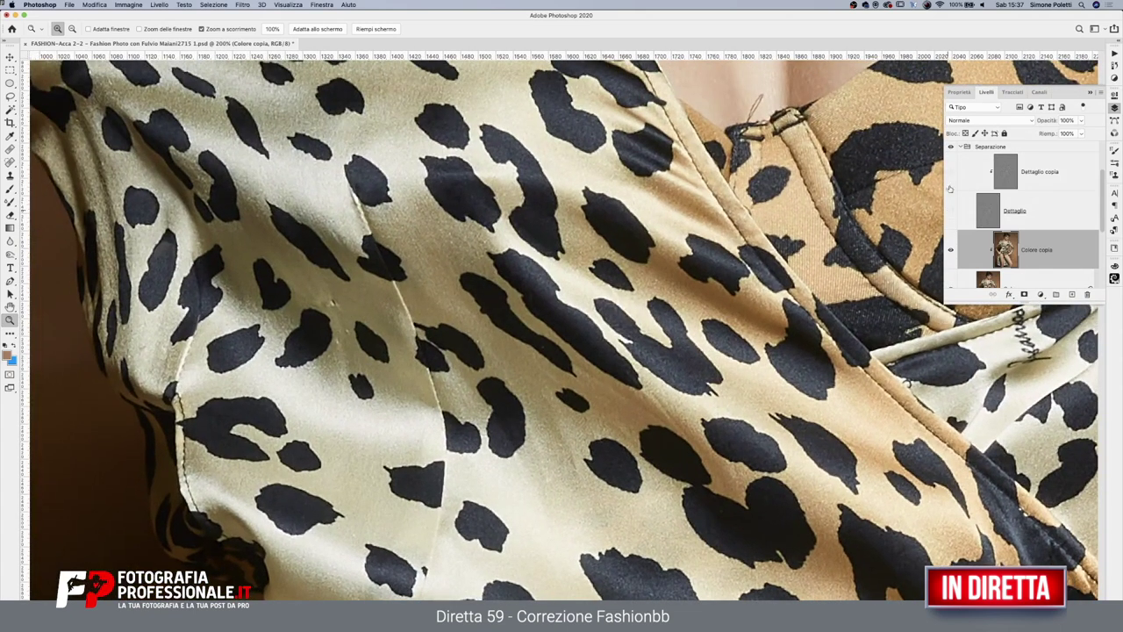
{"action": "left_click_drag", "start_coordinate": [949, 189], "coordinate": [950, 211]}
{"action": "left_click", "coordinate": [10, 204]}
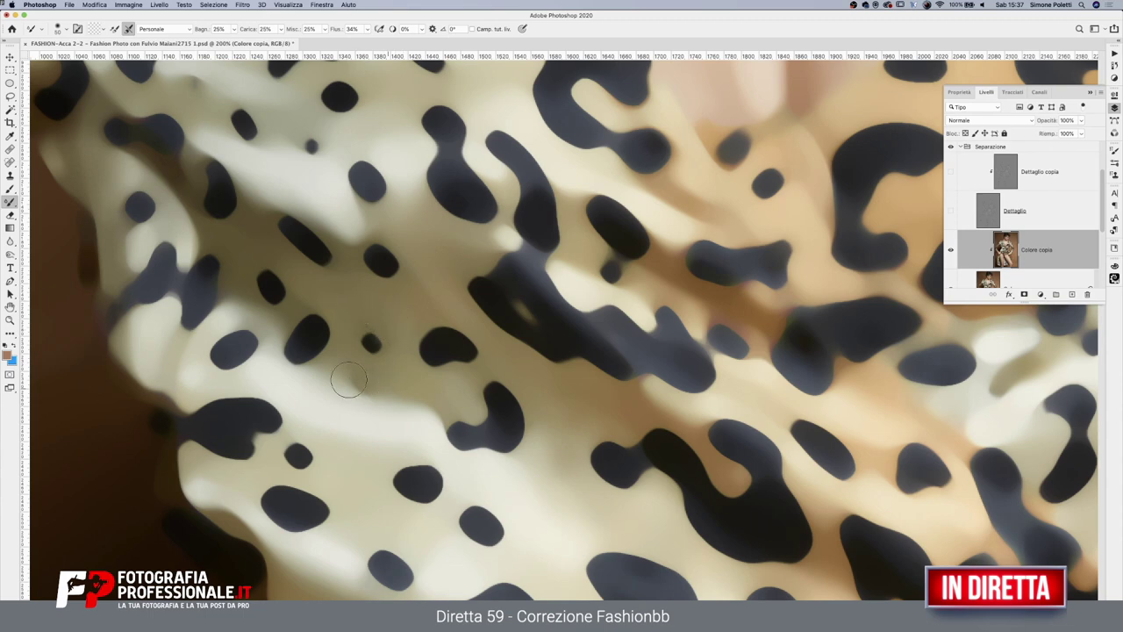
{"action": "left_click_drag", "start_coordinate": [950, 210], "coordinate": [948, 192]}
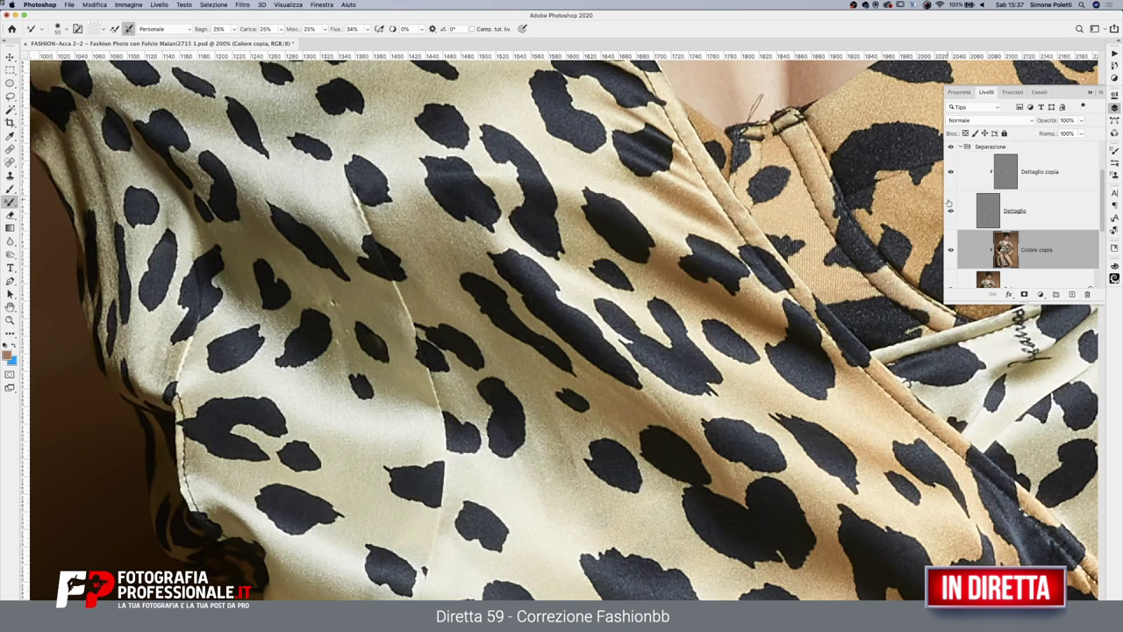
{"action": "scroll", "coordinate": [830, 360], "scroll_direction": "right", "scroll_amount": 5}
{"action": "scroll", "coordinate": [830, 360], "scroll_direction": "down", "scroll_amount": 3}
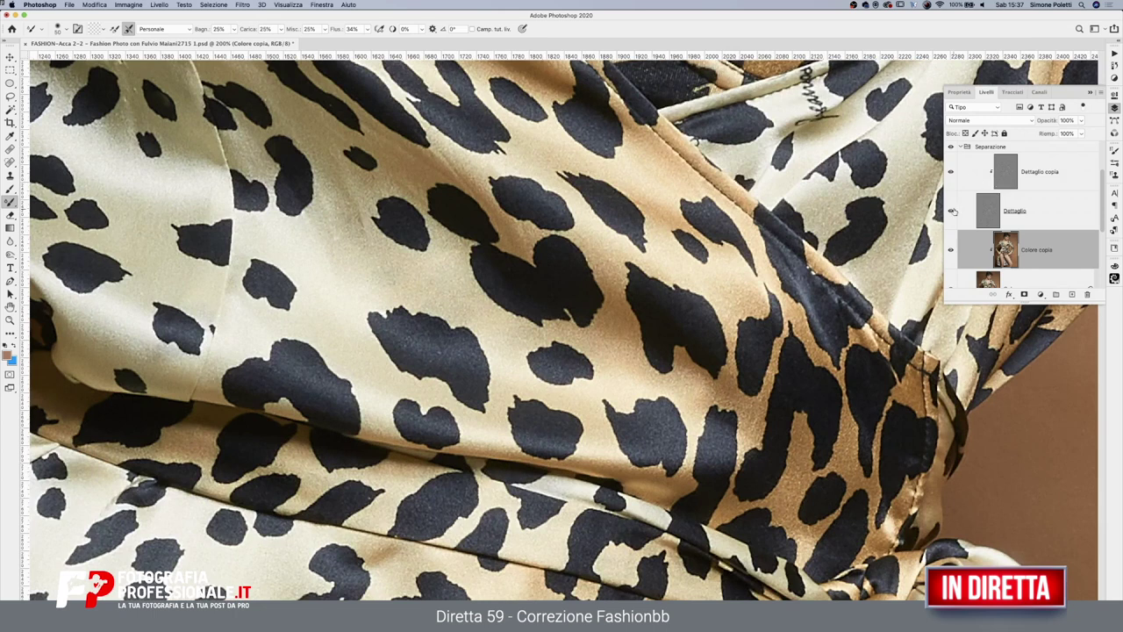
{"action": "left_click_drag", "start_coordinate": [952, 210], "coordinate": [946, 197]}
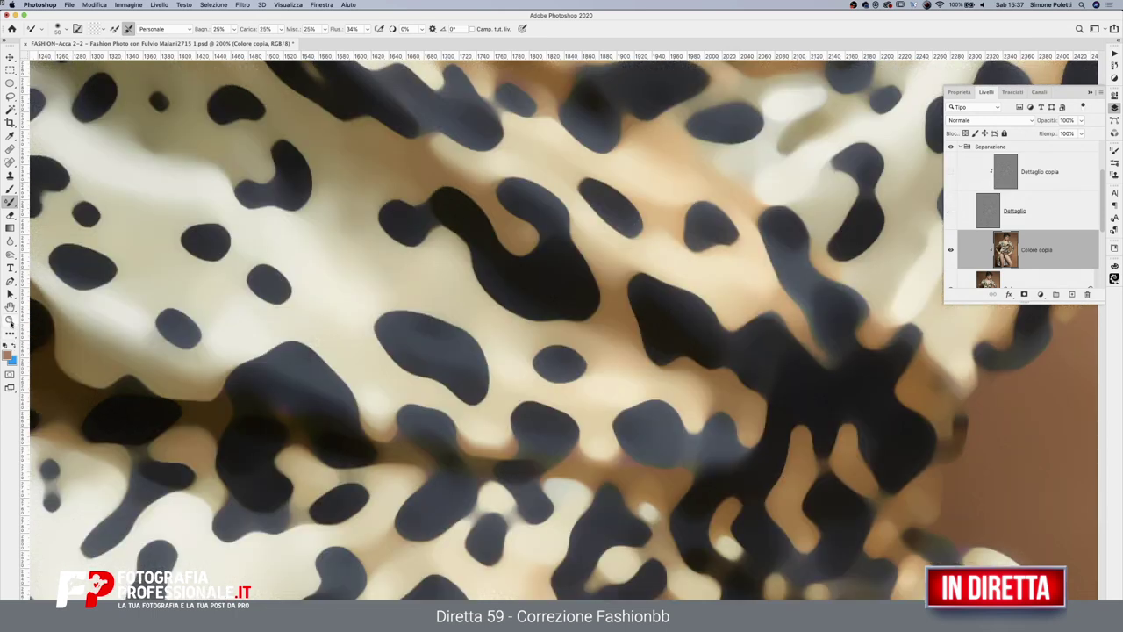
{"action": "left_click", "coordinate": [10, 319]}
{"action": "left_click_drag", "start_coordinate": [390, 351], "coordinate": [290, 350]}
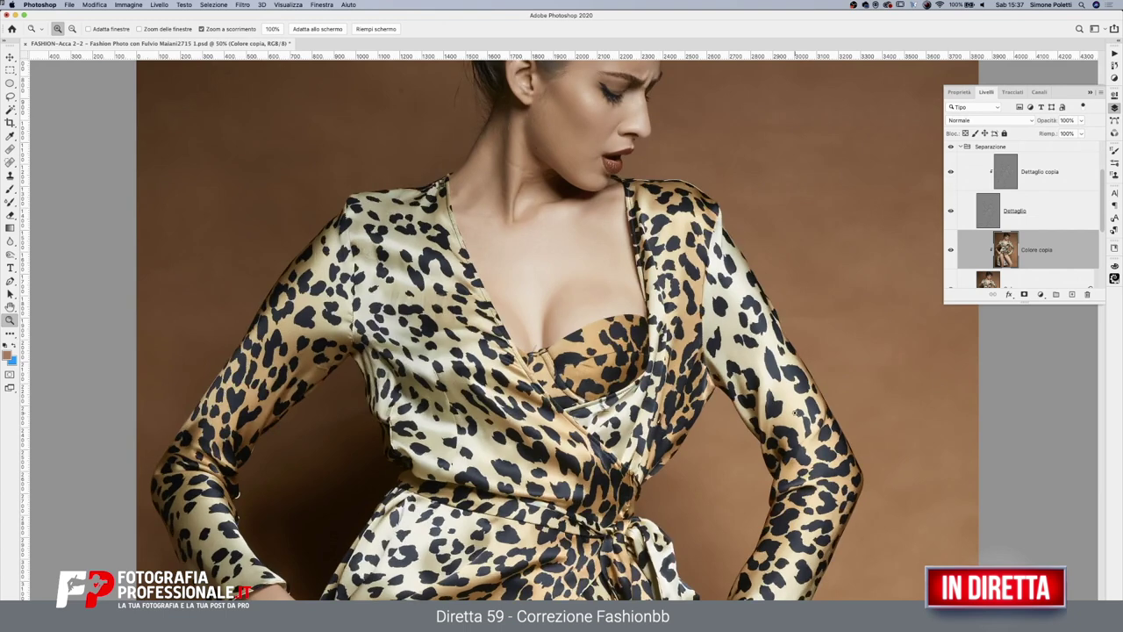
{"action": "scroll", "coordinate": [693, 423], "scroll_direction": "down", "scroll_amount": 5}
{"action": "scroll", "coordinate": [693, 424], "scroll_direction": "down", "scroll_amount": 3}
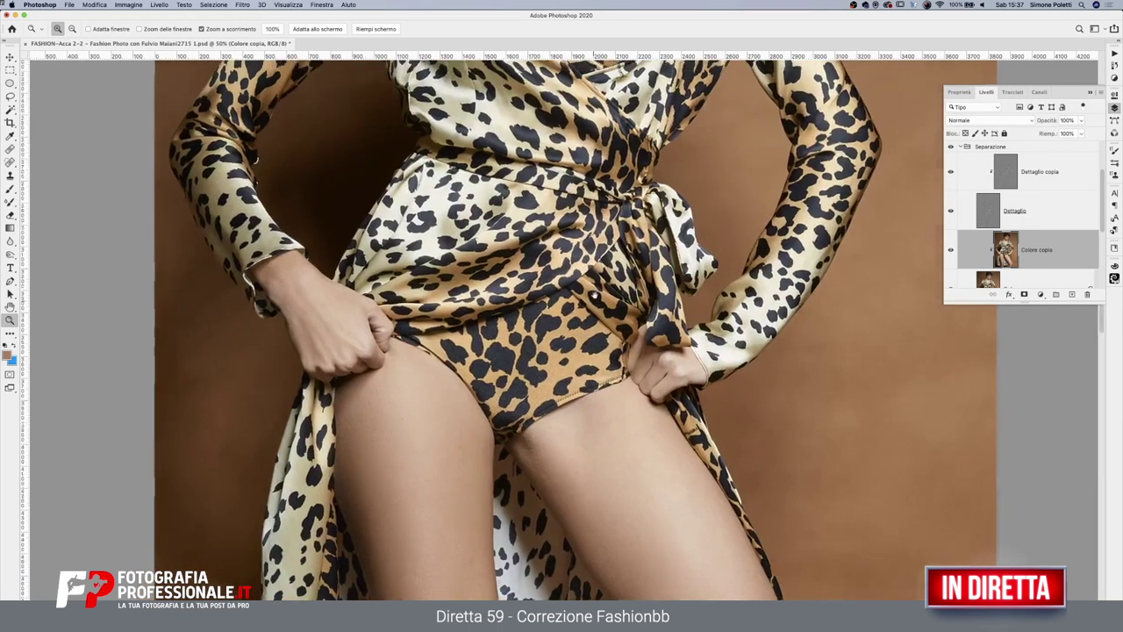
{"action": "scroll", "coordinate": [447, 535], "scroll_direction": "down", "scroll_amount": 3}
{"action": "scroll", "coordinate": [446, 534], "scroll_direction": "left", "scroll_amount": 2}
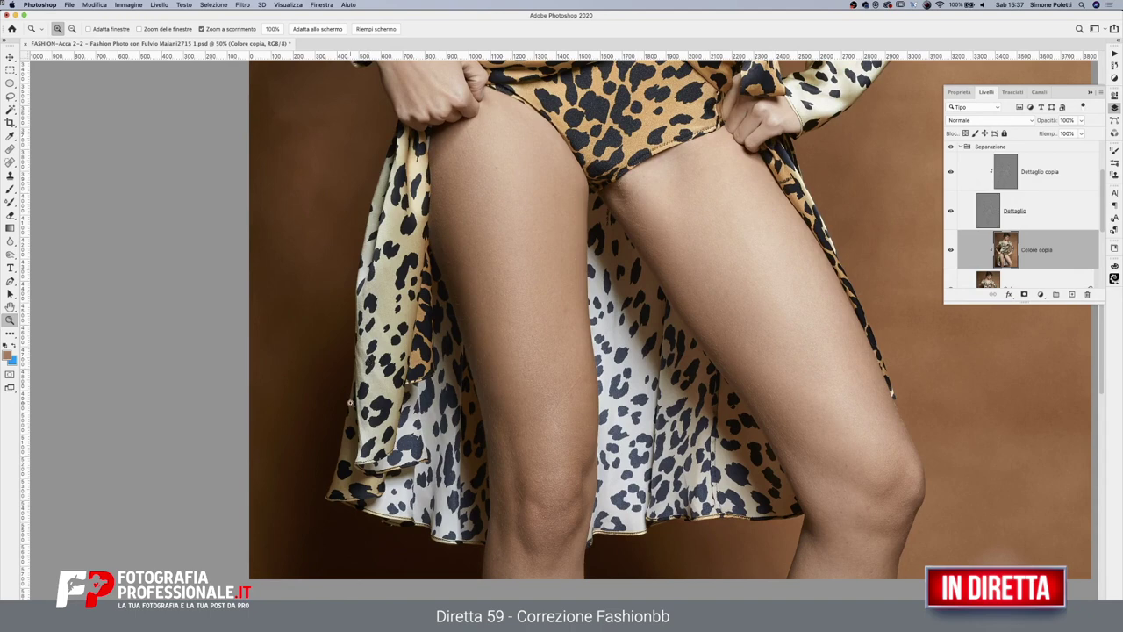
{"action": "scroll", "coordinate": [645, 269], "scroll_direction": "right", "scroll_amount": 2}
{"action": "scroll", "coordinate": [522, 283], "scroll_direction": "up", "scroll_amount": 1}
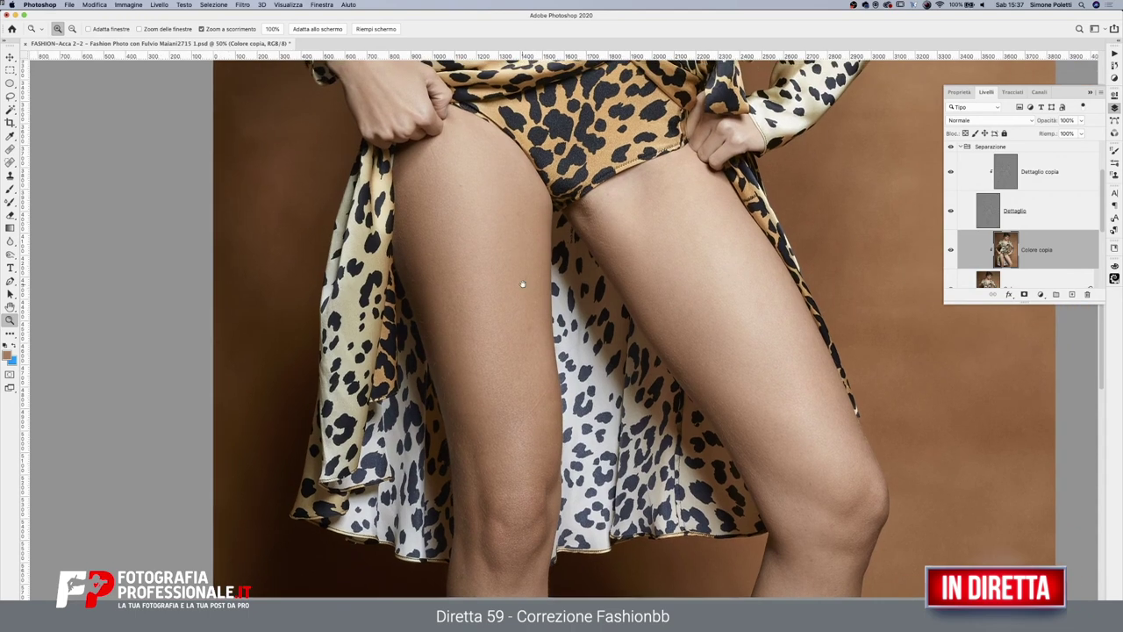
{"action": "scroll", "coordinate": [733, 235], "scroll_direction": "up", "scroll_amount": 3}
{"action": "scroll", "coordinate": [733, 235], "scroll_direction": "up", "scroll_amount": 2}
{"action": "scroll", "coordinate": [732, 235], "scroll_direction": "up", "scroll_amount": 2}
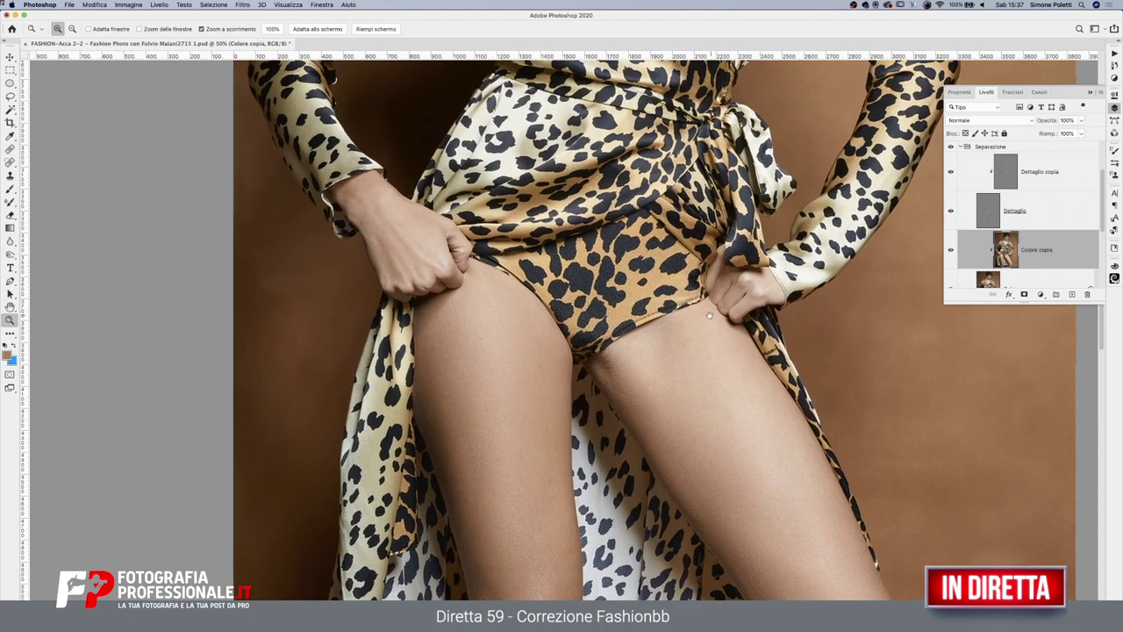
{"action": "scroll", "coordinate": [732, 235], "scroll_direction": "up", "scroll_amount": 3}
{"action": "scroll", "coordinate": [732, 235], "scroll_direction": "left", "scroll_amount": 2}
{"action": "scroll", "coordinate": [733, 235], "scroll_direction": "up", "scroll_amount": 2}
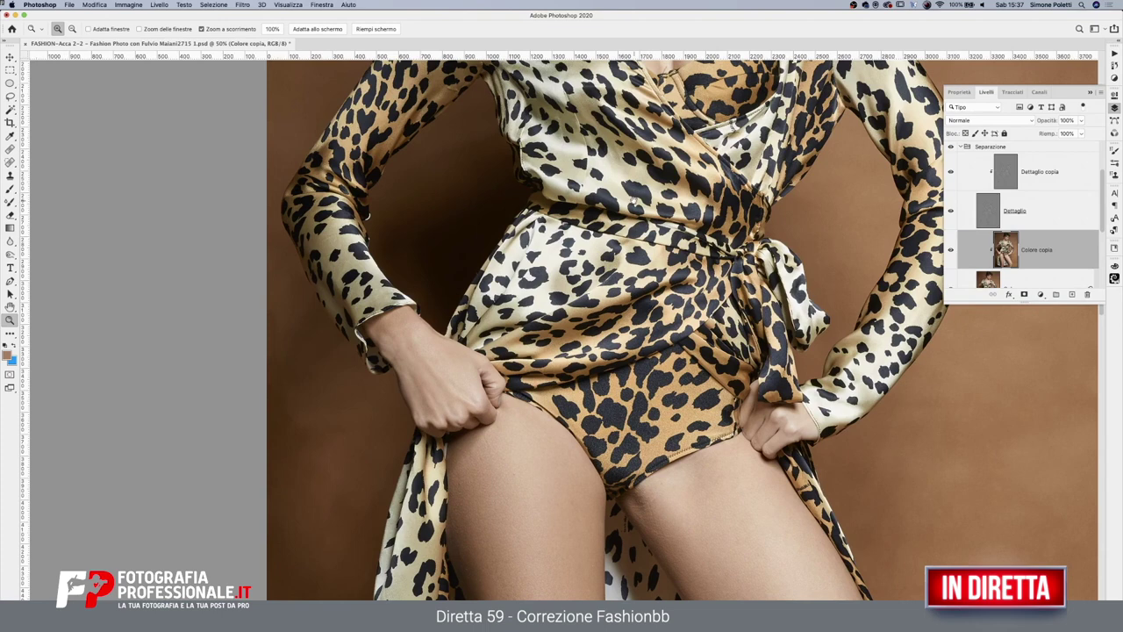
{"action": "scroll", "coordinate": [644, 409], "scroll_direction": "up", "scroll_amount": 4}
{"action": "scroll", "coordinate": [644, 410], "scroll_direction": "up", "scroll_amount": 10}
{"action": "scroll", "coordinate": [644, 409], "scroll_direction": "up", "scroll_amount": 2}
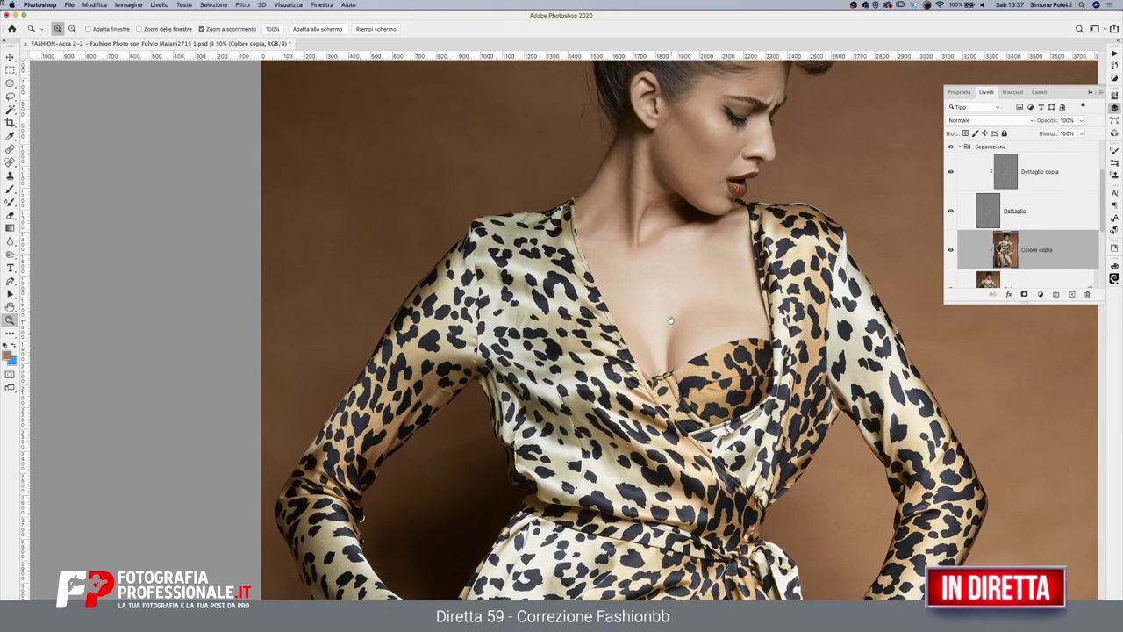
{"action": "scroll", "coordinate": [644, 410], "scroll_direction": "up", "scroll_amount": 3}
{"action": "scroll", "coordinate": [644, 409], "scroll_direction": "right", "scroll_amount": 2}
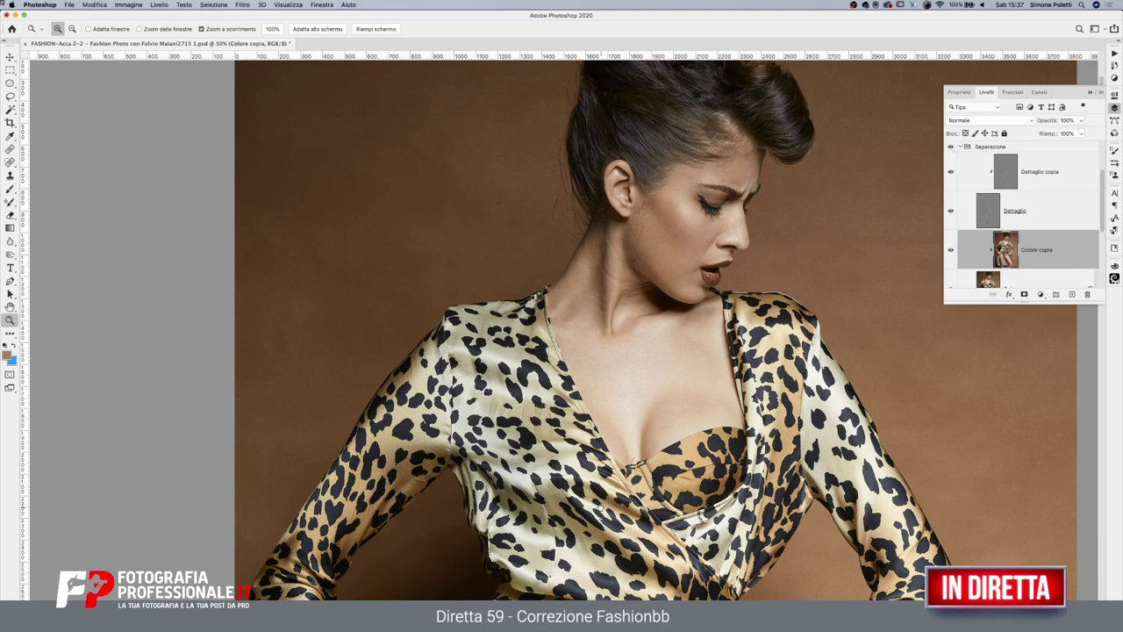
{"action": "scroll", "coordinate": [644, 409], "scroll_direction": "down", "scroll_amount": 10}
{"action": "scroll", "coordinate": [644, 410], "scroll_direction": "left", "scroll_amount": 2}
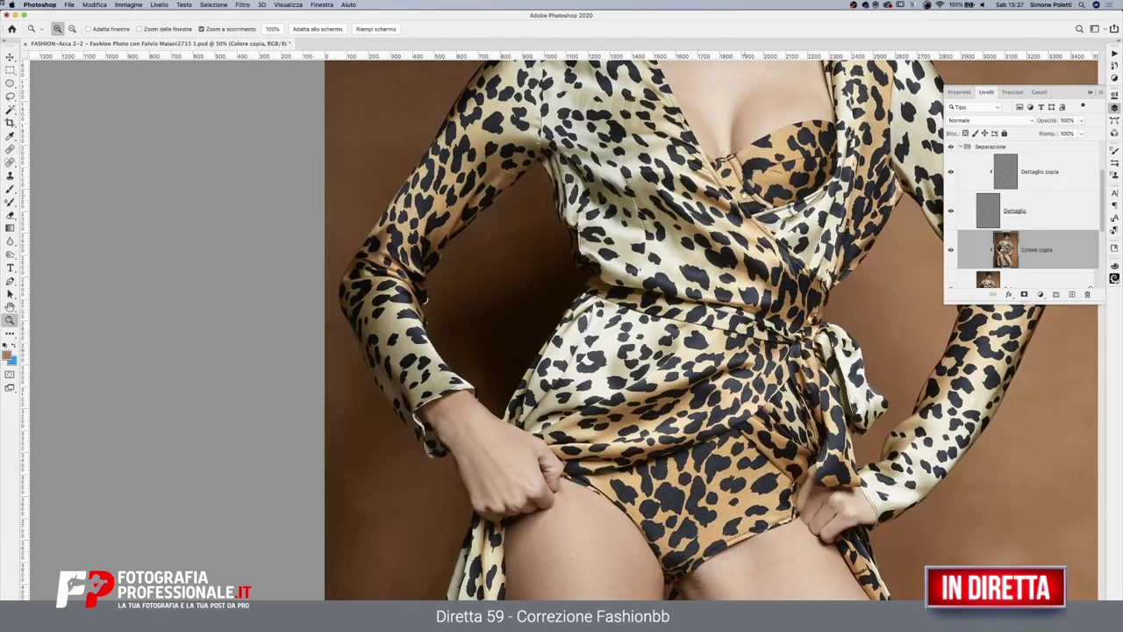
{"action": "left_click", "coordinate": [963, 147]}
{"action": "left_click", "coordinate": [727, 369], "text": "alt"}
{"action": "left_click", "coordinate": [780, 325], "text": "alt"}
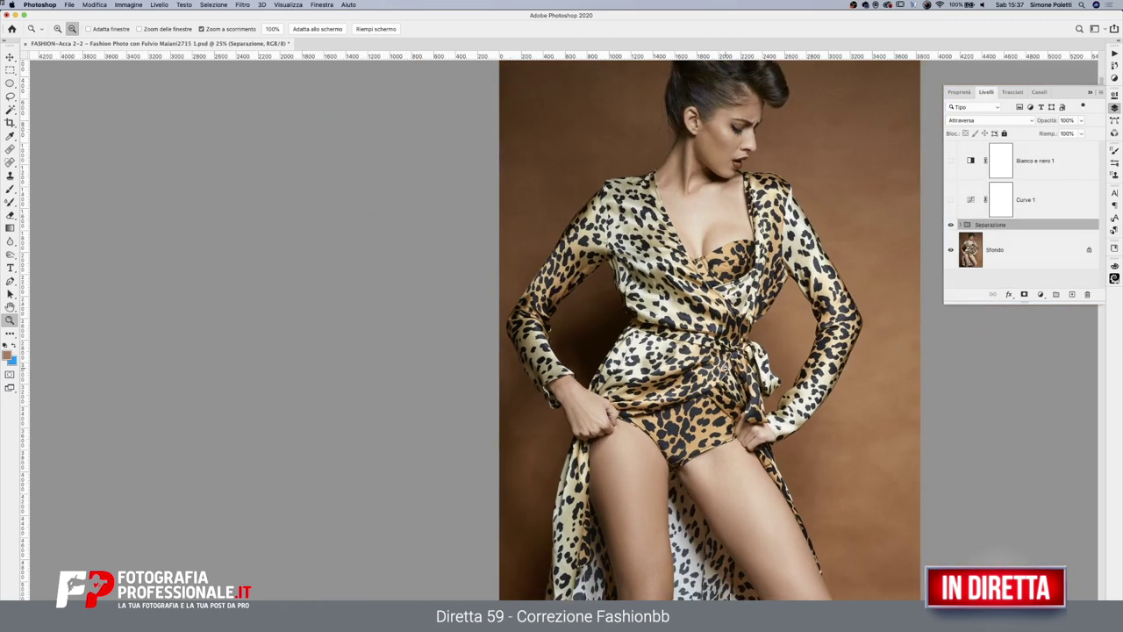
{"action": "left_click", "coordinate": [833, 280], "text": "alt"}
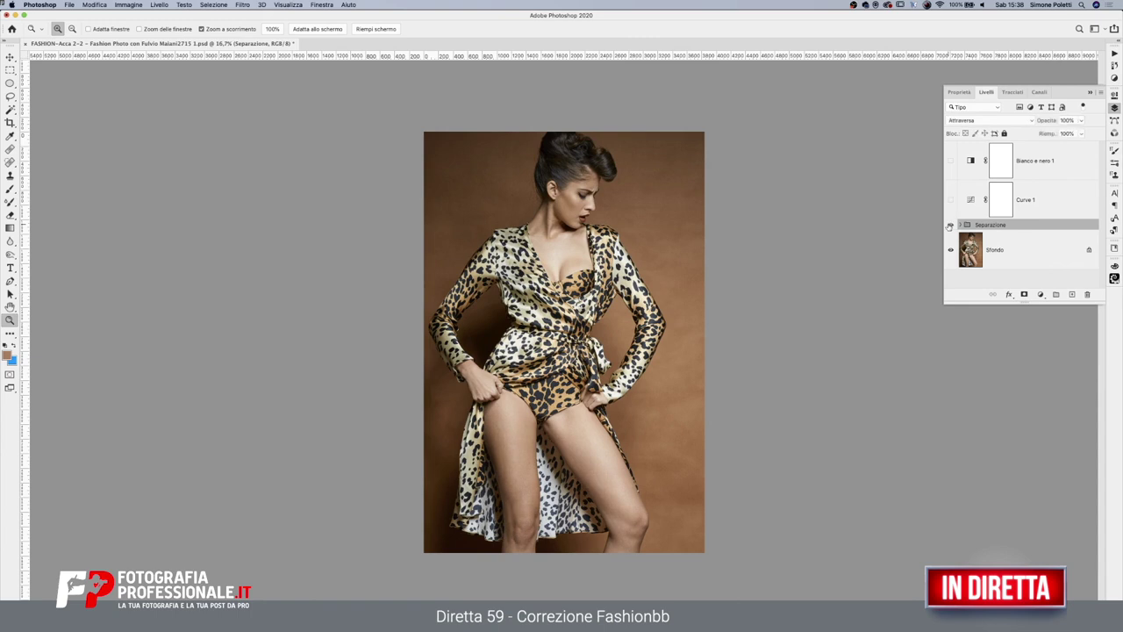
{"action": "left_click", "coordinate": [949, 225]}
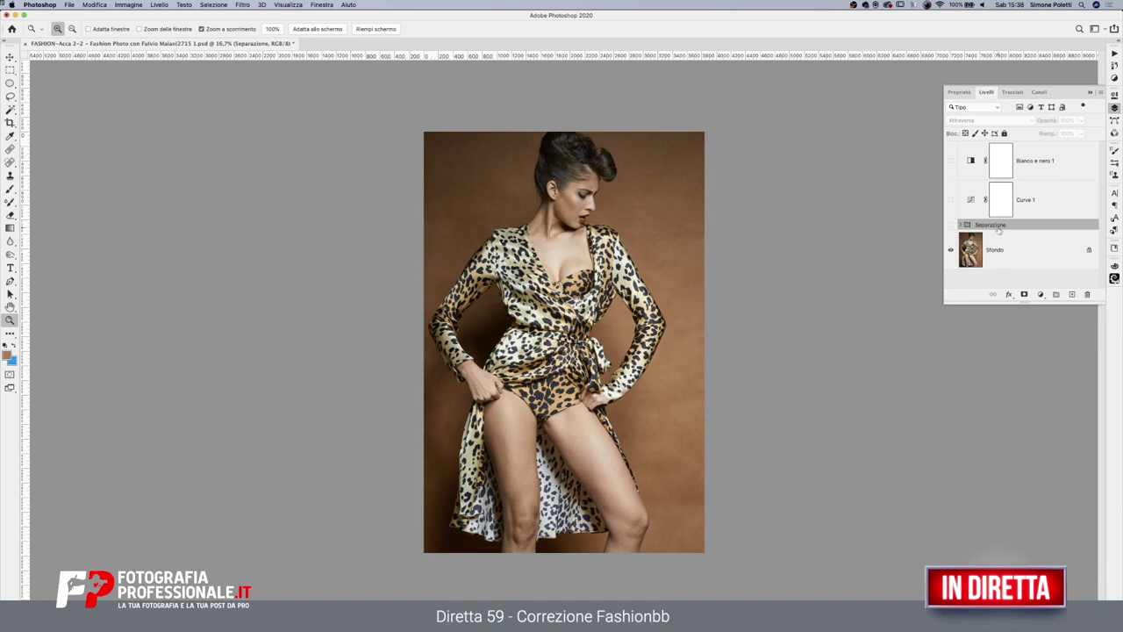
{"action": "left_click", "coordinate": [951, 226]}
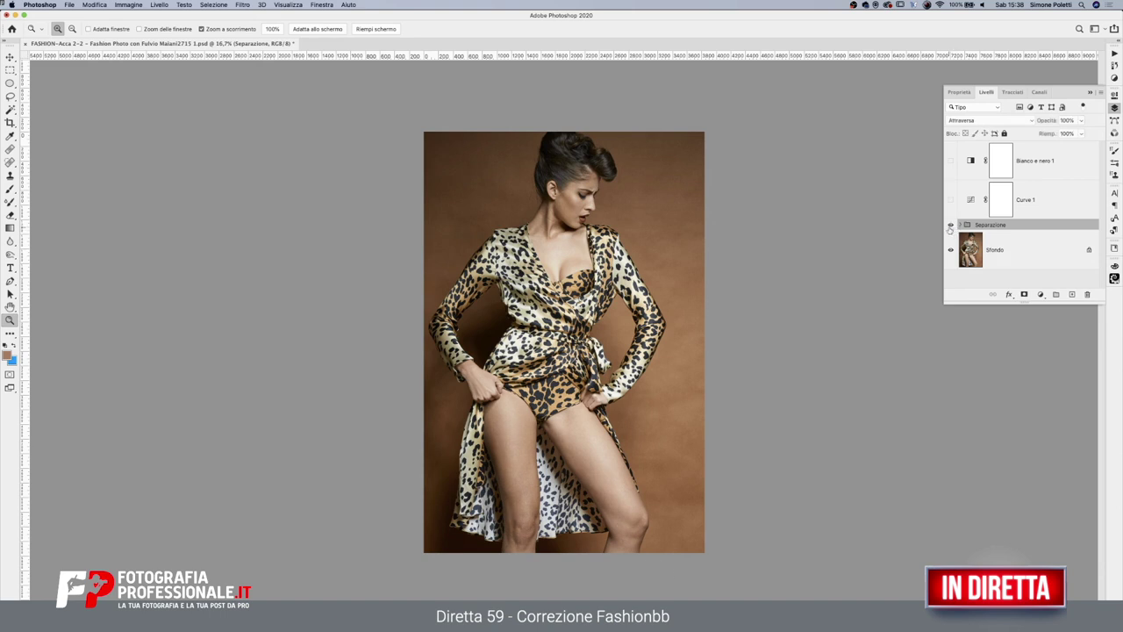
{"action": "left_click", "coordinate": [951, 225]}
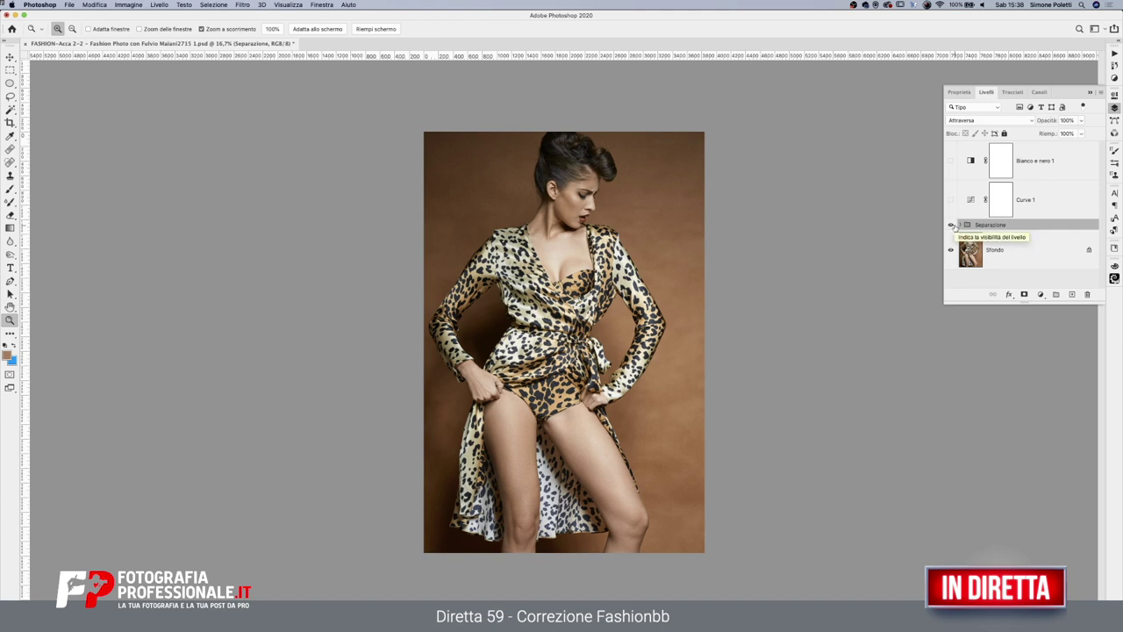
{"action": "left_click", "coordinate": [950, 225]}
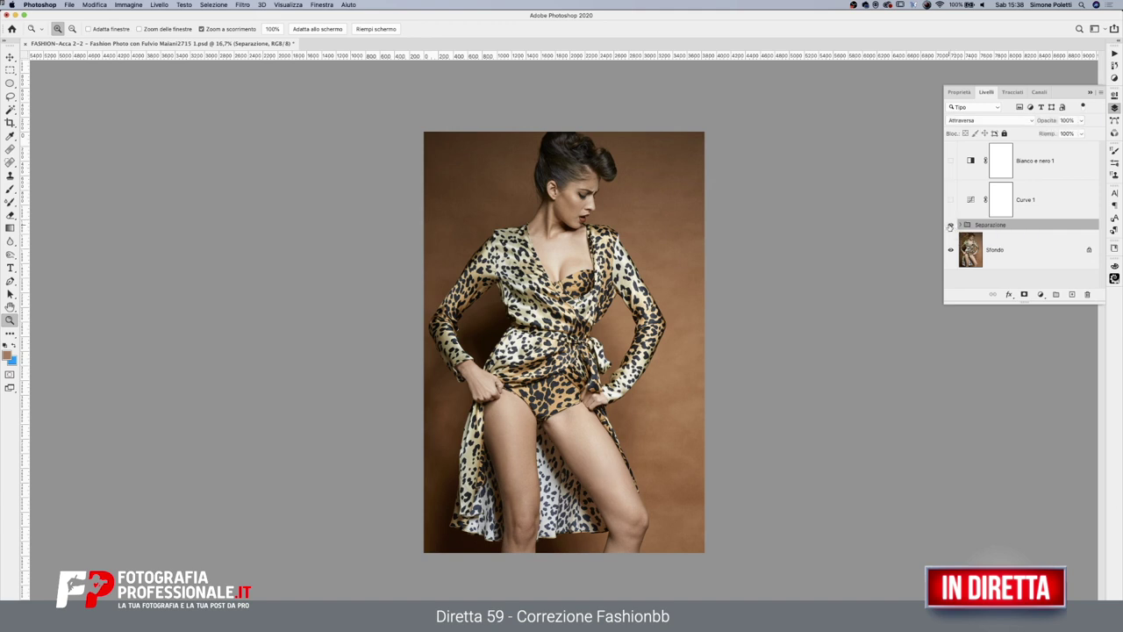
{"action": "left_click", "coordinate": [951, 225]}
{"action": "left_click", "coordinate": [950, 225]}
{"action": "left_click", "coordinate": [950, 225]}
{"action": "left_click", "coordinate": [960, 225]}
Select the Colore copia layer and zoom in on the model's arm and torso
{"action": "left_click_drag", "start_coordinate": [1103, 192], "coordinate": [1104, 231]}
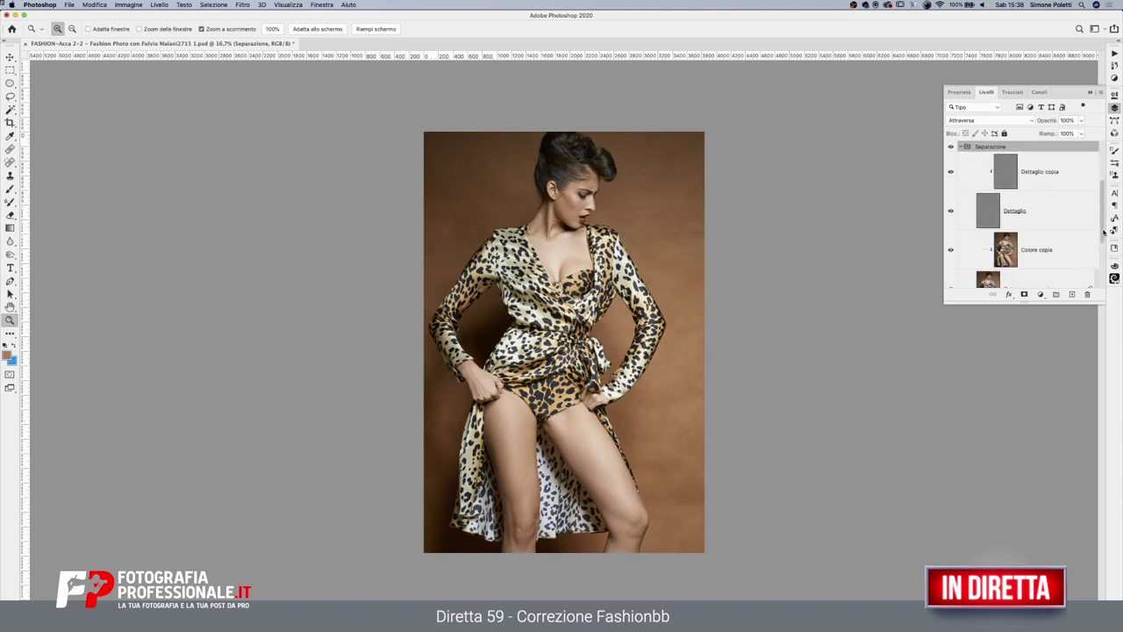
{"action": "left_click", "coordinate": [1005, 249]}
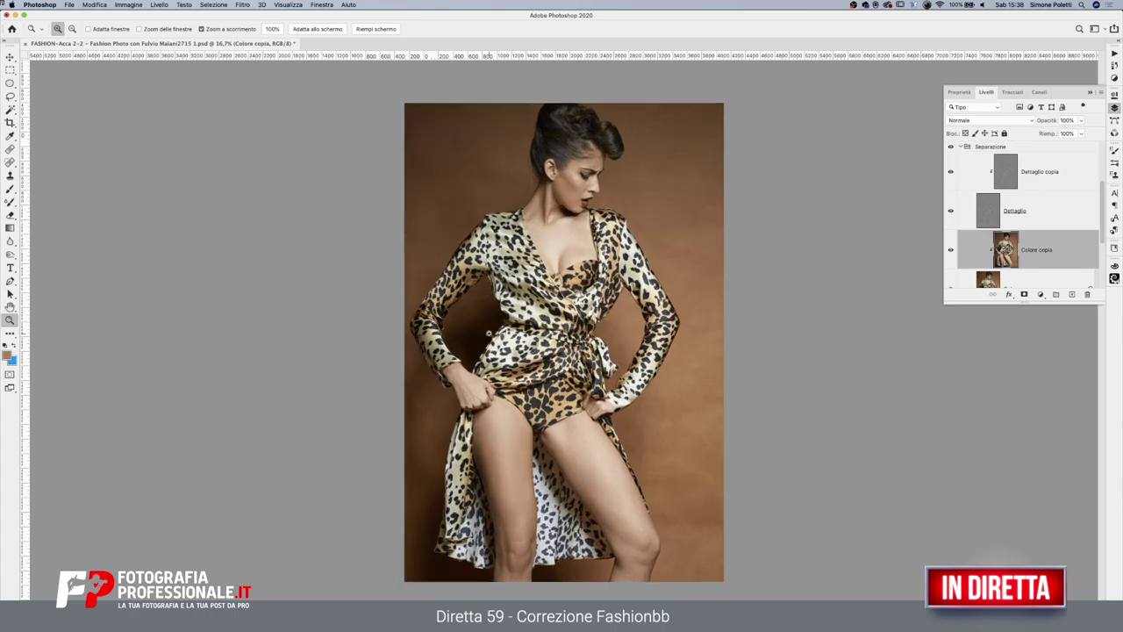
{"action": "left_click_drag", "start_coordinate": [478, 350], "coordinate": [723, 353]}
{"action": "scroll", "coordinate": [562, 325], "scroll_direction": "down", "scroll_amount": 5}
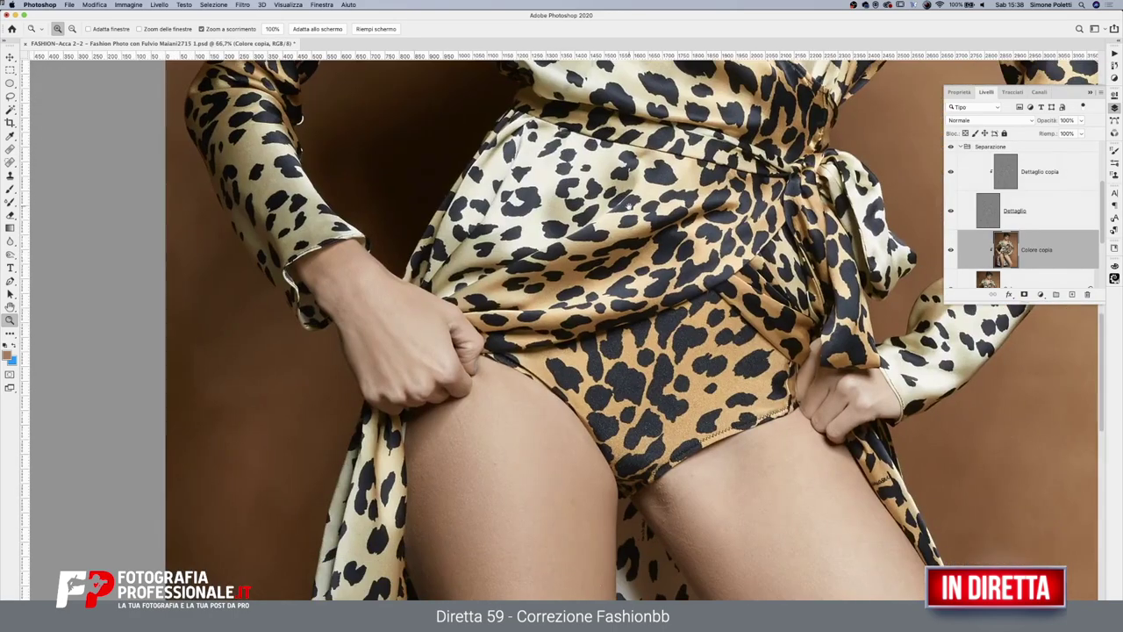
{"action": "scroll", "coordinate": [562, 324], "scroll_direction": "up", "scroll_amount": 5}
Zoom closer on the dress fabric, hide the Dettaglio layers, and pick the Mixer Brush
{"action": "scroll", "coordinate": [561, 325], "scroll_direction": "down", "scroll_amount": 5}
{"action": "scroll", "coordinate": [561, 324], "scroll_direction": "down", "scroll_amount": 5}
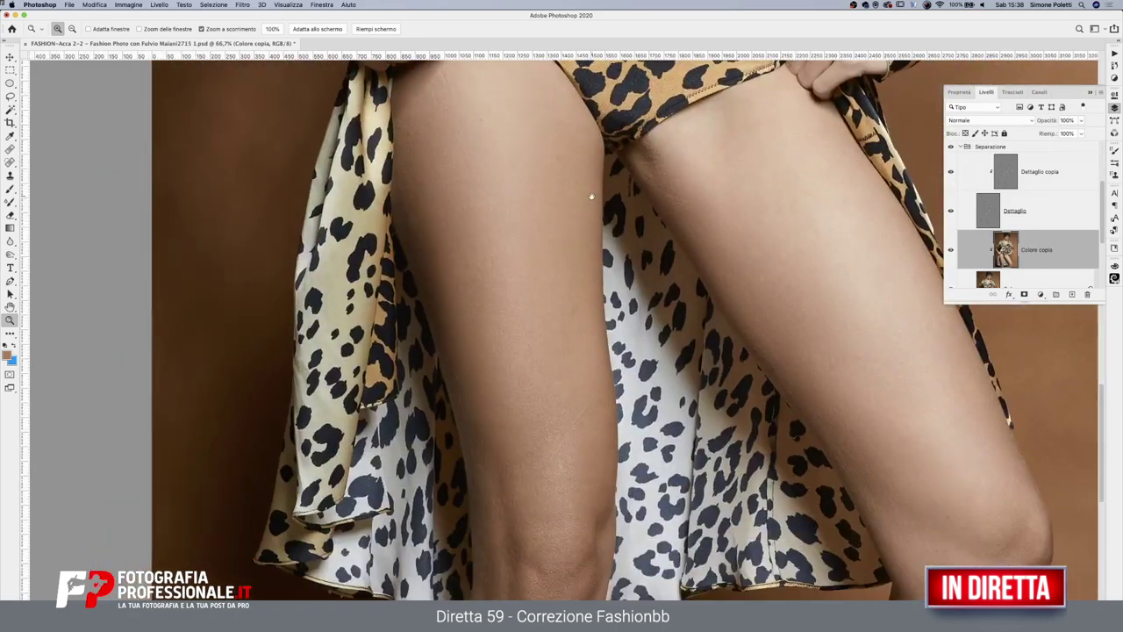
{"action": "scroll", "coordinate": [562, 324], "scroll_direction": "down", "scroll_amount": 3}
{"action": "left_click", "coordinate": [498, 316]}
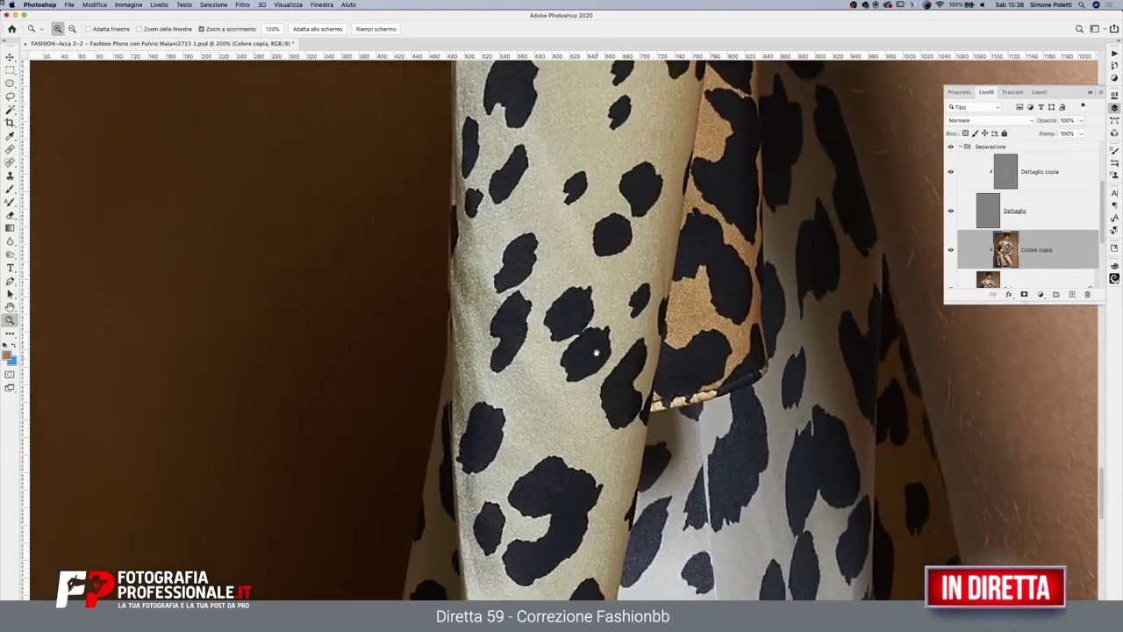
{"action": "left_click", "coordinate": [950, 211]}
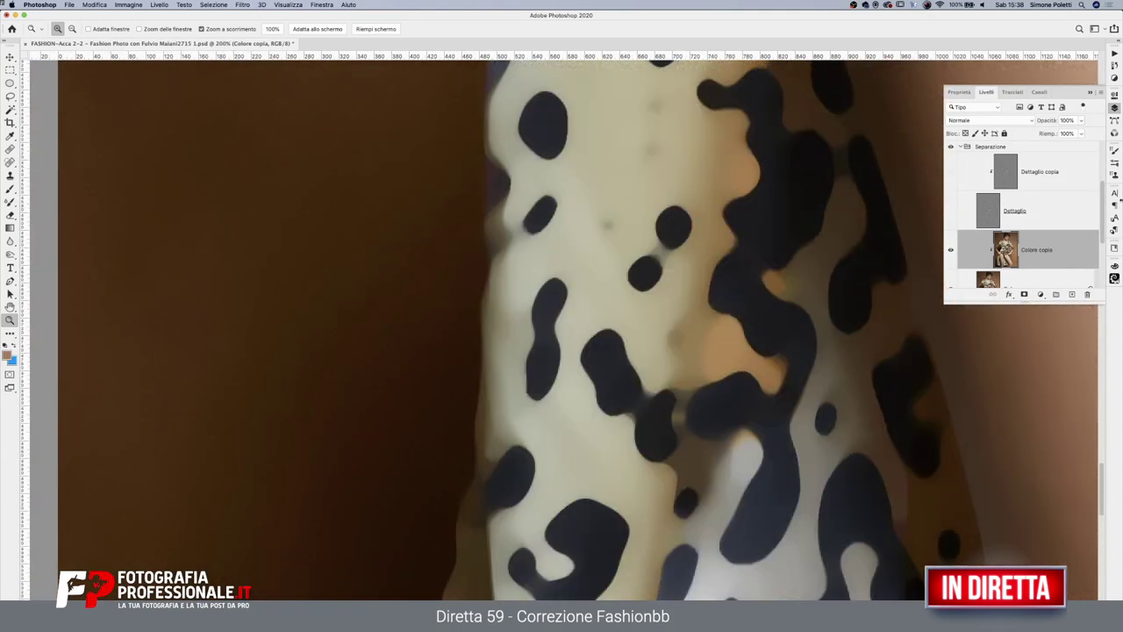
{"action": "left_click", "coordinate": [10, 201]}
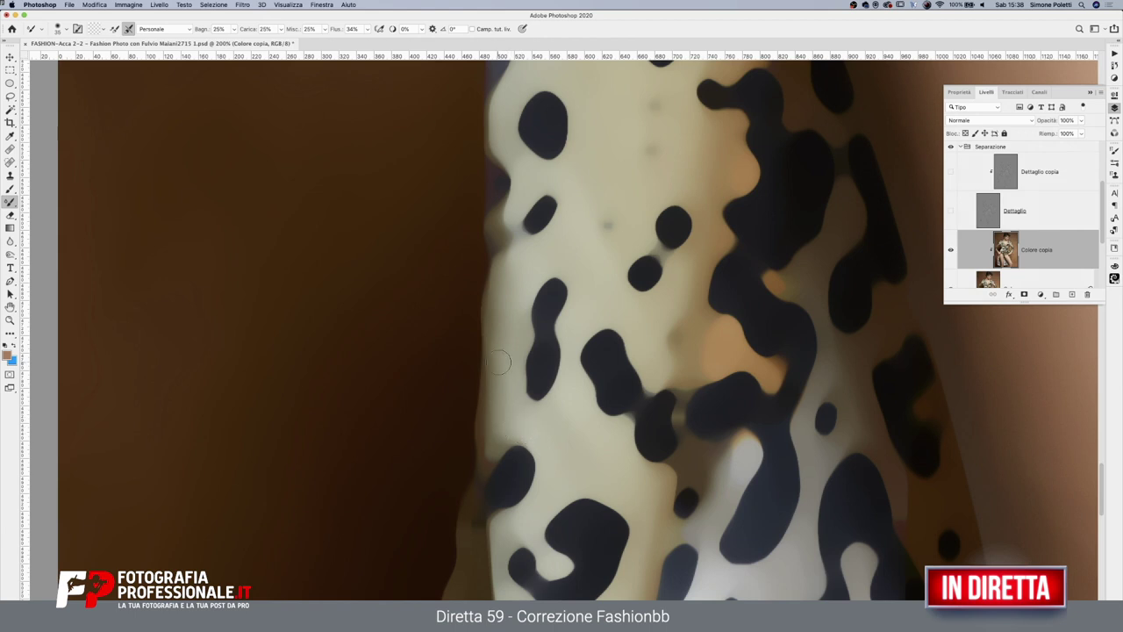
{"action": "left_click_drag", "start_coordinate": [606, 251], "coordinate": [677, 199]}
{"action": "scroll", "coordinate": [677, 200], "scroll_direction": "down", "scroll_amount": 3}
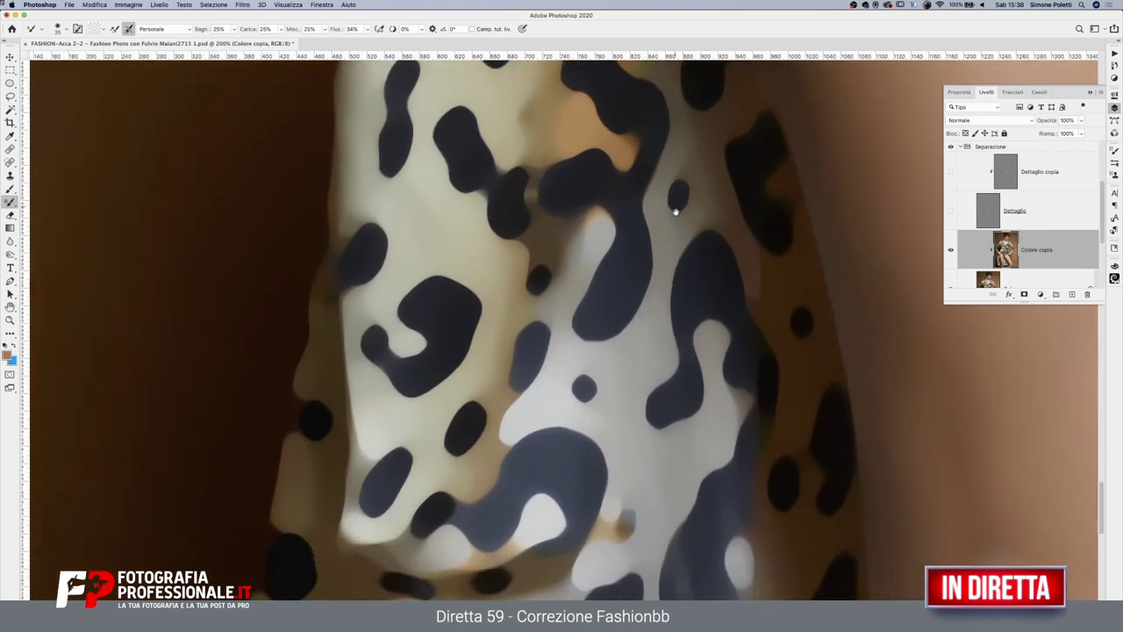
{"action": "scroll", "coordinate": [675, 351], "scroll_direction": "up", "scroll_amount": 3}
{"action": "scroll", "coordinate": [664, 403], "scroll_direction": "up", "scroll_amount": 3}
{"action": "scroll", "coordinate": [651, 382], "scroll_direction": "up", "scroll_amount": 3}
{"action": "scroll", "coordinate": [641, 388], "scroll_direction": "up", "scroll_amount": 2}
{"action": "scroll", "coordinate": [638, 398], "scroll_direction": "down", "scroll_amount": 3}
{"action": "scroll", "coordinate": [594, 218], "scroll_direction": "down", "scroll_amount": 3}
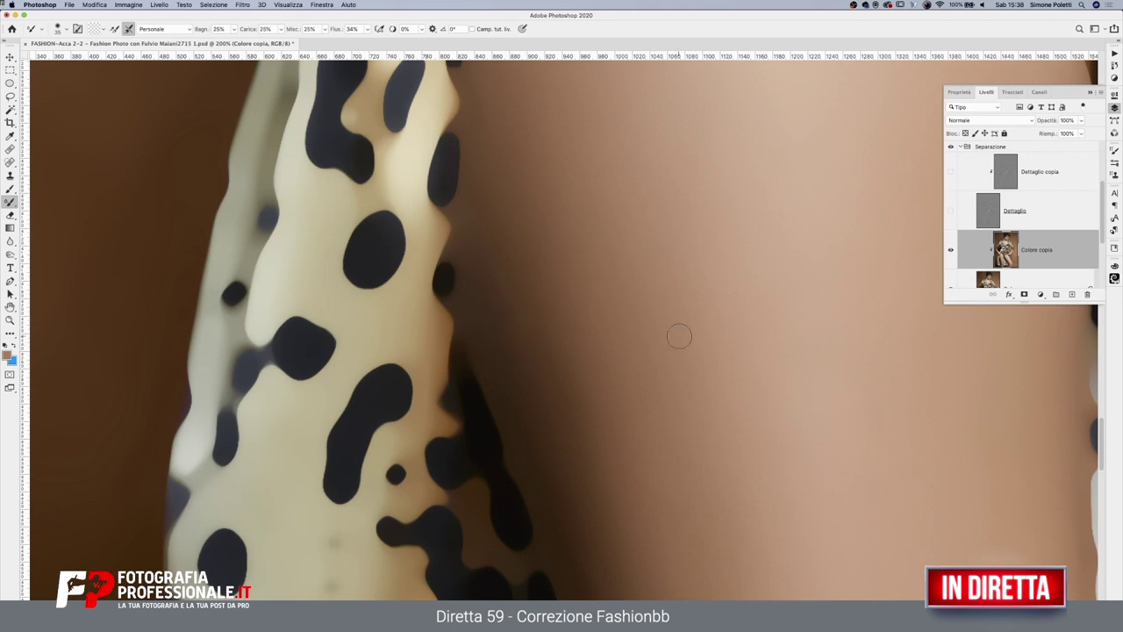
{"action": "scroll", "coordinate": [667, 326], "scroll_direction": "up", "scroll_amount": 3}
{"action": "scroll", "coordinate": [667, 327], "scroll_direction": "right", "scroll_amount": 3}
{"action": "scroll", "coordinate": [651, 316], "scroll_direction": "right", "scroll_amount": 5}
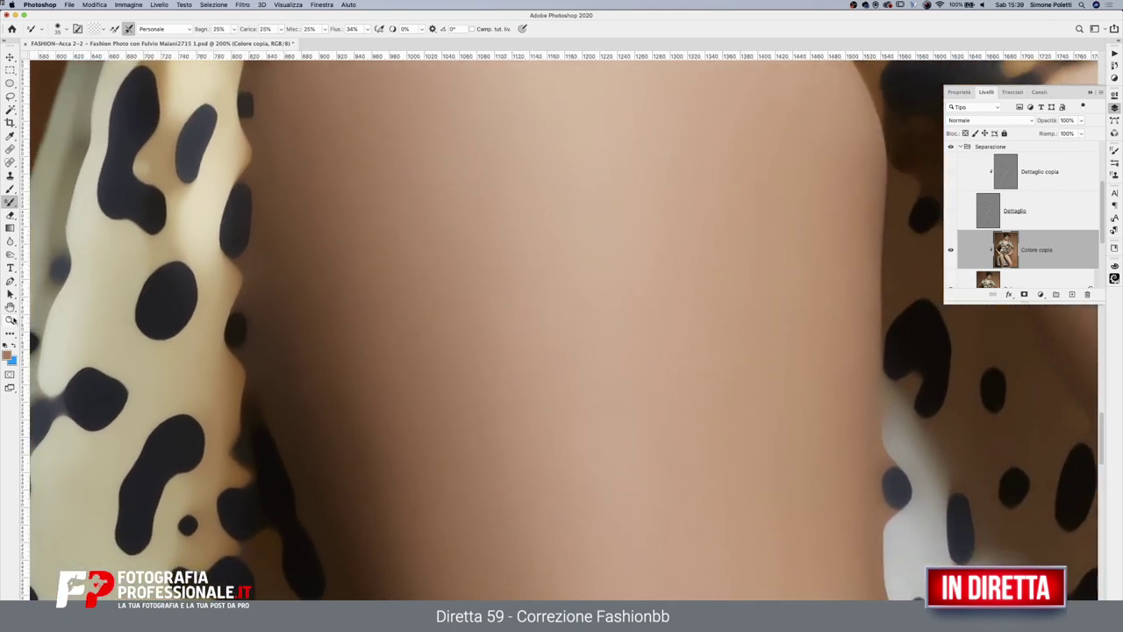
{"action": "key", "text": "z"}
{"action": "left_click", "coordinate": [582, 251], "text": "alt"}
{"action": "scroll", "coordinate": [599, 238], "scroll_direction": "up", "scroll_amount": 3}
{"action": "scroll", "coordinate": [599, 239], "scroll_direction": "right", "scroll_amount": 2}
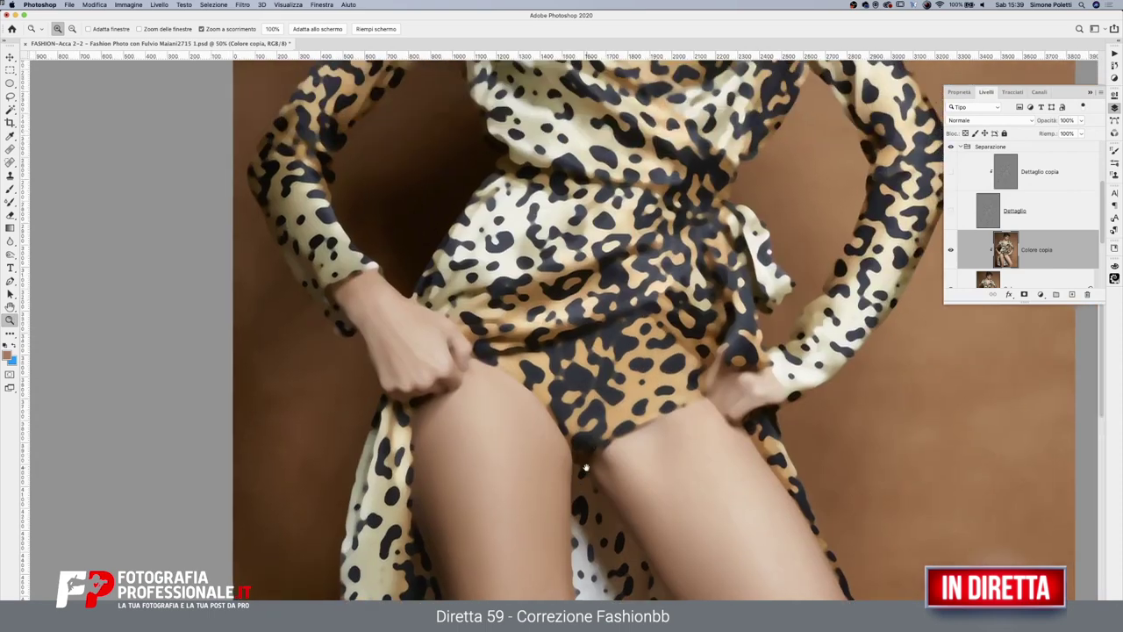
{"action": "scroll", "coordinate": [588, 351], "scroll_direction": "up", "scroll_amount": 3}
{"action": "scroll", "coordinate": [583, 421], "scroll_direction": "up", "scroll_amount": 3}
{"action": "scroll", "coordinate": [579, 462], "scroll_direction": "up", "scroll_amount": 2}
{"action": "left_click", "coordinate": [580, 462], "text": "alt"}
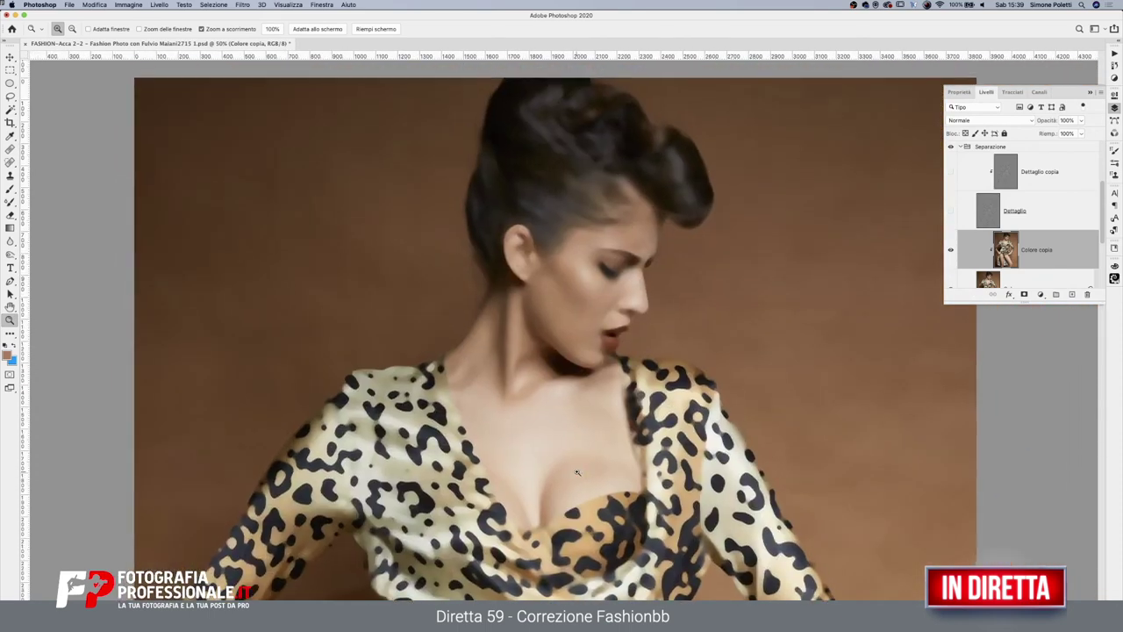
{"action": "left_click", "coordinate": [545, 432], "text": "alt"}
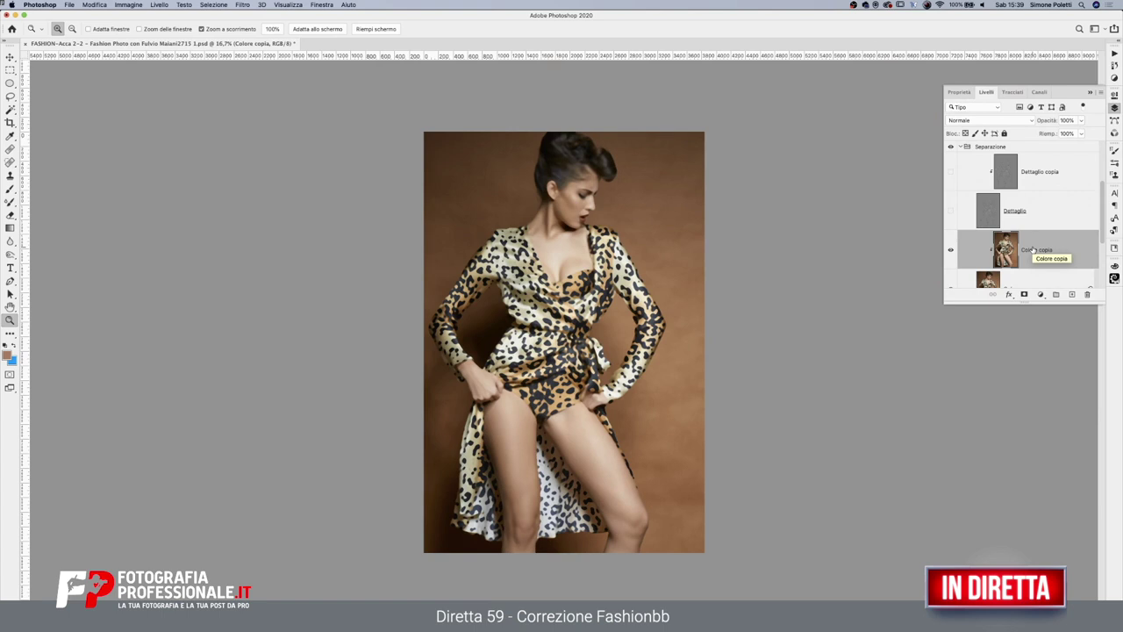
Duplicate the Colore copia layer, clip it to the layer below, and name it Fondo
{"action": "key", "text": "ctrl+j"}
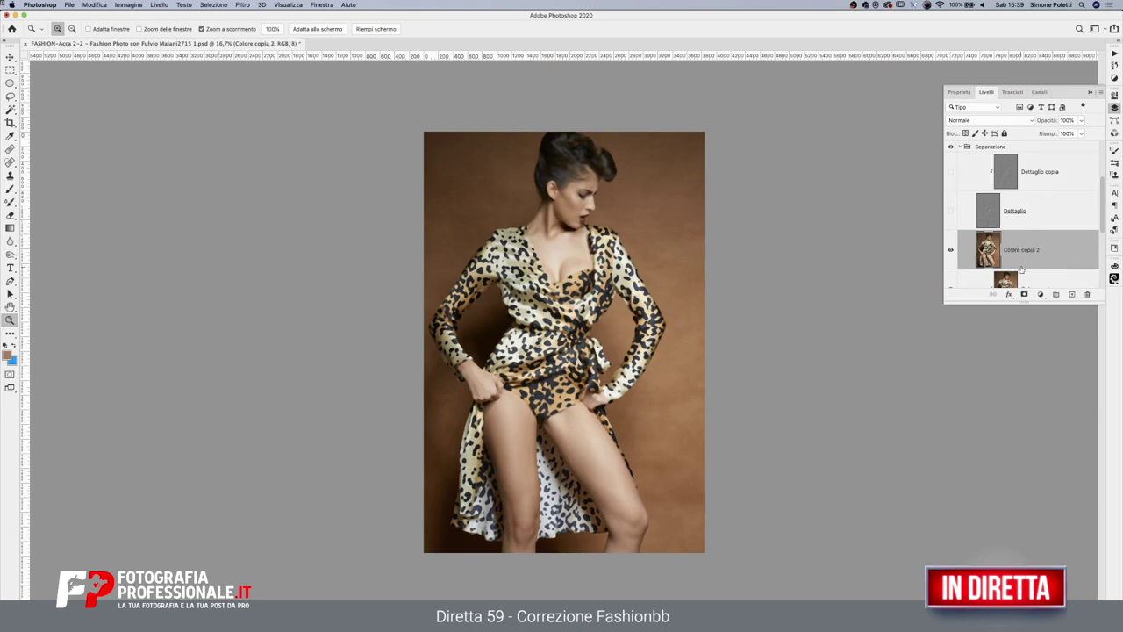
{"action": "left_click", "coordinate": [1020, 269], "text": "alt"}
{"action": "type", "text": "c"}
{"action": "key", "text": "Return"}
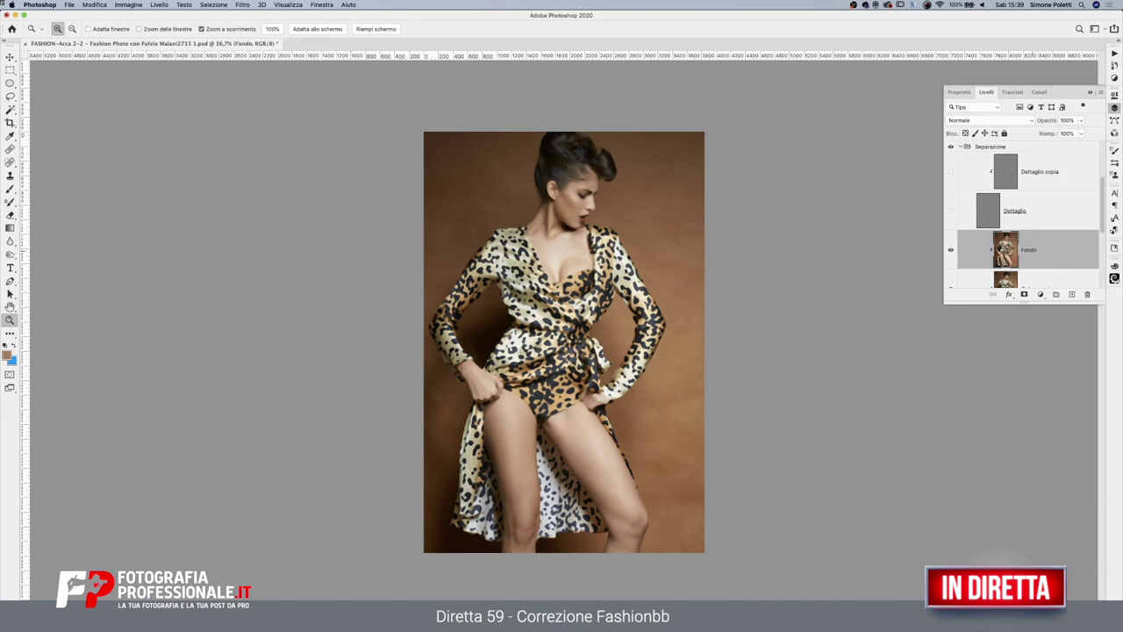
Zoom in and back out on the model to inspect the photo
{"action": "left_click", "coordinate": [655, 218]}
{"action": "left_click", "coordinate": [594, 393]}
{"action": "scroll", "coordinate": [654, 225], "scroll_direction": "down", "scroll_amount": 3}
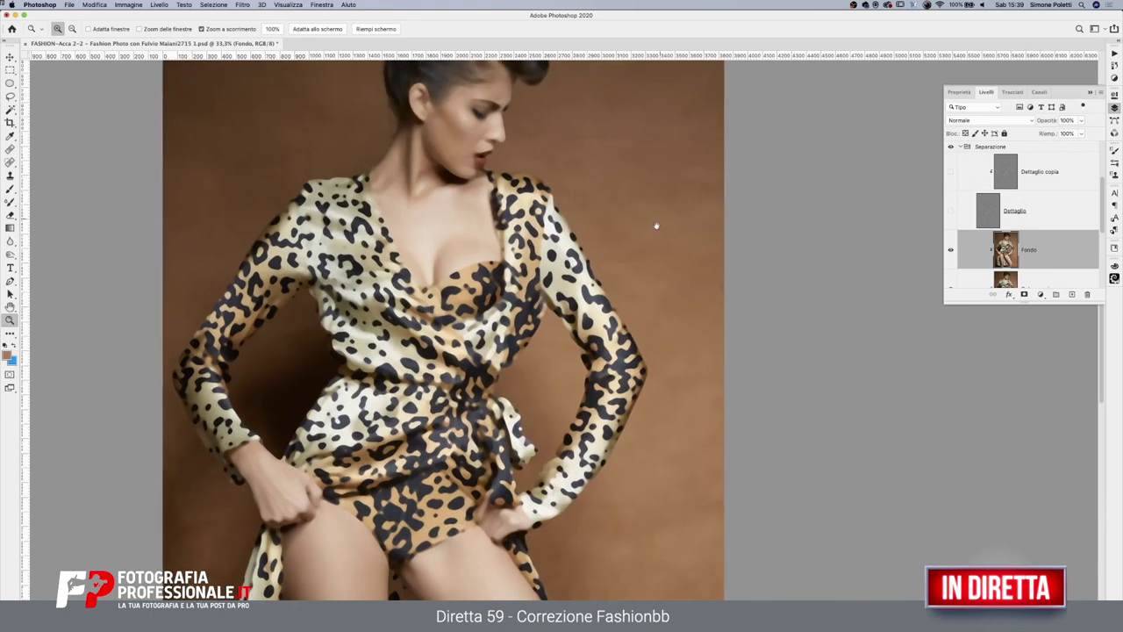
{"action": "scroll", "coordinate": [659, 428], "scroll_direction": "down", "scroll_amount": 5}
{"action": "scroll", "coordinate": [672, 314], "scroll_direction": "down", "scroll_amount": 3}
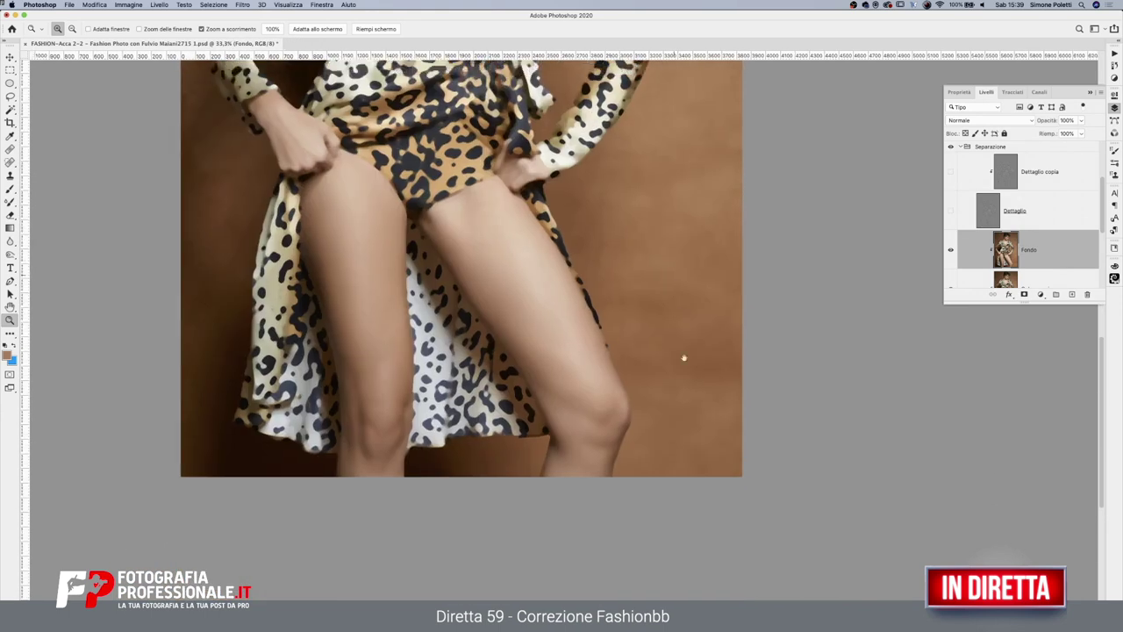
{"action": "scroll", "coordinate": [682, 357], "scroll_direction": "up", "scroll_amount": 10}
{"action": "scroll", "coordinate": [684, 315], "scroll_direction": "left", "scroll_amount": 2}
{"action": "scroll", "coordinate": [684, 314], "scroll_direction": "up", "scroll_amount": 2}
{"action": "scroll", "coordinate": [670, 391], "scroll_direction": "right", "scroll_amount": 3}
{"action": "scroll", "coordinate": [670, 391], "scroll_direction": "down", "scroll_amount": 5}
{"action": "scroll", "coordinate": [647, 333], "scroll_direction": "down", "scroll_amount": 4}
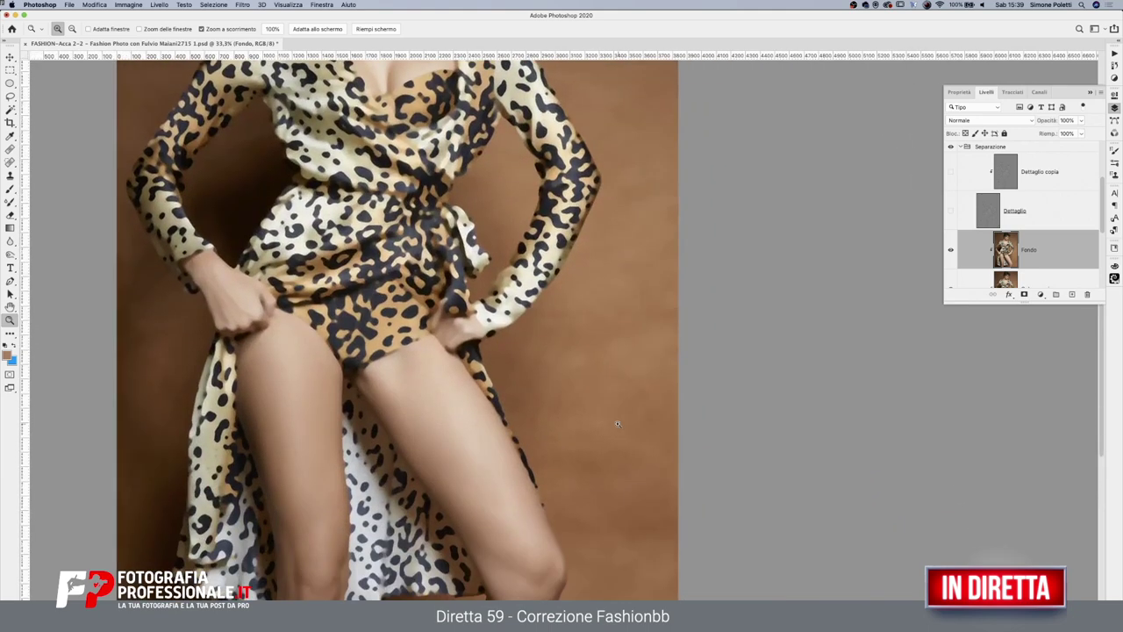
{"action": "scroll", "coordinate": [632, 467], "scroll_direction": "down", "scroll_amount": 2}
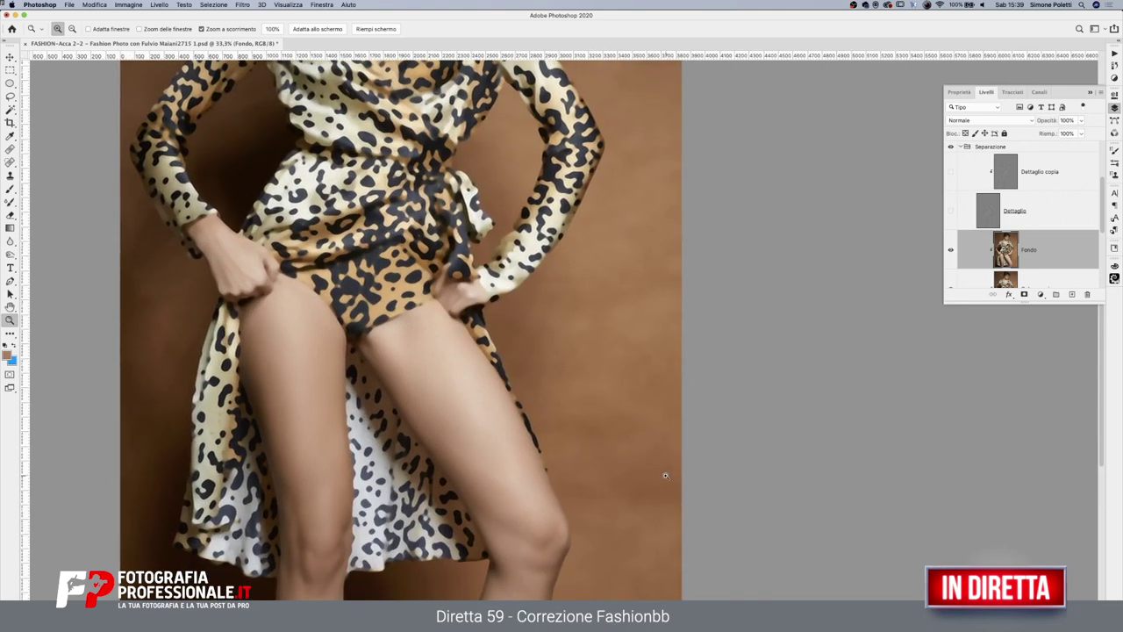
{"action": "left_click", "coordinate": [664, 330]}
{"action": "left_click", "coordinate": [662, 340], "text": "alt"}
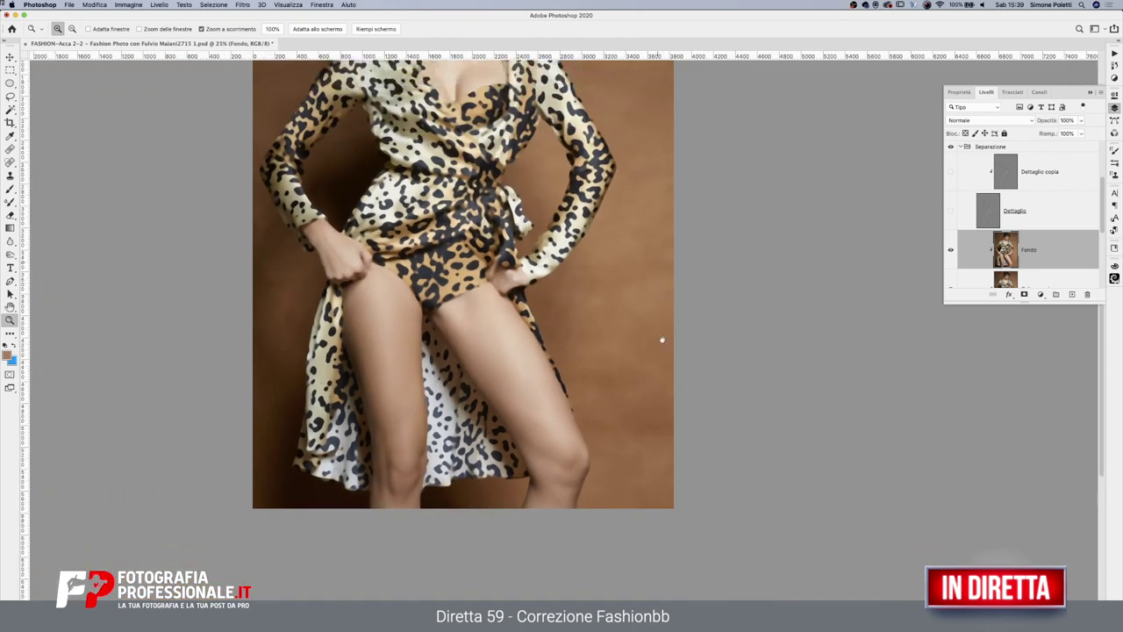
{"action": "scroll", "coordinate": [662, 339], "scroll_direction": "up", "scroll_amount": 5}
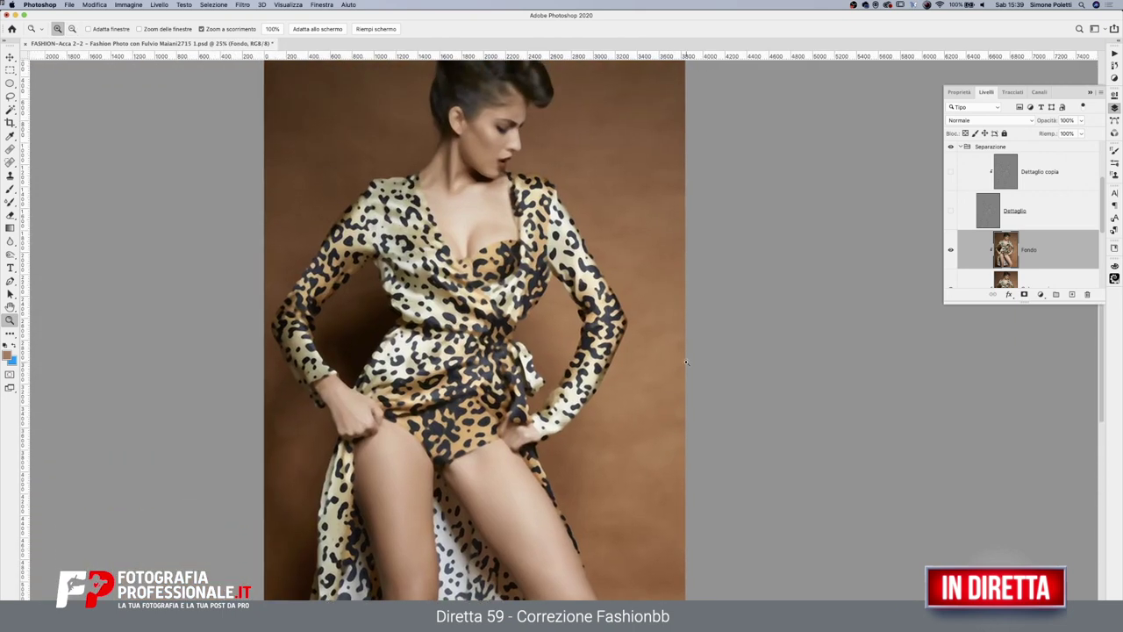
Select the Mixer Brush, enlarge its tip, and set its flow to 40%
{"action": "left_click", "coordinate": [10, 201]}
{"action": "left_click_drag", "start_coordinate": [651, 331], "coordinate": [657, 332]}
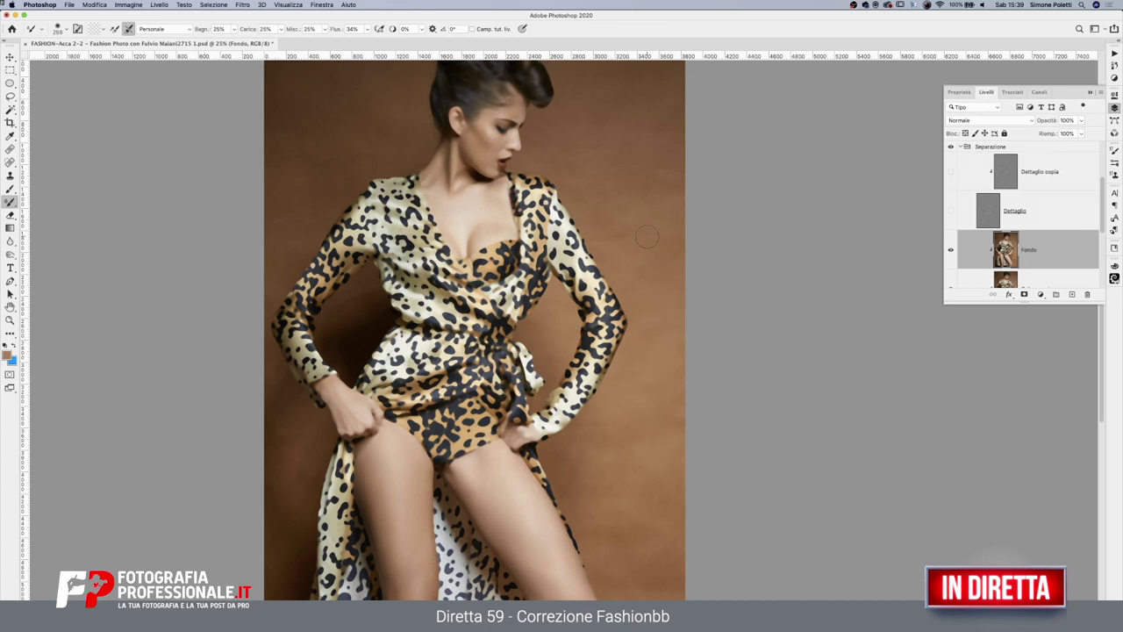
{"action": "left_click", "coordinate": [367, 29]}
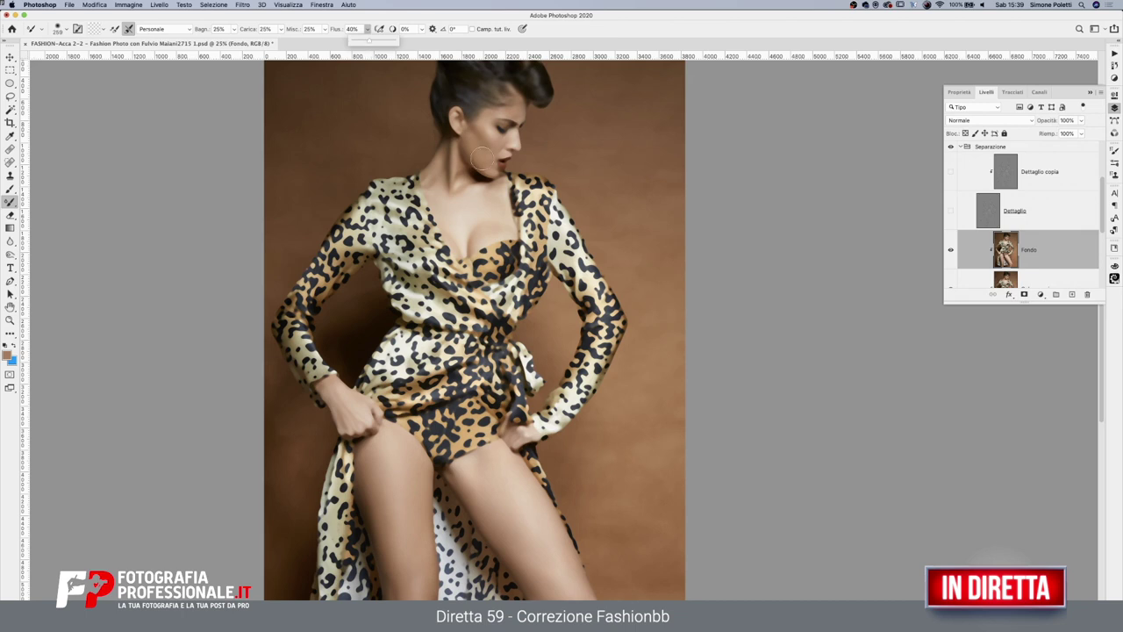
{"action": "left_click", "coordinate": [676, 329]}
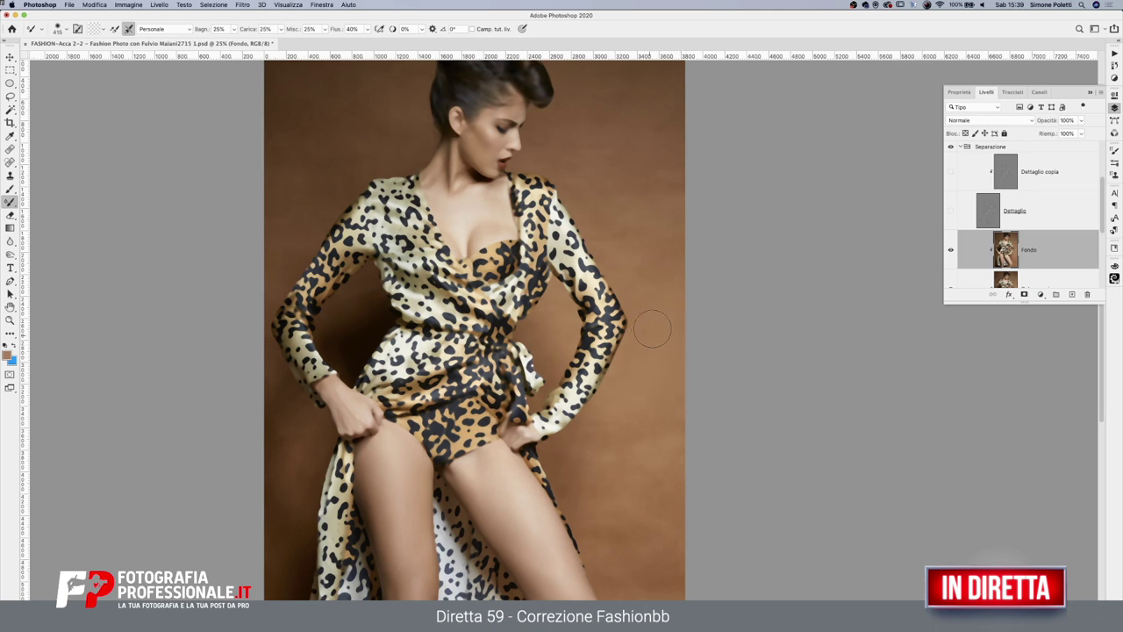
Check the brush presets and resize the Mixer Brush tip, ending around 389 px
{"action": "right_click", "coordinate": [654, 397]}
{"action": "key", "text": "Escape"}
{"action": "left_click_drag", "start_coordinate": [640, 378], "coordinate": [621, 372]}
{"action": "left_click_drag", "start_coordinate": [648, 390], "coordinate": [669, 389]}
{"action": "left_click_drag", "start_coordinate": [603, 426], "coordinate": [587, 426]}
{"action": "left_click_drag", "start_coordinate": [611, 465], "coordinate": [594, 486]}
{"action": "left_click_drag", "start_coordinate": [653, 443], "coordinate": [643, 441]}
{"action": "left_click_drag", "start_coordinate": [644, 491], "coordinate": [618, 487]}
{"action": "scroll", "coordinate": [657, 485], "scroll_direction": "down", "scroll_amount": 3}
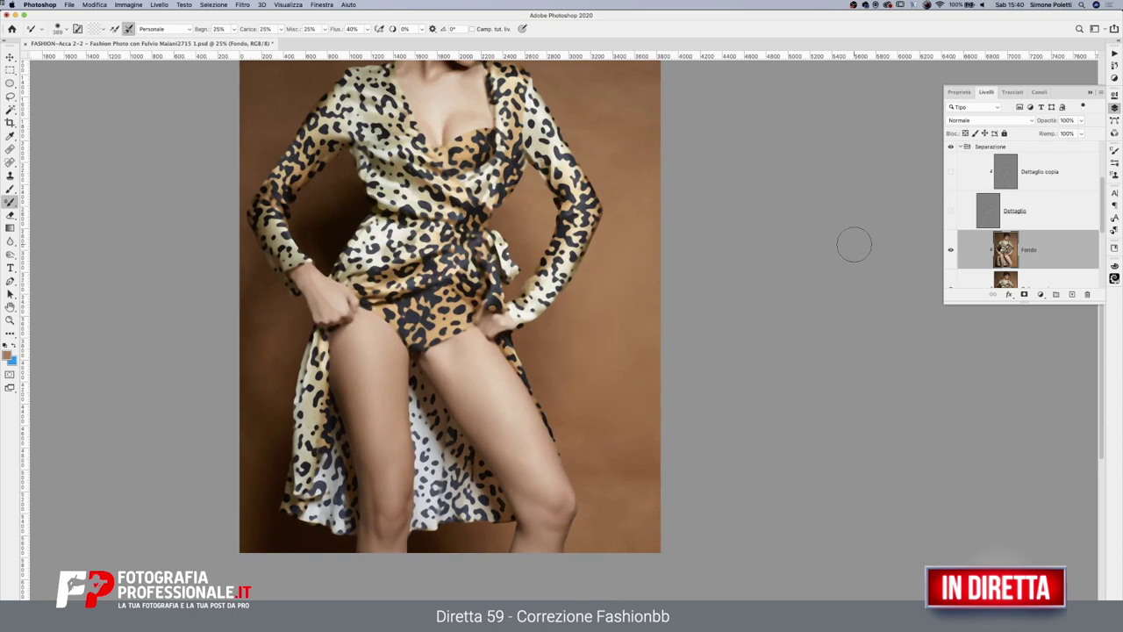
{"action": "left_click", "coordinate": [951, 250]}
{"action": "left_click_drag", "start_coordinate": [645, 439], "coordinate": [633, 452]}
{"action": "left_click_drag", "start_coordinate": [639, 480], "coordinate": [614, 451]}
{"action": "left_click_drag", "start_coordinate": [609, 509], "coordinate": [588, 492]}
{"action": "left_click_drag", "start_coordinate": [632, 442], "coordinate": [604, 494]}
{"action": "left_click_drag", "start_coordinate": [659, 466], "coordinate": [619, 494]}
{"action": "scroll", "coordinate": [627, 394], "scroll_direction": "up", "scroll_amount": 5}
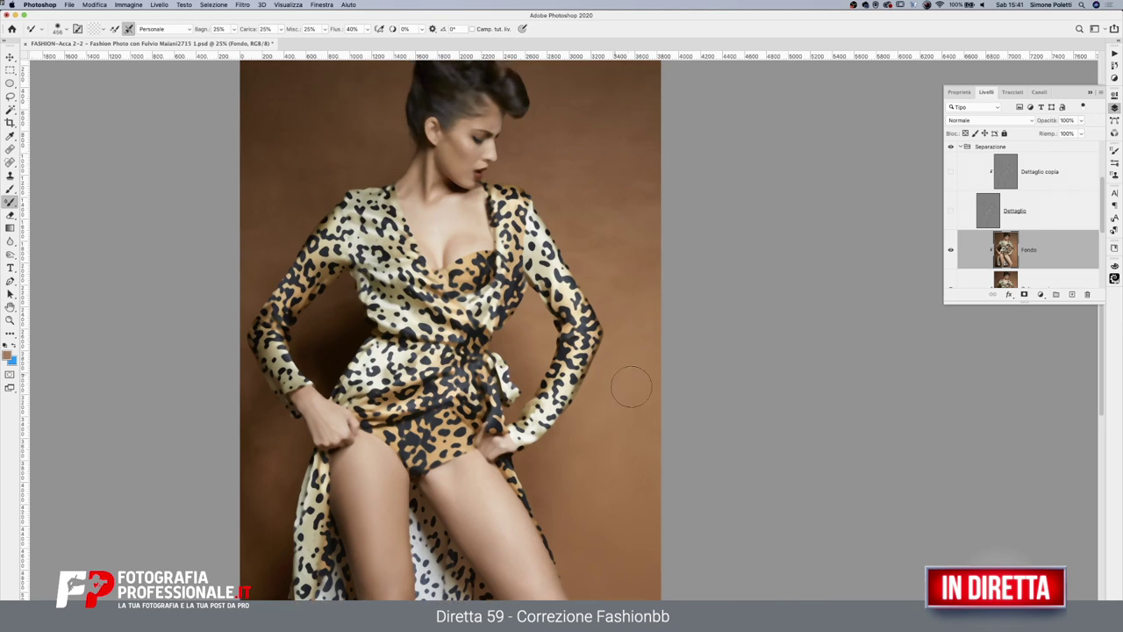
{"action": "left_click", "coordinate": [950, 210]}
{"action": "left_click", "coordinate": [950, 171]}
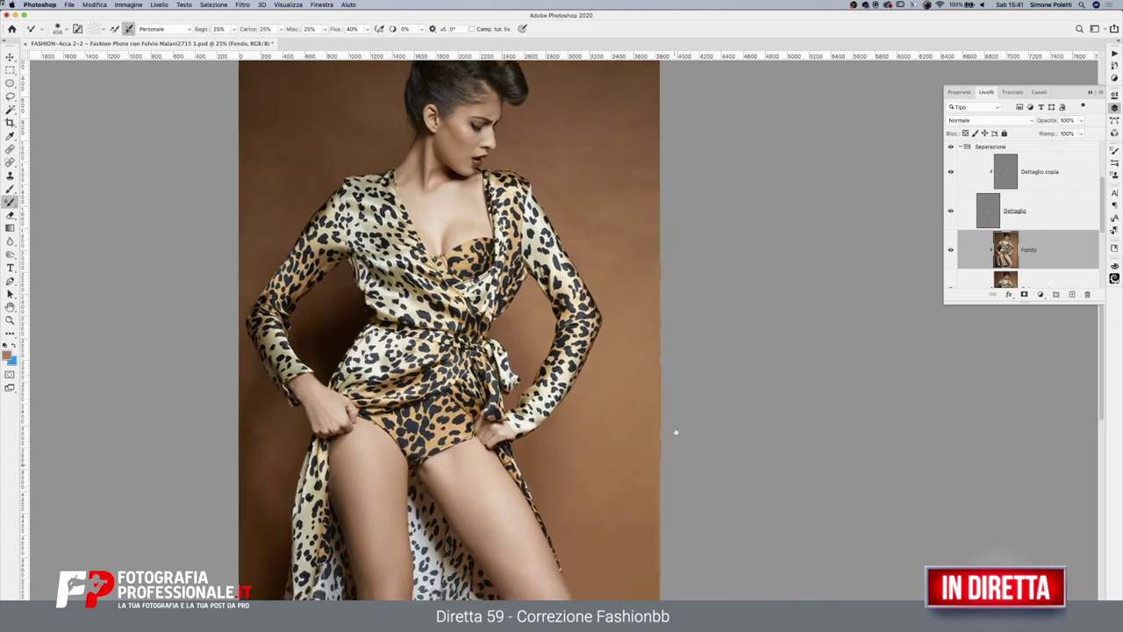
{"action": "scroll", "coordinate": [672, 431], "scroll_direction": "down", "scroll_amount": 8}
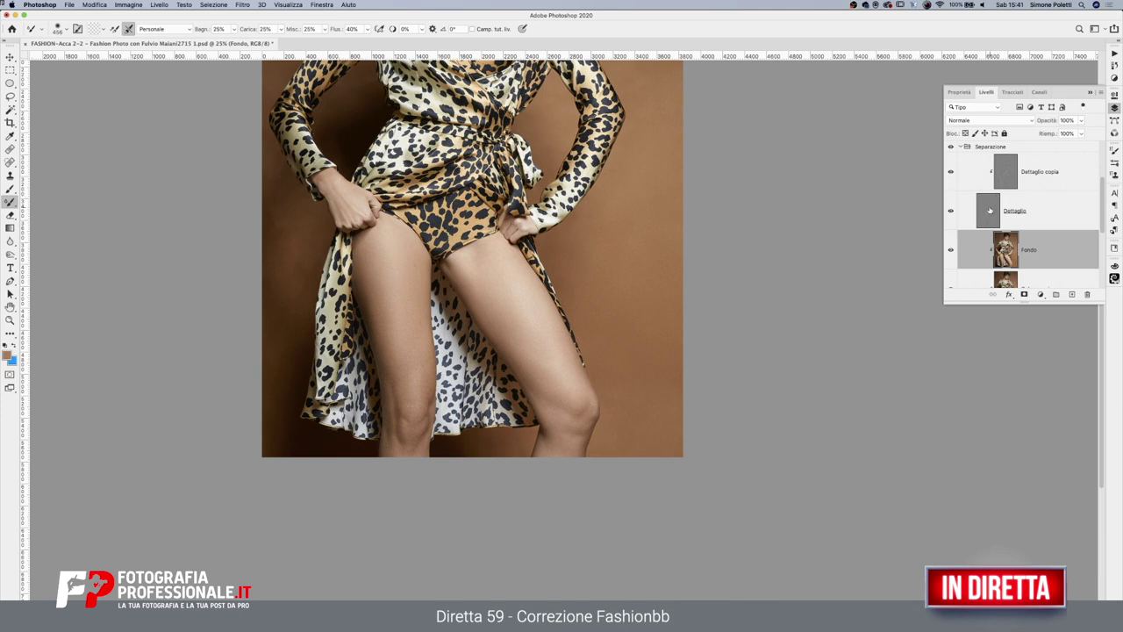
{"action": "left_click_drag", "start_coordinate": [949, 213], "coordinate": [950, 171]}
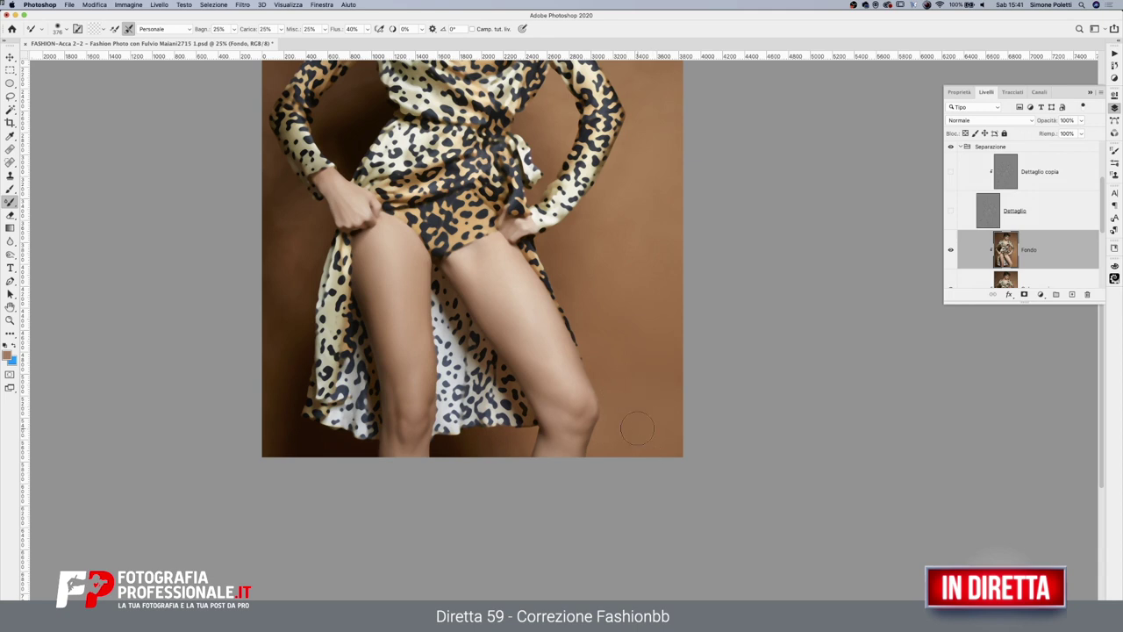
{"action": "scroll", "coordinate": [614, 439], "scroll_direction": "up", "scroll_amount": 2}
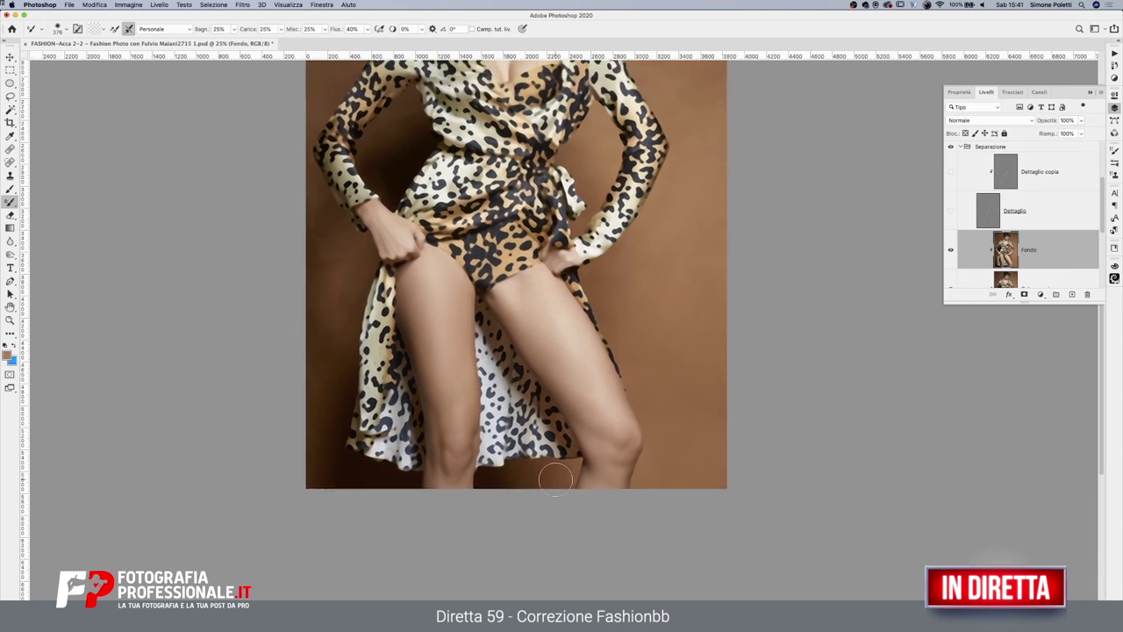
{"action": "left_click_drag", "start_coordinate": [626, 415], "coordinate": [748, 448]}
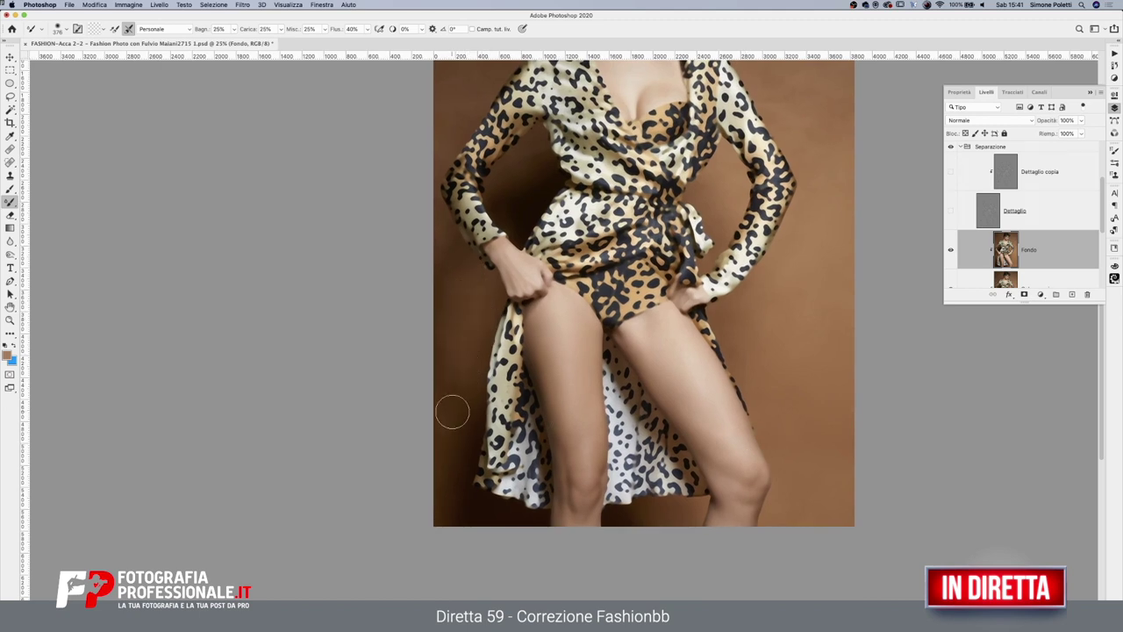
{"action": "left_click_drag", "start_coordinate": [463, 368], "coordinate": [481, 368]}
{"action": "scroll", "coordinate": [474, 457], "scroll_direction": "up", "scroll_amount": 5}
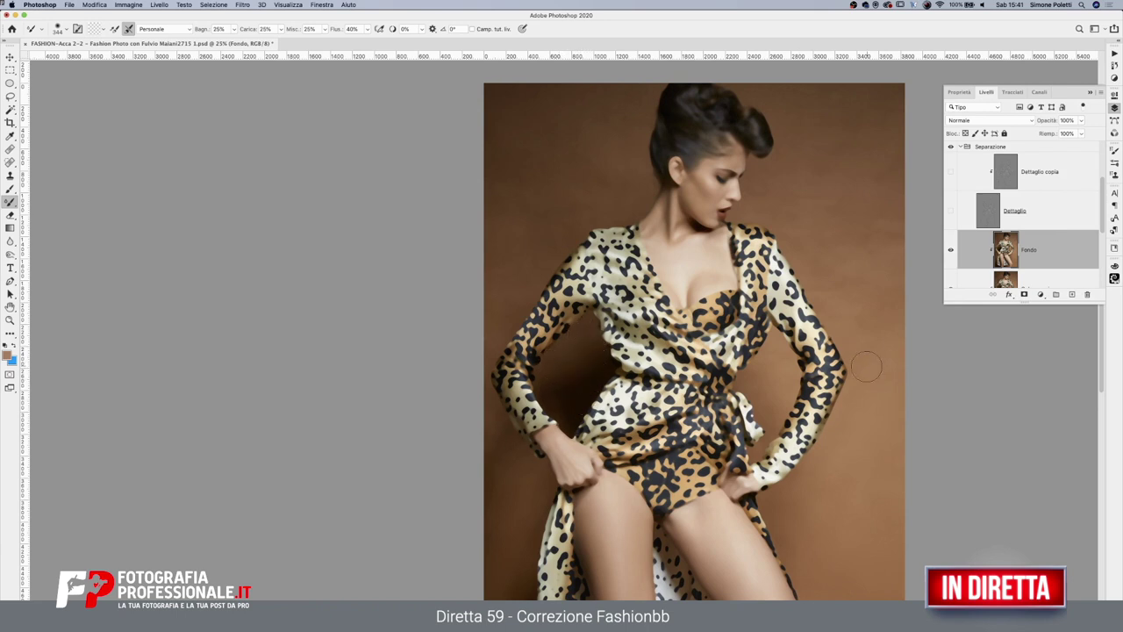
{"action": "scroll", "coordinate": [866, 367], "scroll_direction": "right", "scroll_amount": 5}
Zoom to 50% on the dress and return to the Mixer Brush at about 274 px
{"action": "left_click", "coordinate": [9, 319]}
{"action": "left_click", "coordinate": [578, 534]}
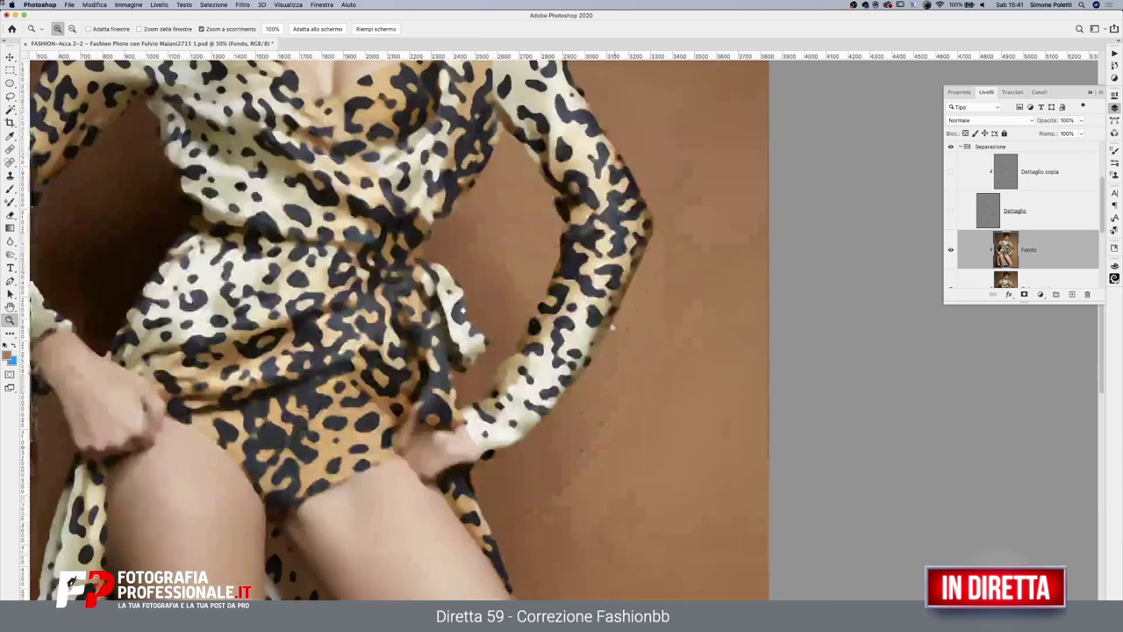
{"action": "left_click", "coordinate": [10, 201]}
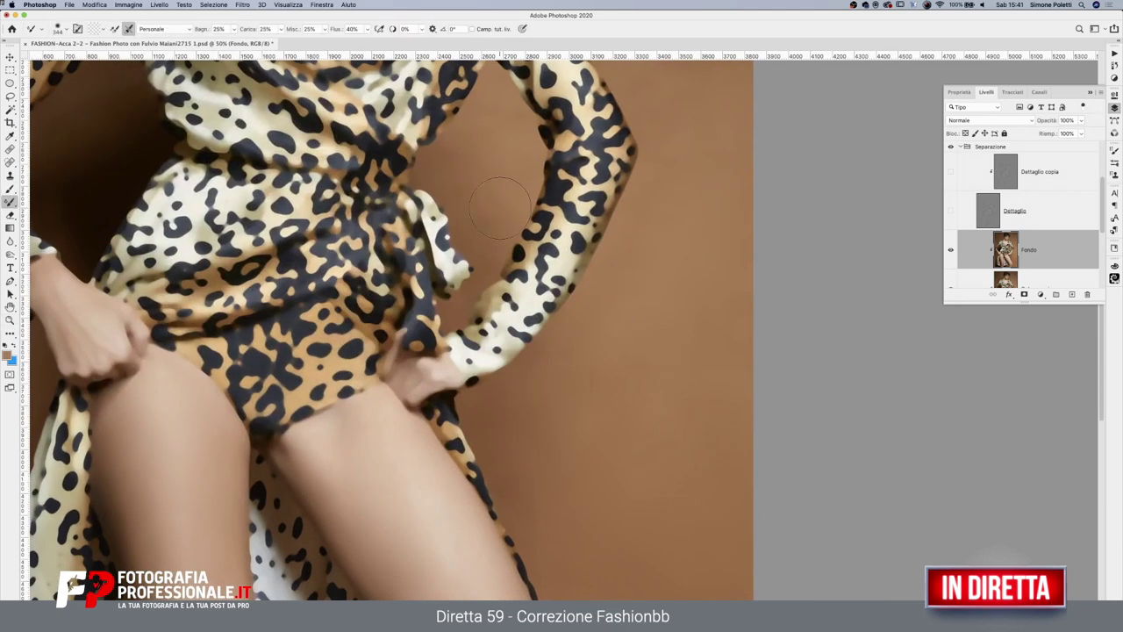
{"action": "left_click_drag", "start_coordinate": [491, 164], "coordinate": [474, 164]}
{"action": "scroll", "coordinate": [514, 193], "scroll_direction": "up", "scroll_amount": 3}
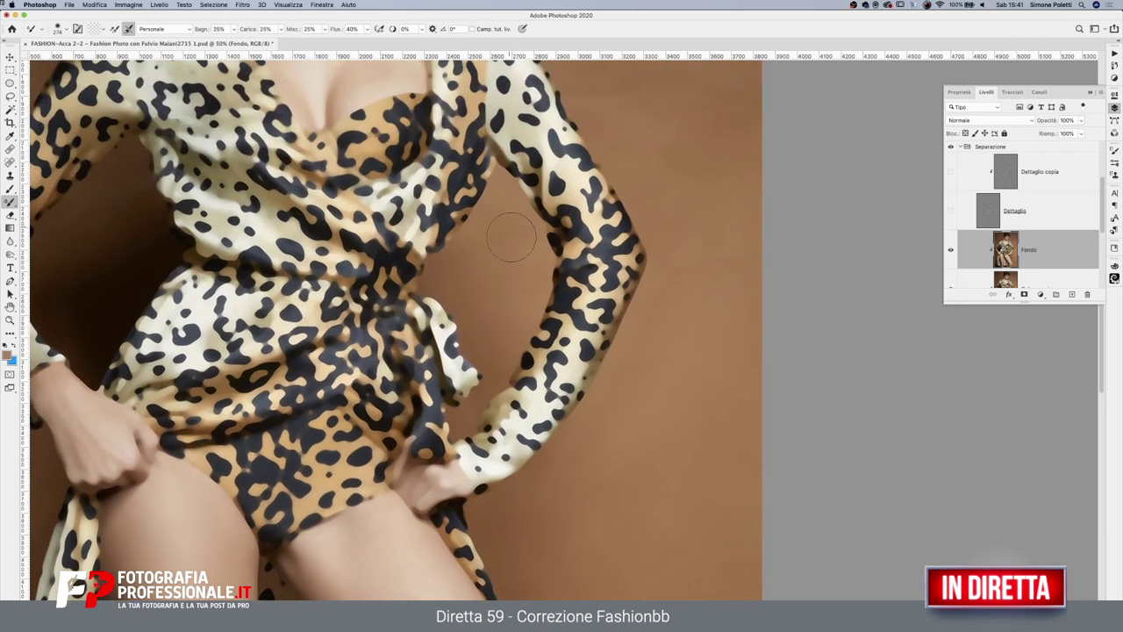
Bring the face and chest into view and resize the brush, ending around 403 px
{"action": "left_click_drag", "start_coordinate": [504, 265], "coordinate": [475, 265]}
{"action": "left_click_drag", "start_coordinate": [708, 326], "coordinate": [629, 476]}
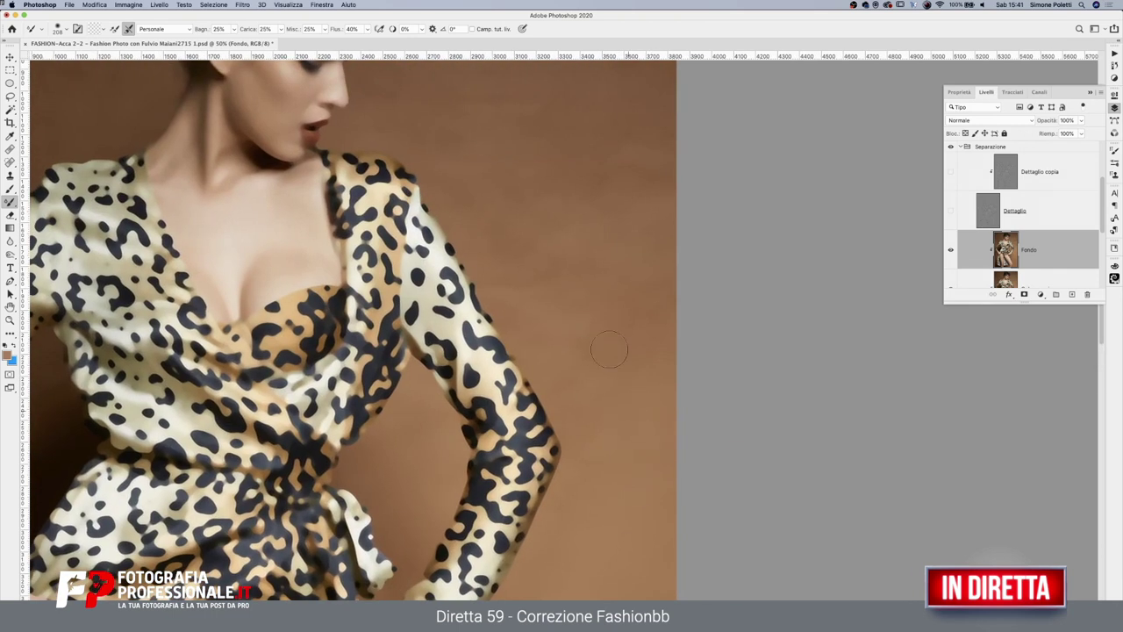
{"action": "left_click_drag", "start_coordinate": [619, 395], "coordinate": [667, 395]}
{"action": "left_click_drag", "start_coordinate": [553, 288], "coordinate": [504, 288]}
{"action": "left_click_drag", "start_coordinate": [647, 280], "coordinate": [675, 280]}
{"action": "scroll", "coordinate": [637, 279], "scroll_direction": "up", "scroll_amount": 5}
{"action": "scroll", "coordinate": [643, 295], "scroll_direction": "up", "scroll_amount": 4}
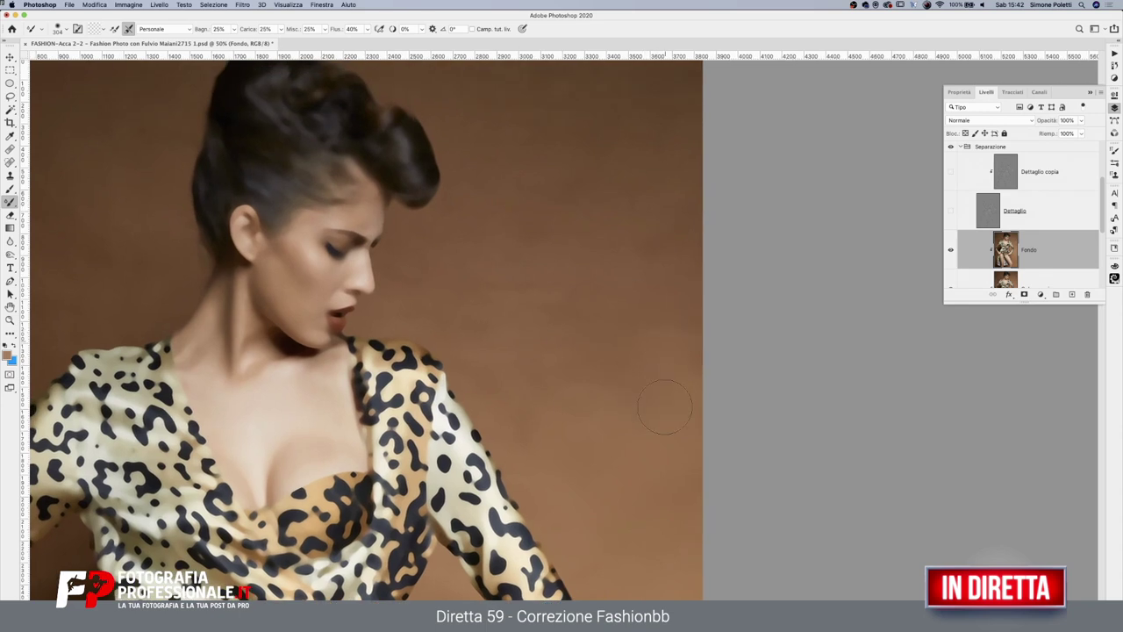
{"action": "left_click_drag", "start_coordinate": [654, 366], "coordinate": [686, 366]}
Close the brush presets and resize the Mixer Brush between about 218 and 332 px
{"action": "right_click", "coordinate": [662, 378]}
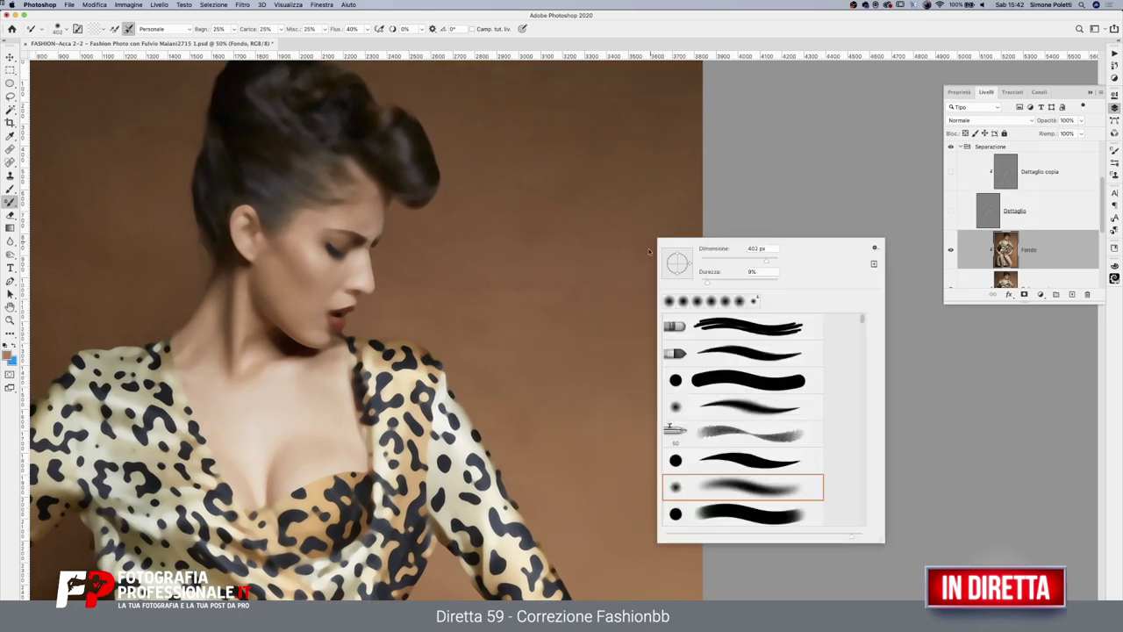
{"action": "left_click", "coordinate": [627, 276]}
{"action": "left_click_drag", "start_coordinate": [514, 364], "coordinate": [504, 371]}
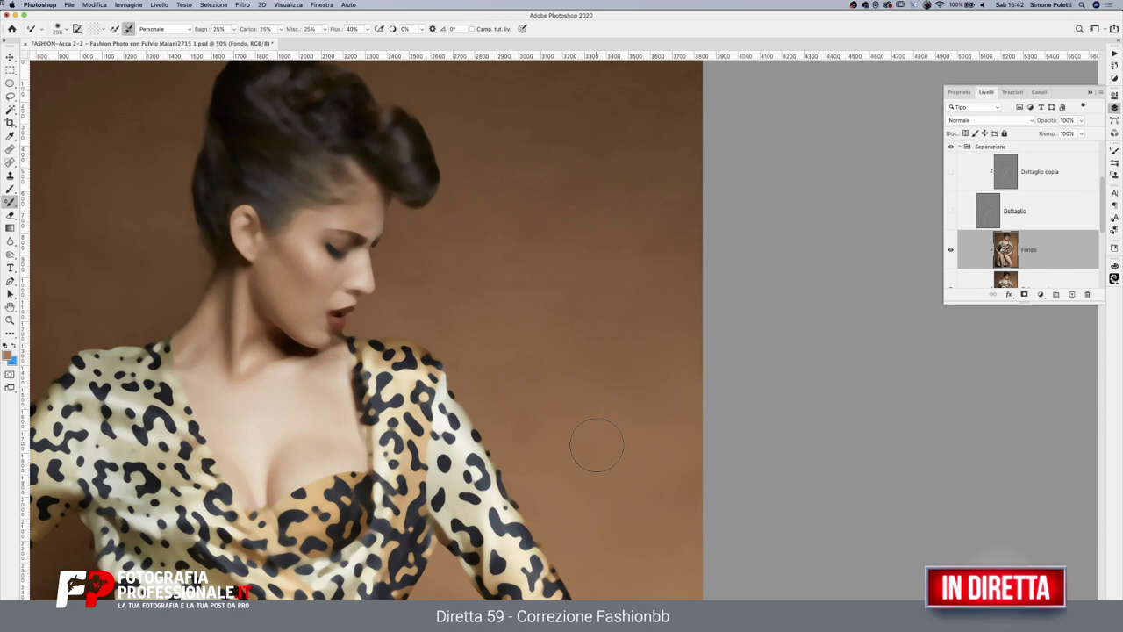
{"action": "scroll", "coordinate": [578, 347], "scroll_direction": "up", "scroll_amount": 5}
{"action": "scroll", "coordinate": [614, 386], "scroll_direction": "left", "scroll_amount": 5}
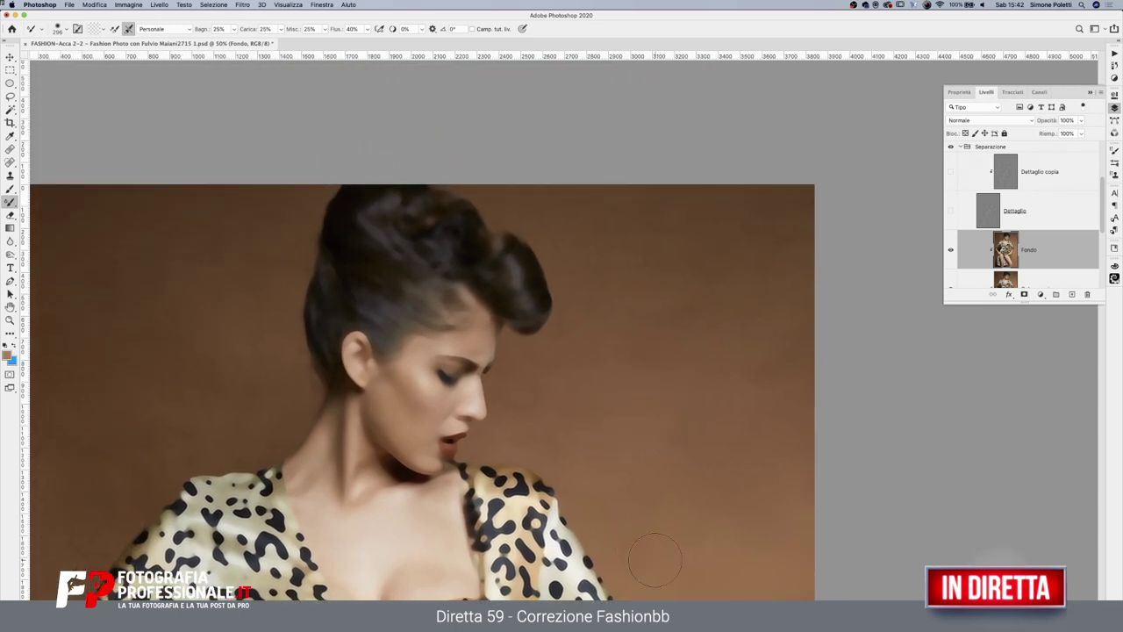
{"action": "left_click_drag", "start_coordinate": [581, 371], "coordinate": [557, 371]}
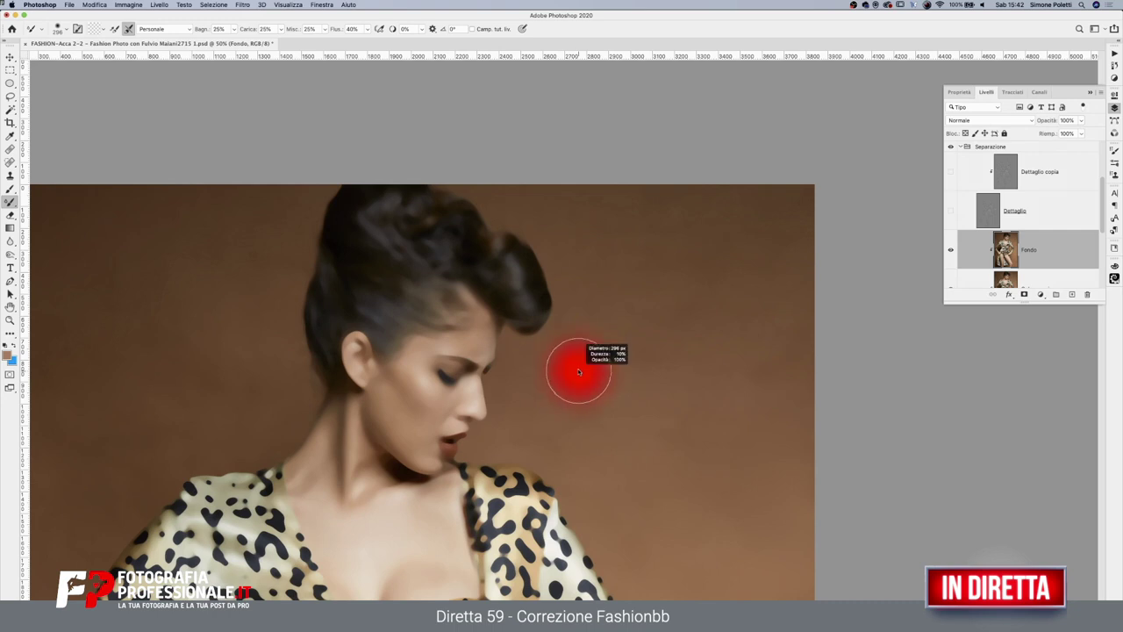
{"action": "left_click_drag", "start_coordinate": [664, 406], "coordinate": [693, 406]}
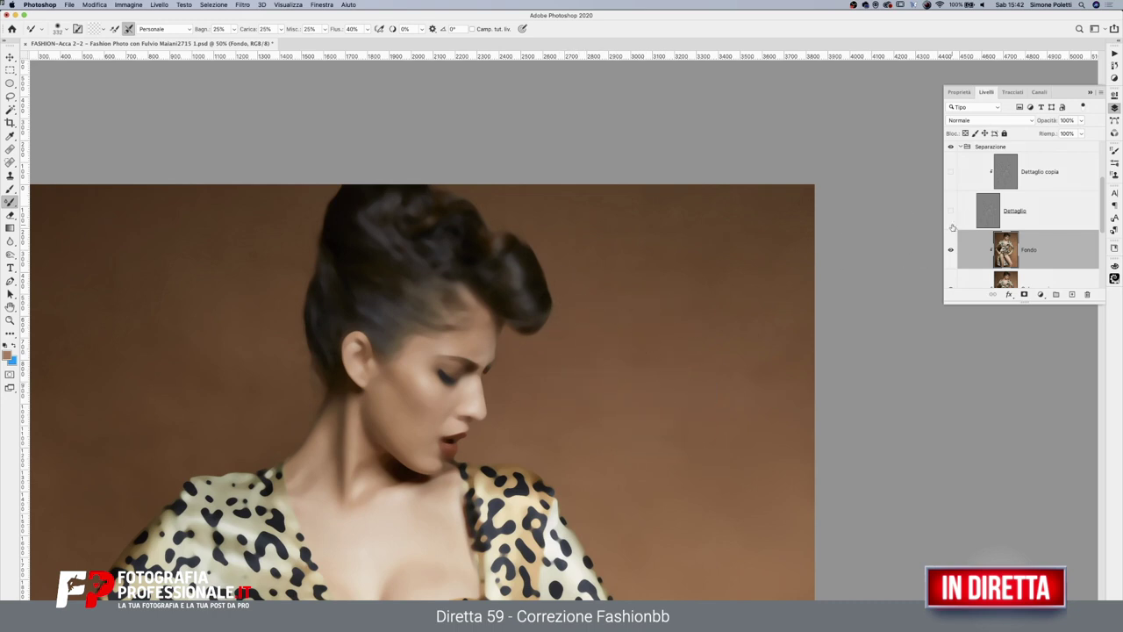
{"action": "left_click_drag", "start_coordinate": [951, 211], "coordinate": [950, 172]}
{"action": "scroll", "coordinate": [684, 427], "scroll_direction": "down", "scroll_amount": 5}
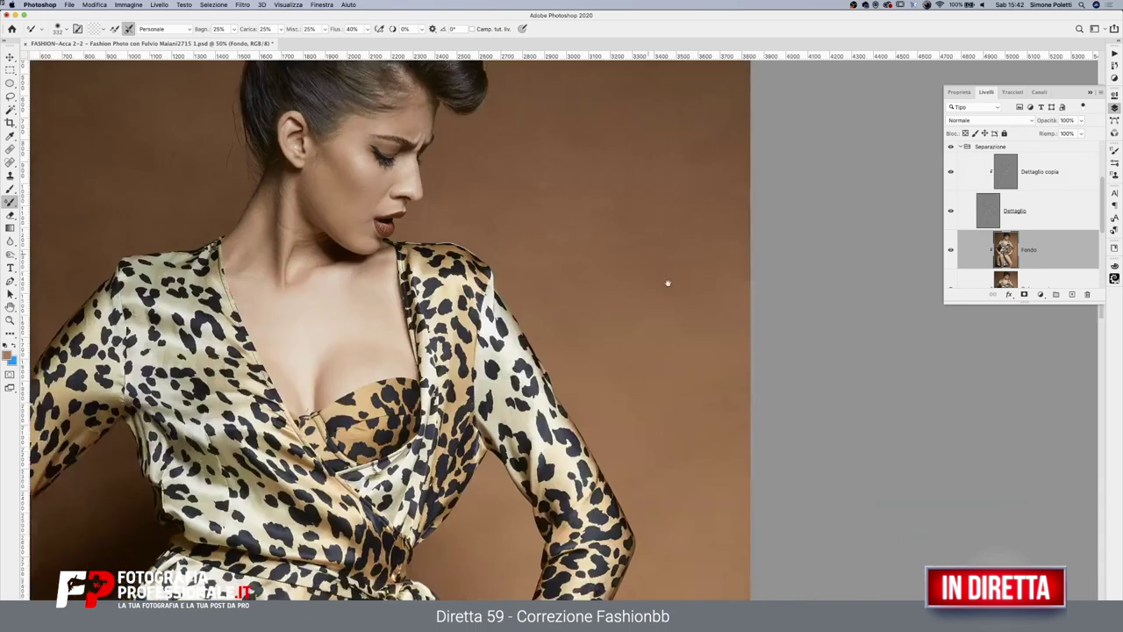
{"action": "scroll", "coordinate": [667, 283], "scroll_direction": "down", "scroll_amount": 2}
{"action": "scroll", "coordinate": [702, 422], "scroll_direction": "up", "scroll_amount": 4}
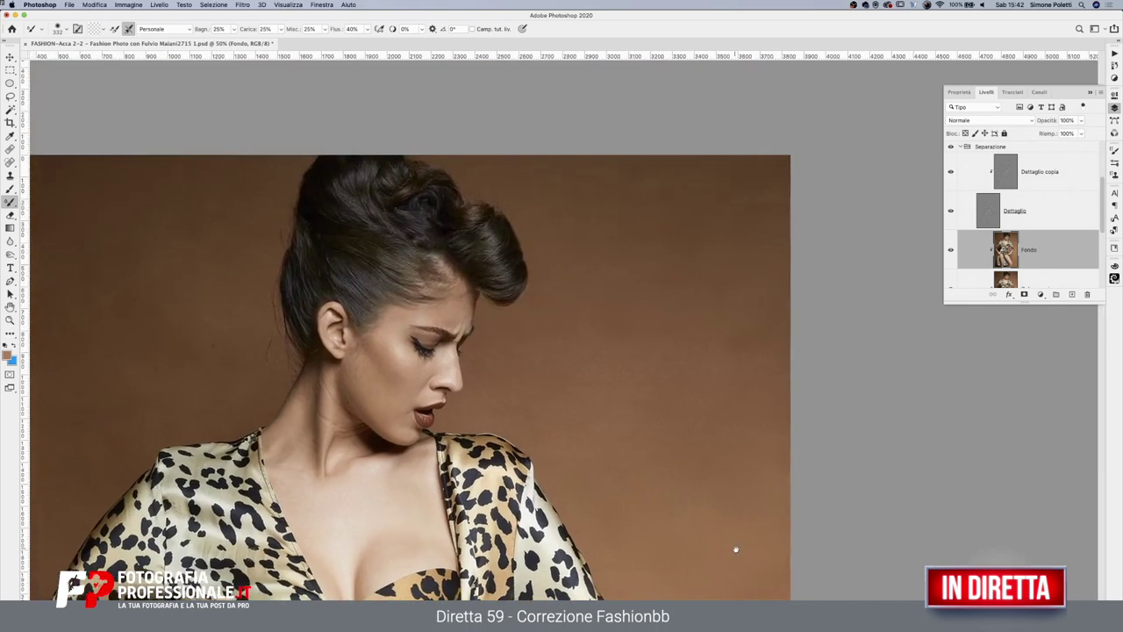
{"action": "scroll", "coordinate": [728, 518], "scroll_direction": "up", "scroll_amount": 2}
{"action": "scroll", "coordinate": [720, 489], "scroll_direction": "up", "scroll_amount": 1}
{"action": "left_click_drag", "start_coordinate": [951, 211], "coordinate": [951, 172]}
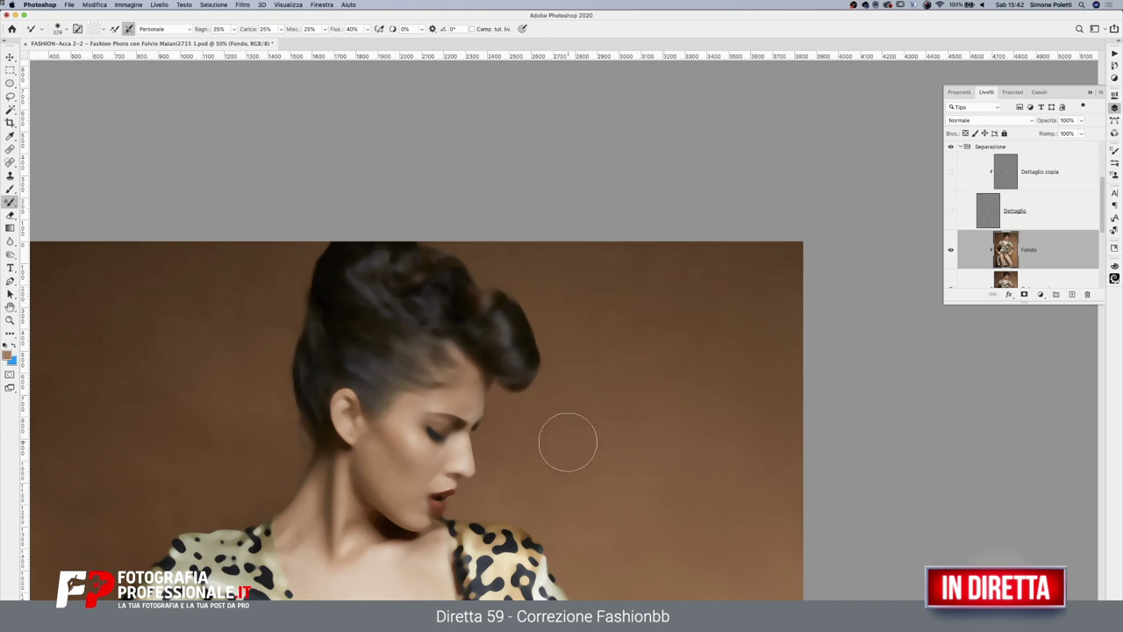
{"action": "scroll", "coordinate": [729, 521], "scroll_direction": "down", "scroll_amount": 2}
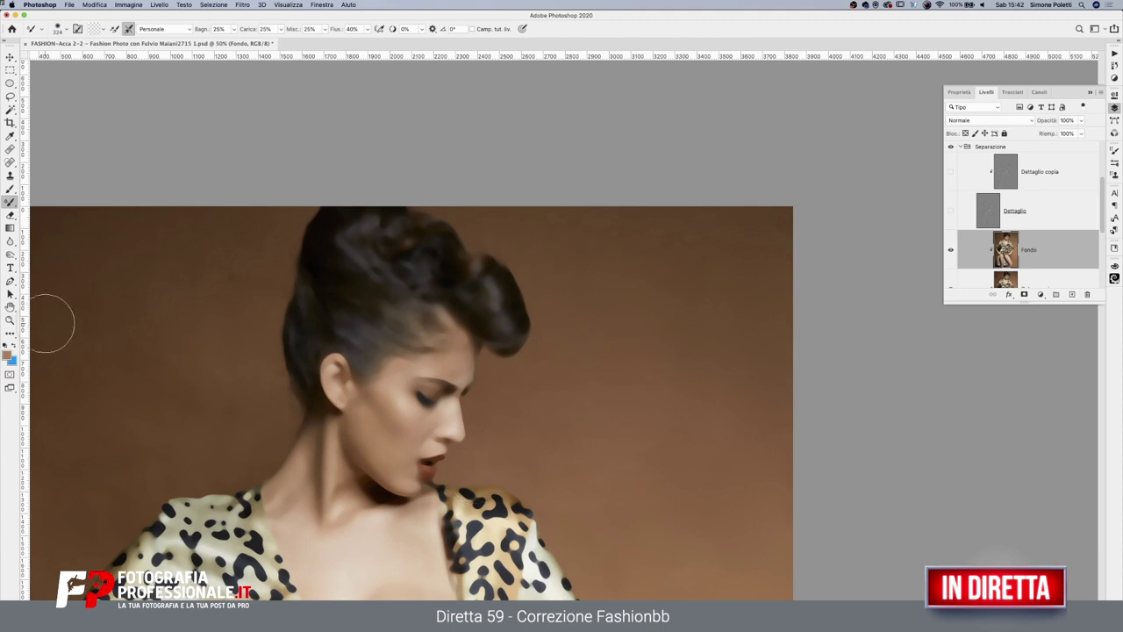
{"action": "left_click", "coordinate": [10, 319]}
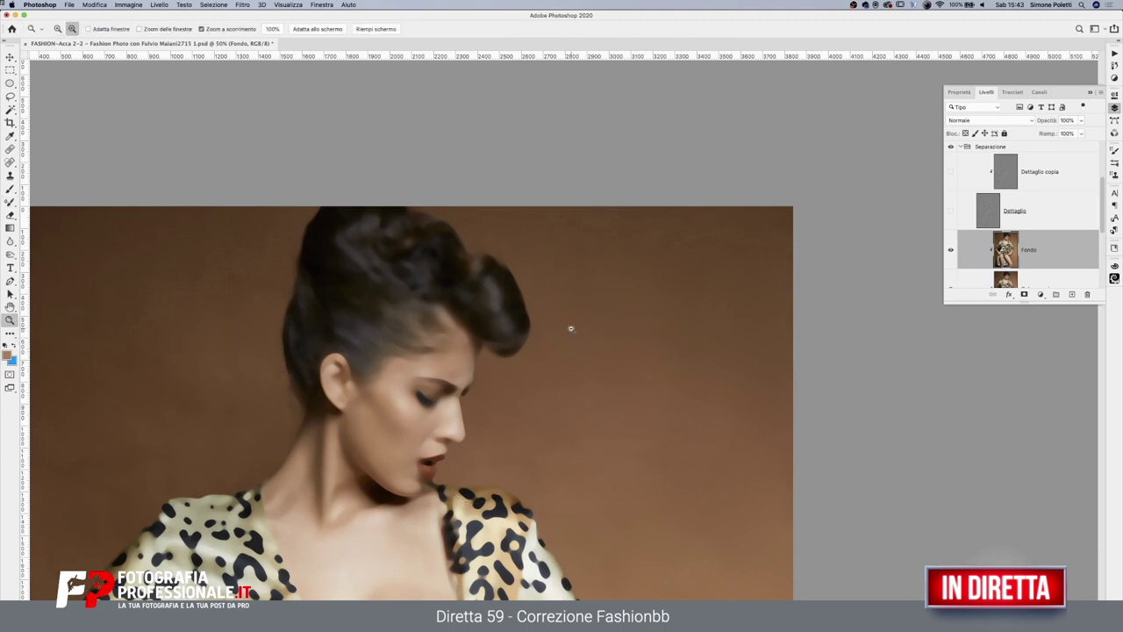
{"action": "left_click", "coordinate": [571, 326], "text": "alt"}
{"action": "left_click", "coordinate": [574, 326], "text": "alt"}
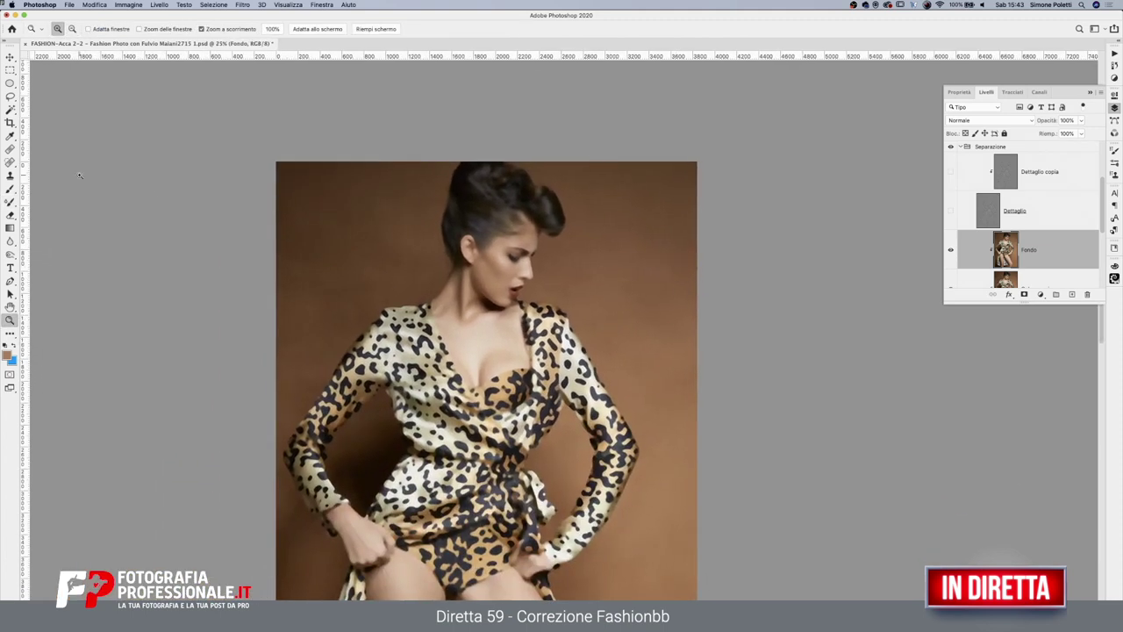
{"action": "left_click", "coordinate": [12, 201]}
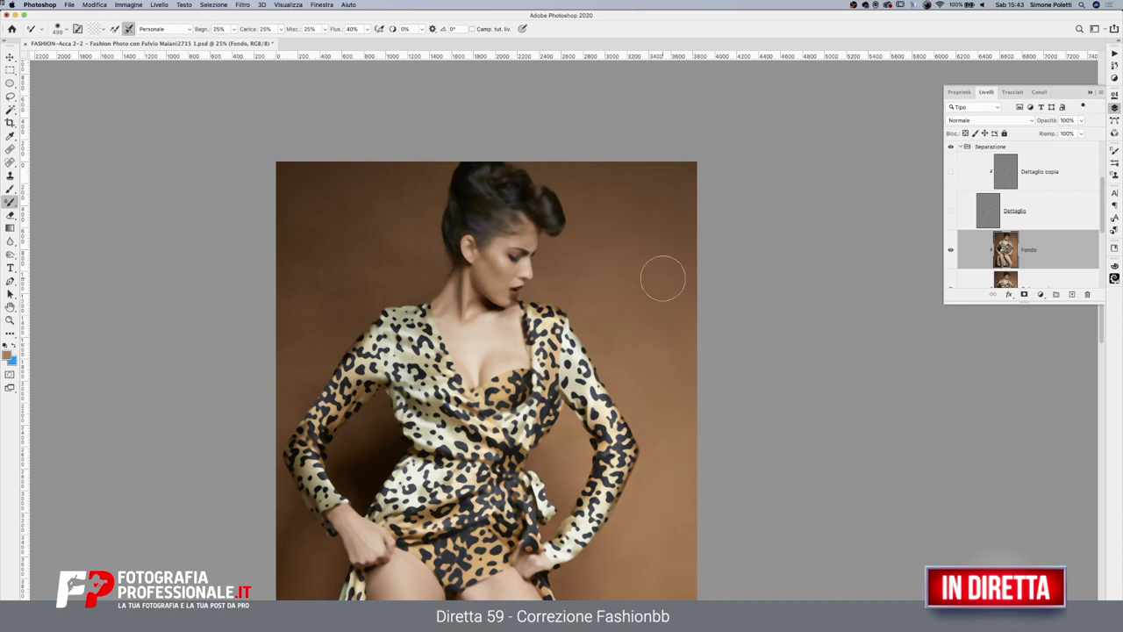
{"action": "scroll", "coordinate": [672, 332], "scroll_direction": "down", "scroll_amount": 3}
{"action": "scroll", "coordinate": [672, 333], "scroll_direction": "down", "scroll_amount": 3}
{"action": "scroll", "coordinate": [657, 451], "scroll_direction": "down", "scroll_amount": 3}
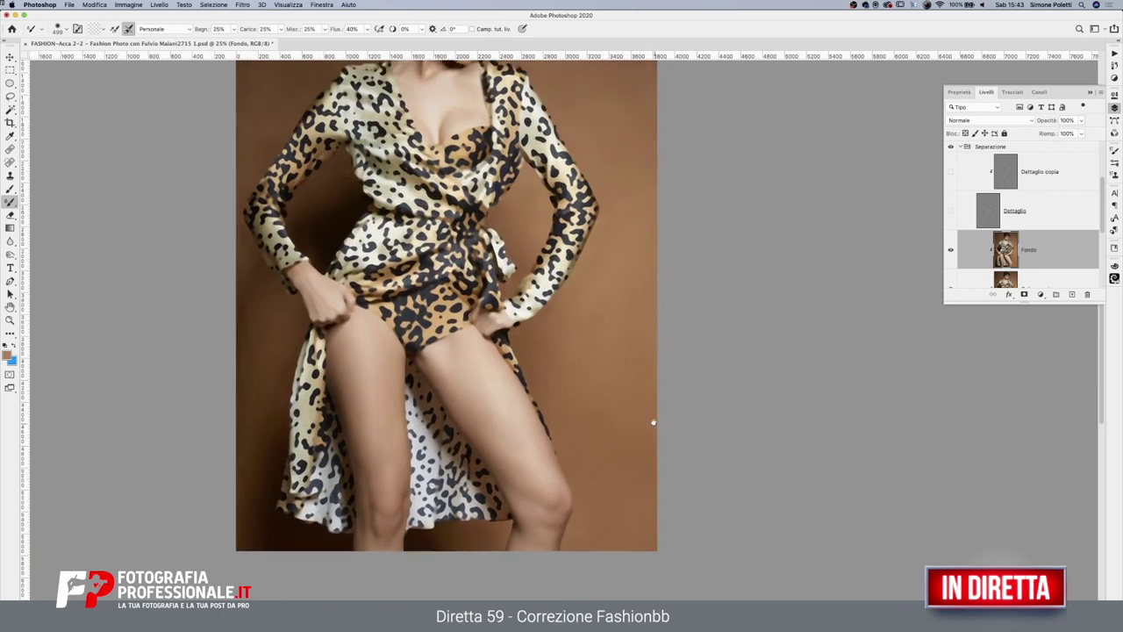
{"action": "scroll", "coordinate": [646, 421], "scroll_direction": "down", "scroll_amount": 1}
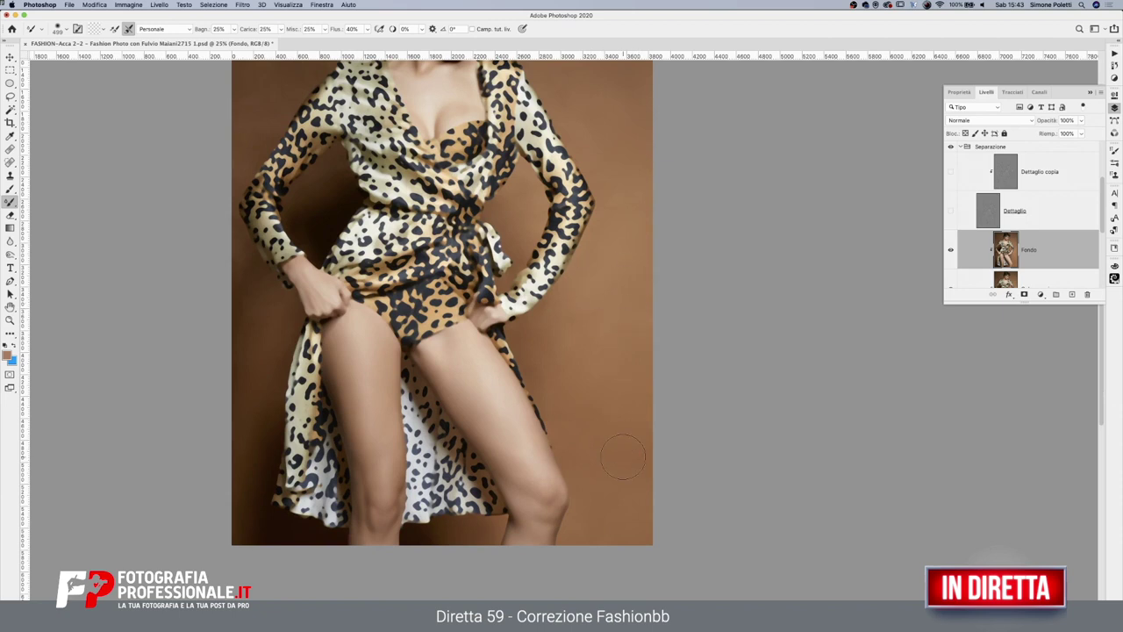
{"action": "scroll", "coordinate": [649, 469], "scroll_direction": "up", "scroll_amount": 2}
{"action": "scroll", "coordinate": [678, 504], "scroll_direction": "up", "scroll_amount": 3}
{"action": "scroll", "coordinate": [679, 504], "scroll_direction": "down", "scroll_amount": 5}
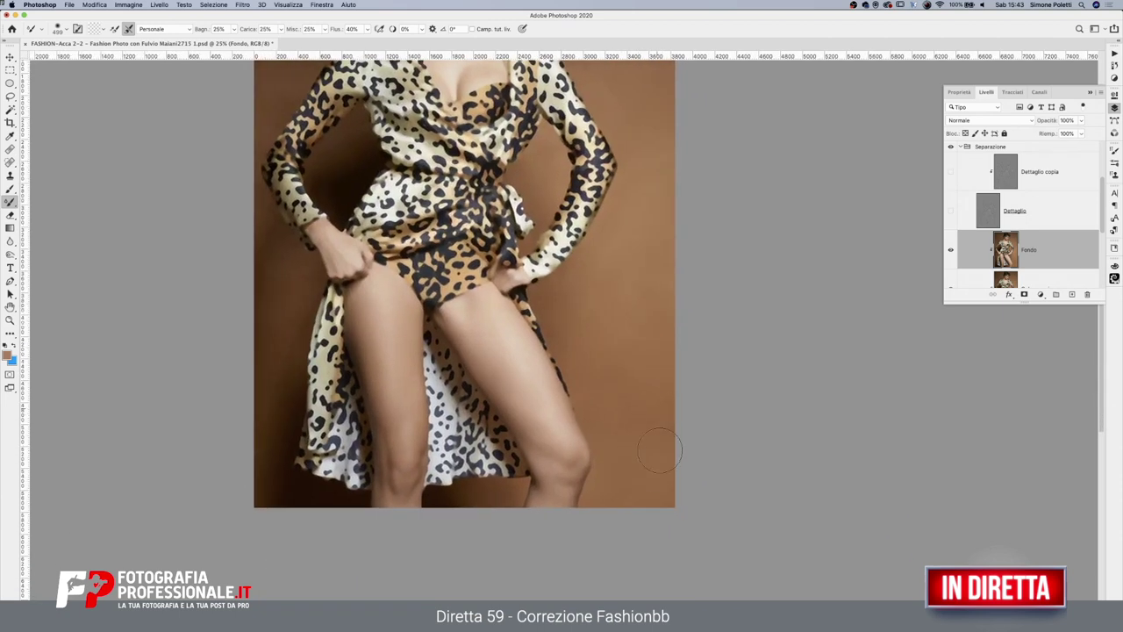
{"action": "scroll", "coordinate": [666, 383], "scroll_direction": "up", "scroll_amount": 7}
{"action": "scroll", "coordinate": [667, 383], "scroll_direction": "left", "scroll_amount": 3}
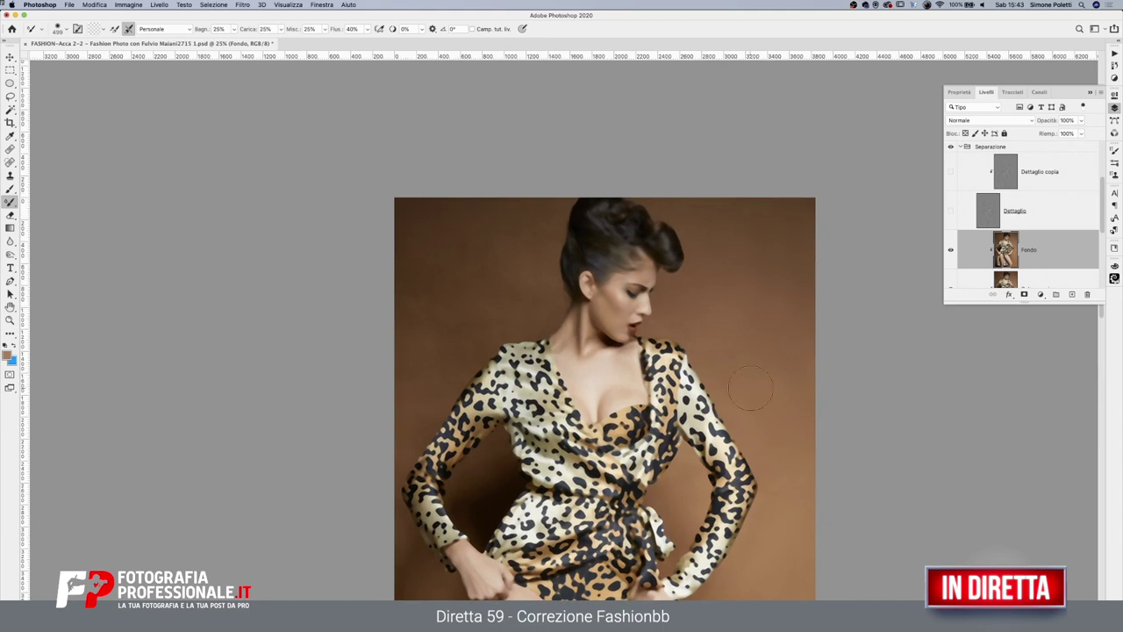
{"action": "left_click", "coordinate": [950, 249]}
{"action": "left_click", "coordinate": [951, 252]}
{"action": "left_click", "coordinate": [10, 320]}
{"action": "left_click", "coordinate": [503, 304]}
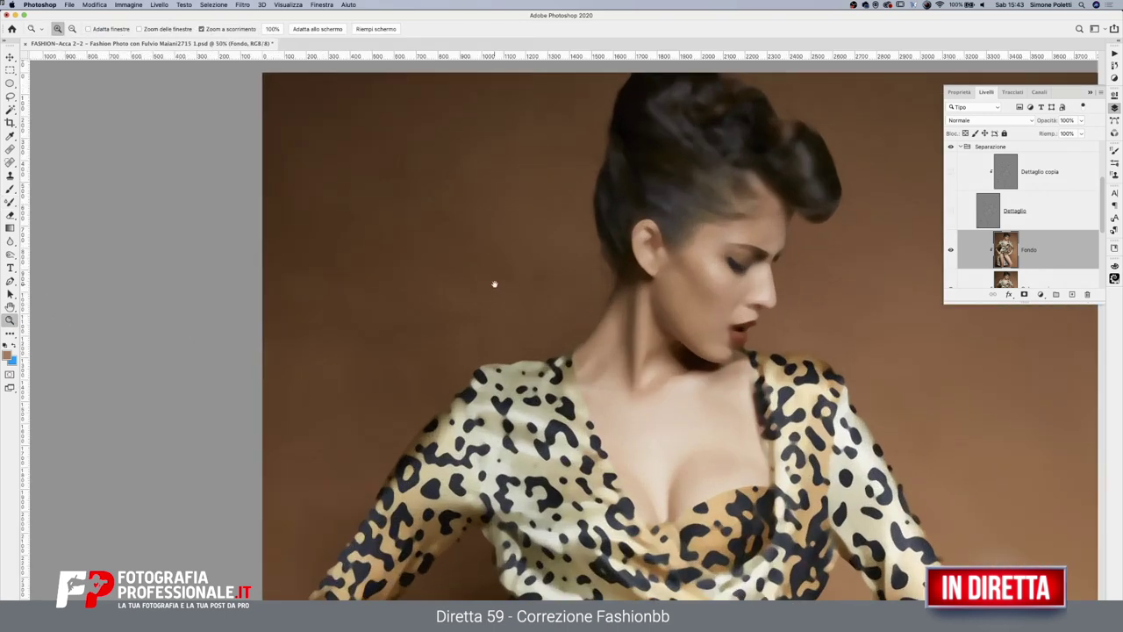
Frame the head and backdrop closer and return to the Mixer Brush, adjusting its size
{"action": "left_click_drag", "start_coordinate": [494, 283], "coordinate": [647, 426]}
{"action": "left_click", "coordinate": [9, 198]}
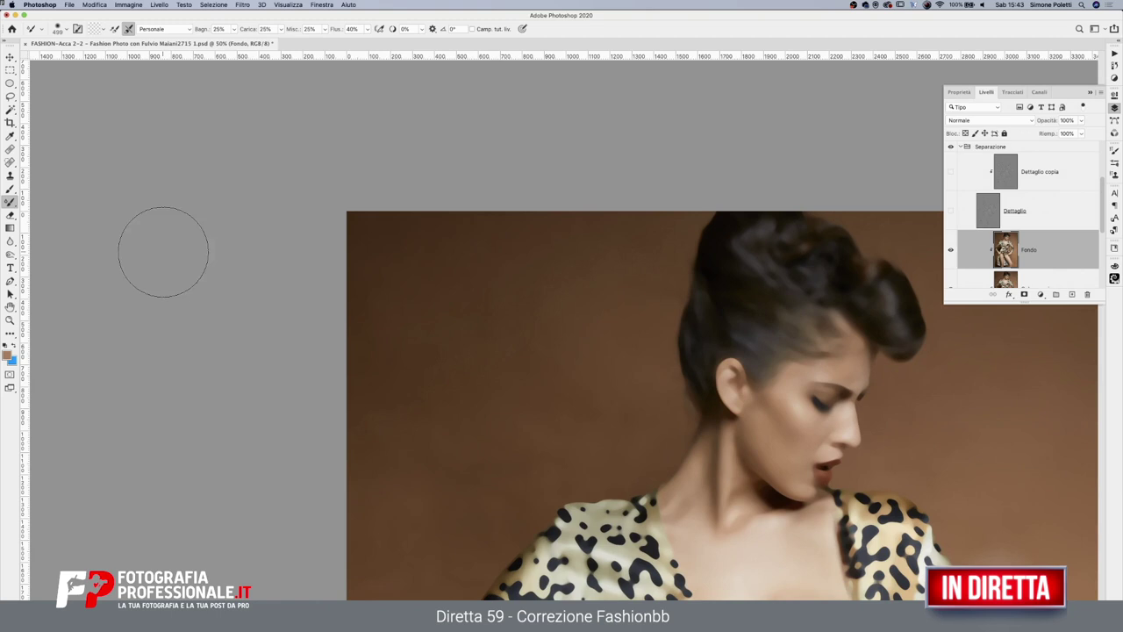
{"action": "left_click_drag", "start_coordinate": [659, 296], "coordinate": [644, 284]}
{"action": "mouse_move", "coordinate": [653, 373]}
{"action": "left_mouse_down"}
{"action": "mouse_move", "coordinate": [678, 395]}
{"action": "mouse_move", "coordinate": [662, 427]}
{"action": "left_mouse_up"}
{"action": "left_click_drag", "start_coordinate": [572, 414], "coordinate": [593, 410]}
{"action": "left_click_drag", "start_coordinate": [530, 359], "coordinate": [552, 356]}
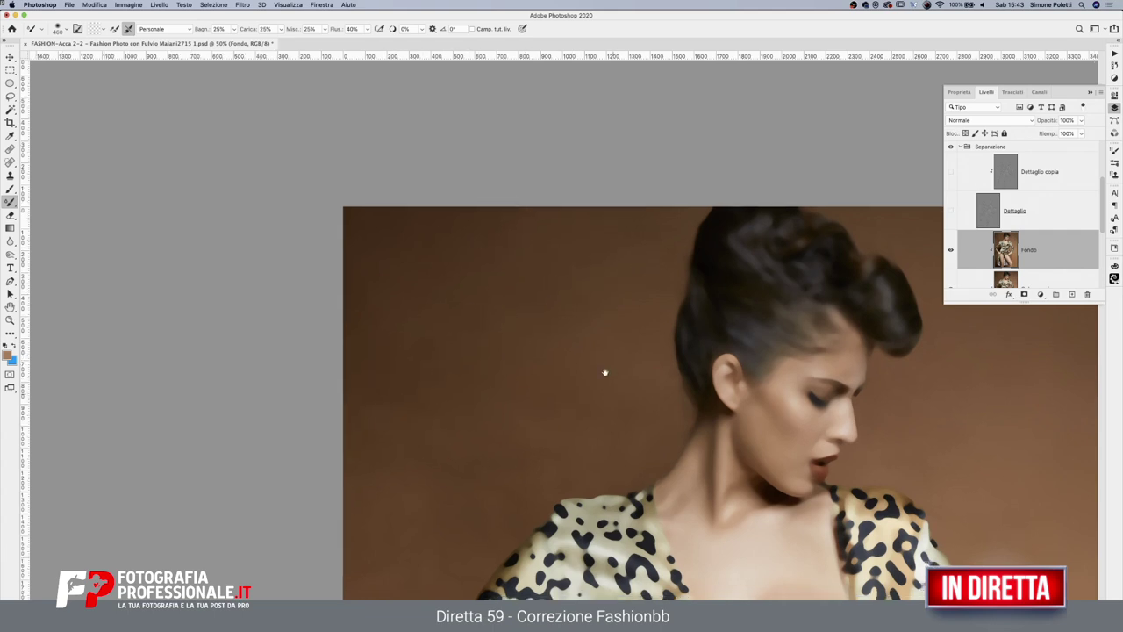
{"action": "scroll", "coordinate": [604, 374], "scroll_direction": "down", "scroll_amount": 3}
Keep resizing the blending brush while smoothing the backdrop beside the head and shoulders
{"action": "left_click_drag", "start_coordinate": [621, 196], "coordinate": [637, 193]}
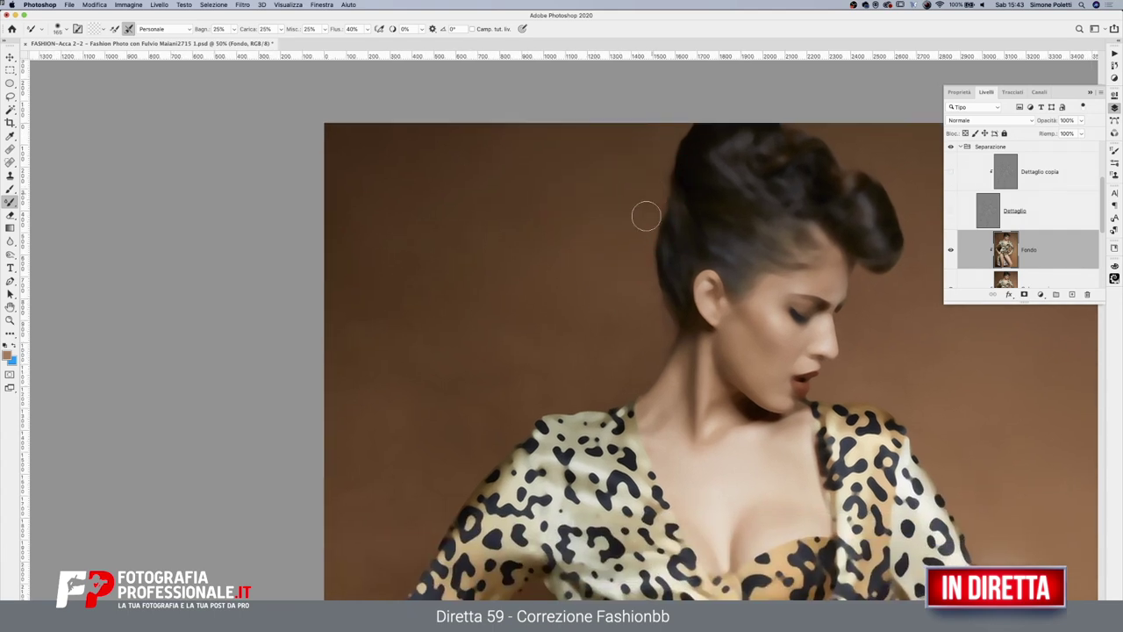
{"action": "left_click_drag", "start_coordinate": [498, 350], "coordinate": [515, 353]}
{"action": "scroll", "coordinate": [611, 282], "scroll_direction": "down", "scroll_amount": 5}
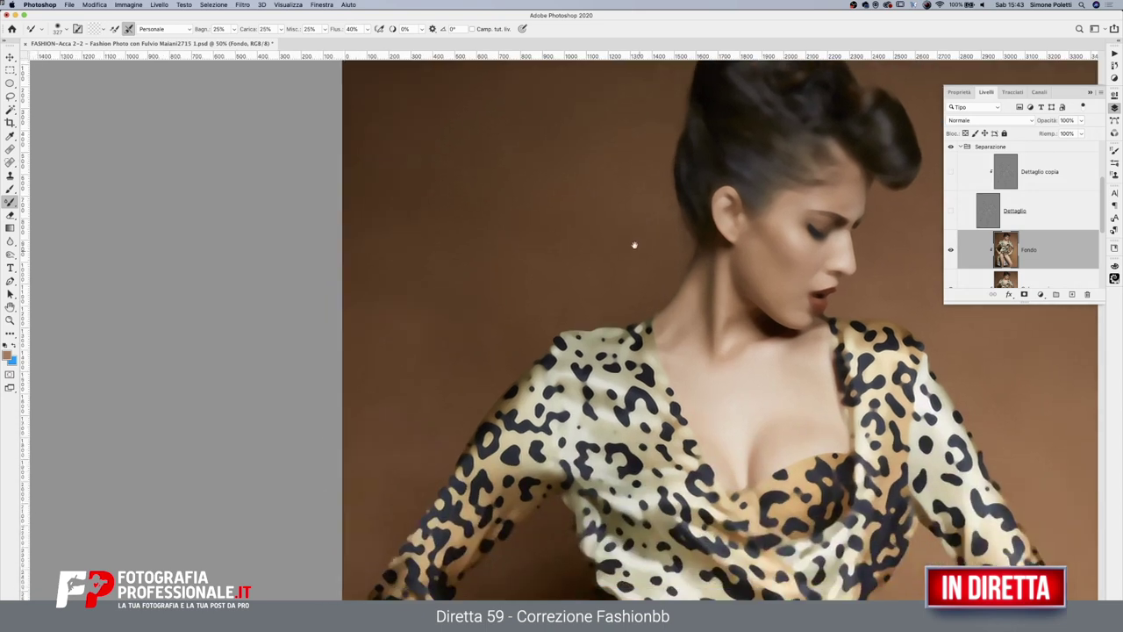
{"action": "left_click_drag", "start_coordinate": [487, 259], "coordinate": [500, 260]}
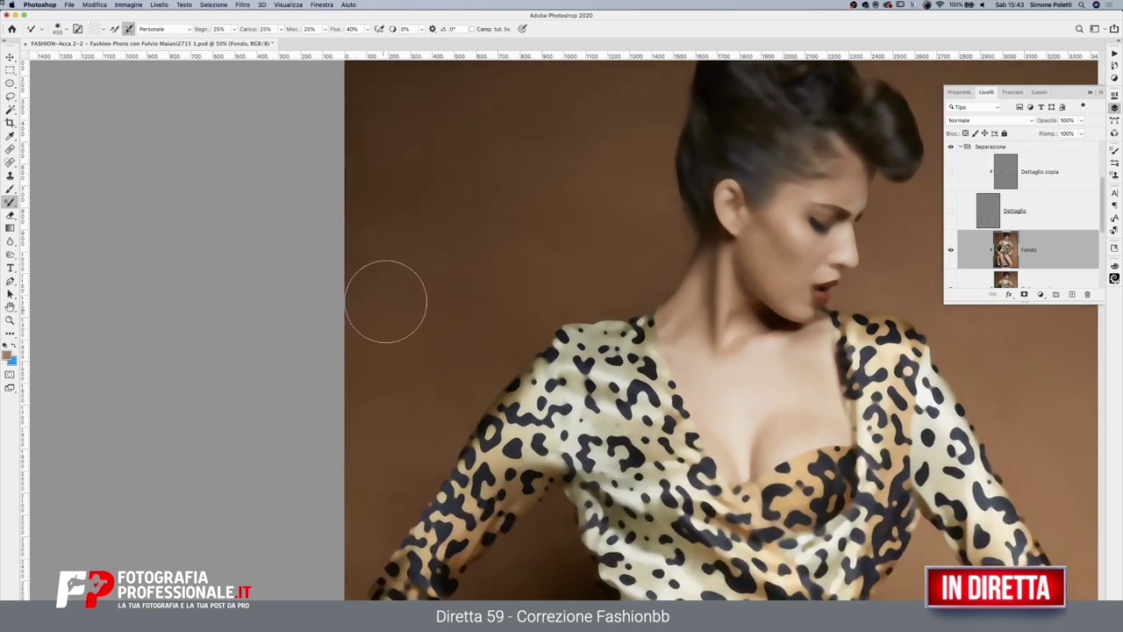
{"action": "left_click_drag", "start_coordinate": [447, 338], "coordinate": [412, 338], "text": "ctrl+alt"}
{"action": "scroll", "coordinate": [599, 282], "scroll_direction": "up", "scroll_amount": 2}
{"action": "scroll", "coordinate": [640, 399], "scroll_direction": "up", "scroll_amount": 4}
{"action": "left_click_drag", "start_coordinate": [476, 371], "coordinate": [526, 371], "text": "ctrl+alt"}
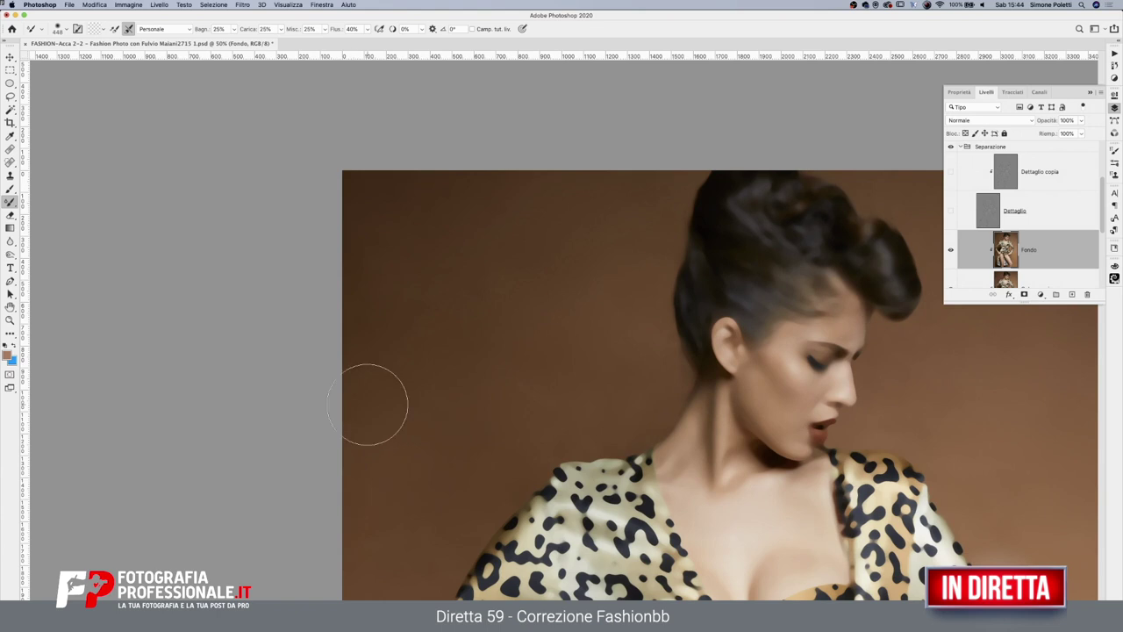
{"action": "left_click_drag", "start_coordinate": [639, 326], "coordinate": [562, 258]}
{"action": "left_click_drag", "start_coordinate": [532, 295], "coordinate": [491, 295], "text": "ctrl+alt"}
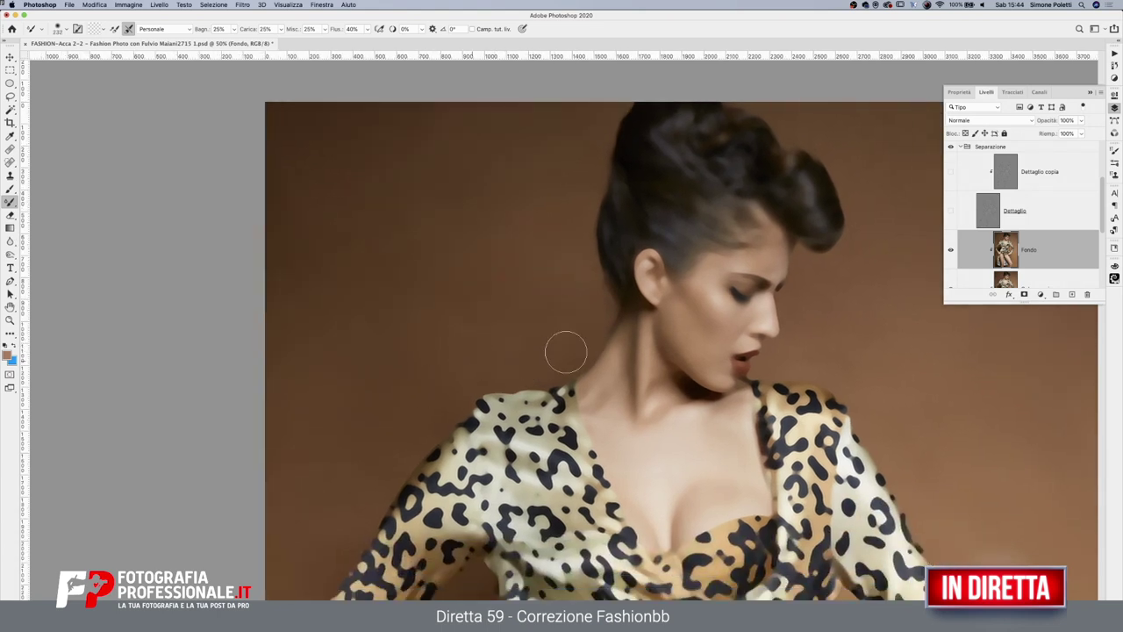
{"action": "mouse_move", "coordinate": [513, 295]}
{"action": "left_mouse_down", "text": "ctrl+alt"}
{"action": "mouse_move", "coordinate": [529, 297]}
{"action": "mouse_move", "coordinate": [518, 296]}
{"action": "left_mouse_up", "text": "ctrl+alt"}
Pan down to the dress and zoom out to see the whole model
{"action": "left_click_drag", "start_coordinate": [489, 393], "coordinate": [492, 271]}
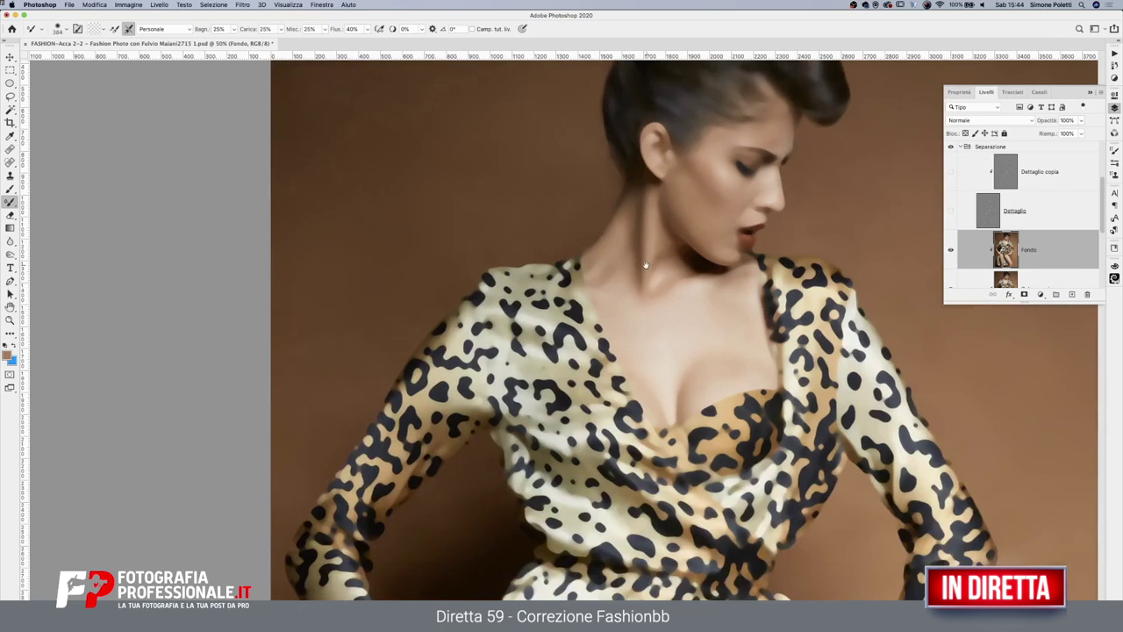
{"action": "left_click_drag", "start_coordinate": [382, 337], "coordinate": [345, 409], "text": "ctrl+alt"}
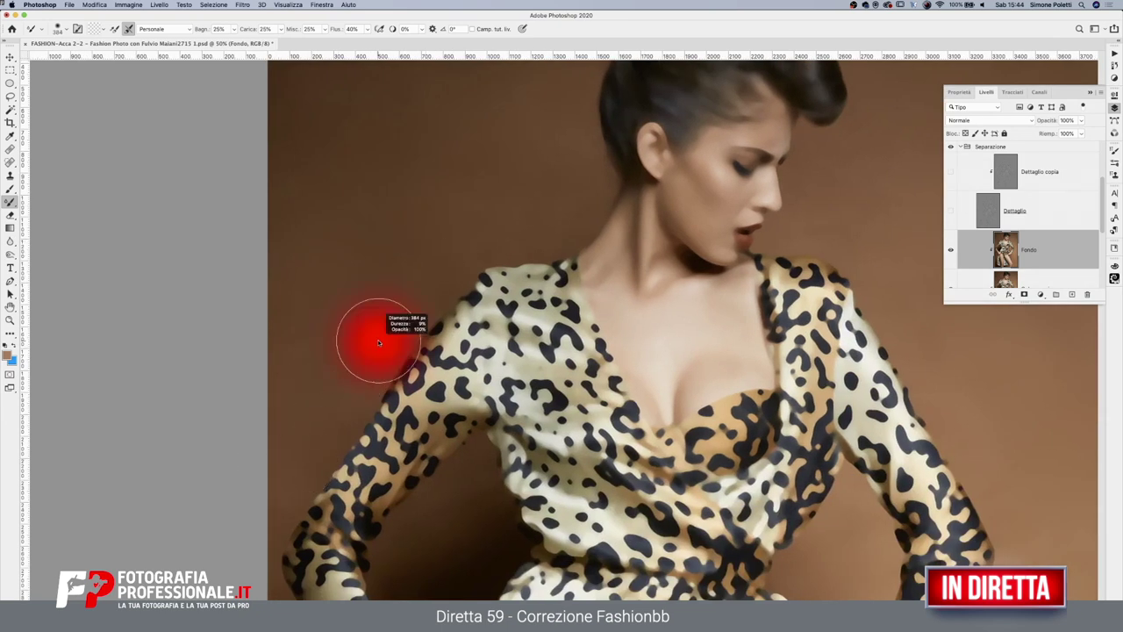
{"action": "left_click_drag", "start_coordinate": [268, 376], "coordinate": [274, 201]}
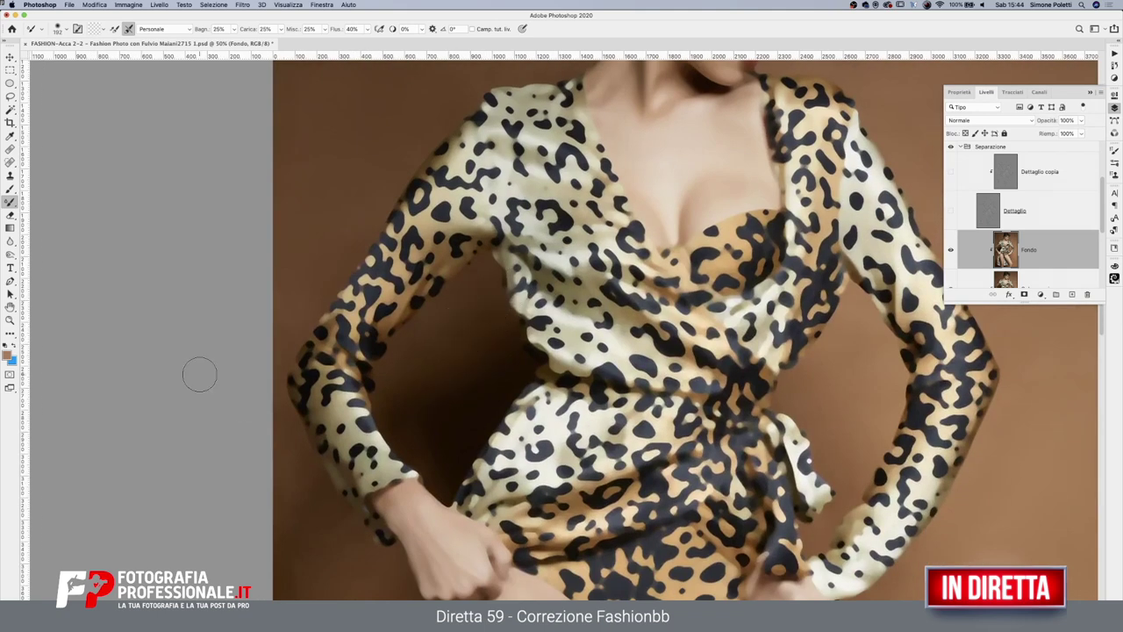
{"action": "left_click", "coordinate": [10, 320]}
{"action": "left_click", "coordinate": [368, 334], "text": "alt"}
Turn Dettaglio and Dettaglio copia back on and fit the whole photo in view
{"action": "left_click", "coordinate": [670, 299], "text": "alt"}
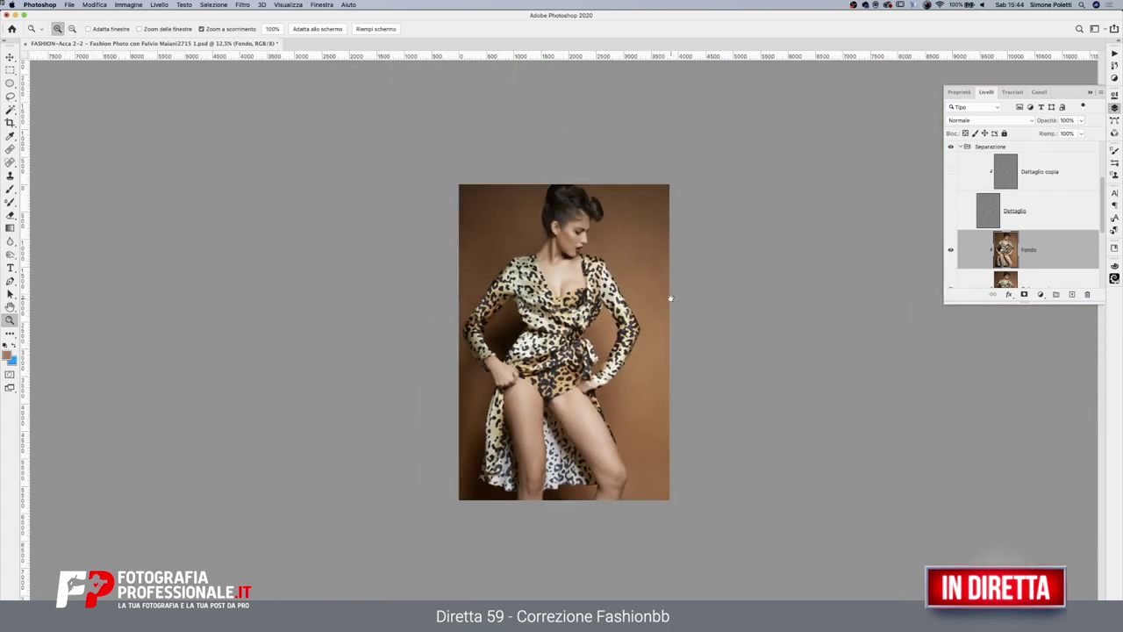
{"action": "left_click", "coordinate": [601, 334]}
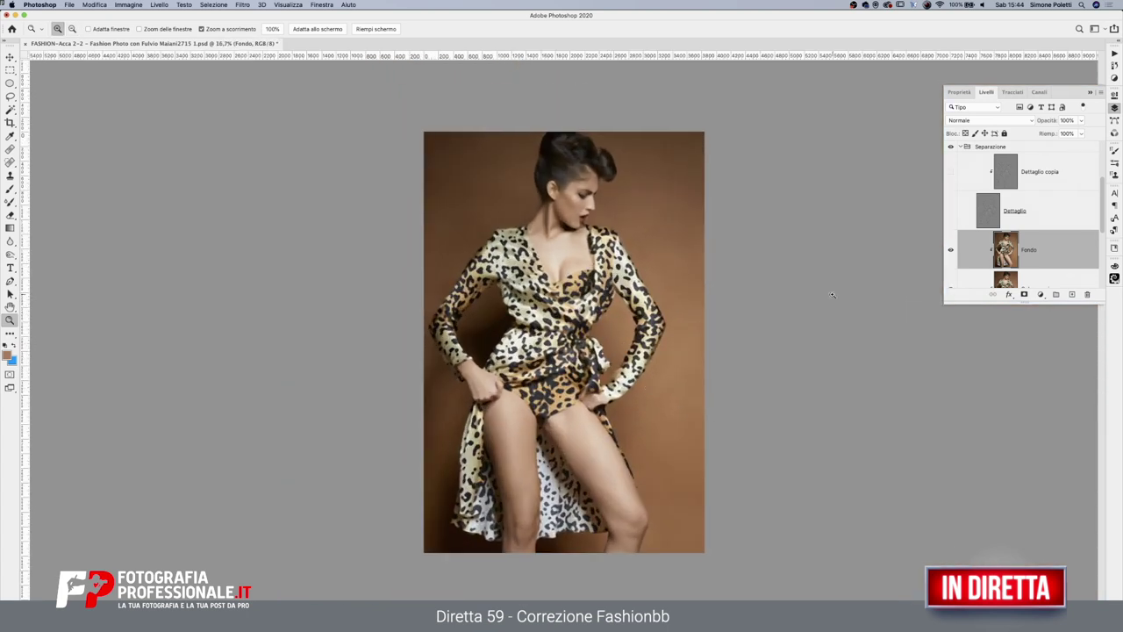
{"action": "left_click_drag", "start_coordinate": [950, 212], "coordinate": [951, 171]}
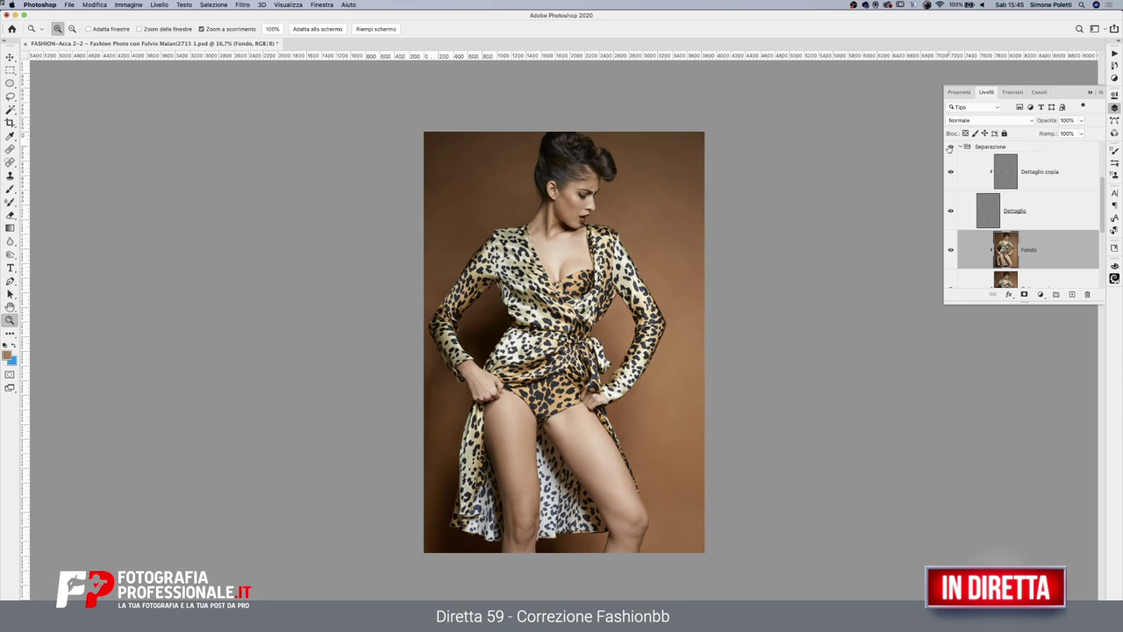
{"action": "left_click", "coordinate": [637, 486]}
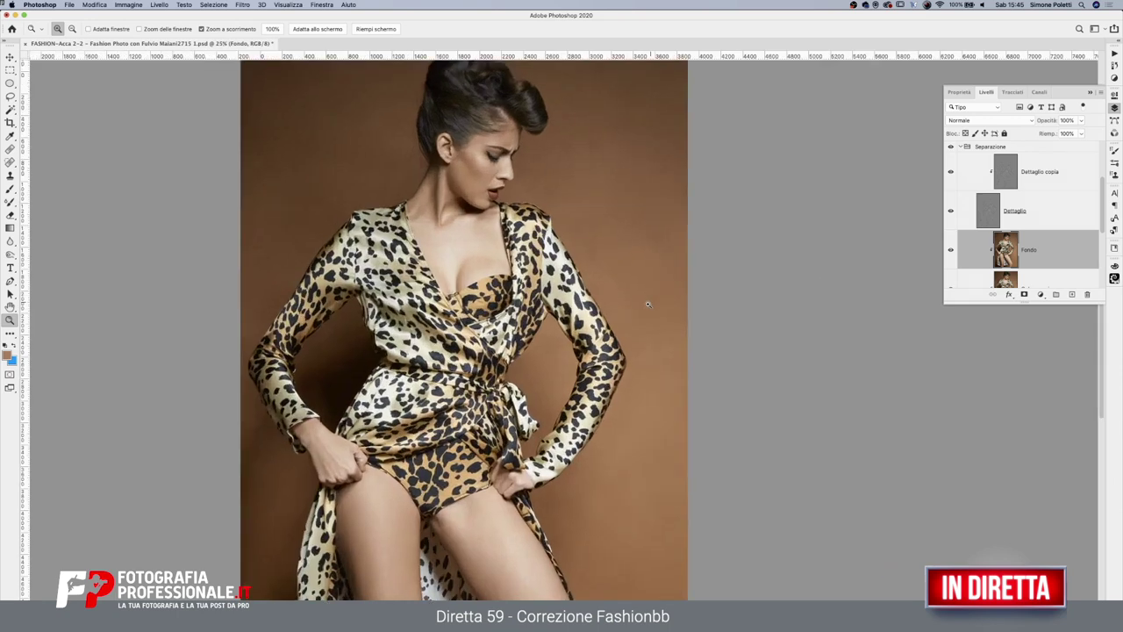
{"action": "left_click", "coordinate": [641, 232], "text": "alt"}
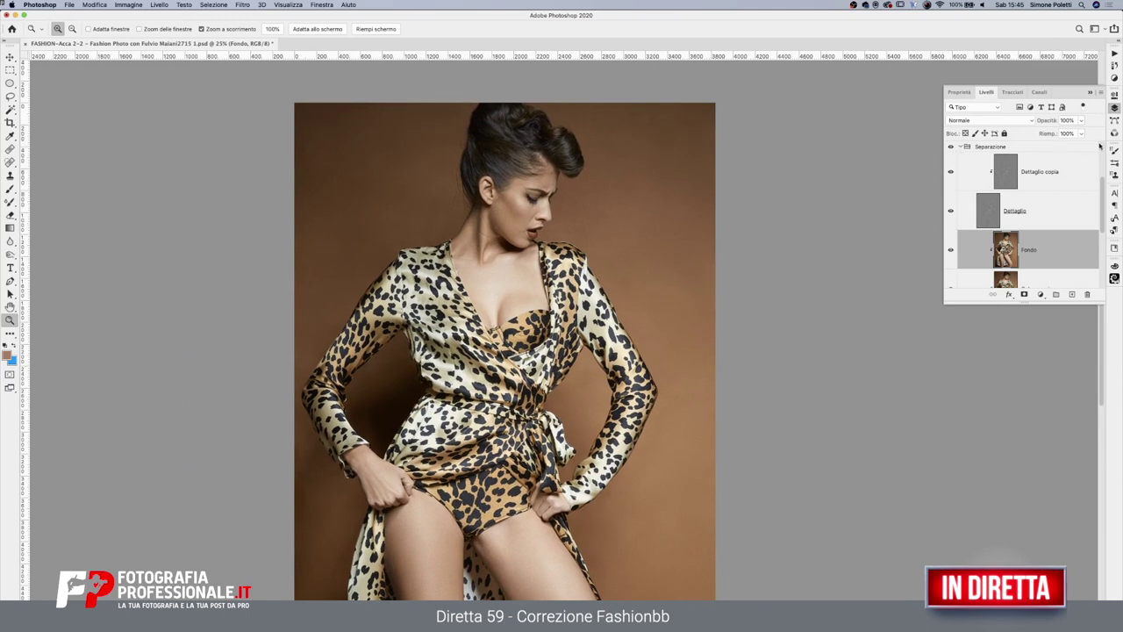
{"action": "scroll", "coordinate": [1101, 147], "scroll_direction": "up", "scroll_amount": 2}
{"action": "left_click", "coordinate": [950, 201]}
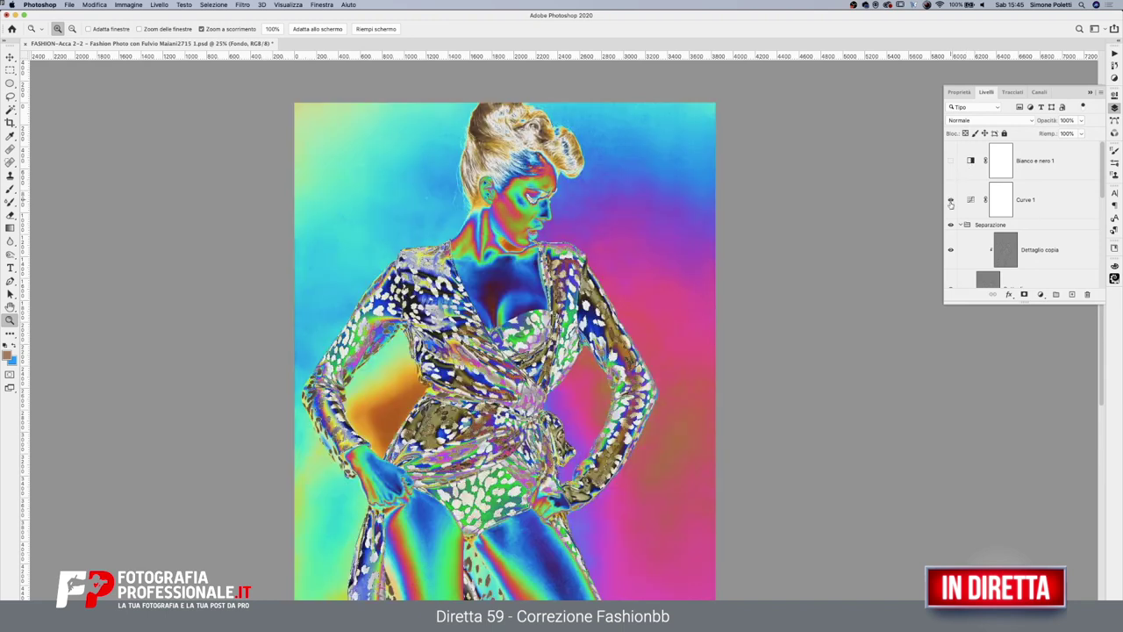
{"action": "scroll", "coordinate": [792, 359], "scroll_direction": "down", "scroll_amount": 3}
{"action": "scroll", "coordinate": [758, 269], "scroll_direction": "down", "scroll_amount": 2}
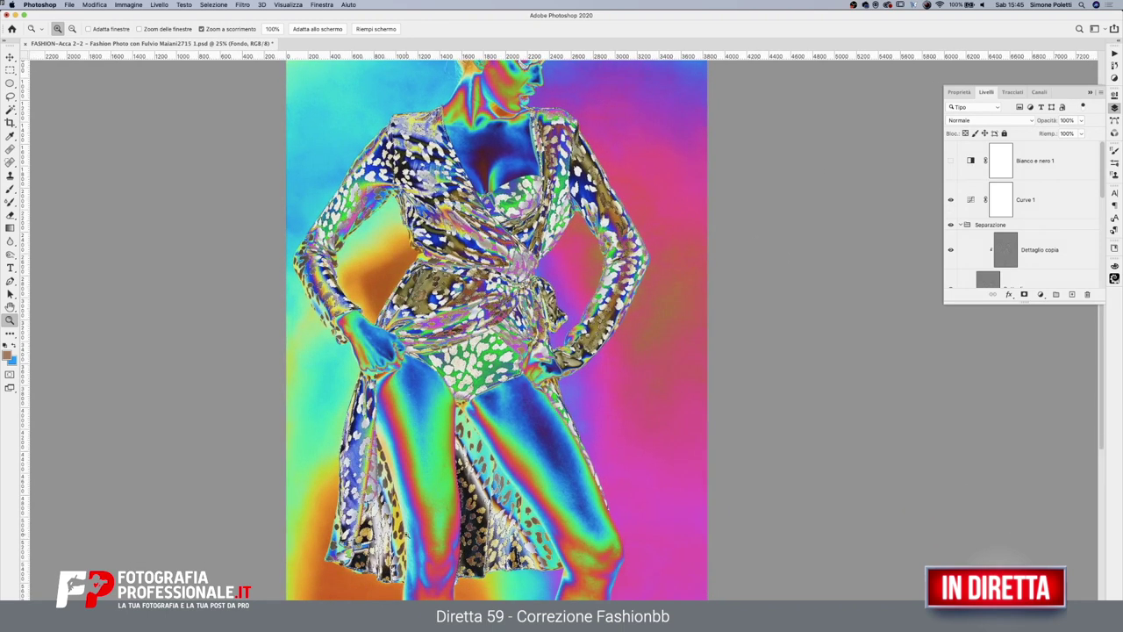
{"action": "scroll", "coordinate": [441, 224], "scroll_direction": "up", "scroll_amount": 2}
{"action": "scroll", "coordinate": [376, 354], "scroll_direction": "up", "scroll_amount": 1}
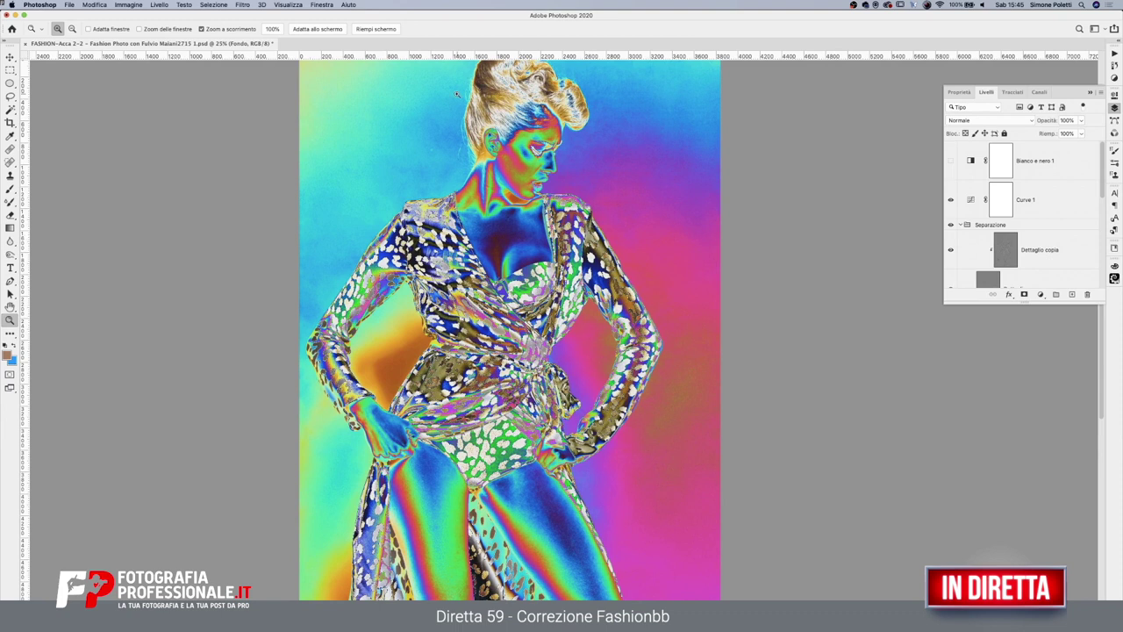
{"action": "scroll", "coordinate": [603, 213], "scroll_direction": "up", "scroll_amount": 2}
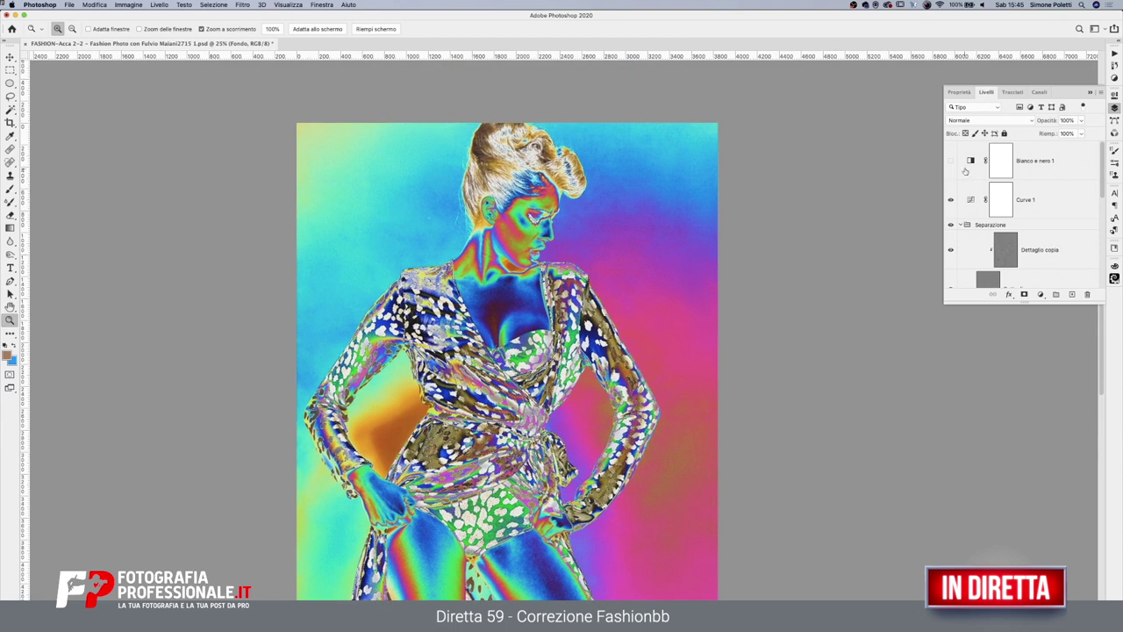
{"action": "left_click", "coordinate": [950, 161]}
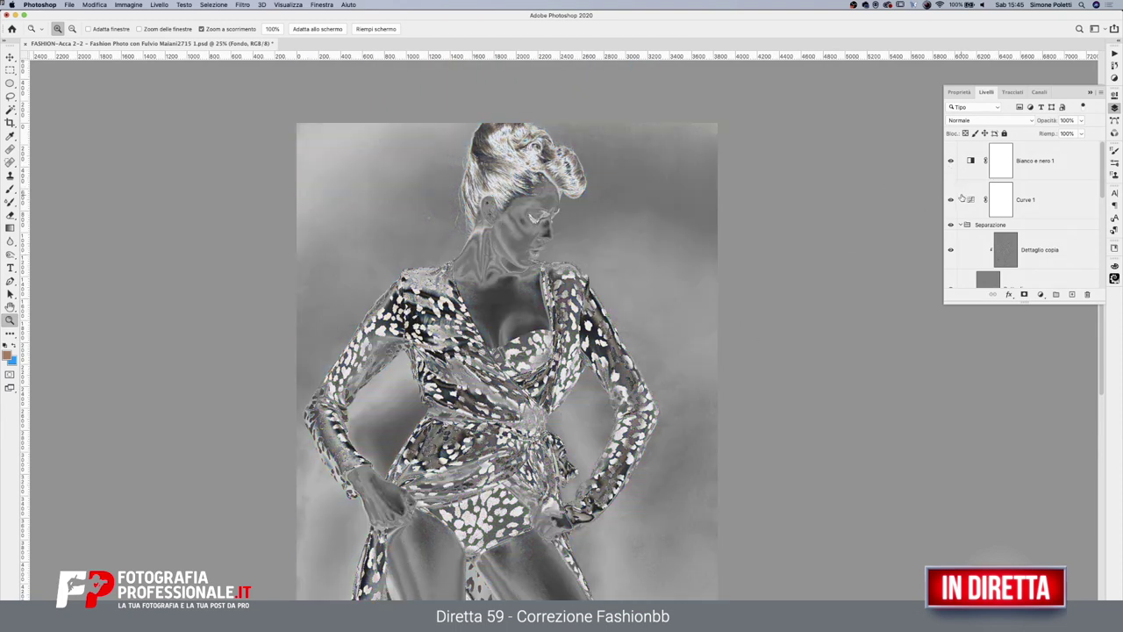
{"action": "left_click_drag", "start_coordinate": [951, 200], "coordinate": [952, 184]}
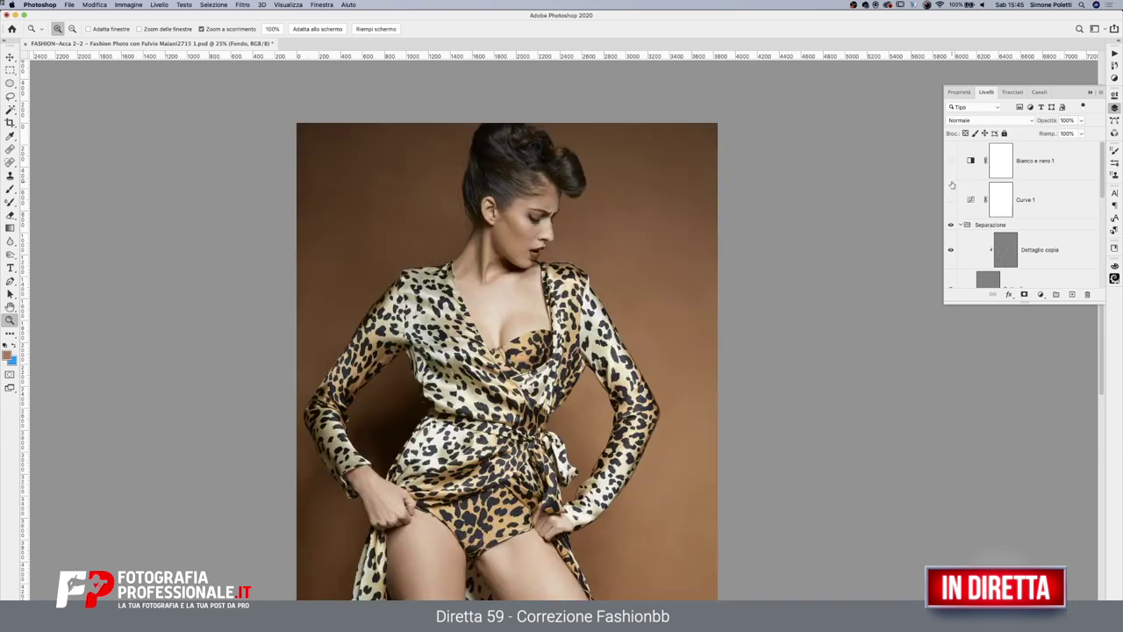
{"action": "scroll", "coordinate": [742, 406], "scroll_direction": "down", "scroll_amount": 2}
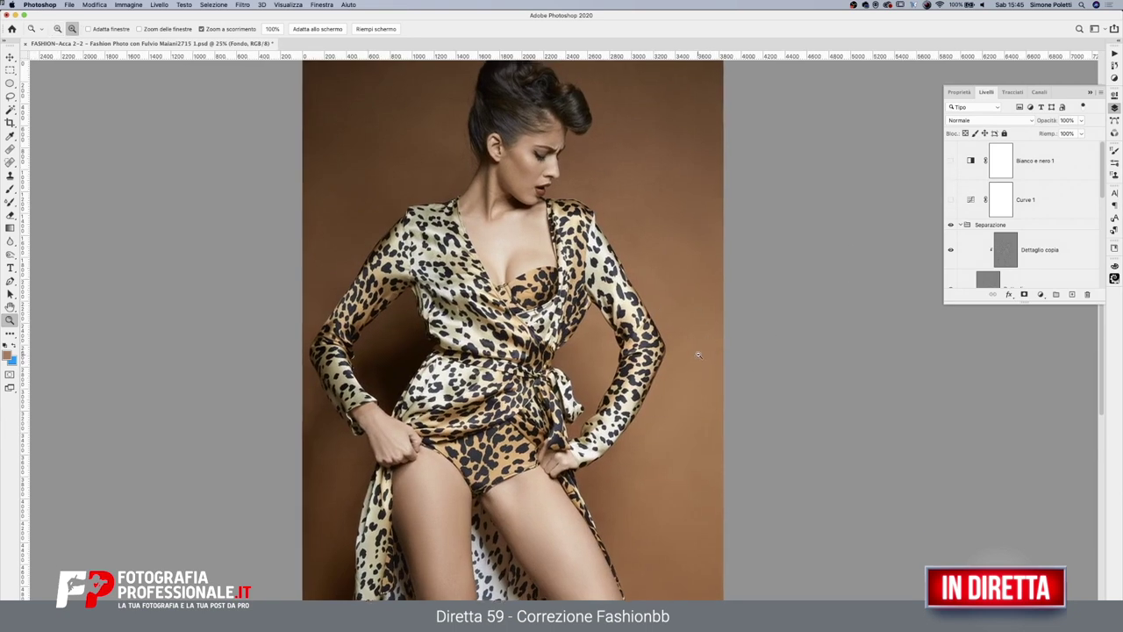
{"action": "left_click", "coordinate": [700, 346], "text": "alt"}
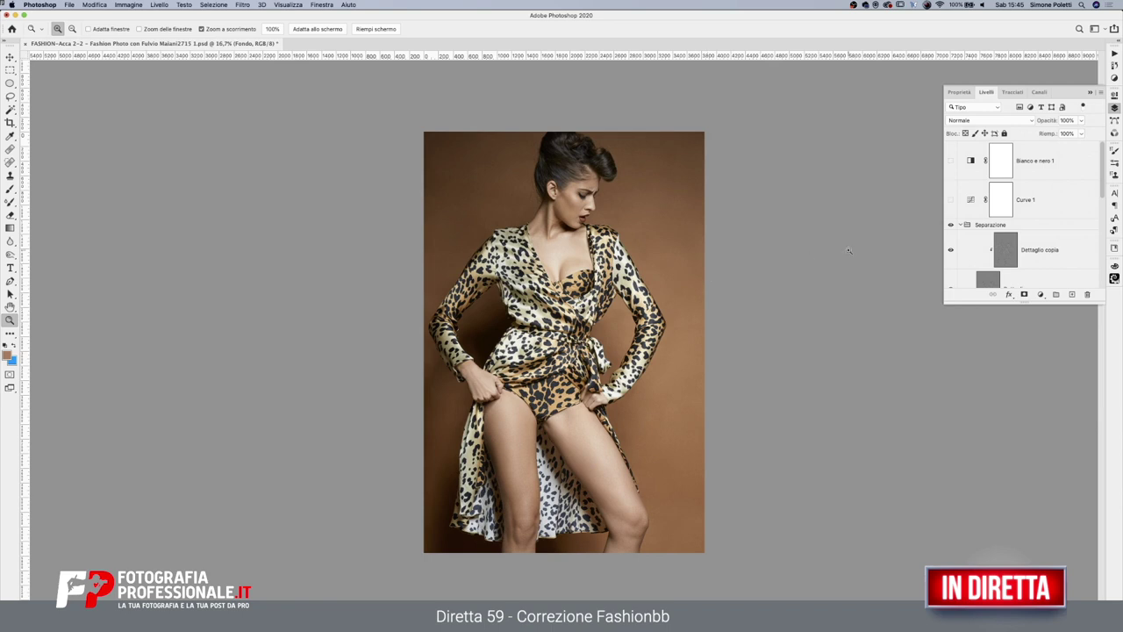
{"action": "left_click", "coordinate": [961, 226]}
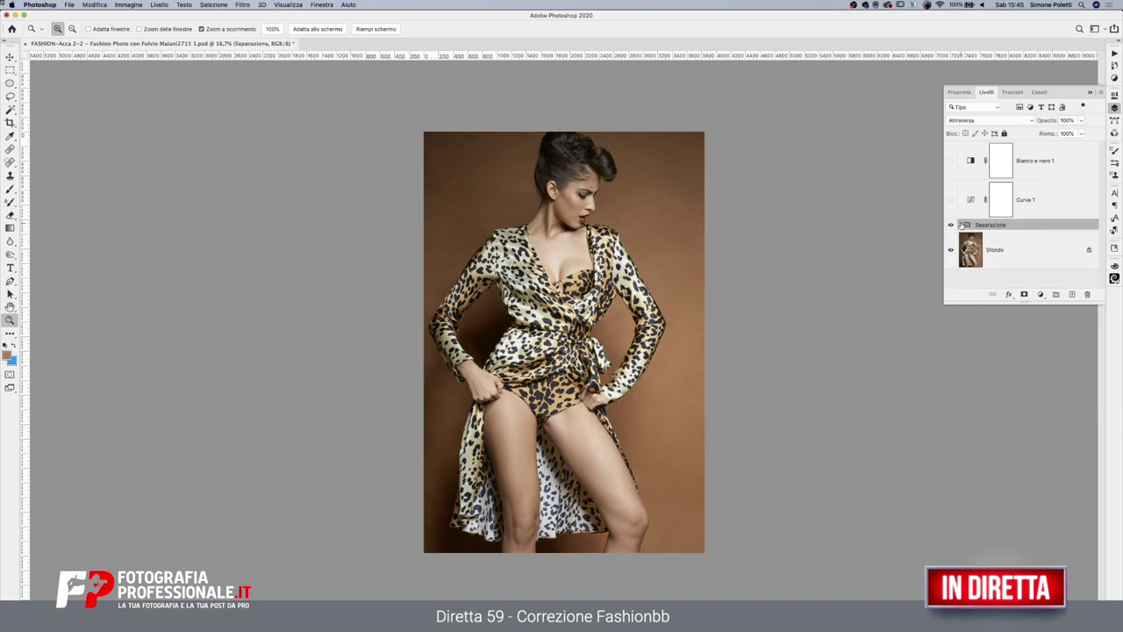
{"action": "left_click", "coordinate": [950, 226]}
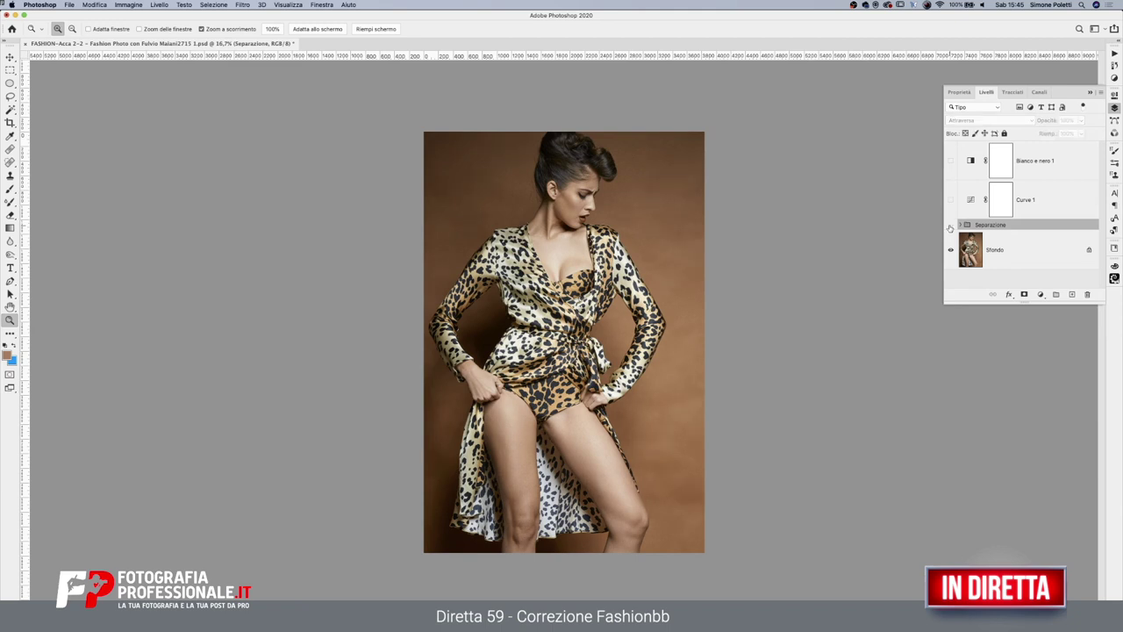
{"action": "left_click", "coordinate": [950, 227]}
{"action": "left_click", "coordinate": [950, 227]}
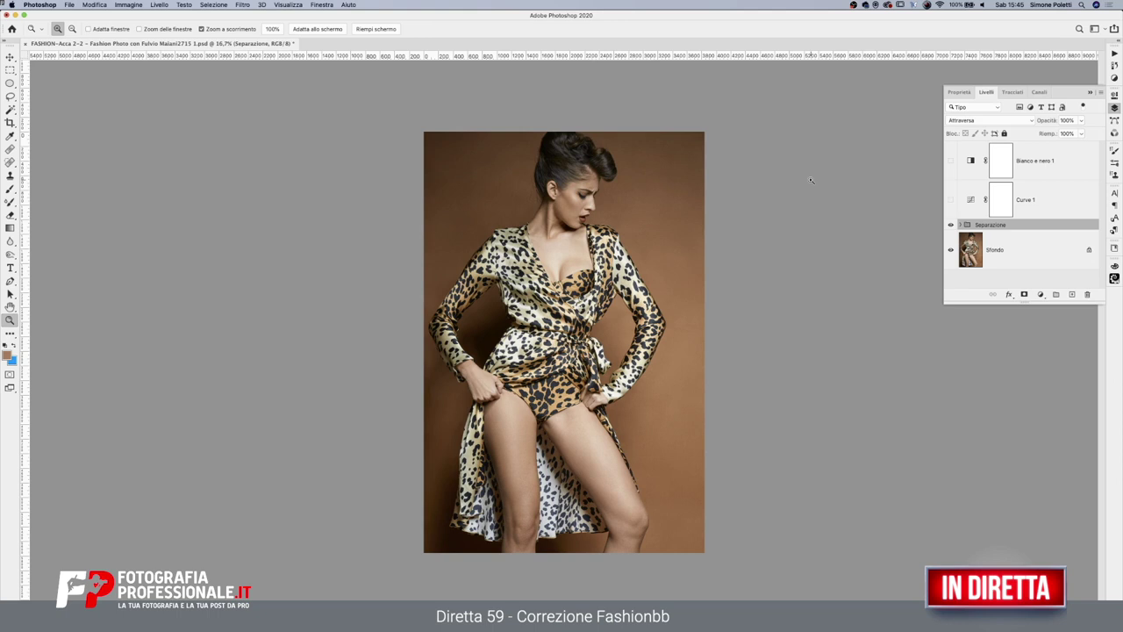
{"action": "left_click", "coordinate": [584, 232]}
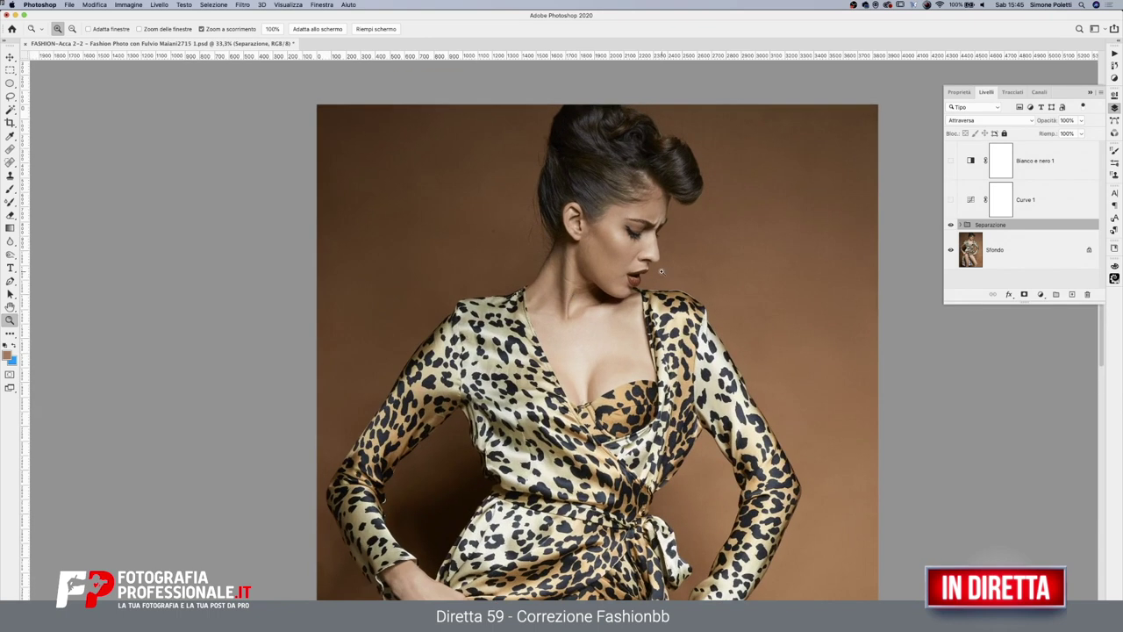
{"action": "scroll", "coordinate": [674, 369], "scroll_direction": "down", "scroll_amount": 4}
{"action": "scroll", "coordinate": [674, 370], "scroll_direction": "down", "scroll_amount": 4}
{"action": "scroll", "coordinate": [666, 351], "scroll_direction": "down", "scroll_amount": 3}
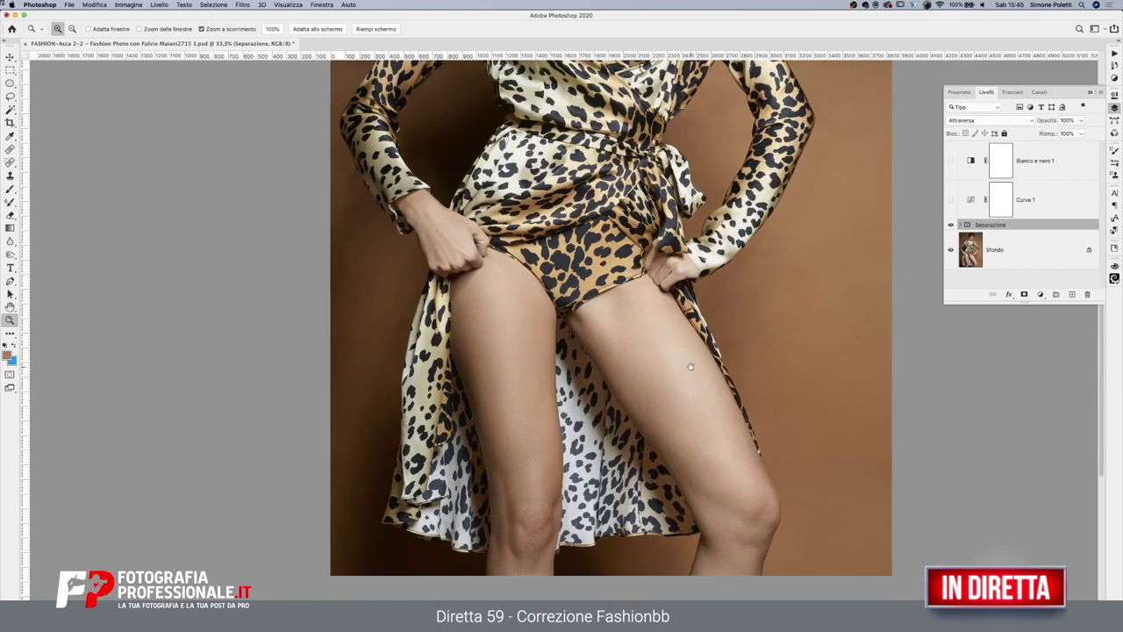
{"action": "left_click", "coordinate": [656, 249], "text": "alt"}
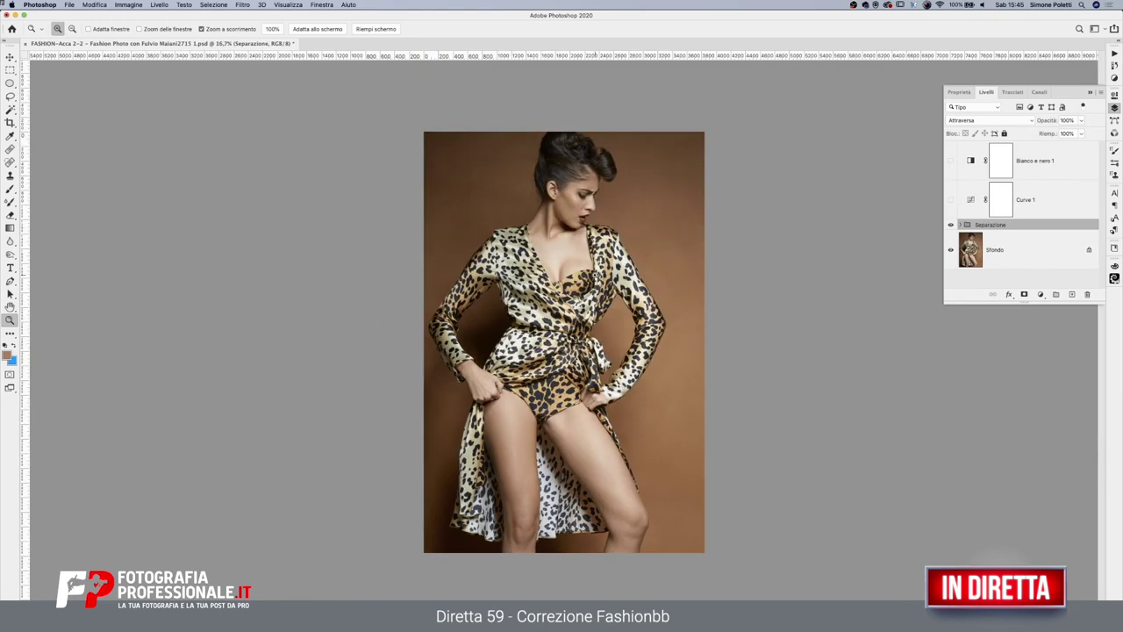
{"action": "left_click", "coordinate": [656, 210]}
{"action": "left_click", "coordinate": [654, 222], "text": "alt"}
{"action": "left_click", "coordinate": [950, 226]}
{"action": "left_click", "coordinate": [950, 225]}
{"action": "left_click", "coordinate": [961, 225]}
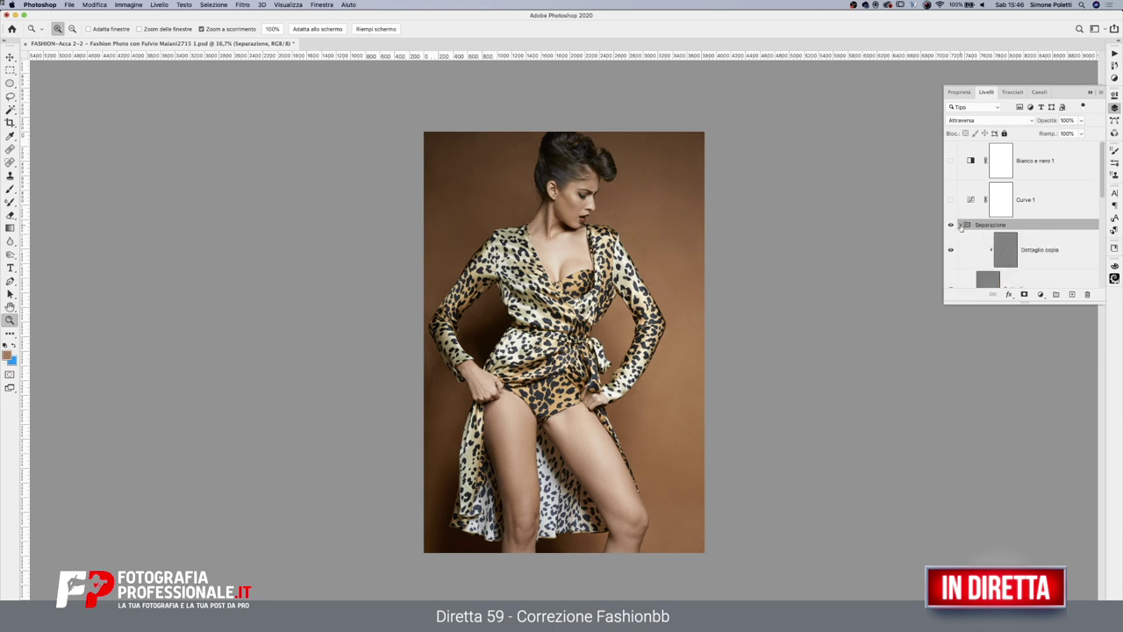
Select Dettaglio copia, zoom around the face and neck, and switch to the Clone Stamp
{"action": "left_click", "coordinate": [1022, 256]}
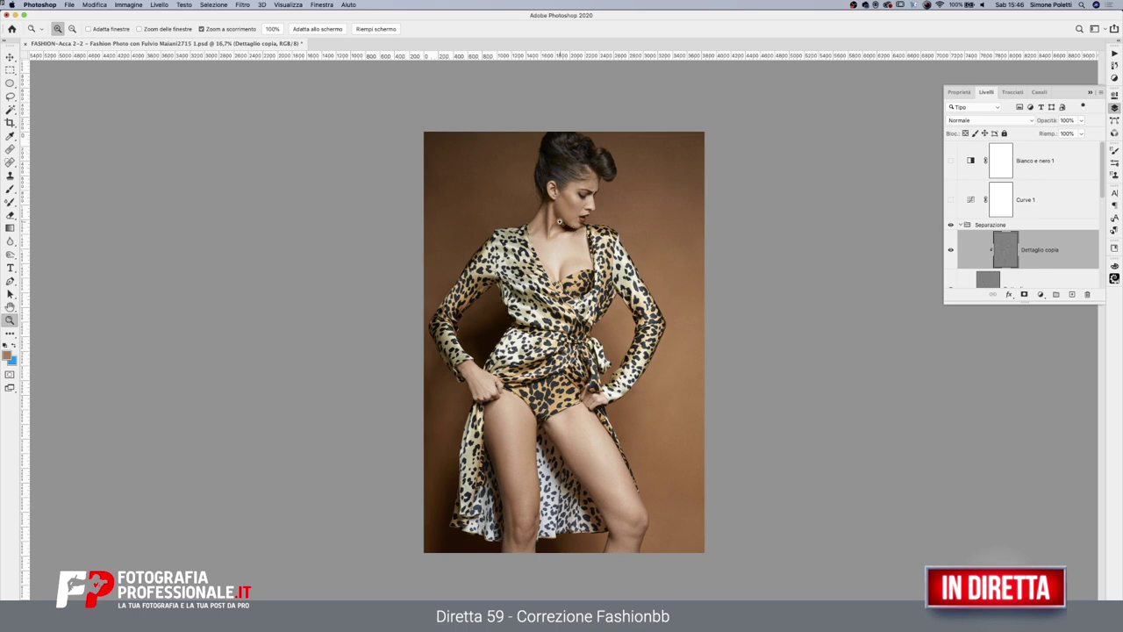
{"action": "left_click_drag", "start_coordinate": [567, 182], "coordinate": [664, 253]}
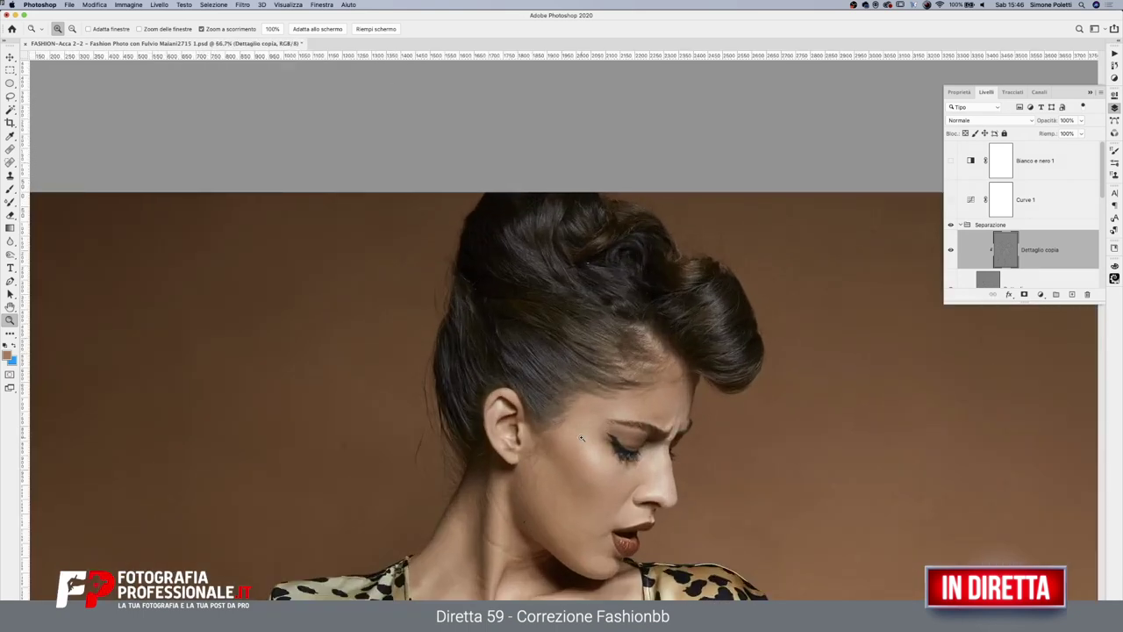
{"action": "scroll", "coordinate": [664, 252], "scroll_direction": "down", "scroll_amount": 5}
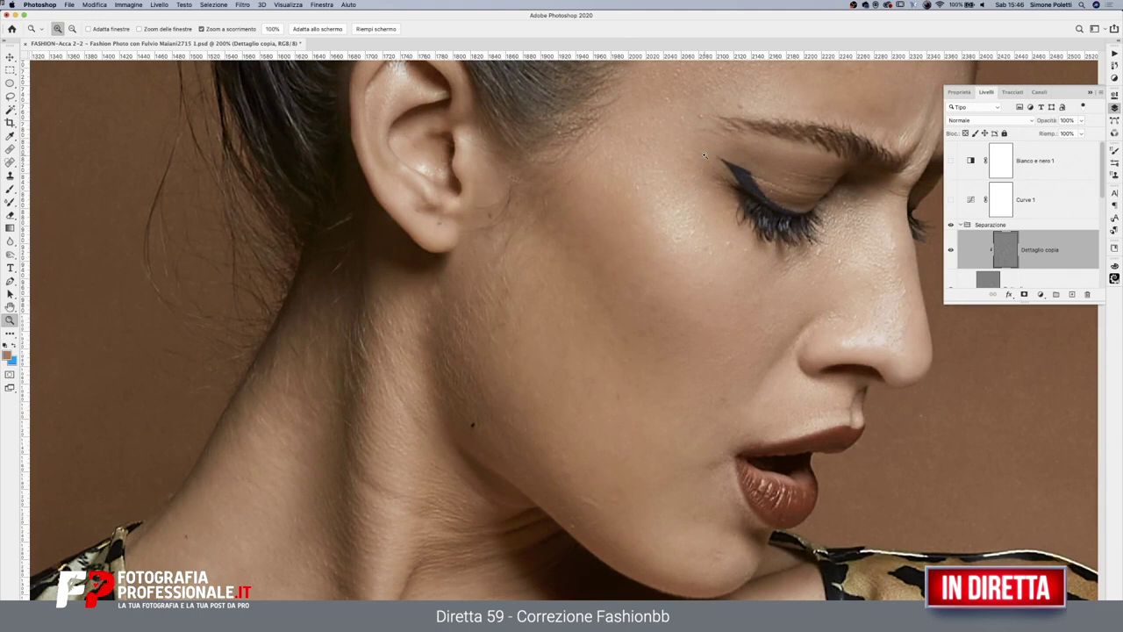
{"action": "key", "text": "s"}
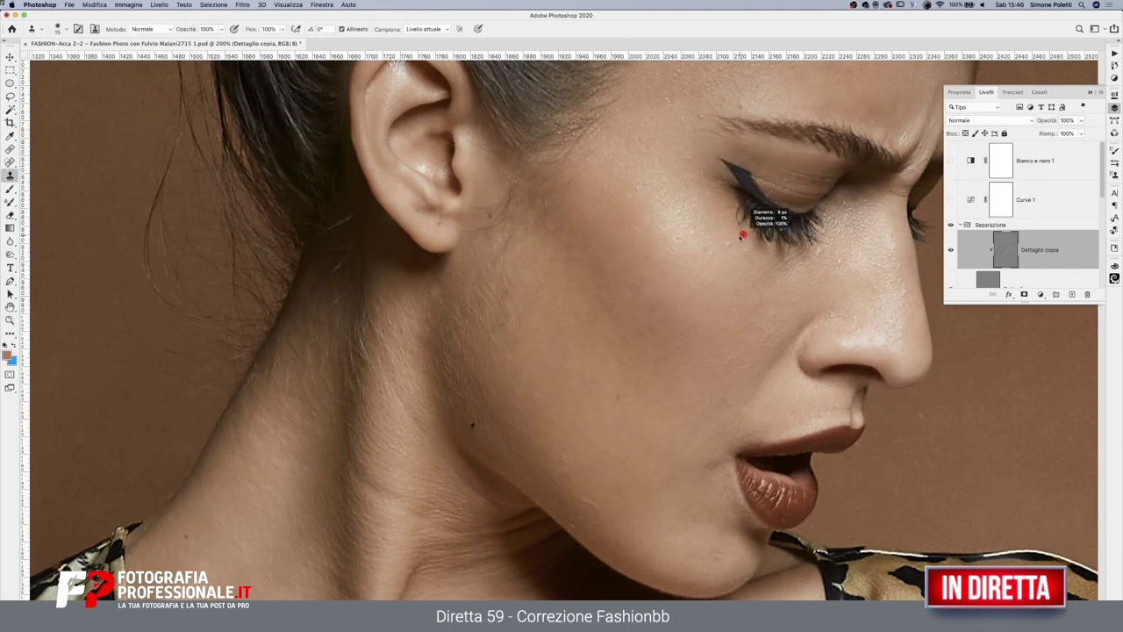
{"action": "left_click_drag", "start_coordinate": [514, 381], "coordinate": [785, 283]}
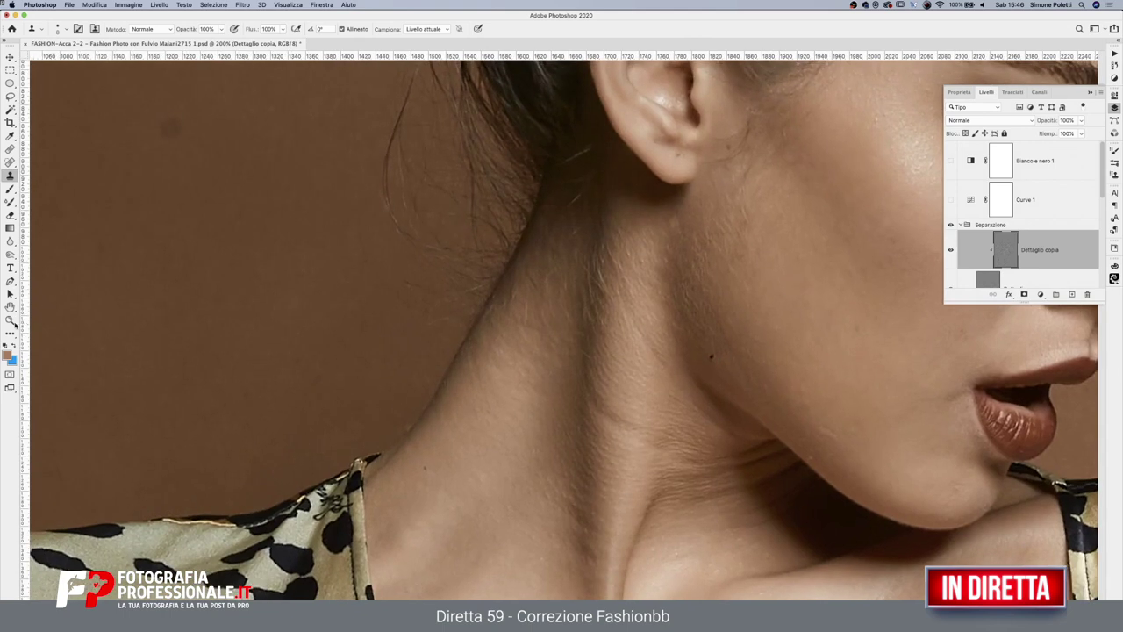
{"action": "key", "text": "z"}
{"action": "key", "text": "super+minus"}
{"action": "key", "text": "super+minus"}
{"action": "key", "text": "super+minus"}
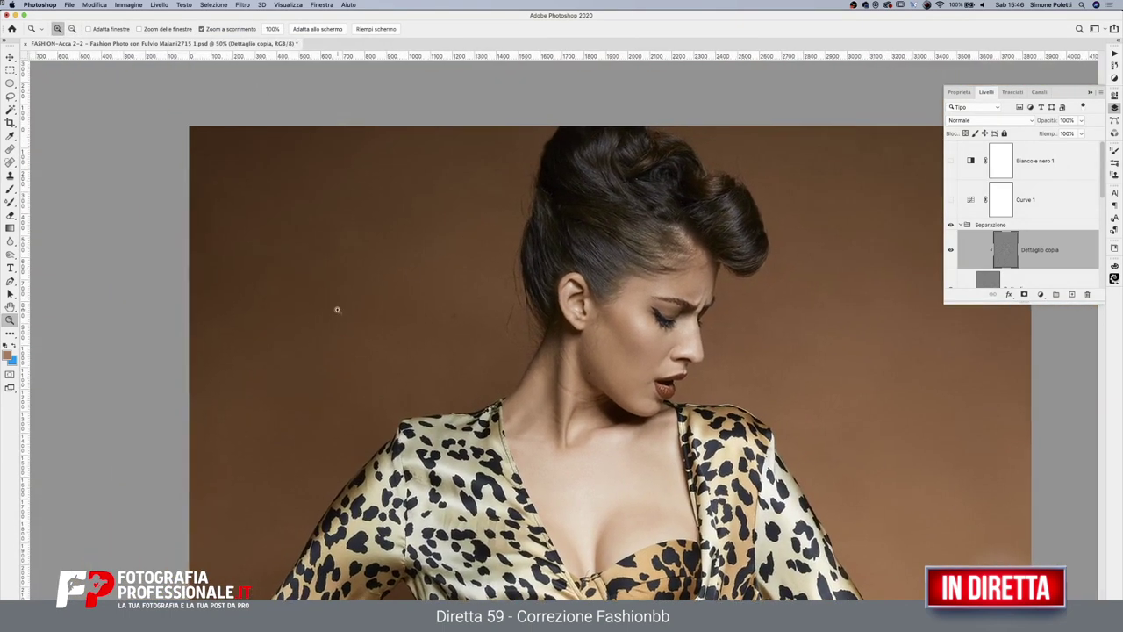
{"action": "key", "text": "s"}
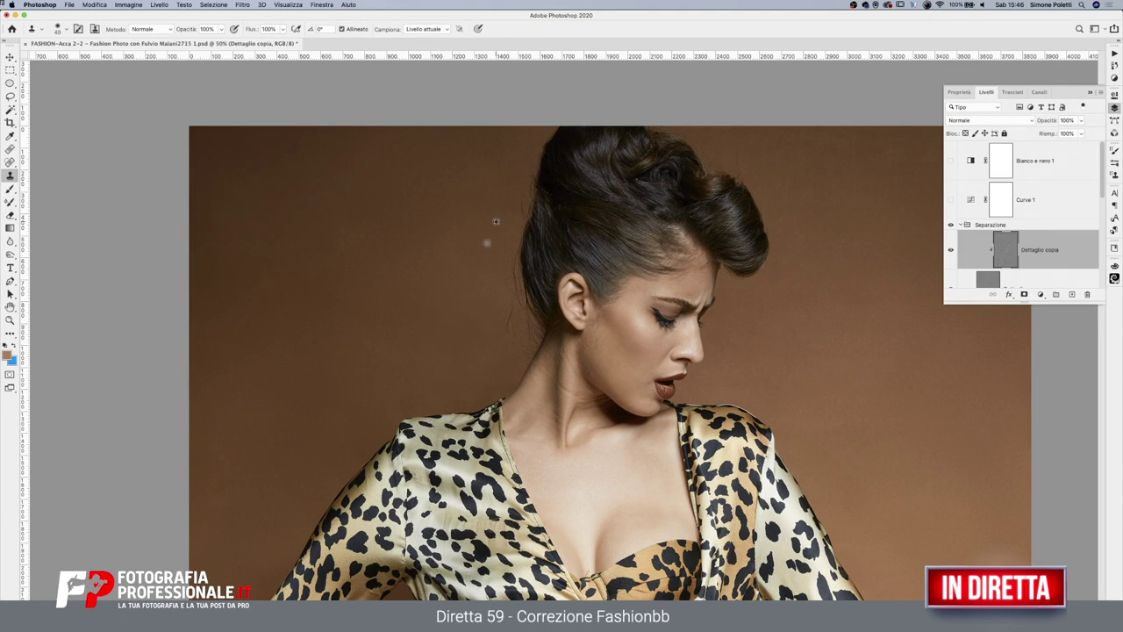
Pan around the portrait and set the Clone Stamp size to 150 px
{"action": "scroll", "coordinate": [627, 319], "scroll_direction": "right", "scroll_amount": 3}
{"action": "scroll", "coordinate": [576, 343], "scroll_direction": "right", "scroll_amount": 4}
{"action": "scroll", "coordinate": [654, 422], "scroll_direction": "right", "scroll_amount": 1}
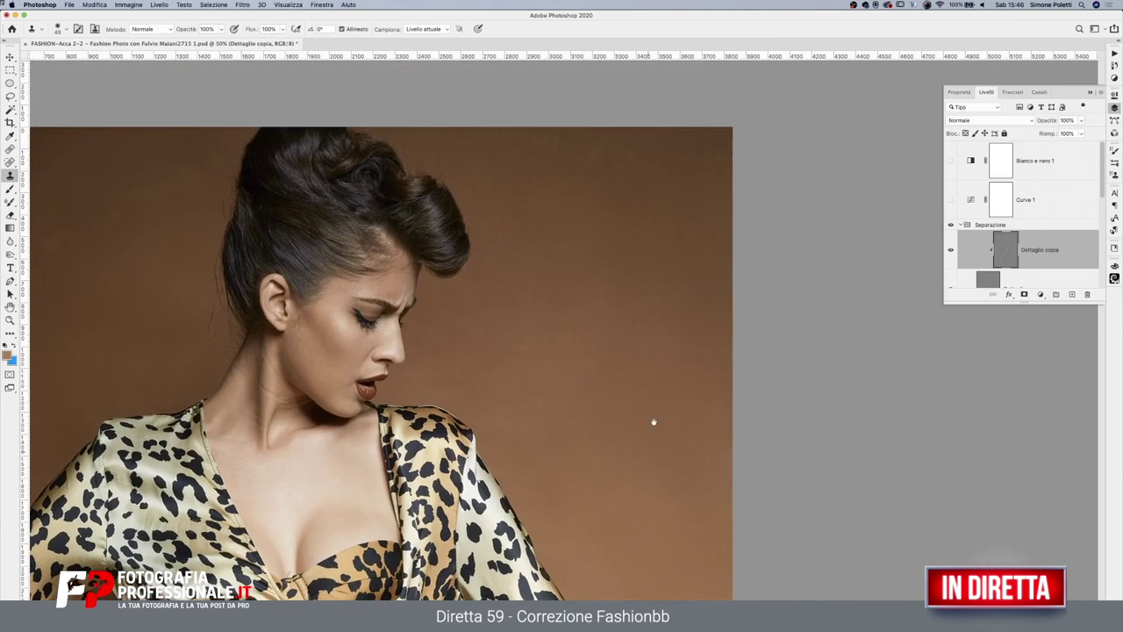
{"action": "scroll", "coordinate": [654, 422], "scroll_direction": "down", "scroll_amount": 1}
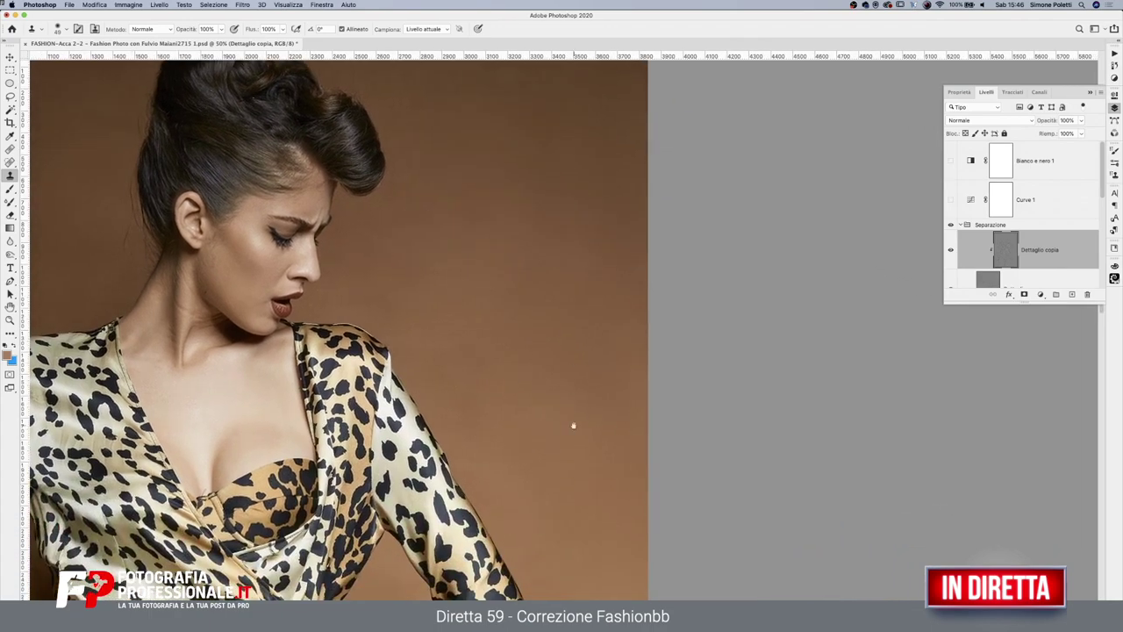
{"action": "scroll", "coordinate": [584, 388], "scroll_direction": "down", "scroll_amount": 3}
{"action": "scroll", "coordinate": [660, 224], "scroll_direction": "down", "scroll_amount": 3}
{"action": "scroll", "coordinate": [656, 431], "scroll_direction": "down", "scroll_amount": 5}
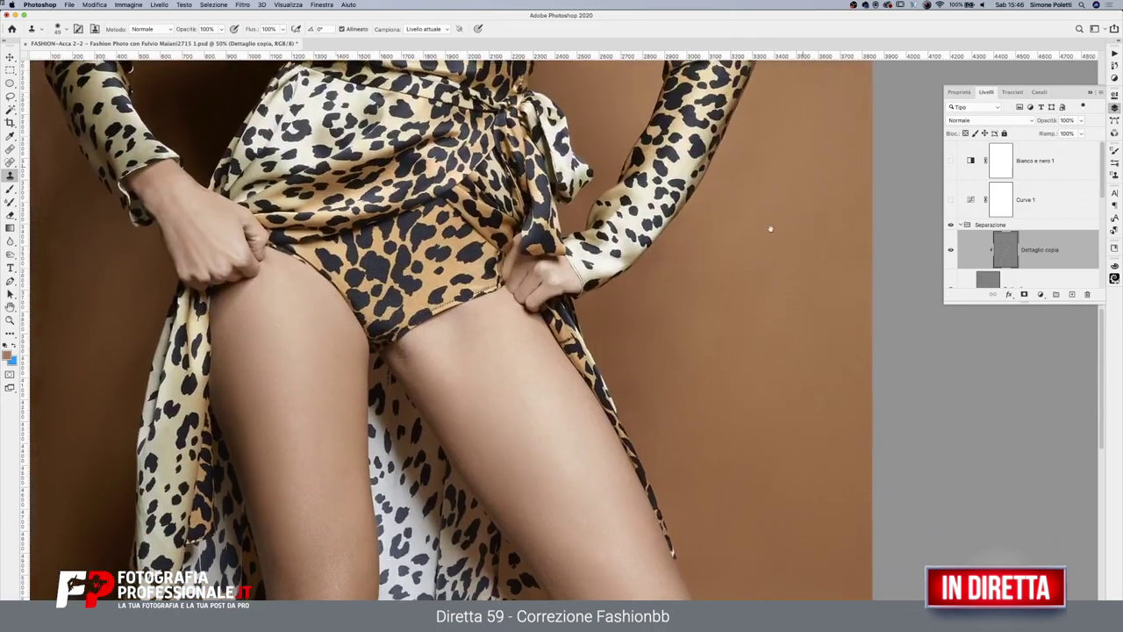
{"action": "scroll", "coordinate": [731, 406], "scroll_direction": "down", "scroll_amount": 3}
{"action": "scroll", "coordinate": [758, 179], "scroll_direction": "right", "scroll_amount": 1}
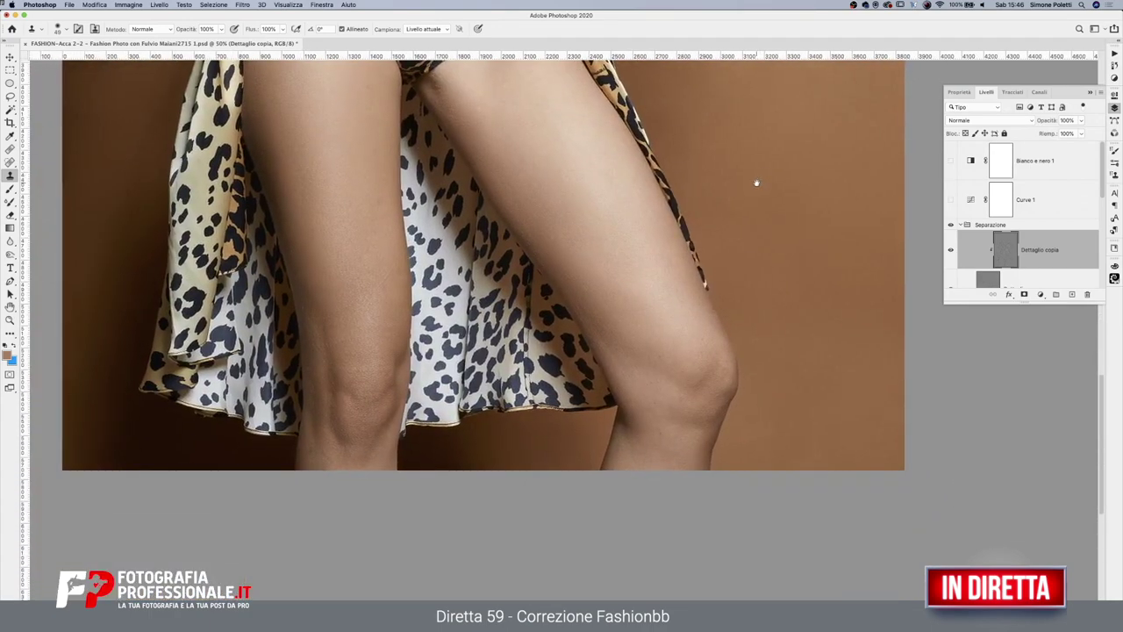
{"action": "scroll", "coordinate": [684, 261], "scroll_direction": "left", "scroll_amount": 5}
{"action": "scroll", "coordinate": [685, 261], "scroll_direction": "up", "scroll_amount": 3}
{"action": "scroll", "coordinate": [656, 261], "scroll_direction": "up", "scroll_amount": 5}
{"action": "scroll", "coordinate": [635, 353], "scroll_direction": "up", "scroll_amount": 1}
{"action": "scroll", "coordinate": [635, 353], "scroll_direction": "up", "scroll_amount": 3}
{"action": "left_click_drag", "start_coordinate": [376, 364], "coordinate": [392, 377]}
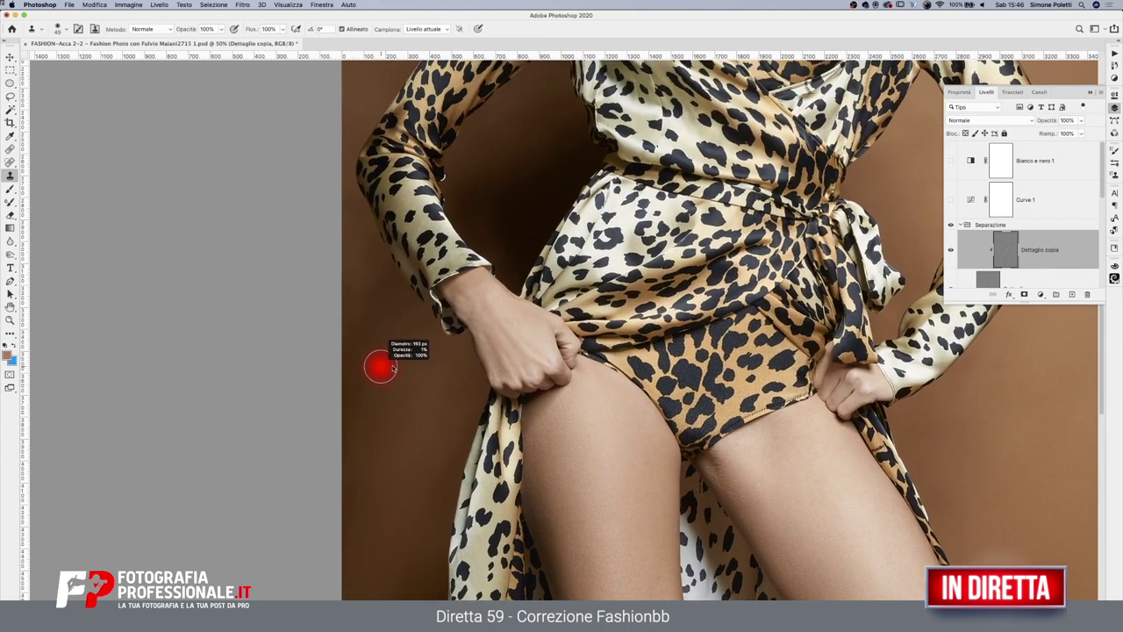
Toggle Dettaglio copia off and on for a before/after check
{"action": "left_click", "coordinate": [951, 247]}
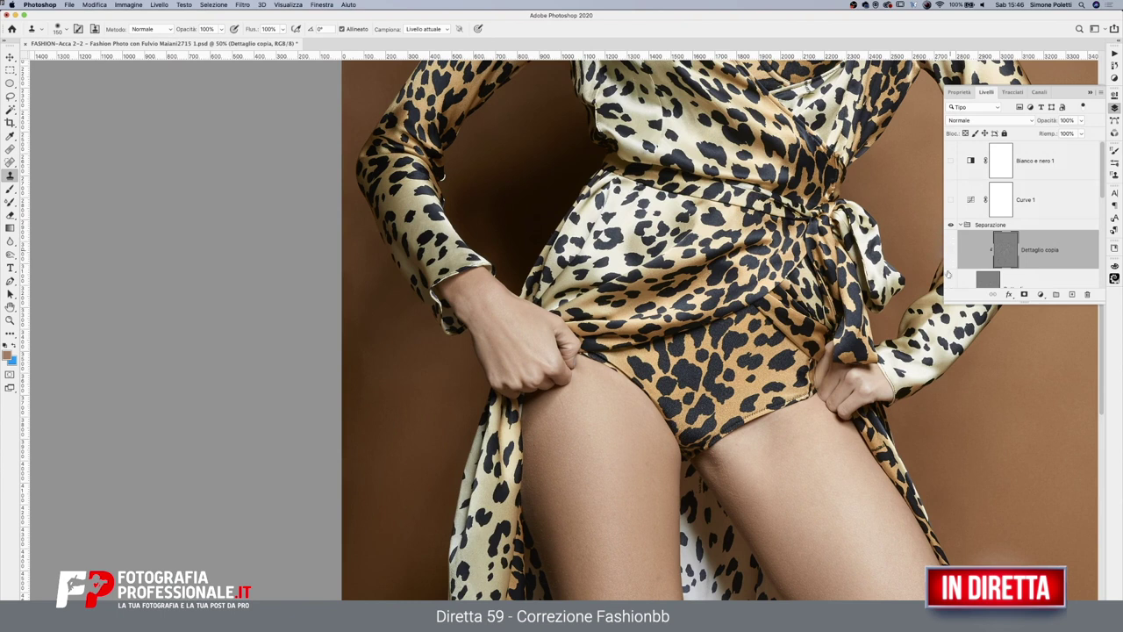
{"action": "left_click", "coordinate": [950, 249]}
{"action": "left_click_drag", "start_coordinate": [1108, 188], "coordinate": [1101, 213]}
Select Fondo, pick and enlarge the Mixer Brush, then reselect Dettaglio copia and pan to the face
{"action": "left_click", "coordinate": [1014, 281]}
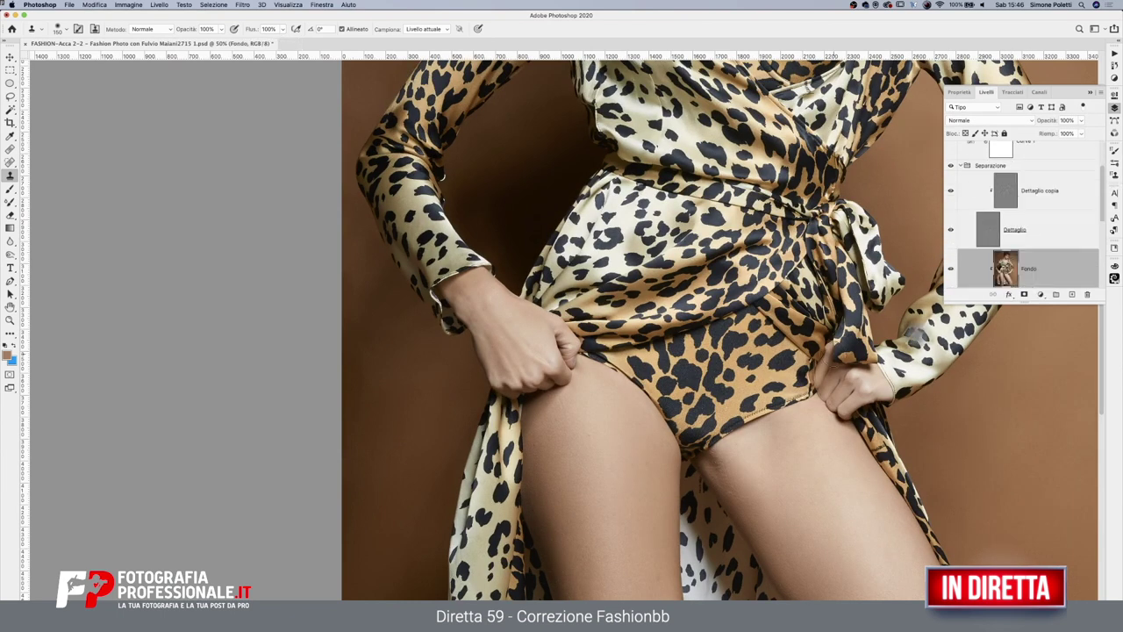
{"action": "left_click", "coordinate": [10, 202]}
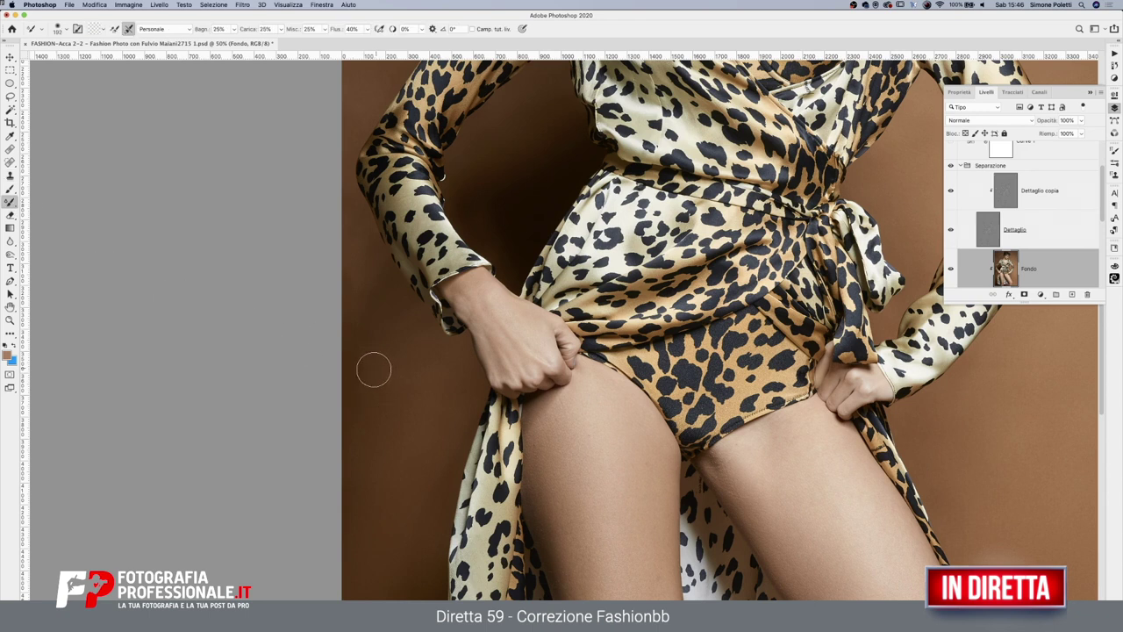
{"action": "key", "text": "bracketleft"}
{"action": "key", "text": "bracketleft"}
{"action": "key", "text": "bracketleft"}
{"action": "left_click", "coordinate": [995, 200]}
{"action": "left_click_drag", "start_coordinate": [706, 265], "coordinate": [539, 522]}
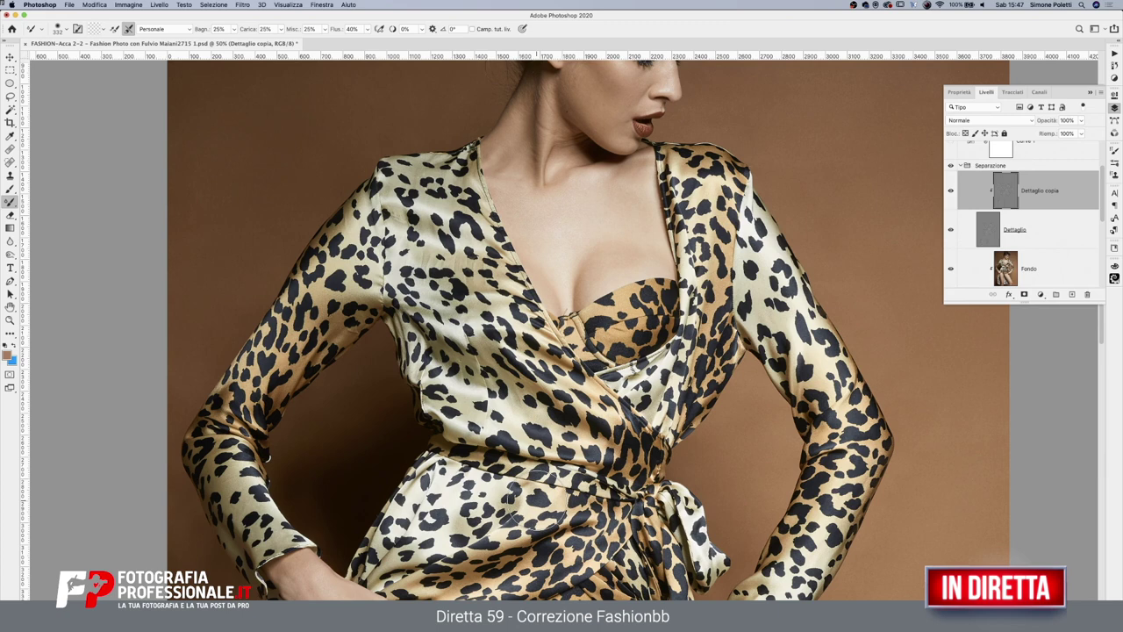
Zoom in close on the ear and face, then pick the Clone Stamp with a small brush
{"action": "scroll", "coordinate": [359, 324], "scroll_direction": "up", "scroll_amount": 5}
{"action": "scroll", "coordinate": [359, 324], "scroll_direction": "up", "scroll_amount": 3}
{"action": "scroll", "coordinate": [359, 324], "scroll_direction": "up", "scroll_amount": 2}
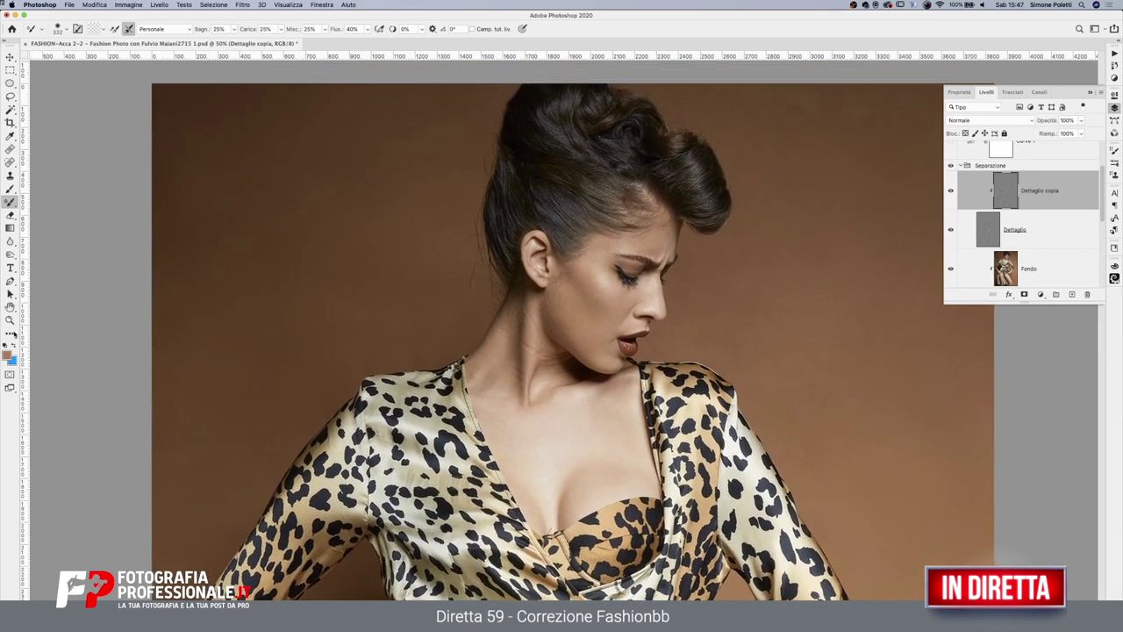
{"action": "key", "text": "z"}
{"action": "mouse_move", "coordinate": [572, 264]}
{"action": "left_mouse_down"}
{"action": "mouse_move", "coordinate": [711, 264]}
{"action": "mouse_move", "coordinate": [698, 311]}
{"action": "left_mouse_up"}
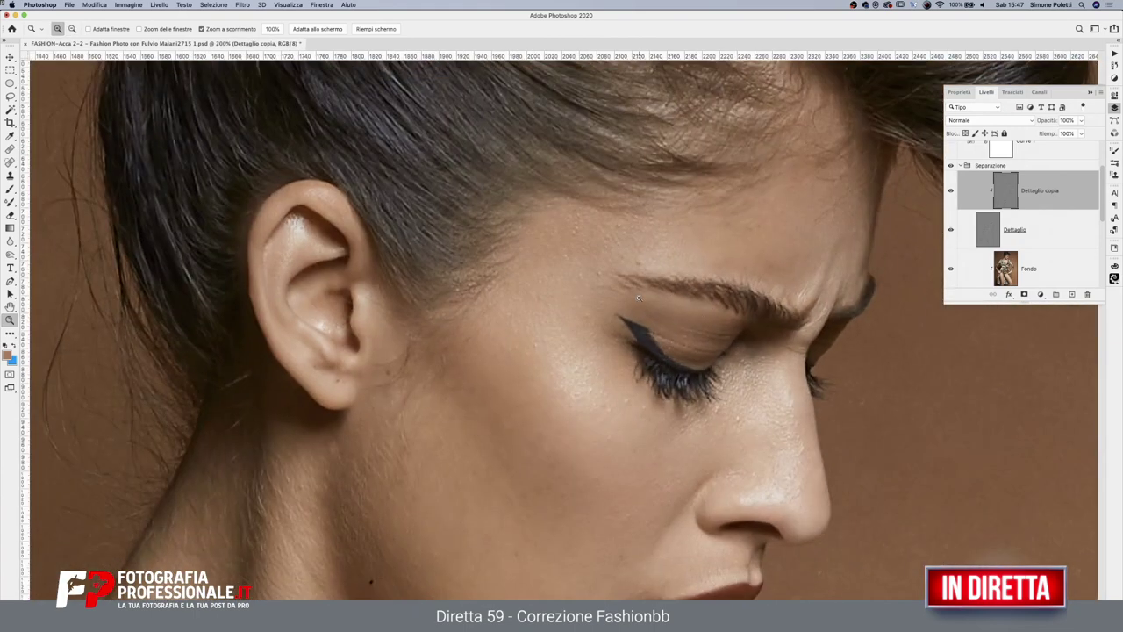
{"action": "left_click", "coordinate": [10, 176]}
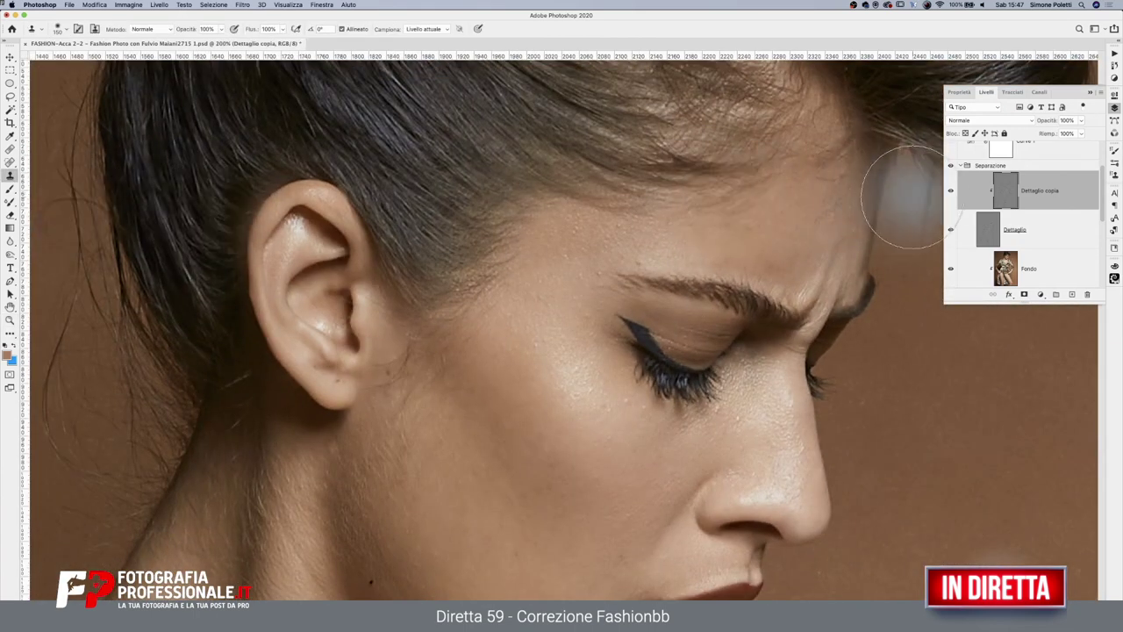
{"action": "left_click_drag", "start_coordinate": [702, 200], "coordinate": [605, 229]}
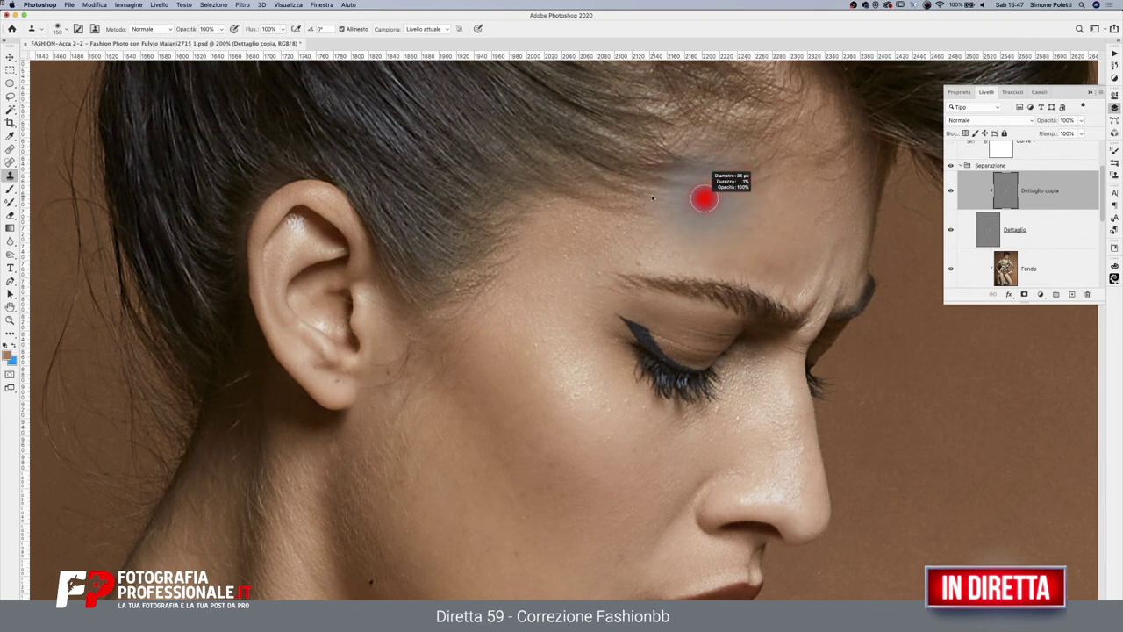
Sample clean forehead skin and clone texture over the forehead and cheek
{"action": "left_click", "coordinate": [555, 279], "text": "alt"}
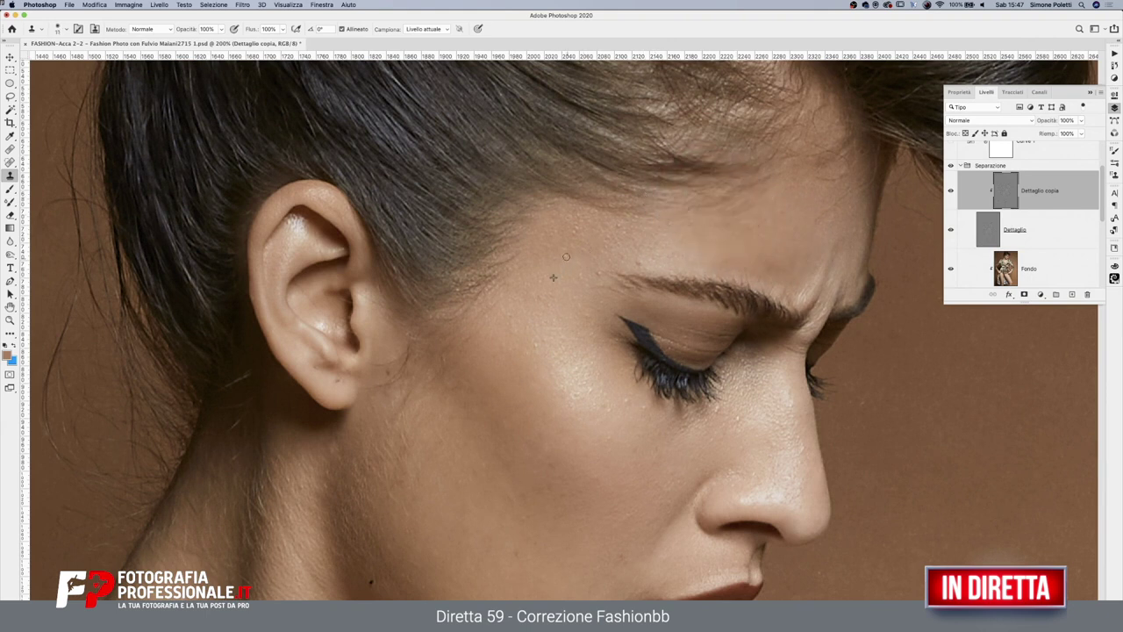
{"action": "left_click_drag", "start_coordinate": [574, 233], "coordinate": [566, 217]}
{"action": "mouse_move", "coordinate": [636, 256]}
{"action": "left_mouse_down"}
{"action": "mouse_move", "coordinate": [594, 273]}
{"action": "mouse_move", "coordinate": [588, 312]}
{"action": "left_mouse_up"}
{"action": "mouse_move", "coordinate": [536, 340]}
{"action": "left_mouse_down"}
{"action": "mouse_move", "coordinate": [572, 396]}
{"action": "mouse_move", "coordinate": [608, 410]}
{"action": "left_mouse_up"}
{"action": "mouse_move", "coordinate": [628, 433]}
{"action": "left_mouse_down"}
{"action": "mouse_move", "coordinate": [692, 441]}
{"action": "mouse_move", "coordinate": [742, 418]}
{"action": "left_mouse_up"}
{"action": "left_click", "coordinate": [821, 219], "text": "alt"}
{"action": "left_click_drag", "start_coordinate": [825, 189], "coordinate": [595, 307]}
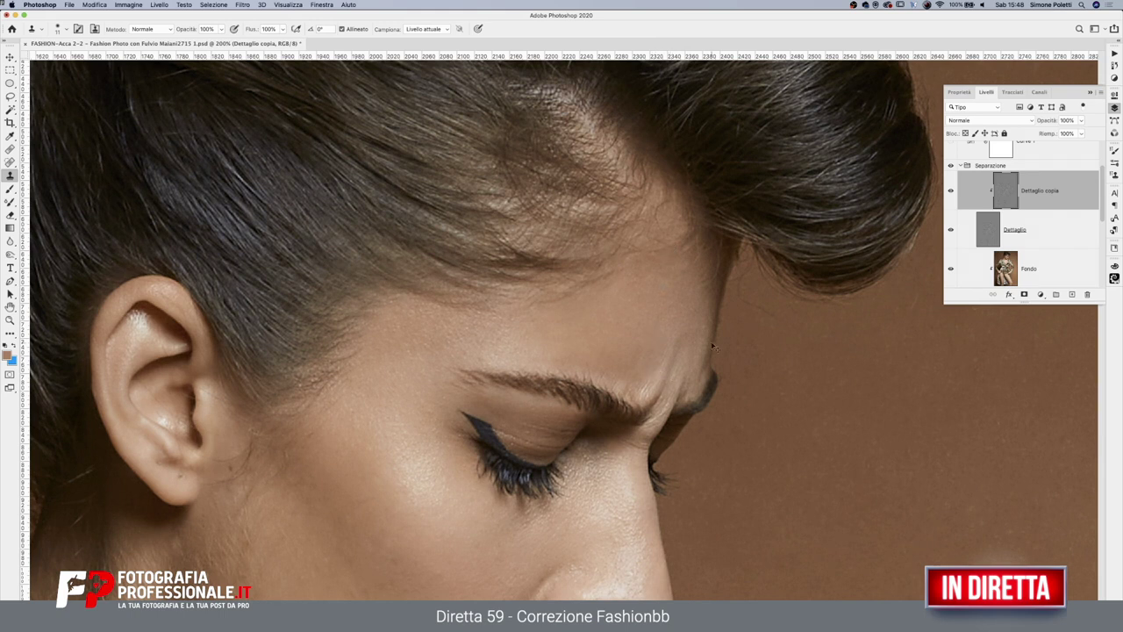
Make Fondo the active layer with a 70 px Mixer Brush, then re-show both detail layers
{"action": "left_click_drag", "start_coordinate": [950, 189], "coordinate": [950, 229]}
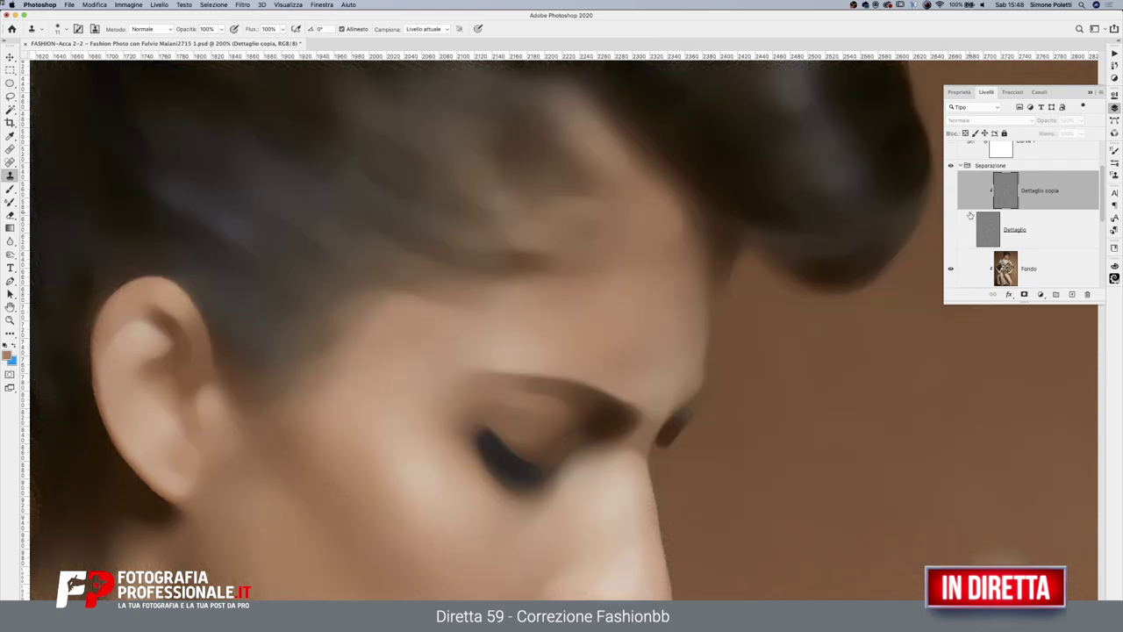
{"action": "left_click", "coordinate": [1000, 264]}
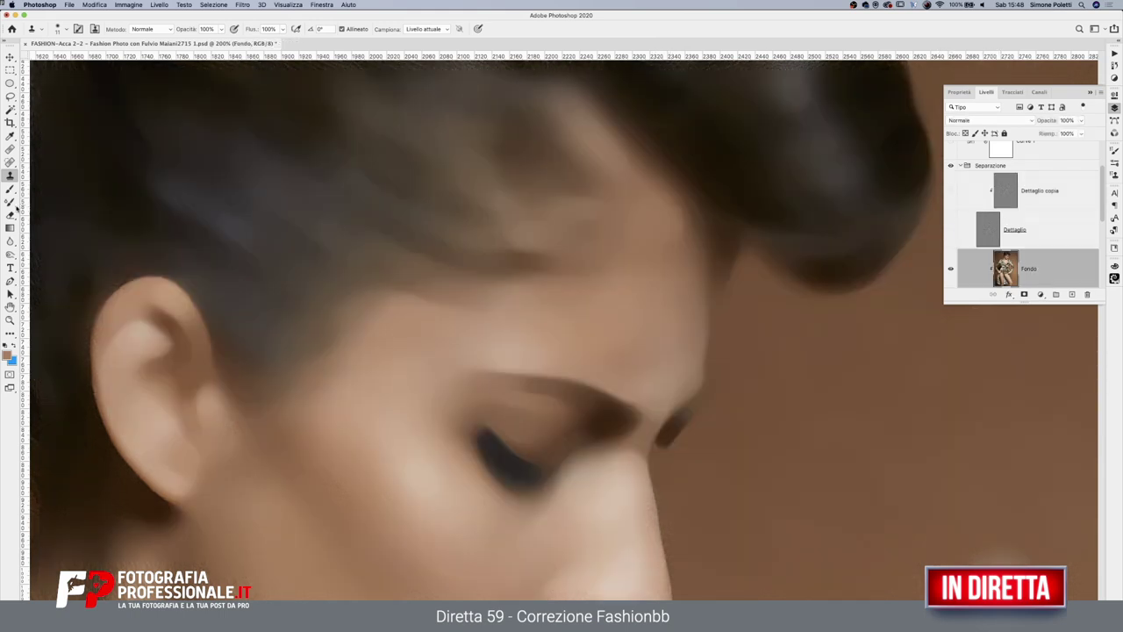
{"action": "key", "text": "b"}
{"action": "left_click_drag", "start_coordinate": [662, 272], "coordinate": [662, 298]}
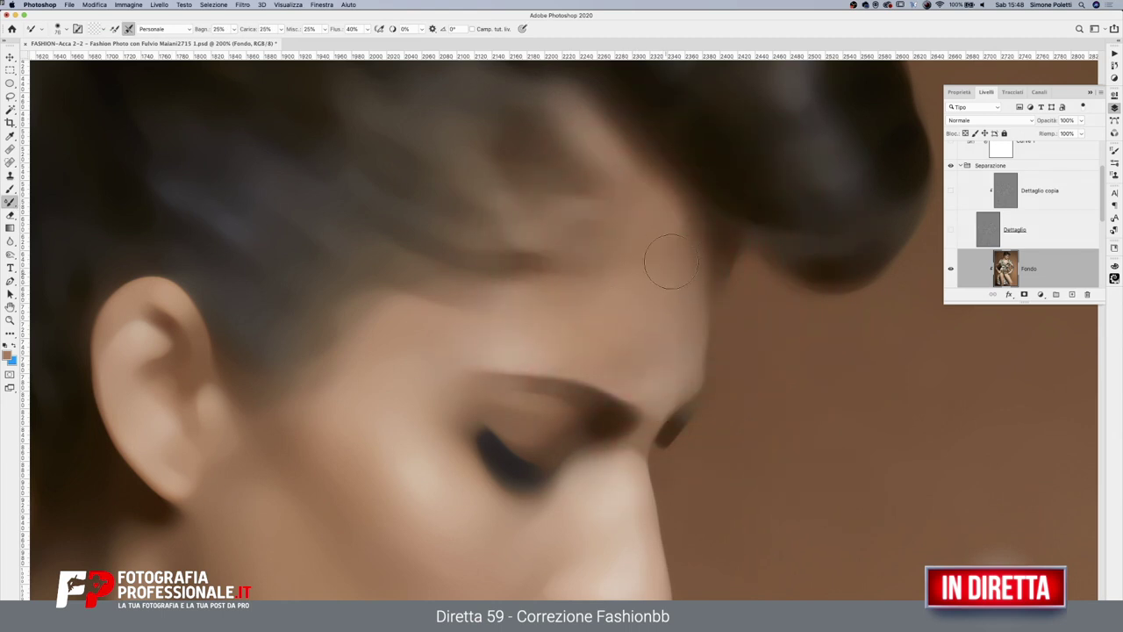
{"action": "left_click_drag", "start_coordinate": [950, 191], "coordinate": [950, 229]}
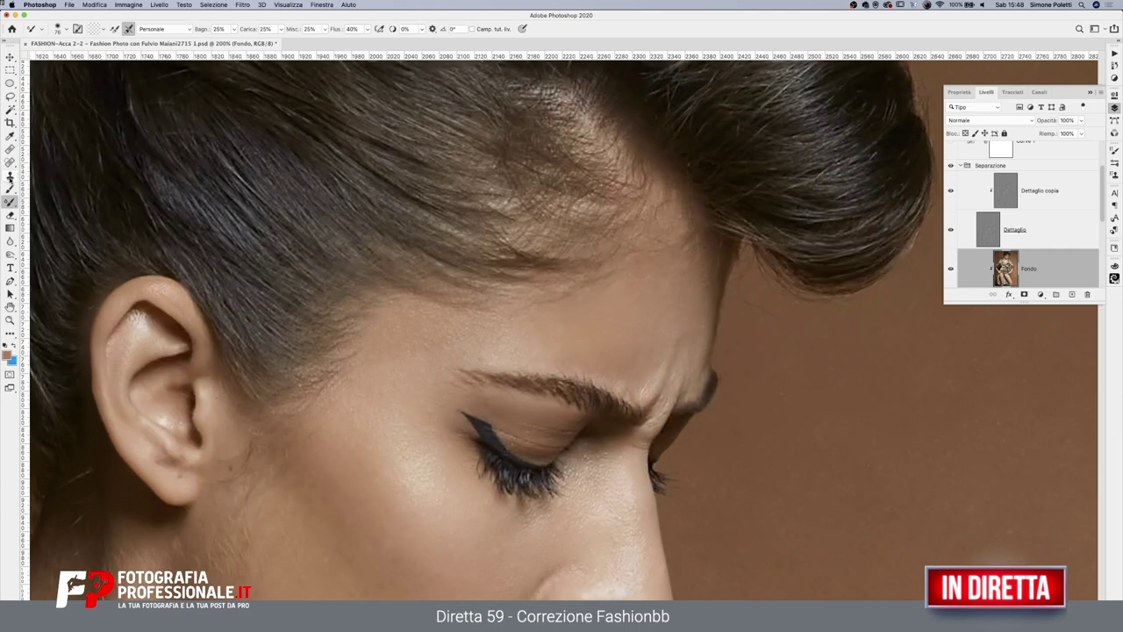
{"action": "left_click", "coordinate": [10, 175]}
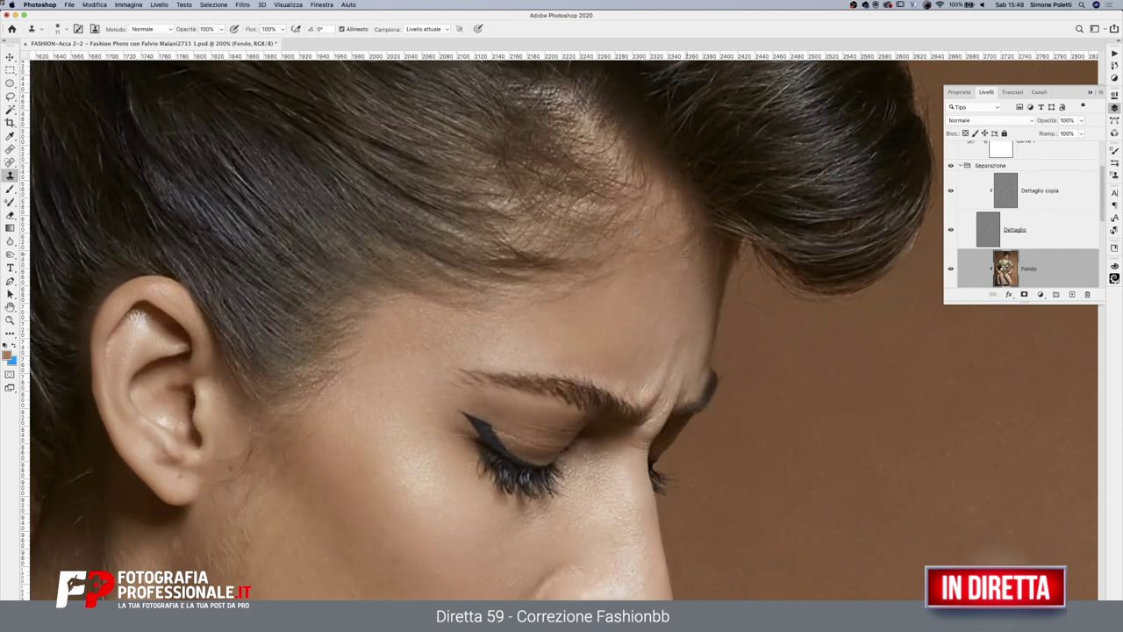
On Dettaglio copia, clone texture over the forehead and down the nose to its tip
{"action": "left_click", "coordinate": [1000, 193]}
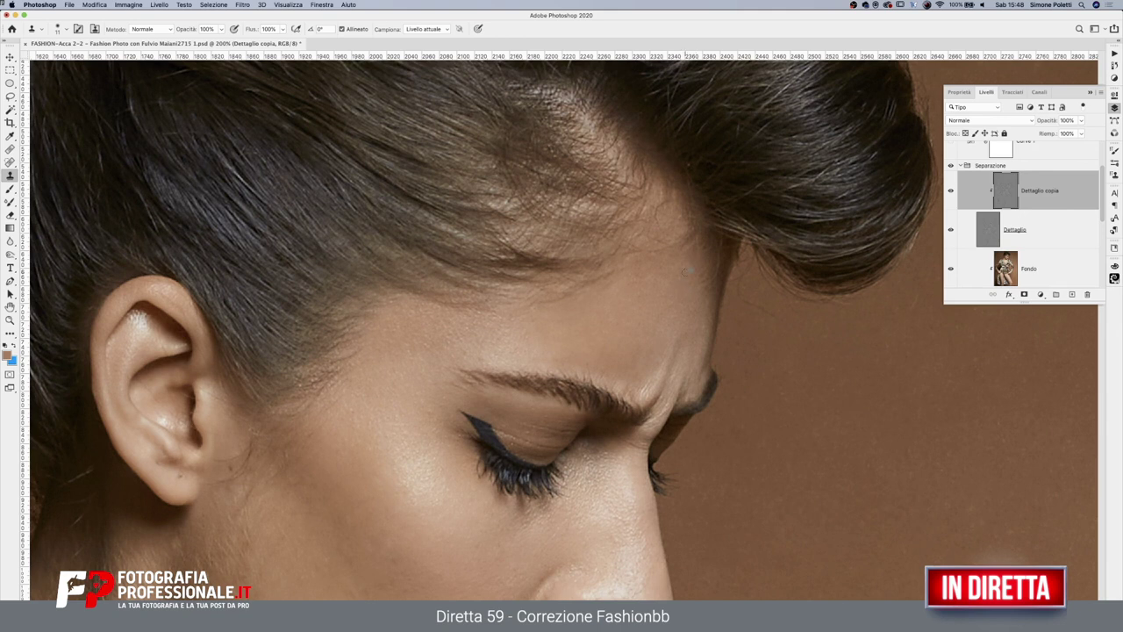
{"action": "left_click_drag", "start_coordinate": [671, 277], "coordinate": [632, 284]}
{"action": "left_click_drag", "start_coordinate": [788, 455], "coordinate": [904, 297]}
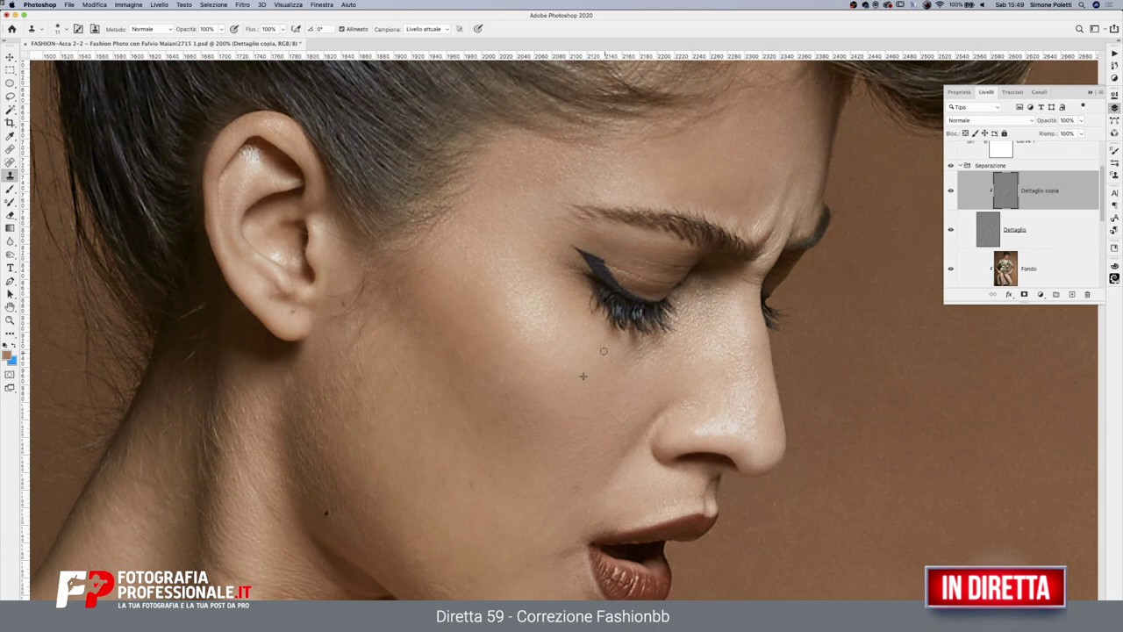
{"action": "left_click", "coordinate": [714, 418], "text": "alt"}
{"action": "mouse_move", "coordinate": [741, 409]}
{"action": "left_mouse_down"}
{"action": "mouse_move", "coordinate": [747, 428]}
{"action": "mouse_move", "coordinate": [692, 403]}
{"action": "mouse_move", "coordinate": [696, 394]}
{"action": "left_mouse_up"}
{"action": "left_click_drag", "start_coordinate": [706, 406], "coordinate": [697, 390]}
Sample clean cheek skin and stamp it onto the cheek and nose bridge
{"action": "left_click", "coordinate": [454, 264], "text": "alt"}
{"action": "left_click_drag", "start_coordinate": [561, 361], "coordinate": [654, 312]}
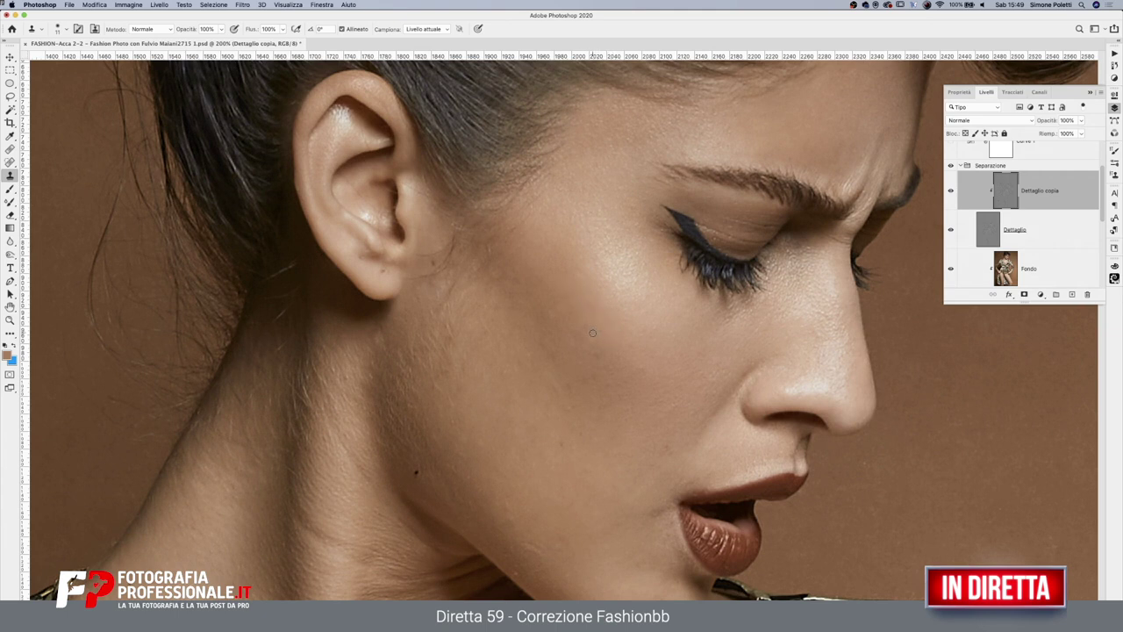
{"action": "left_click", "coordinate": [550, 267]}
{"action": "left_click", "coordinate": [817, 311]}
Dab cloned texture along the nose bridge and beside the nose
{"action": "left_click_drag", "start_coordinate": [817, 311], "coordinate": [821, 323]}
{"action": "left_click", "coordinate": [831, 316]}
{"action": "left_click", "coordinate": [840, 322]}
{"action": "left_click", "coordinate": [840, 316]}
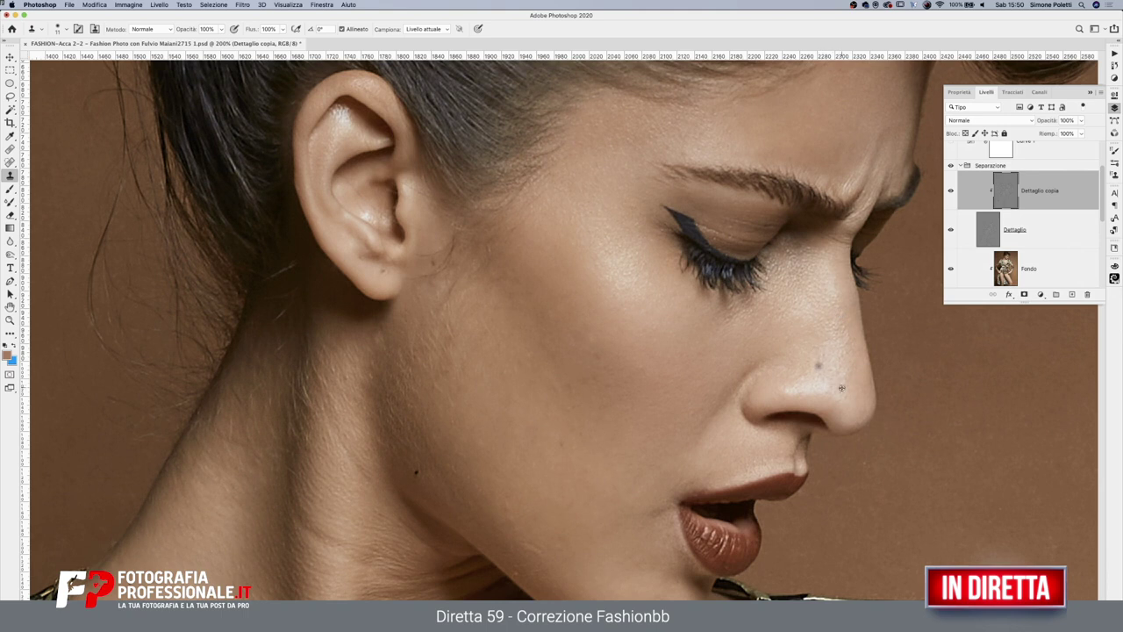
{"action": "left_click", "coordinate": [843, 323]}
{"action": "left_click", "coordinate": [851, 346]}
{"action": "left_click", "coordinate": [849, 347]}
{"action": "left_click", "coordinate": [838, 367]}
{"action": "left_click", "coordinate": [844, 391]}
Sample a new cheek source and clone texture across the cheek
{"action": "left_click", "coordinate": [612, 354], "text": "alt"}
{"action": "left_click_drag", "start_coordinate": [580, 332], "coordinate": [575, 333]}
{"action": "left_click_drag", "start_coordinate": [575, 333], "coordinate": [571, 290]}
{"action": "mouse_move", "coordinate": [643, 374]}
{"action": "left_mouse_down"}
{"action": "mouse_move", "coordinate": [646, 365]}
{"action": "mouse_move", "coordinate": [579, 394]}
{"action": "left_mouse_up"}
{"action": "left_click", "coordinate": [599, 386]}
{"action": "left_click_drag", "start_coordinate": [623, 401], "coordinate": [606, 399]}
{"action": "left_click", "coordinate": [601, 411]}
{"action": "left_click_drag", "start_coordinate": [607, 406], "coordinate": [628, 409]}
Clone texture over the upper lip from a nearby source
{"action": "left_click", "coordinate": [708, 462], "text": "alt"}
{"action": "left_click", "coordinate": [689, 482]}
{"action": "left_click_drag", "start_coordinate": [690, 483], "coordinate": [687, 482]}
{"action": "left_click", "coordinate": [762, 459], "text": "alt"}
Sample skin near the lip and clone texture over the neck and lower cheek
{"action": "scroll", "coordinate": [763, 404], "scroll_direction": "down", "scroll_amount": 5}
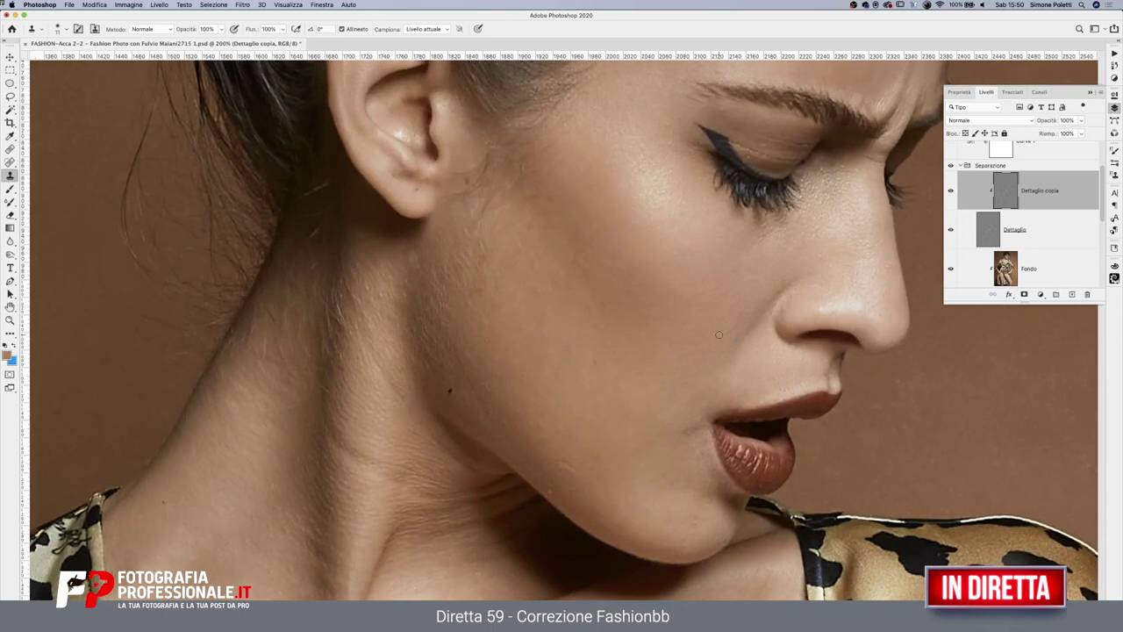
{"action": "left_click", "coordinate": [654, 427], "text": "alt"}
{"action": "left_click_drag", "start_coordinate": [567, 291], "coordinate": [530, 350]}
{"action": "left_click_drag", "start_coordinate": [586, 305], "coordinate": [651, 324]}
{"action": "mouse_move", "coordinate": [623, 385]}
{"action": "left_mouse_down"}
{"action": "mouse_move", "coordinate": [647, 390]}
{"action": "mouse_move", "coordinate": [649, 349]}
{"action": "left_mouse_up"}
{"action": "left_click_drag", "start_coordinate": [643, 458], "coordinate": [664, 384]}
{"action": "left_click_drag", "start_coordinate": [666, 374], "coordinate": [670, 410]}
{"action": "left_click_drag", "start_coordinate": [703, 370], "coordinate": [682, 360]}
{"action": "mouse_move", "coordinate": [674, 423]}
{"action": "left_mouse_down"}
{"action": "mouse_move", "coordinate": [652, 412]}
{"action": "mouse_move", "coordinate": [694, 398]}
{"action": "left_mouse_up"}
{"action": "left_click_drag", "start_coordinate": [672, 435], "coordinate": [685, 417]}
Resample cheek skin, toggle Dettaglio copia to compare, and clone over cheek, jaw and neck
{"action": "left_click", "coordinate": [507, 269], "text": "alt"}
{"action": "mouse_move", "coordinate": [490, 240]}
{"action": "left_mouse_down"}
{"action": "mouse_move", "coordinate": [488, 219]}
{"action": "mouse_move", "coordinate": [485, 237]}
{"action": "left_mouse_up"}
{"action": "left_click", "coordinate": [950, 190]}
{"action": "left_click_drag", "start_coordinate": [593, 453], "coordinate": [594, 406]}
{"action": "left_click_drag", "start_coordinate": [593, 406], "coordinate": [580, 399]}
{"action": "left_click_drag", "start_coordinate": [568, 460], "coordinate": [559, 462]}
{"action": "mouse_move", "coordinate": [542, 427]}
{"action": "left_mouse_down"}
{"action": "mouse_move", "coordinate": [566, 410]}
{"action": "mouse_move", "coordinate": [544, 426]}
{"action": "left_mouse_up"}
{"action": "left_click_drag", "start_coordinate": [513, 361], "coordinate": [515, 355]}
{"action": "left_click_drag", "start_coordinate": [556, 349], "coordinate": [536, 356]}
{"action": "mouse_move", "coordinate": [535, 355]}
{"action": "left_mouse_down"}
{"action": "mouse_move", "coordinate": [562, 346]}
{"action": "mouse_move", "coordinate": [572, 362]}
{"action": "left_mouse_up"}
Compare Dettaglio copia before and after, then clone texture near the chin
{"action": "left_click", "coordinate": [949, 191]}
{"action": "left_click", "coordinate": [949, 191]}
{"action": "left_click", "coordinate": [949, 190]}
{"action": "mouse_move", "coordinate": [650, 470]}
{"action": "left_mouse_down"}
{"action": "mouse_move", "coordinate": [676, 471]}
{"action": "mouse_move", "coordinate": [706, 451]}
{"action": "left_mouse_up"}
Zoom out, then magnify the view onto the neck and jaw
{"action": "left_click", "coordinate": [10, 320]}
{"action": "left_click", "coordinate": [101, 334], "text": "alt"}
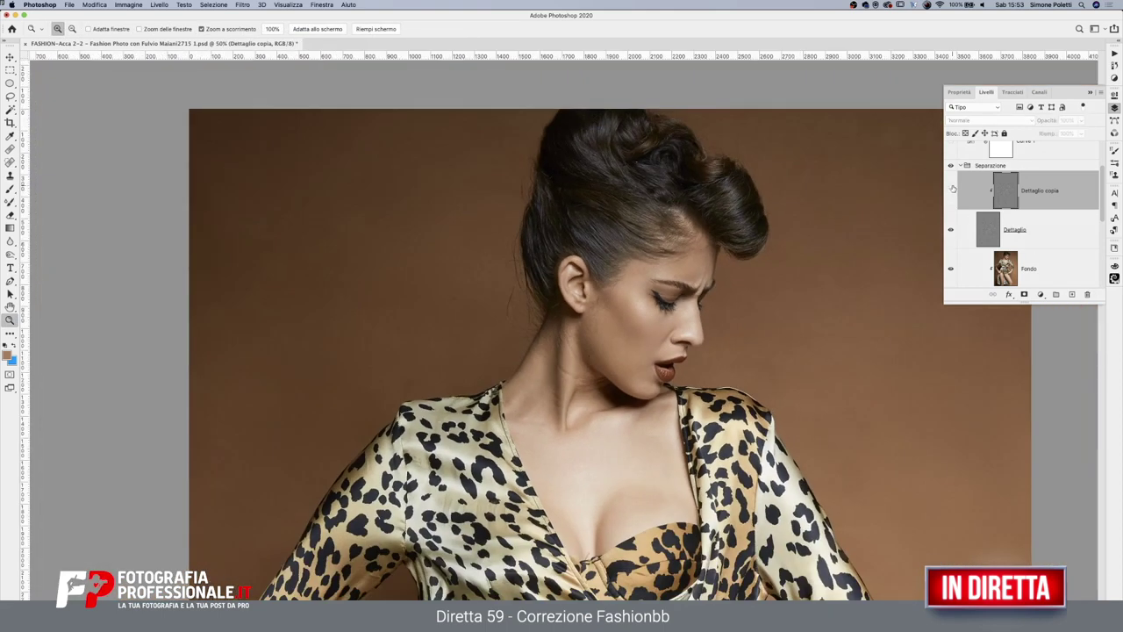
{"action": "left_click", "coordinate": [639, 345]}
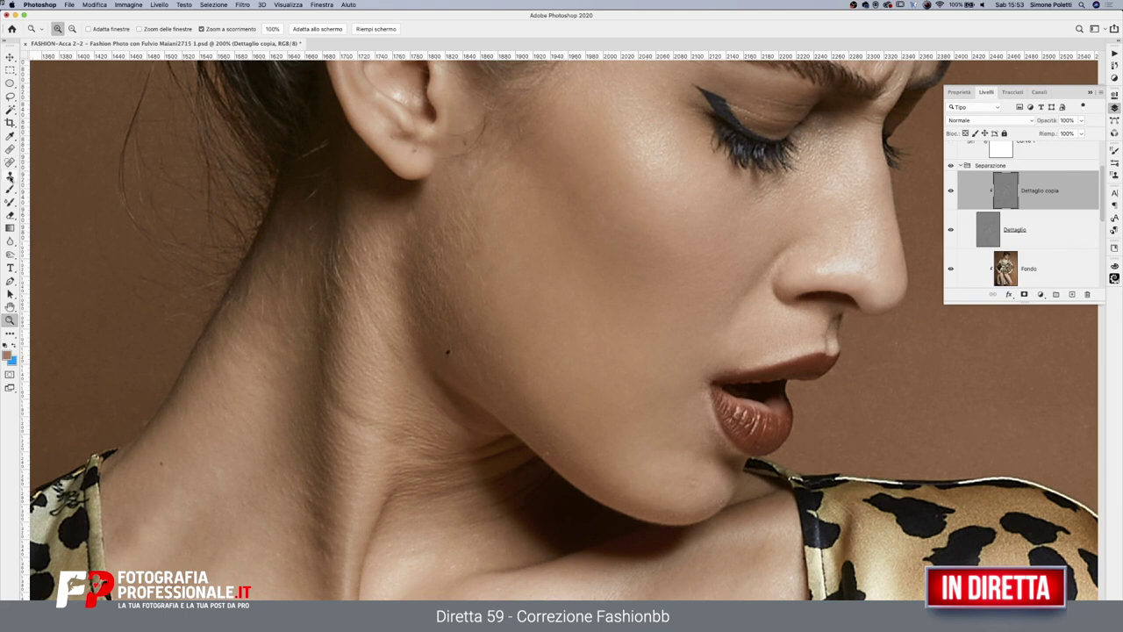
Clone clean skin texture over the chin beside the lip, hiding Dettaglio copia to compare
{"action": "left_click", "coordinate": [9, 174]}
{"action": "left_click_drag", "start_coordinate": [668, 443], "coordinate": [715, 433]}
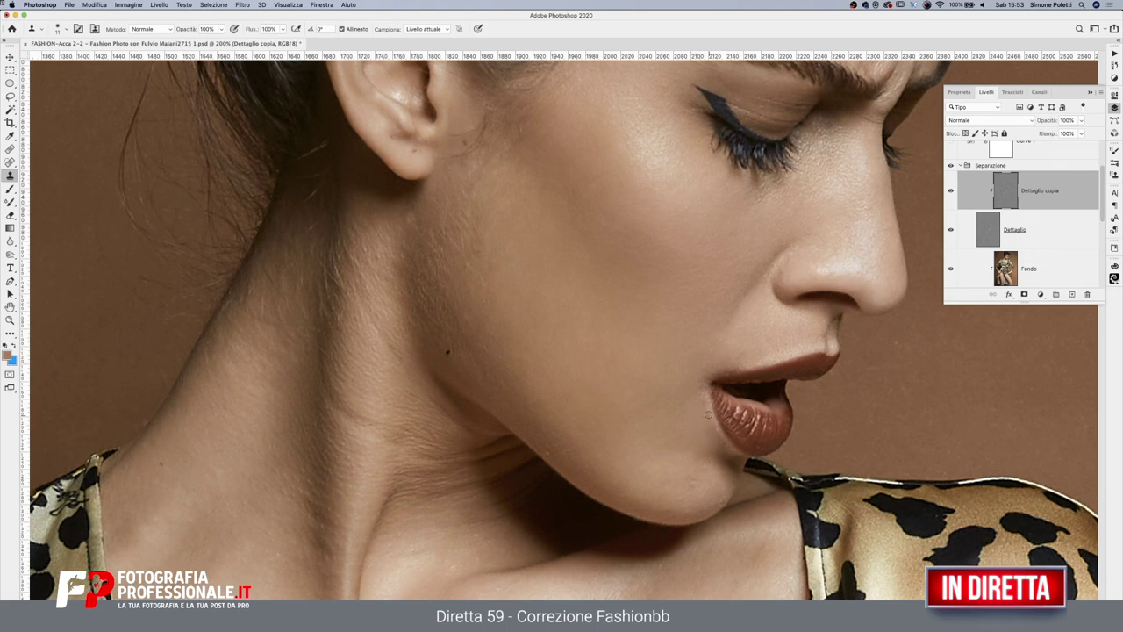
{"action": "left_click_drag", "start_coordinate": [705, 427], "coordinate": [702, 379]}
{"action": "mouse_move", "coordinate": [693, 486]}
{"action": "left_mouse_down"}
{"action": "mouse_move", "coordinate": [694, 448]}
{"action": "mouse_move", "coordinate": [687, 466]}
{"action": "mouse_move", "coordinate": [654, 477]}
{"action": "left_mouse_up"}
{"action": "left_click", "coordinate": [950, 190]}
{"action": "left_click_drag", "start_coordinate": [677, 474], "coordinate": [679, 454]}
{"action": "left_click", "coordinate": [714, 493], "text": "alt"}
Remove the small dark neck mole and clone clean skin below the ear
{"action": "left_click_drag", "start_coordinate": [574, 355], "coordinate": [632, 390]}
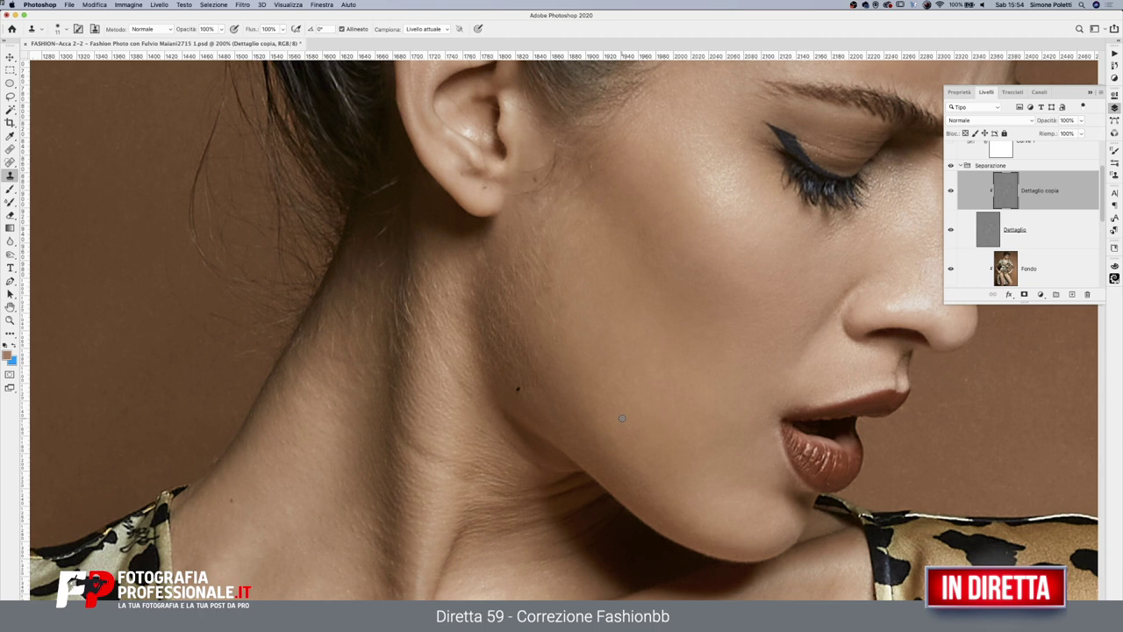
{"action": "left_click", "coordinate": [518, 389]}
{"action": "left_click_drag", "start_coordinate": [544, 198], "coordinate": [571, 208]}
{"action": "left_click", "coordinate": [950, 190]}
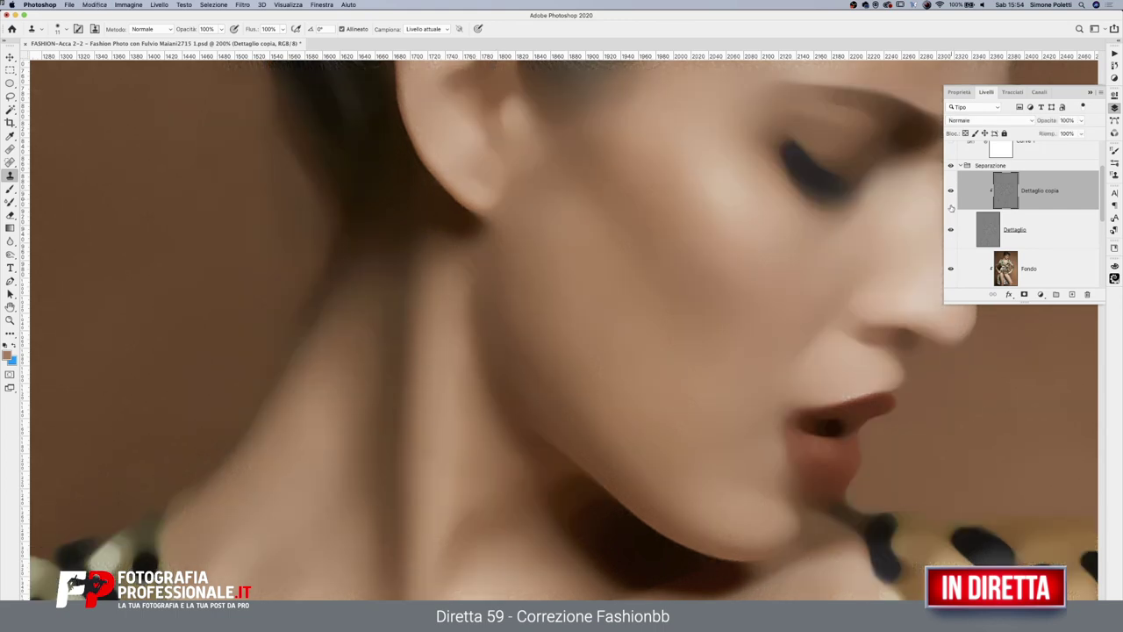
{"action": "left_click", "coordinate": [481, 189], "text": "alt"}
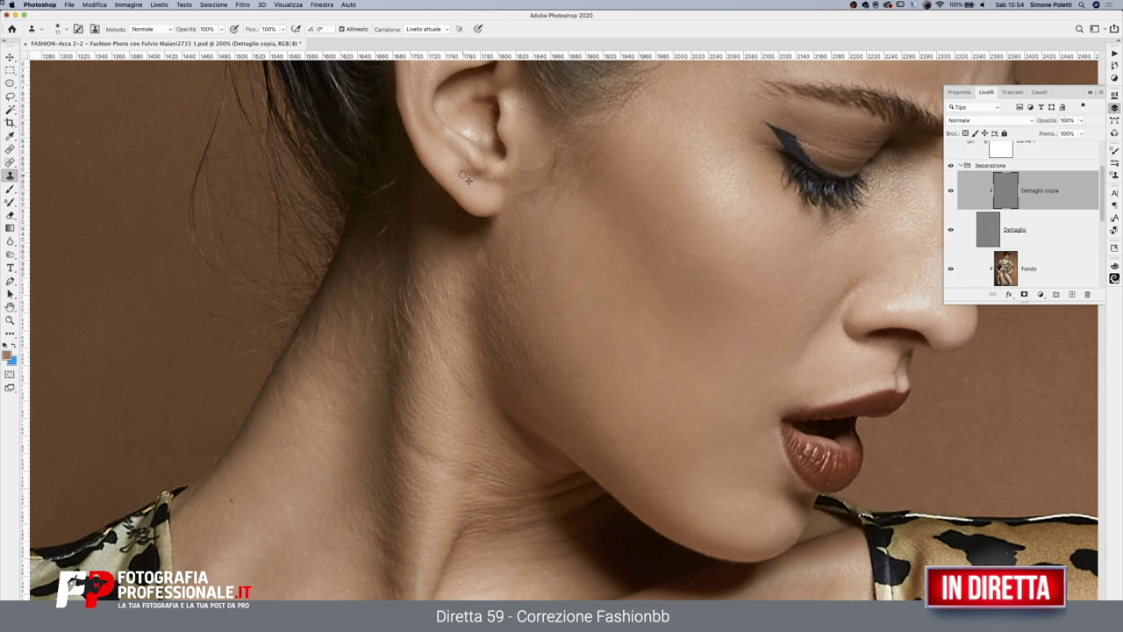
{"action": "scroll", "coordinate": [715, 364], "scroll_direction": "down", "scroll_amount": 2}
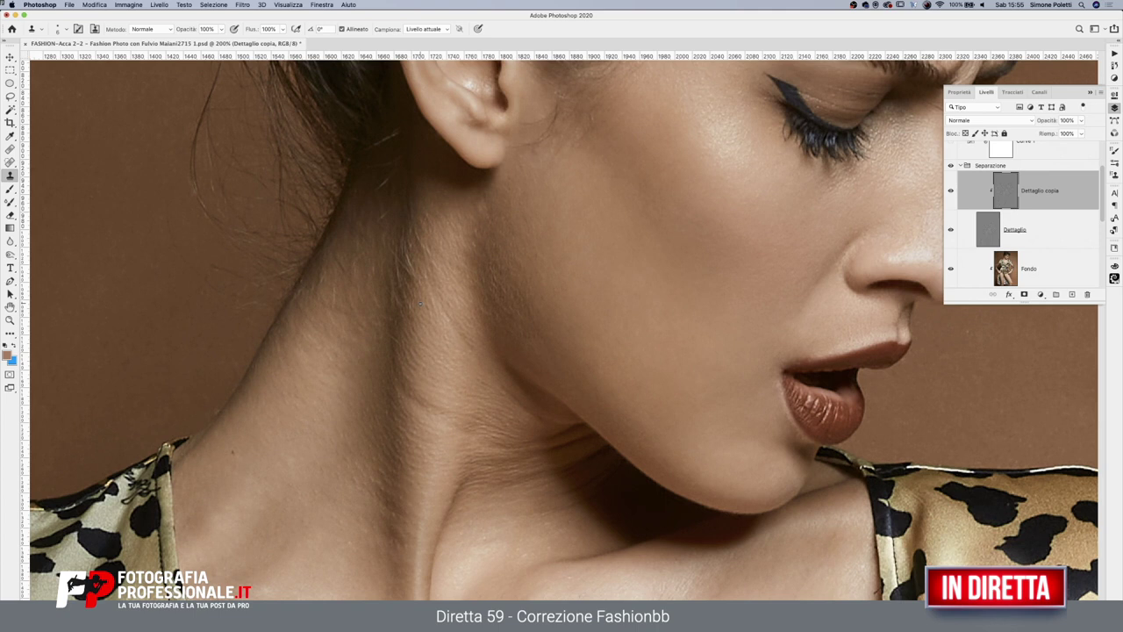
Zoom onto the face, sample clean neck skin on Dettaglio copia, and clone out a blemish below the ear
{"action": "left_click", "coordinate": [9, 319]}
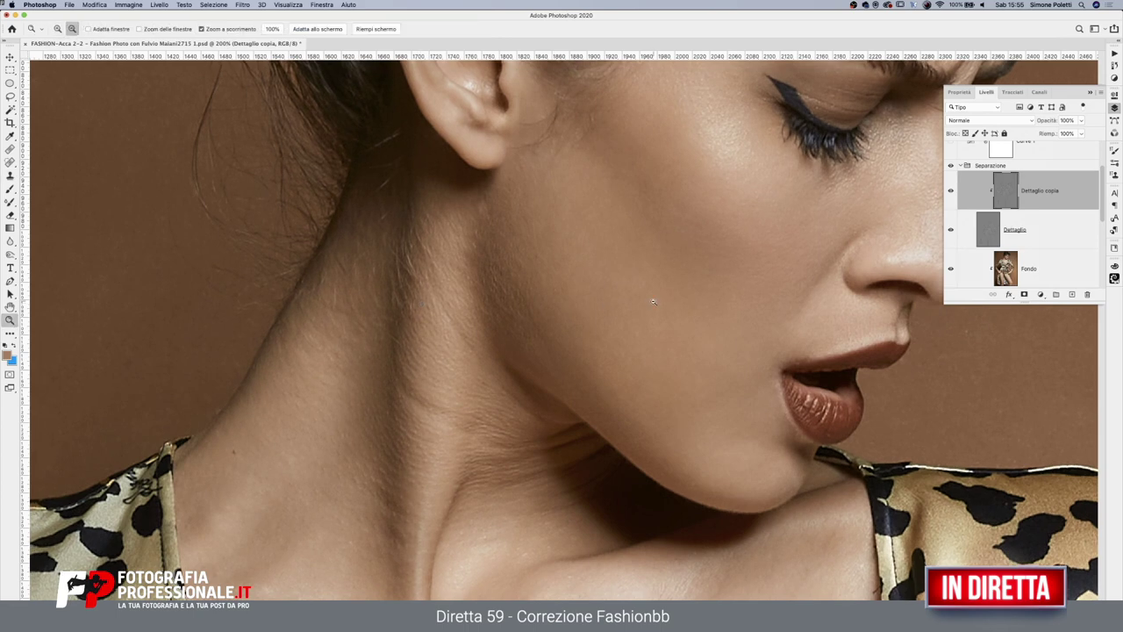
{"action": "left_click", "coordinate": [653, 300], "text": "alt"}
{"action": "left_click", "coordinate": [653, 301], "text": "alt"}
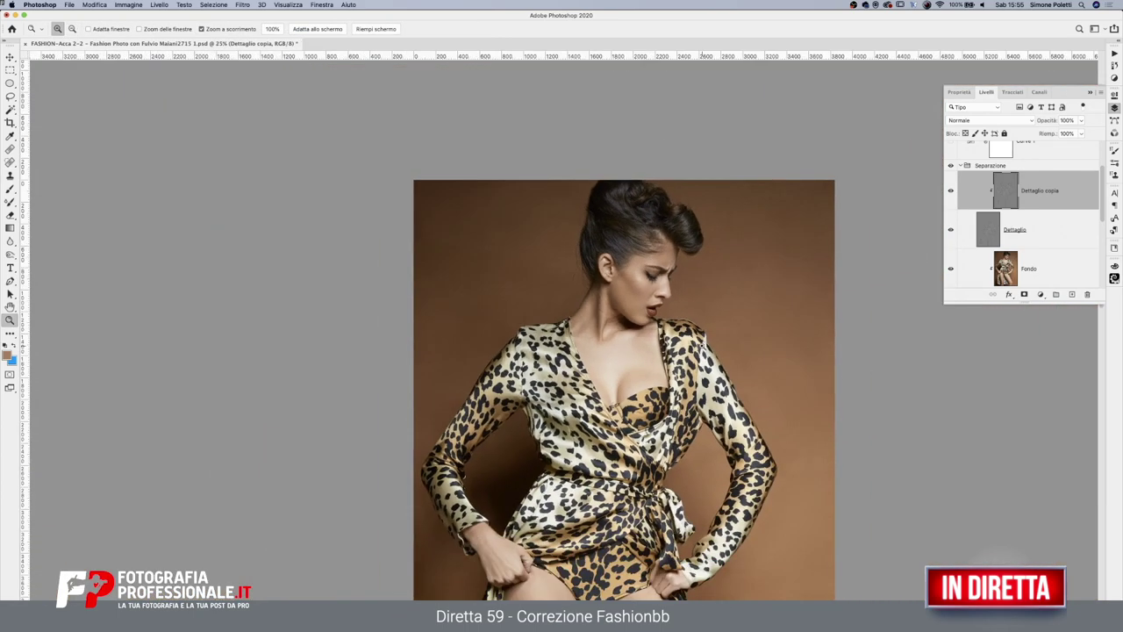
{"action": "left_click_drag", "start_coordinate": [620, 281], "coordinate": [857, 191]}
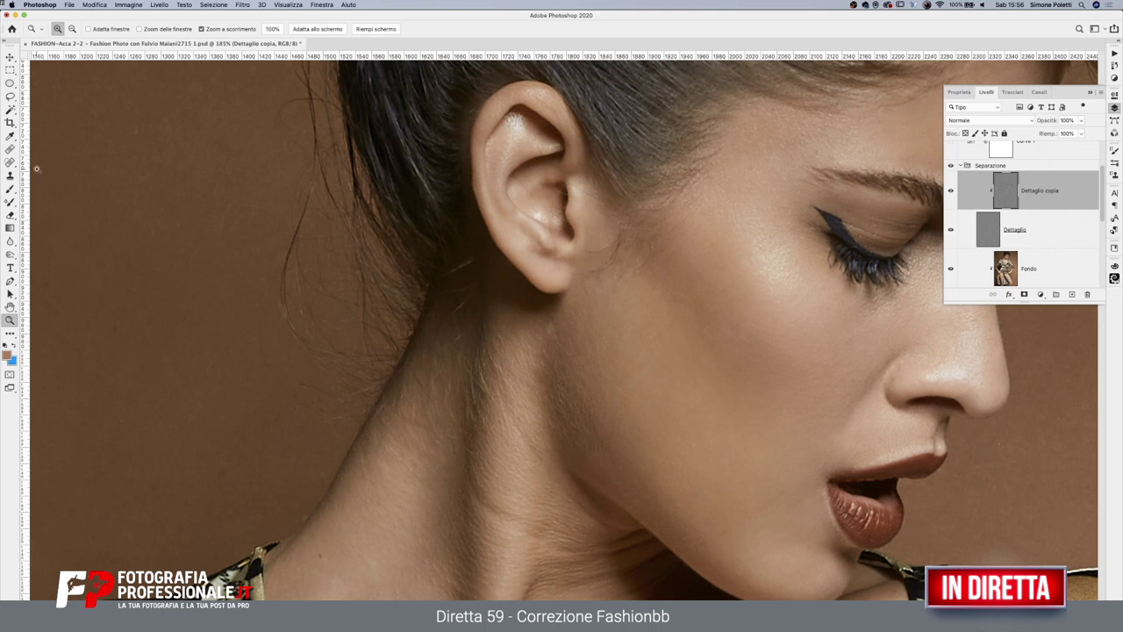
{"action": "left_click", "coordinate": [9, 175]}
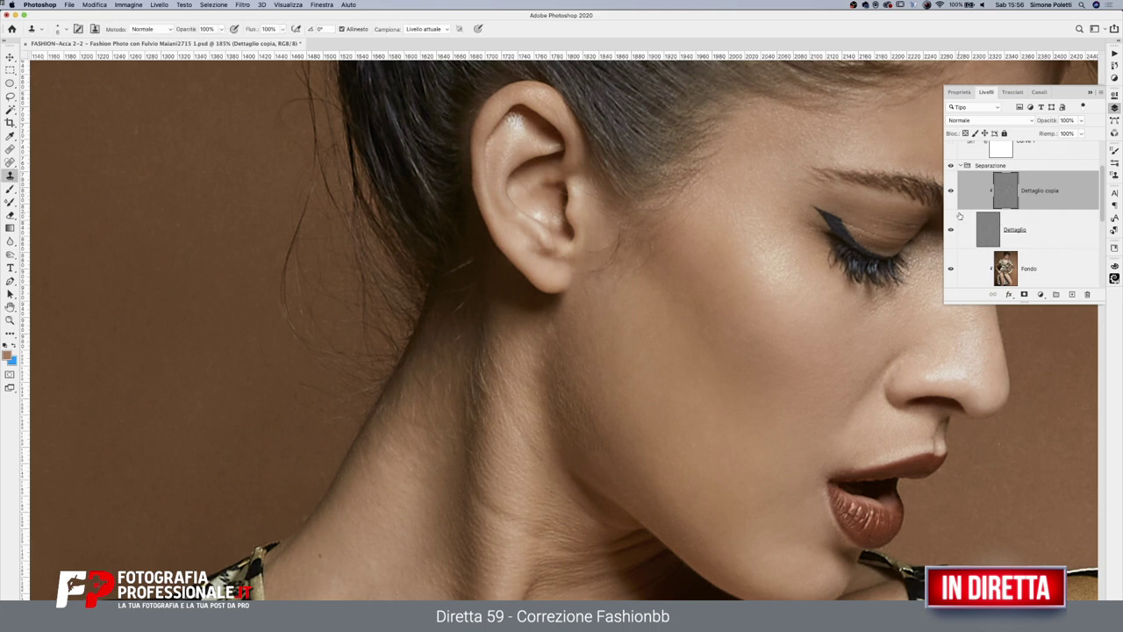
{"action": "left_click", "coordinate": [988, 230]}
{"action": "left_click", "coordinate": [987, 186]}
{"action": "left_click", "coordinate": [616, 356], "text": "alt"}
{"action": "left_click_drag", "start_coordinate": [568, 358], "coordinate": [577, 359]}
Clone away the remaining neck marks and a bright speck, toggling Dettaglio copia to compare
{"action": "left_click_drag", "start_coordinate": [656, 416], "coordinate": [656, 255]}
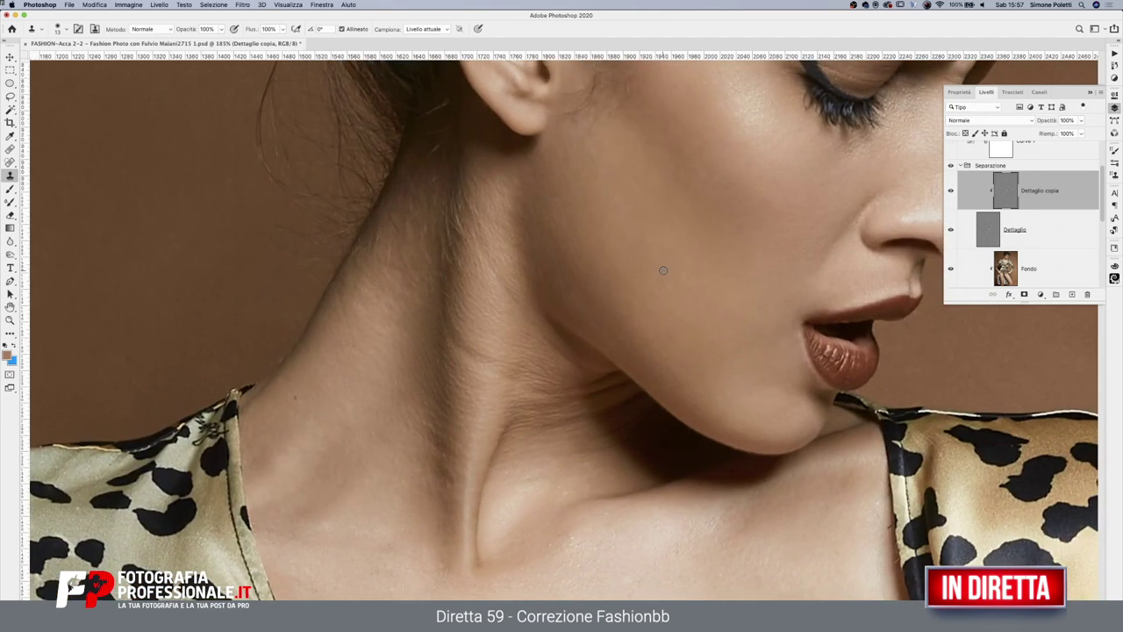
{"action": "mouse_move", "coordinate": [508, 292]}
{"action": "left_mouse_down"}
{"action": "mouse_move", "coordinate": [515, 299]}
{"action": "mouse_move", "coordinate": [478, 220]}
{"action": "left_mouse_up"}
{"action": "mouse_move", "coordinate": [478, 245]}
{"action": "left_mouse_down"}
{"action": "mouse_move", "coordinate": [478, 231]}
{"action": "mouse_move", "coordinate": [500, 255]}
{"action": "mouse_move", "coordinate": [507, 226]}
{"action": "left_mouse_up"}
{"action": "left_click", "coordinate": [518, 363]}
{"action": "mouse_move", "coordinate": [545, 372]}
{"action": "left_mouse_down"}
{"action": "mouse_move", "coordinate": [535, 364]}
{"action": "mouse_move", "coordinate": [555, 359]}
{"action": "left_mouse_up"}
{"action": "left_click_drag", "start_coordinate": [526, 395], "coordinate": [531, 430]}
{"action": "left_click_drag", "start_coordinate": [511, 376], "coordinate": [519, 383]}
{"action": "left_click", "coordinate": [950, 191]}
{"action": "left_click", "coordinate": [541, 420]}
{"action": "left_click", "coordinate": [950, 191]}
Zoom close on the neck and toggle the detail layers to compare against the blurred base
{"action": "key", "text": "z"}
{"action": "left_click", "coordinate": [604, 324], "text": "alt"}
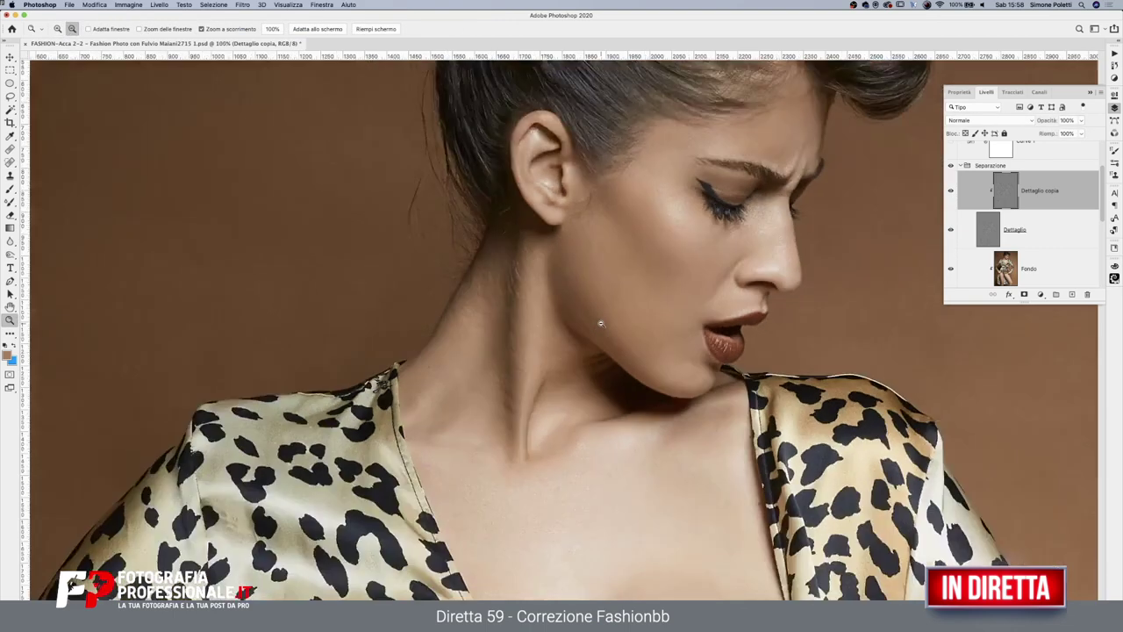
{"action": "left_click_drag", "start_coordinate": [588, 318], "coordinate": [592, 392]}
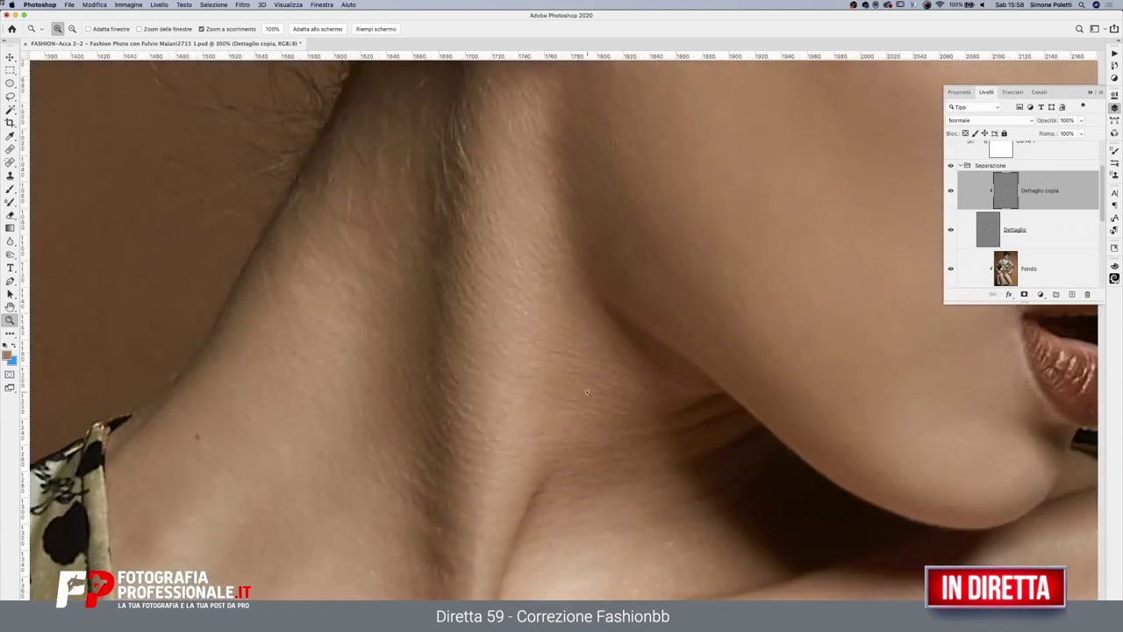
{"action": "left_click", "coordinate": [951, 191]}
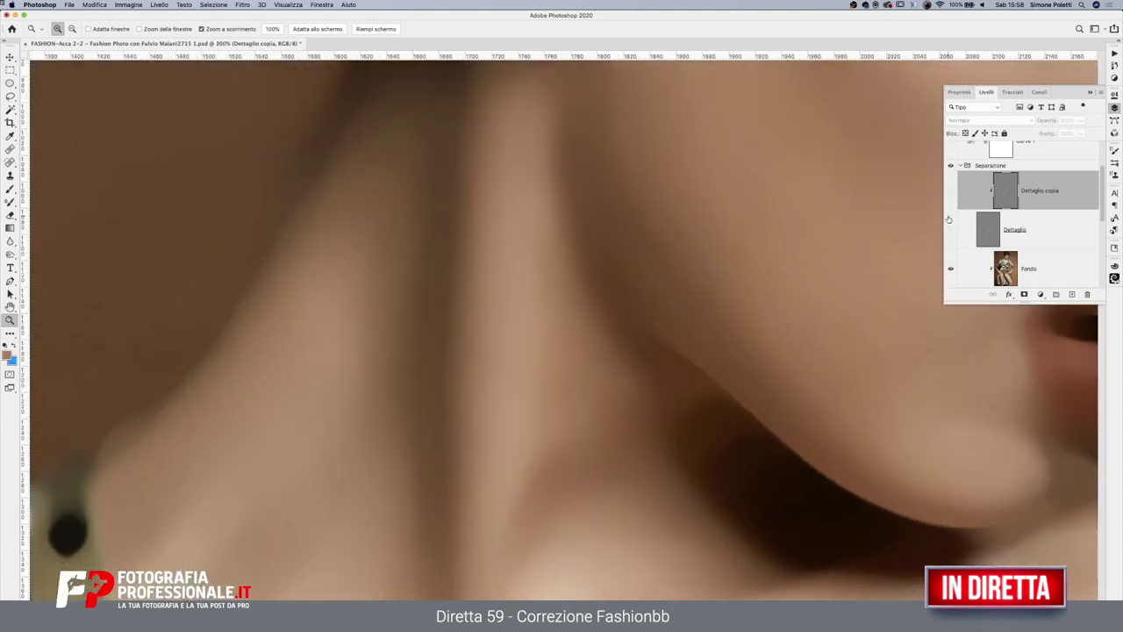
{"action": "left_click_drag", "start_coordinate": [950, 228], "coordinate": [950, 191]}
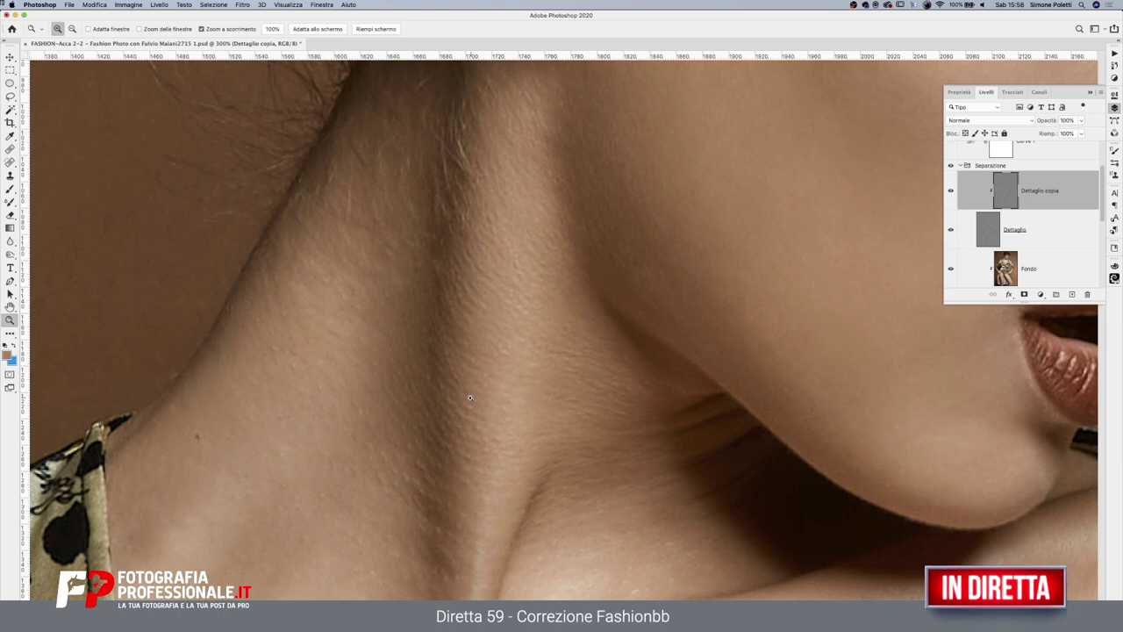
Clone over the creases and dark specks on the lower neck
{"action": "key", "text": "s"}
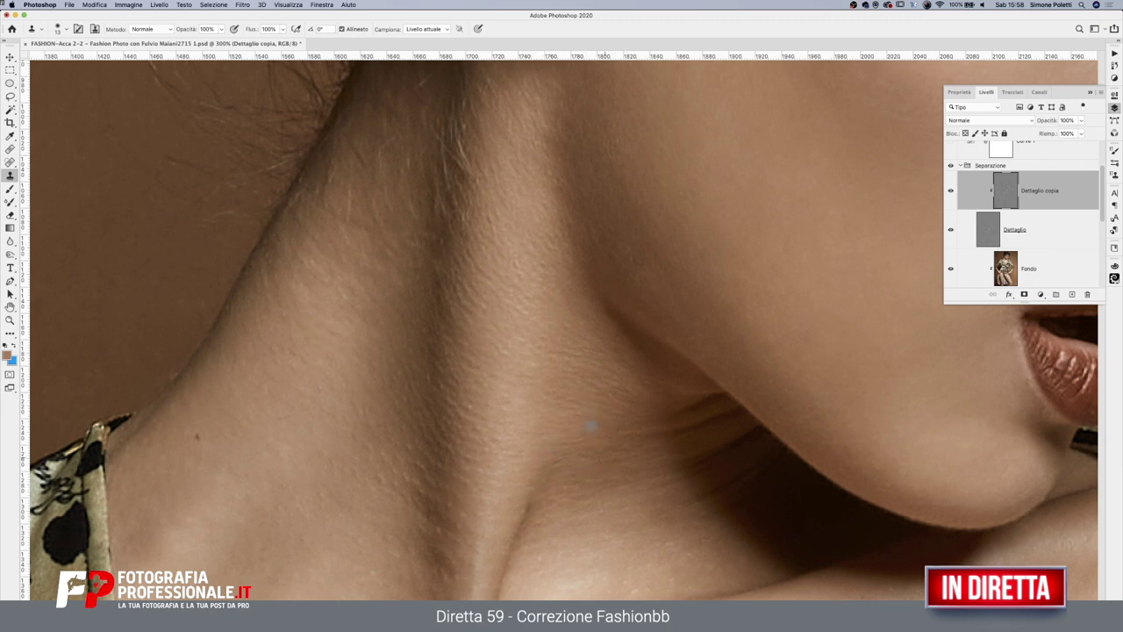
{"action": "scroll", "coordinate": [605, 439], "scroll_direction": "down", "scroll_amount": 5}
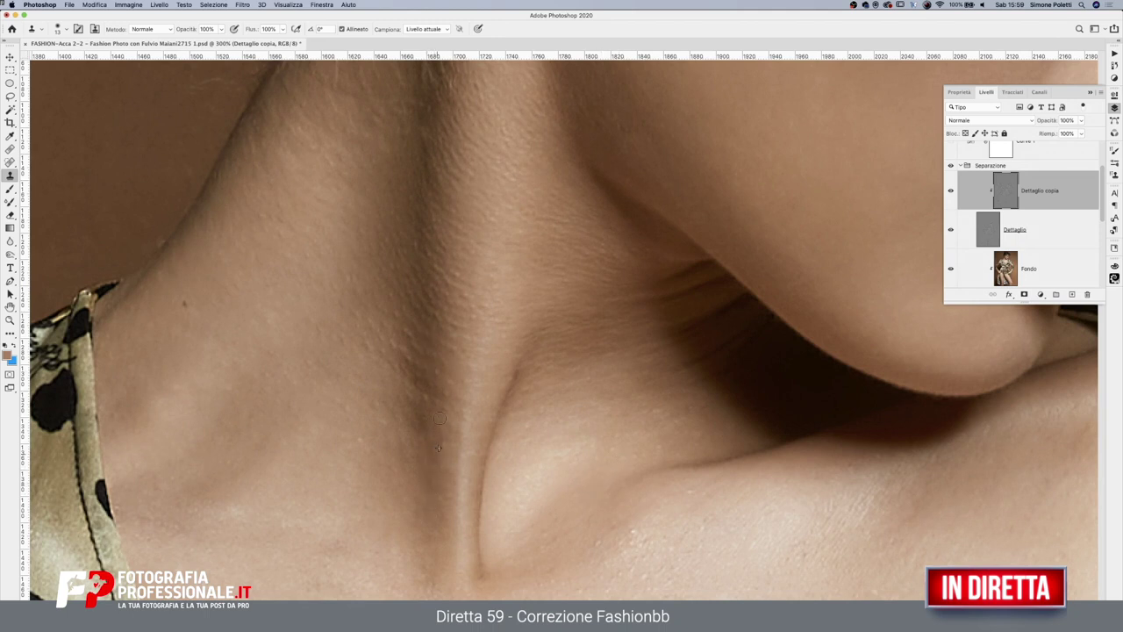
{"action": "mouse_move", "coordinate": [416, 359]}
{"action": "left_mouse_down"}
{"action": "mouse_move", "coordinate": [415, 412]}
{"action": "mouse_move", "coordinate": [412, 372]}
{"action": "mouse_move", "coordinate": [363, 340]}
{"action": "left_mouse_up"}
{"action": "mouse_move", "coordinate": [390, 403]}
{"action": "left_mouse_down"}
{"action": "mouse_move", "coordinate": [380, 420]}
{"action": "mouse_move", "coordinate": [402, 418]}
{"action": "left_mouse_up"}
{"action": "left_click", "coordinate": [455, 387], "text": "alt"}
{"action": "left_click", "coordinate": [456, 324]}
{"action": "scroll", "coordinate": [416, 276], "scroll_direction": "up", "scroll_amount": 5}
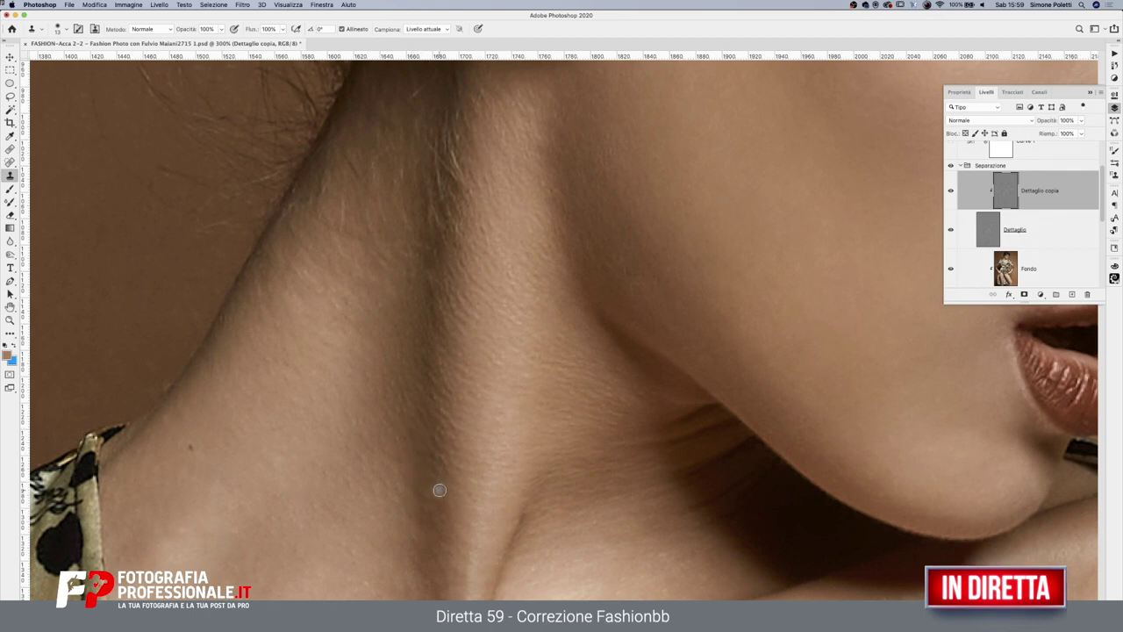
Keep the Clone Stamp active and zoom out to show the chin and lips
{"action": "left_click", "coordinate": [11, 149]}
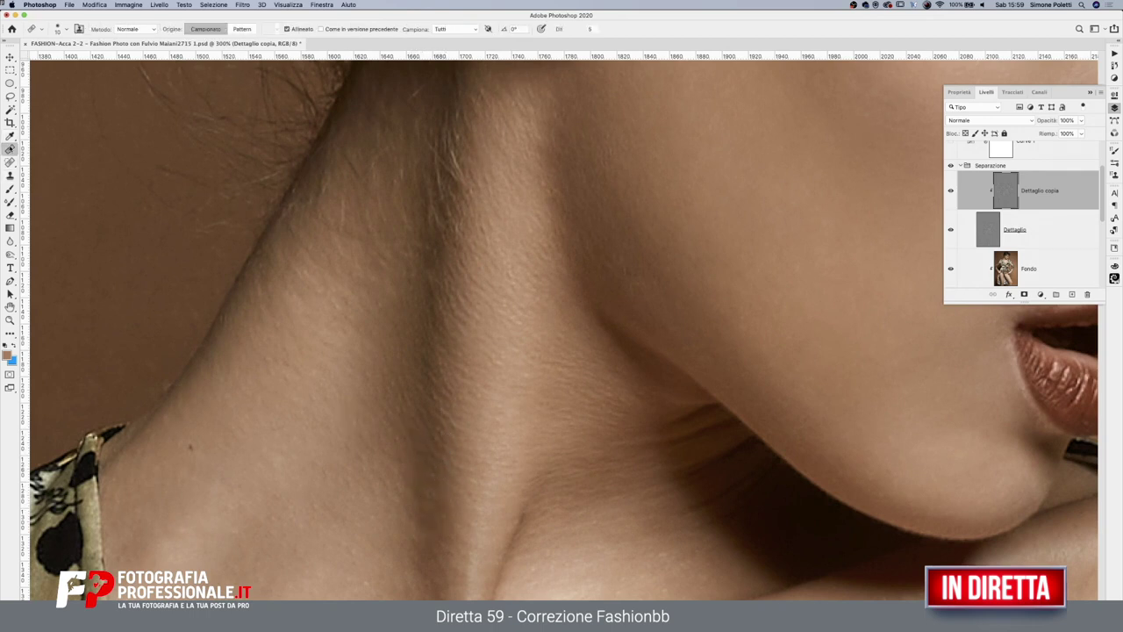
{"action": "left_click", "coordinate": [10, 175]}
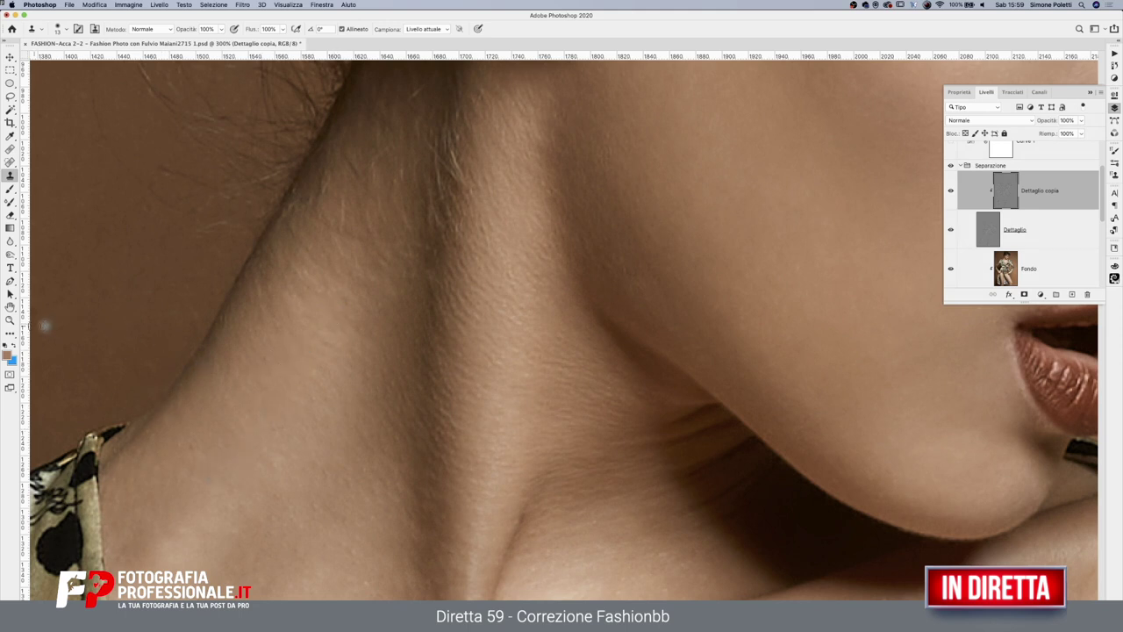
{"action": "left_click", "coordinate": [11, 319]}
{"action": "left_click", "coordinate": [536, 377], "text": "alt"}
{"action": "scroll", "coordinate": [536, 377], "scroll_direction": "down", "scroll_amount": 2}
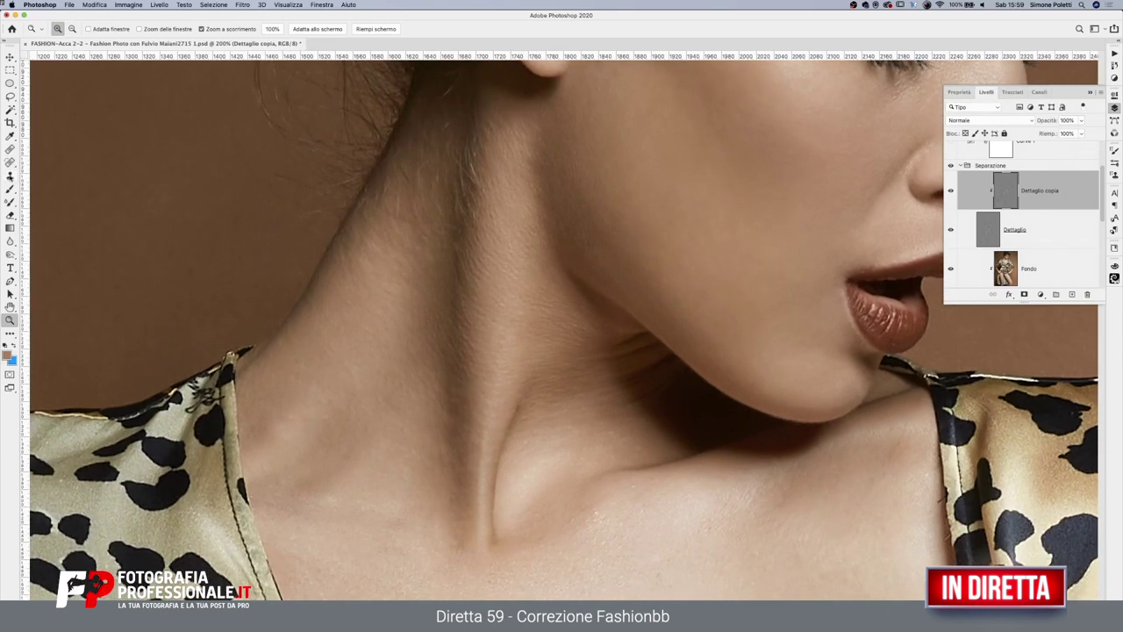
Clone over marks along the neck toward the collarbone and make the brush smaller
{"action": "key", "text": "s"}
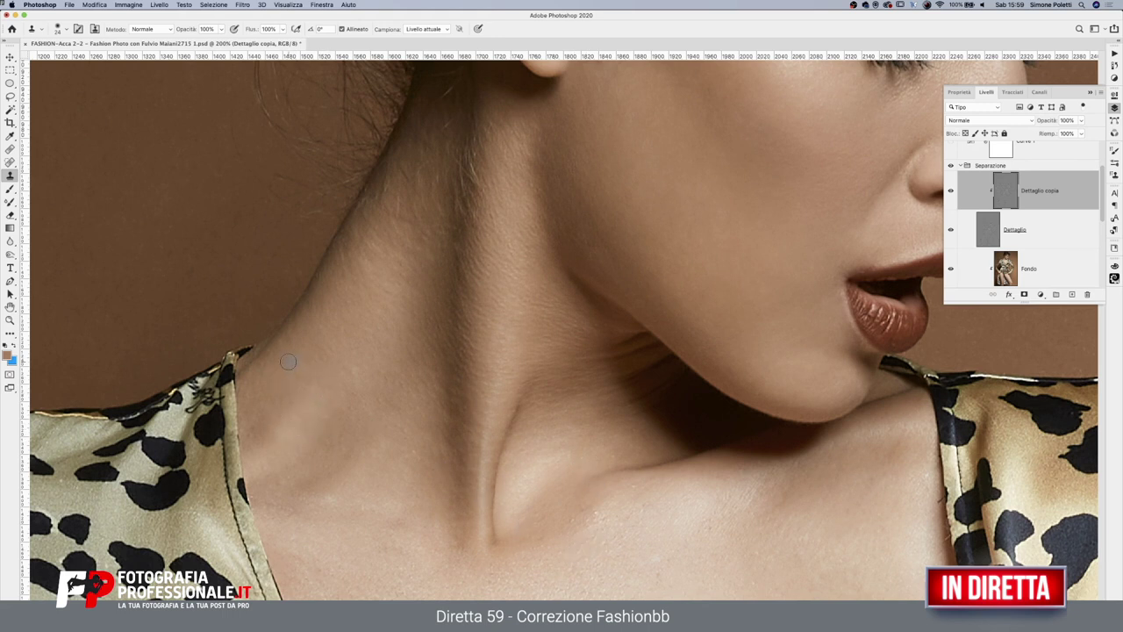
{"action": "mouse_move", "coordinate": [329, 385]}
{"action": "left_mouse_down"}
{"action": "mouse_move", "coordinate": [373, 383]}
{"action": "mouse_move", "coordinate": [398, 360]}
{"action": "left_mouse_up"}
{"action": "left_click_drag", "start_coordinate": [353, 403], "coordinate": [411, 454]}
{"action": "scroll", "coordinate": [396, 506], "scroll_direction": "down", "scroll_amount": 4}
{"action": "scroll", "coordinate": [429, 448], "scroll_direction": "down", "scroll_amount": 1}
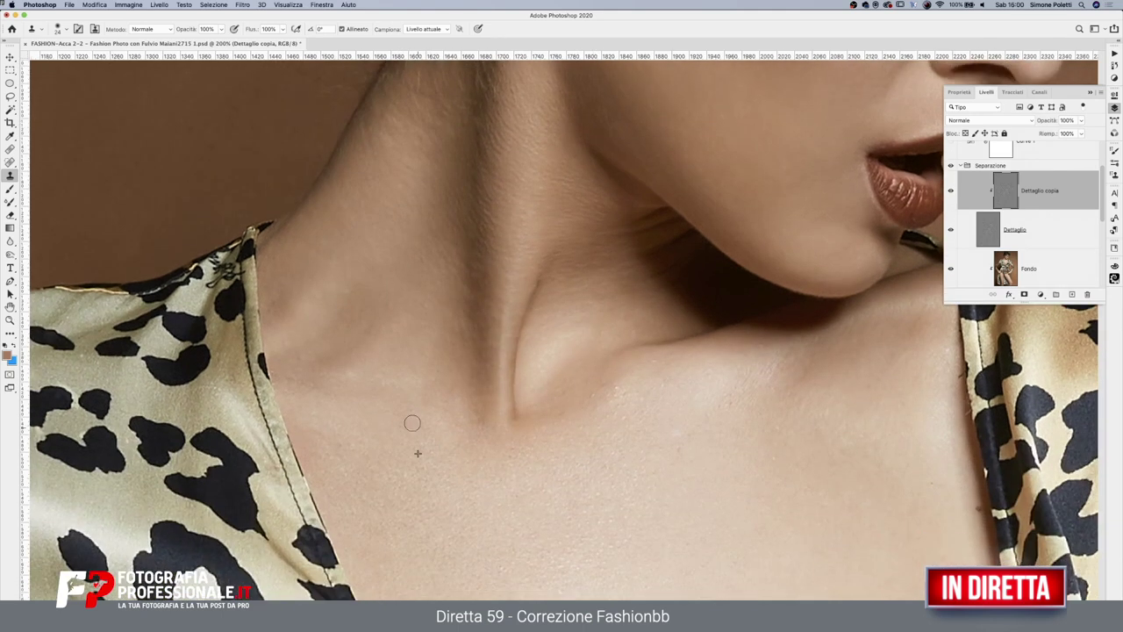
{"action": "left_click", "coordinate": [597, 412], "text": "ctrl+alt"}
{"action": "left_click_drag", "start_coordinate": [596, 411], "coordinate": [593, 393]}
Zoom in on the skin beside the blouse edge, check the base, and add empty layer Livello 1
{"action": "left_click_drag", "start_coordinate": [822, 517], "coordinate": [630, 307]}
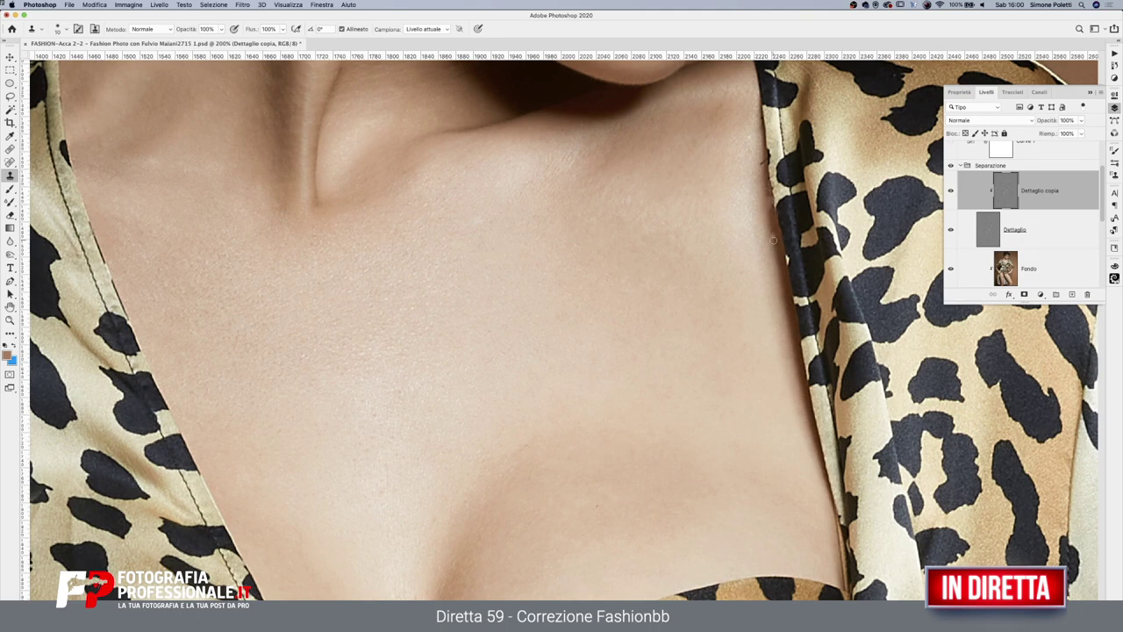
{"action": "left_click", "coordinate": [10, 321]}
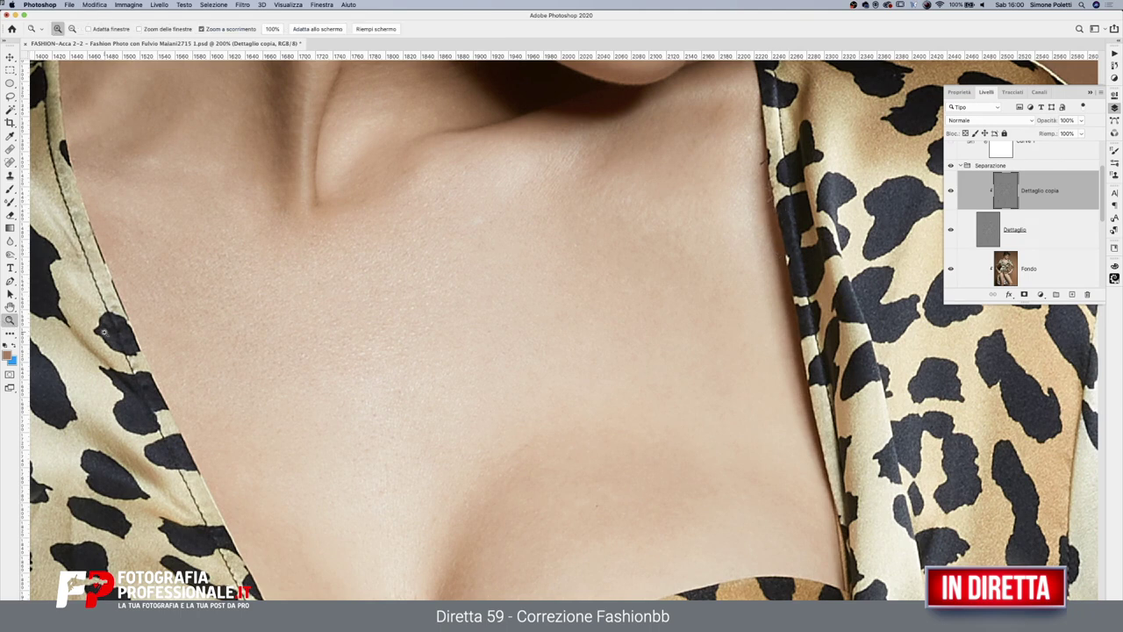
{"action": "left_click_drag", "start_coordinate": [800, 206], "coordinate": [939, 207]}
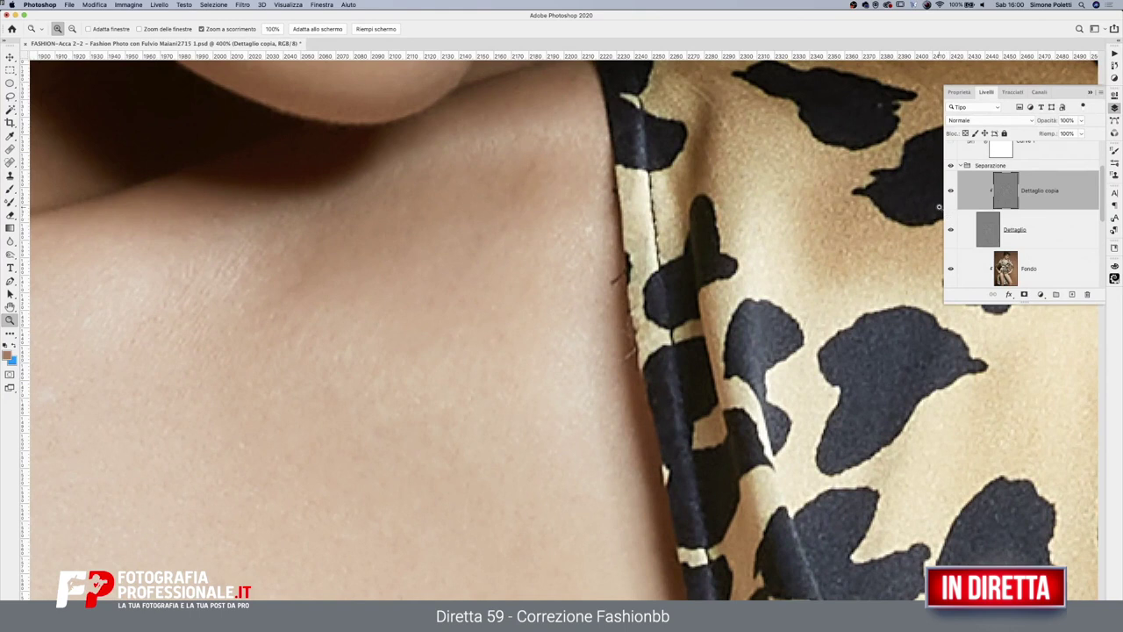
{"action": "left_click", "coordinate": [949, 225]}
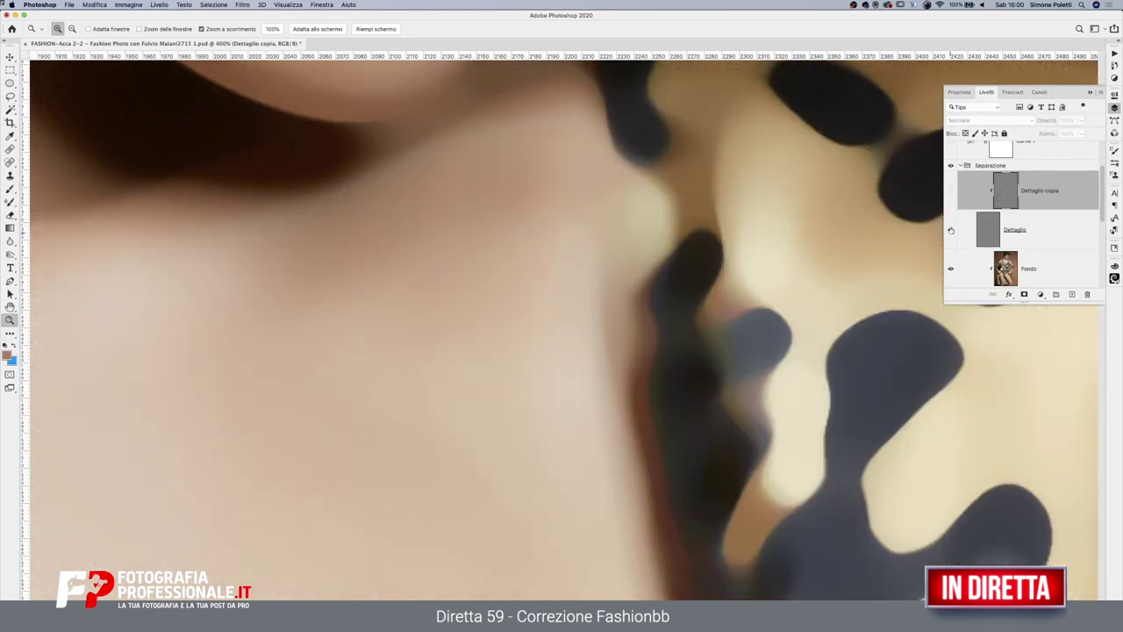
{"action": "left_click", "coordinate": [950, 230]}
{"action": "key", "text": "s"}
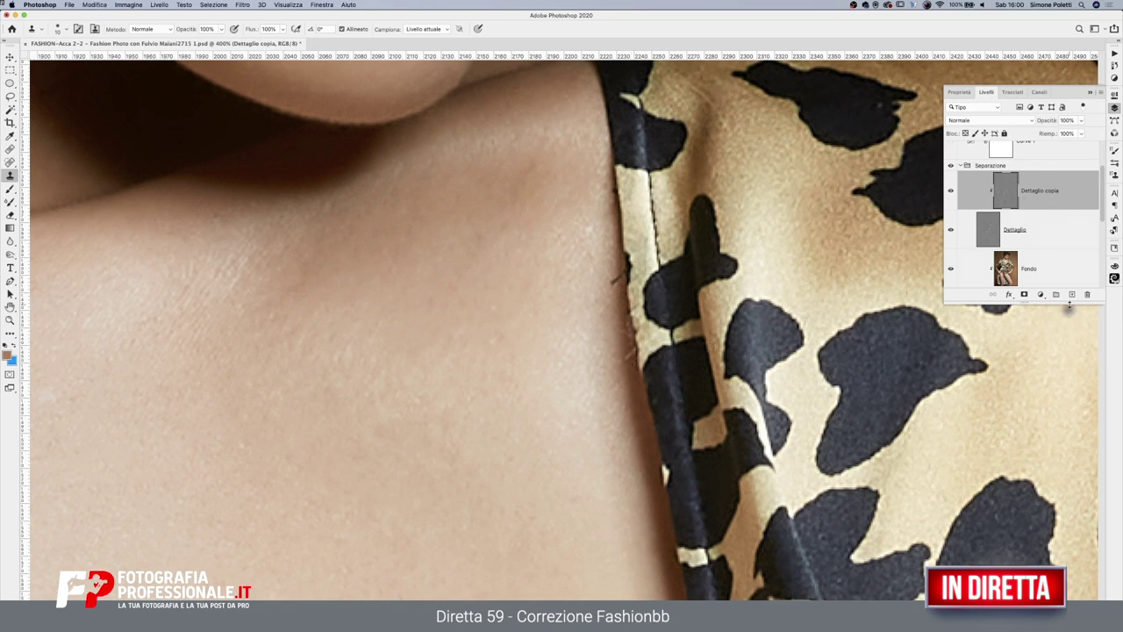
{"action": "left_click", "coordinate": [1071, 294]}
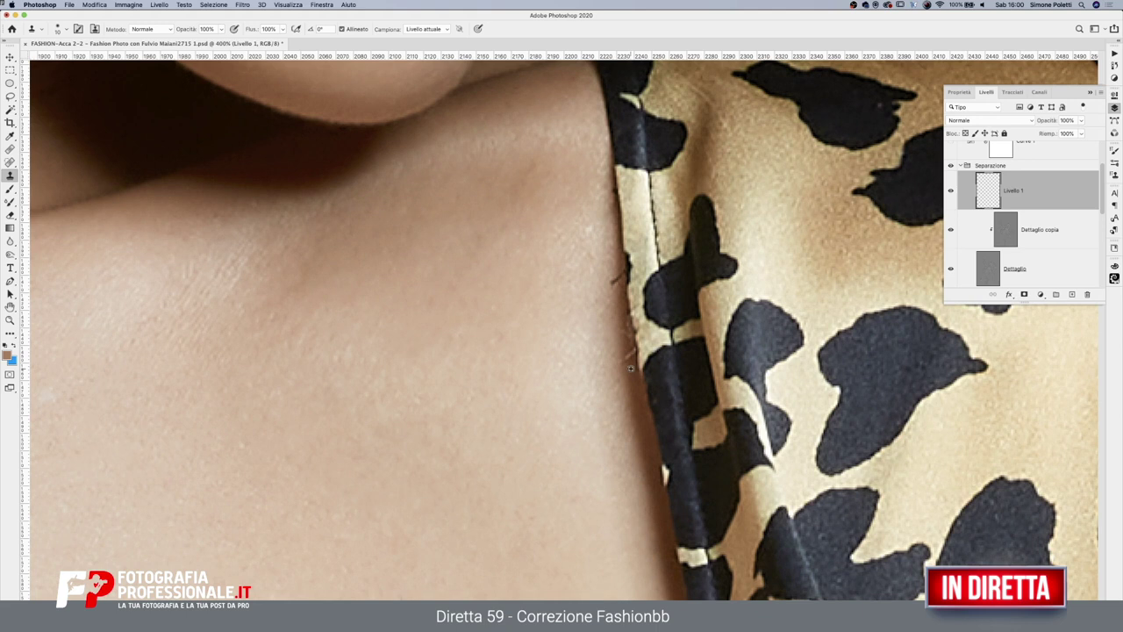
Clone out the dark hair at the fabric edge sampling All Layers, then revert to Current Layer
{"action": "left_click", "coordinate": [417, 29]}
{"action": "left_click", "coordinate": [421, 47]}
{"action": "left_click_drag", "start_coordinate": [614, 272], "coordinate": [615, 287]}
{"action": "left_click", "coordinate": [414, 29]}
{"action": "left_click", "coordinate": [424, 14]}
Zoom out to the upper body, then zoom in on the leopard-print fabric
{"action": "scroll", "coordinate": [686, 284], "scroll_direction": "down", "scroll_amount": 5}
{"action": "scroll", "coordinate": [686, 283], "scroll_direction": "down", "scroll_amount": 3}
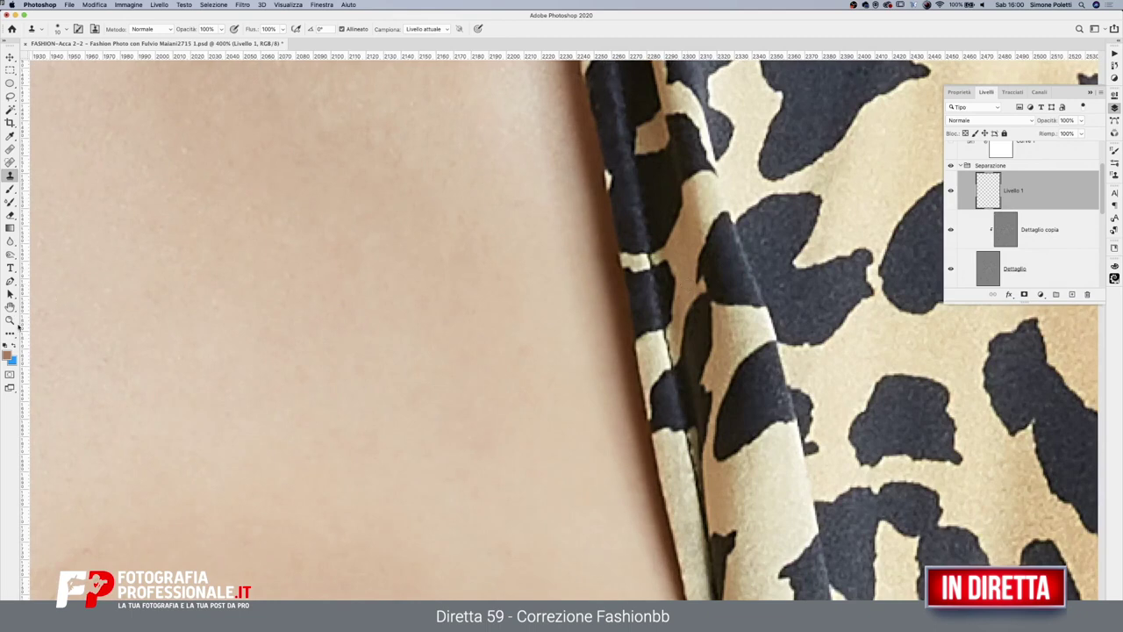
{"action": "left_click", "coordinate": [9, 319]}
{"action": "left_click", "coordinate": [325, 311], "text": "alt"}
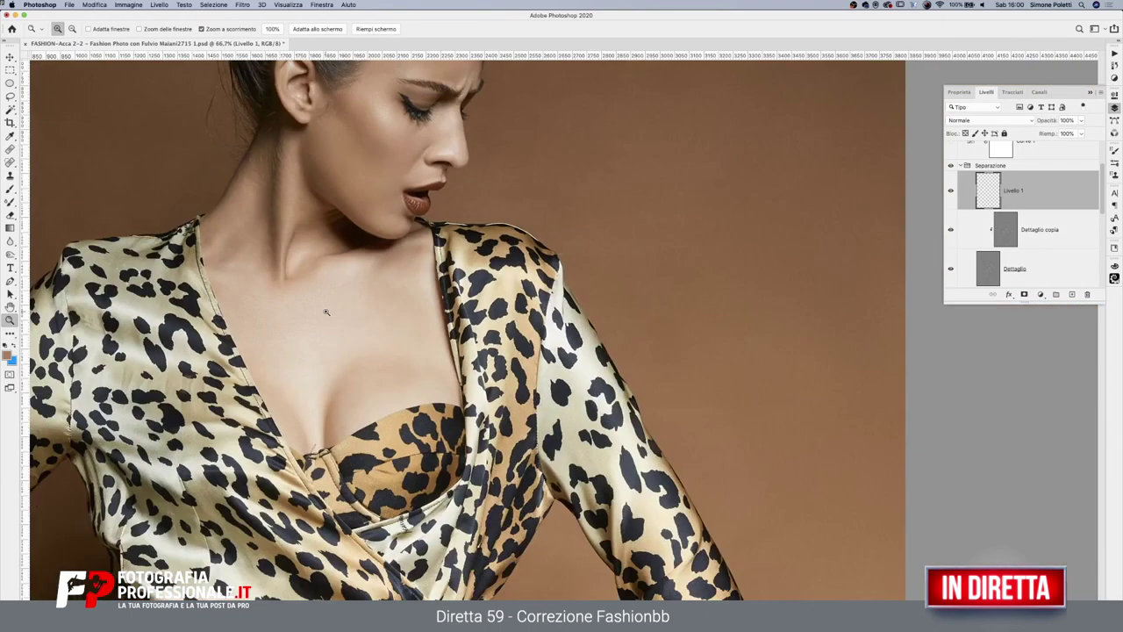
{"action": "left_click_drag", "start_coordinate": [261, 260], "coordinate": [509, 377]}
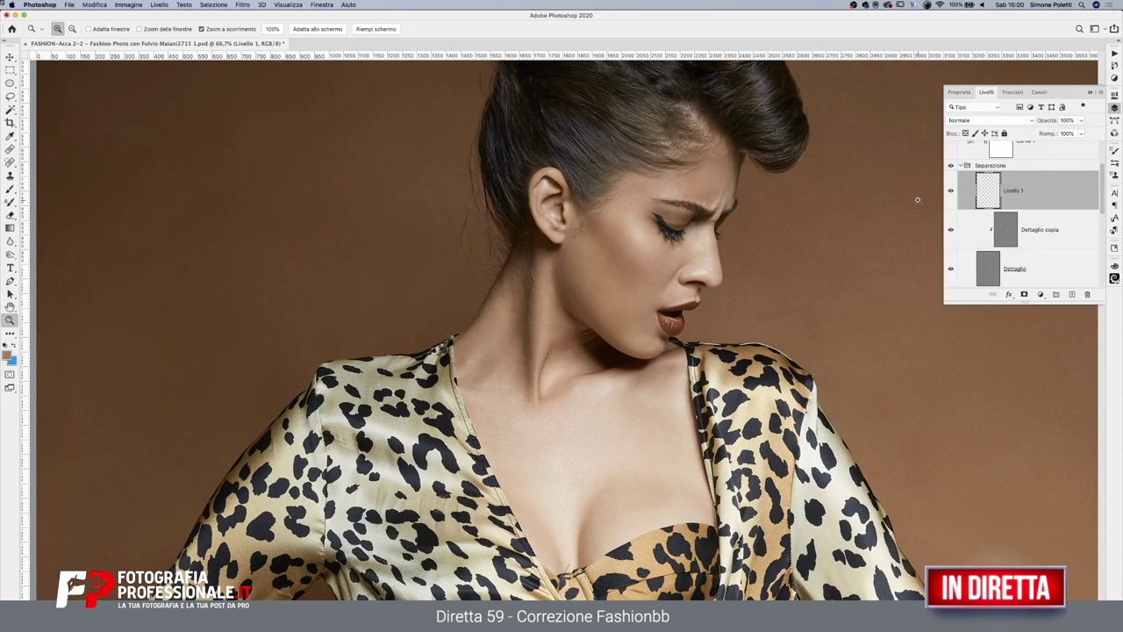
{"action": "left_click_drag", "start_coordinate": [546, 307], "coordinate": [564, 299]}
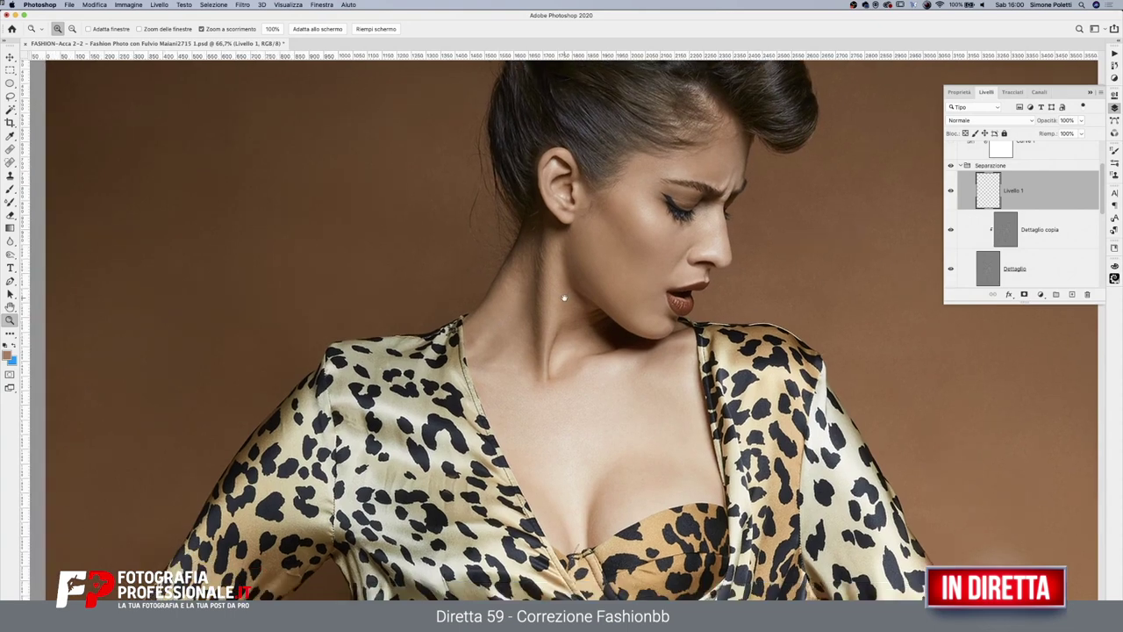
{"action": "mouse_move", "coordinate": [516, 376]}
{"action": "left_mouse_down"}
{"action": "mouse_move", "coordinate": [589, 283]}
{"action": "mouse_move", "coordinate": [790, 263]}
{"action": "left_mouse_up"}
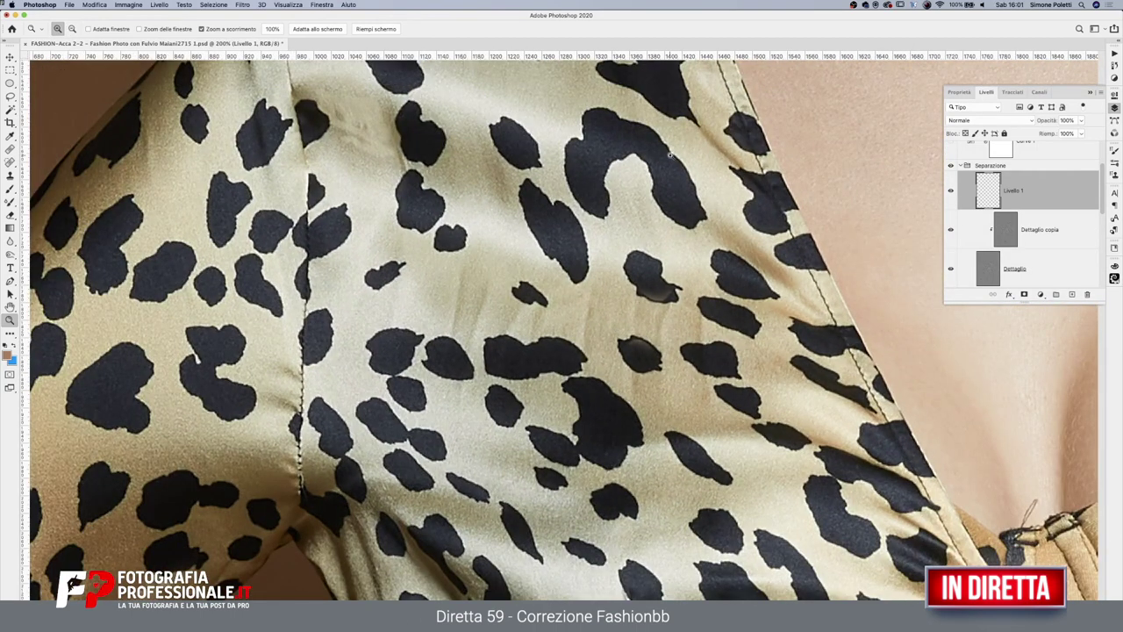
Clone out creases in the fabric texture on Dettaglio copia from a smooth fabric source
{"action": "left_click", "coordinate": [11, 174]}
{"action": "left_click_drag", "start_coordinate": [497, 282], "coordinate": [476, 269]}
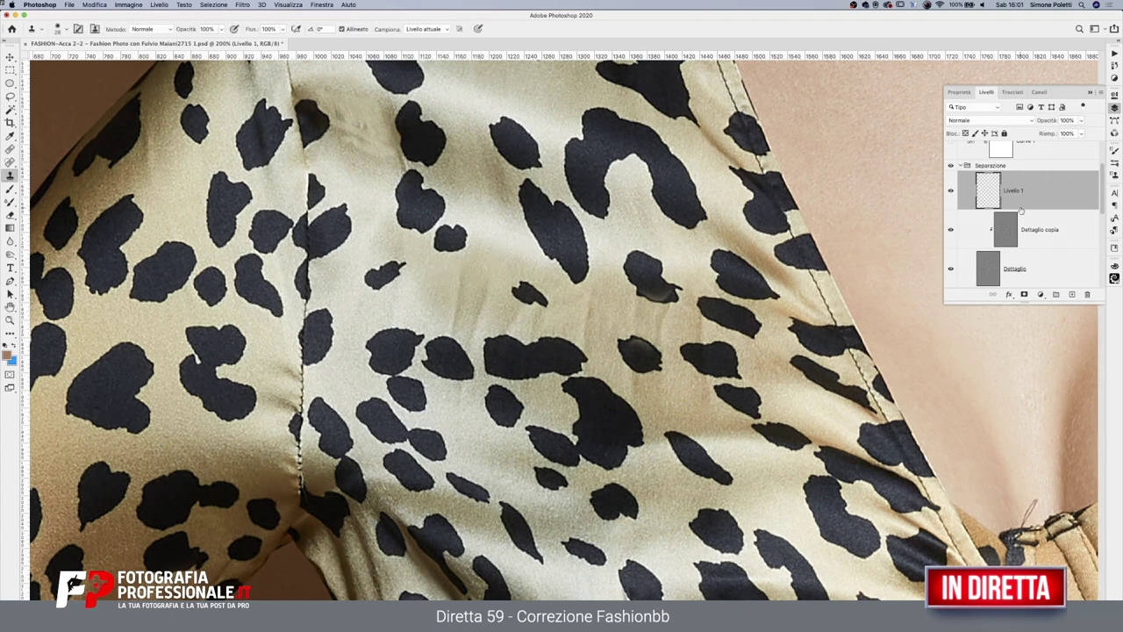
{"action": "left_click", "coordinate": [1012, 229]}
{"action": "left_click_drag", "start_coordinate": [445, 295], "coordinate": [458, 321]}
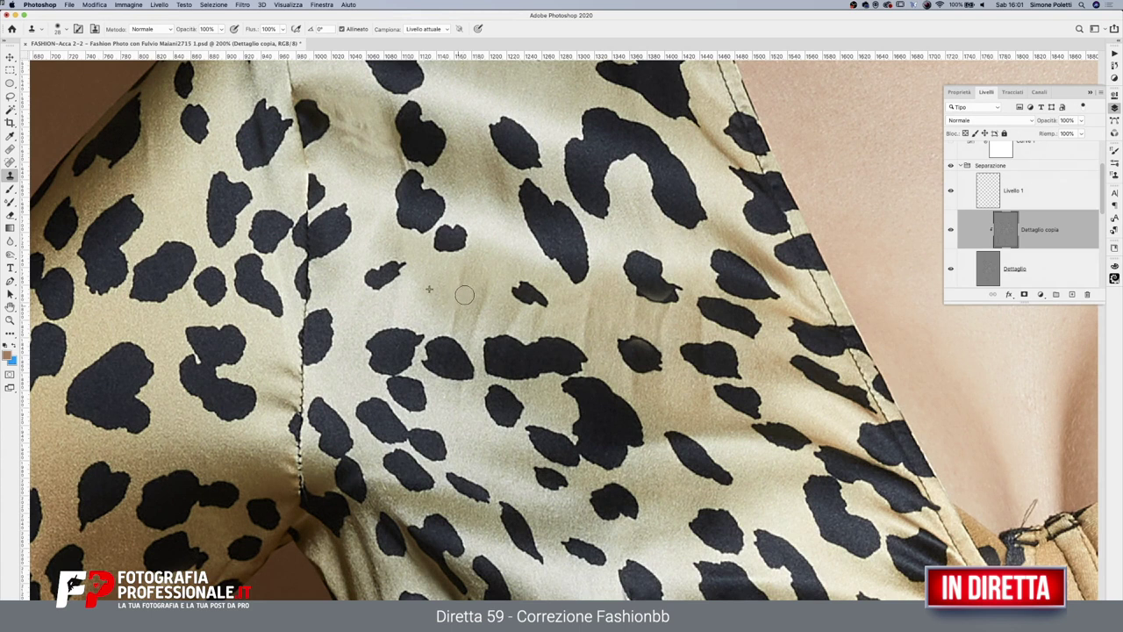
{"action": "left_click_drag", "start_coordinate": [483, 261], "coordinate": [474, 260]}
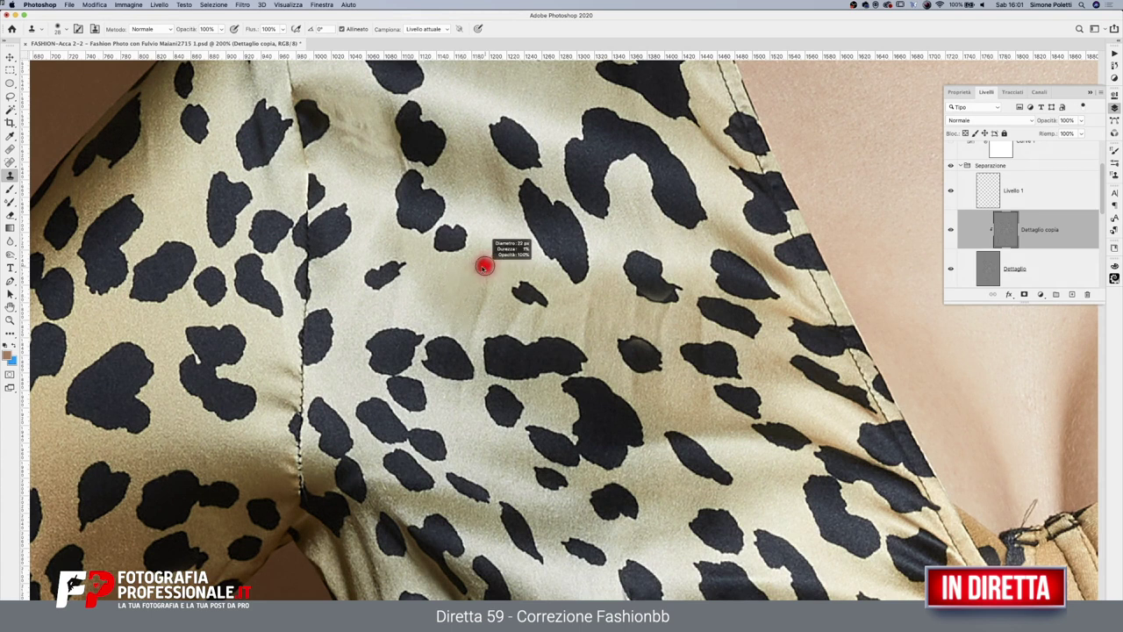
{"action": "left_click", "coordinate": [446, 299], "text": "alt"}
{"action": "left_click_drag", "start_coordinate": [458, 327], "coordinate": [484, 290]}
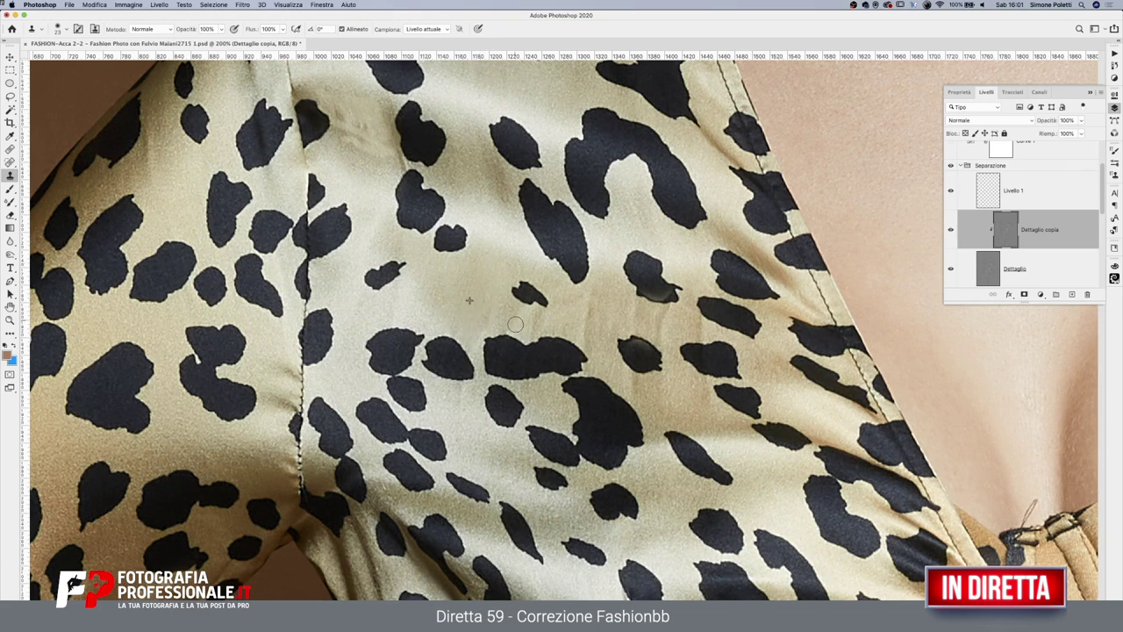
Smooth the fabric crease on the shoulder and shrink the brush for finer work
{"action": "scroll", "coordinate": [519, 232], "scroll_direction": "up", "scroll_amount": 5}
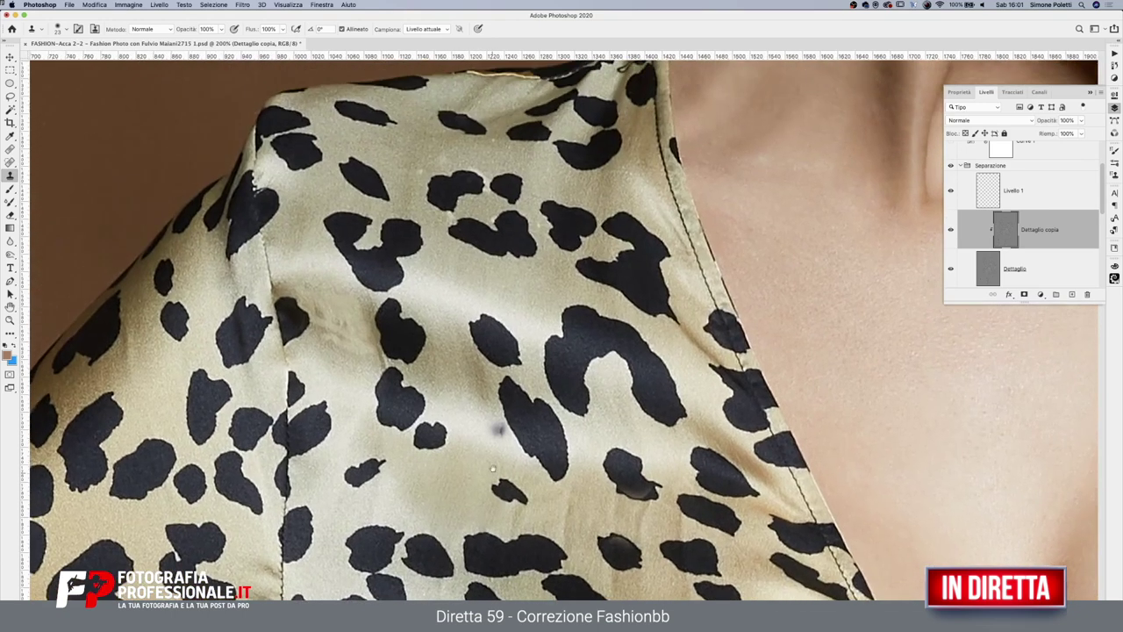
{"action": "mouse_move", "coordinate": [342, 333]}
{"action": "left_mouse_down"}
{"action": "mouse_move", "coordinate": [345, 347]}
{"action": "mouse_move", "coordinate": [363, 337]}
{"action": "left_mouse_up"}
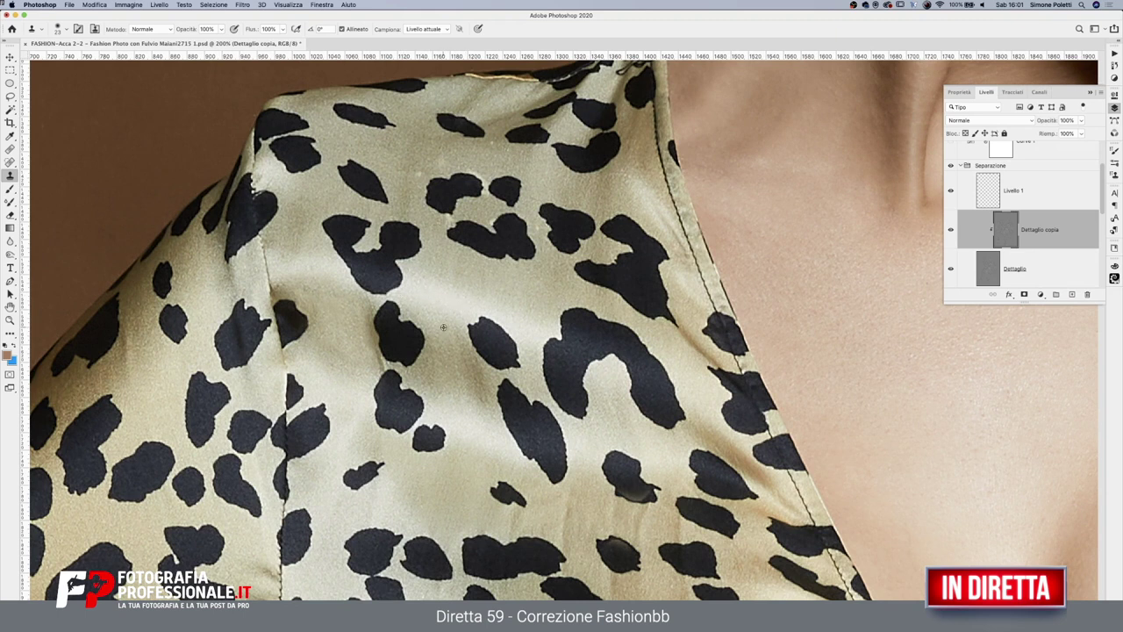
{"action": "left_click_drag", "start_coordinate": [351, 302], "coordinate": [315, 296]}
{"action": "left_click_drag", "start_coordinate": [314, 296], "coordinate": [332, 294]}
{"action": "left_click_drag", "start_coordinate": [465, 371], "coordinate": [459, 371]}
Smooth the chest fabric wrinkle and the fold near the dark spot, comparing with detail hidden
{"action": "left_click", "coordinate": [951, 229]}
{"action": "scroll", "coordinate": [606, 425], "scroll_direction": "down", "scroll_amount": 5}
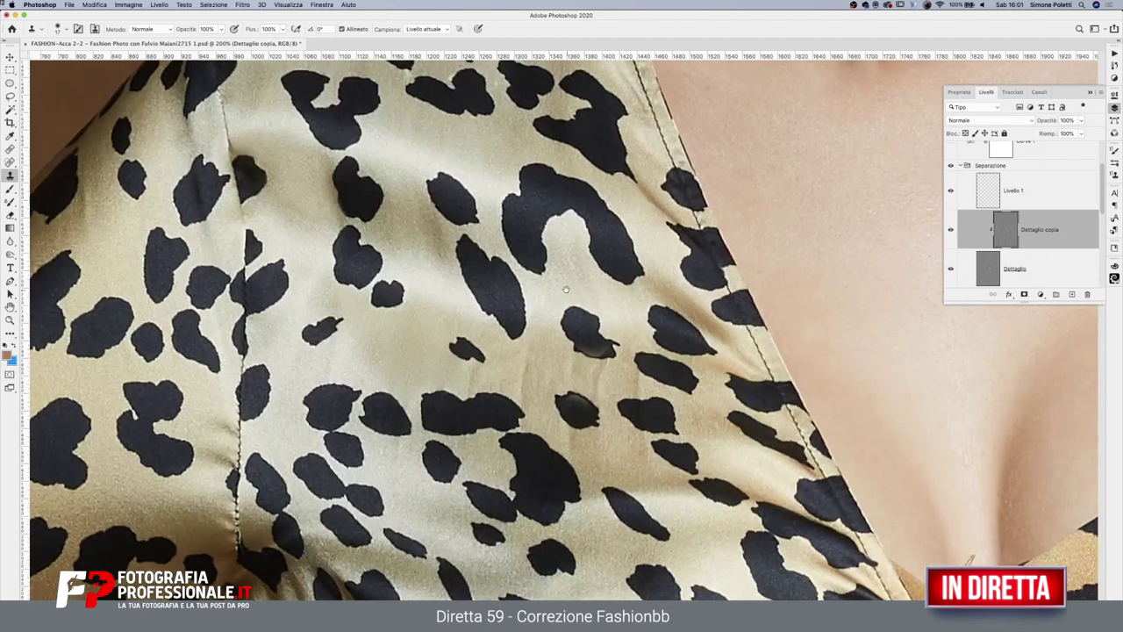
{"action": "left_click_drag", "start_coordinate": [500, 376], "coordinate": [524, 364]}
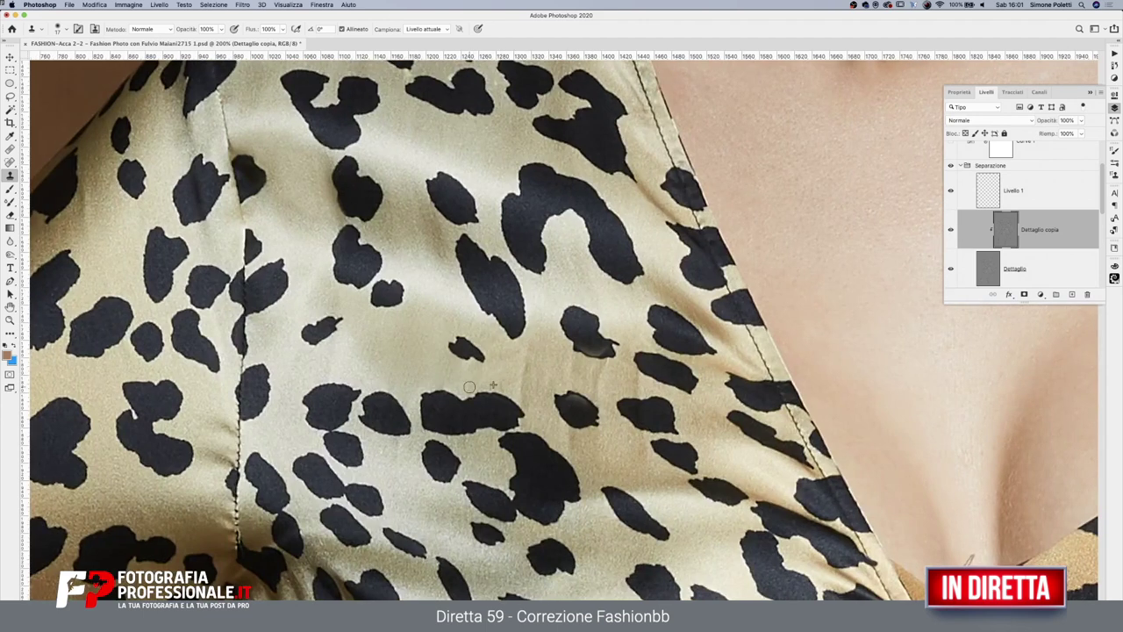
{"action": "mouse_move", "coordinate": [525, 370]}
{"action": "left_mouse_down"}
{"action": "mouse_move", "coordinate": [513, 351]}
{"action": "mouse_move", "coordinate": [539, 355]}
{"action": "left_mouse_up"}
{"action": "left_click_drag", "start_coordinate": [586, 445], "coordinate": [601, 370]}
{"action": "left_click", "coordinate": [951, 167]}
{"action": "mouse_move", "coordinate": [950, 231]}
{"action": "left_mouse_down"}
{"action": "mouse_move", "coordinate": [949, 269]}
{"action": "mouse_move", "coordinate": [950, 229]}
{"action": "left_mouse_up"}
{"action": "left_click", "coordinate": [633, 471], "text": "alt"}
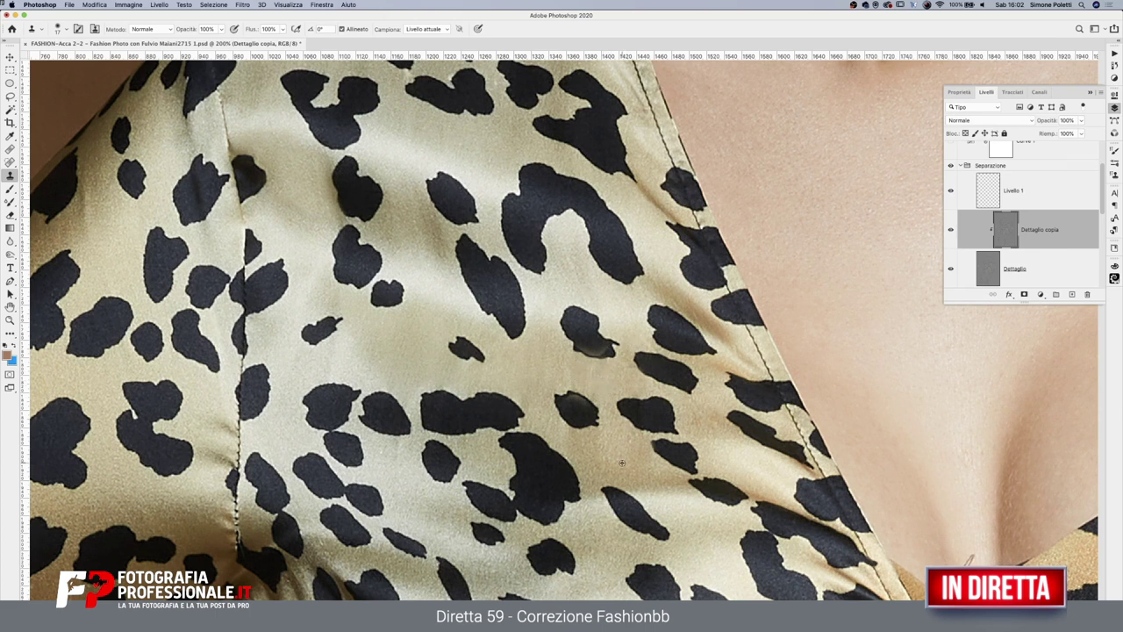
{"action": "left_click_drag", "start_coordinate": [616, 381], "coordinate": [624, 364]}
Pan to the lower dress fabric and try cloning out the stray thread above the neckline, then undo
{"action": "scroll", "coordinate": [744, 427], "scroll_direction": "down", "scroll_amount": 3}
{"action": "scroll", "coordinate": [652, 351], "scroll_direction": "down", "scroll_amount": 4}
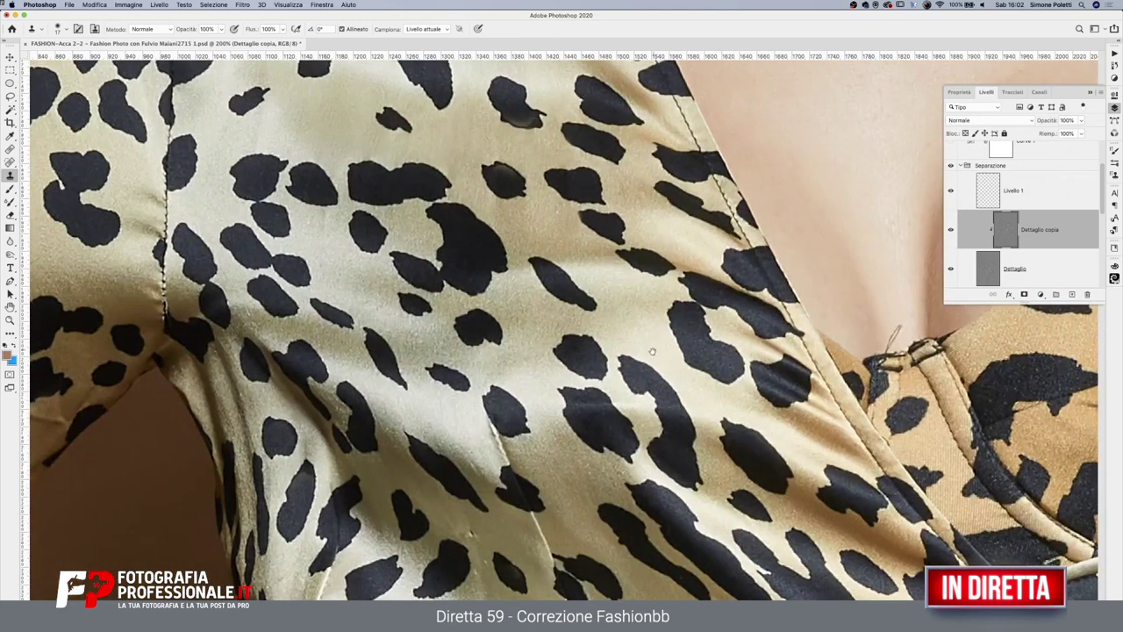
{"action": "left_click_drag", "start_coordinate": [578, 502], "coordinate": [566, 340]}
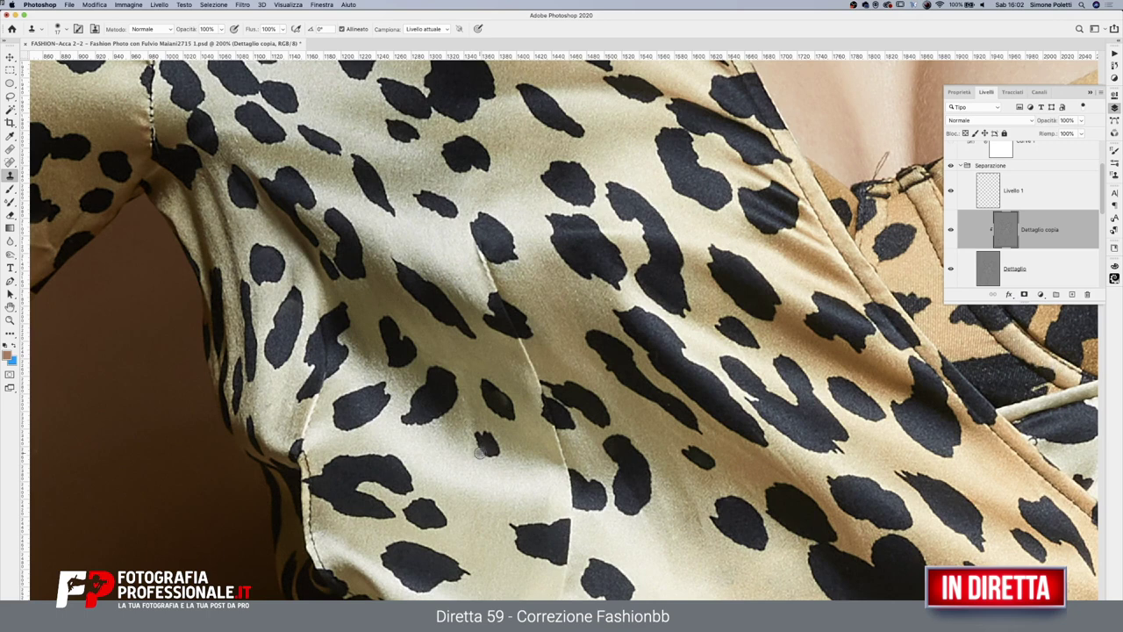
{"action": "scroll", "coordinate": [589, 390], "scroll_direction": "right", "scroll_amount": 5}
{"action": "scroll", "coordinate": [589, 390], "scroll_direction": "right", "scroll_amount": 5}
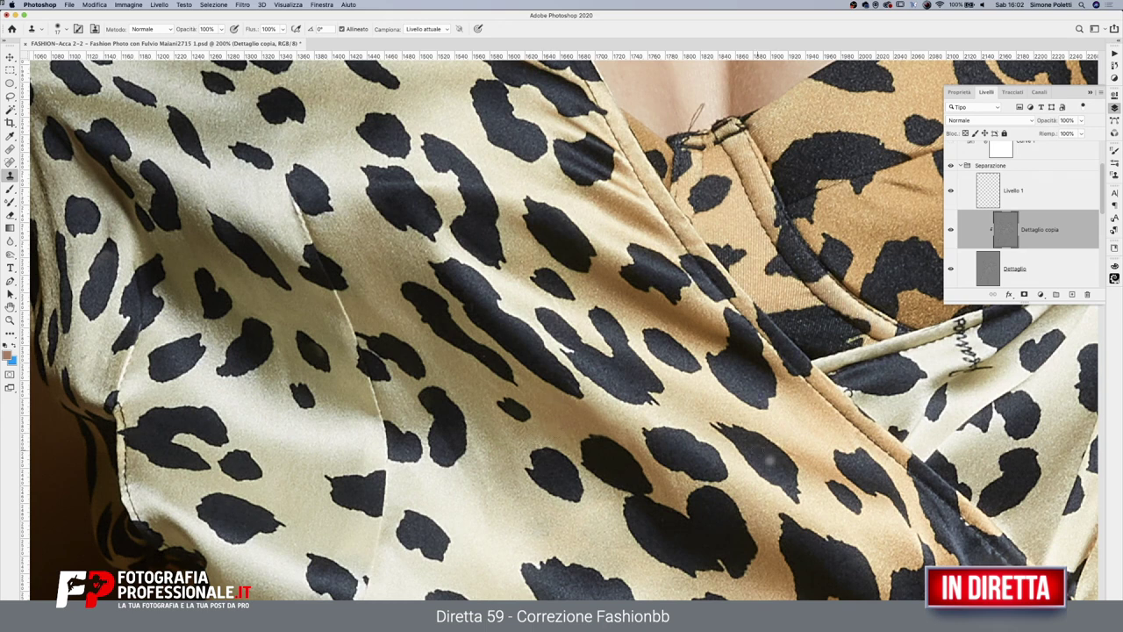
{"action": "scroll", "coordinate": [621, 425], "scroll_direction": "up", "scroll_amount": 5}
{"action": "scroll", "coordinate": [621, 424], "scroll_direction": "right", "scroll_amount": 5}
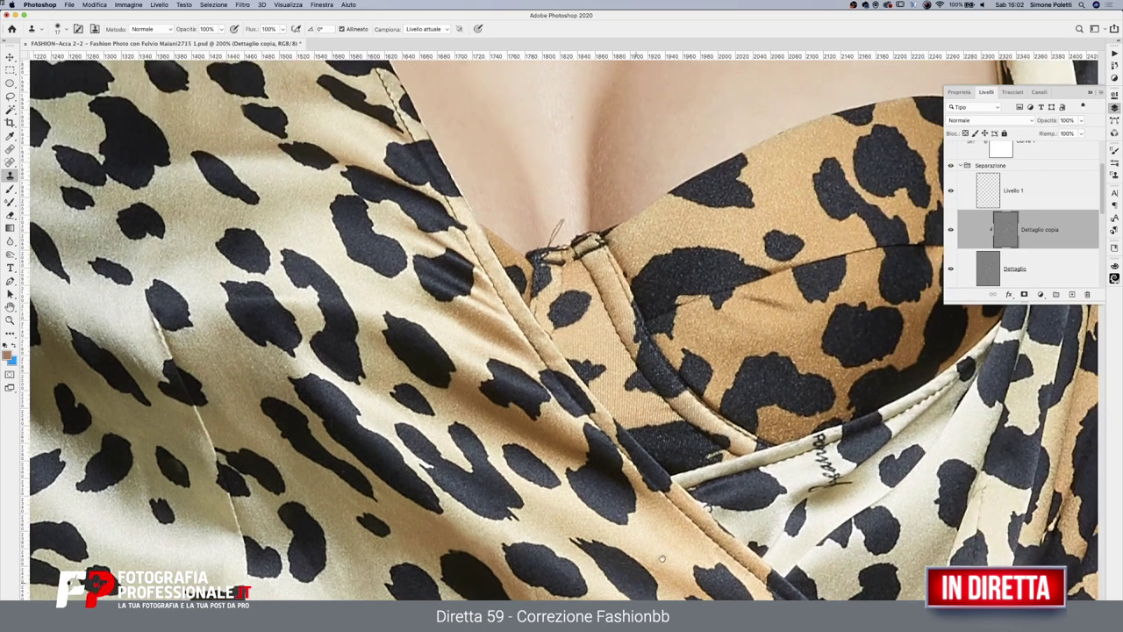
{"action": "scroll", "coordinate": [522, 363], "scroll_direction": "up", "scroll_amount": 3}
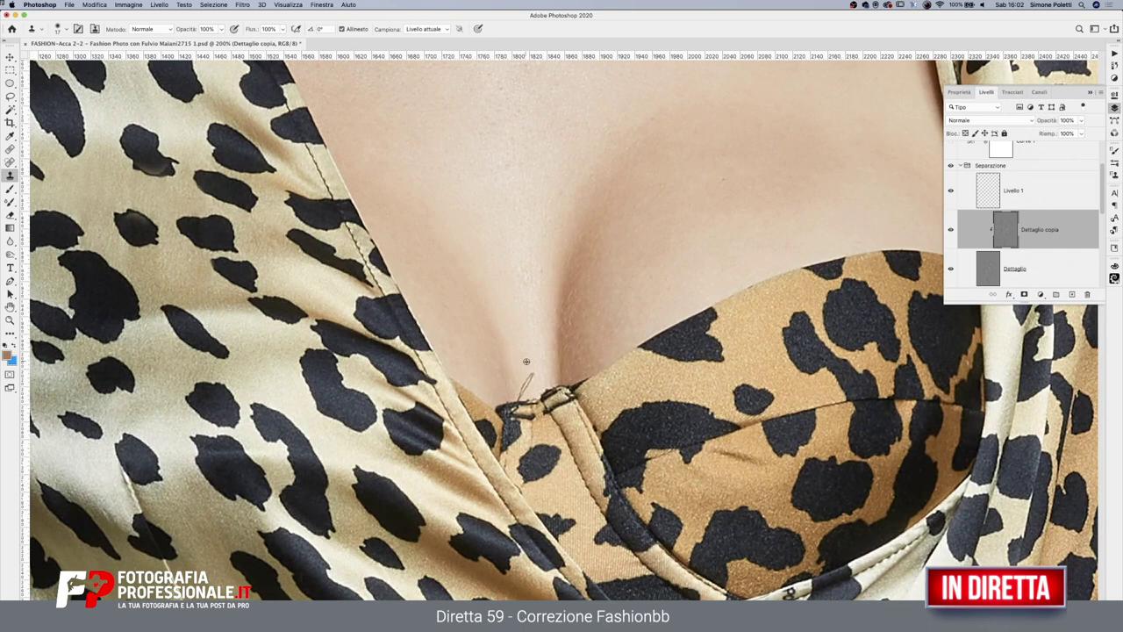
{"action": "mouse_move", "coordinate": [518, 391]}
{"action": "left_mouse_down"}
{"action": "mouse_move", "coordinate": [526, 369]}
{"action": "mouse_move", "coordinate": [526, 379]}
{"action": "left_mouse_up"}
{"action": "key", "text": "super+z"}
Sample a new source near the seam and clone over a spot on the fabric fold
{"action": "left_click", "coordinate": [737, 475], "text": "alt"}
{"action": "scroll", "coordinate": [758, 478], "scroll_direction": "down", "scroll_amount": 5}
{"action": "scroll", "coordinate": [758, 478], "scroll_direction": "right", "scroll_amount": 3}
{"action": "scroll", "coordinate": [831, 359], "scroll_direction": "left", "scroll_amount": 3}
{"action": "scroll", "coordinate": [807, 307], "scroll_direction": "down", "scroll_amount": 6}
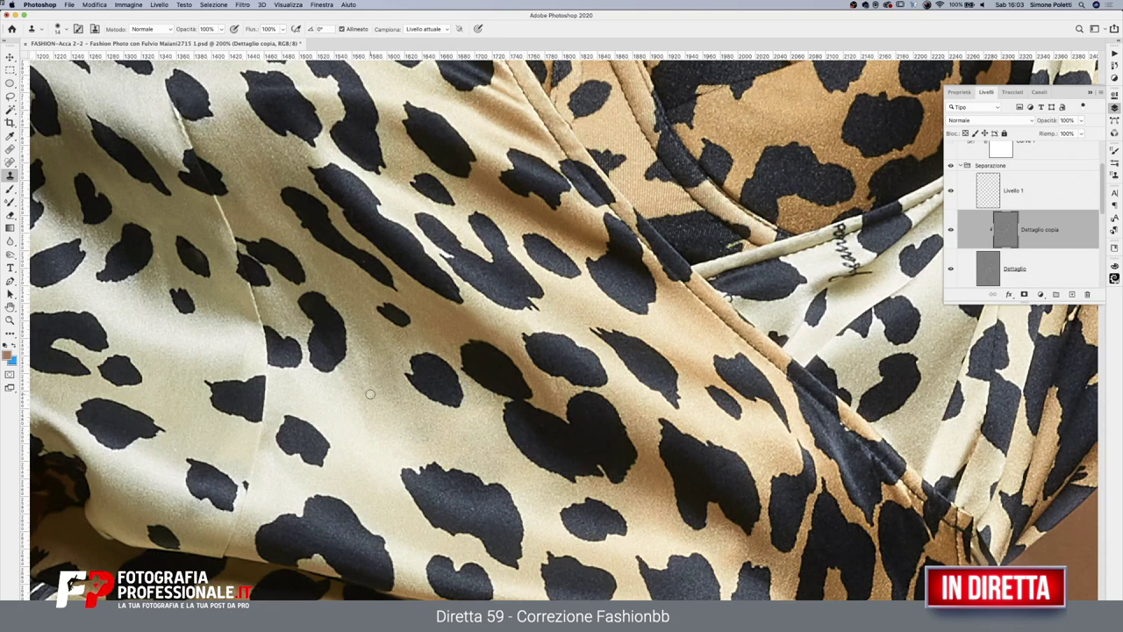
{"action": "left_click_drag", "start_coordinate": [555, 389], "coordinate": [552, 396]}
{"action": "left_click_drag", "start_coordinate": [434, 277], "coordinate": [626, 439]}
Pan to the lower-left dress area and smooth the faint crease on the sleeve
{"action": "scroll", "coordinate": [626, 439], "scroll_direction": "left", "scroll_amount": 5}
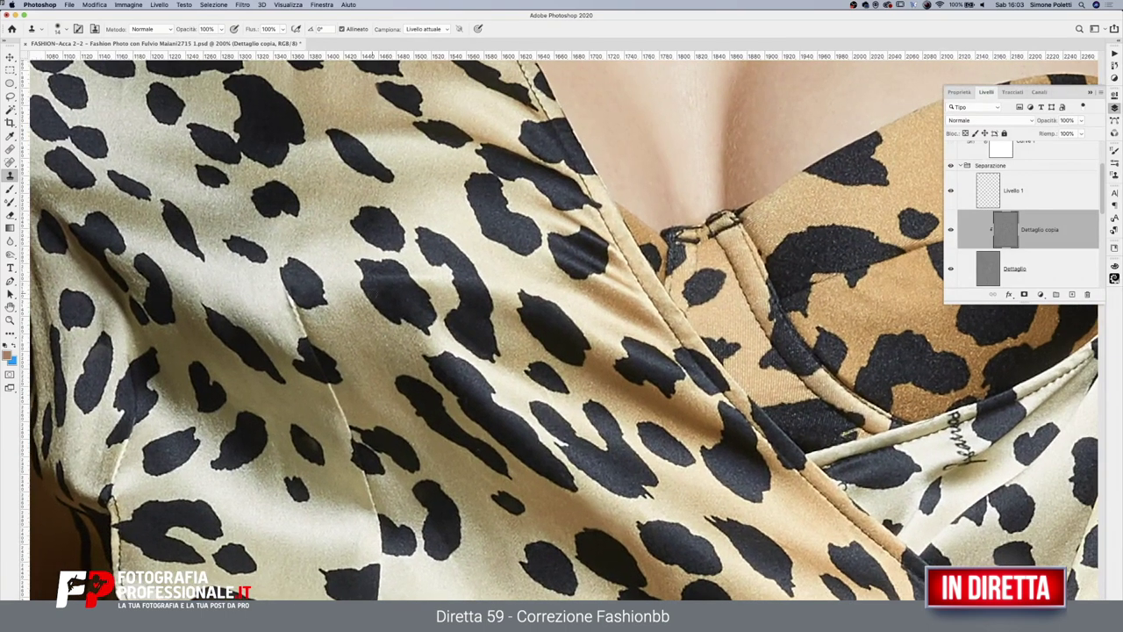
{"action": "scroll", "coordinate": [603, 424], "scroll_direction": "left", "scroll_amount": 5}
{"action": "scroll", "coordinate": [711, 407], "scroll_direction": "left", "scroll_amount": 5}
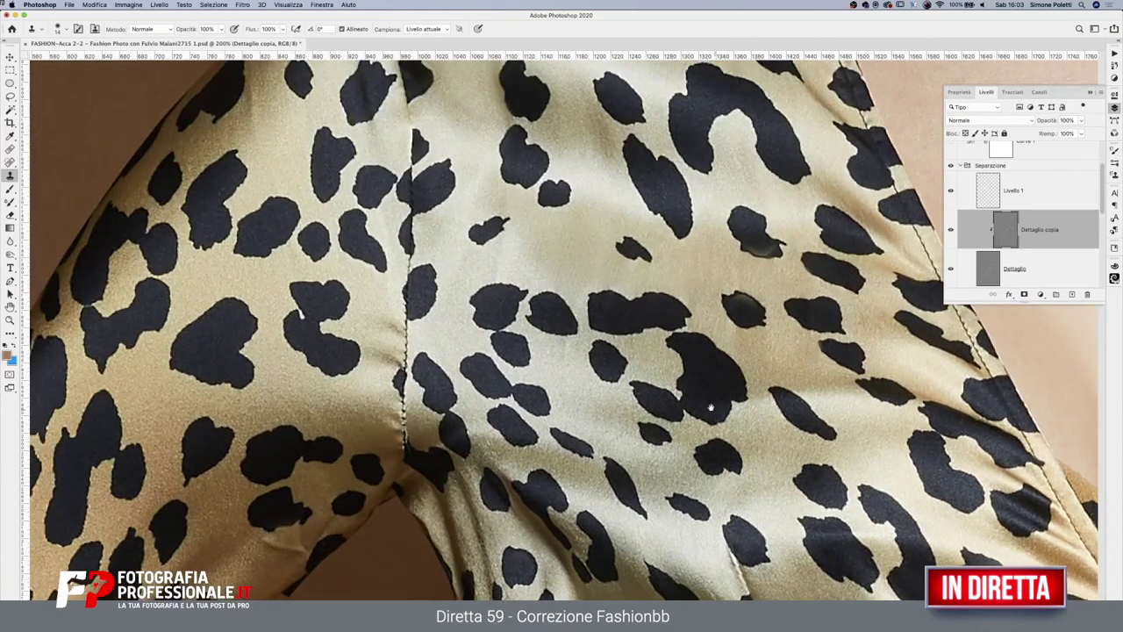
{"action": "scroll", "coordinate": [687, 326], "scroll_direction": "up", "scroll_amount": 5}
{"action": "scroll", "coordinate": [614, 369], "scroll_direction": "up", "scroll_amount": 5}
{"action": "scroll", "coordinate": [570, 395], "scroll_direction": "right", "scroll_amount": 3}
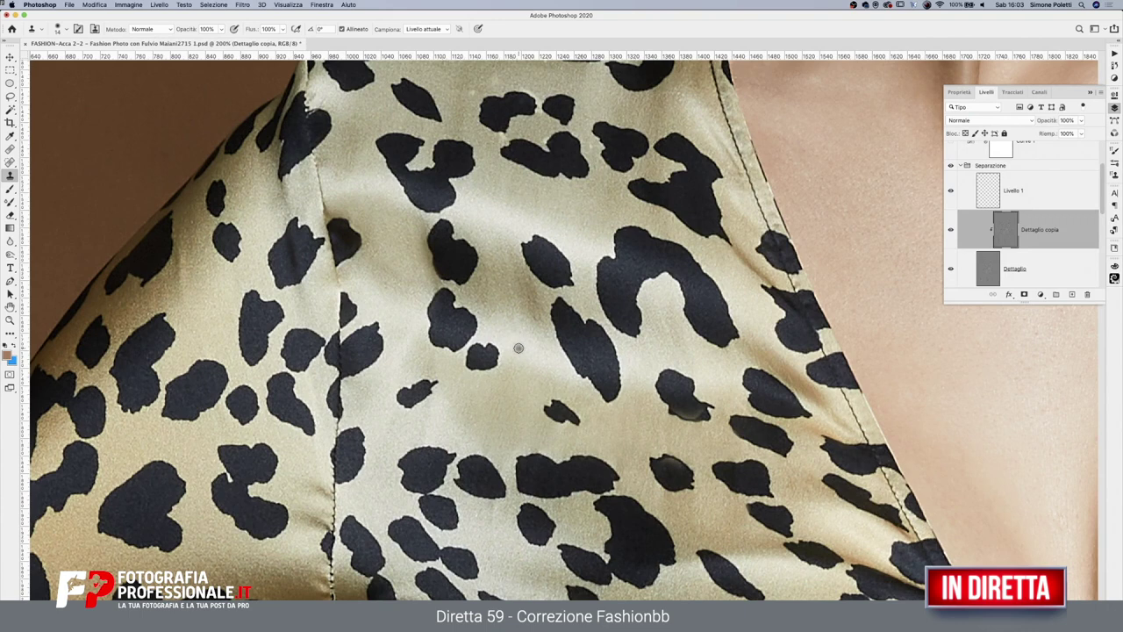
{"action": "left_click_drag", "start_coordinate": [481, 440], "coordinate": [635, 293]}
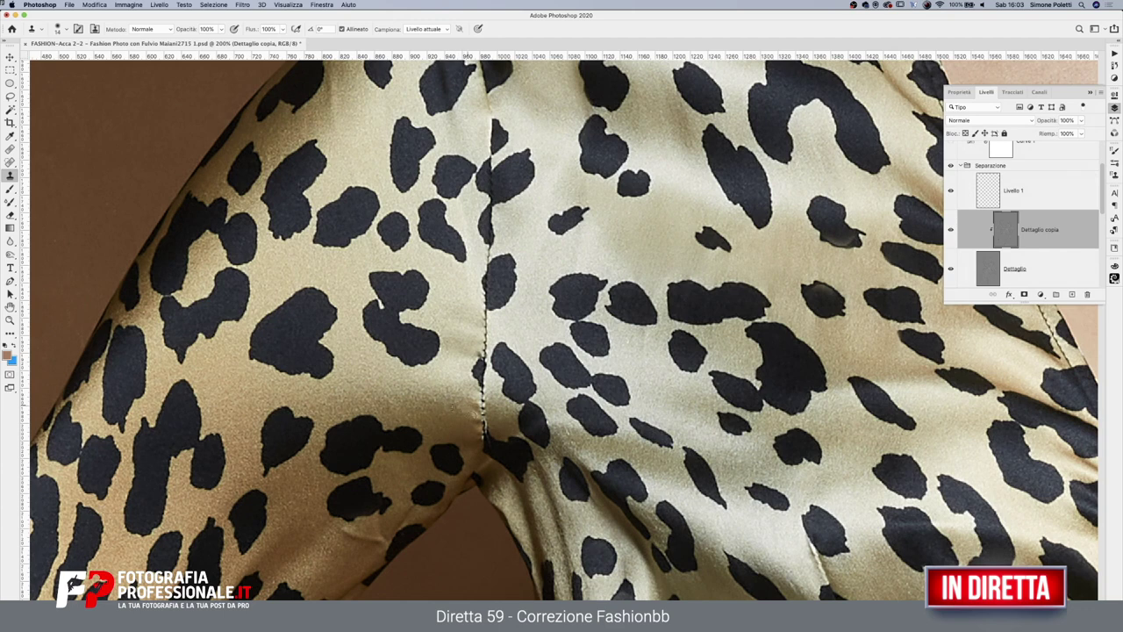
{"action": "scroll", "coordinate": [529, 375], "scroll_direction": "down", "scroll_amount": 4}
{"action": "scroll", "coordinate": [528, 375], "scroll_direction": "left", "scroll_amount": 4}
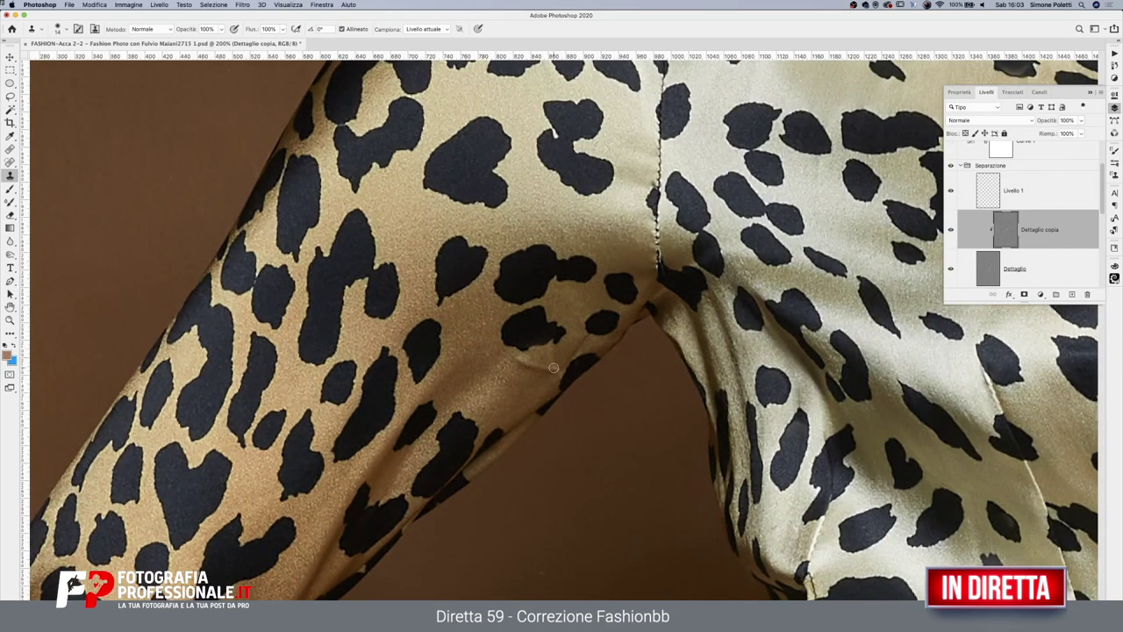
{"action": "left_click_drag", "start_coordinate": [551, 353], "coordinate": [523, 363]}
Compare with the Dettaglio layer hidden, undo the last retouch, and zoom out to 50%
{"action": "scroll", "coordinate": [869, 503], "scroll_direction": "down", "scroll_amount": 5}
{"action": "scroll", "coordinate": [803, 377], "scroll_direction": "right", "scroll_amount": 3}
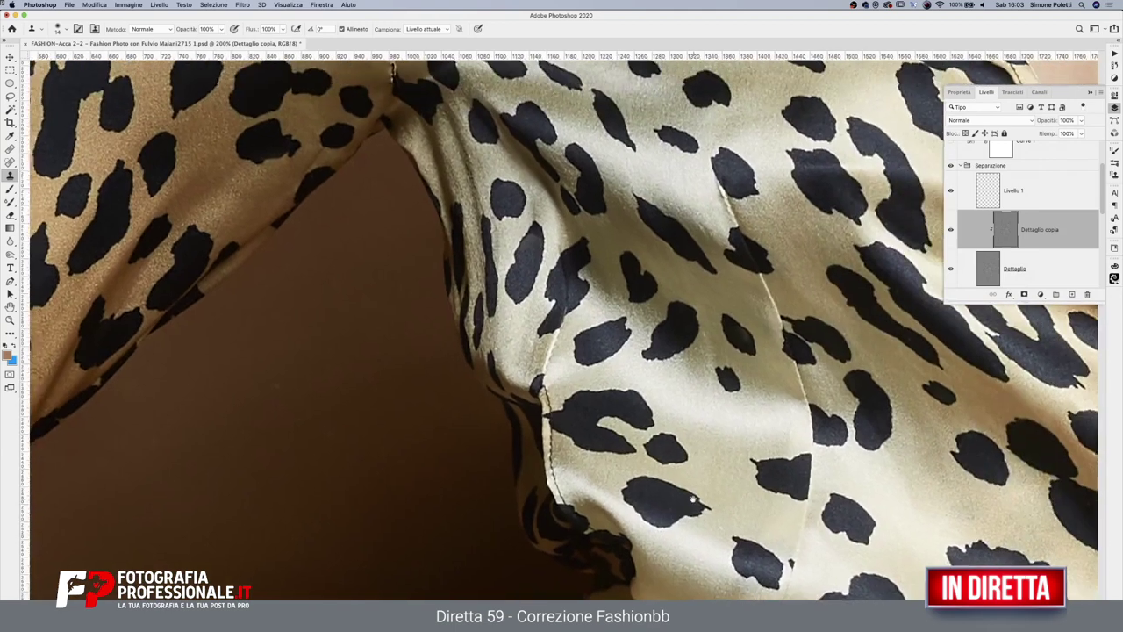
{"action": "scroll", "coordinate": [803, 377], "scroll_direction": "right", "scroll_amount": 3}
{"action": "scroll", "coordinate": [804, 377], "scroll_direction": "right", "scroll_amount": 2}
{"action": "scroll", "coordinate": [559, 326], "scroll_direction": "right", "scroll_amount": 3}
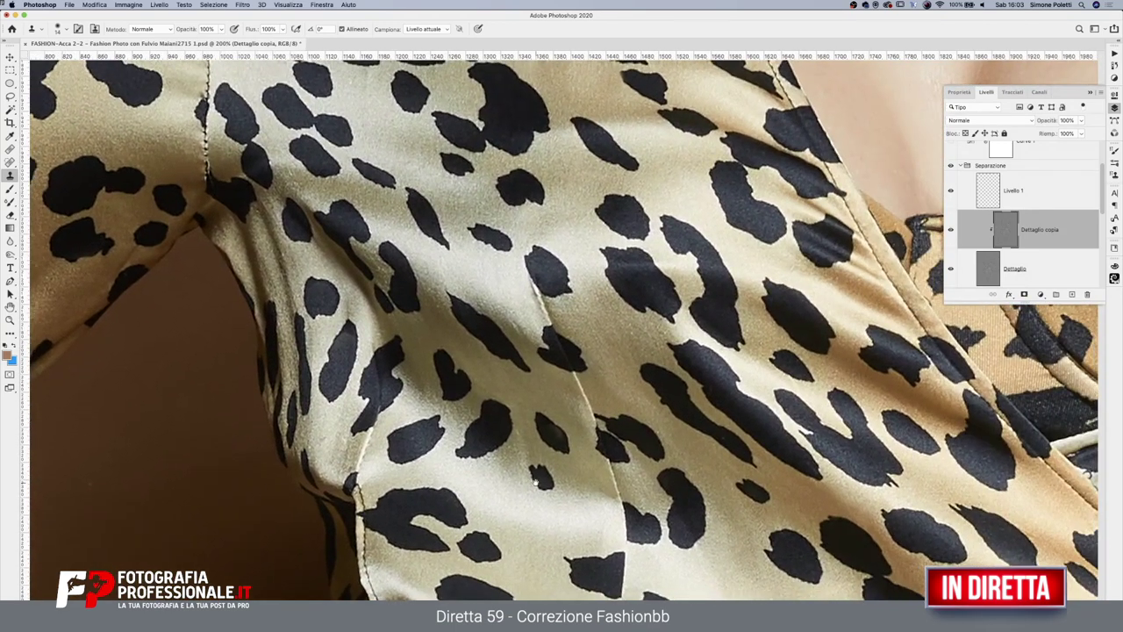
{"action": "left_click", "coordinate": [950, 268]}
{"action": "left_click", "coordinate": [949, 254]}
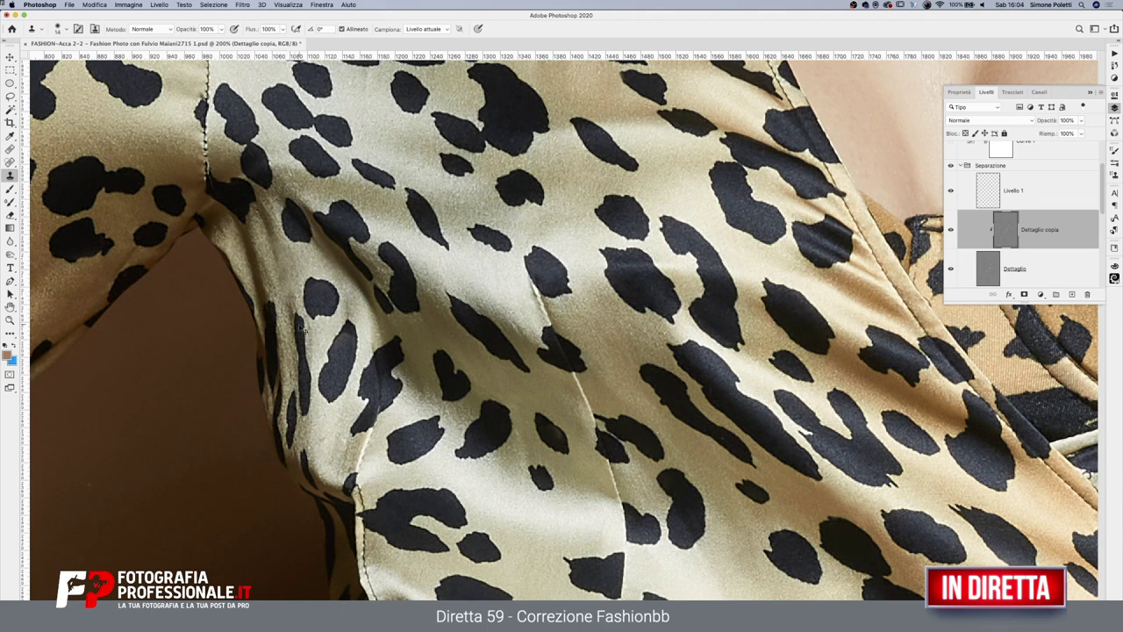
{"action": "key", "text": "ctrl+z"}
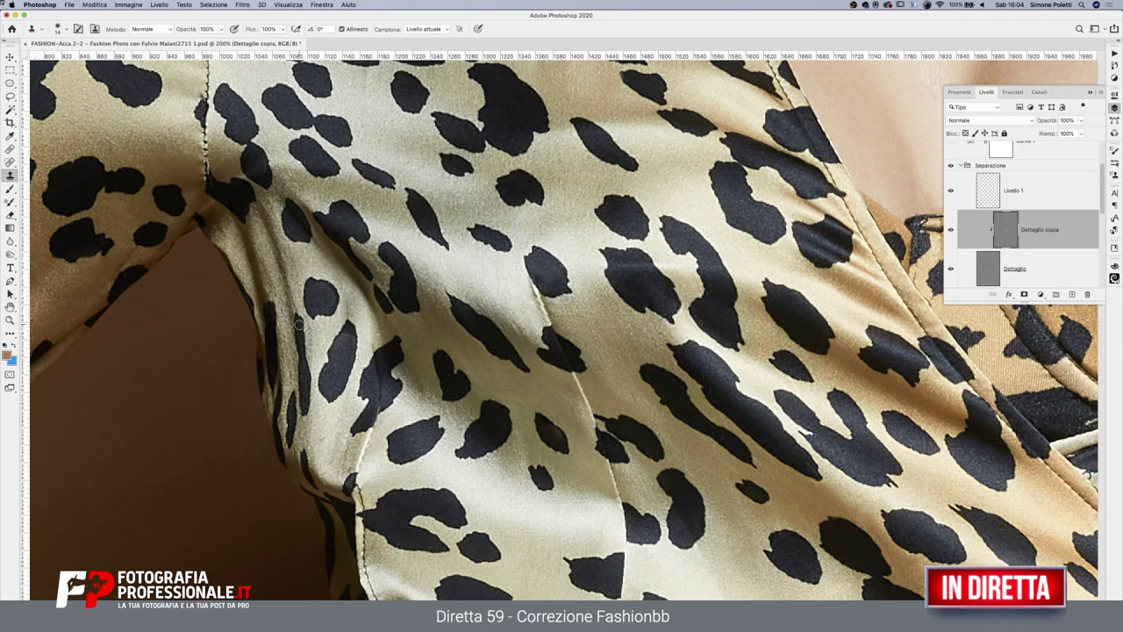
{"action": "scroll", "coordinate": [299, 325], "scroll_direction": "right", "scroll_amount": 5}
{"action": "scroll", "coordinate": [334, 351], "scroll_direction": "down", "scroll_amount": 3}
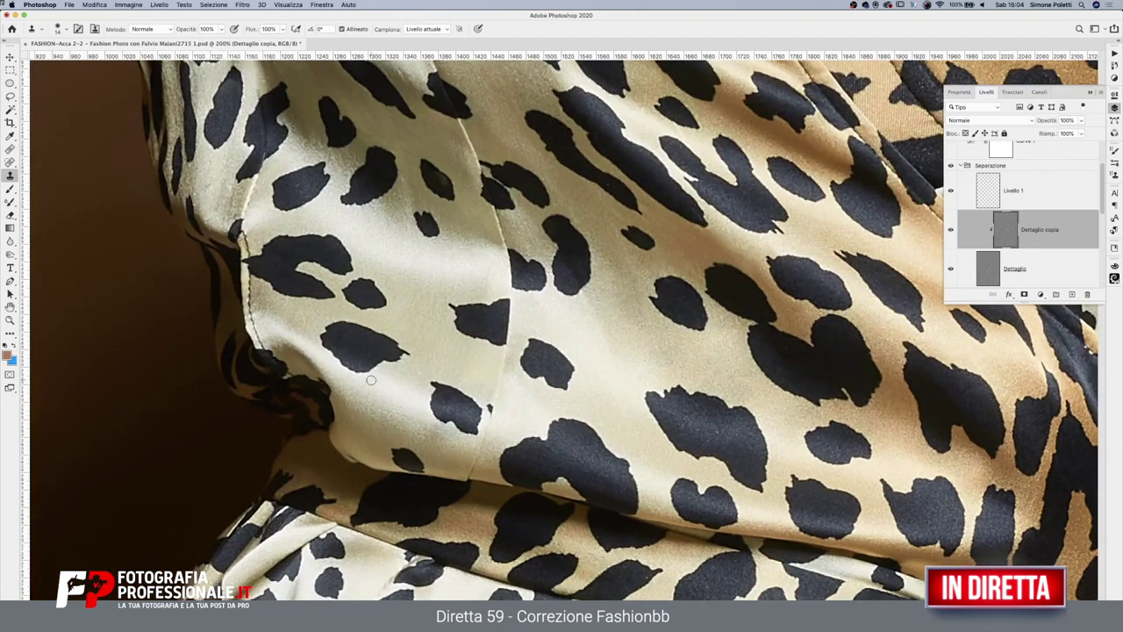
{"action": "left_click", "coordinate": [10, 319]}
{"action": "key", "text": "ctrl+minus"}
{"action": "key", "text": "ctrl+minus"}
{"action": "key", "text": "ctrl+minus"}
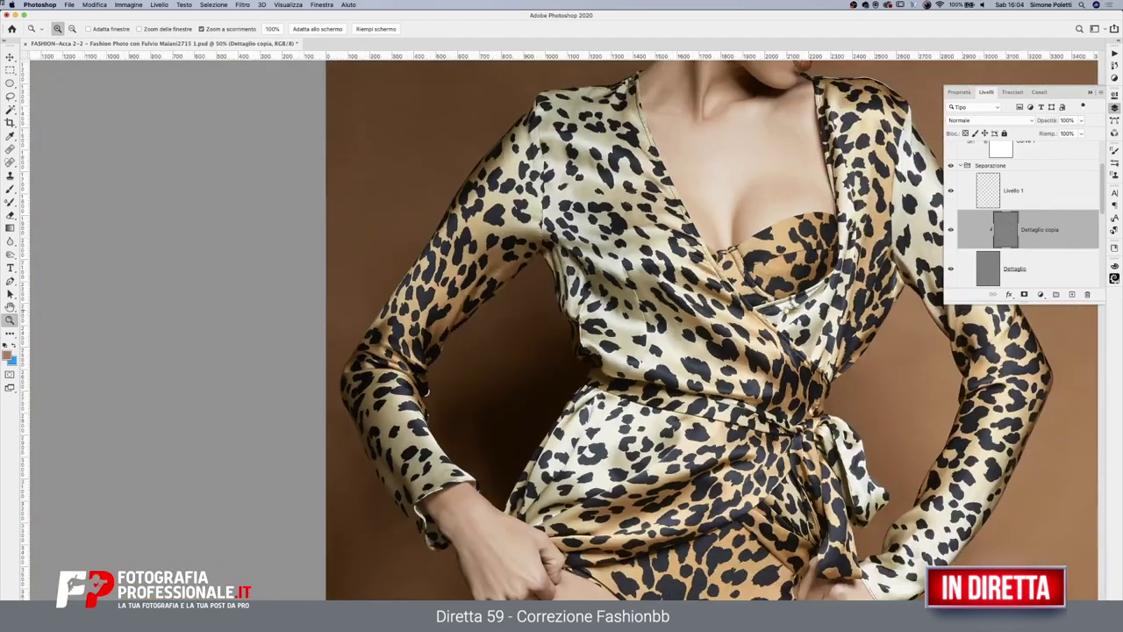
{"action": "scroll", "coordinate": [562, 351], "scroll_direction": "up", "scroll_amount": 3}
{"action": "scroll", "coordinate": [562, 351], "scroll_direction": "right", "scroll_amount": 5}
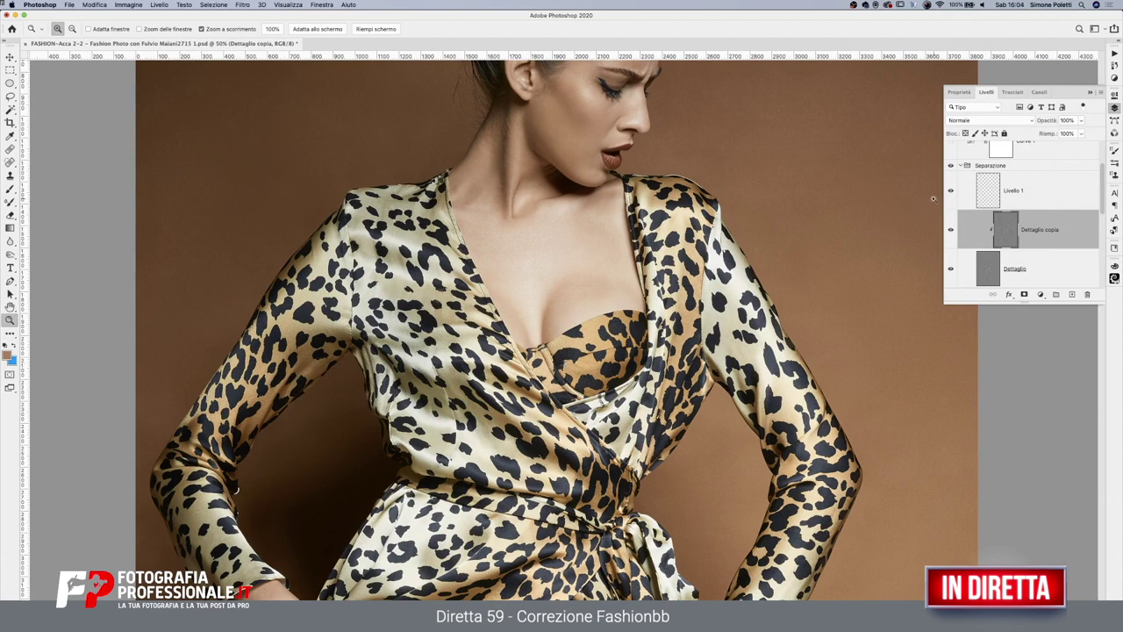
{"action": "left_click", "coordinate": [951, 230]}
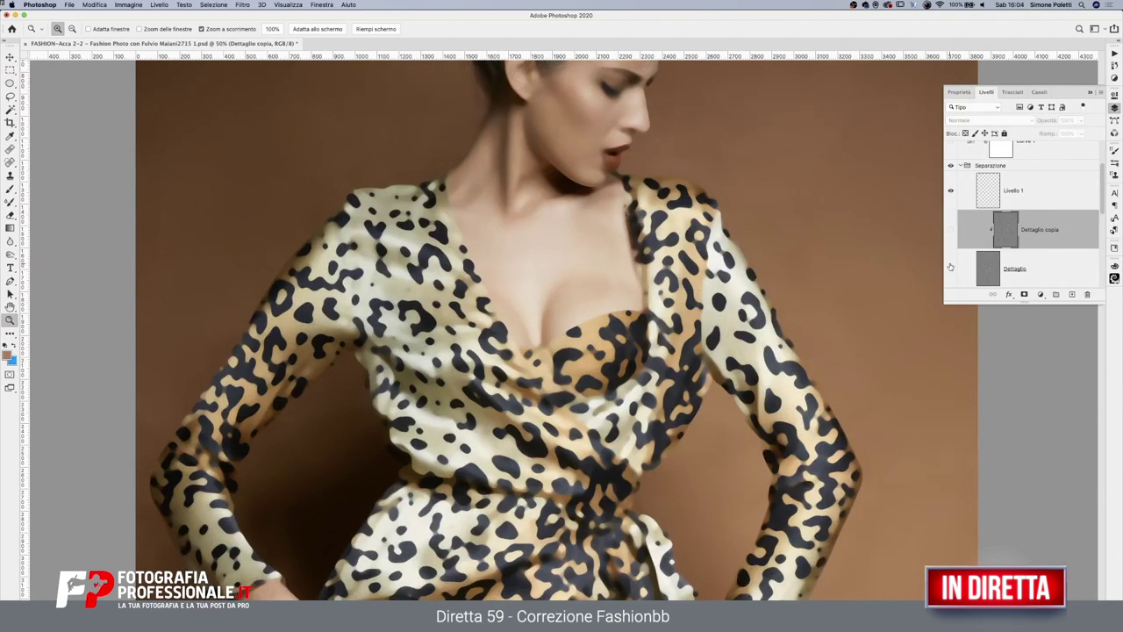
{"action": "left_click", "coordinate": [950, 230]}
{"action": "mouse_move", "coordinate": [951, 230]}
{"action": "left_mouse_down"}
{"action": "mouse_move", "coordinate": [949, 271]}
{"action": "mouse_move", "coordinate": [950, 246]}
{"action": "left_mouse_up"}
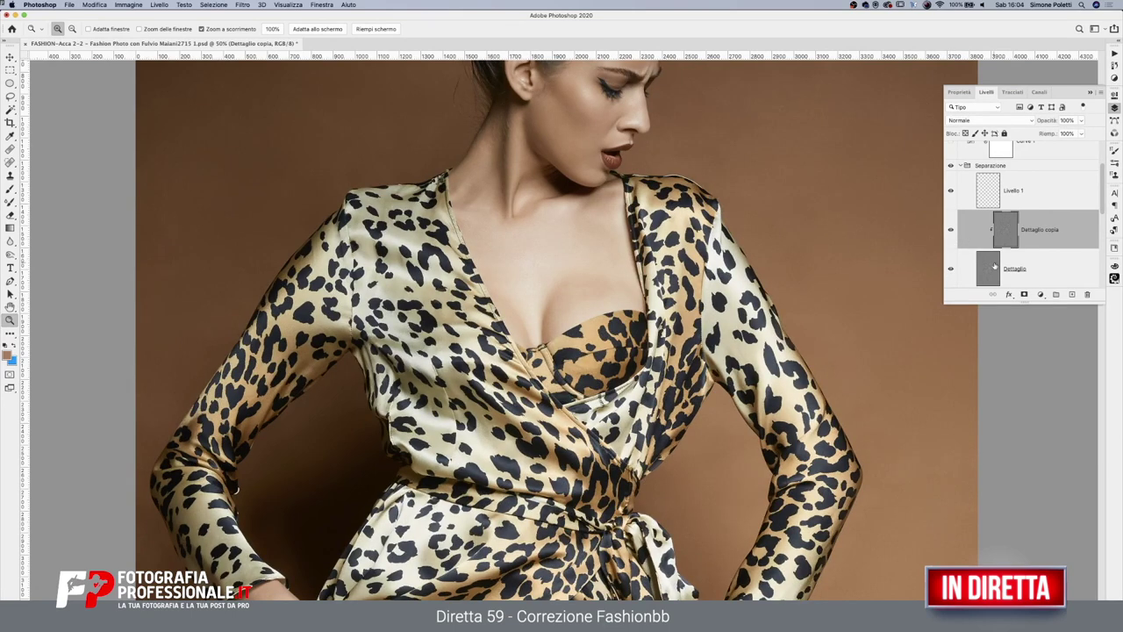
{"action": "scroll", "coordinate": [1088, 207], "scroll_direction": "down", "scroll_amount": 2}
{"action": "scroll", "coordinate": [1078, 247], "scroll_direction": "down", "scroll_amount": 1}
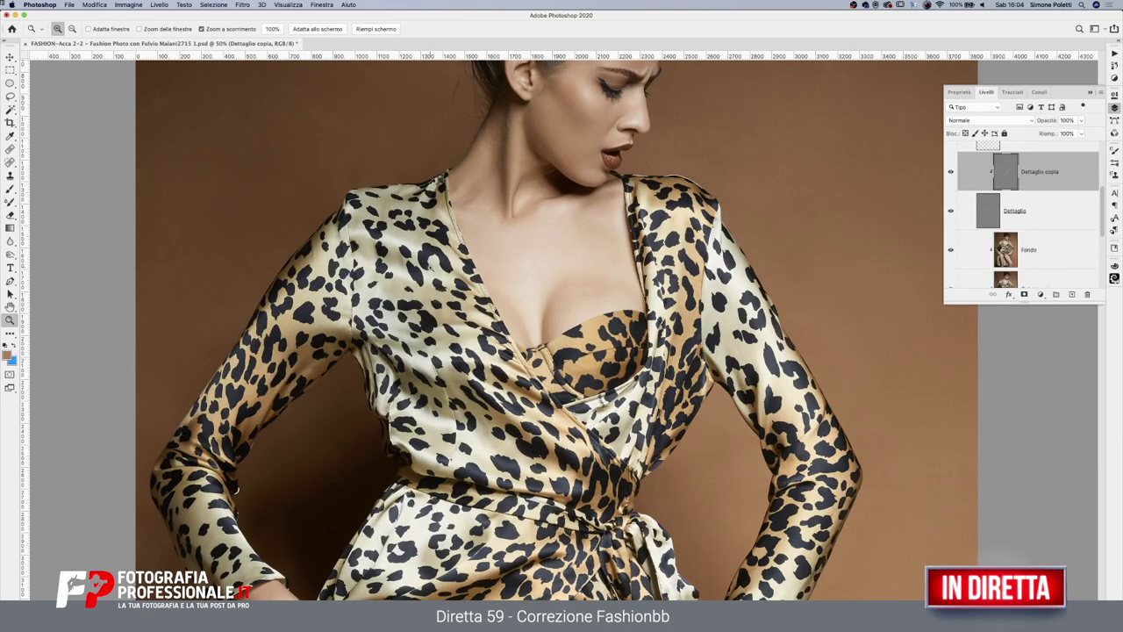
{"action": "left_click_drag", "start_coordinate": [430, 269], "coordinate": [656, 403]}
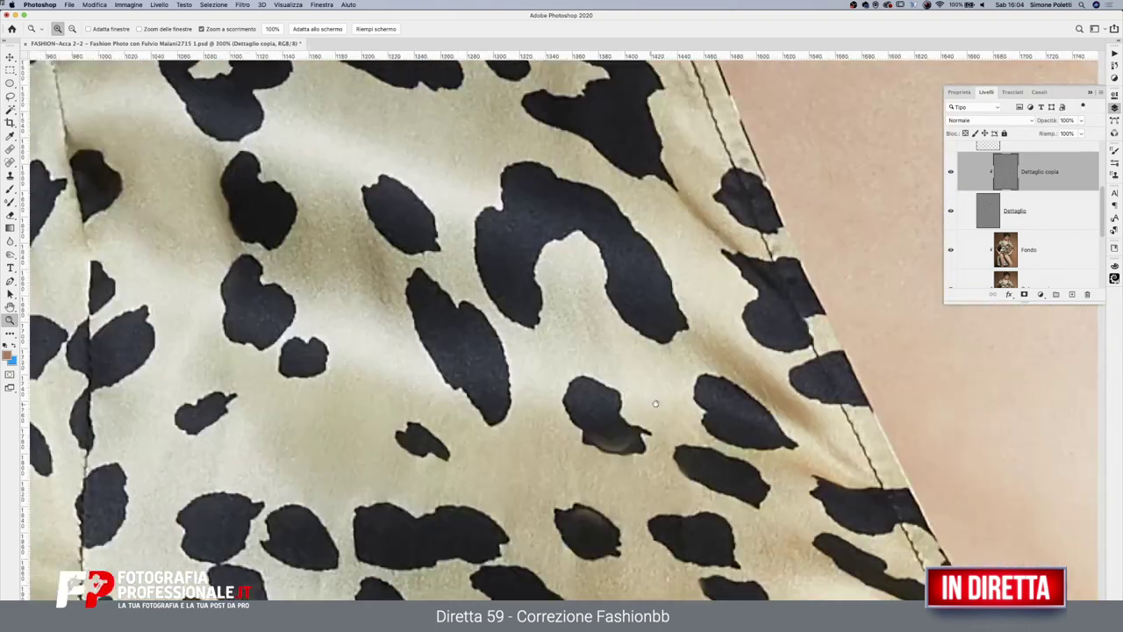
{"action": "scroll", "coordinate": [623, 360], "scroll_direction": "left", "scroll_amount": 5}
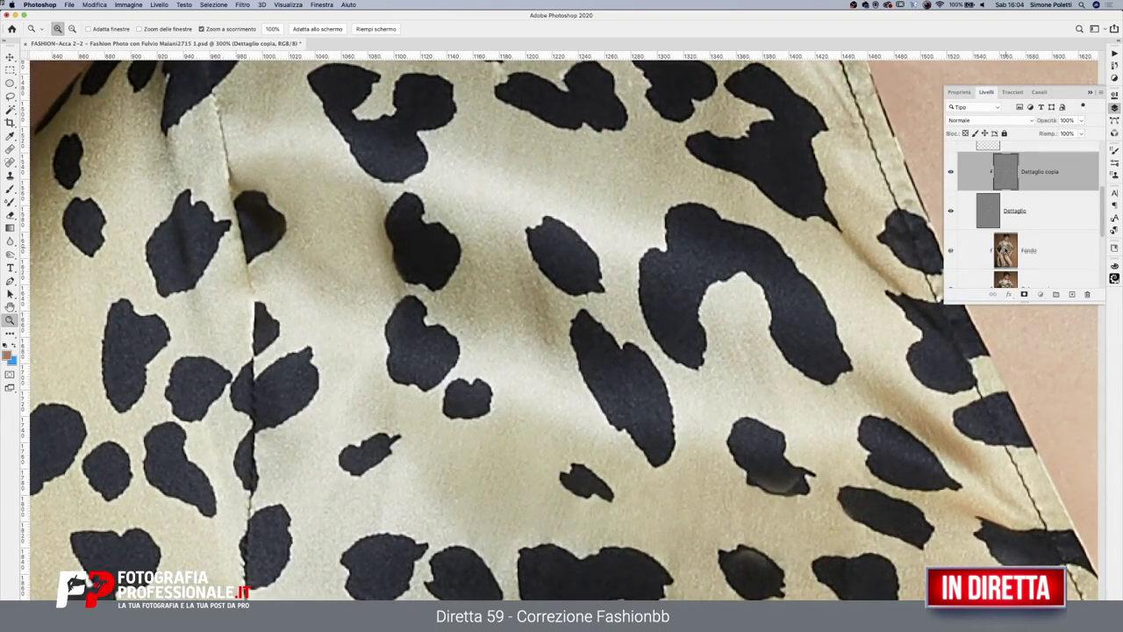
Check the Fondo base with detail hidden, then return to Clone Stamp on Dettaglio copia
{"action": "left_click", "coordinate": [996, 262]}
{"action": "key", "text": "b"}
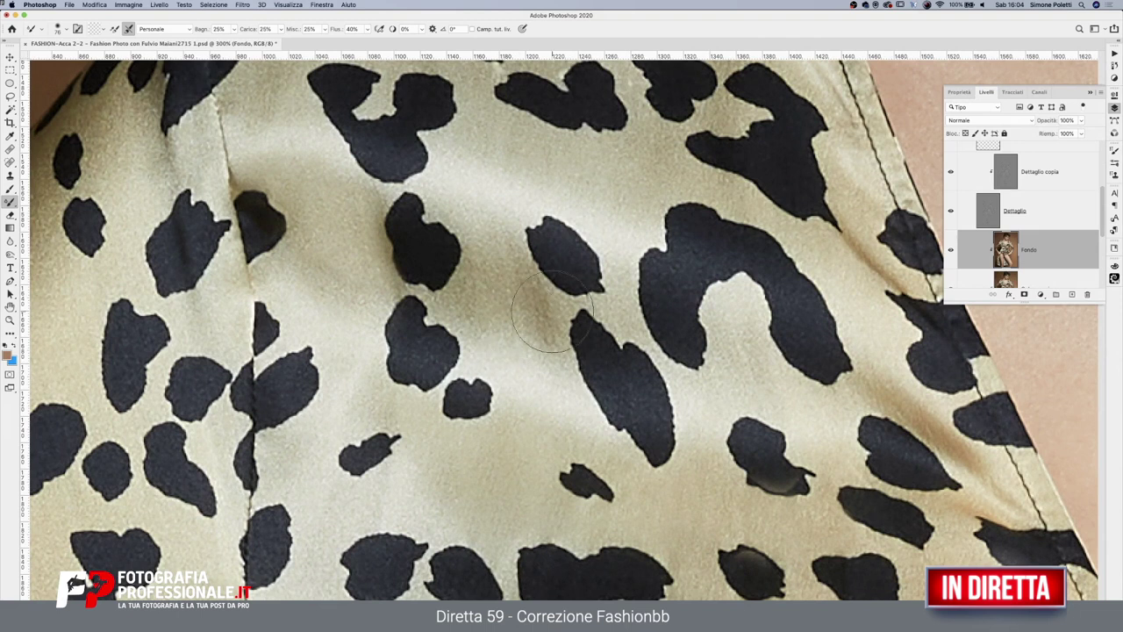
{"action": "left_click", "coordinate": [950, 171]}
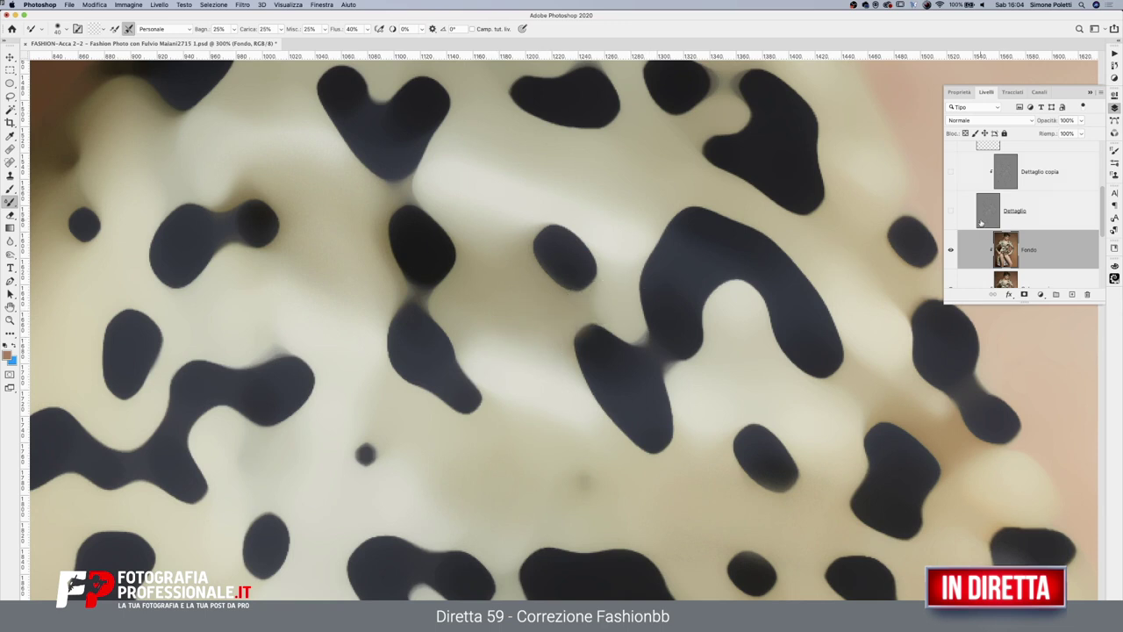
{"action": "left_click", "coordinate": [951, 250], "text": "alt"}
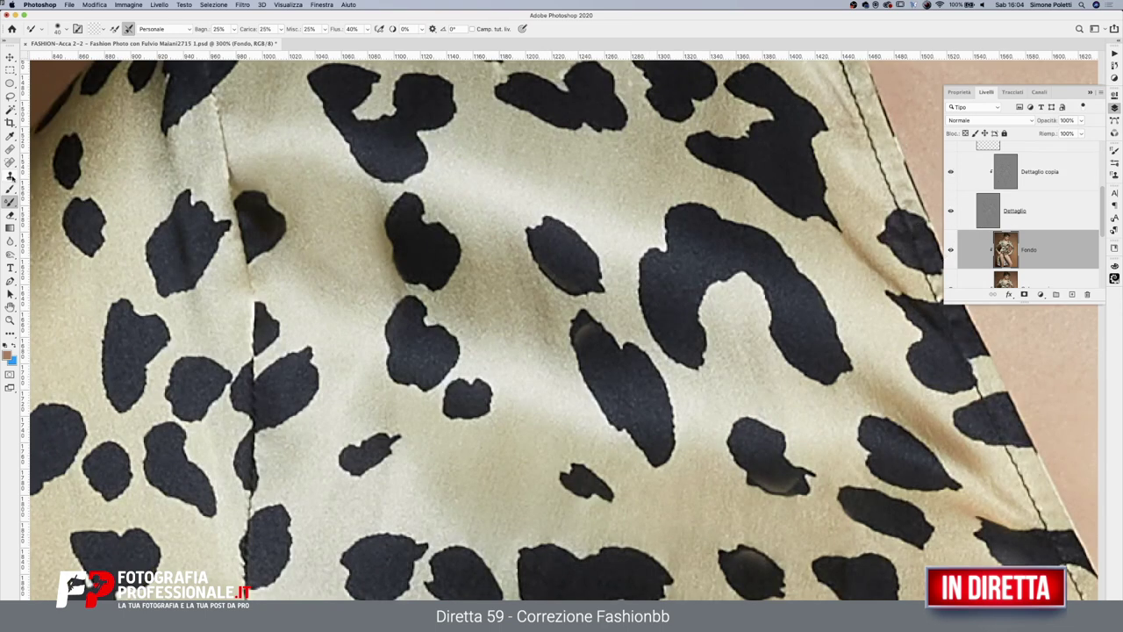
{"action": "left_click", "coordinate": [9, 175]}
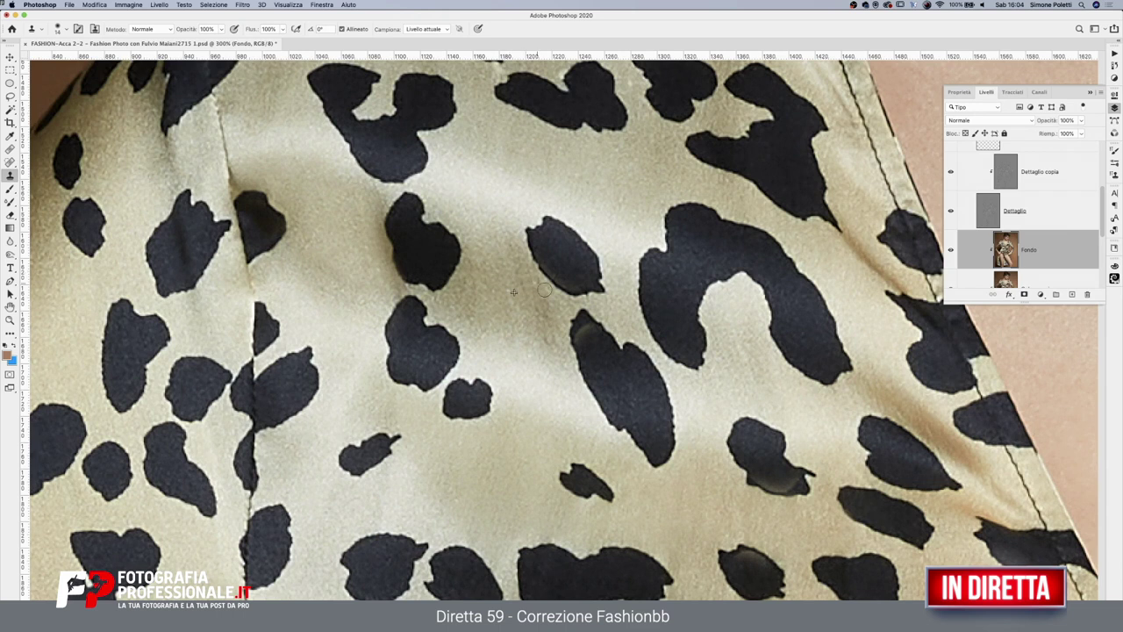
{"action": "key", "text": "super+z"}
{"action": "key", "text": "alt+bracketright"}
{"action": "key", "text": "alt+bracketright"}
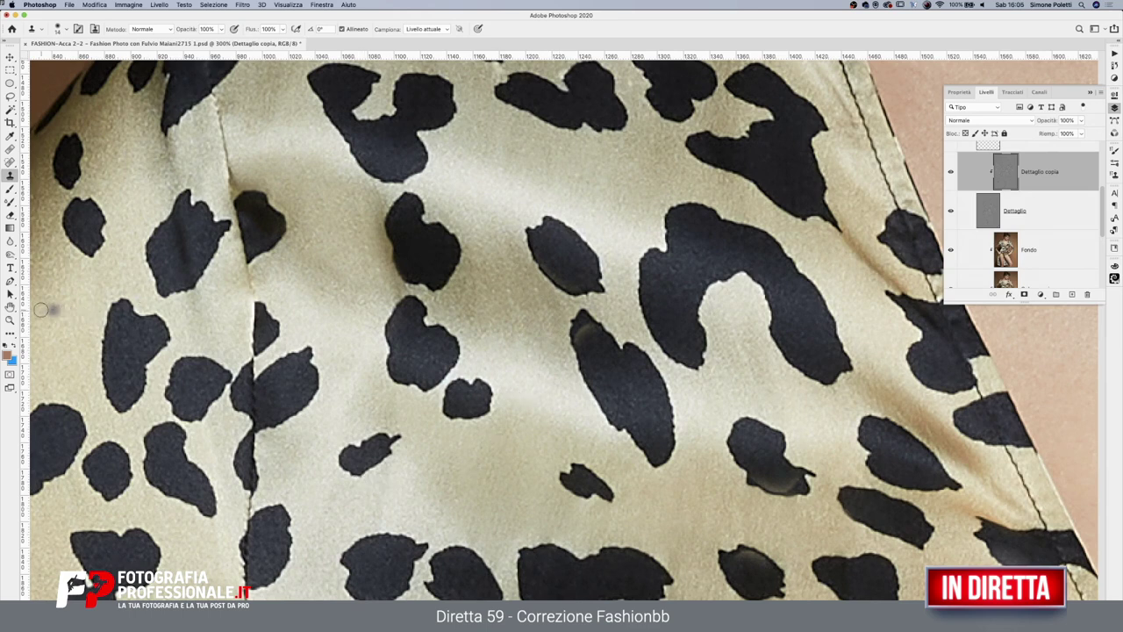
Zoom out to 100% then 50%, then drag-zoom to 200% on the neck and collarbone
{"action": "left_click", "coordinate": [10, 319]}
{"action": "left_click", "coordinate": [727, 351], "text": "alt"}
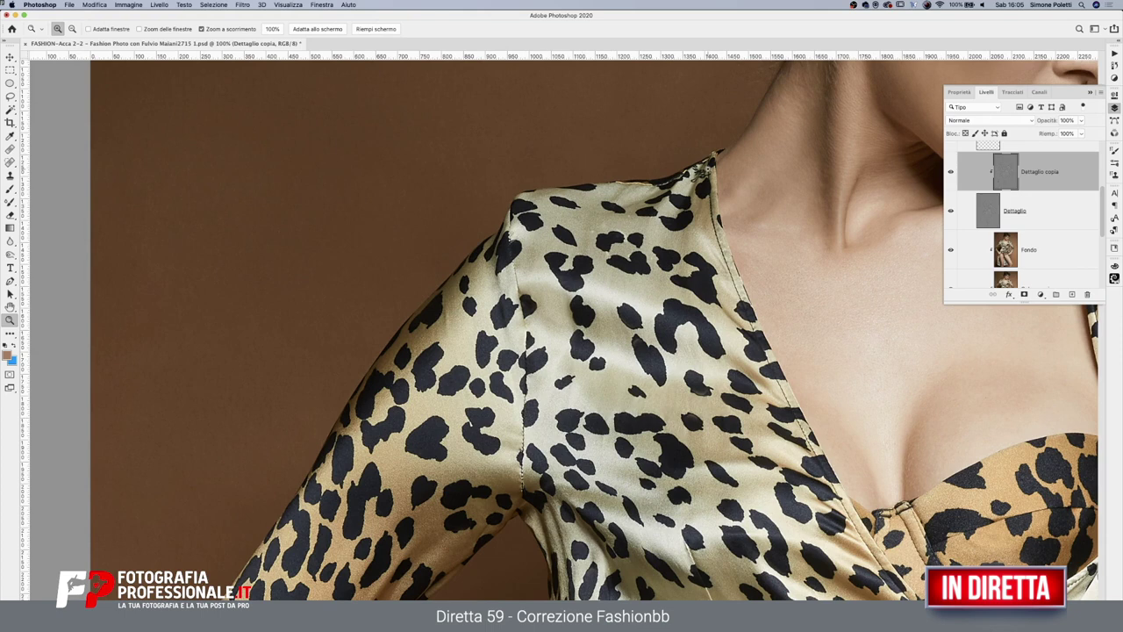
{"action": "scroll", "coordinate": [752, 232], "scroll_direction": "down", "scroll_amount": 3}
{"action": "scroll", "coordinate": [680, 230], "scroll_direction": "right", "scroll_amount": 3}
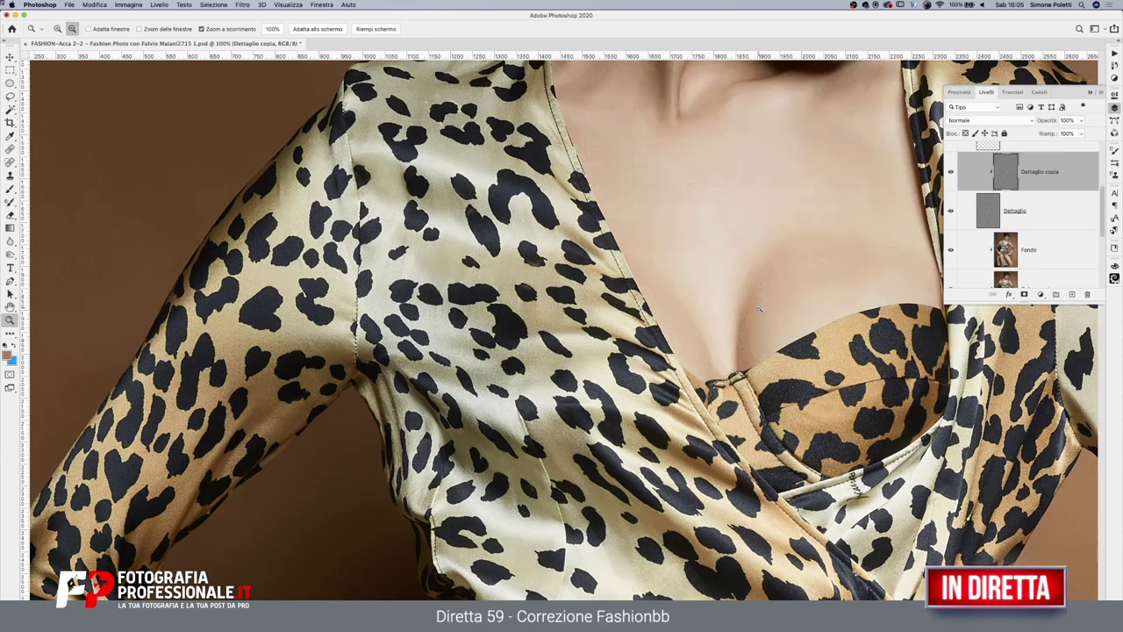
{"action": "left_click", "coordinate": [724, 323], "text": "alt"}
{"action": "left_click", "coordinate": [793, 351], "text": "alt"}
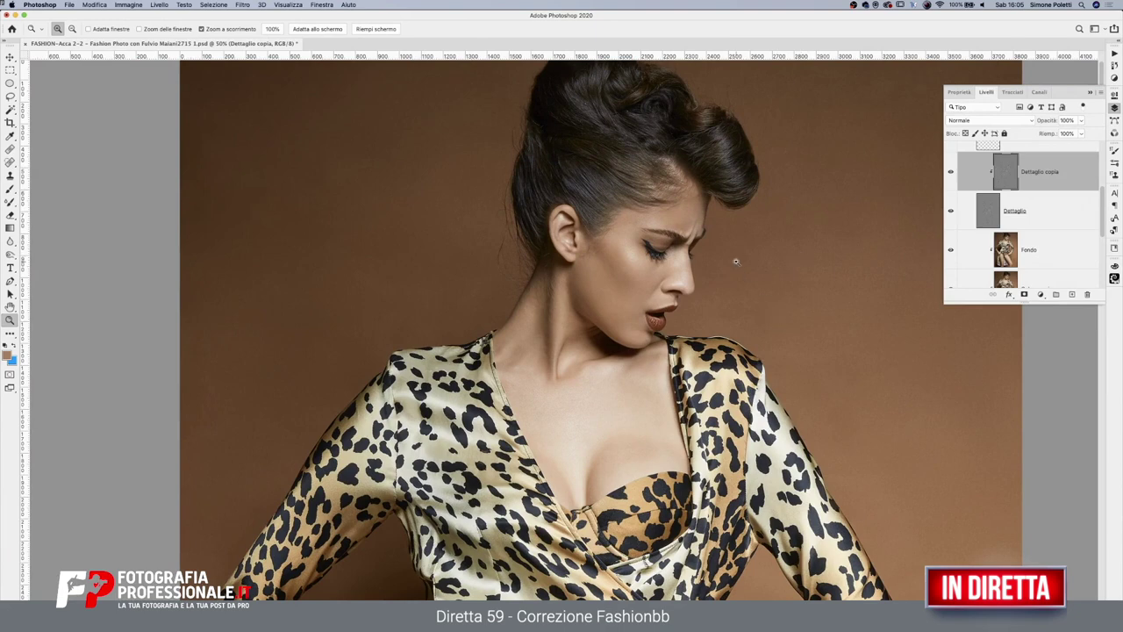
{"action": "left_click_drag", "start_coordinate": [551, 318], "coordinate": [543, 184]}
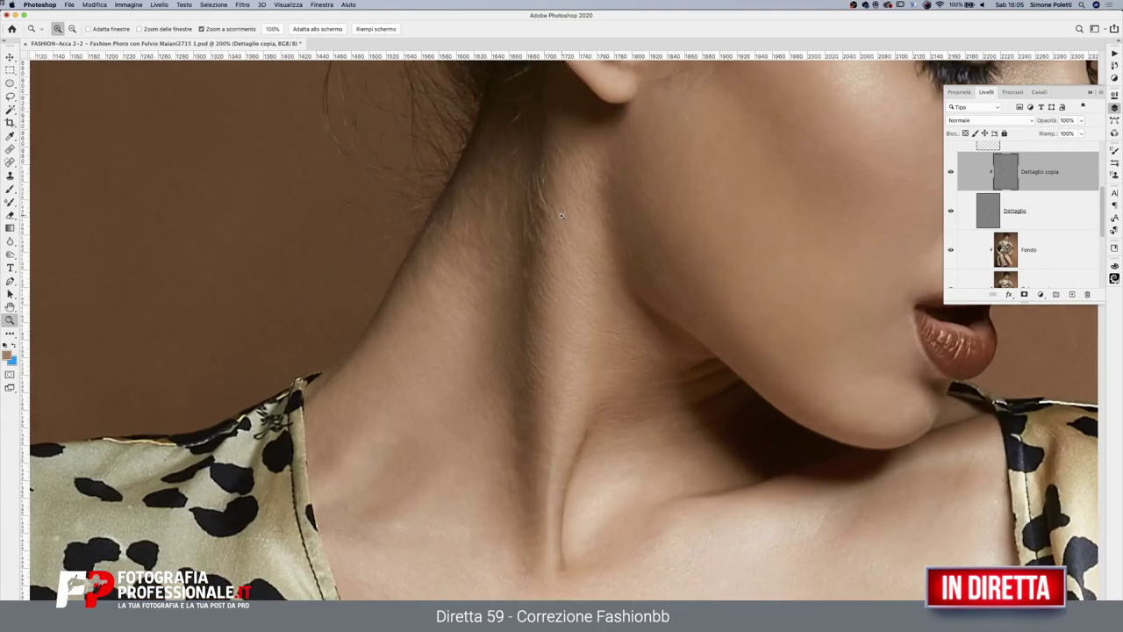
Set the Clone Stamp brush to 10 px and sample clean neck skin as the source
{"action": "left_click", "coordinate": [11, 174]}
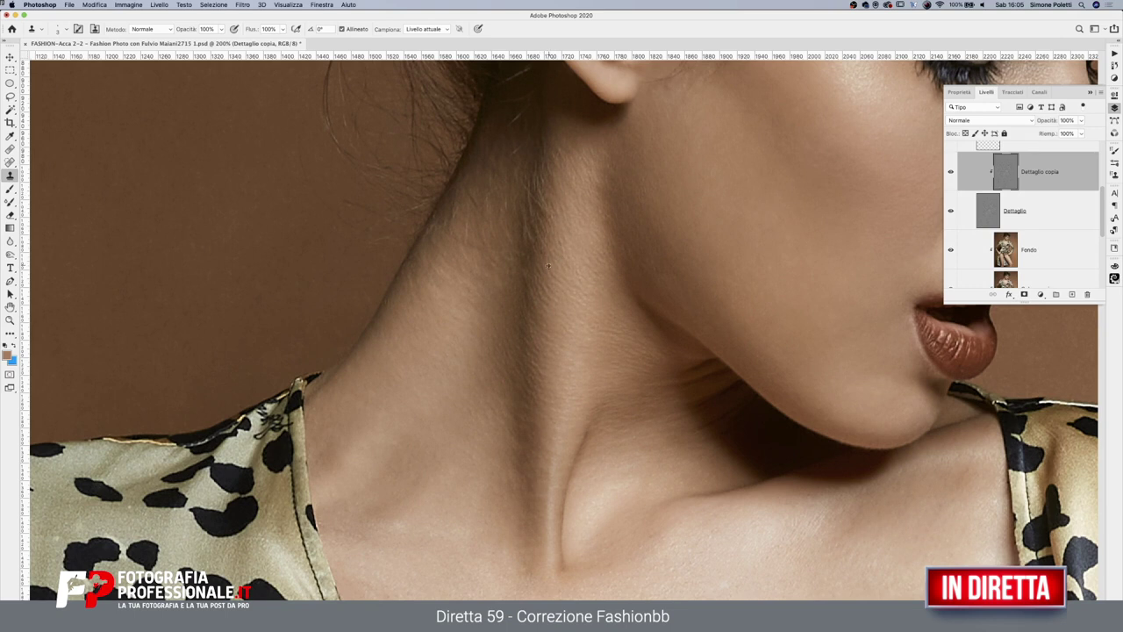
{"action": "key", "text": "bracketright"}
{"action": "key", "text": "bracketright"}
{"action": "key", "text": "bracketright"}
{"action": "left_click_drag", "start_coordinate": [530, 212], "coordinate": [524, 212]}
{"action": "left_click", "coordinate": [528, 223], "text": "alt"}
Scroll down and clone over a spot just right of the cleavage
{"action": "scroll", "coordinate": [658, 281], "scroll_direction": "down", "scroll_amount": 5}
{"action": "scroll", "coordinate": [672, 199], "scroll_direction": "down", "scroll_amount": 4}
{"action": "scroll", "coordinate": [671, 199], "scroll_direction": "right", "scroll_amount": 4}
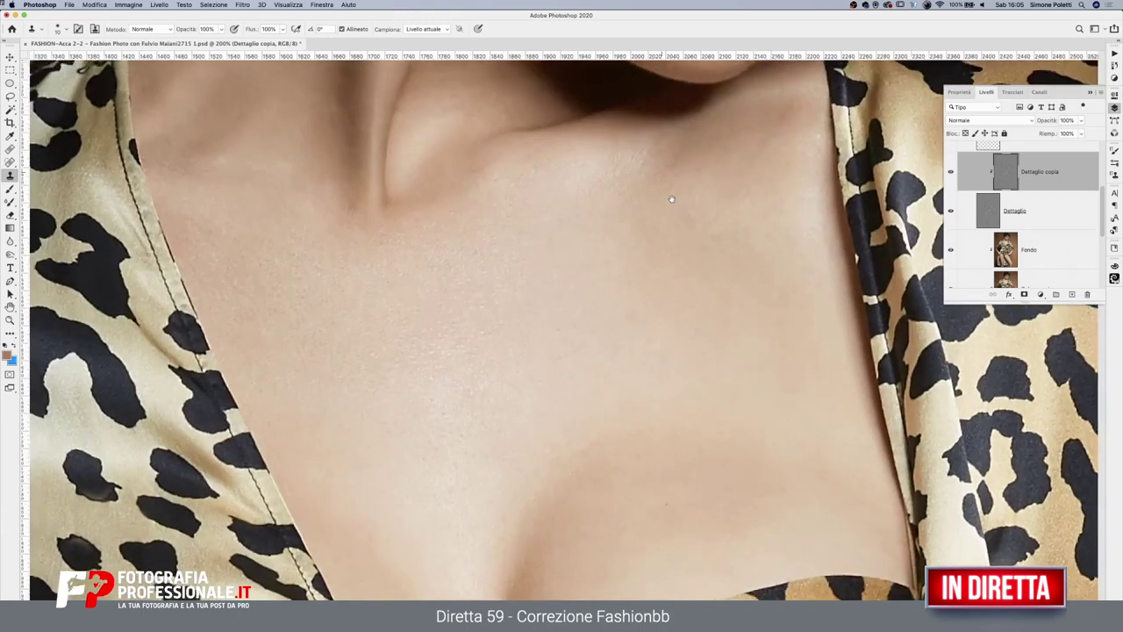
{"action": "scroll", "coordinate": [671, 199], "scroll_direction": "down", "scroll_amount": 2}
{"action": "scroll", "coordinate": [789, 237], "scroll_direction": "down", "scroll_amount": 4}
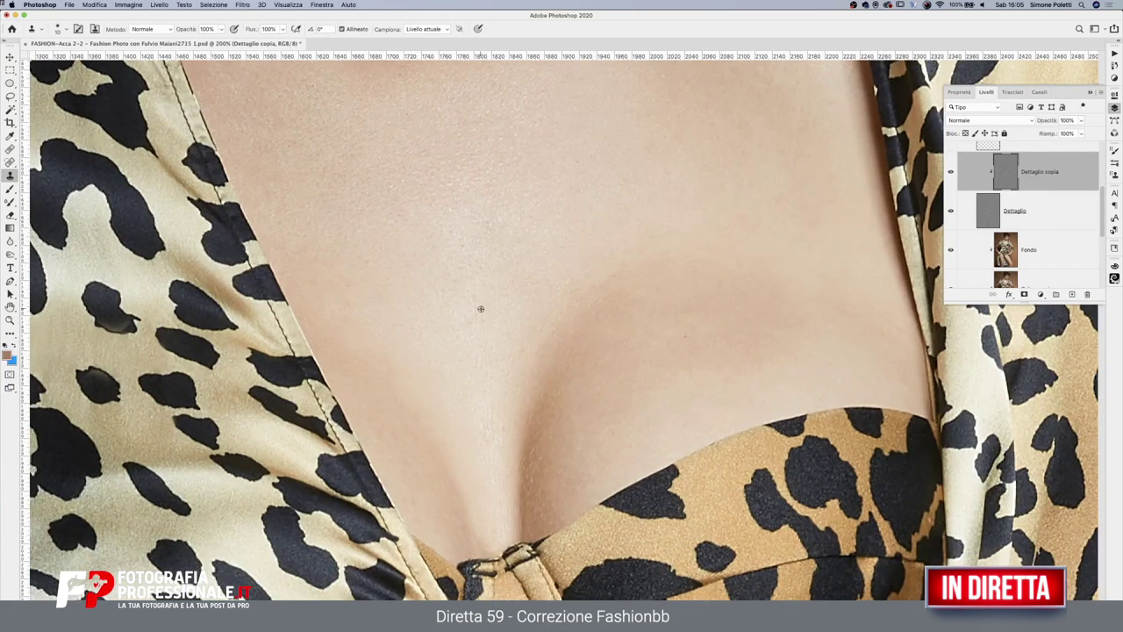
{"action": "left_click", "coordinate": [685, 338]}
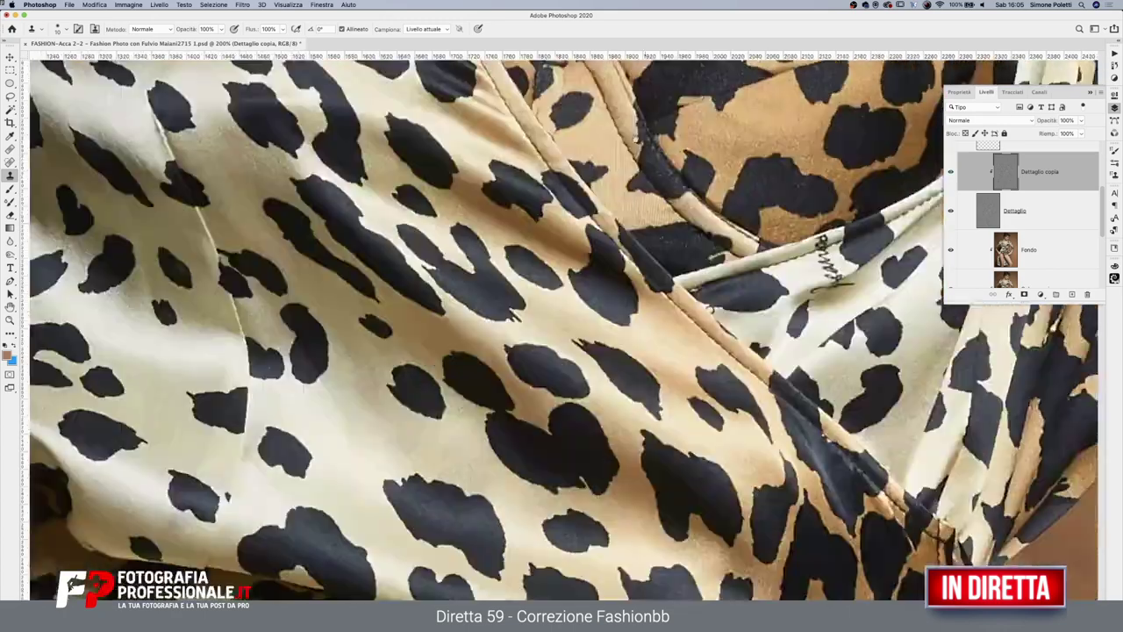
{"action": "scroll", "coordinate": [628, 367], "scroll_direction": "down", "scroll_amount": 10}
Zoom out to the whole figure, then zoom in on the wrist and sleeve cuff
{"action": "key", "text": "z"}
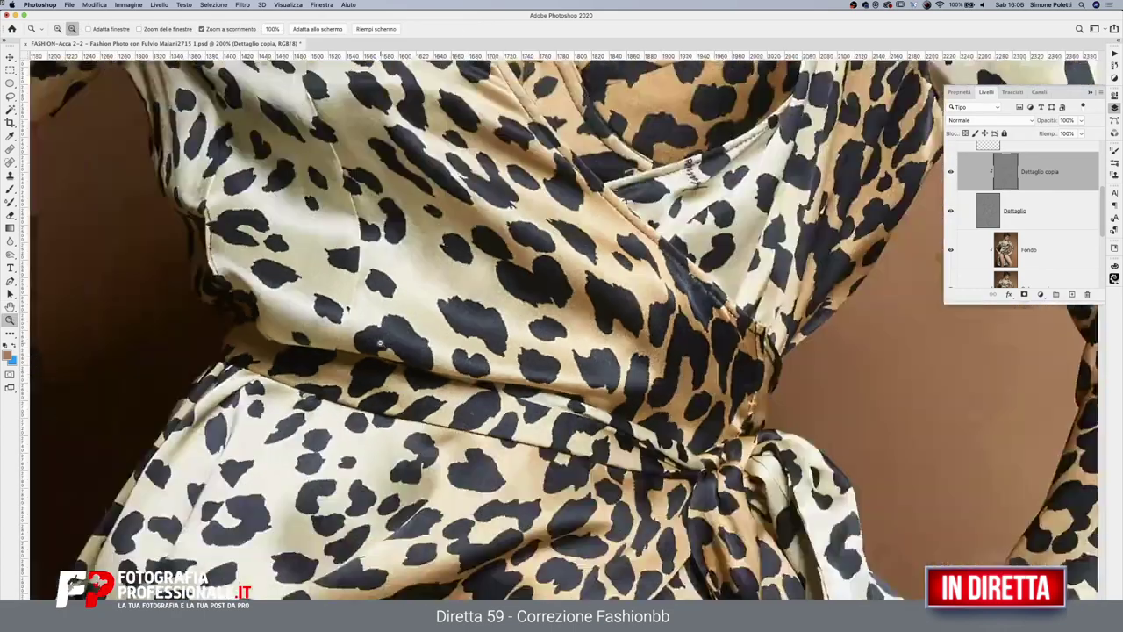
{"action": "key", "text": "ctrl+minus"}
{"action": "key", "text": "ctrl+minus"}
{"action": "key", "text": "ctrl+minus"}
{"action": "scroll", "coordinate": [546, 275], "scroll_direction": "down", "scroll_amount": 5}
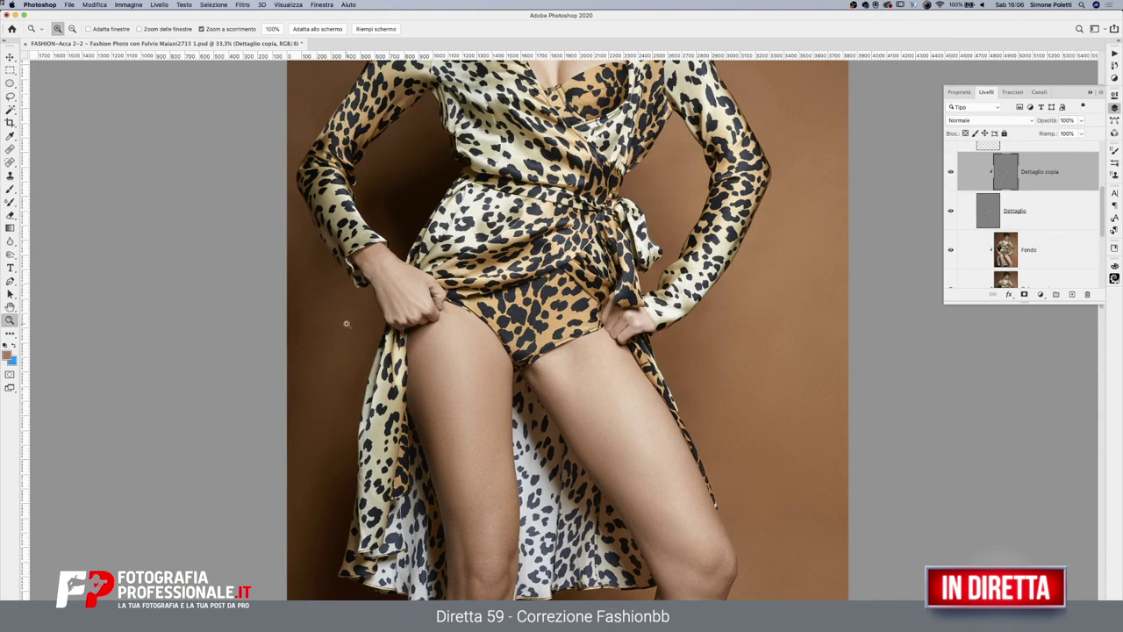
{"action": "left_click_drag", "start_coordinate": [322, 221], "coordinate": [923, 275]}
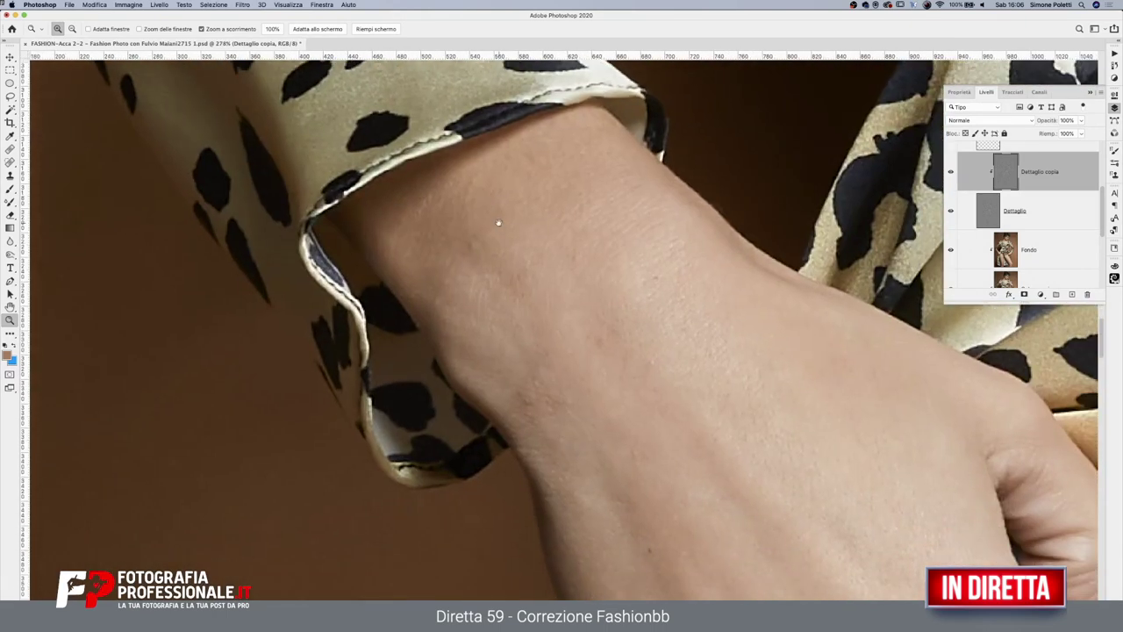
Clone over wrist skin, enlarging the brush to 20 px for the lower-wrist blemishes
{"action": "left_click", "coordinate": [10, 175]}
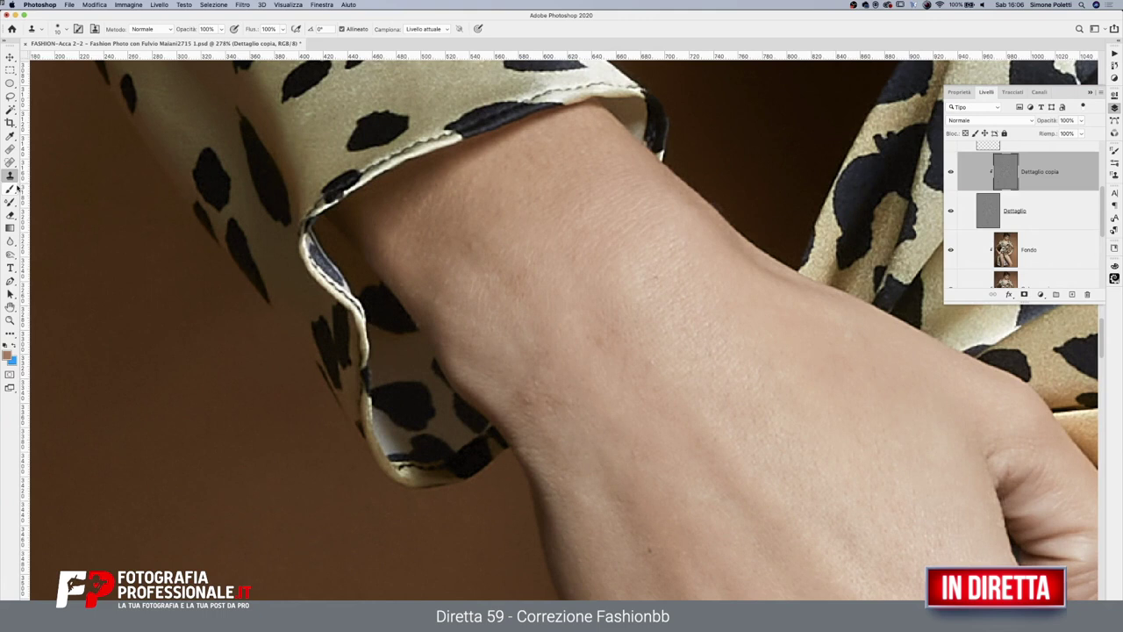
{"action": "left_click", "coordinate": [594, 372], "text": "alt"}
{"action": "left_click_drag", "start_coordinate": [651, 363], "coordinate": [658, 278]}
{"action": "mouse_move", "coordinate": [524, 242]}
{"action": "left_mouse_down"}
{"action": "mouse_move", "coordinate": [535, 241]}
{"action": "mouse_move", "coordinate": [472, 214]}
{"action": "left_mouse_up"}
{"action": "left_click", "coordinate": [561, 308], "text": "alt"}
{"action": "left_click_drag", "start_coordinate": [526, 378], "coordinate": [541, 370]}
Zoom out to the arm and hand, toggle the Separazione group to compare, and zoom back in on the wrist
{"action": "left_click", "coordinate": [10, 320]}
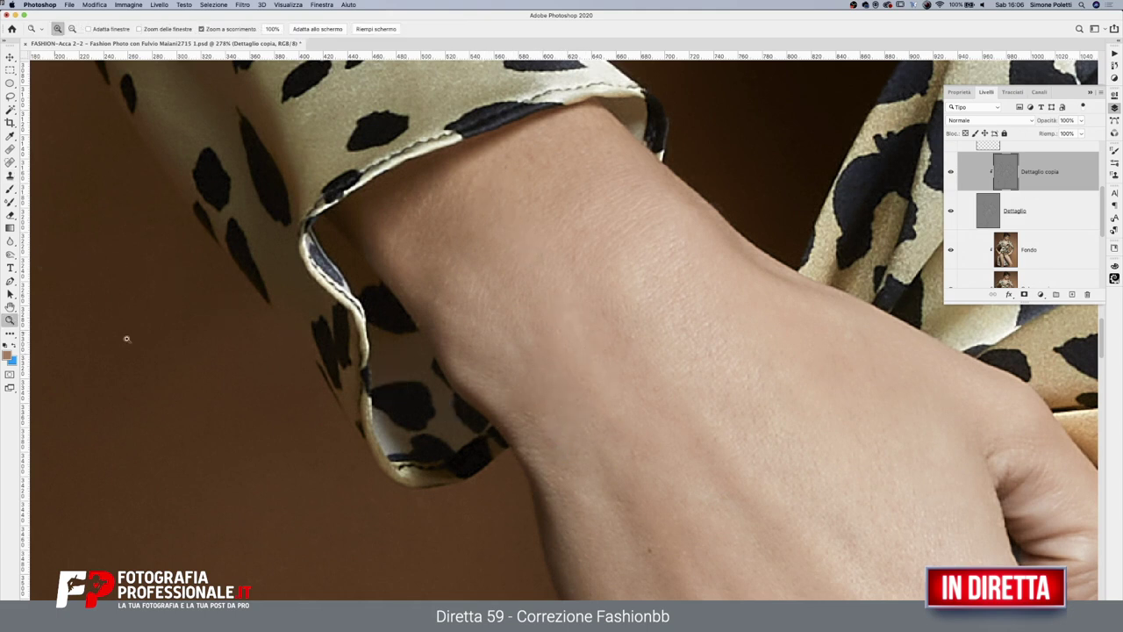
{"action": "left_click", "coordinate": [127, 338], "text": "alt"}
{"action": "left_click", "coordinate": [528, 324], "text": "alt"}
{"action": "scroll", "coordinate": [599, 386], "scroll_direction": "right", "scroll_amount": 3}
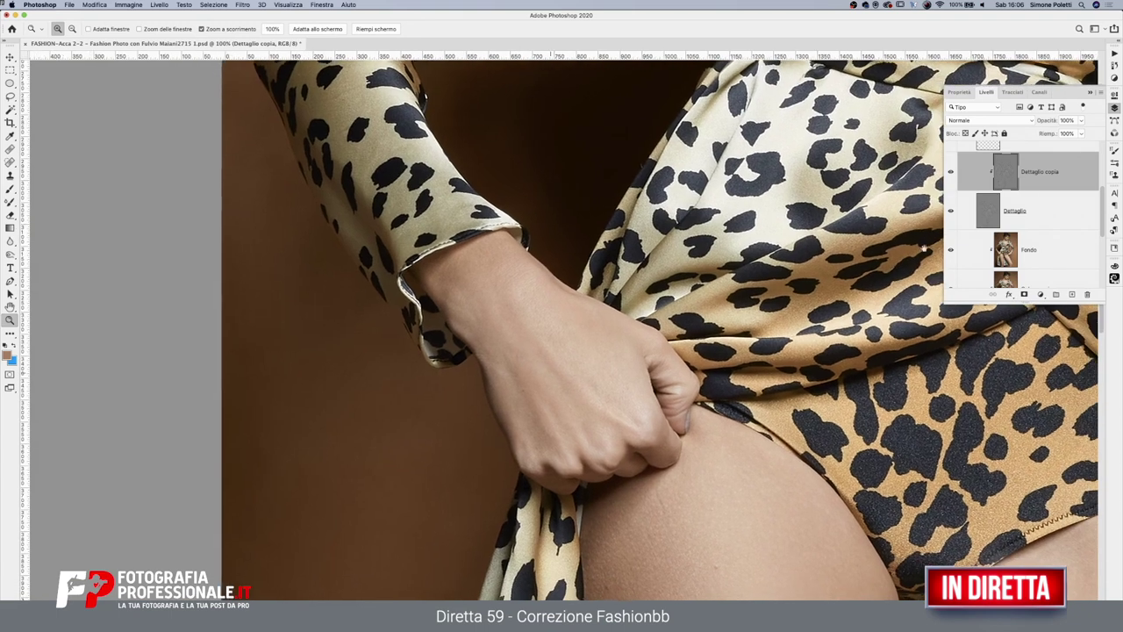
{"action": "scroll", "coordinate": [1069, 182], "scroll_direction": "up", "scroll_amount": 3}
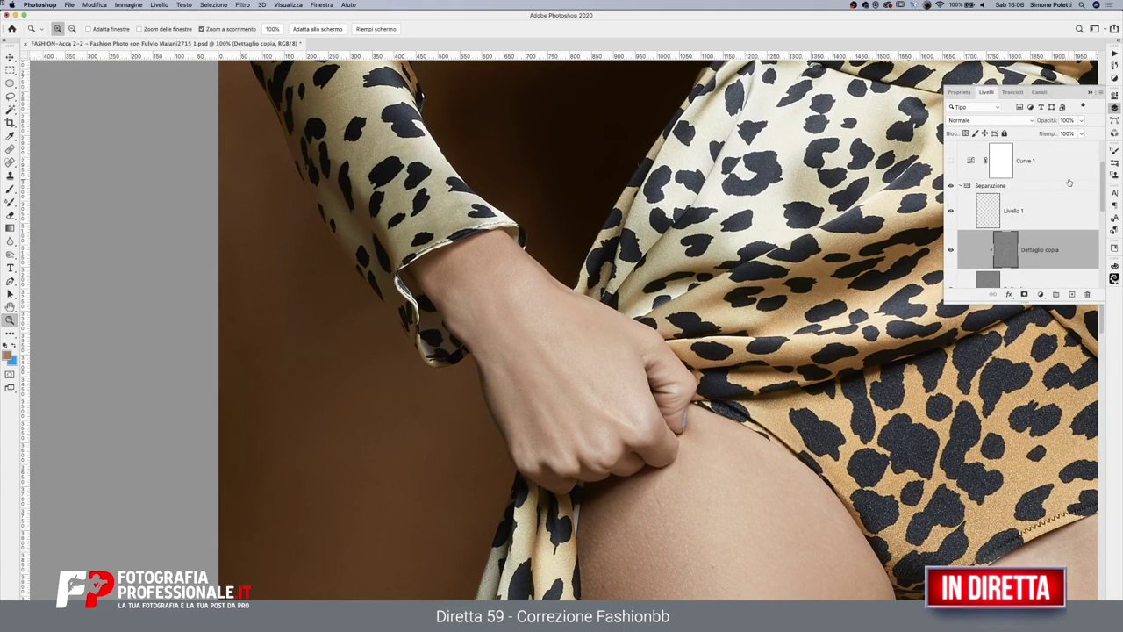
{"action": "left_click", "coordinate": [951, 186]}
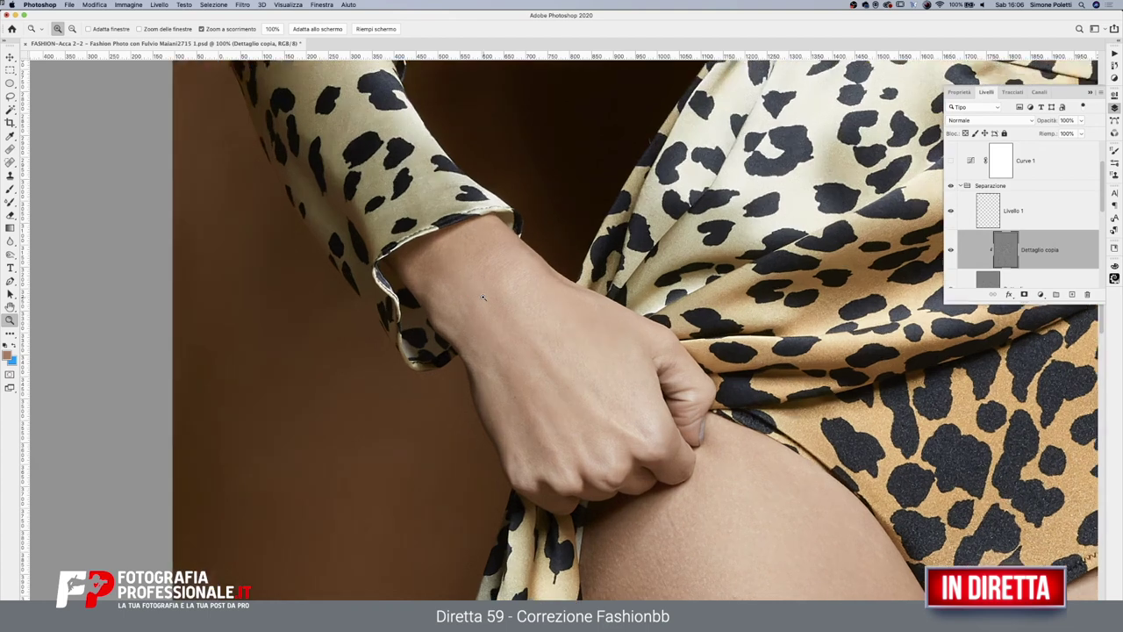
{"action": "left_click", "coordinate": [520, 298]}
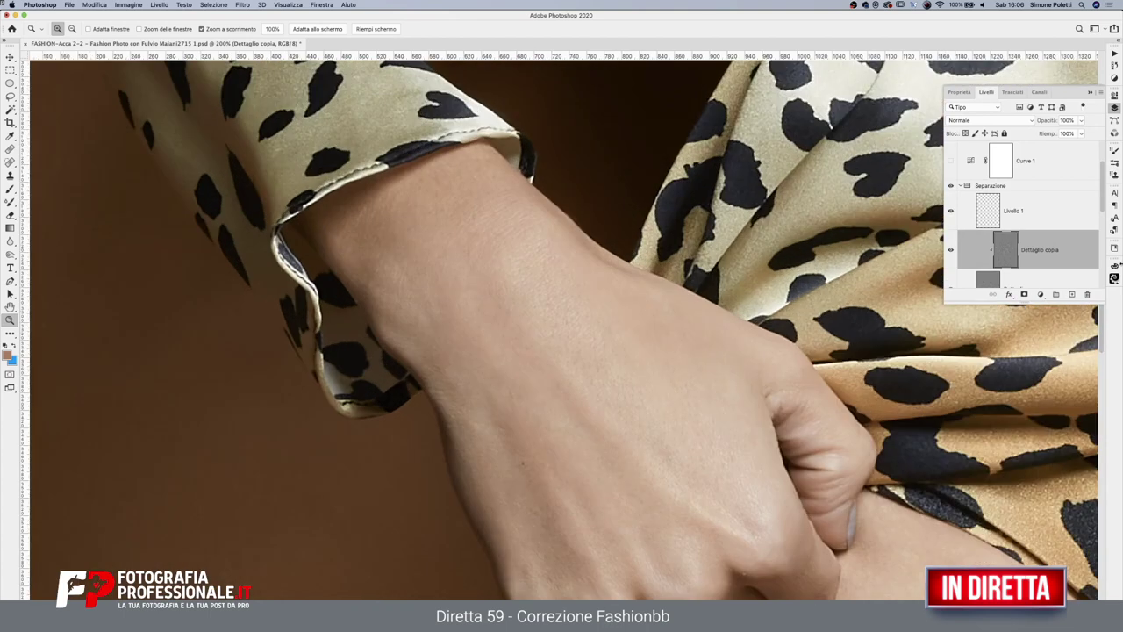
Clone away the dark spots on the wrist and the hand
{"action": "left_click", "coordinate": [10, 175]}
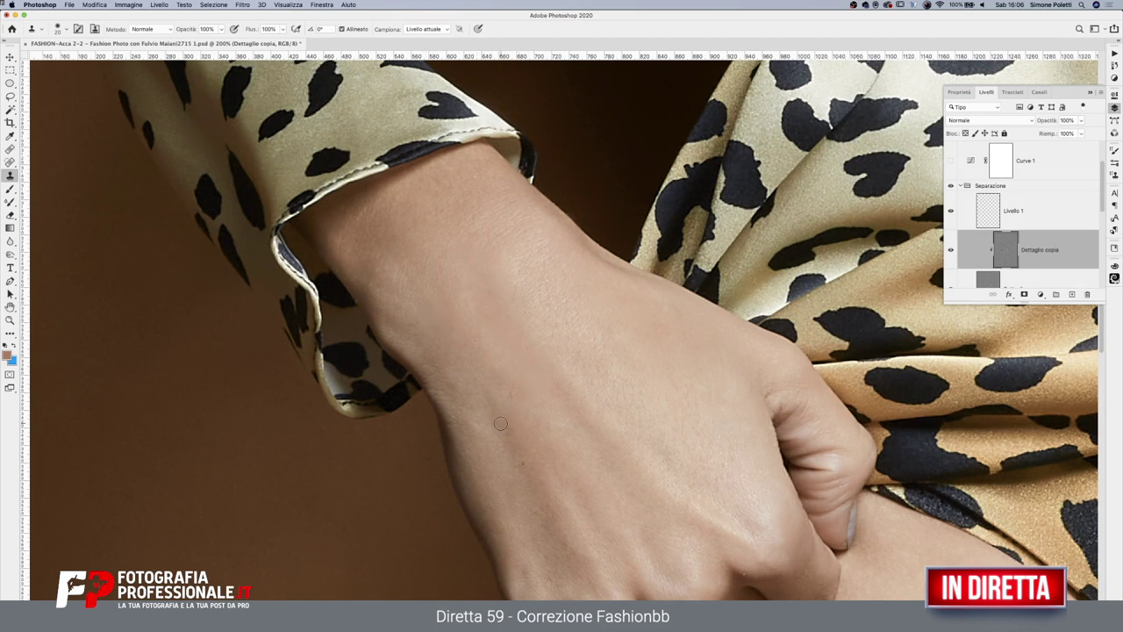
{"action": "left_click", "coordinate": [517, 462]}
{"action": "left_click", "coordinate": [722, 479]}
{"action": "left_click", "coordinate": [475, 390]}
{"action": "scroll", "coordinate": [577, 354], "scroll_direction": "down", "scroll_amount": 5}
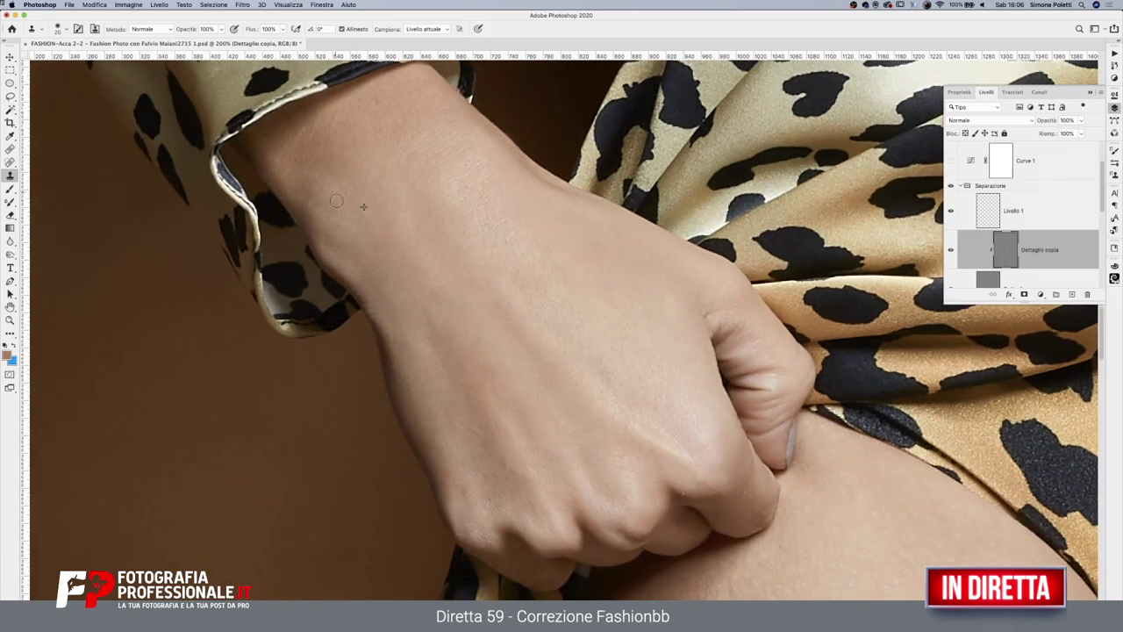
Clone over the upper wrist, the back of the hand and the marks by the knuckles
{"action": "left_click_drag", "start_coordinate": [336, 201], "coordinate": [317, 179]}
{"action": "mouse_move", "coordinate": [342, 132]}
{"action": "left_mouse_down"}
{"action": "mouse_move", "coordinate": [381, 102]}
{"action": "mouse_move", "coordinate": [325, 123]}
{"action": "left_mouse_up"}
{"action": "left_click_drag", "start_coordinate": [444, 407], "coordinate": [478, 415]}
{"action": "left_click_drag", "start_coordinate": [485, 445], "coordinate": [513, 493]}
{"action": "left_click_drag", "start_coordinate": [536, 505], "coordinate": [514, 441]}
{"action": "left_click", "coordinate": [614, 341]}
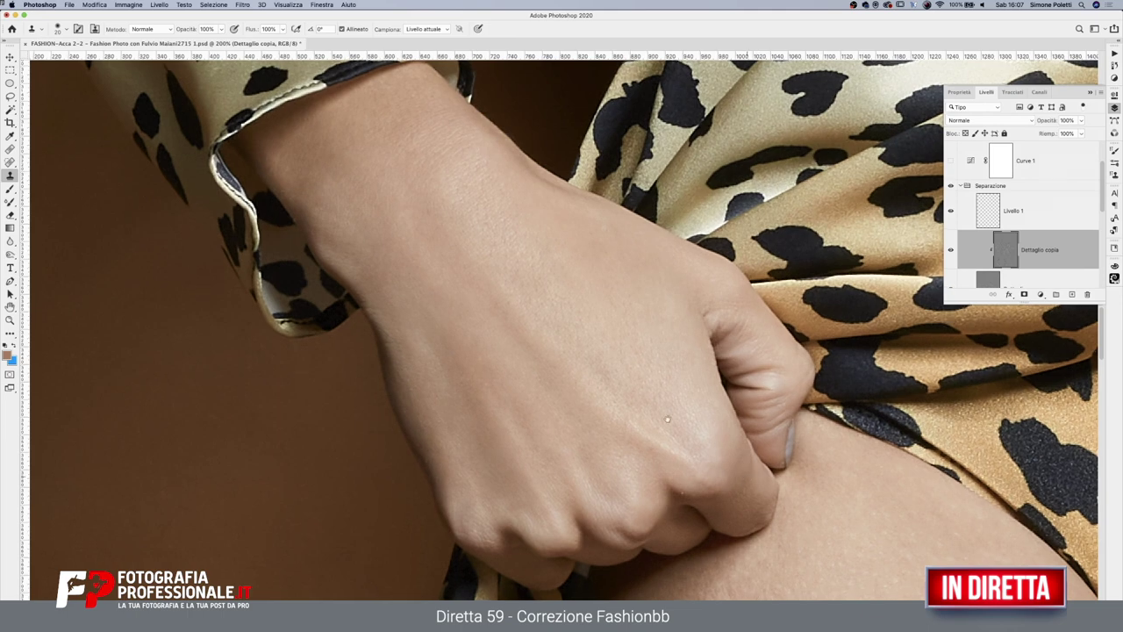
{"action": "scroll", "coordinate": [479, 353], "scroll_direction": "down", "scroll_amount": 5}
{"action": "scroll", "coordinate": [479, 352], "scroll_direction": "right", "scroll_amount": 5}
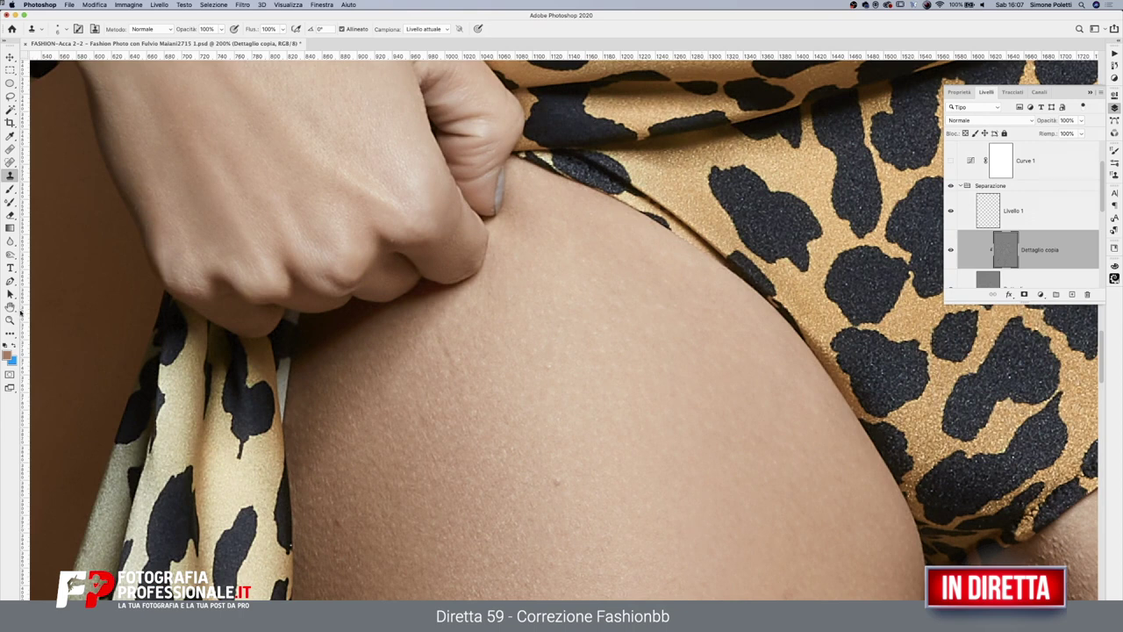
Zoom out to the thigh and hip, clone over two patches of marks, then zoom in close
{"action": "left_click", "coordinate": [10, 319]}
{"action": "left_click", "coordinate": [597, 409], "text": "alt"}
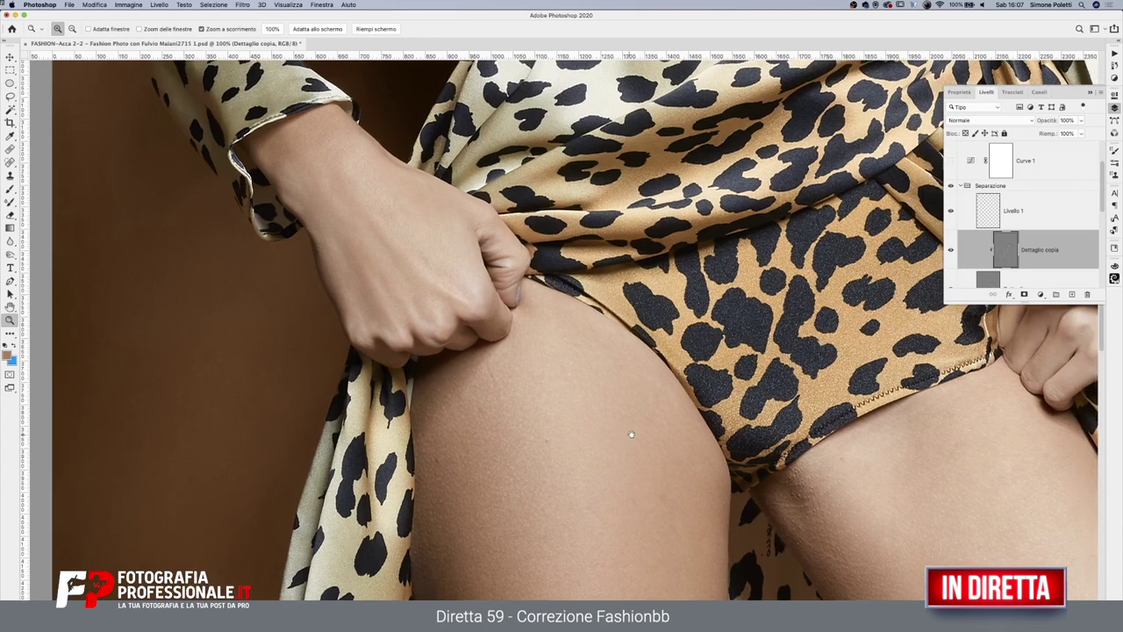
{"action": "left_click", "coordinate": [10, 175]}
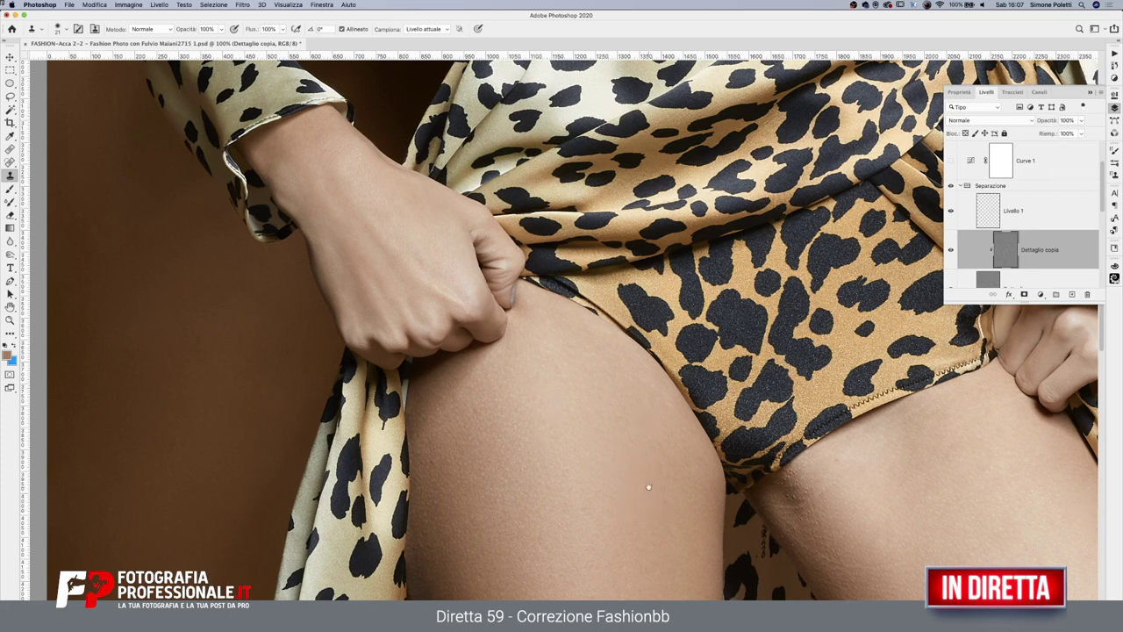
{"action": "scroll", "coordinate": [649, 474], "scroll_direction": "down", "scroll_amount": 5}
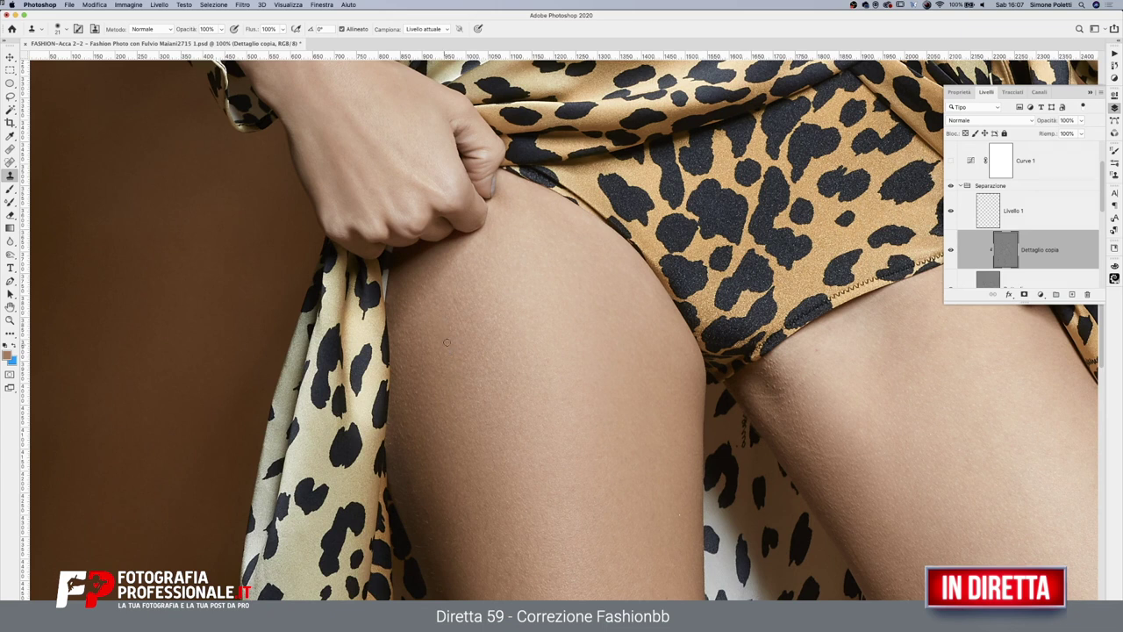
{"action": "left_click_drag", "start_coordinate": [456, 306], "coordinate": [453, 320]}
{"action": "left_click_drag", "start_coordinate": [408, 392], "coordinate": [407, 399]}
{"action": "scroll", "coordinate": [656, 358], "scroll_direction": "down", "scroll_amount": 5}
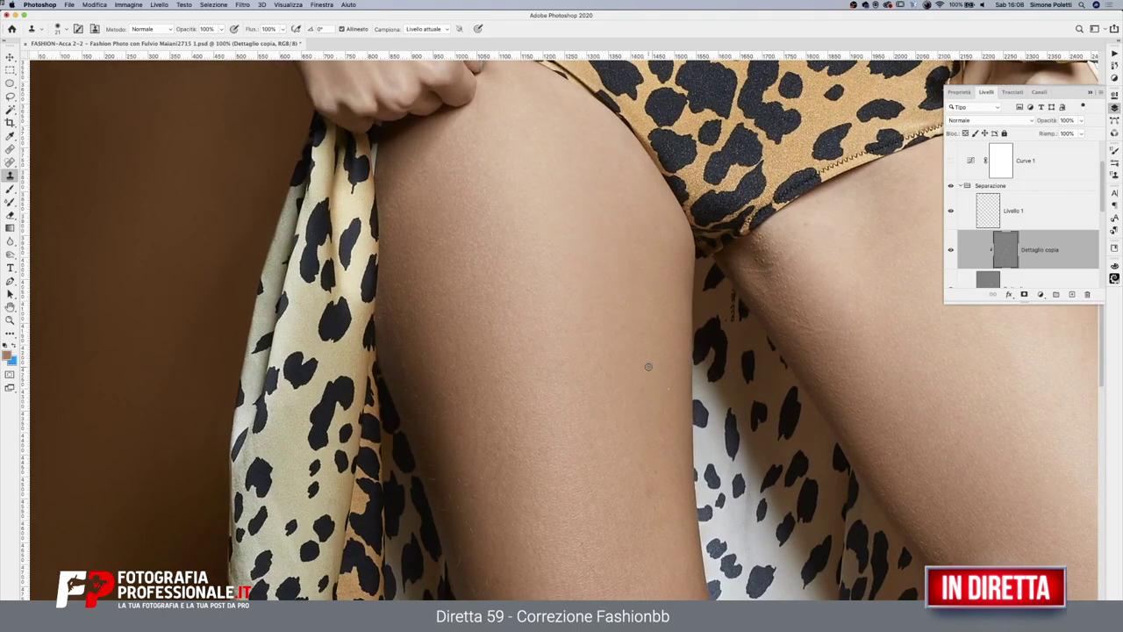
{"action": "left_click", "coordinate": [11, 319]}
{"action": "left_click", "coordinate": [486, 482]}
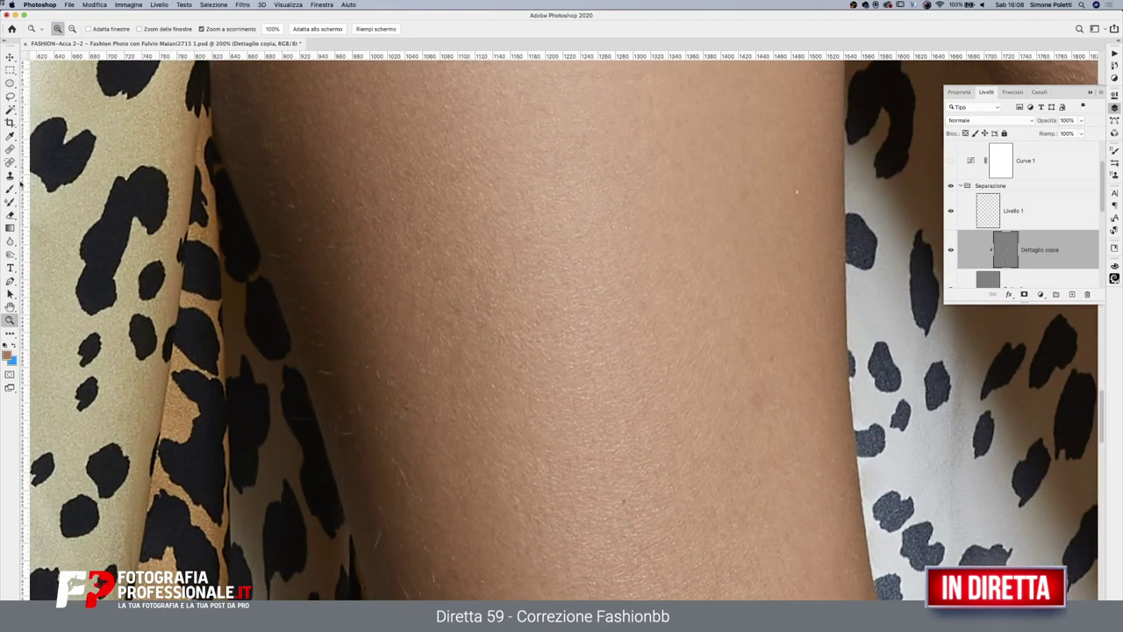
Sample clean thigh skin and clone along the thigh's inner and left edges
{"action": "left_click", "coordinate": [10, 176]}
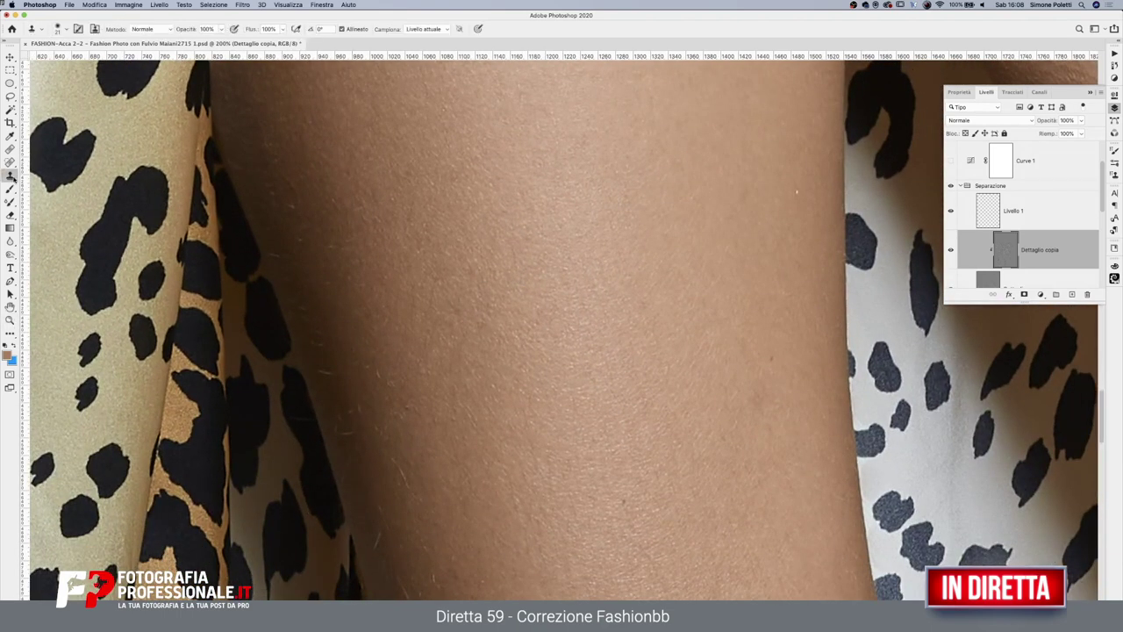
{"action": "left_click", "coordinate": [345, 351], "text": "alt"}
{"action": "left_click", "coordinate": [357, 303], "text": "alt"}
{"action": "left_click_drag", "start_coordinate": [343, 211], "coordinate": [329, 198]}
{"action": "scroll", "coordinate": [371, 221], "scroll_direction": "up", "scroll_amount": 2}
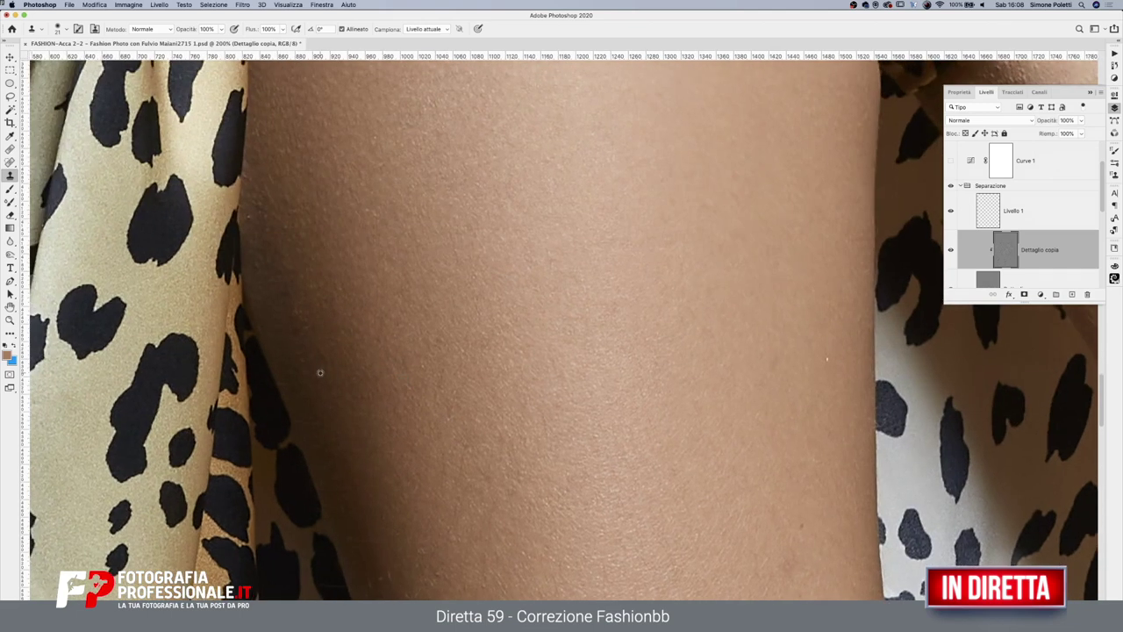
{"action": "left_click_drag", "start_coordinate": [250, 221], "coordinate": [253, 173]}
Resample thigh skin, clone away the white speck and a small spot, then zoom out to 50%
{"action": "left_click", "coordinate": [491, 438], "text": "alt"}
{"action": "scroll", "coordinate": [493, 371], "scroll_direction": "down", "scroll_amount": 3}
{"action": "scroll", "coordinate": [494, 371], "scroll_direction": "right", "scroll_amount": 3}
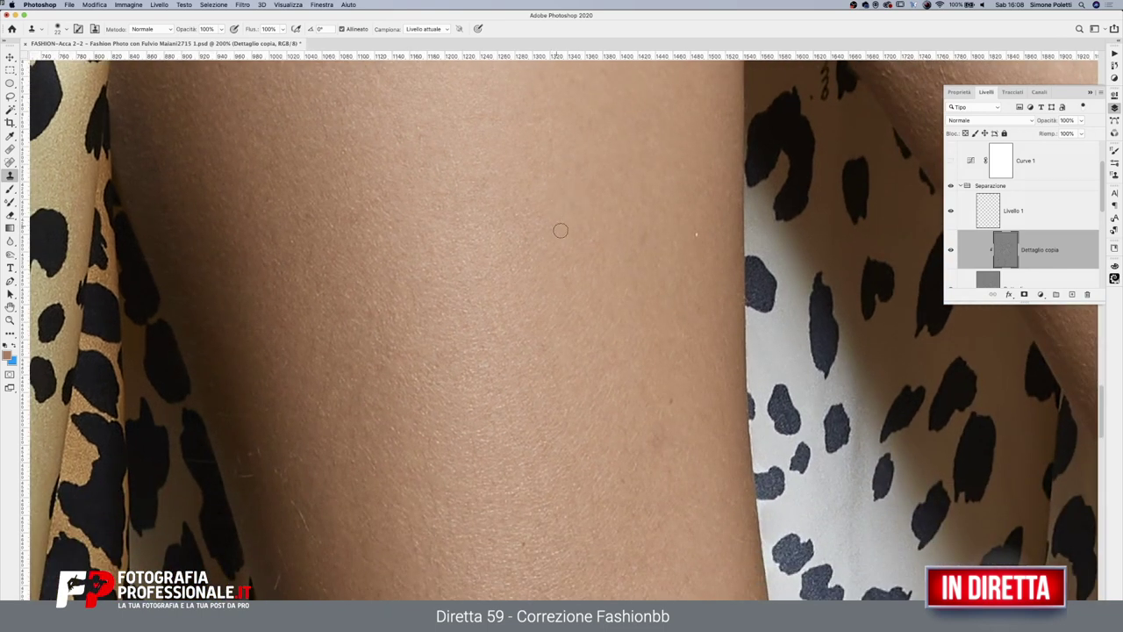
{"action": "left_click", "coordinate": [491, 133], "text": "alt"}
{"action": "left_click", "coordinate": [695, 234]}
{"action": "left_click", "coordinate": [625, 362], "text": "alt"}
{"action": "left_click", "coordinate": [669, 412]}
{"action": "left_click", "coordinate": [10, 320]}
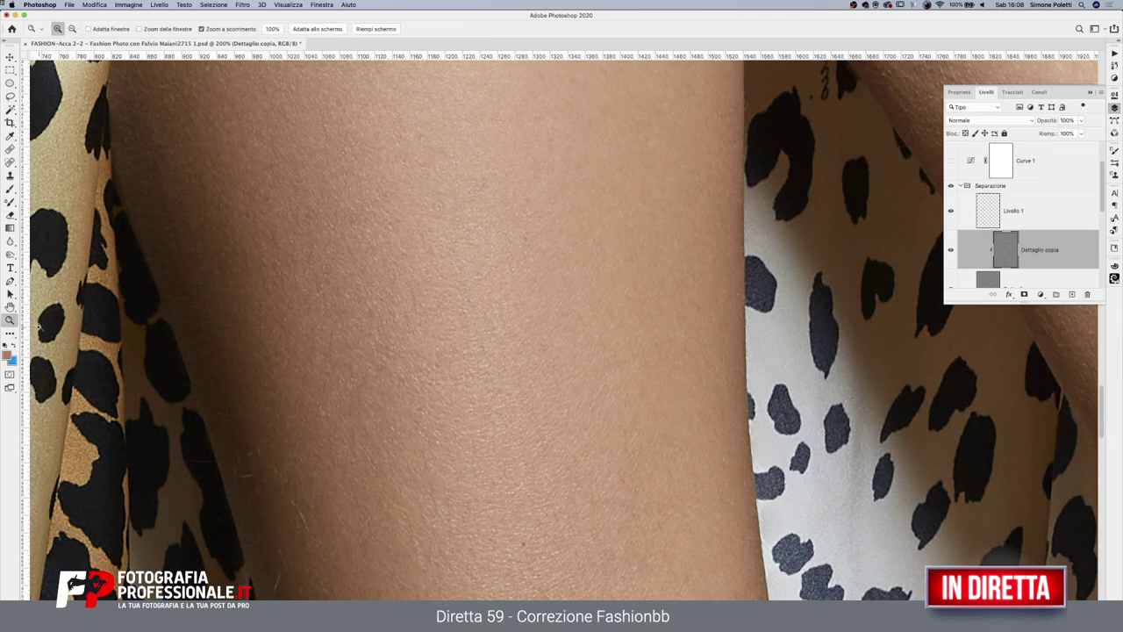
{"action": "left_click", "coordinate": [506, 310]}
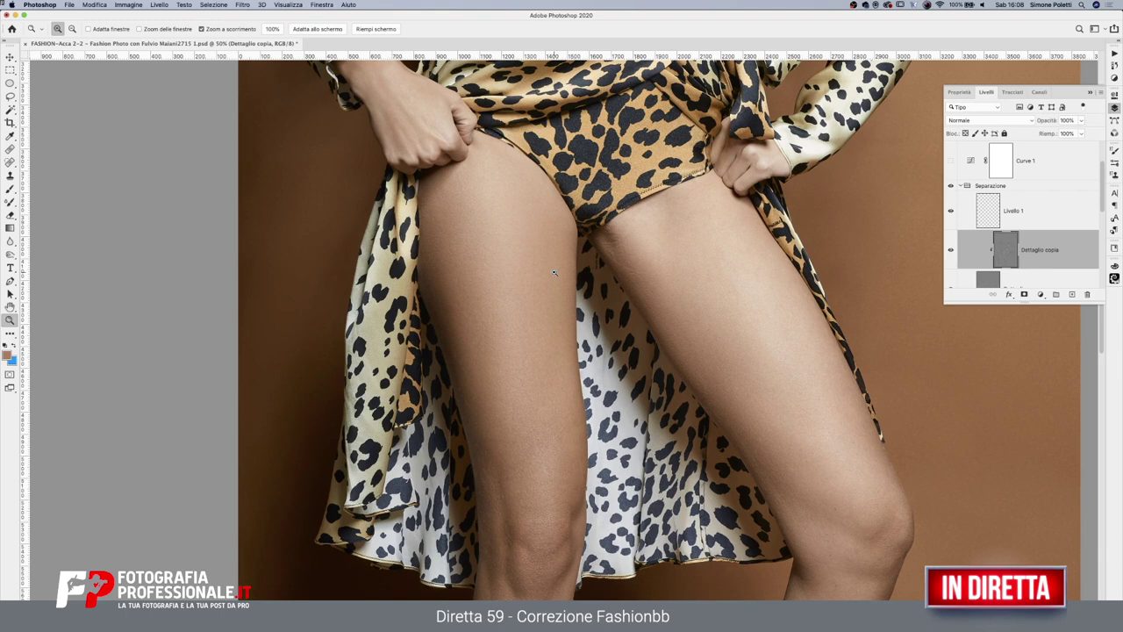
Zoom in to 200% on the left thigh and undo a misplaced first clone dab
{"action": "left_click", "coordinate": [493, 288]}
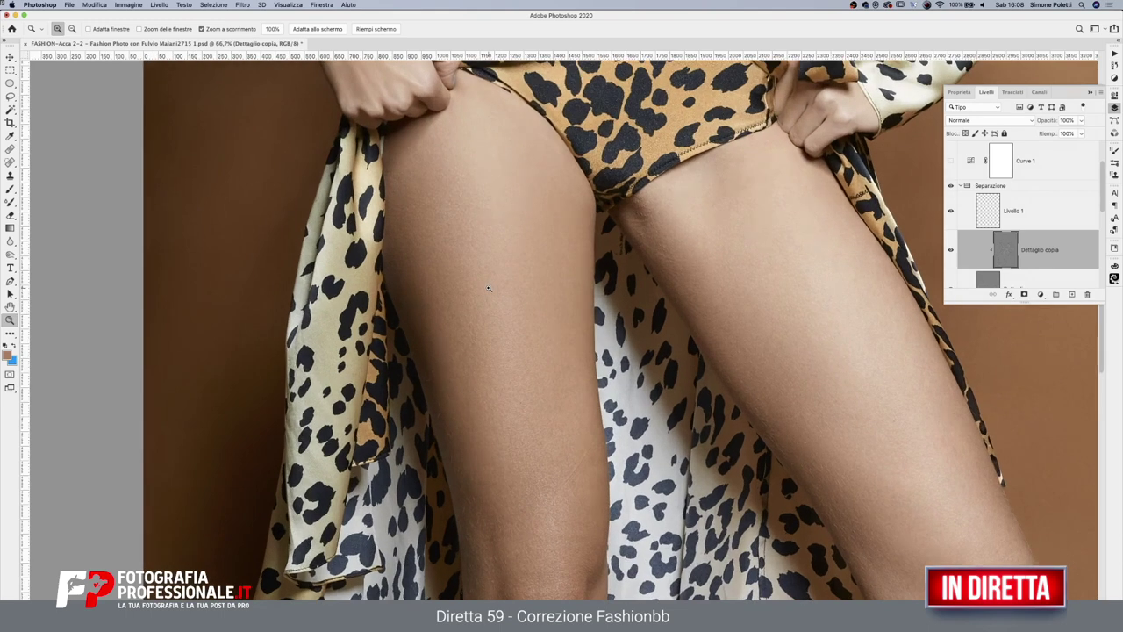
{"action": "left_click", "coordinate": [572, 386]}
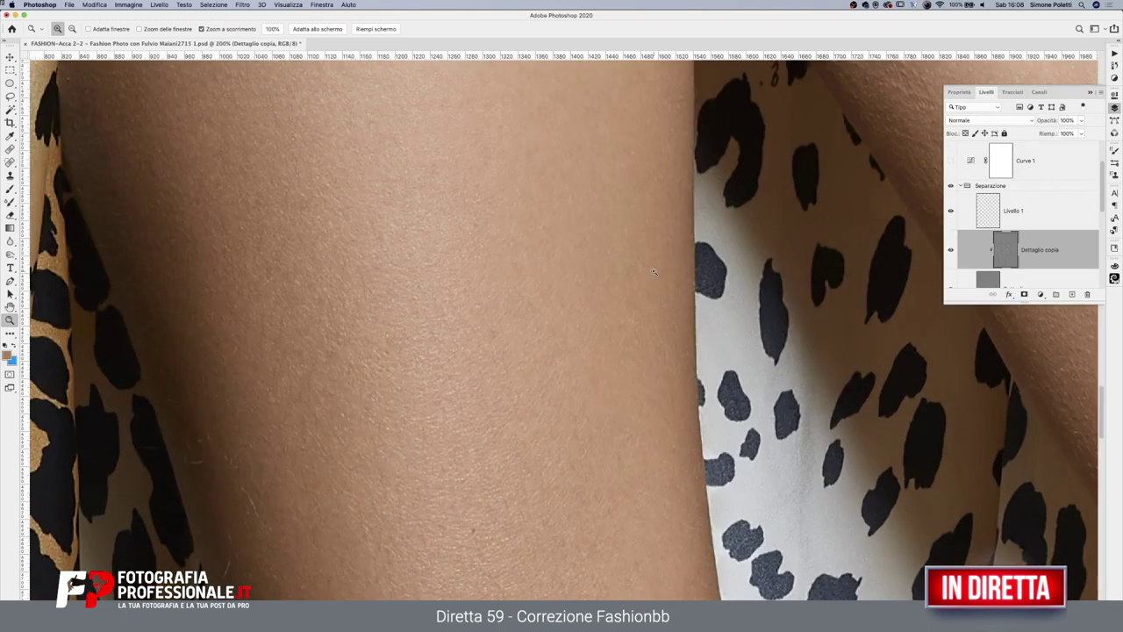
{"action": "left_click", "coordinate": [10, 175]}
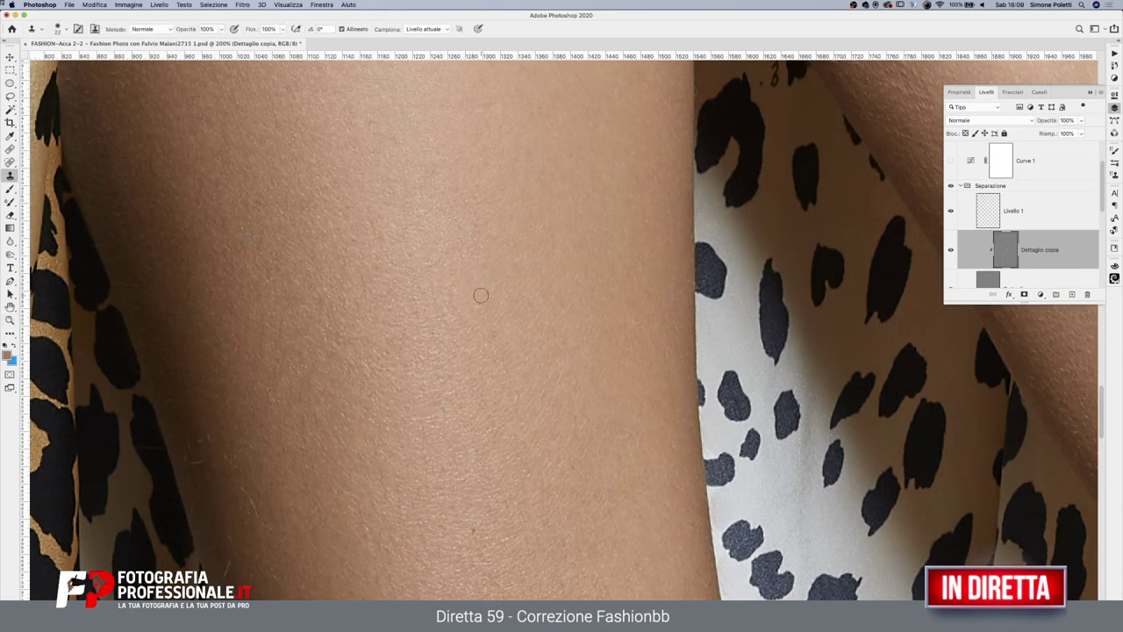
{"action": "left_click", "coordinate": [505, 435]}
{"action": "key", "text": "ctrl+z"}
Sample clean skin and clone over thigh marks near the hair, undoing two bad dabs
{"action": "left_click", "coordinate": [319, 299]}
{"action": "left_click", "coordinate": [201, 450]}
{"action": "left_click", "coordinate": [258, 491]}
{"action": "left_click", "coordinate": [259, 518]}
{"action": "scroll", "coordinate": [453, 447], "scroll_direction": "down", "scroll_amount": 3}
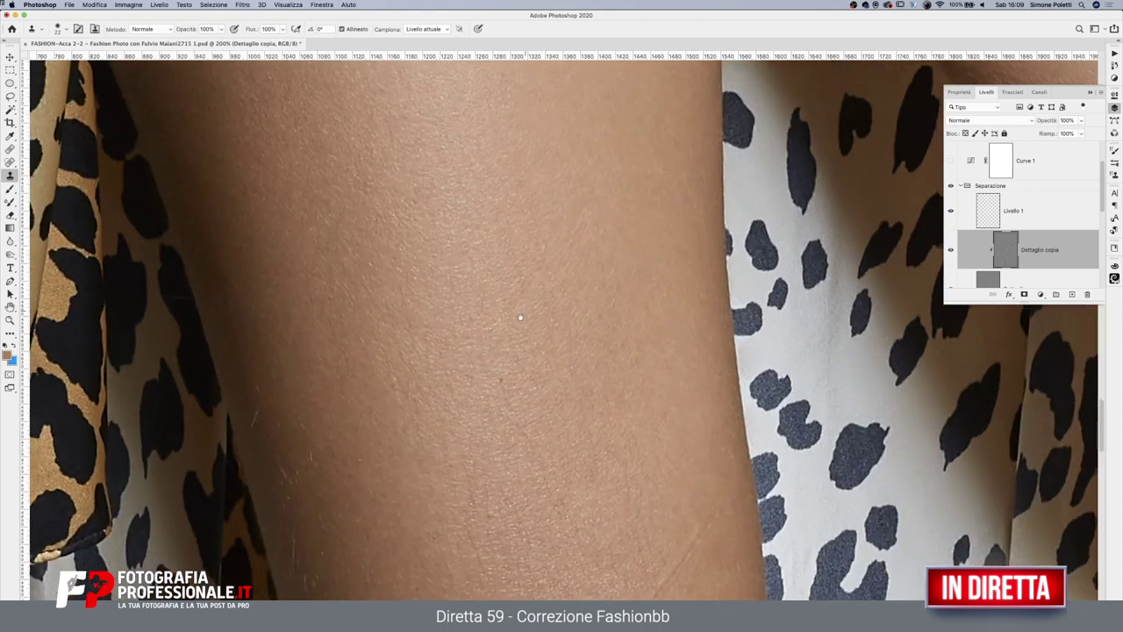
{"action": "key", "text": "ctrl+z"}
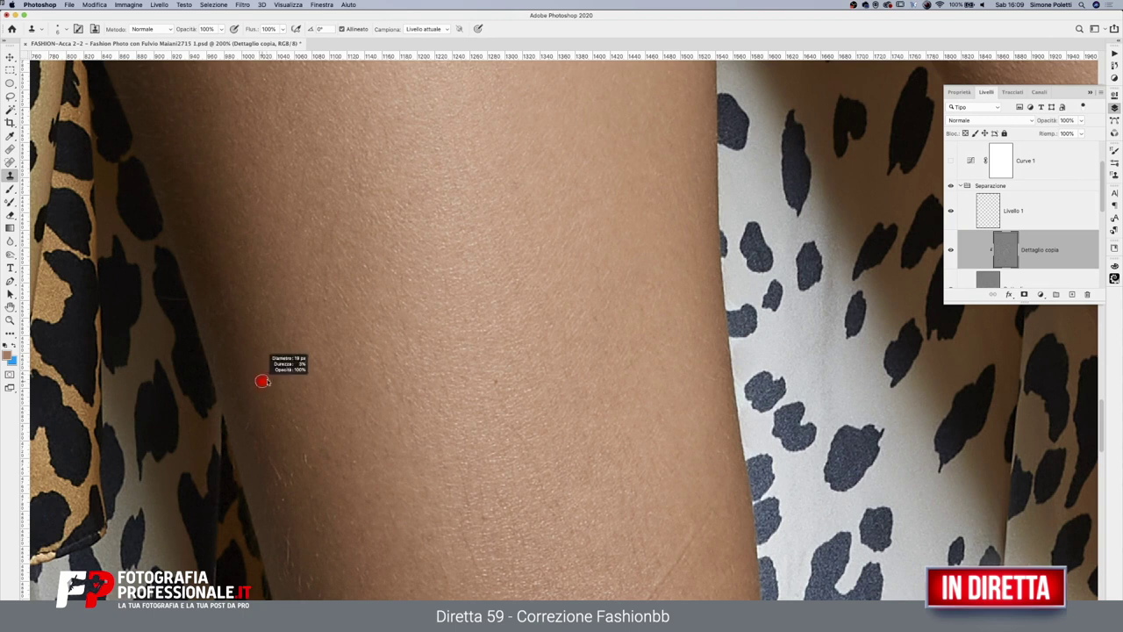
{"action": "left_click", "coordinate": [267, 428]}
{"action": "key", "text": "ctrl+z"}
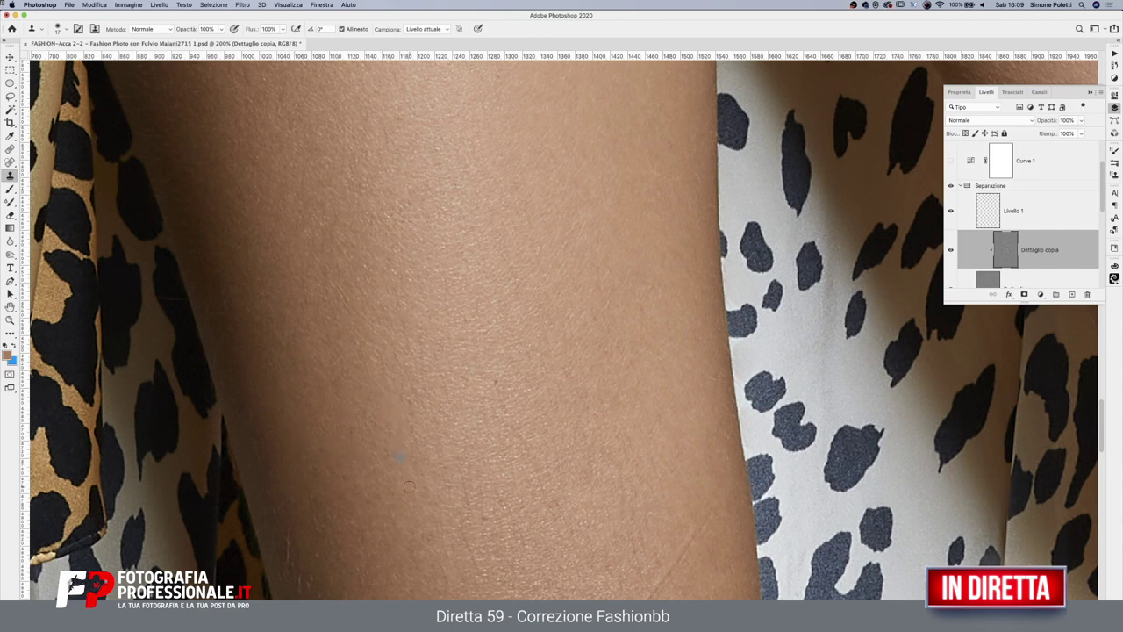
Clone away the thin diagonal scratch and smooth the thigh edge, then zoom out to both legs
{"action": "scroll", "coordinate": [614, 421], "scroll_direction": "right", "scroll_amount": 5}
{"action": "left_click_drag", "start_coordinate": [612, 367], "coordinate": [535, 472]}
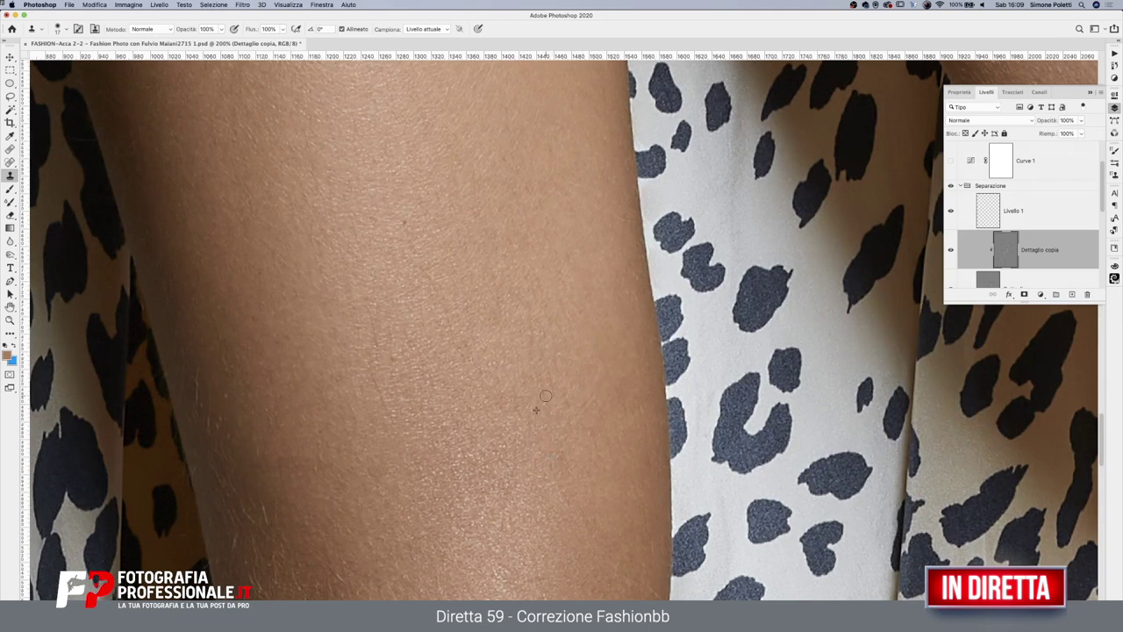
{"action": "left_click_drag", "start_coordinate": [594, 427], "coordinate": [632, 370]}
{"action": "mouse_move", "coordinate": [632, 370]}
{"action": "left_mouse_down"}
{"action": "mouse_move", "coordinate": [623, 295]}
{"action": "mouse_move", "coordinate": [633, 317]}
{"action": "left_mouse_up"}
{"action": "scroll", "coordinate": [420, 257], "scroll_direction": "down", "scroll_amount": 2}
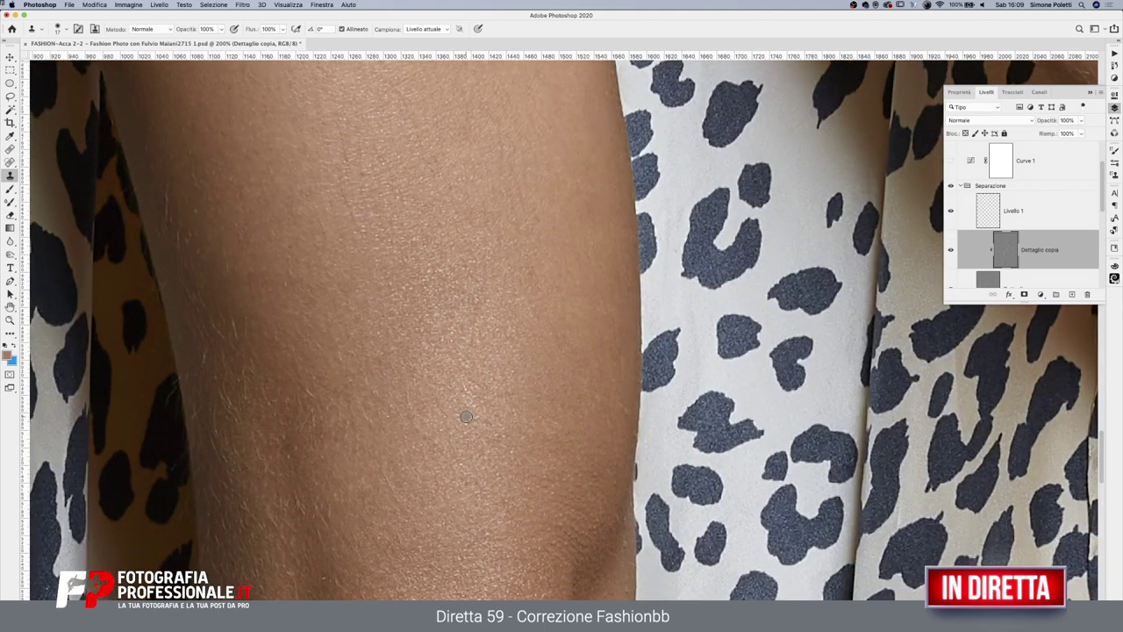
{"action": "left_click", "coordinate": [10, 320]}
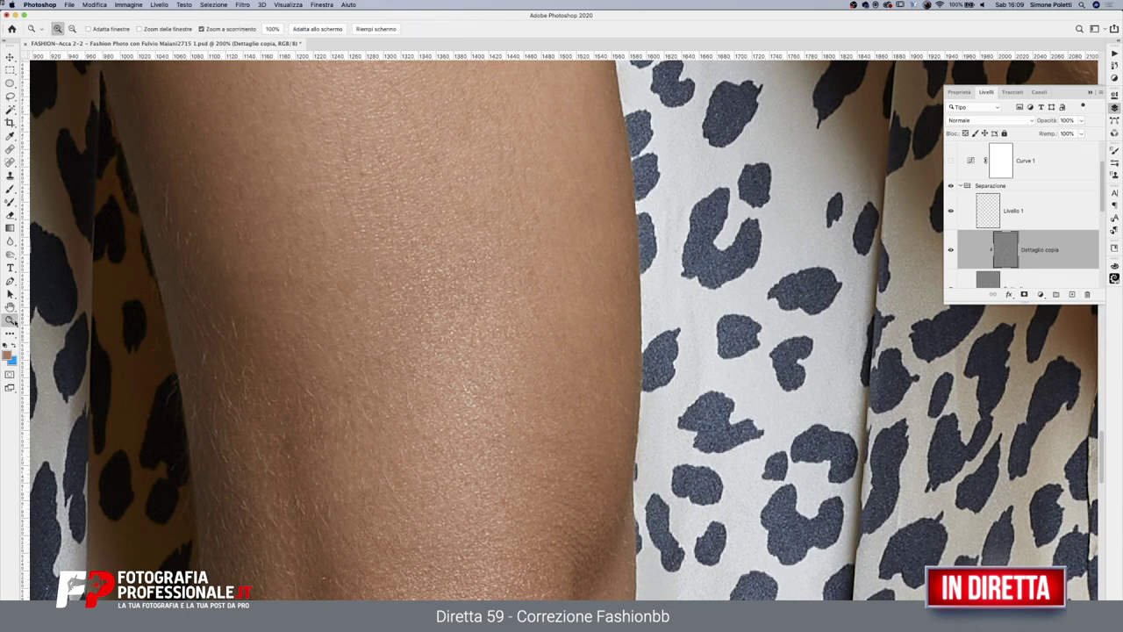
{"action": "left_click_drag", "start_coordinate": [438, 343], "coordinate": [386, 343]}
{"action": "scroll", "coordinate": [526, 351], "scroll_direction": "up", "scroll_amount": 5}
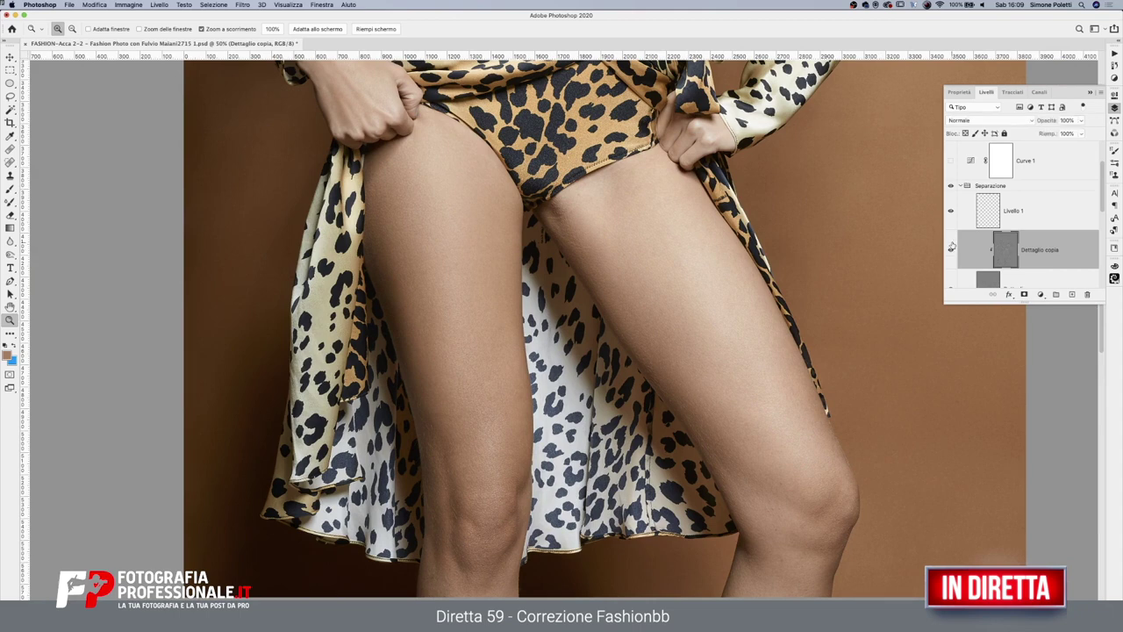
Zoom in near the bikini and clone away the pale blemish and edge bumps on the thigh
{"action": "left_click", "coordinate": [548, 195]}
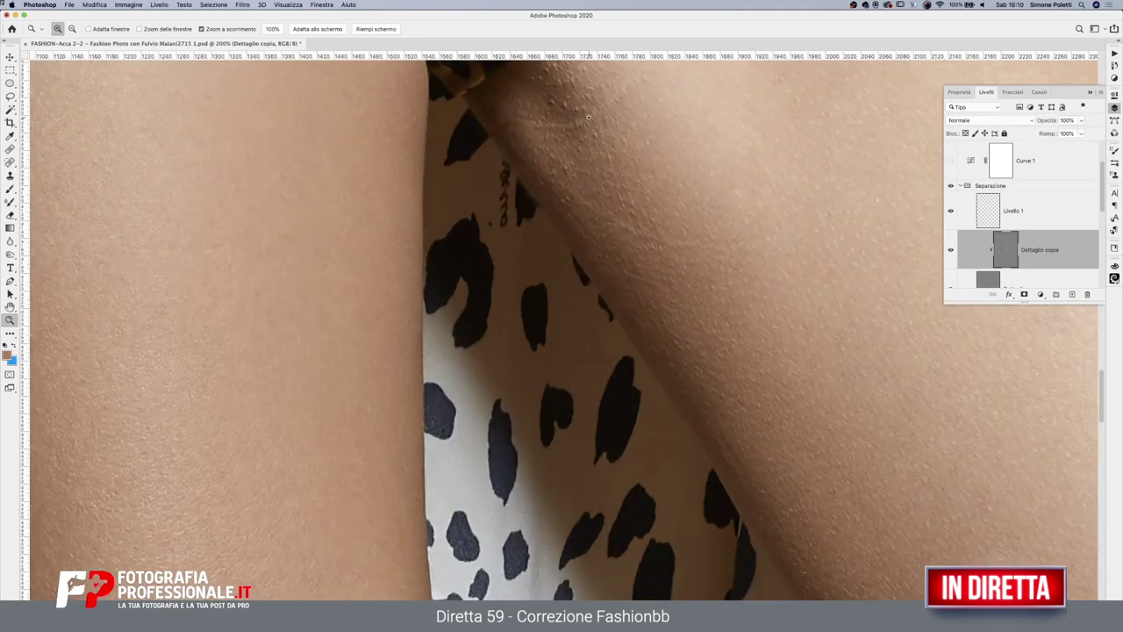
{"action": "scroll", "coordinate": [400, 298], "scroll_direction": "up", "scroll_amount": 4}
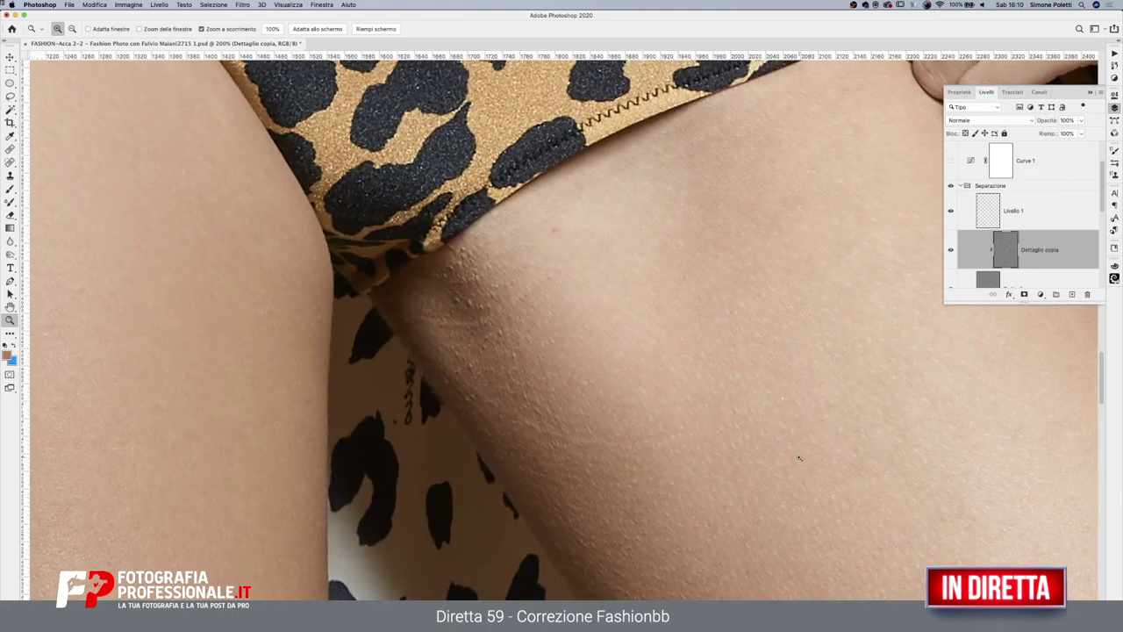
{"action": "left_click", "coordinate": [10, 175]}
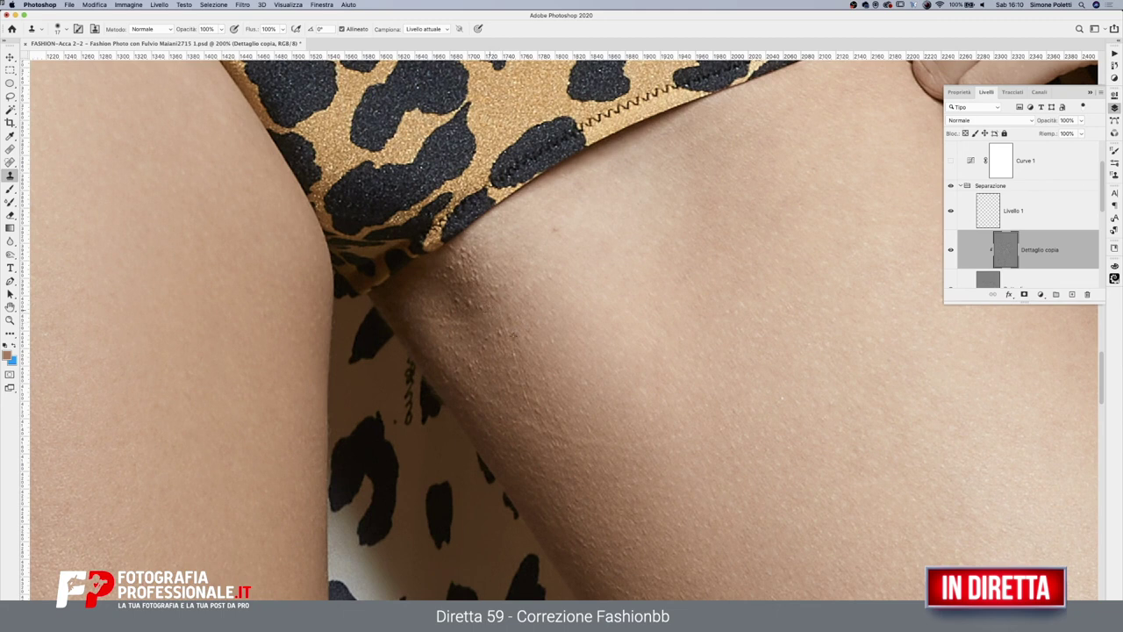
{"action": "left_click", "coordinate": [498, 313]}
{"action": "mouse_move", "coordinate": [451, 274]}
{"action": "left_mouse_down"}
{"action": "mouse_move", "coordinate": [451, 250]}
{"action": "mouse_move", "coordinate": [473, 276]}
{"action": "mouse_move", "coordinate": [490, 265]}
{"action": "left_mouse_up"}
{"action": "mouse_move", "coordinate": [503, 323]}
{"action": "left_mouse_down"}
{"action": "mouse_move", "coordinate": [522, 406]}
{"action": "mouse_move", "coordinate": [658, 441]}
{"action": "left_mouse_up"}
Resample skin by the bikini edge, resize the brush, undo a bright dab, and zoom out
{"action": "left_click", "coordinate": [532, 289], "text": "alt"}
{"action": "left_click_drag", "start_coordinate": [542, 300], "coordinate": [505, 284]}
{"action": "right_click", "coordinate": [437, 324]}
{"action": "key", "text": "Return"}
{"action": "left_click", "coordinate": [453, 327], "text": "ctrl+alt"}
{"action": "left_click", "coordinate": [433, 309]}
{"action": "key", "text": "ctrl+z"}
{"action": "left_click", "coordinate": [9, 321]}
{"action": "left_click", "coordinate": [467, 315], "text": "alt"}
{"action": "left_click", "coordinate": [579, 318], "text": "alt"}
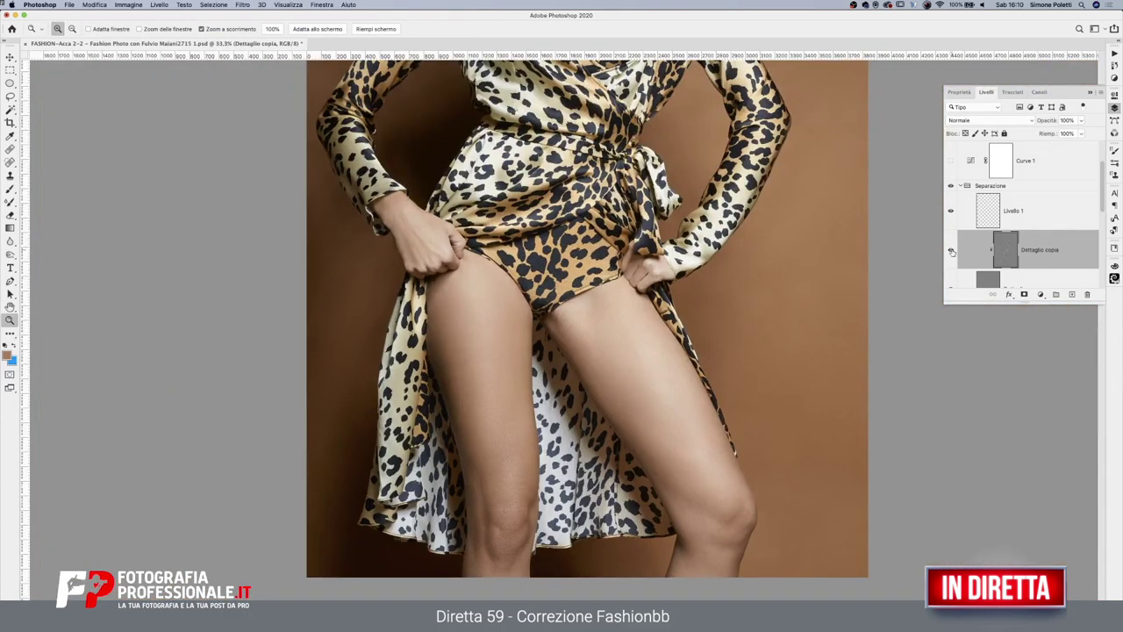
Show the Dettaglio copia layer again and zoom in close to inspect the thigh skin
{"action": "left_click", "coordinate": [951, 252]}
{"action": "left_click_drag", "start_coordinate": [566, 318], "coordinate": [551, 344]}
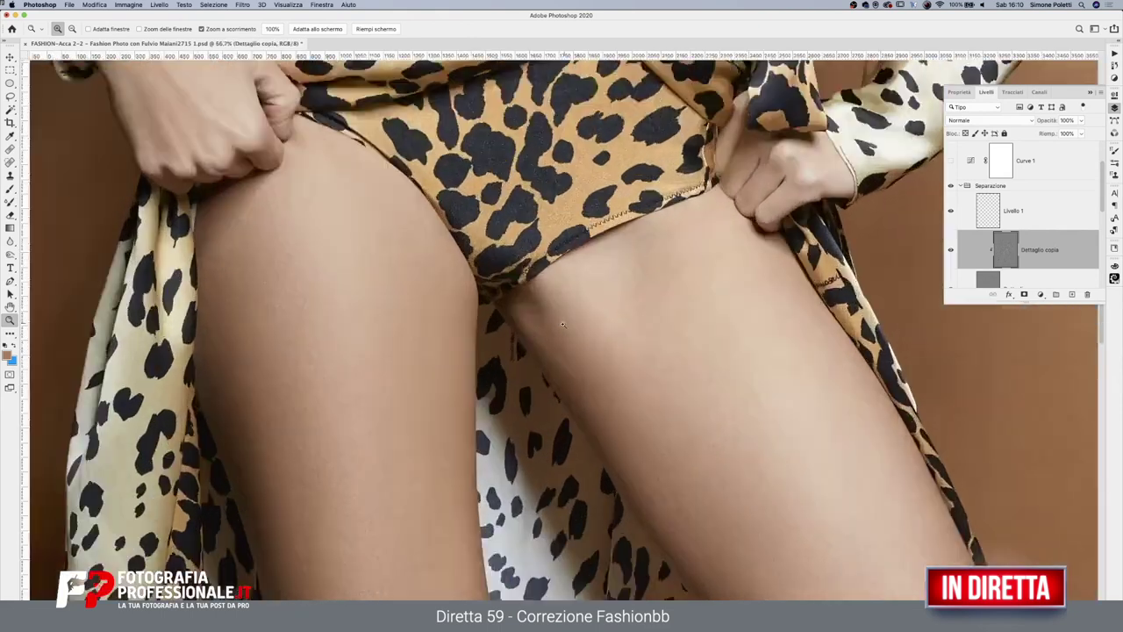
{"action": "left_click", "coordinate": [15, 176]}
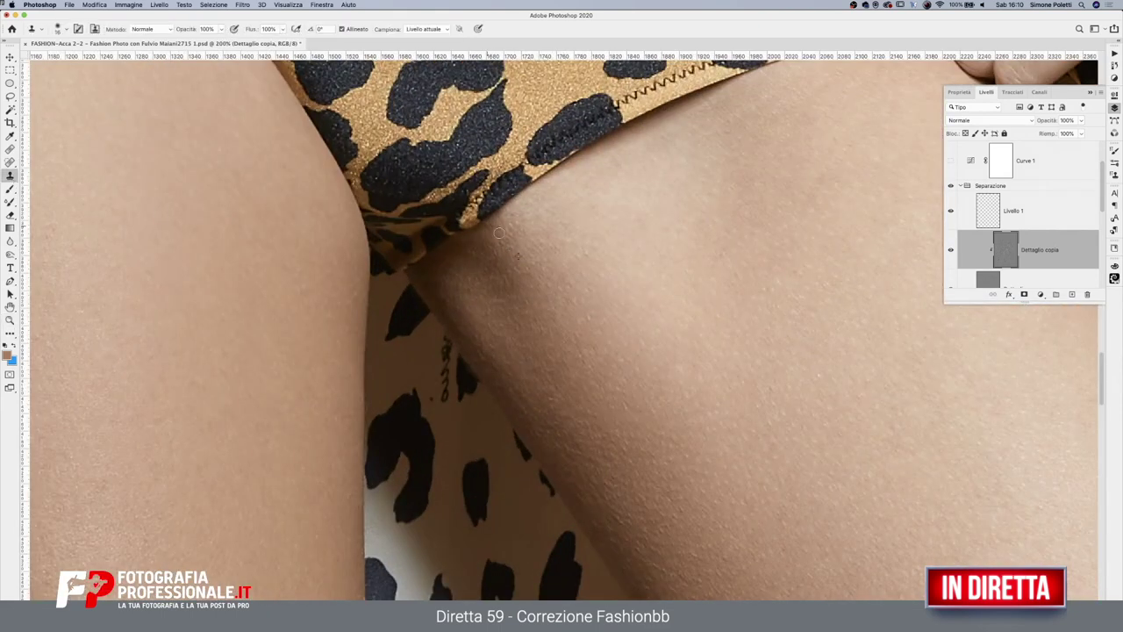
{"action": "scroll", "coordinate": [711, 521], "scroll_direction": "down", "scroll_amount": 5}
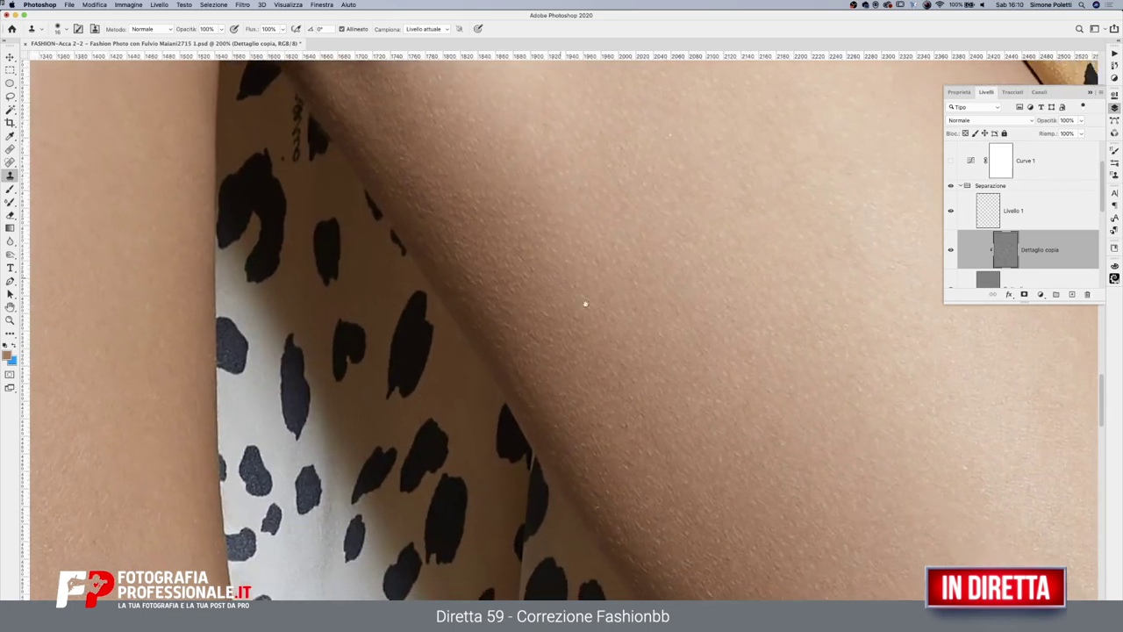
{"action": "scroll", "coordinate": [584, 304], "scroll_direction": "right", "scroll_amount": 5}
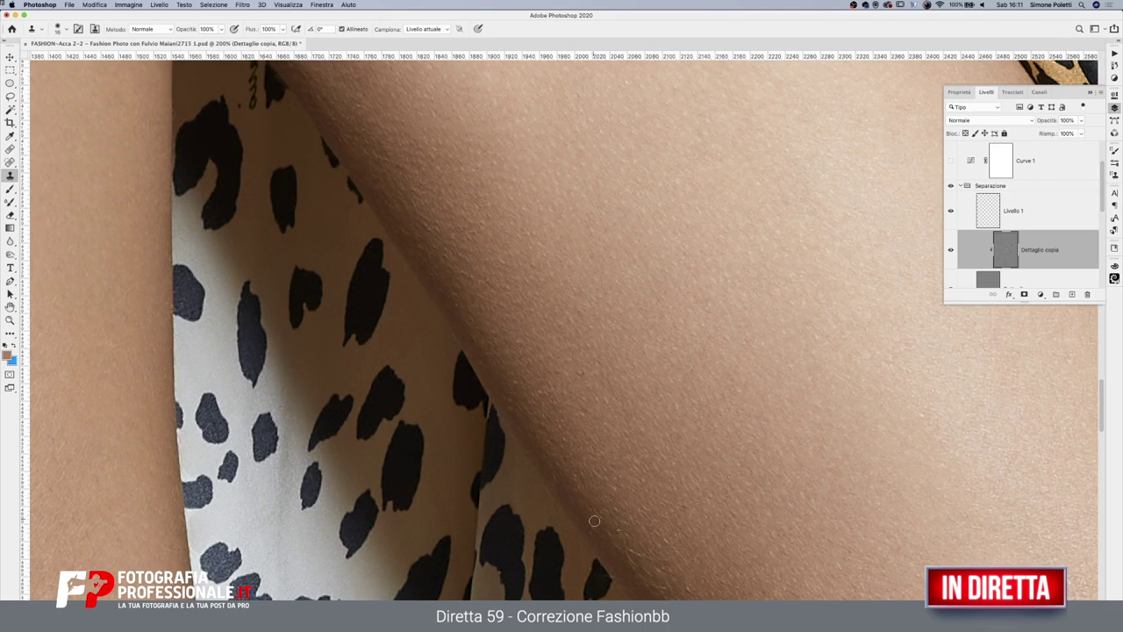
{"action": "scroll", "coordinate": [622, 548], "scroll_direction": "down", "scroll_amount": 3}
{"action": "scroll", "coordinate": [622, 549], "scroll_direction": "right", "scroll_amount": 5}
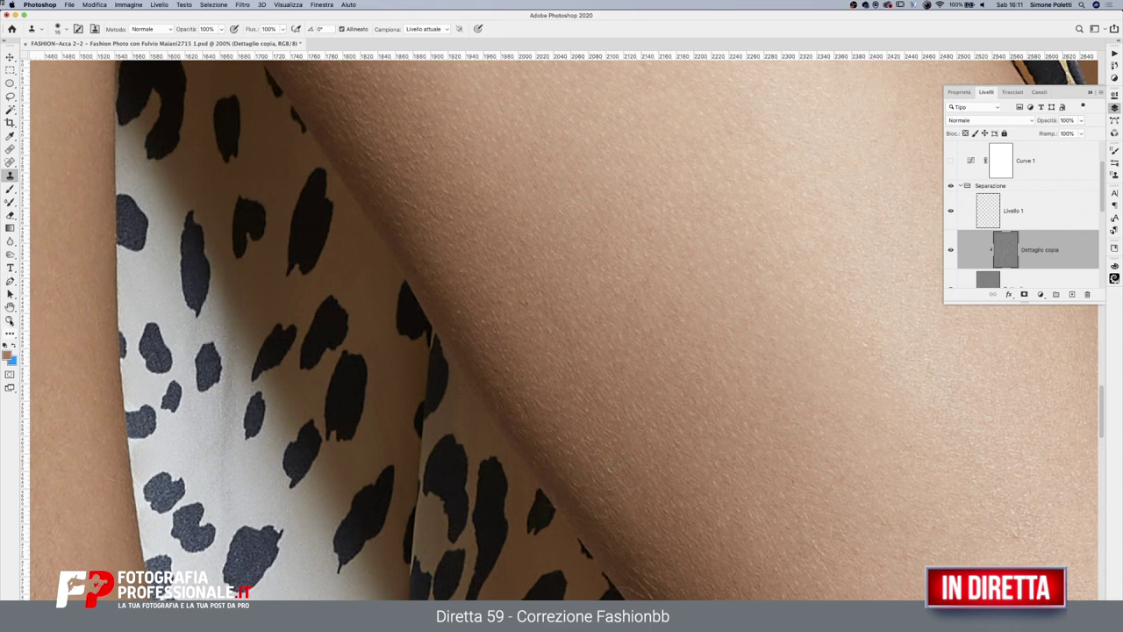
{"action": "scroll", "coordinate": [559, 394], "scroll_direction": "down", "scroll_amount": 1}
{"action": "scroll", "coordinate": [559, 394], "scroll_direction": "down", "scroll_amount": 5}
{"action": "scroll", "coordinate": [559, 394], "scroll_direction": "right", "scroll_amount": 4}
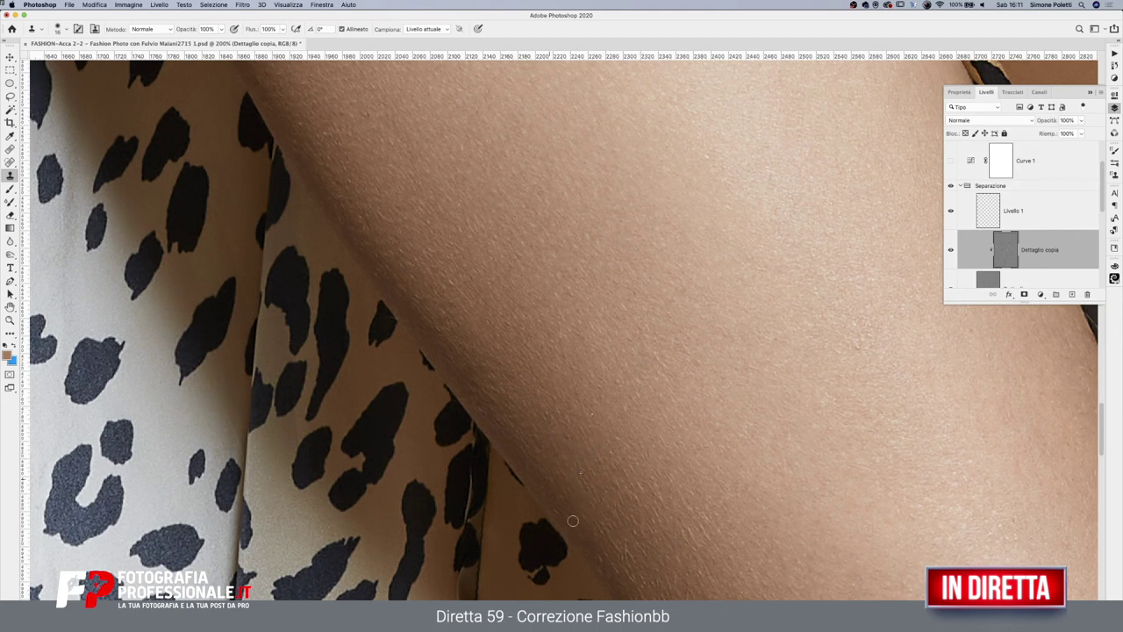
Zoom out to both legs, then zoom to 100% on the right thigh and pan to the knees
{"action": "key", "text": "z"}
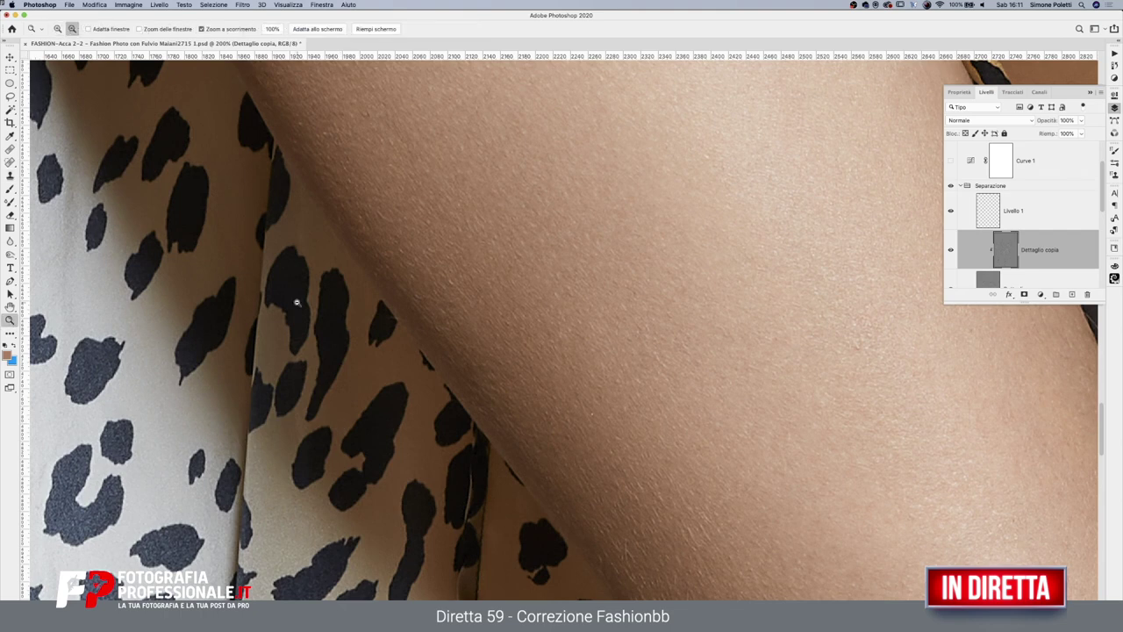
{"action": "left_click", "coordinate": [298, 303], "text": "alt"}
{"action": "left_click", "coordinate": [608, 296], "text": "alt"}
{"action": "left_click", "coordinate": [627, 395]}
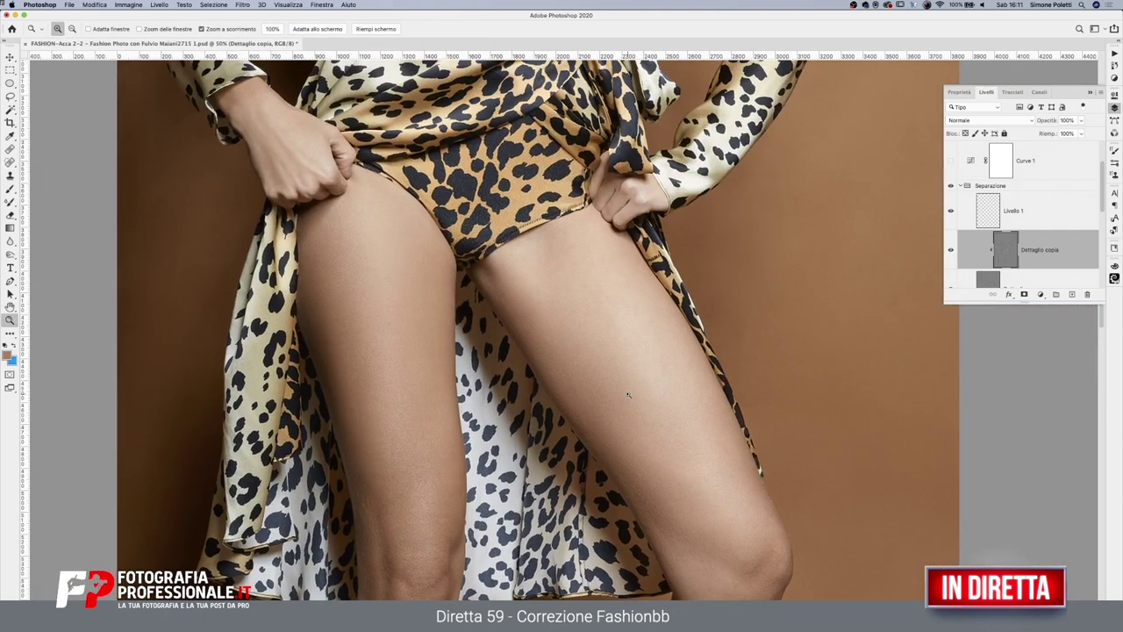
{"action": "left_click", "coordinate": [586, 408]}
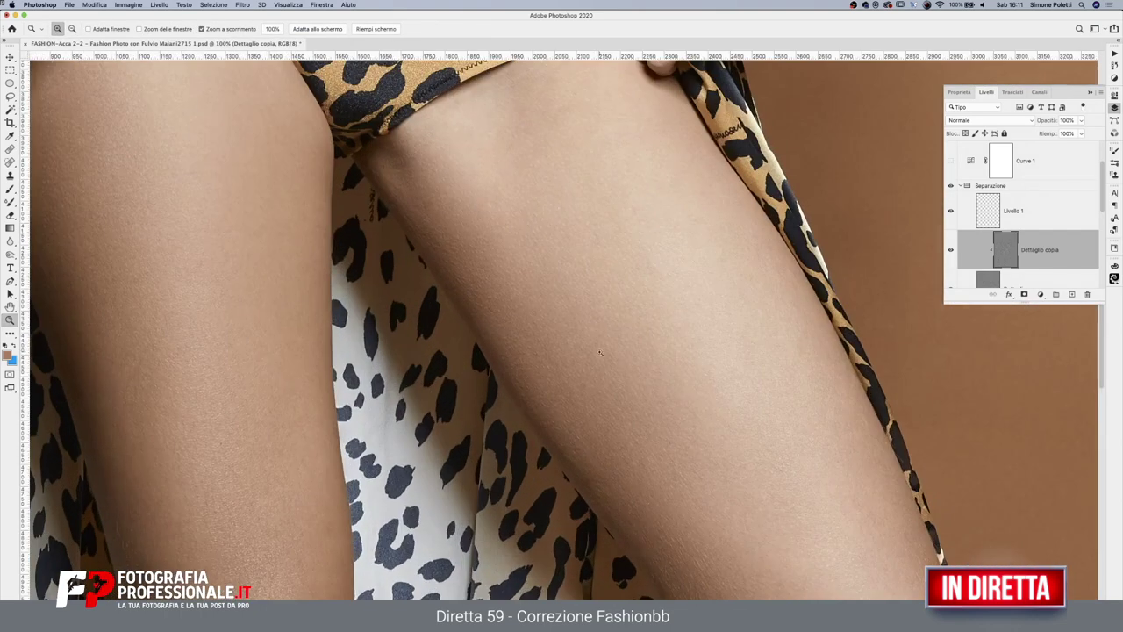
{"action": "key", "text": "s"}
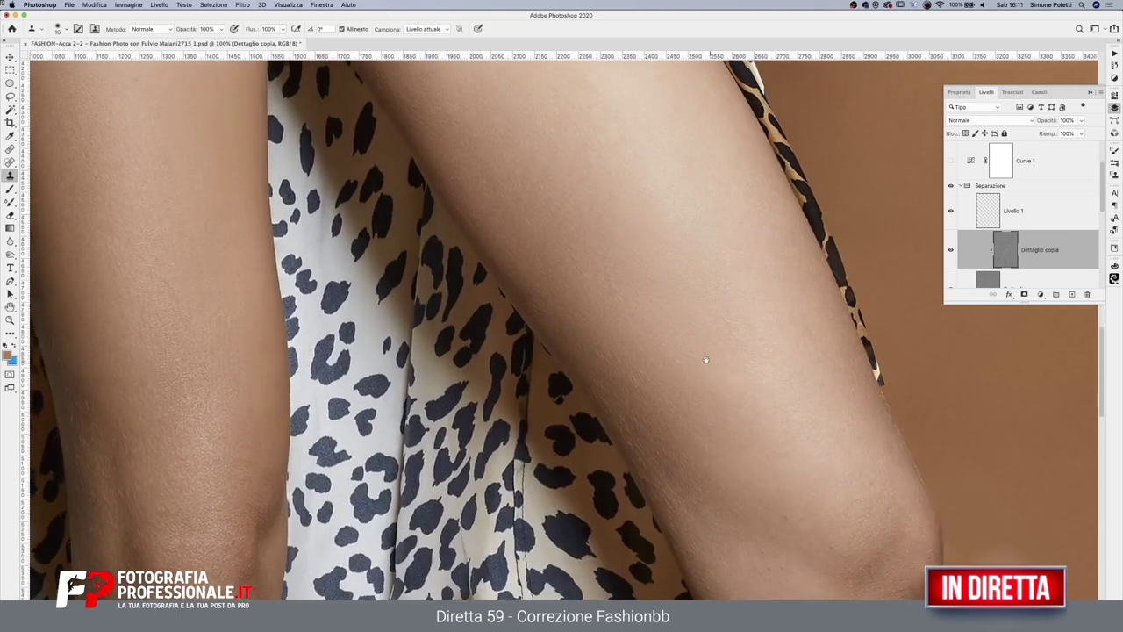
{"action": "mouse_move", "coordinate": [777, 522]}
{"action": "left_mouse_down"}
{"action": "mouse_move", "coordinate": [711, 368]}
{"action": "mouse_move", "coordinate": [750, 322]}
{"action": "left_mouse_up"}
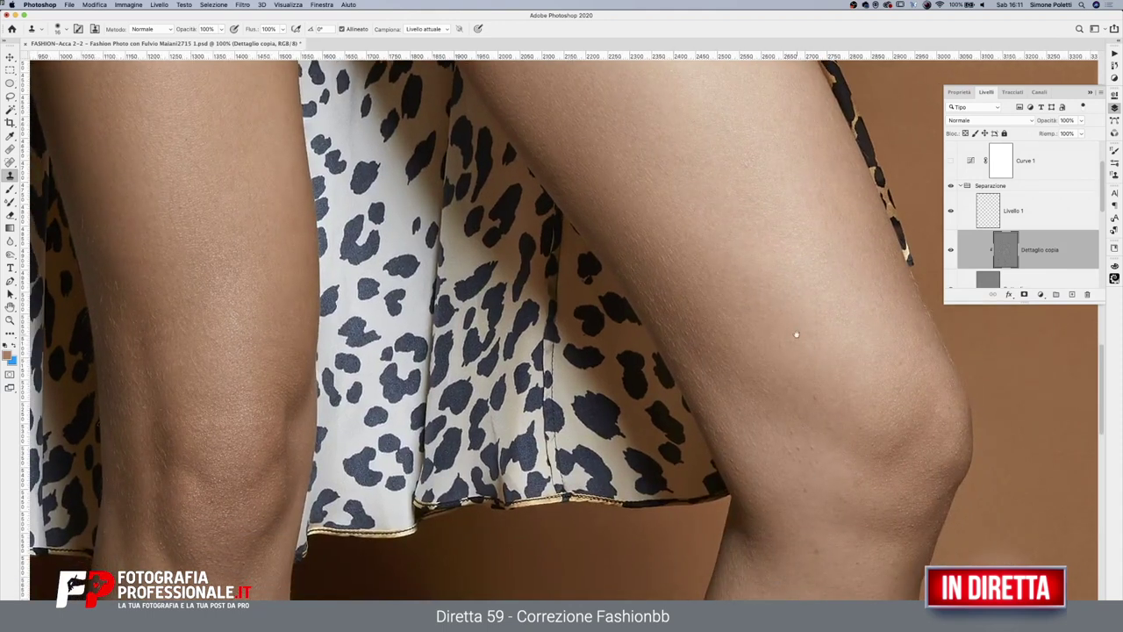
{"action": "scroll", "coordinate": [797, 334], "scroll_direction": "up", "scroll_amount": 10}
{"action": "scroll", "coordinate": [784, 394], "scroll_direction": "left", "scroll_amount": 5}
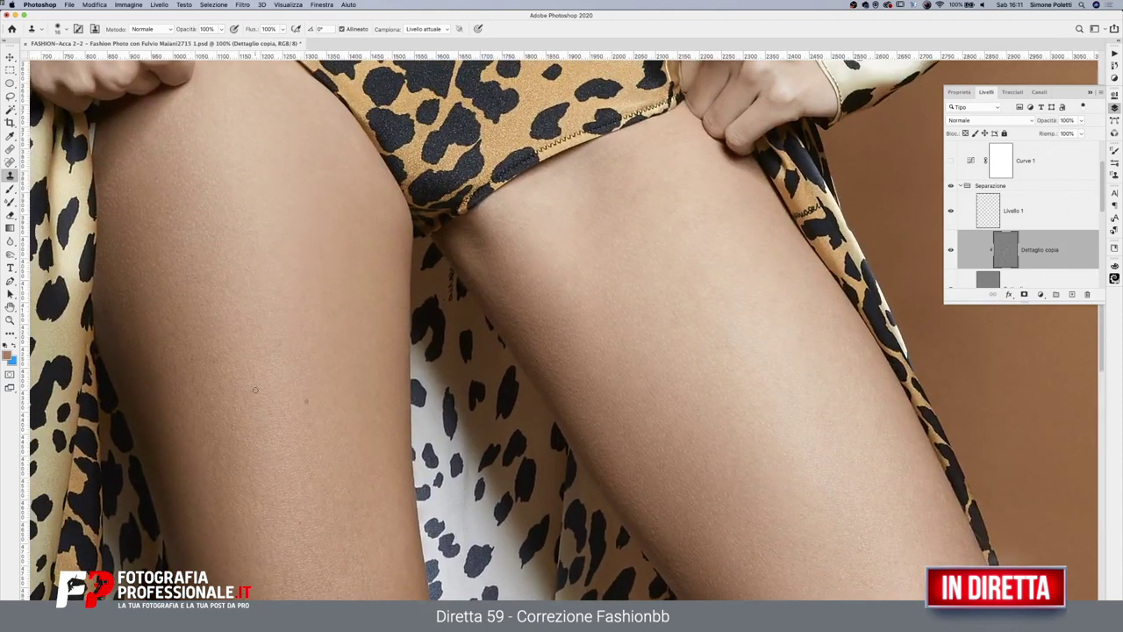
Zoom out to the whole legs and dress and scroll back up the figure
{"action": "key", "text": "z"}
{"action": "left_click_drag", "start_coordinate": [666, 304], "coordinate": [619, 304]}
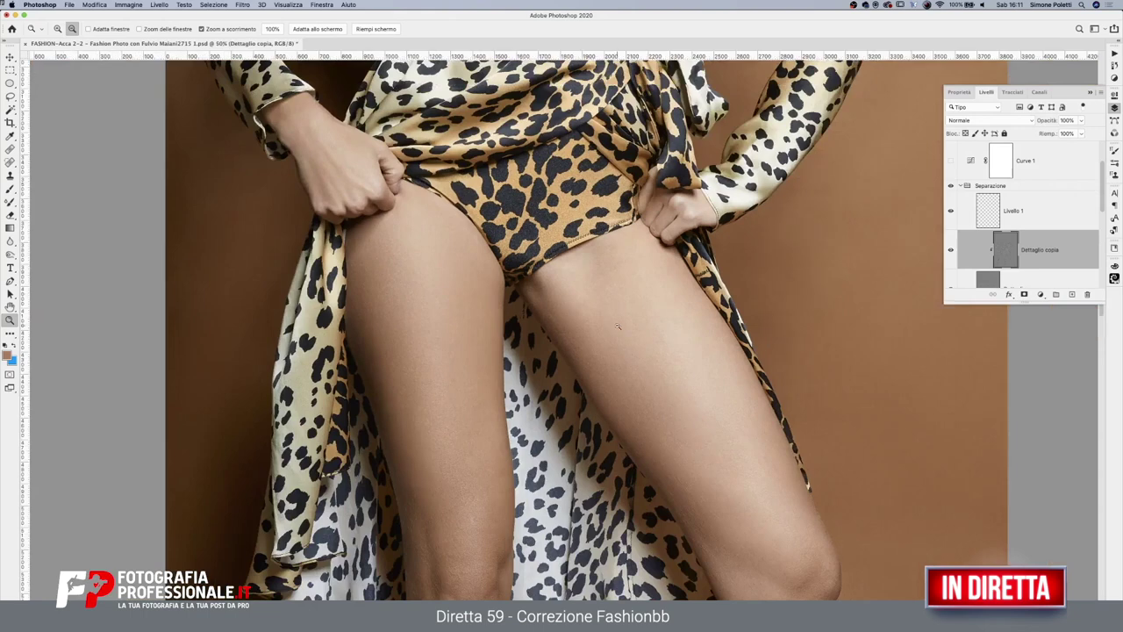
{"action": "scroll", "coordinate": [619, 304], "scroll_direction": "up", "scroll_amount": 5}
{"action": "scroll", "coordinate": [620, 304], "scroll_direction": "up", "scroll_amount": 2}
{"action": "scroll", "coordinate": [619, 303], "scroll_direction": "up", "scroll_amount": 2}
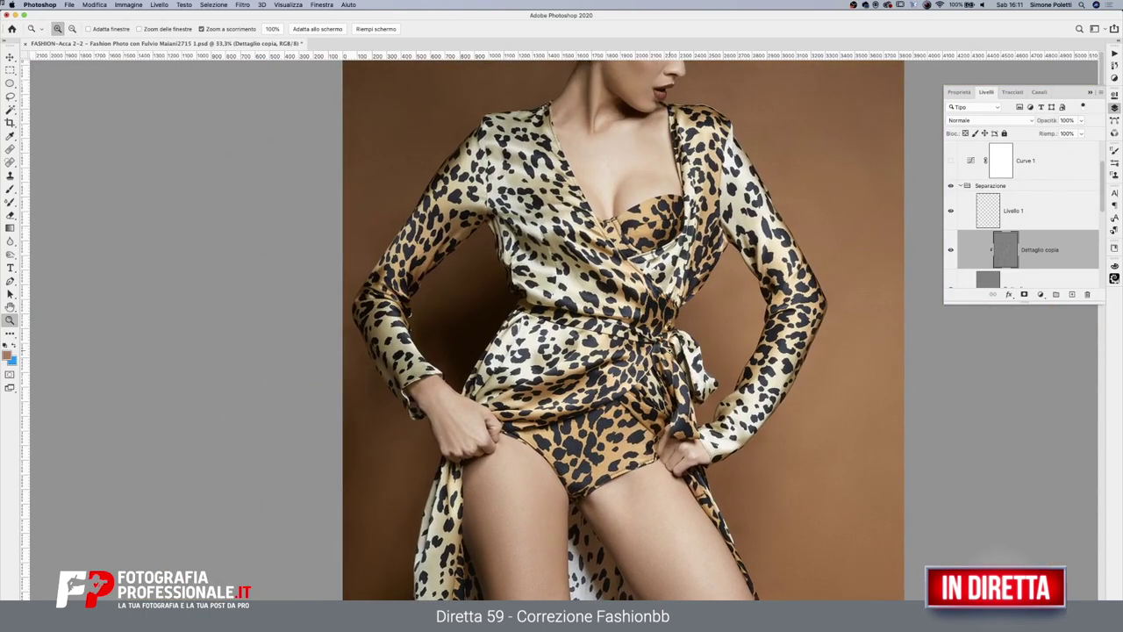
{"action": "scroll", "coordinate": [587, 527], "scroll_direction": "down", "scroll_amount": 5}
{"action": "scroll", "coordinate": [587, 527], "scroll_direction": "left", "scroll_amount": 2}
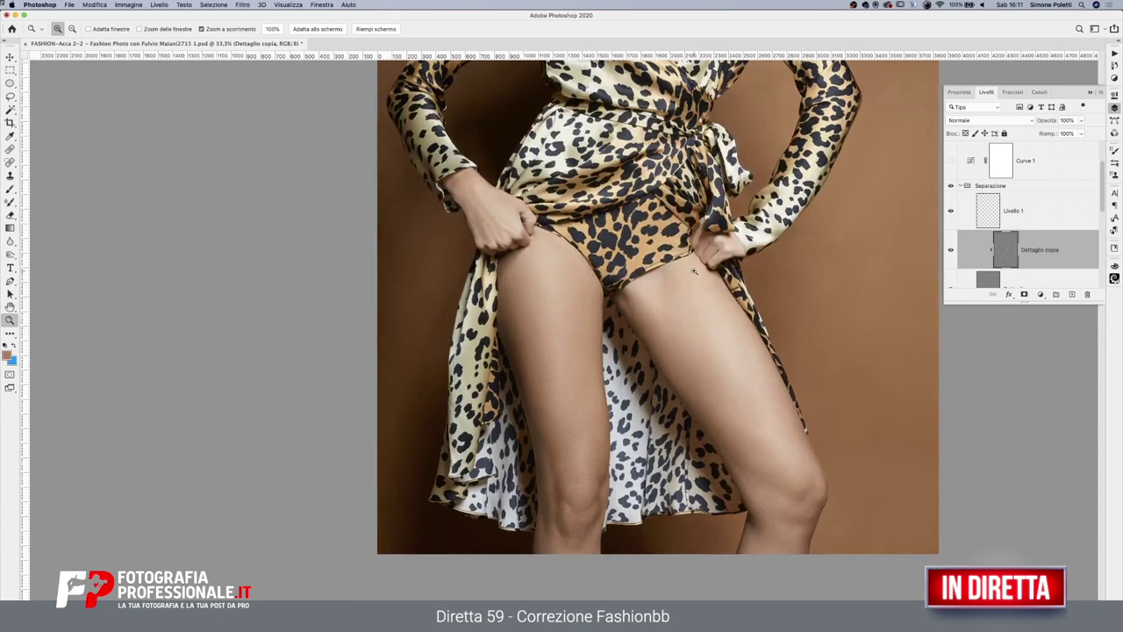
{"action": "scroll", "coordinate": [694, 271], "scroll_direction": "up", "scroll_amount": 5}
{"action": "scroll", "coordinate": [702, 263], "scroll_direction": "up", "scroll_amount": 3}
{"action": "scroll", "coordinate": [710, 255], "scroll_direction": "up", "scroll_amount": 4}
{"action": "scroll", "coordinate": [717, 243], "scroll_direction": "up", "scroll_amount": 1}
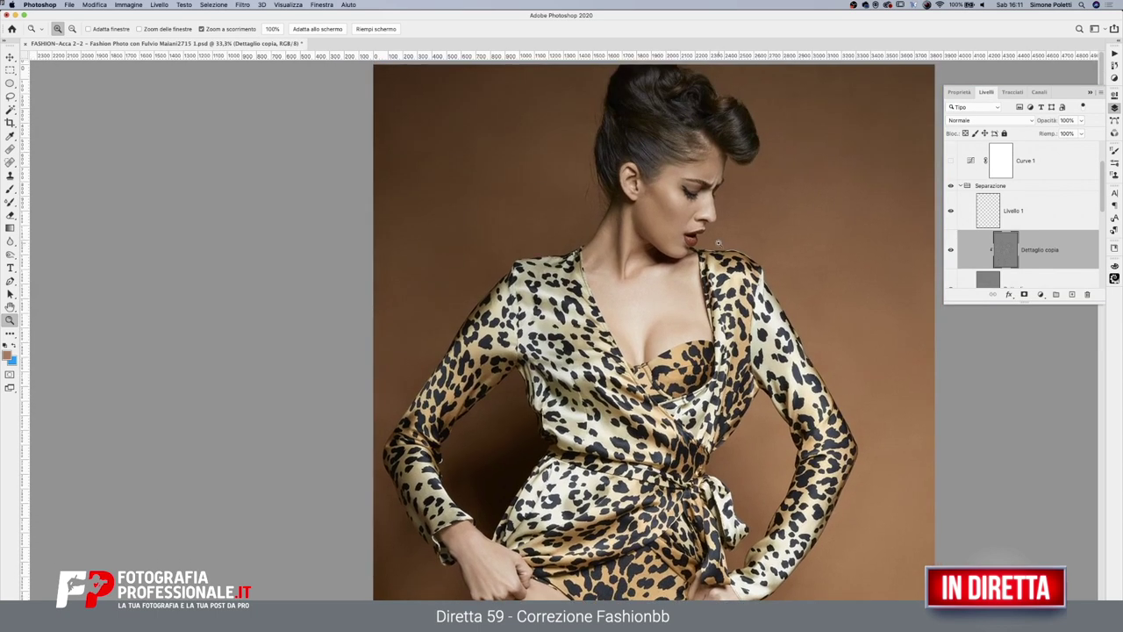
Compare the portrait with Separazione retouching hidden and shown, then zoom into the face
{"action": "left_click", "coordinate": [686, 282], "text": "alt"}
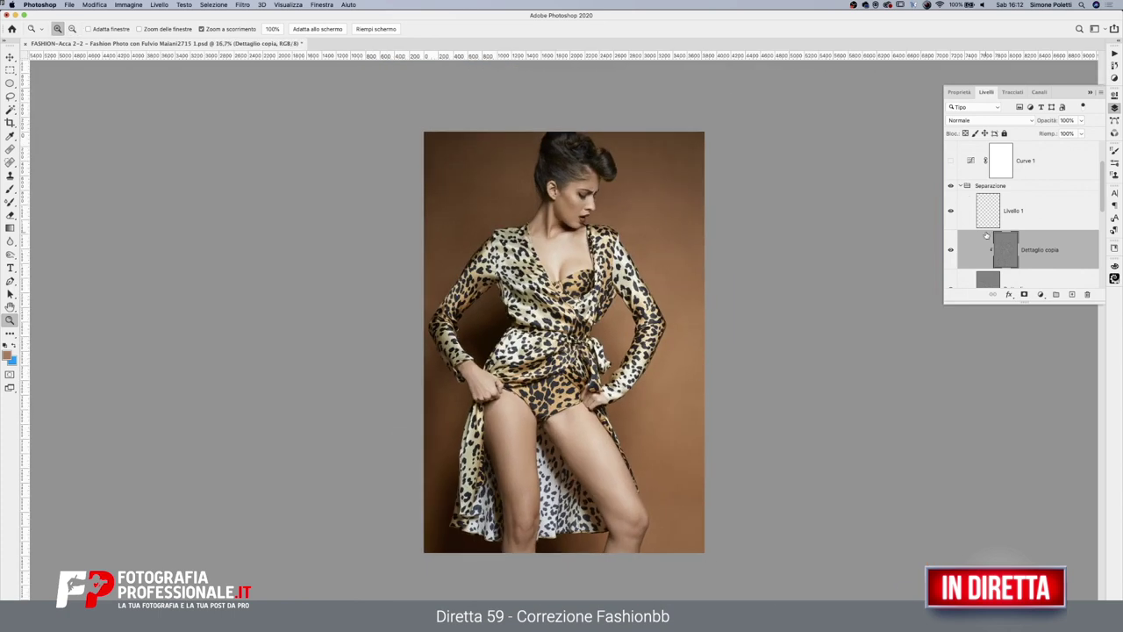
{"action": "left_click", "coordinate": [950, 187]}
{"action": "left_click", "coordinate": [950, 187]}
{"action": "left_click", "coordinate": [951, 187]}
{"action": "left_click", "coordinate": [575, 237]}
{"action": "left_click", "coordinate": [607, 323]}
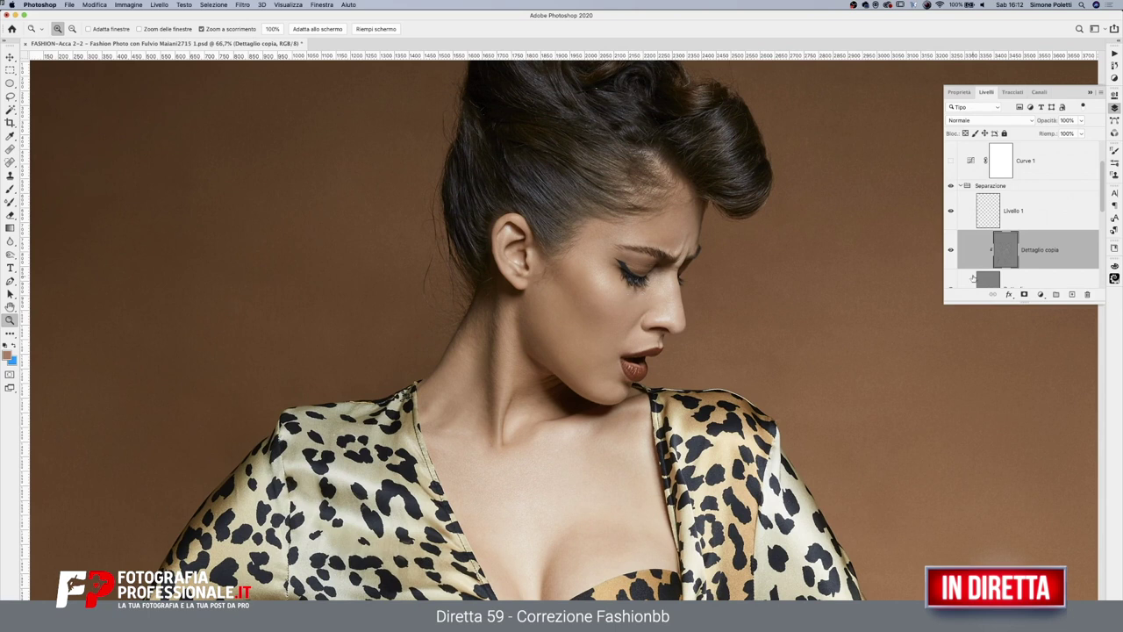
Add a visible Bianco e nero 1 layer, hide Curve 1, zoom to 200%, and select Separazione
{"action": "left_click", "coordinate": [950, 162]}
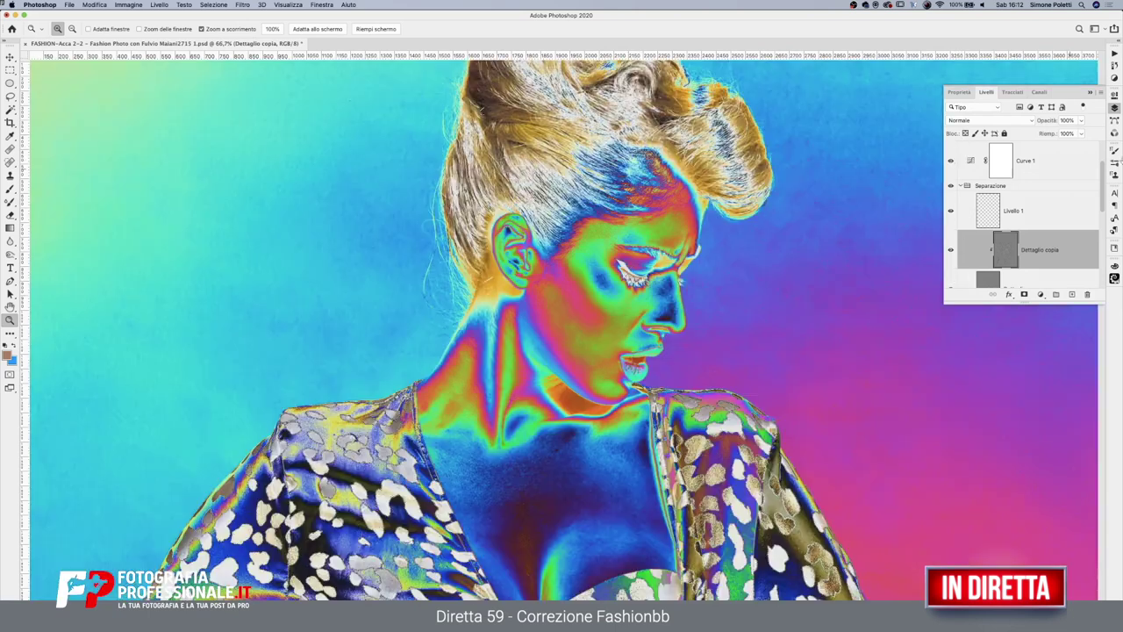
{"action": "key", "text": "ctrl+z"}
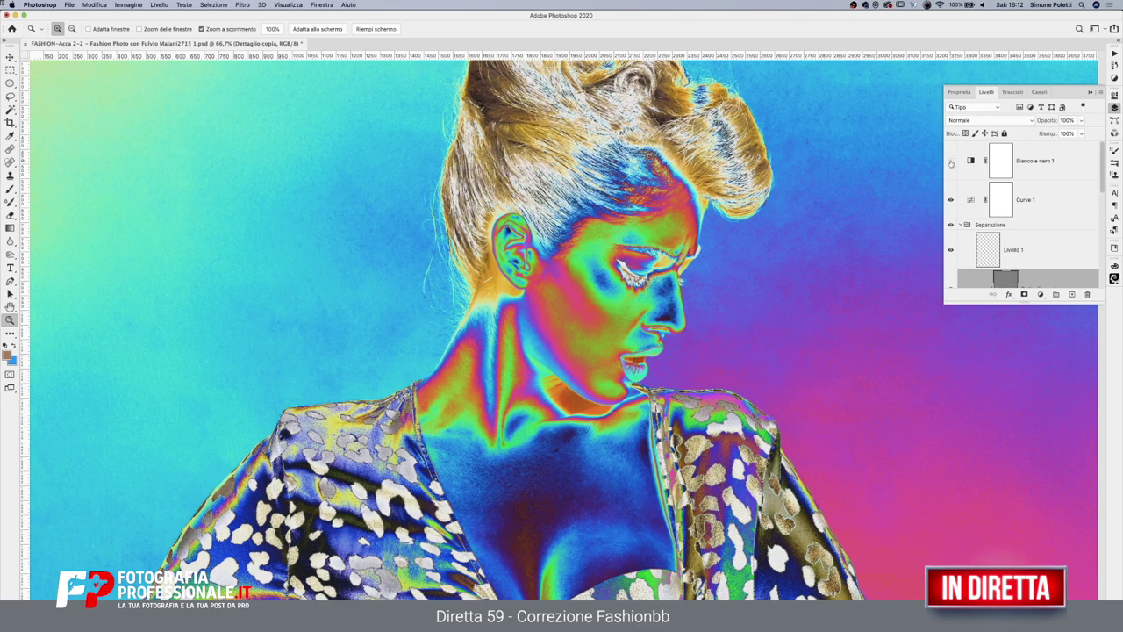
{"action": "left_click", "coordinate": [950, 162]}
{"action": "left_click_drag", "start_coordinate": [570, 296], "coordinate": [699, 209]}
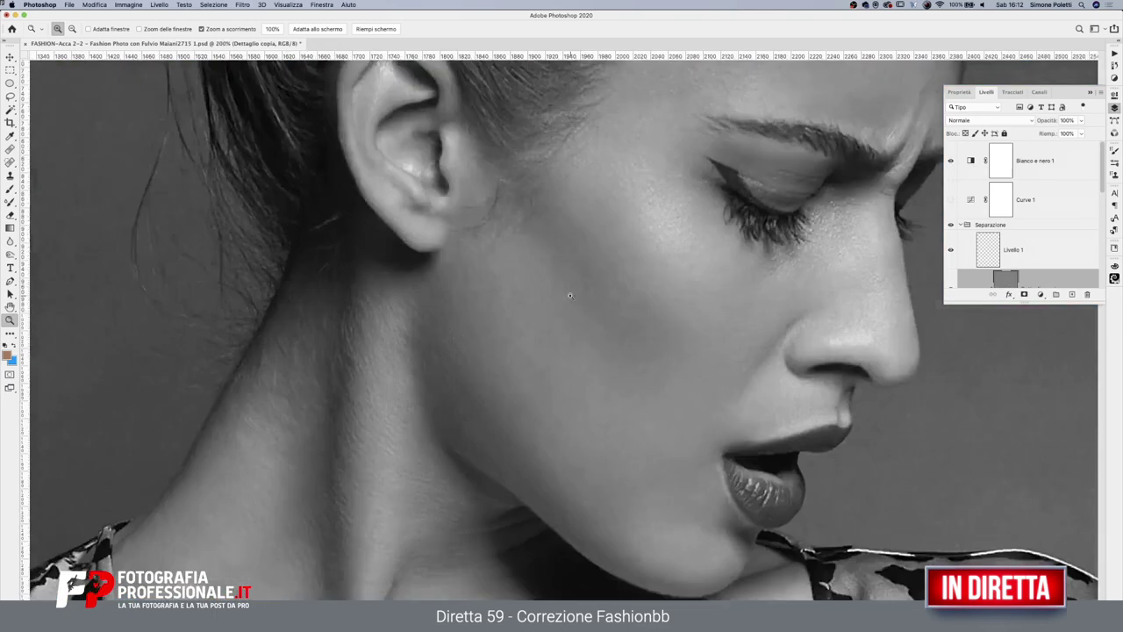
{"action": "left_click", "coordinate": [658, 316], "text": "alt"}
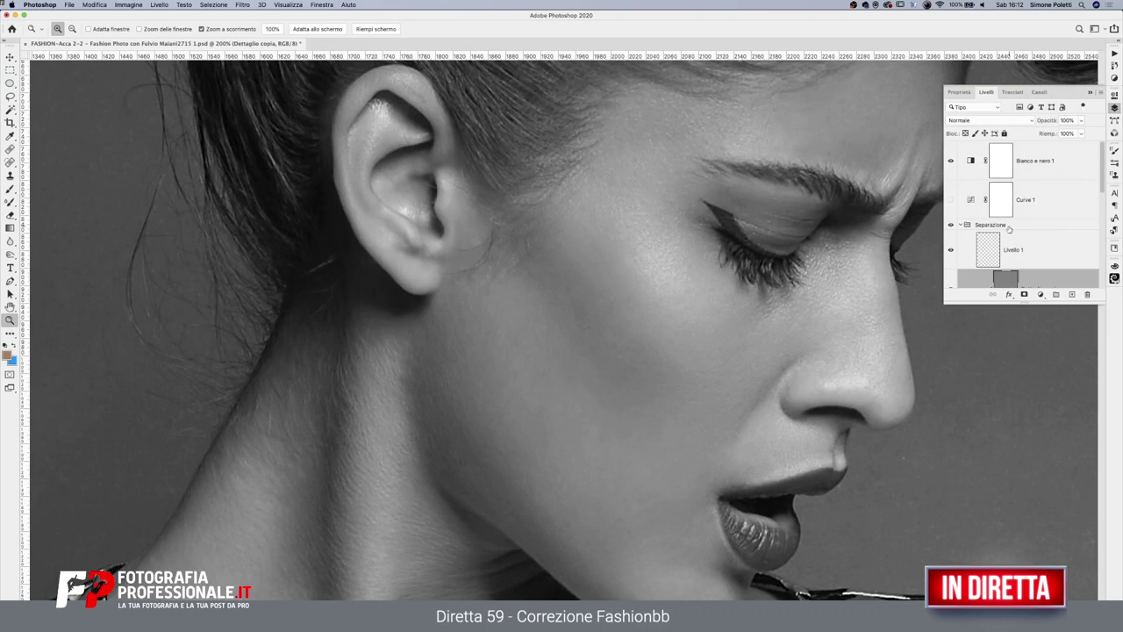
{"action": "left_click", "coordinate": [988, 225]}
Add a Curves adjustment layer, Curve 2, with its midpoint raised to brighten the photo
{"action": "left_click", "coordinate": [961, 225]}
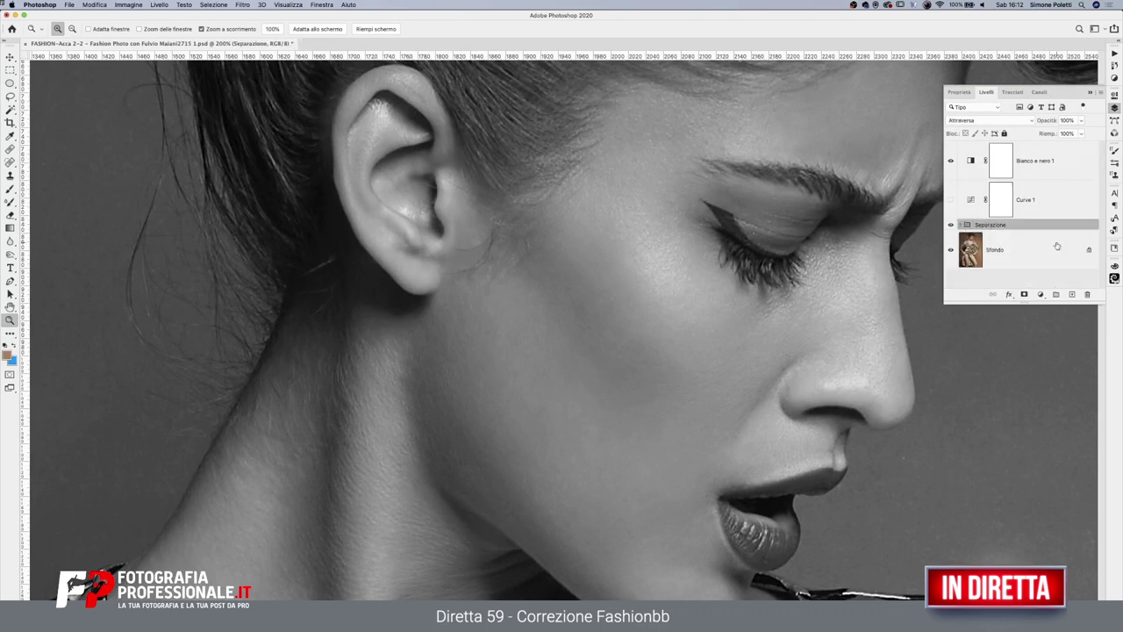
{"action": "left_click", "coordinate": [1040, 294]}
{"action": "left_click", "coordinate": [1051, 346]}
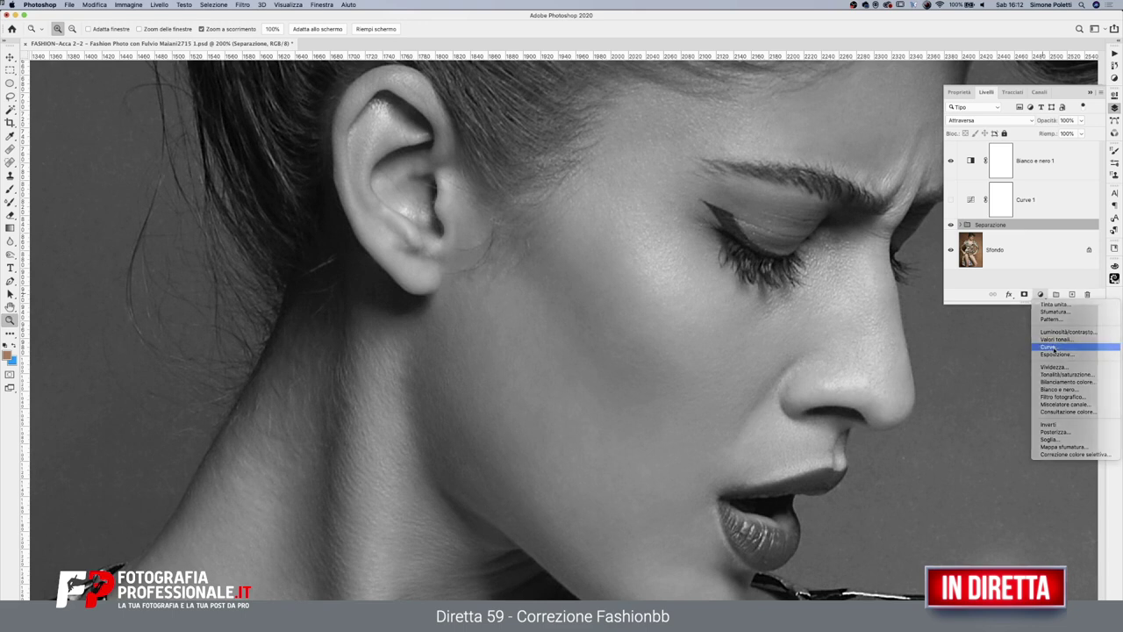
{"action": "left_click_drag", "start_coordinate": [1031, 204], "coordinate": [1031, 182]}
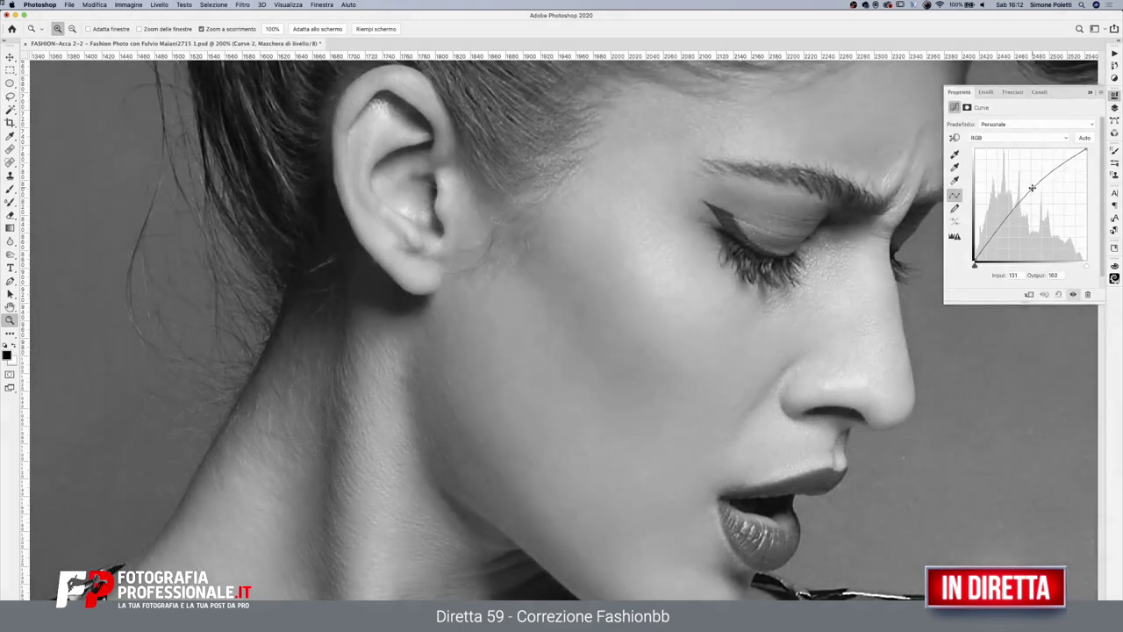
{"action": "key", "text": "F7"}
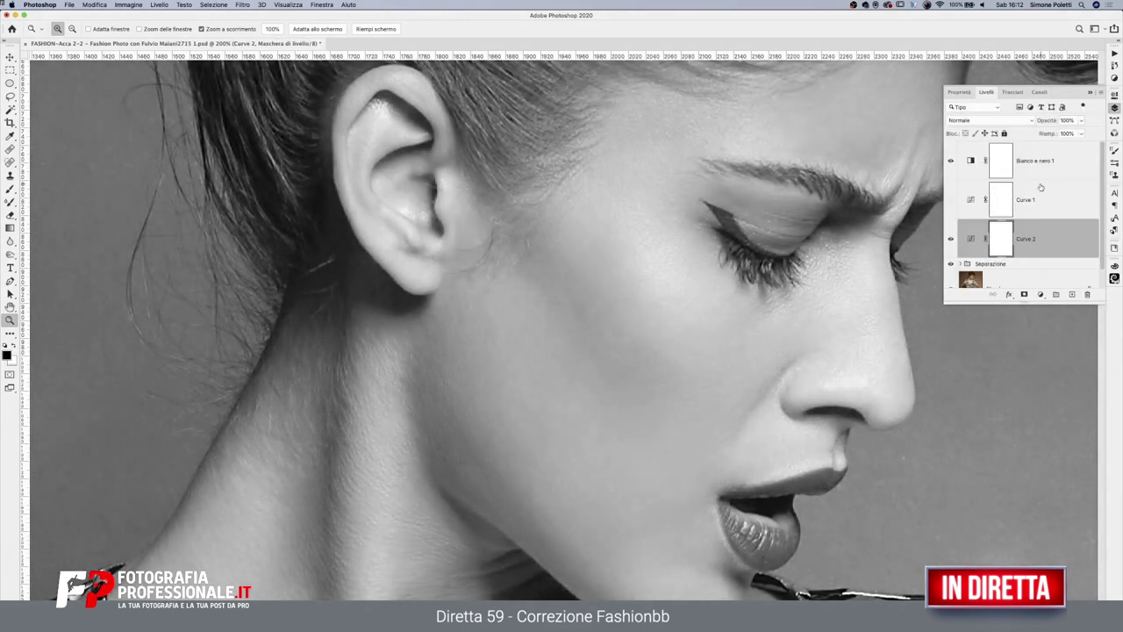
Invert Curve 2's mask to black and duplicate it as Curve 2 copia with a darkening curve
{"action": "key", "text": "ctrl+i"}
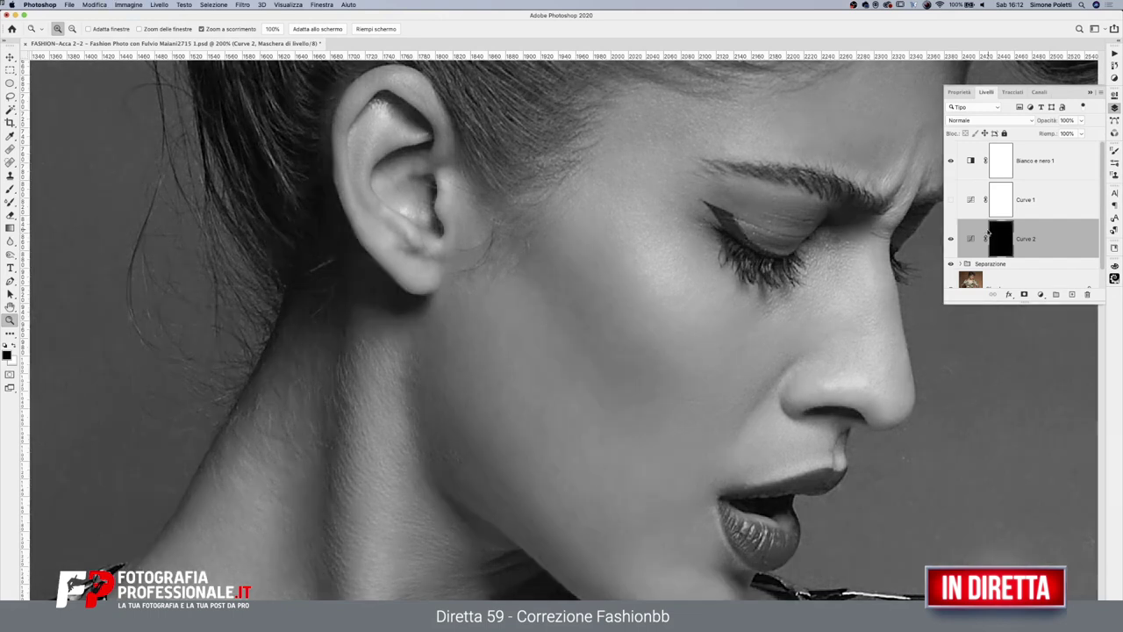
{"action": "key", "text": "ctrl+j"}
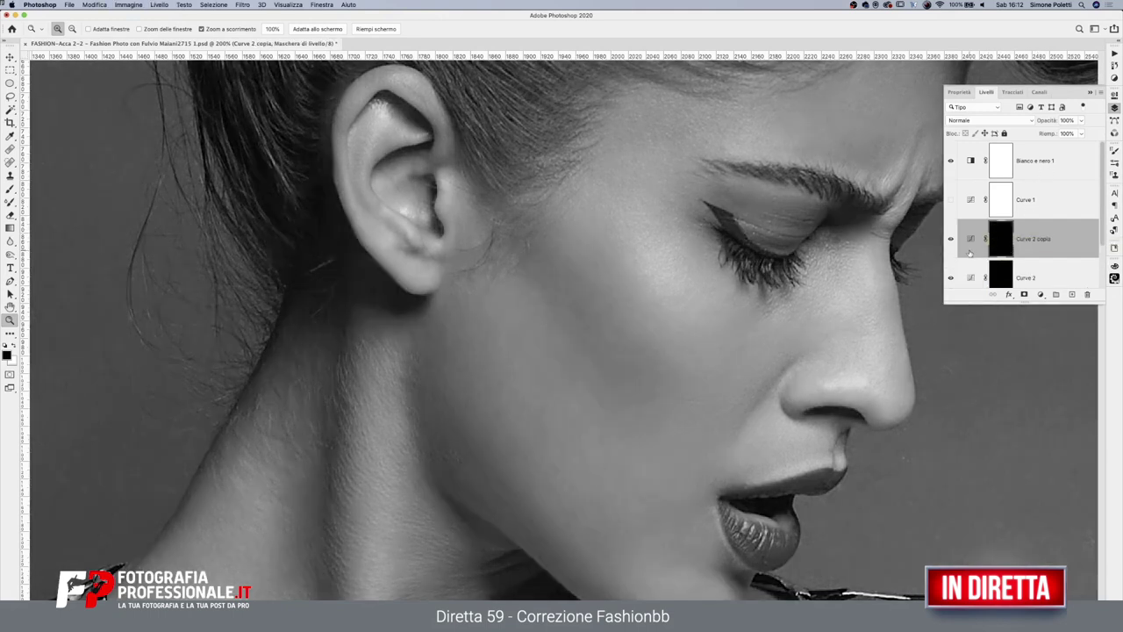
{"action": "double_click", "coordinate": [970, 239]}
{"action": "left_click_drag", "start_coordinate": [1032, 183], "coordinate": [1030, 223]}
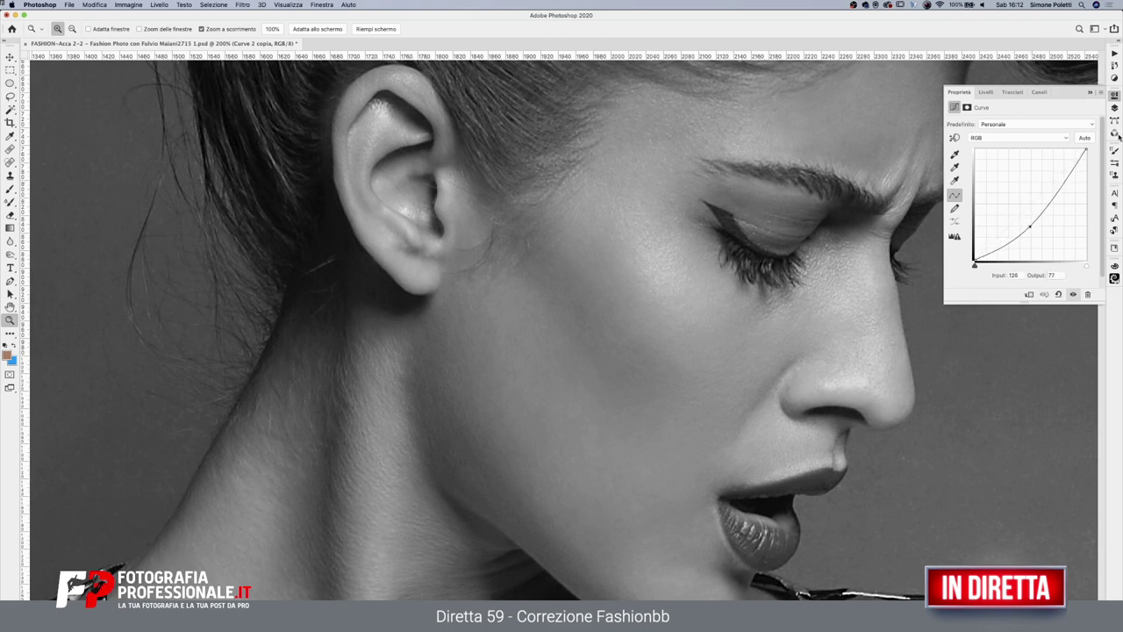
{"action": "left_click", "coordinate": [1114, 107]}
{"action": "left_click", "coordinate": [1001, 269]}
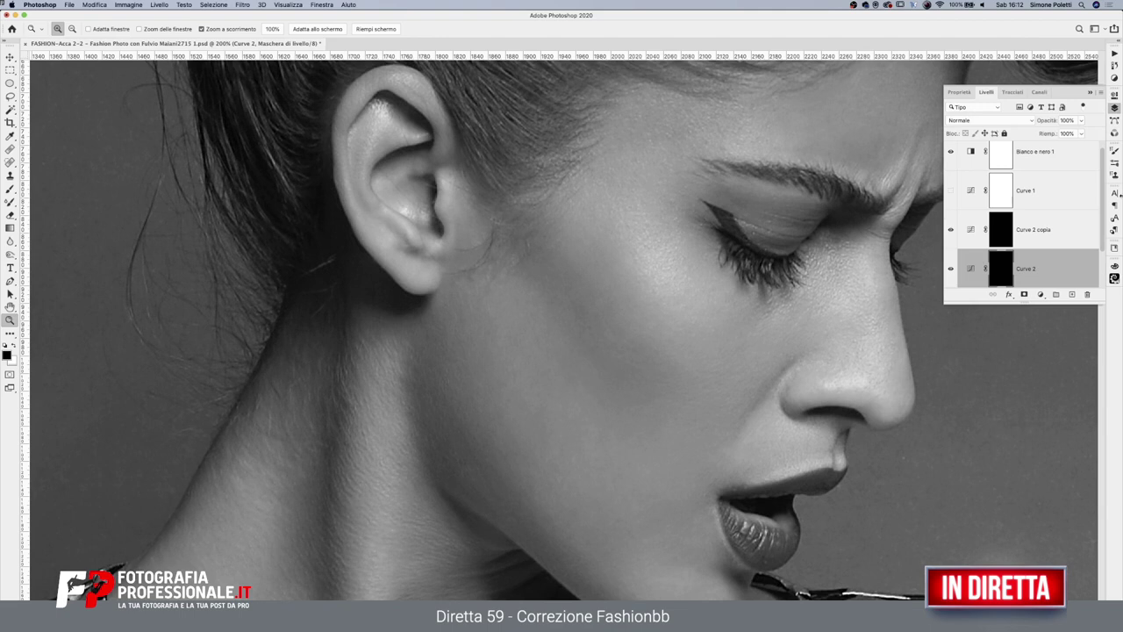
Switch to the Brush tool, shrink it to about 14 px, and make white the painting colour
{"action": "left_click", "coordinate": [10, 188]}
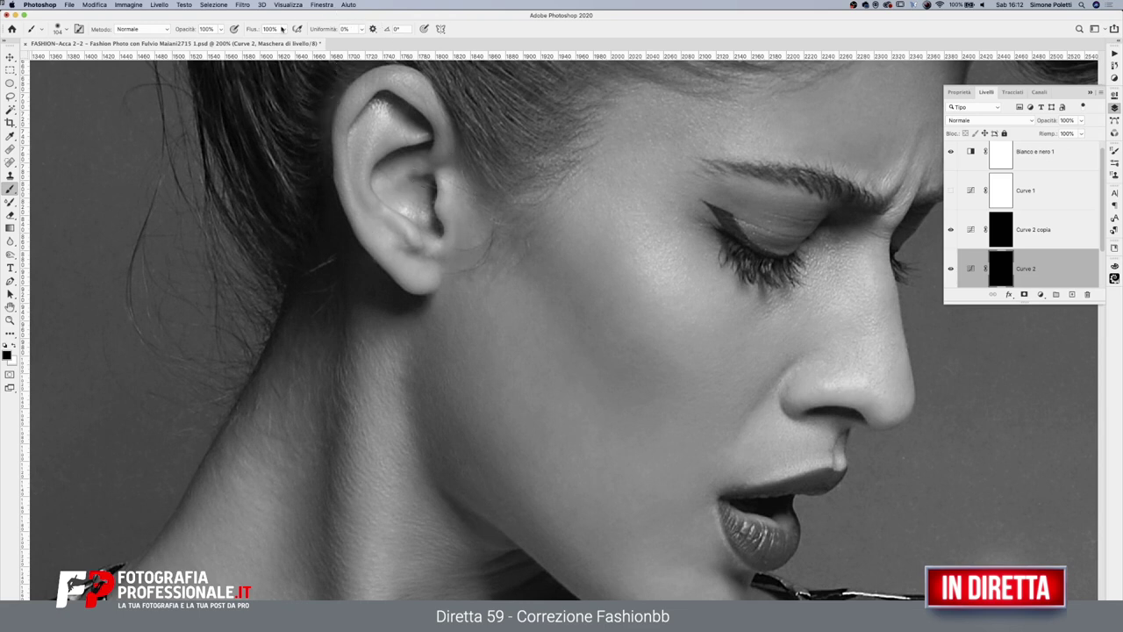
{"action": "left_click", "coordinate": [283, 29]}
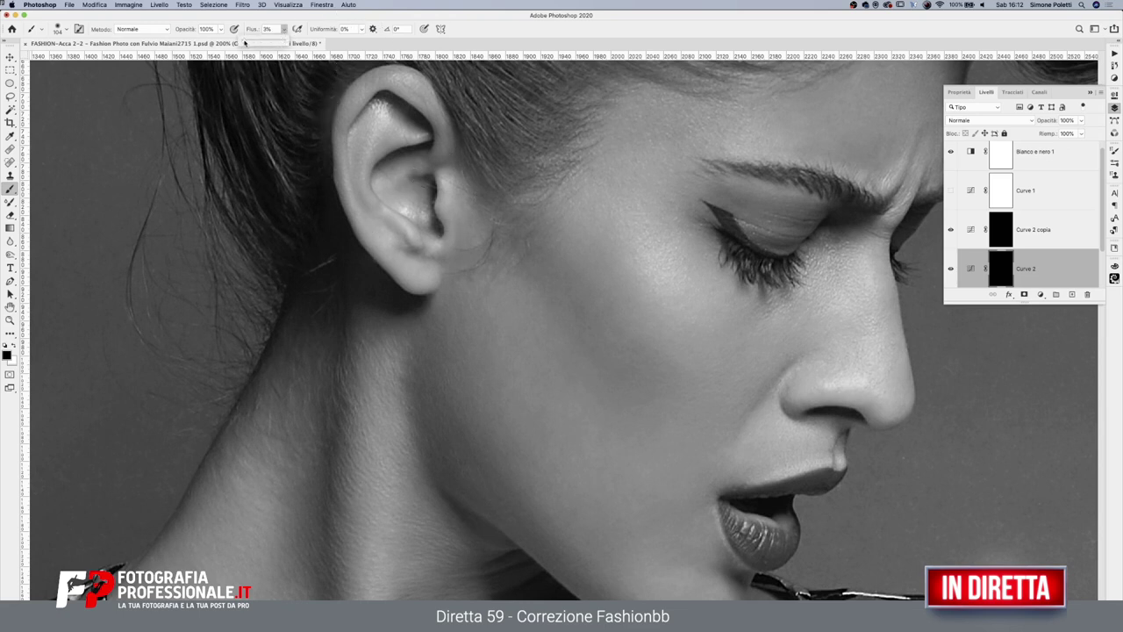
{"action": "left_click", "coordinate": [267, 29]}
{"action": "type", "text": "2"}
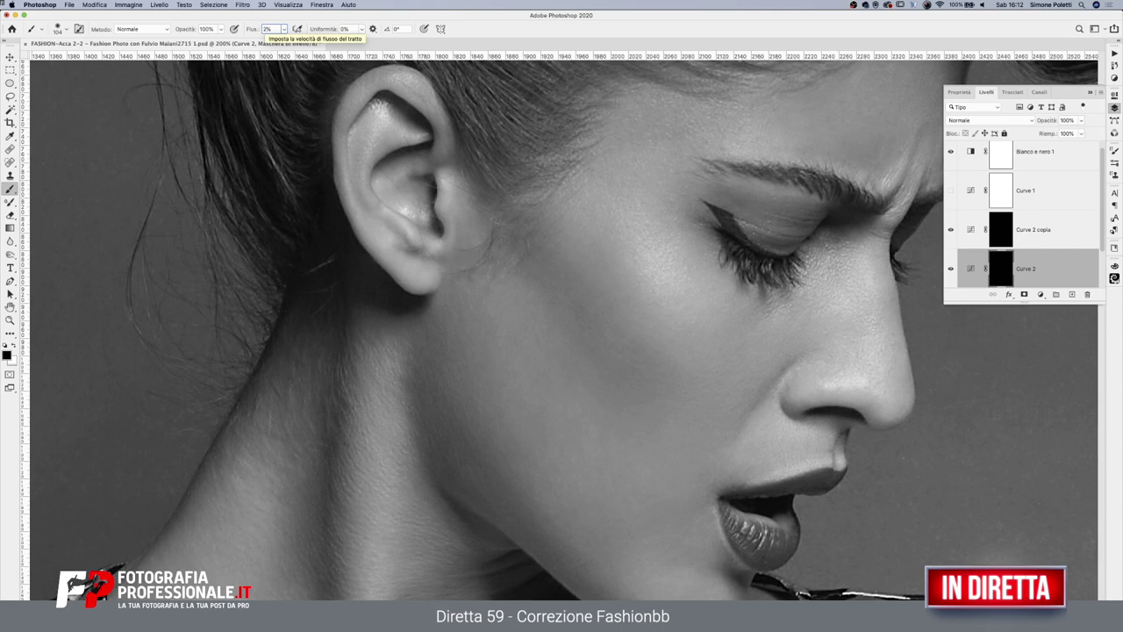
{"action": "left_click_drag", "start_coordinate": [629, 264], "coordinate": [589, 276]}
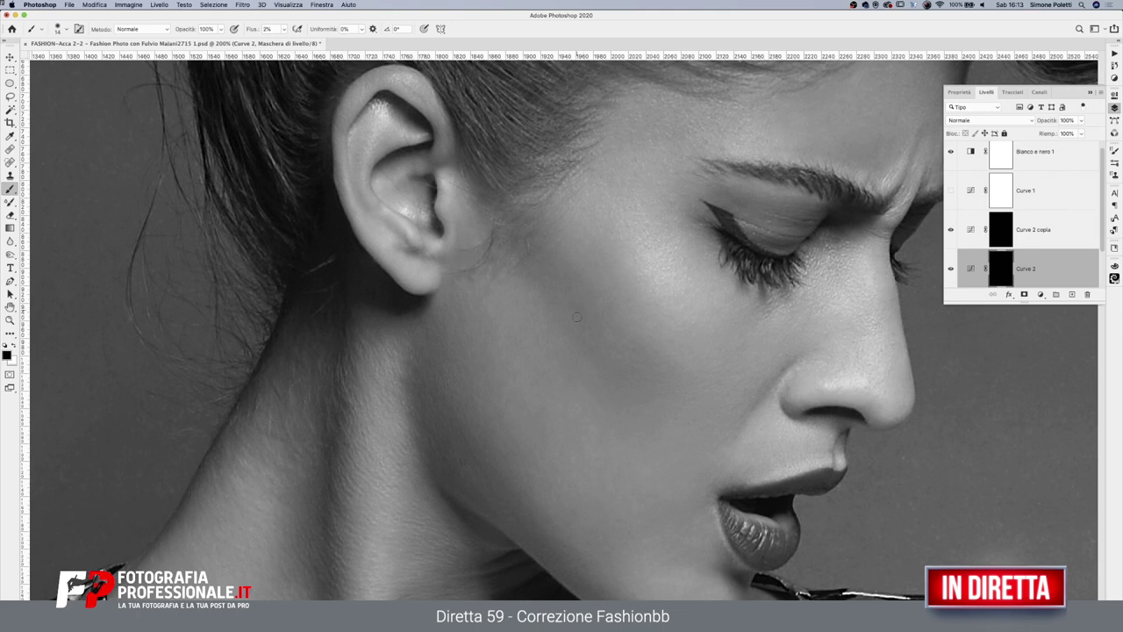
{"action": "key", "text": "ctrl+z"}
{"action": "key", "text": "x"}
Set the brush flow to 2% and select the Curve 2 copia layer
{"action": "left_click", "coordinate": [265, 29]}
{"action": "type", "text": "2"}
{"action": "key", "text": "Return"}
{"action": "key", "text": "Return"}
{"action": "left_click", "coordinate": [1004, 230]}
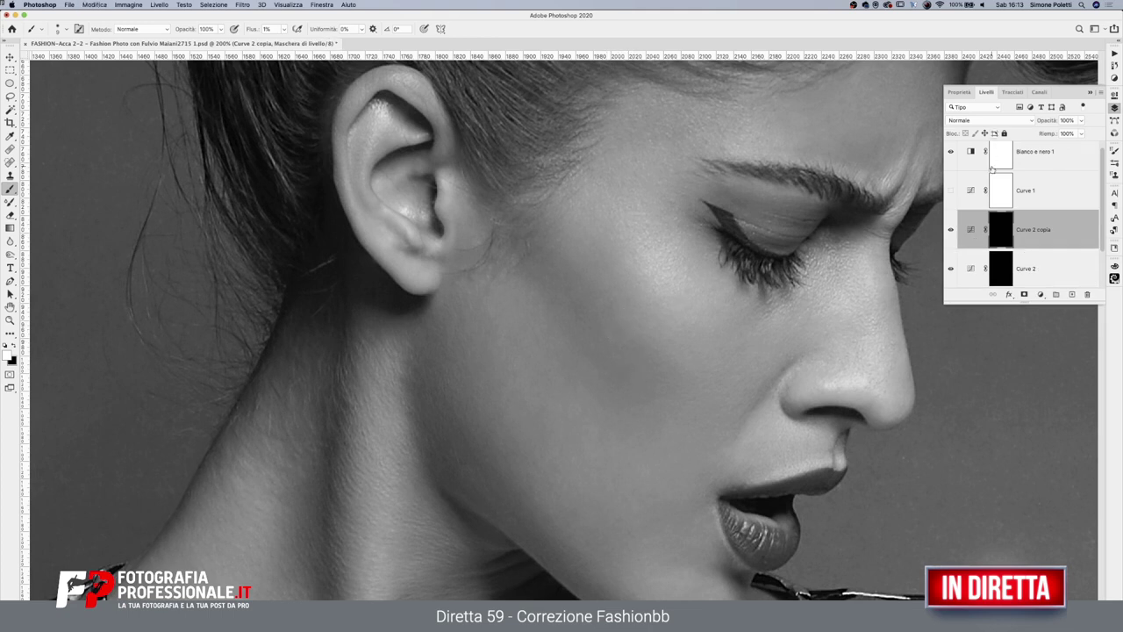
Bend the Curve 2 copia curve point down to about output 78 for darkening
{"action": "double_click", "coordinate": [1005, 226]}
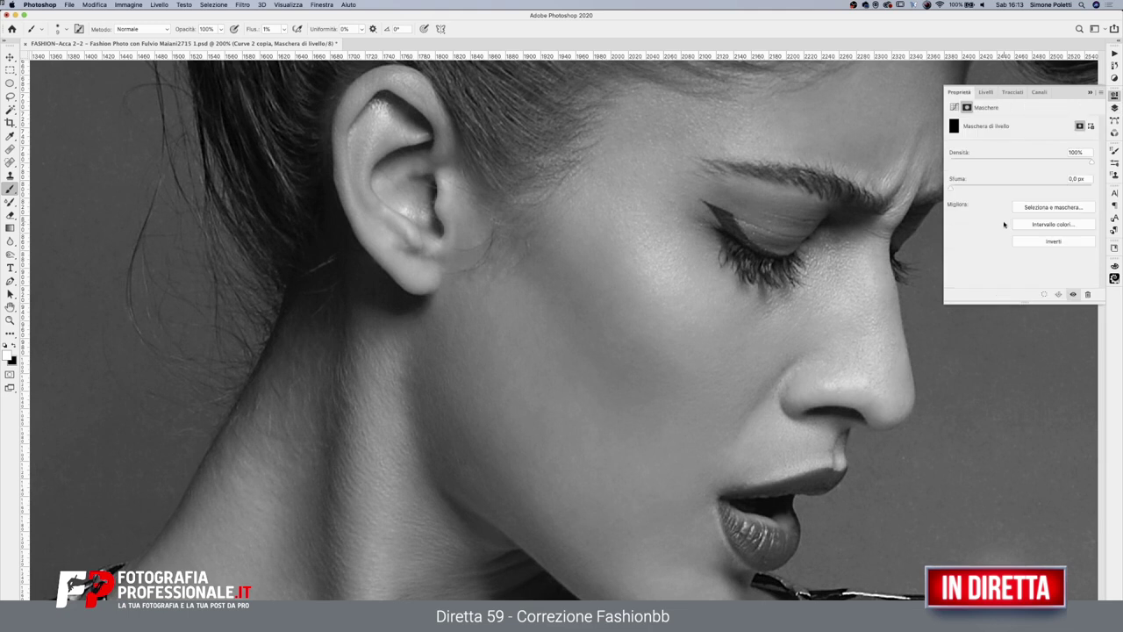
{"action": "left_click", "coordinate": [1120, 98]}
{"action": "double_click", "coordinate": [971, 231]}
{"action": "left_click_drag", "start_coordinate": [1032, 180], "coordinate": [1032, 229]}
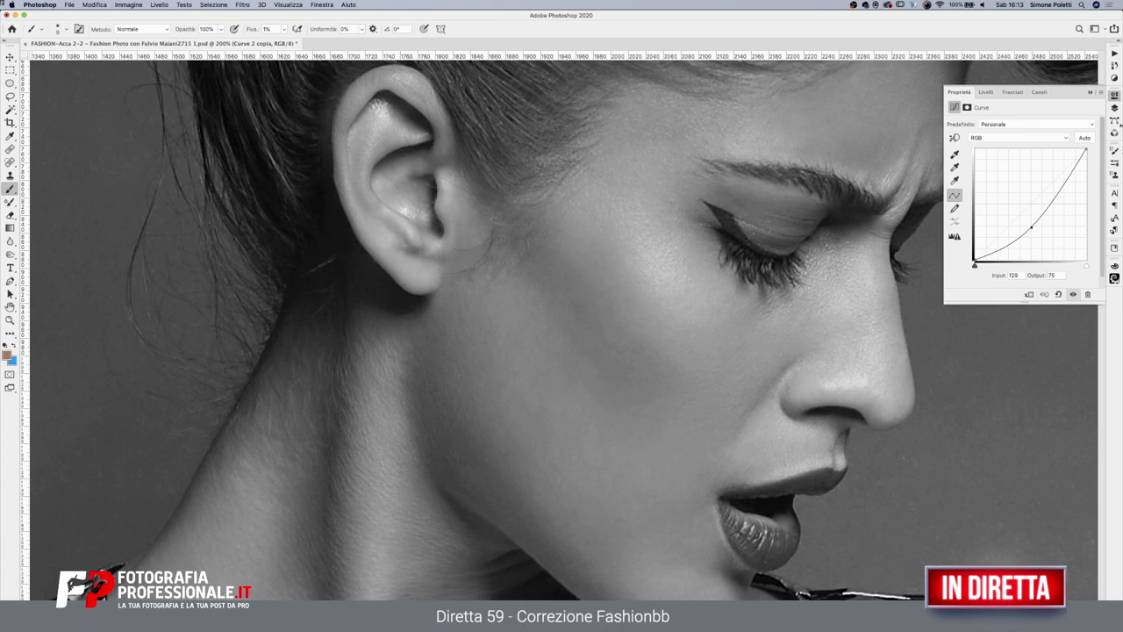
{"action": "left_click", "coordinate": [1115, 107]}
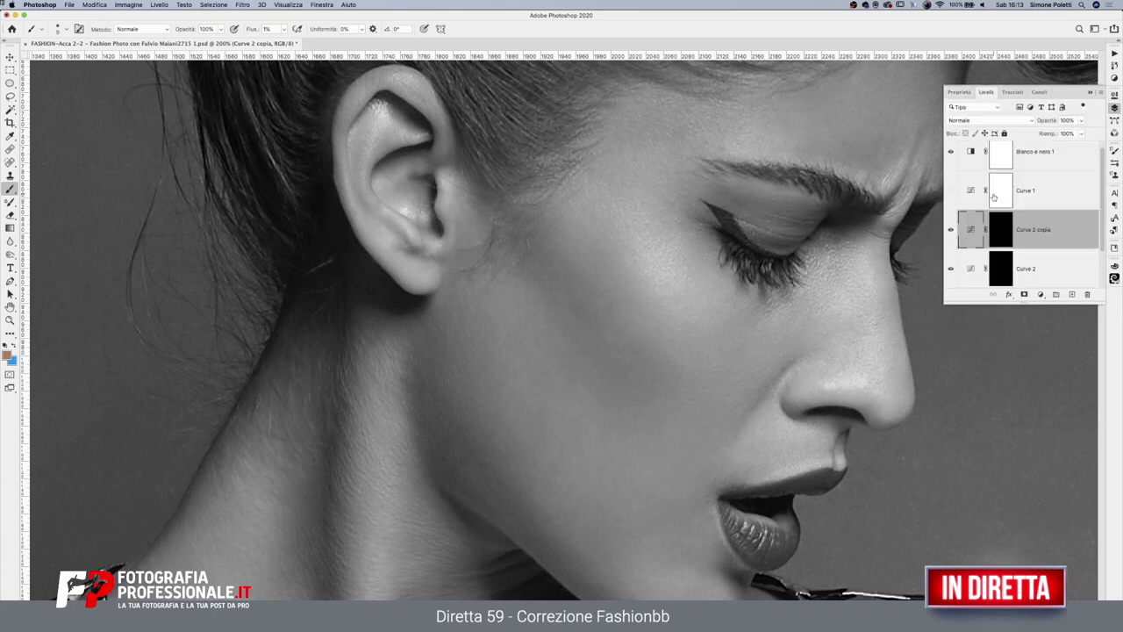
{"action": "left_click_drag", "start_coordinate": [995, 233], "coordinate": [998, 237]}
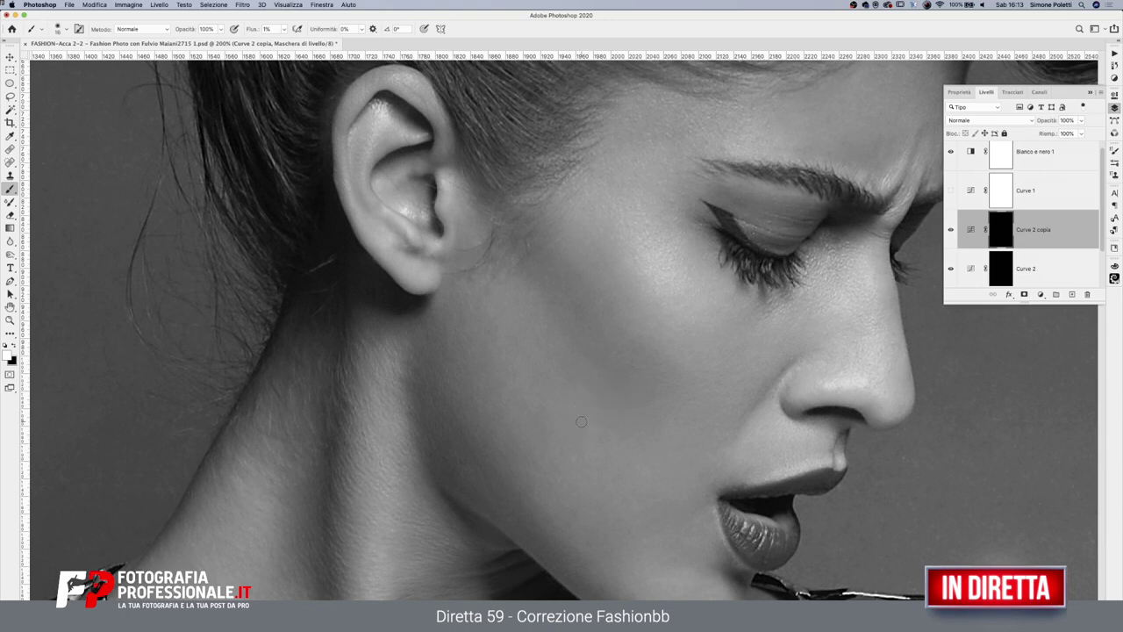
Select the Curve 2 mask, shrink the brush, and shift the view toward the jaw
{"action": "left_click", "coordinate": [995, 269]}
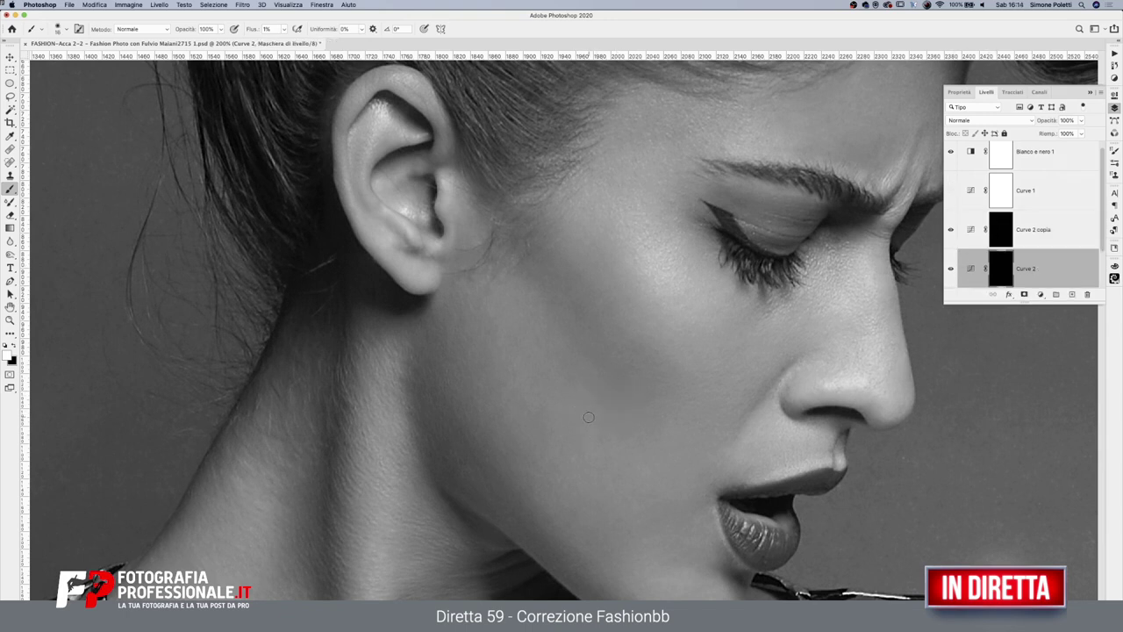
{"action": "mouse_move", "coordinate": [590, 415]}
{"action": "left_mouse_down"}
{"action": "mouse_move", "coordinate": [581, 409]}
{"action": "mouse_move", "coordinate": [593, 429]}
{"action": "left_mouse_up"}
{"action": "left_click_drag", "start_coordinate": [767, 396], "coordinate": [695, 346]}
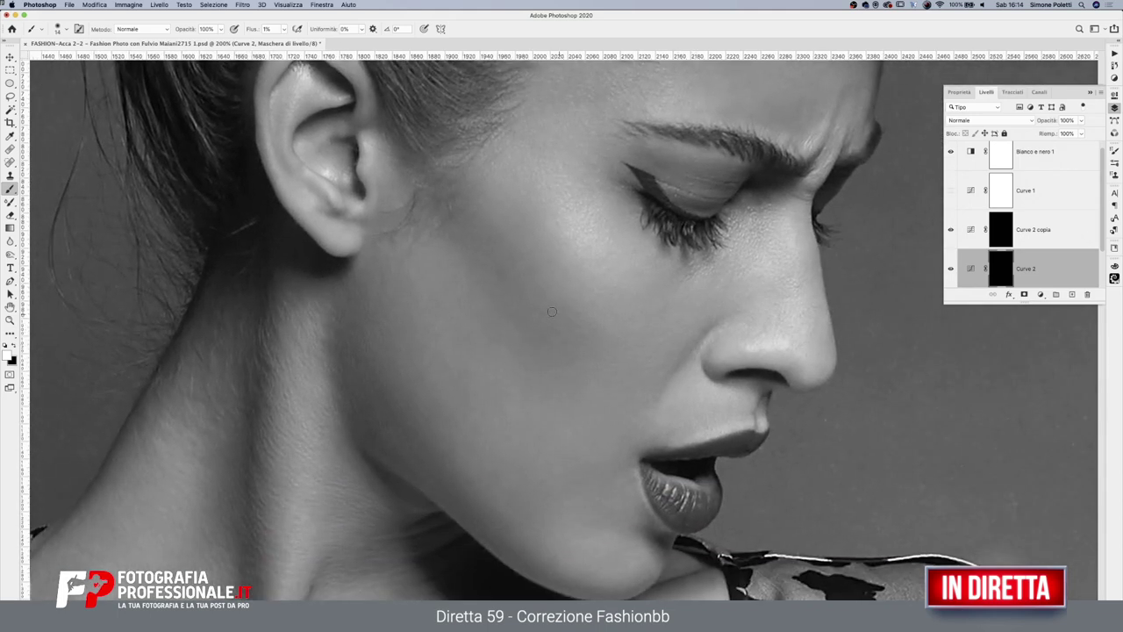
{"action": "scroll", "coordinate": [614, 412], "scroll_direction": "down", "scroll_amount": 3}
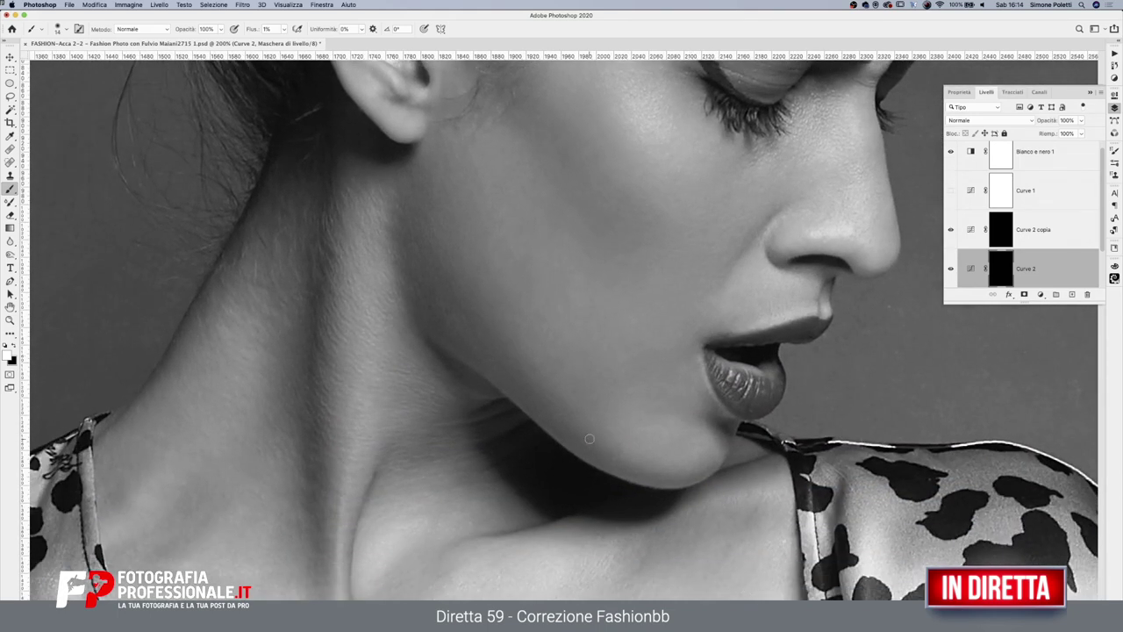
{"action": "scroll", "coordinate": [631, 369], "scroll_direction": "down", "scroll_amount": 3}
{"action": "scroll", "coordinate": [790, 289], "scroll_direction": "left", "scroll_amount": 5}
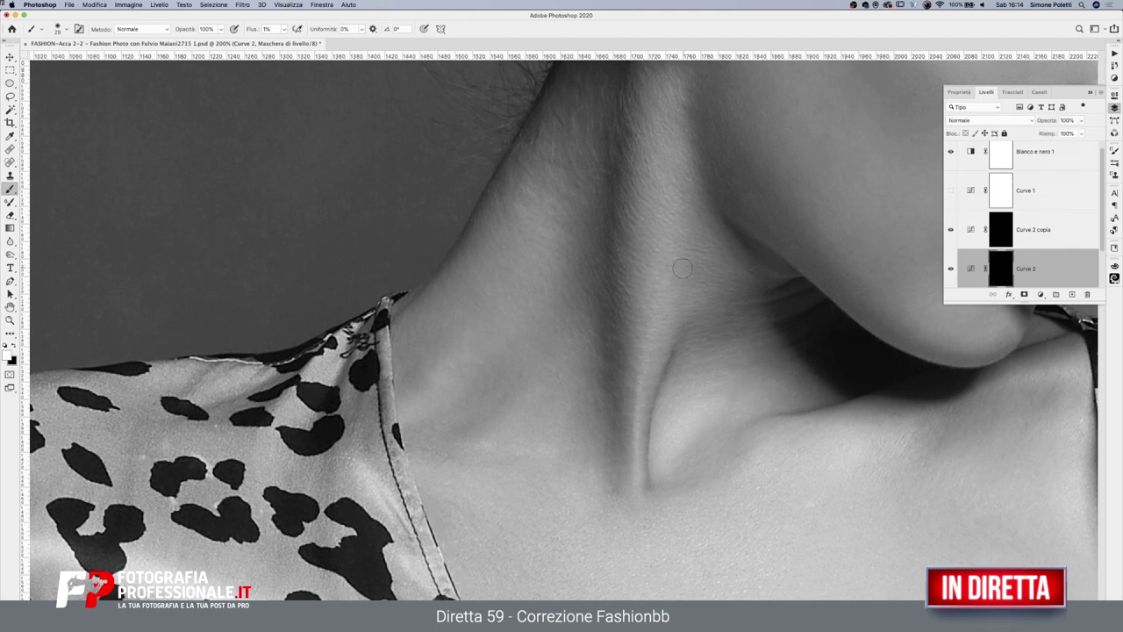
{"action": "left_click", "coordinate": [699, 236], "text": "ctrl+alt"}
{"action": "left_click_drag", "start_coordinate": [699, 236], "coordinate": [685, 101]}
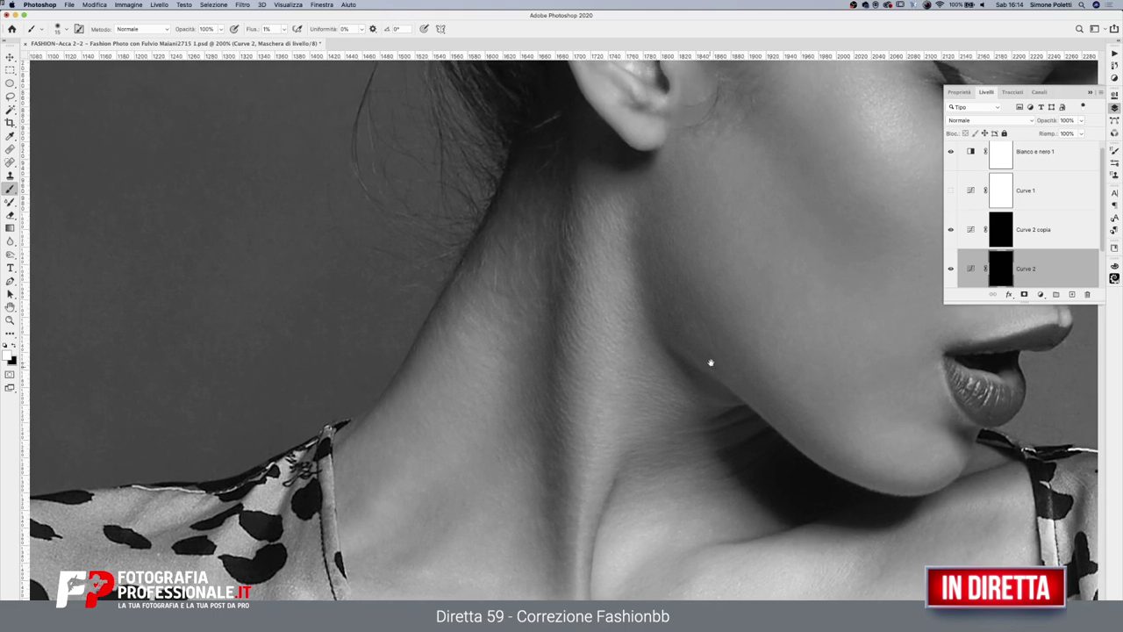
{"action": "scroll", "coordinate": [764, 239], "scroll_direction": "up", "scroll_amount": 3}
{"action": "left_click", "coordinate": [753, 320], "text": "ctrl+alt"}
{"action": "left_click_drag", "start_coordinate": [768, 312], "coordinate": [760, 341]}
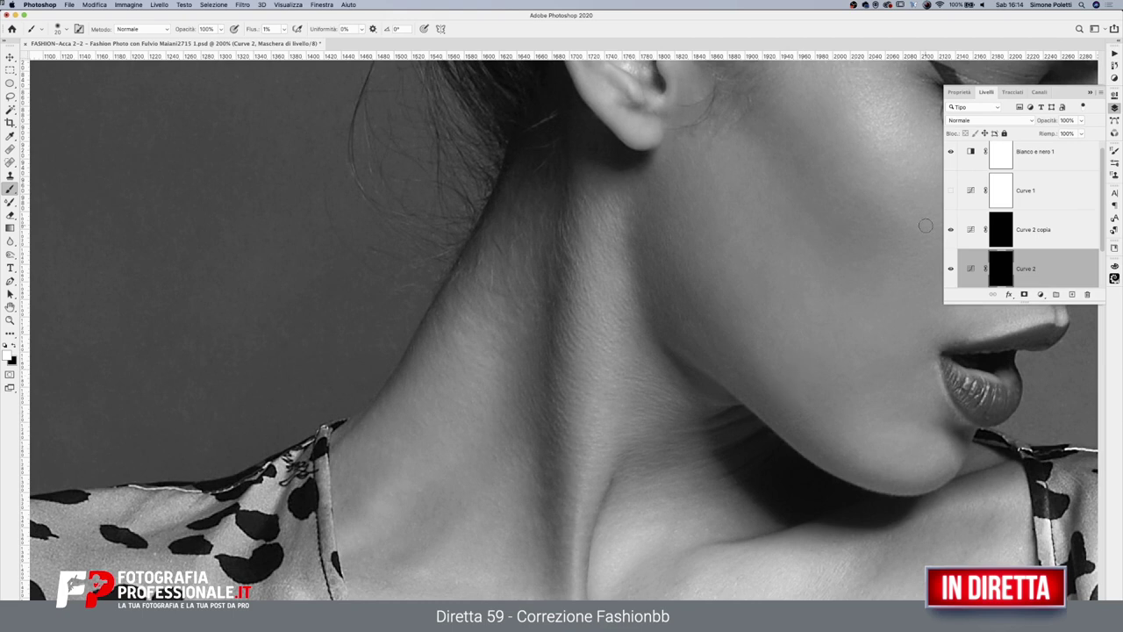
{"action": "left_click", "coordinate": [1036, 230]}
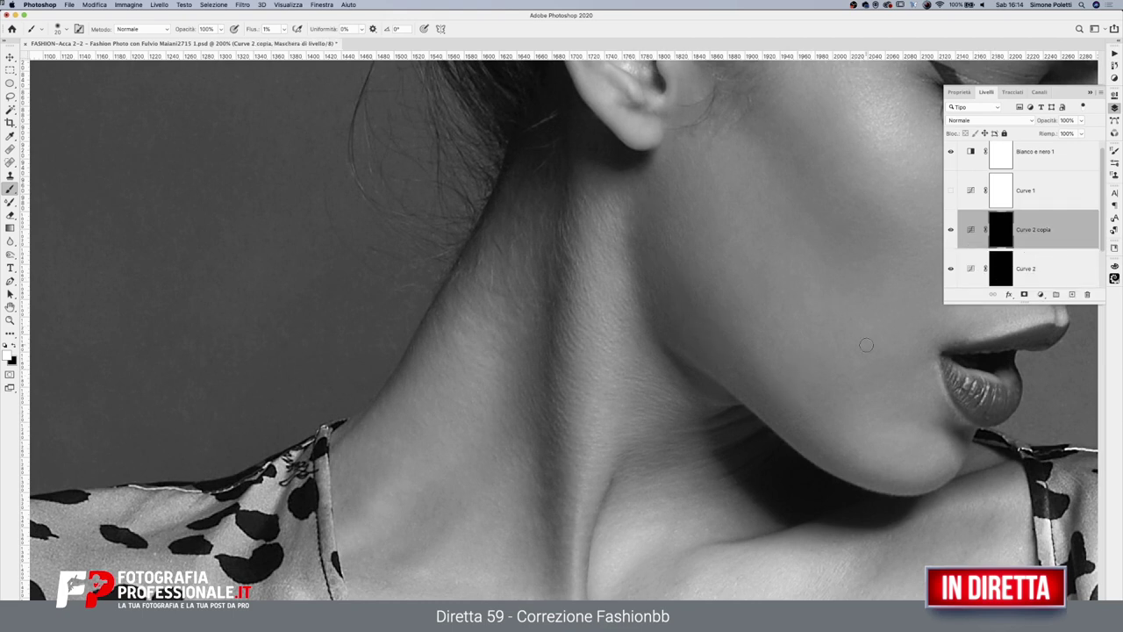
{"action": "mouse_move", "coordinate": [894, 370]}
{"action": "left_mouse_down"}
{"action": "mouse_move", "coordinate": [752, 430]}
{"action": "mouse_move", "coordinate": [589, 439]}
{"action": "left_mouse_up"}
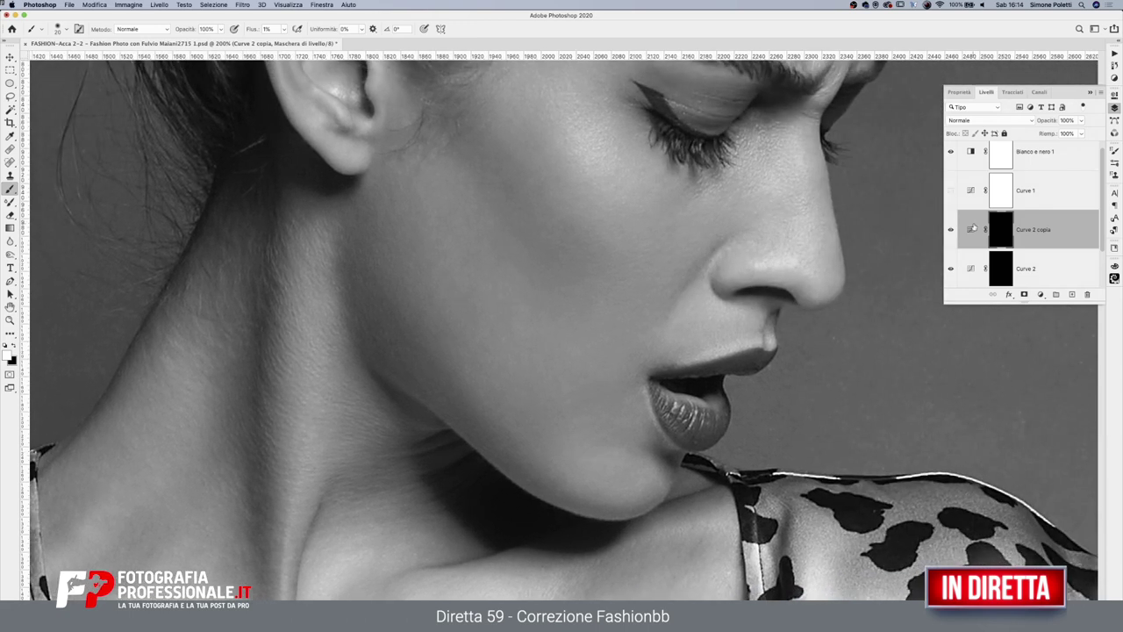
{"action": "left_click", "coordinate": [995, 265]}
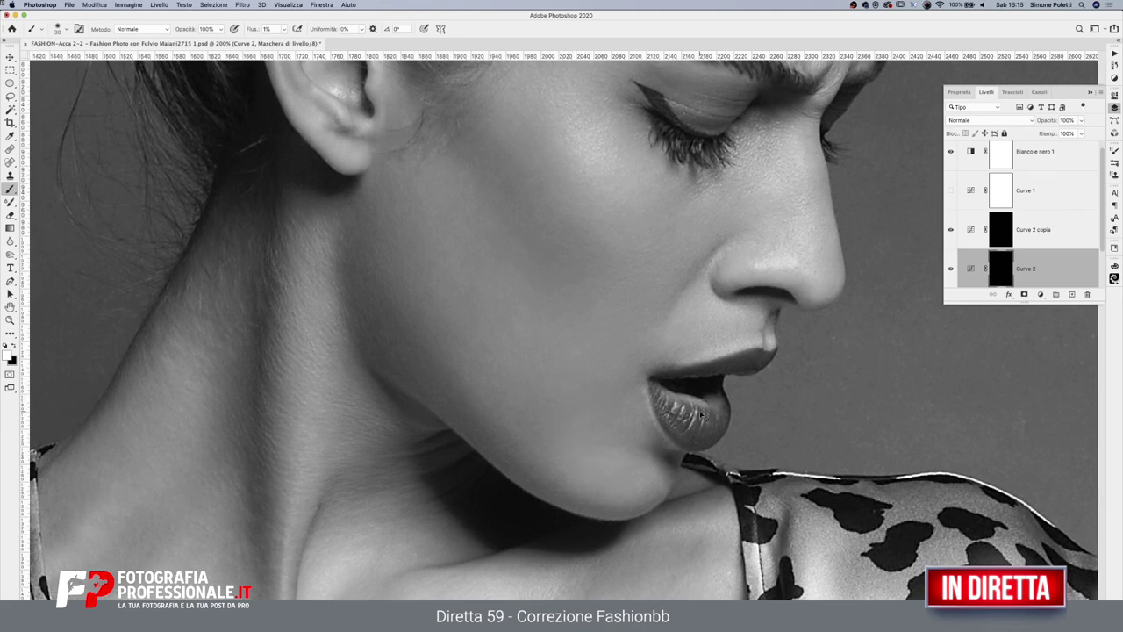
{"action": "left_click_drag", "start_coordinate": [581, 387], "coordinate": [569, 386]}
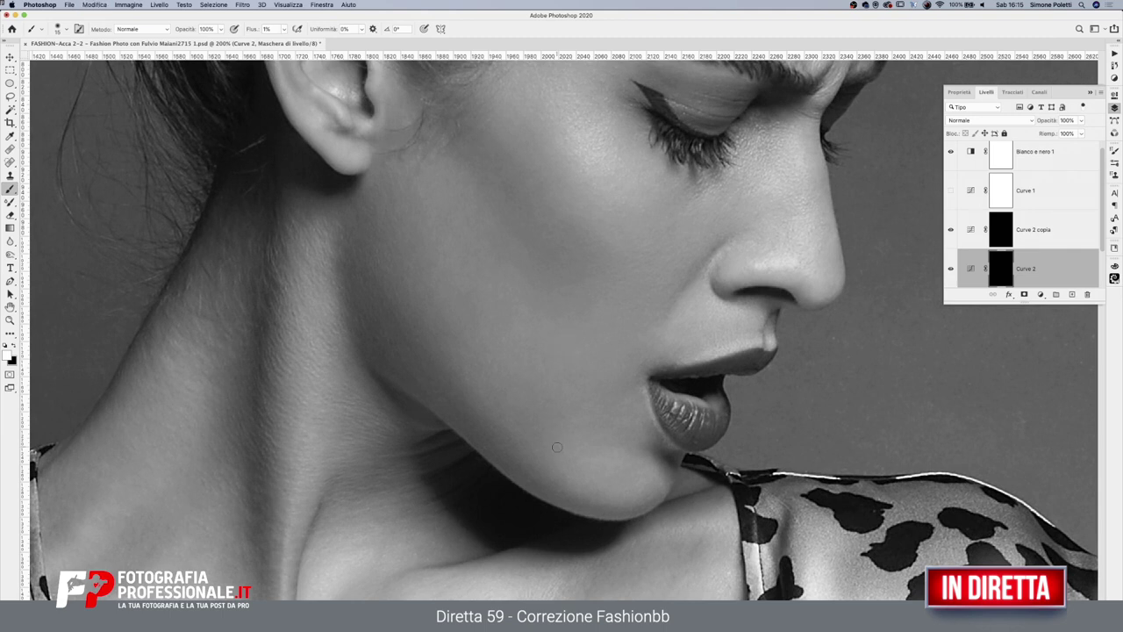
Paint soft 1%-flow shading over the neck on the Curve 2 copia and Curve 2 masks, enlarging the brush
{"action": "scroll", "coordinate": [589, 334], "scroll_direction": "left", "scroll_amount": 5}
{"action": "scroll", "coordinate": [538, 421], "scroll_direction": "down", "scroll_amount": 5}
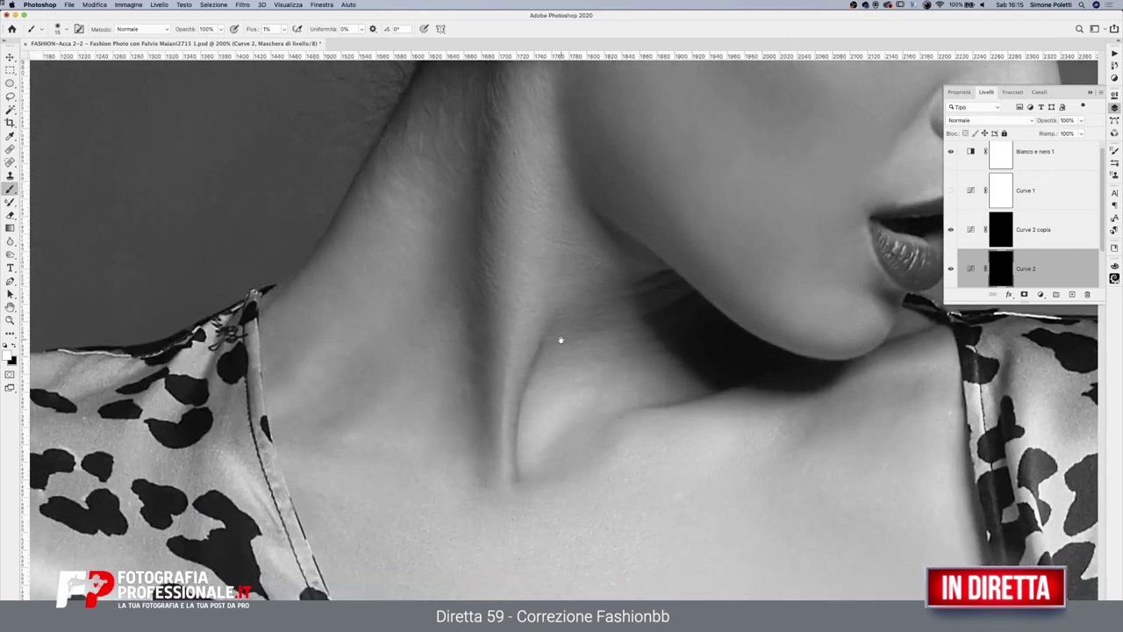
{"action": "left_click", "coordinate": [1004, 227]}
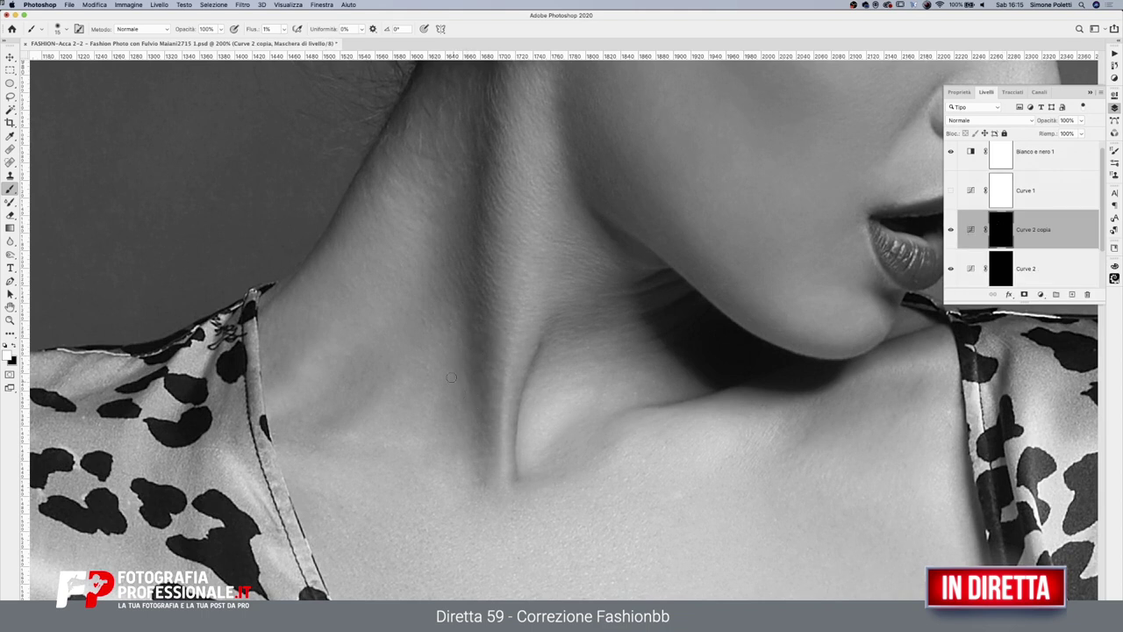
{"action": "left_click_drag", "start_coordinate": [442, 418], "coordinate": [449, 418]}
{"action": "left_click", "coordinate": [996, 268]}
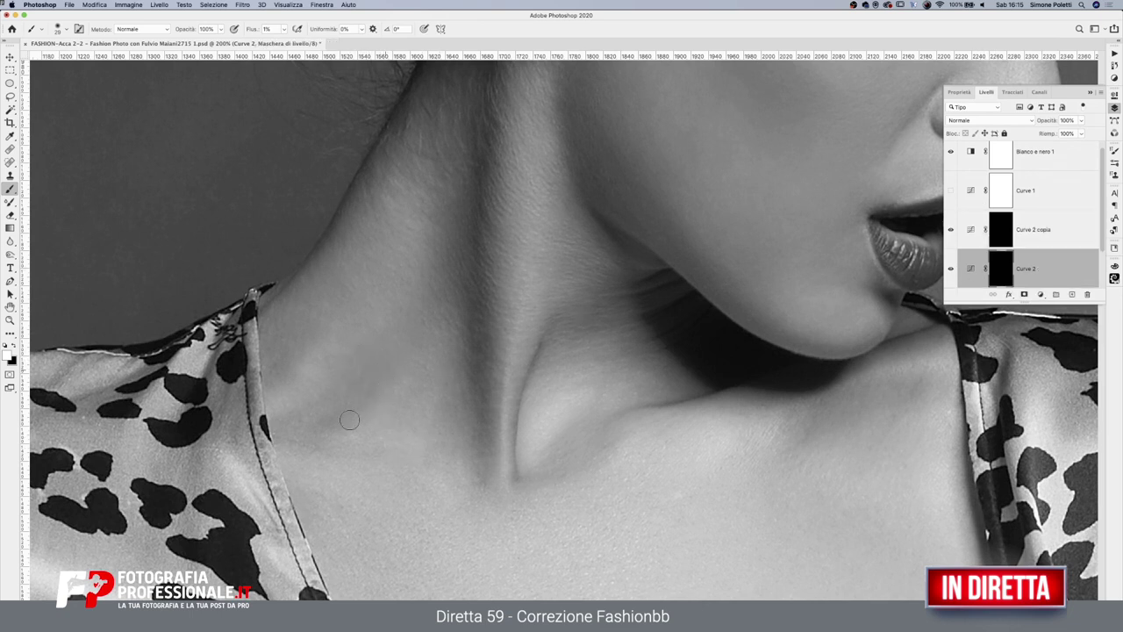
{"action": "scroll", "coordinate": [712, 453], "scroll_direction": "down", "scroll_amount": 5}
{"action": "scroll", "coordinate": [712, 453], "scroll_direction": "right", "scroll_amount": 3}
{"action": "left_click_drag", "start_coordinate": [669, 383], "coordinate": [672, 380]}
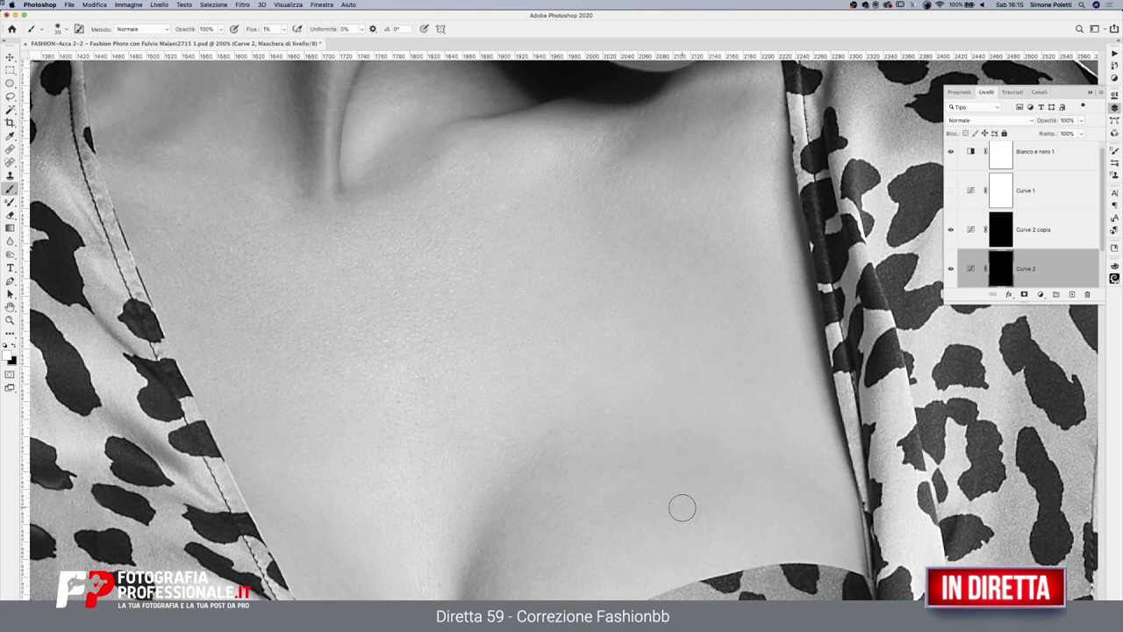
Zoom out to 66.7% to see the whole bust
{"action": "scroll", "coordinate": [683, 507], "scroll_direction": "down", "scroll_amount": 6}
{"action": "scroll", "coordinate": [683, 507], "scroll_direction": "left", "scroll_amount": 5}
{"action": "key", "text": "z"}
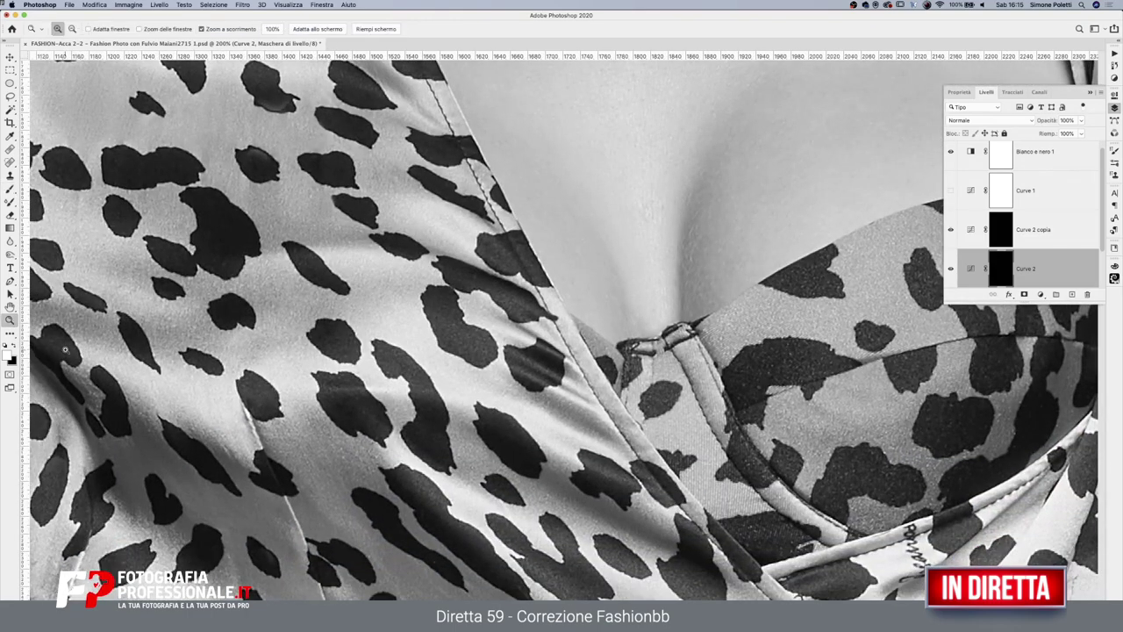
{"action": "key", "text": "ctrl+minus"}
{"action": "key", "text": "ctrl+minus"}
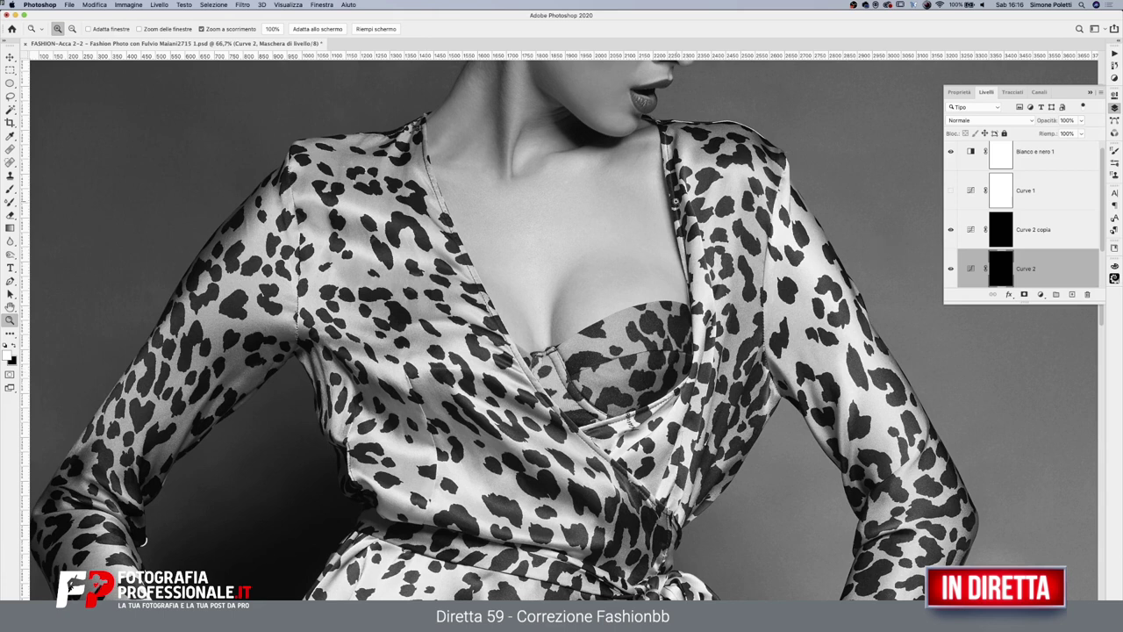
Zoom to 100% on the neck and chest and paint both curve masks, enlarging the brush
{"action": "left_click", "coordinate": [454, 132]}
{"action": "scroll", "coordinate": [625, 434], "scroll_direction": "up", "scroll_amount": 3}
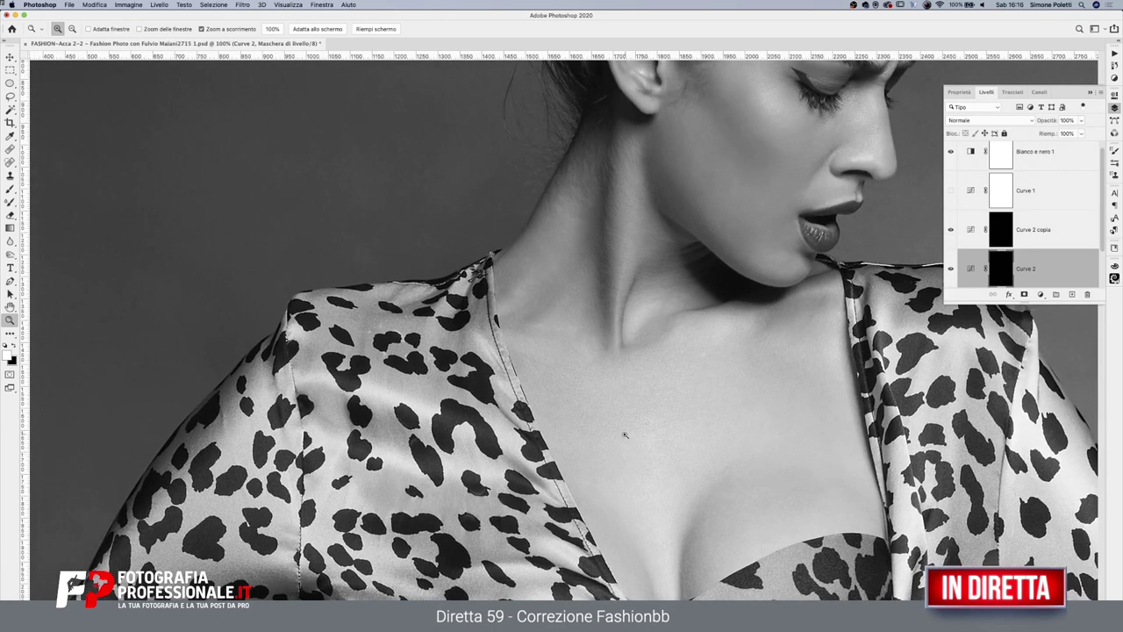
{"action": "left_click", "coordinate": [14, 188]}
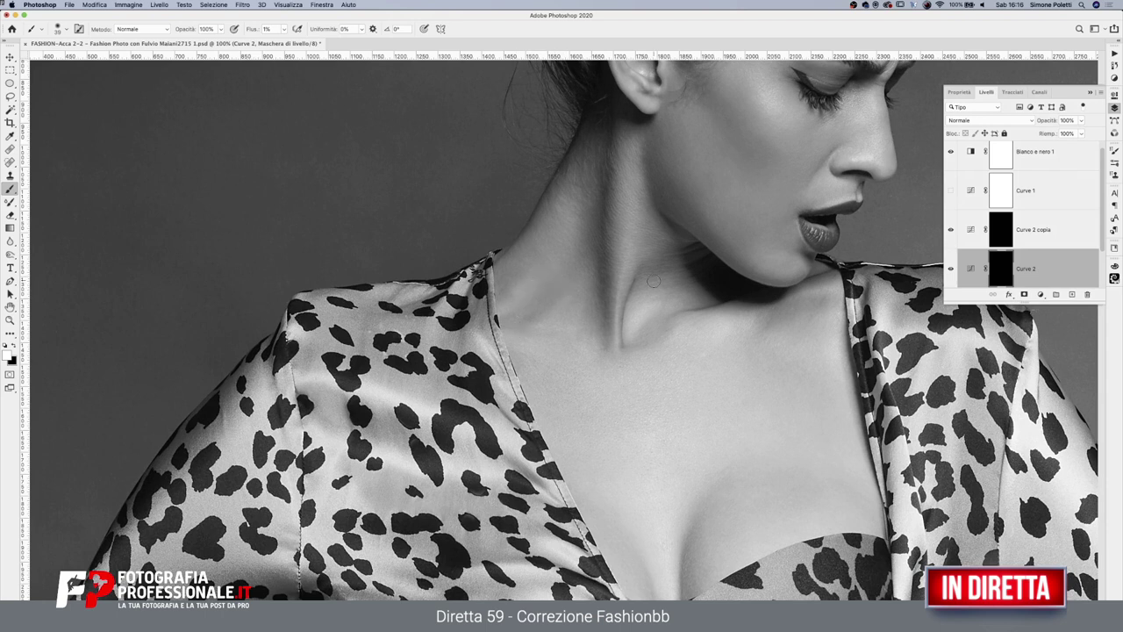
{"action": "left_click", "coordinate": [1003, 236]}
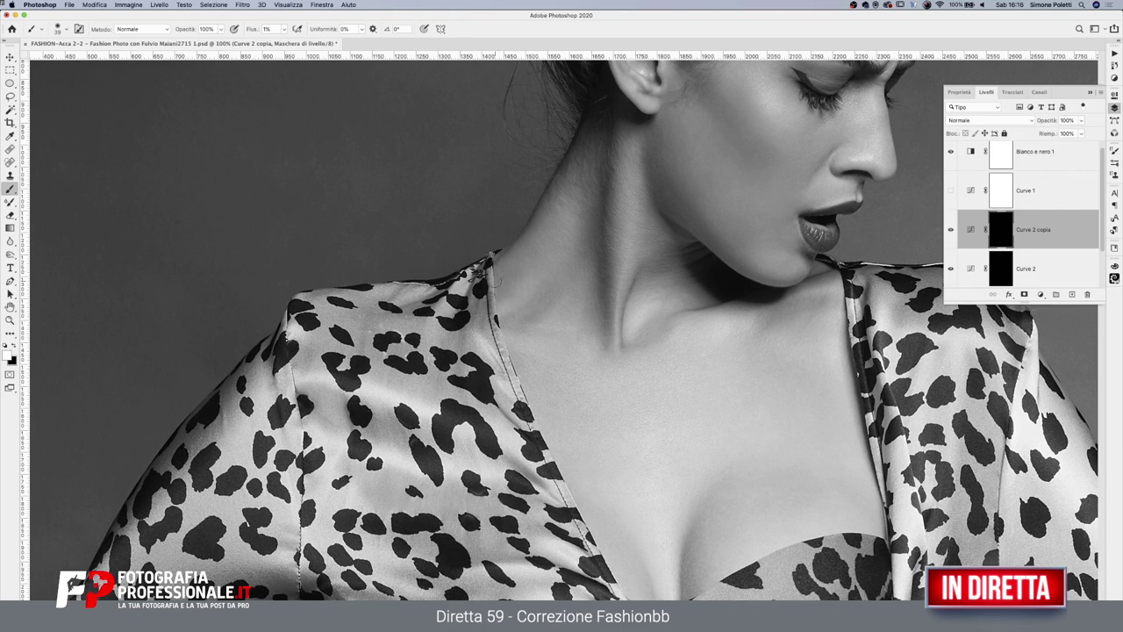
{"action": "left_click", "coordinate": [970, 272]}
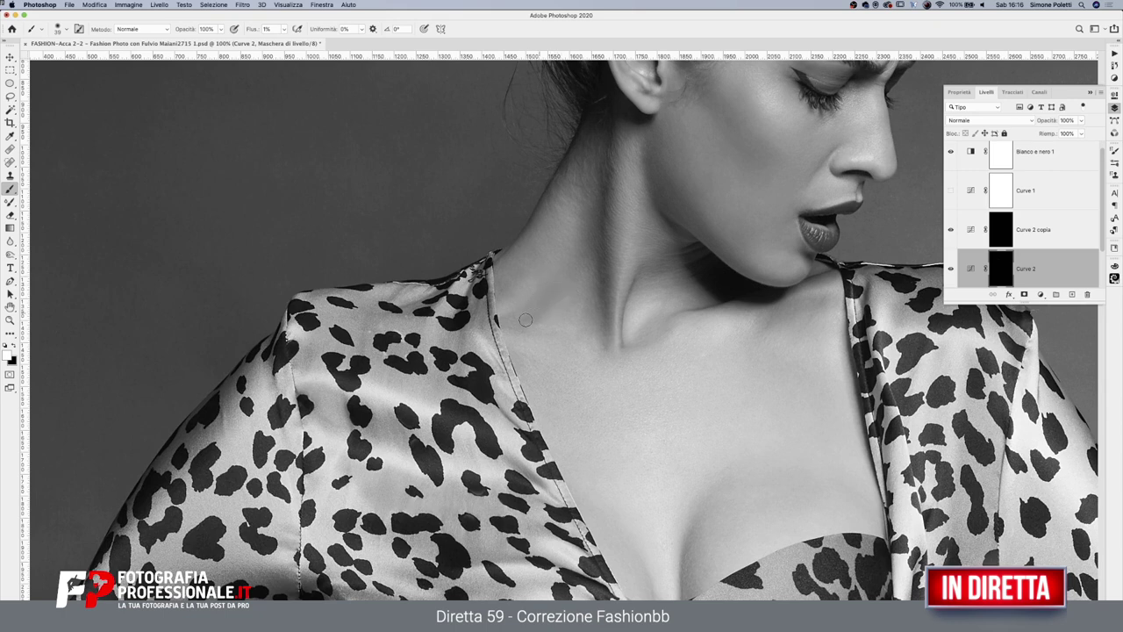
{"action": "scroll", "coordinate": [685, 217], "scroll_direction": "down", "scroll_amount": 5}
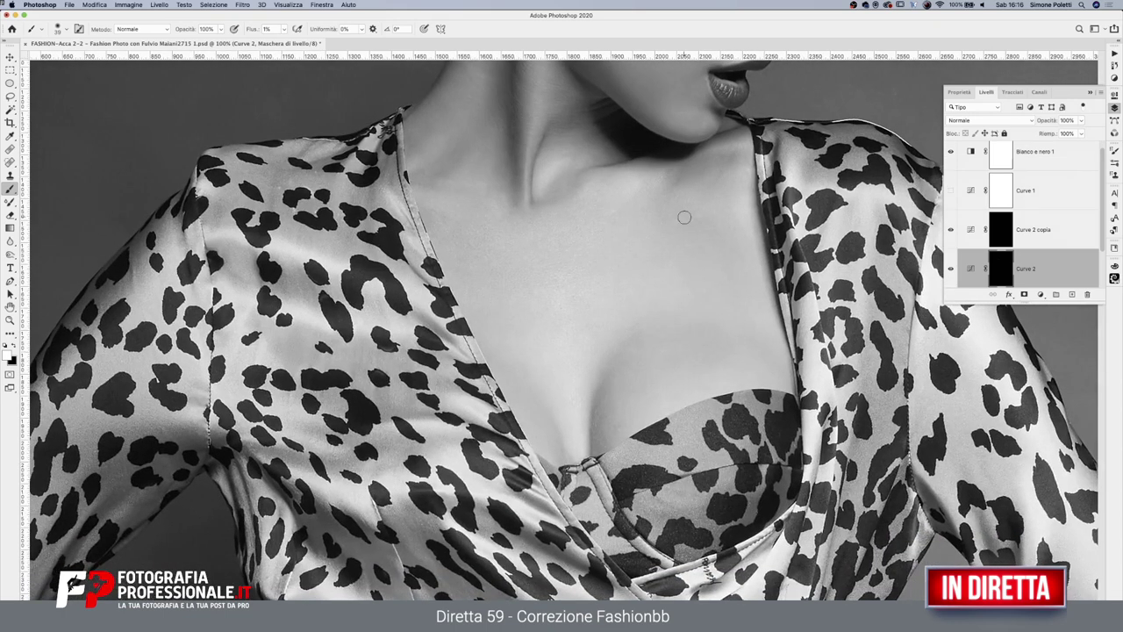
{"action": "left_click_drag", "start_coordinate": [709, 243], "coordinate": [718, 243]}
Paint the neckline on Curve 2 copia with a 20 px brush, then the wrist on Curve 2
{"action": "left_click", "coordinate": [988, 229]}
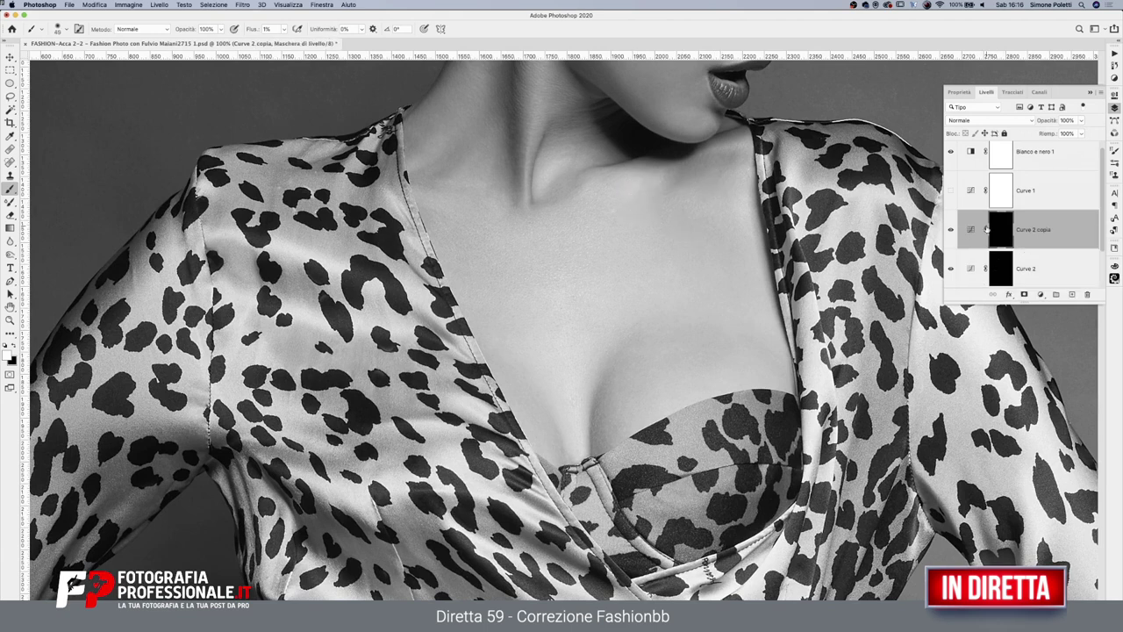
{"action": "left_click_drag", "start_coordinate": [598, 210], "coordinate": [614, 213]}
{"action": "scroll", "coordinate": [675, 448], "scroll_direction": "down", "scroll_amount": 10}
{"action": "scroll", "coordinate": [675, 448], "scroll_direction": "left", "scroll_amount": 5}
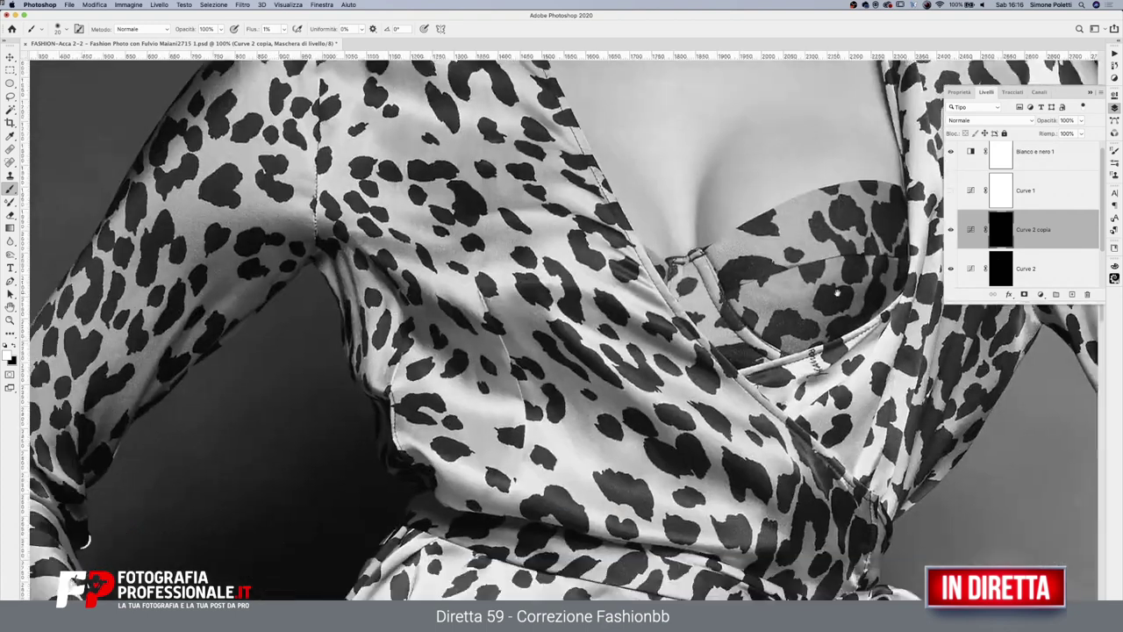
{"action": "scroll", "coordinate": [605, 306], "scroll_direction": "right", "scroll_amount": 3}
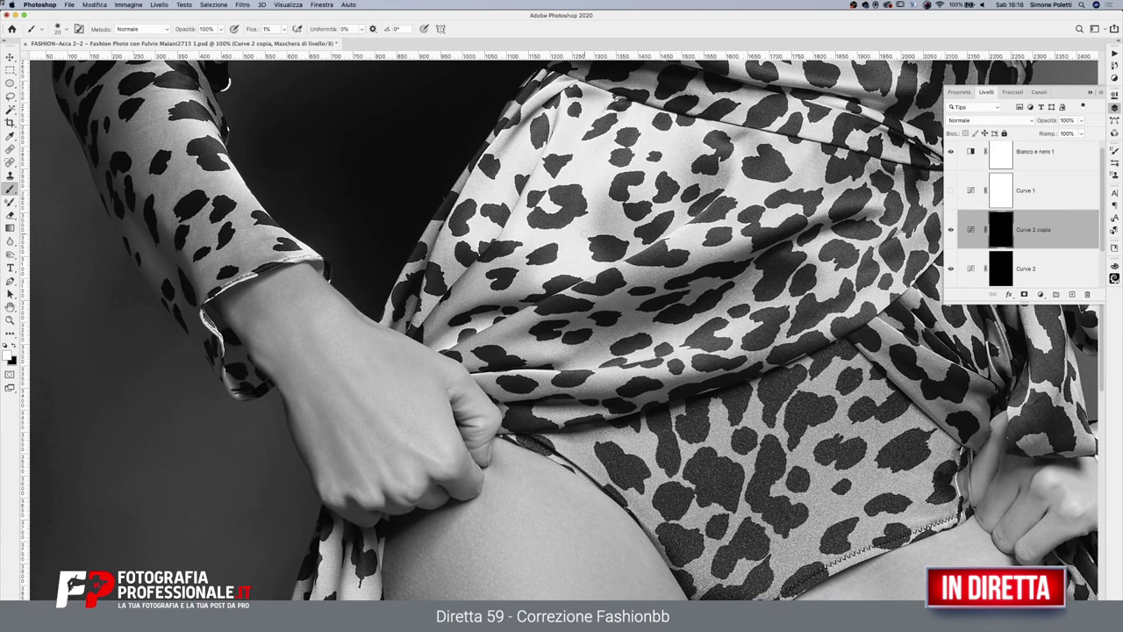
{"action": "left_click", "coordinate": [997, 271]}
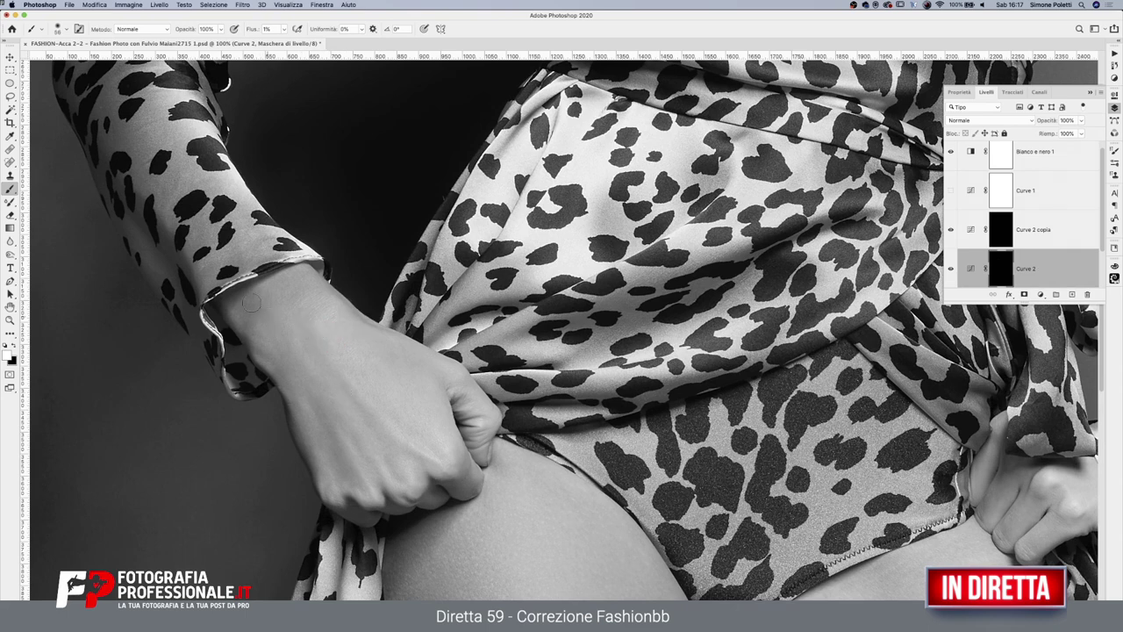
{"action": "key", "text": "bracketright"}
{"action": "key", "text": "bracketright"}
{"action": "key", "text": "bracketright"}
Compare Curve 2 on and off, then paint faint knee strokes and shrink the brush to about 53
{"action": "left_click", "coordinate": [951, 272]}
{"action": "scroll", "coordinate": [332, 402], "scroll_direction": "down", "scroll_amount": 10}
{"action": "scroll", "coordinate": [639, 188], "scroll_direction": "down", "scroll_amount": 3}
{"action": "scroll", "coordinate": [672, 280], "scroll_direction": "down", "scroll_amount": 5}
{"action": "scroll", "coordinate": [672, 281], "scroll_direction": "down", "scroll_amount": 5}
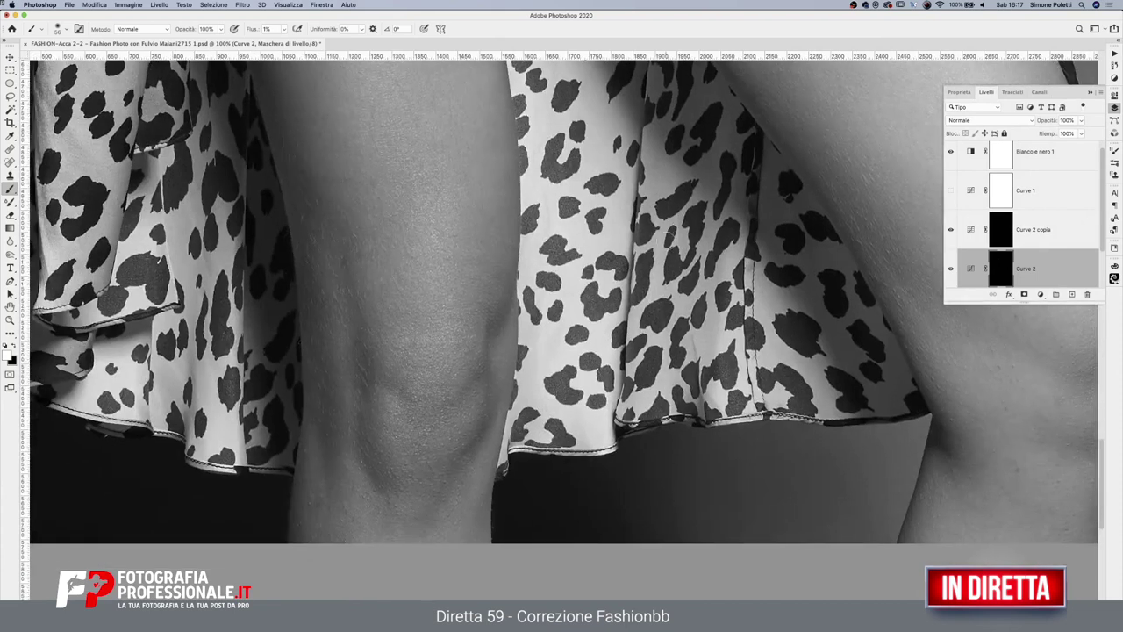
{"action": "left_click", "coordinate": [491, 333]}
{"action": "left_click", "coordinate": [498, 283]}
{"action": "left_click_drag", "start_coordinate": [344, 180], "coordinate": [351, 168]}
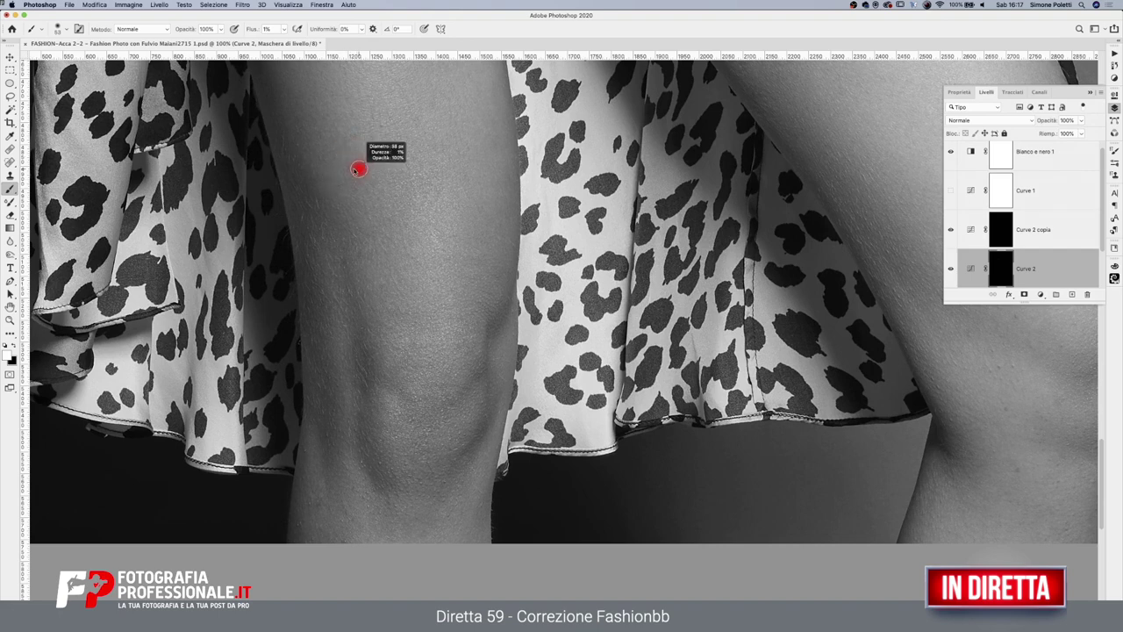
Recheck Curve 2 before and after, paint the thigh with a 122 px brush, and zoom out to 50%
{"action": "scroll", "coordinate": [651, 325], "scroll_direction": "right", "scroll_amount": 3}
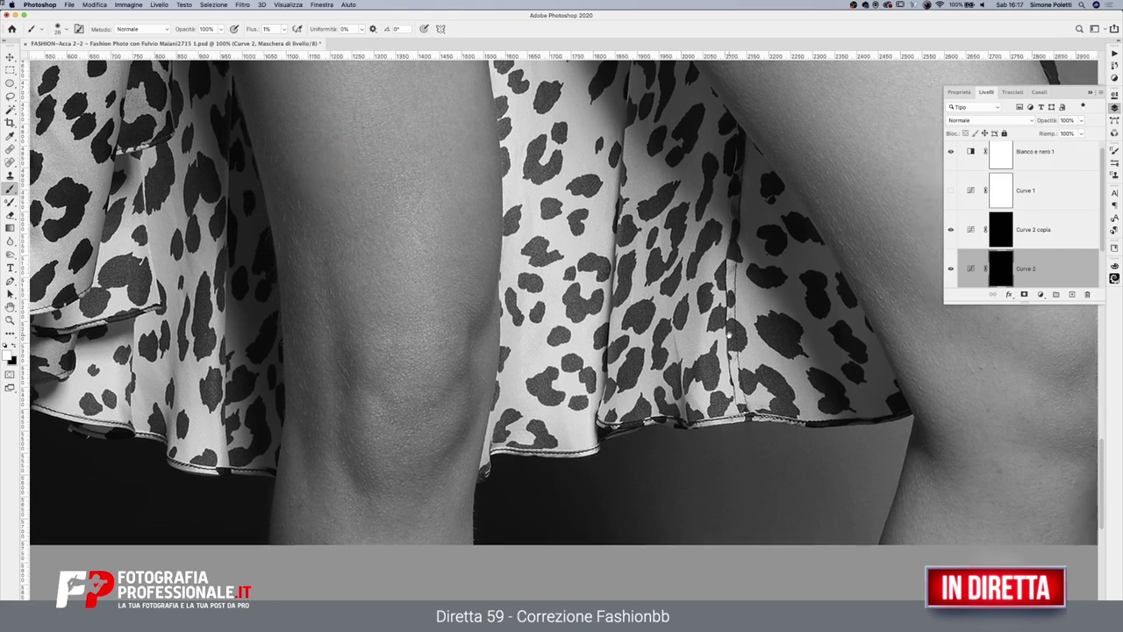
{"action": "left_click", "coordinate": [949, 268]}
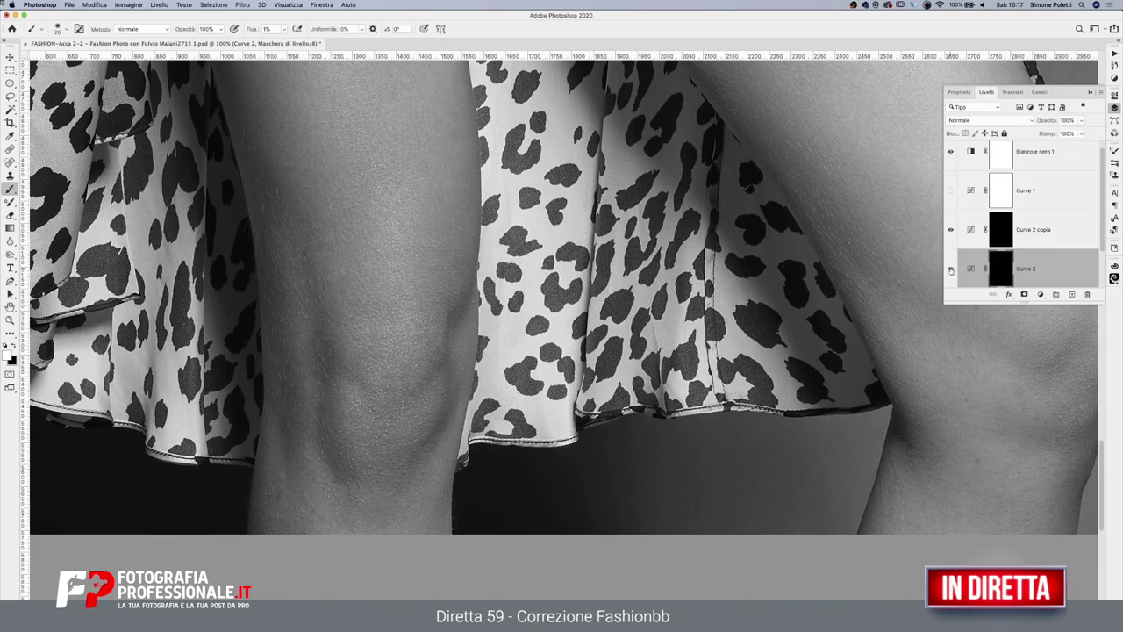
{"action": "scroll", "coordinate": [859, 350], "scroll_direction": "right", "scroll_amount": 10}
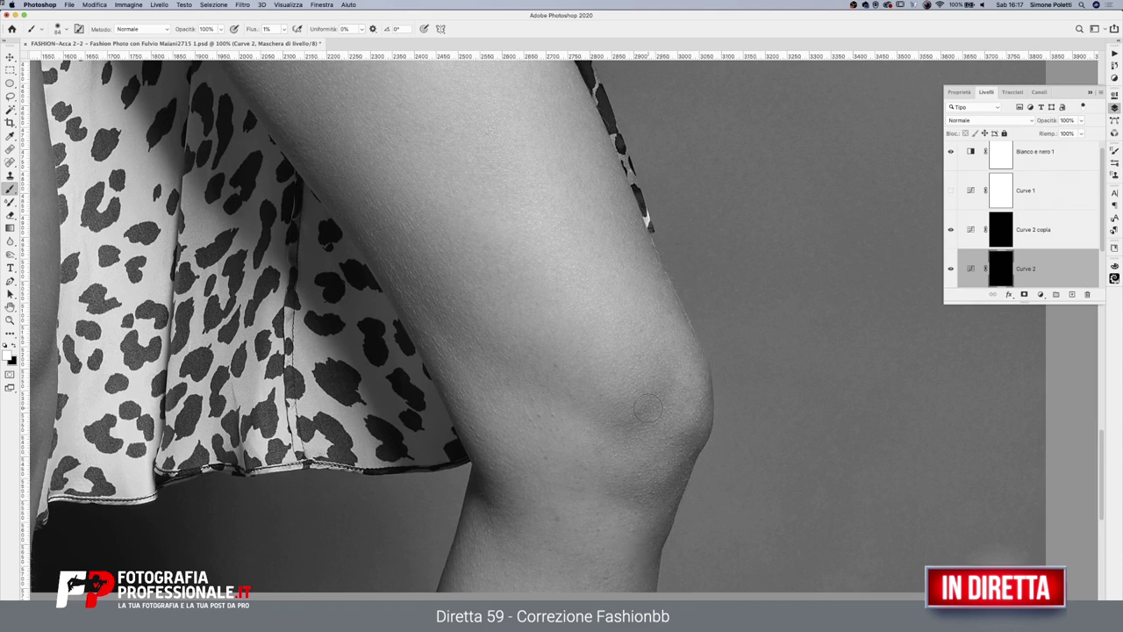
{"action": "left_click_drag", "start_coordinate": [540, 296], "coordinate": [562, 296]}
{"action": "key", "text": "z"}
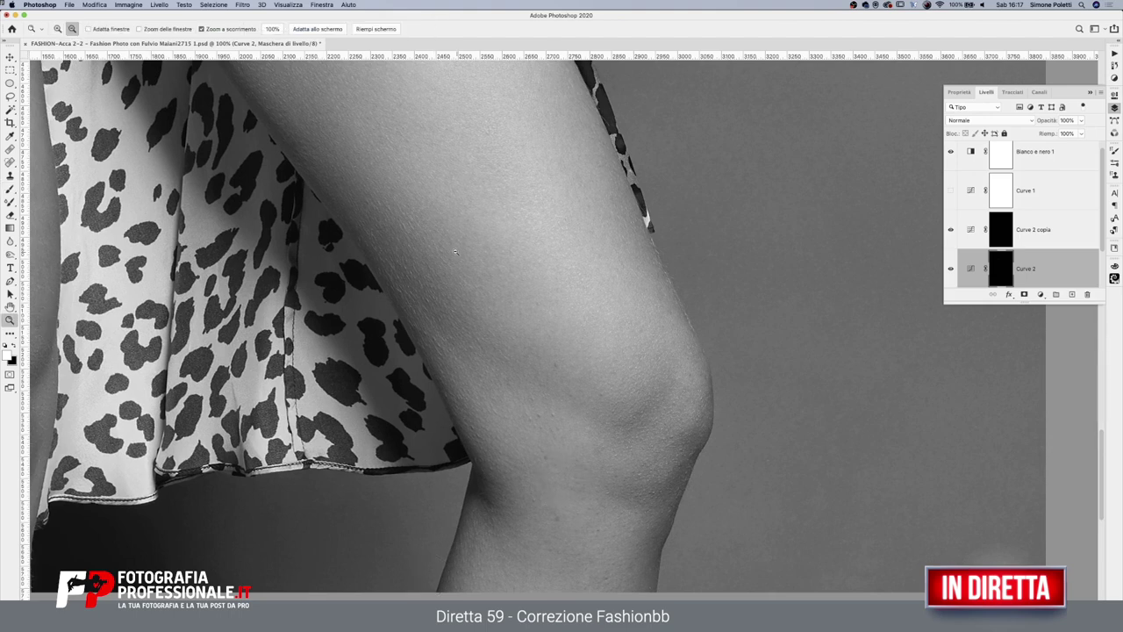
{"action": "left_click", "coordinate": [455, 253], "text": "alt"}
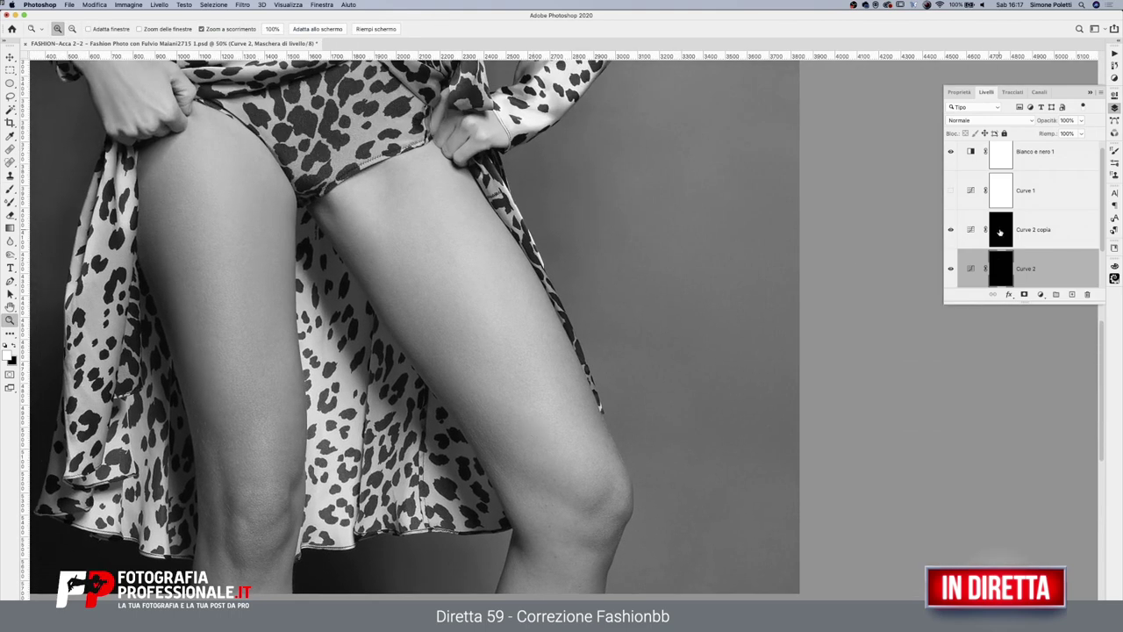
Paint the legs on the Curve 2 copia mask with a larger brush and toggle it to compare
{"action": "left_click", "coordinate": [999, 232]}
{"action": "left_click", "coordinate": [10, 187]}
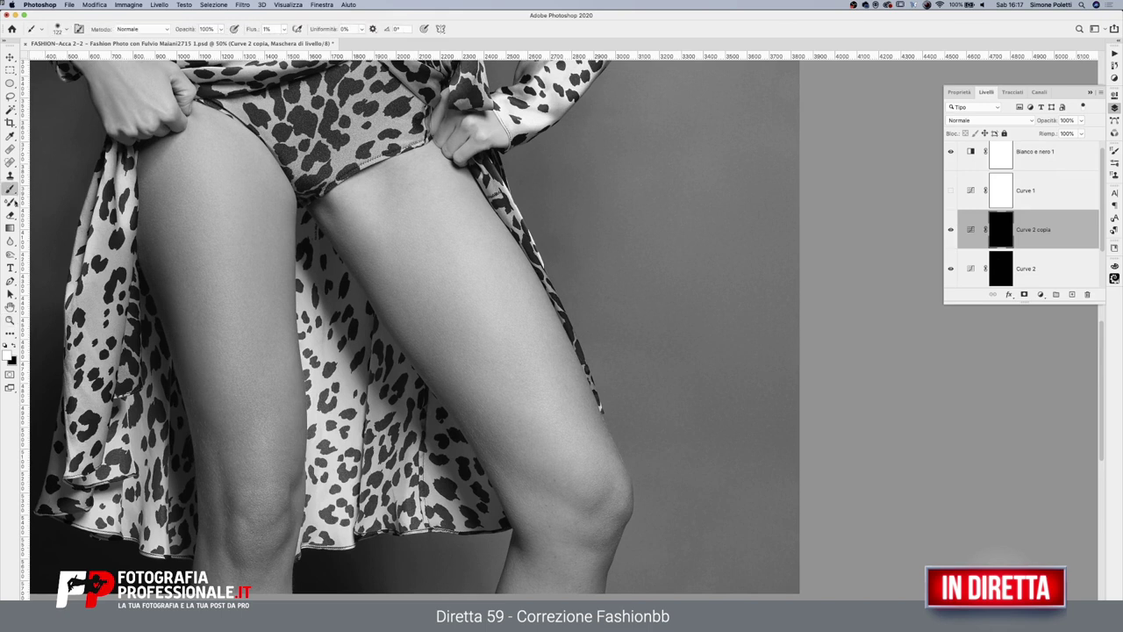
{"action": "left_click_drag", "start_coordinate": [465, 339], "coordinate": [483, 339]}
{"action": "left_click", "coordinate": [951, 231]}
Zoom out to 25% to see the whole figure, then zoom to 50% on the head and shoulders
{"action": "key", "text": "z"}
{"action": "left_click", "coordinate": [465, 281], "text": "alt"}
{"action": "scroll", "coordinate": [561, 325], "scroll_direction": "up", "scroll_amount": 4}
{"action": "scroll", "coordinate": [562, 325], "scroll_direction": "left", "scroll_amount": 3}
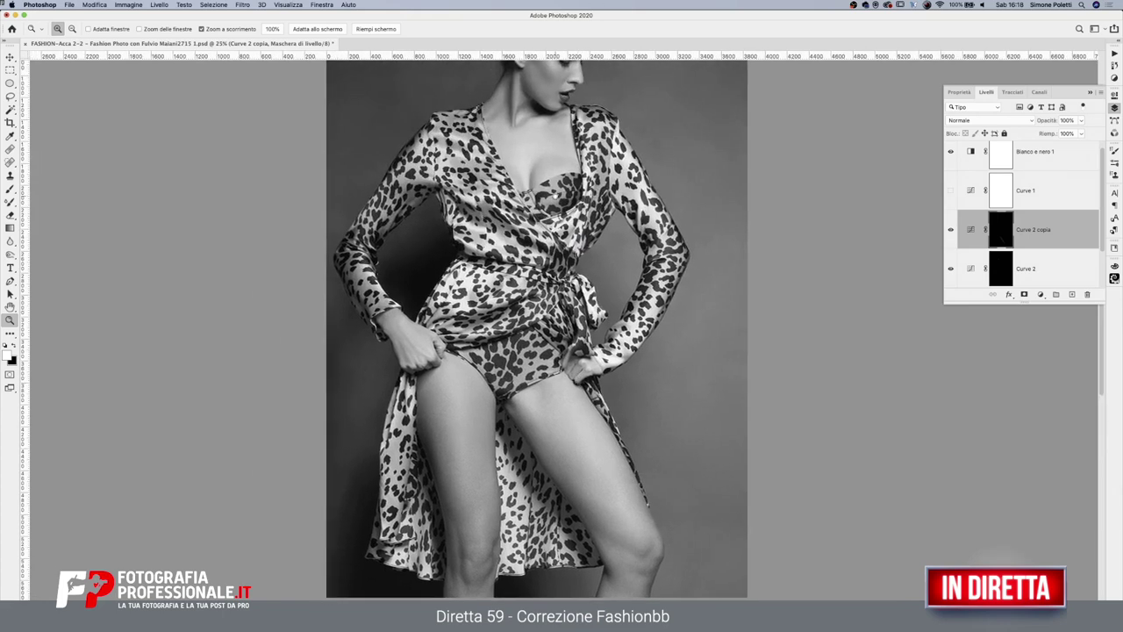
{"action": "scroll", "coordinate": [558, 197], "scroll_direction": "up", "scroll_amount": 3}
{"action": "scroll", "coordinate": [724, 159], "scroll_direction": "up", "scroll_amount": 1}
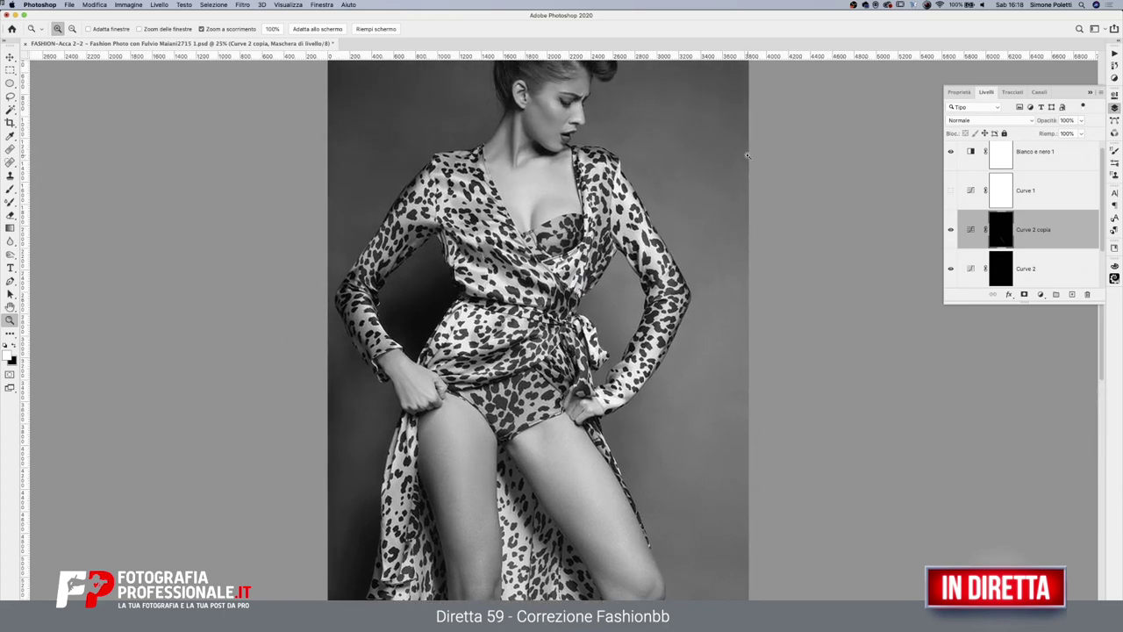
{"action": "scroll", "coordinate": [612, 325], "scroll_direction": "down", "scroll_amount": 2}
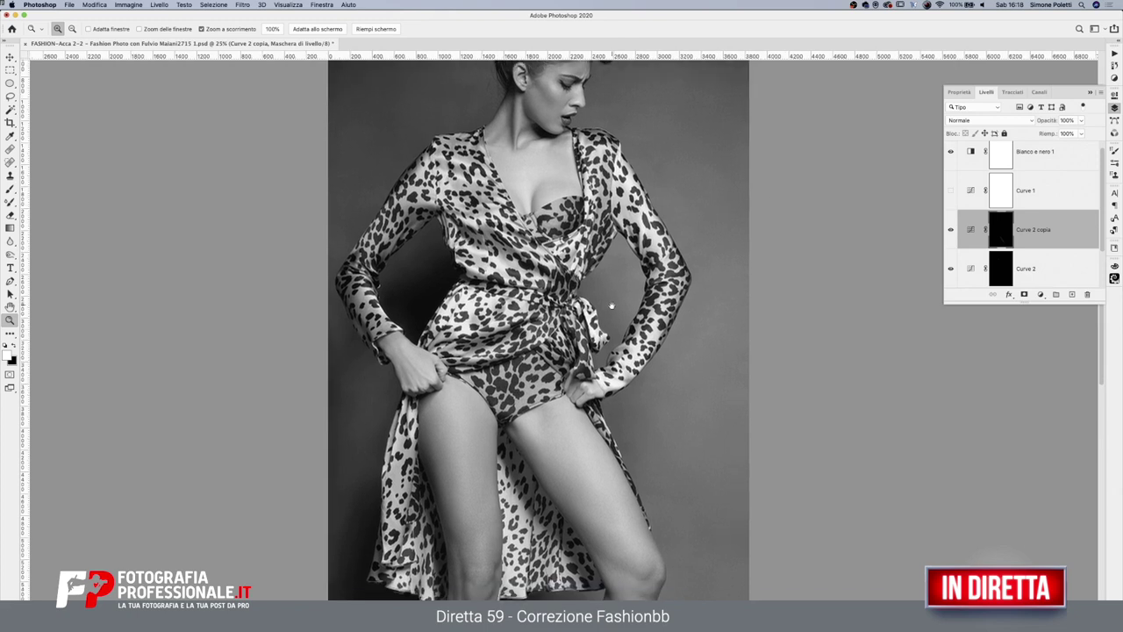
{"action": "left_click", "coordinate": [579, 107]}
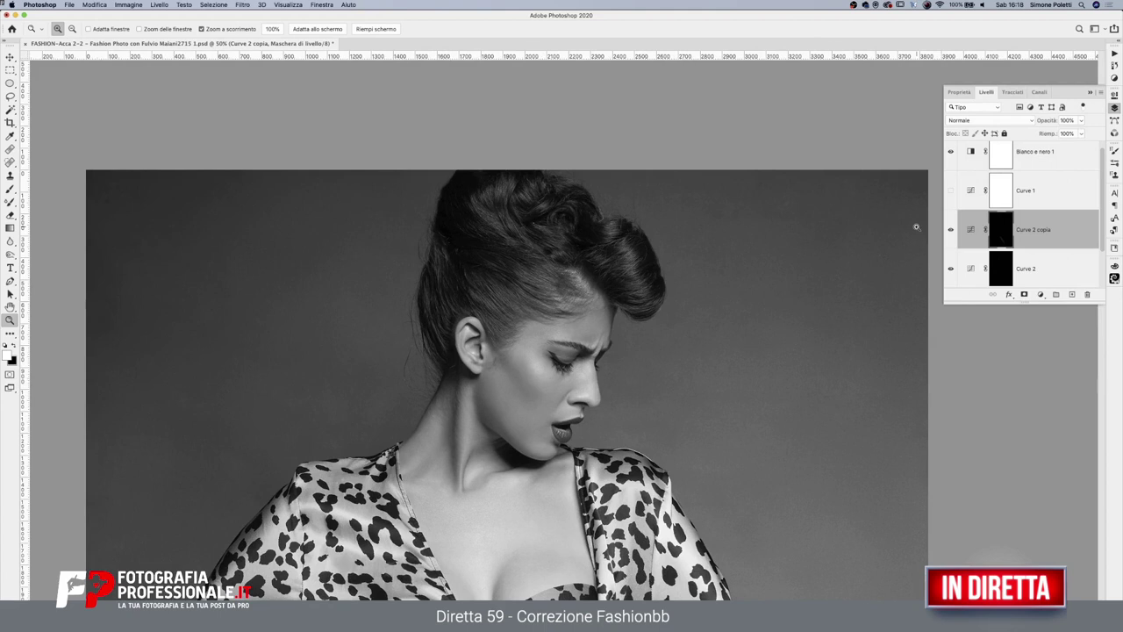
Paint the Curve 2 mask with a 170 px brush and toggle Curve 2 to compare
{"action": "left_click", "coordinate": [990, 260]}
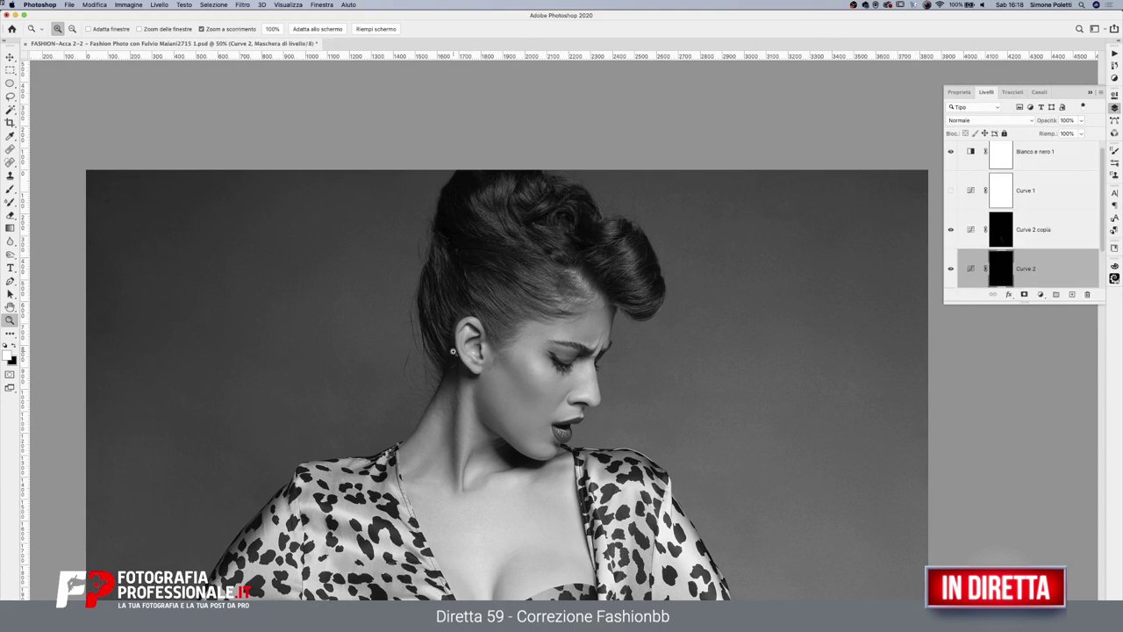
{"action": "left_click", "coordinate": [11, 189]}
{"action": "left_click_drag", "start_coordinate": [526, 354], "coordinate": [518, 354]}
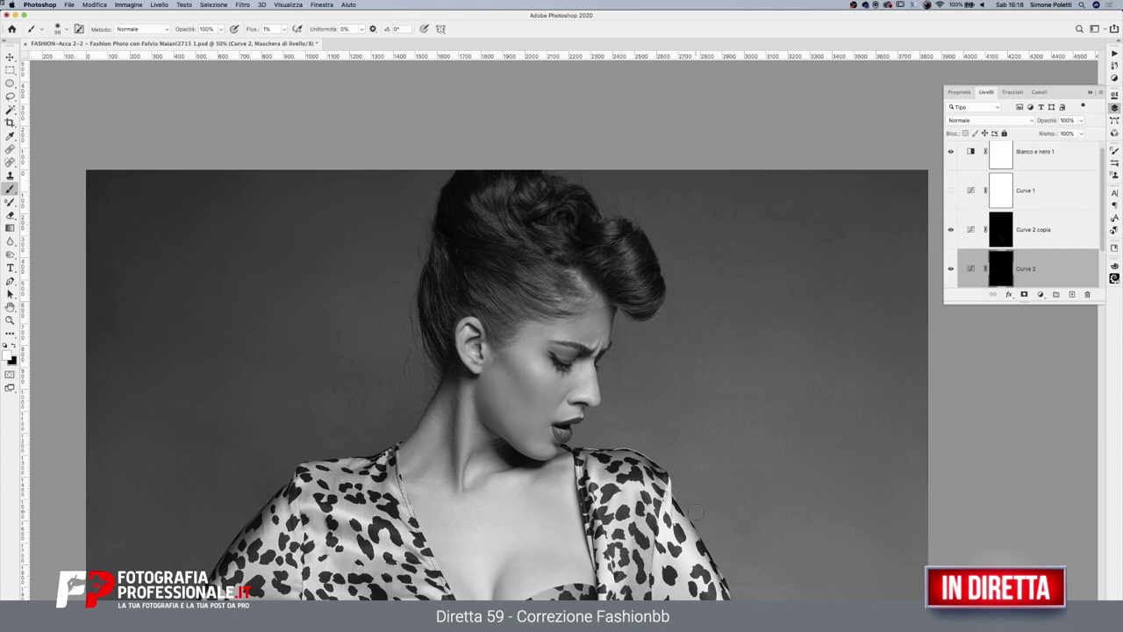
{"action": "left_click", "coordinate": [950, 270]}
{"action": "scroll", "coordinate": [783, 428], "scroll_direction": "down", "scroll_amount": 3}
{"action": "scroll", "coordinate": [612, 371], "scroll_direction": "down", "scroll_amount": 6}
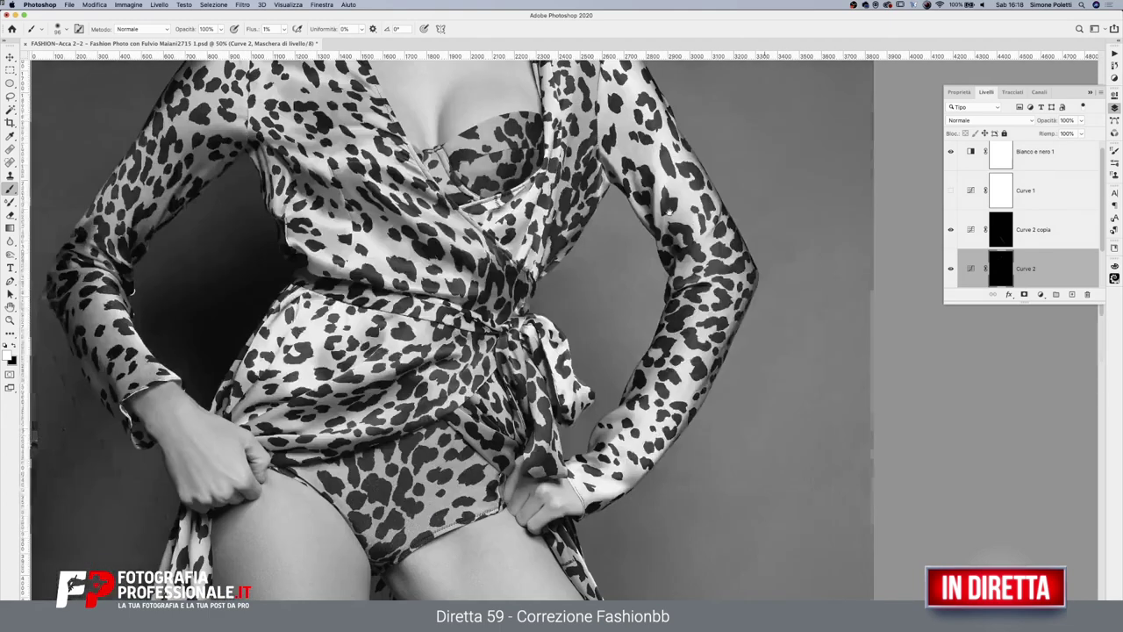
{"action": "scroll", "coordinate": [488, 318], "scroll_direction": "right", "scroll_amount": 2}
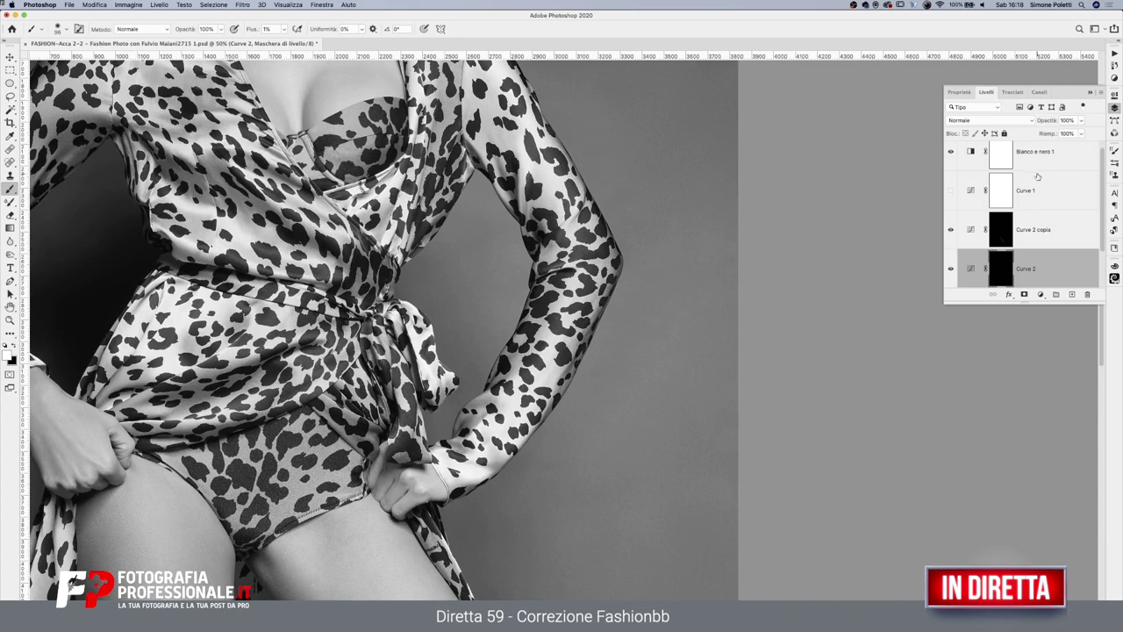
Zoom to 100% on the neckline and pick the Brush tool
{"action": "left_click", "coordinate": [10, 319]}
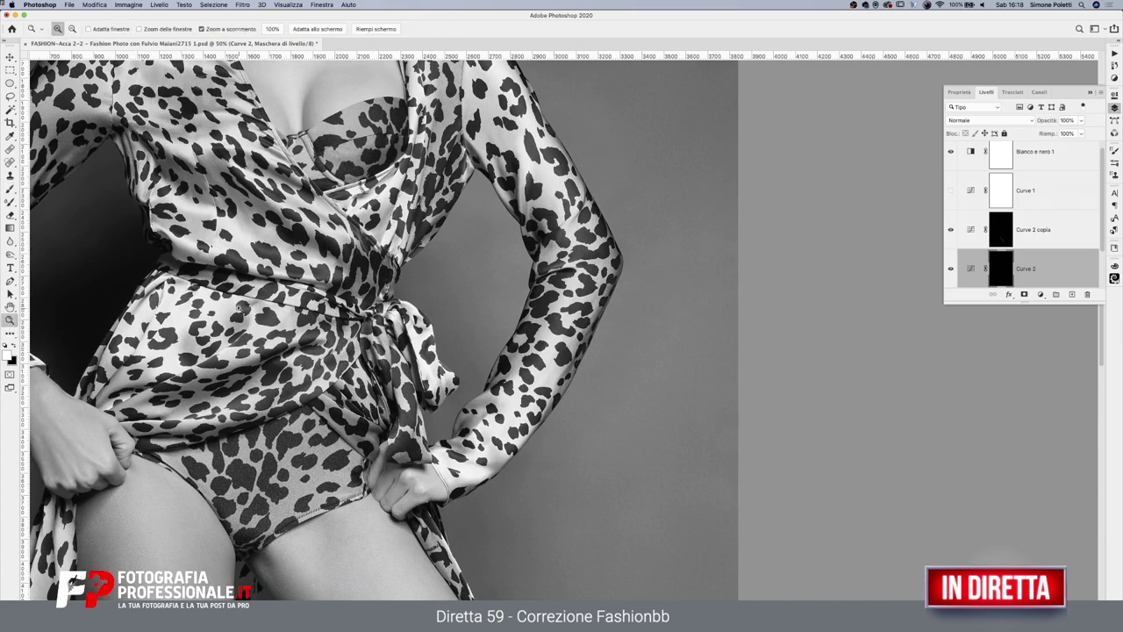
{"action": "left_click", "coordinate": [361, 331], "text": "alt"}
{"action": "scroll", "coordinate": [387, 398], "scroll_direction": "left", "scroll_amount": 5}
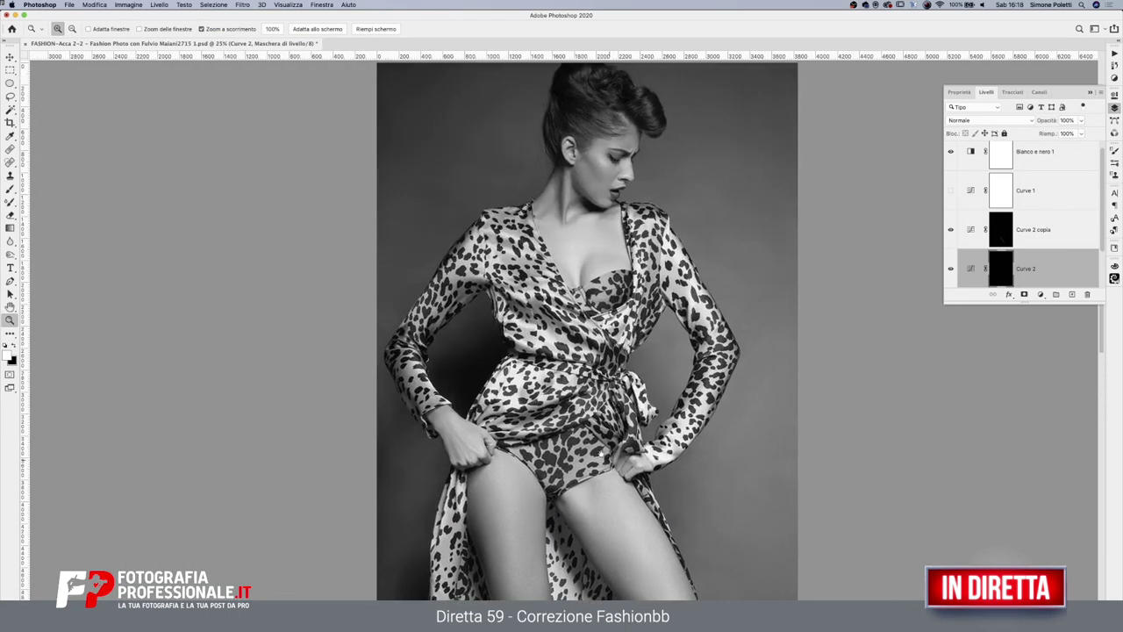
{"action": "key", "text": "super+plus"}
{"action": "key", "text": "super+plus"}
{"action": "key", "text": "super+plus"}
{"action": "left_click", "coordinate": [516, 422]}
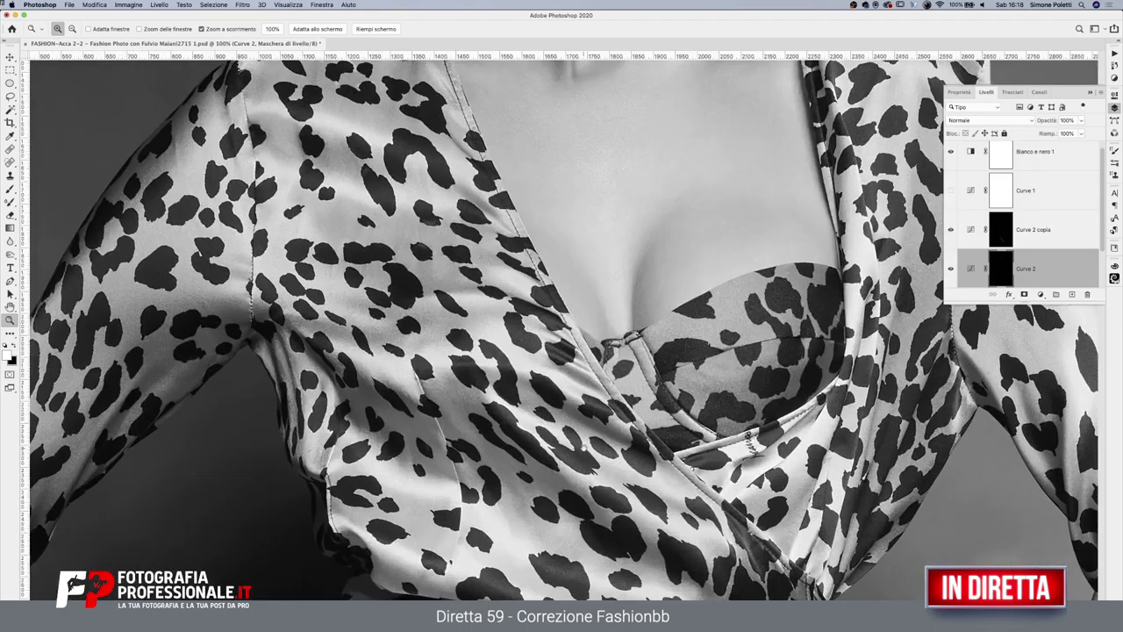
{"action": "scroll", "coordinate": [527, 395], "scroll_direction": "down", "scroll_amount": 2}
{"action": "left_click", "coordinate": [10, 188]}
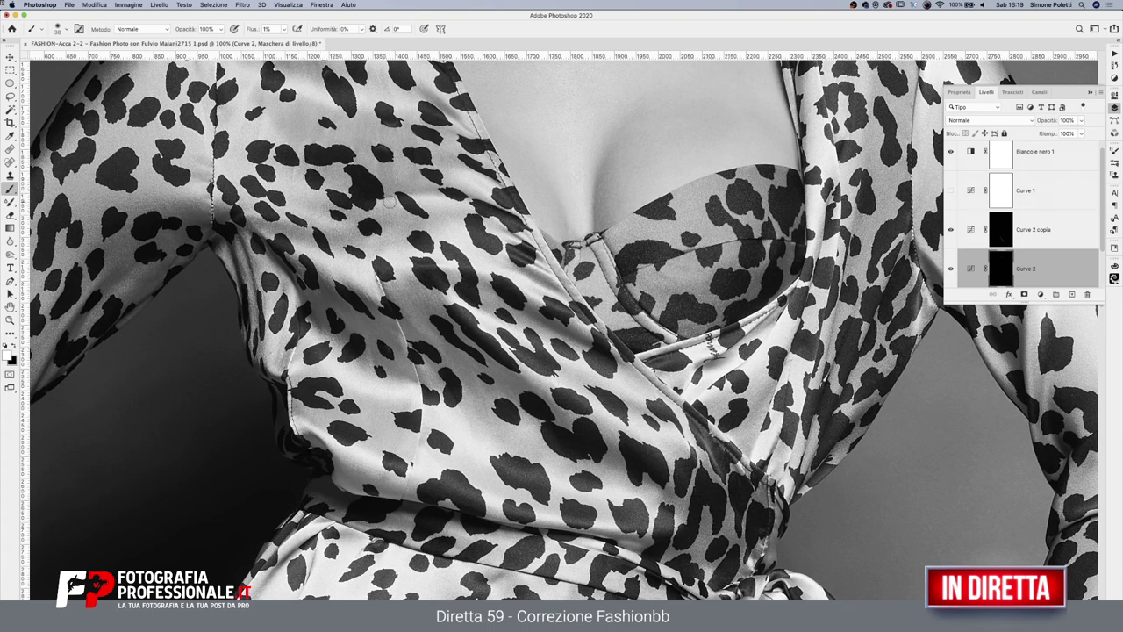
Hide 'Bianco e nero 1' to see colour and toggle the curve layers to compare
{"action": "left_click", "coordinate": [952, 154]}
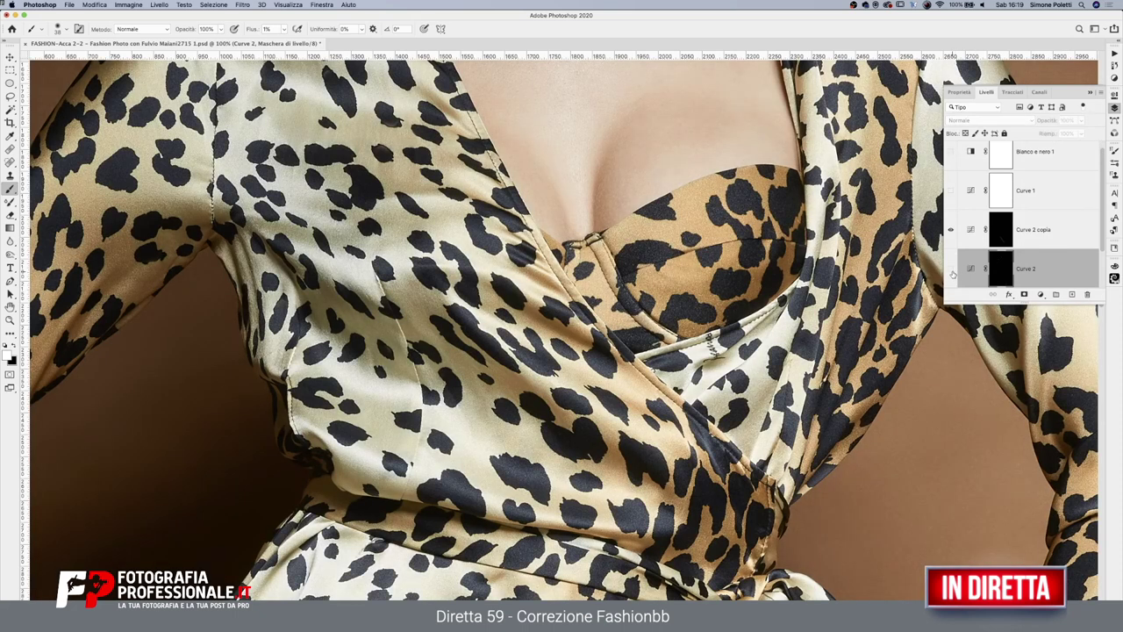
{"action": "left_click", "coordinate": [951, 276]}
{"action": "left_click", "coordinate": [950, 229]}
{"action": "left_click", "coordinate": [950, 270]}
Bring the face and neck into view and shrink the brush from 38 to 24
{"action": "scroll", "coordinate": [720, 476], "scroll_direction": "down", "scroll_amount": 10}
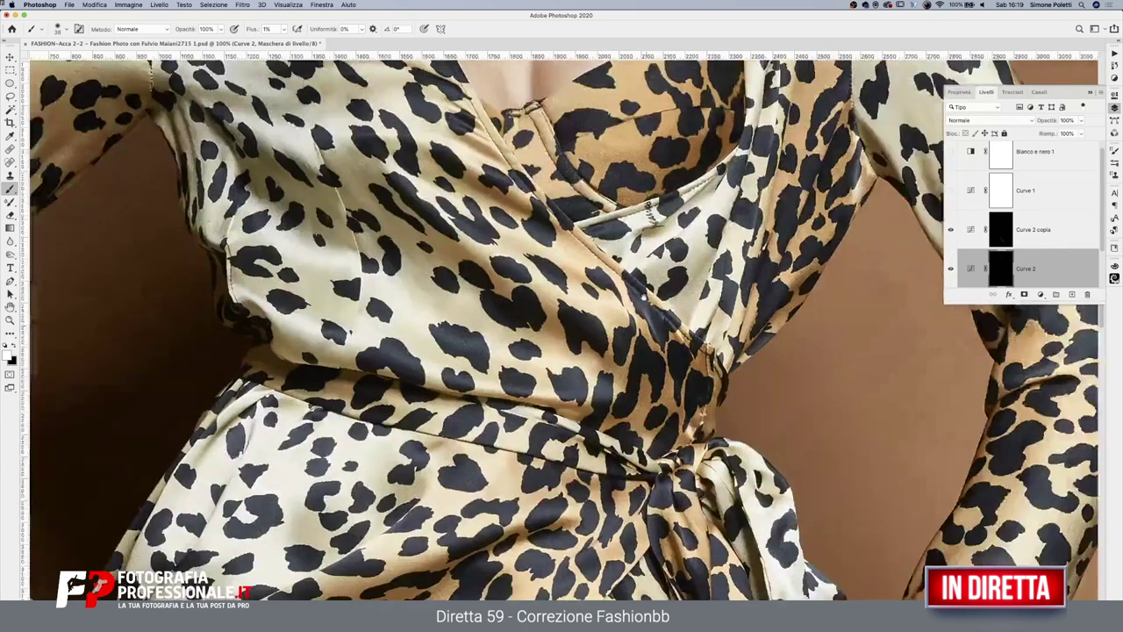
{"action": "scroll", "coordinate": [737, 378], "scroll_direction": "left", "scroll_amount": 8}
{"action": "scroll", "coordinate": [759, 274], "scroll_direction": "up", "scroll_amount": 10}
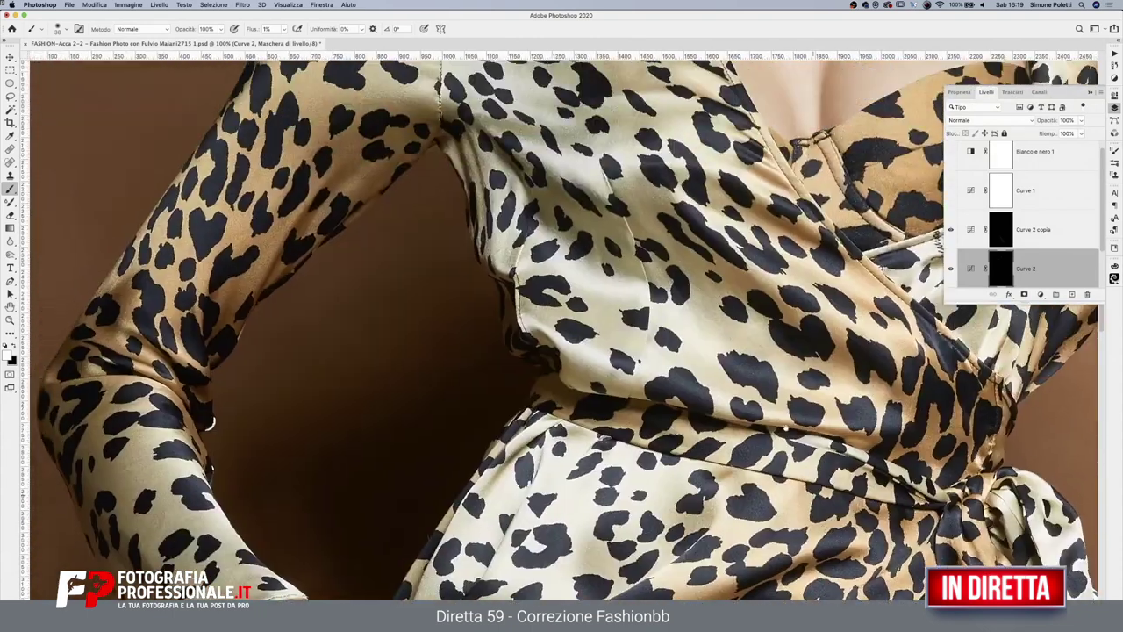
{"action": "scroll", "coordinate": [888, 399], "scroll_direction": "left", "scroll_amount": 4}
{"action": "left_click_drag", "start_coordinate": [798, 325], "coordinate": [543, 533]}
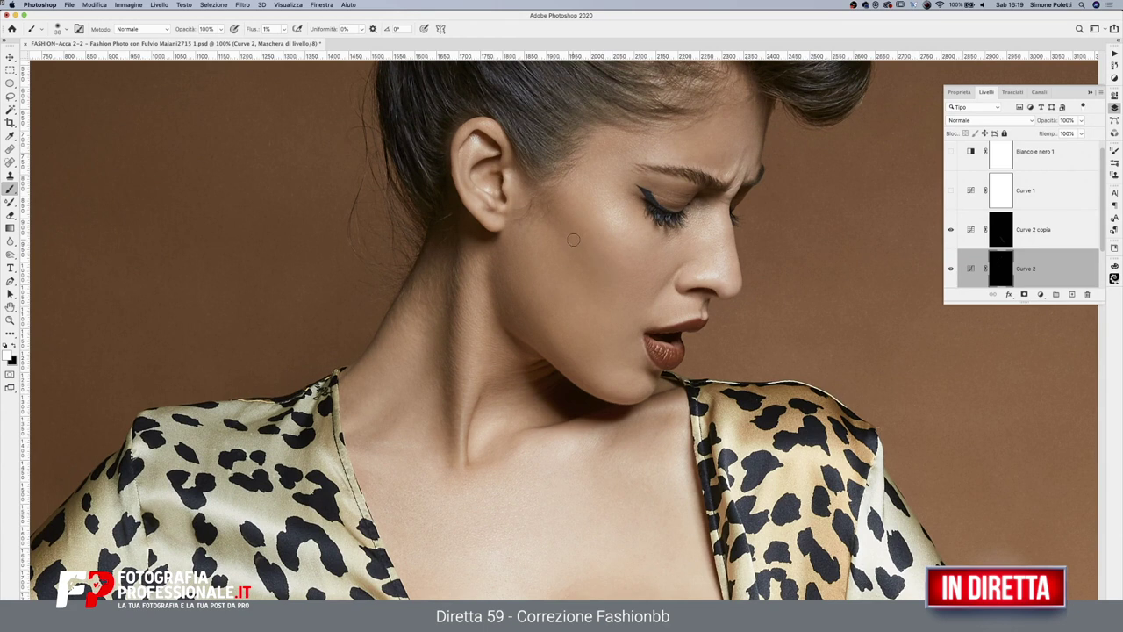
{"action": "left_click_drag", "start_coordinate": [586, 247], "coordinate": [575, 241]}
Paint on the Curve 2 copia mask while moving down the figure
{"action": "left_click", "coordinate": [998, 226]}
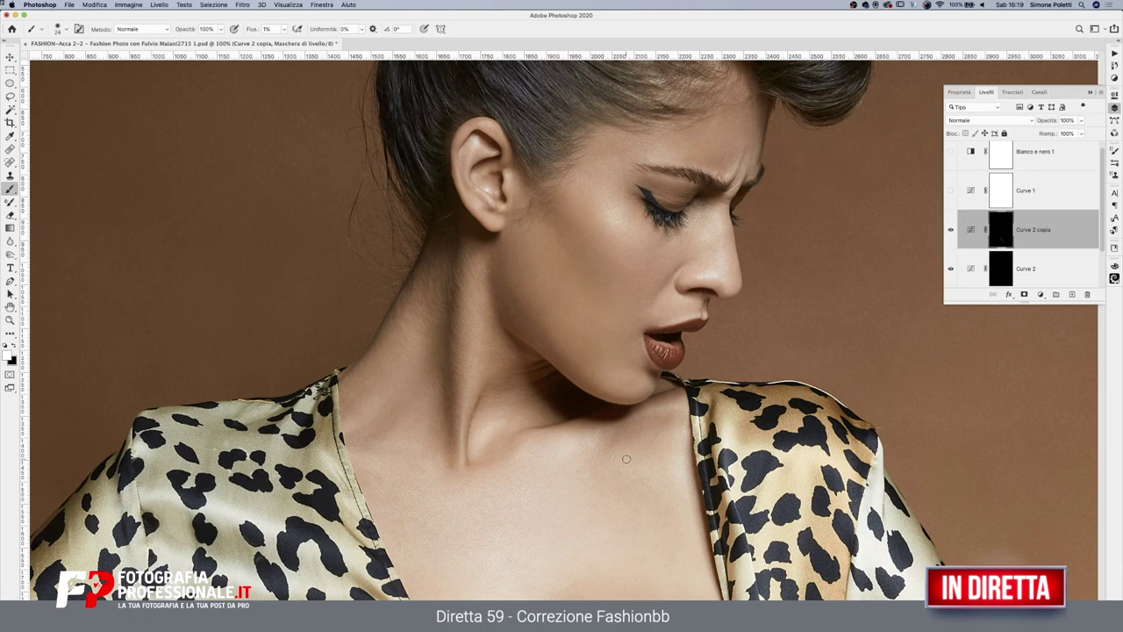
{"action": "scroll", "coordinate": [880, 470], "scroll_direction": "down", "scroll_amount": 5}
{"action": "scroll", "coordinate": [746, 351], "scroll_direction": "down", "scroll_amount": 5}
{"action": "scroll", "coordinate": [623, 215], "scroll_direction": "down", "scroll_amount": 5}
{"action": "scroll", "coordinate": [624, 215], "scroll_direction": "down", "scroll_amount": 5}
{"action": "scroll", "coordinate": [614, 237], "scroll_direction": "down", "scroll_amount": 5}
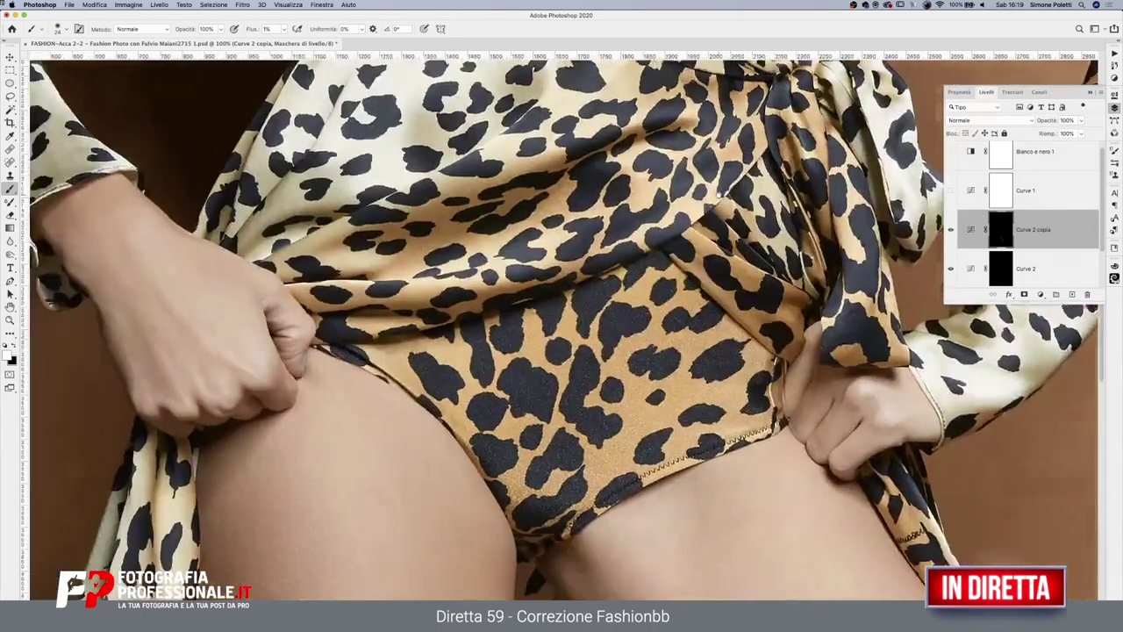
{"action": "scroll", "coordinate": [605, 255], "scroll_direction": "down", "scroll_amount": 5}
{"action": "scroll", "coordinate": [601, 265], "scroll_direction": "down", "scroll_amount": 5}
{"action": "scroll", "coordinate": [601, 265], "scroll_direction": "down", "scroll_amount": 5}
{"action": "scroll", "coordinate": [657, 313], "scroll_direction": "right", "scroll_amount": 5}
{"action": "scroll", "coordinate": [506, 484], "scroll_direction": "down", "scroll_amount": 3}
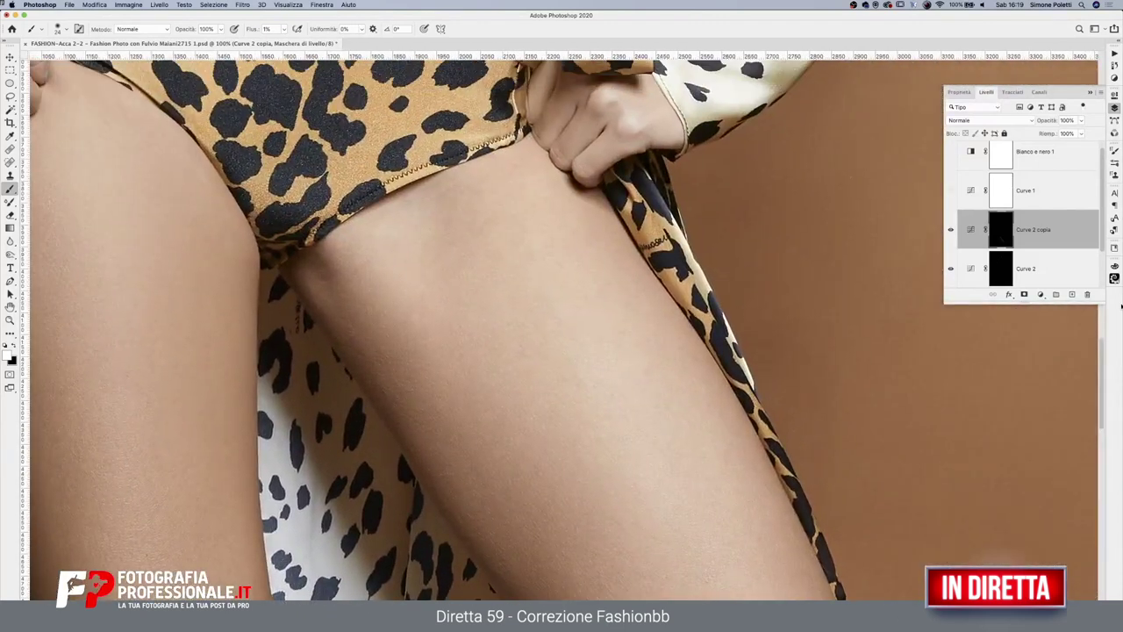
Shade both thighs on the Curve 2 mask with a larger brush, then zoom out to the whole figure
{"action": "left_click", "coordinate": [999, 270]}
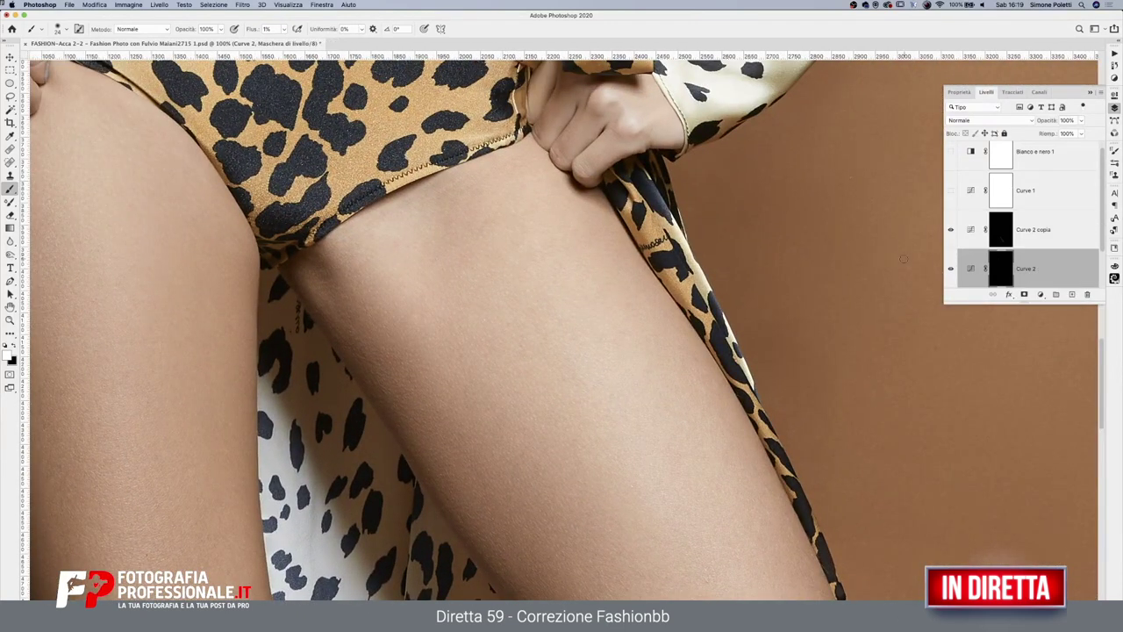
{"action": "left_click", "coordinate": [483, 225], "text": "ctrl+alt"}
{"action": "left_click_drag", "start_coordinate": [483, 226], "coordinate": [476, 184]}
{"action": "scroll", "coordinate": [684, 425], "scroll_direction": "down", "scroll_amount": 2}
{"action": "scroll", "coordinate": [597, 399], "scroll_direction": "right", "scroll_amount": 5}
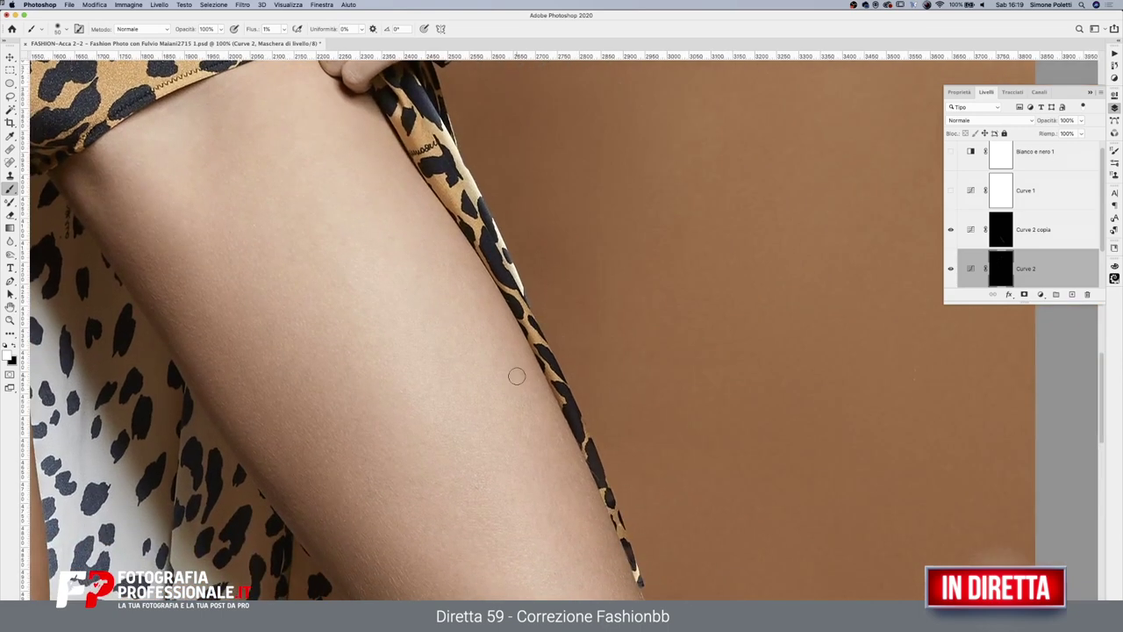
{"action": "scroll", "coordinate": [534, 465], "scroll_direction": "down", "scroll_amount": 3}
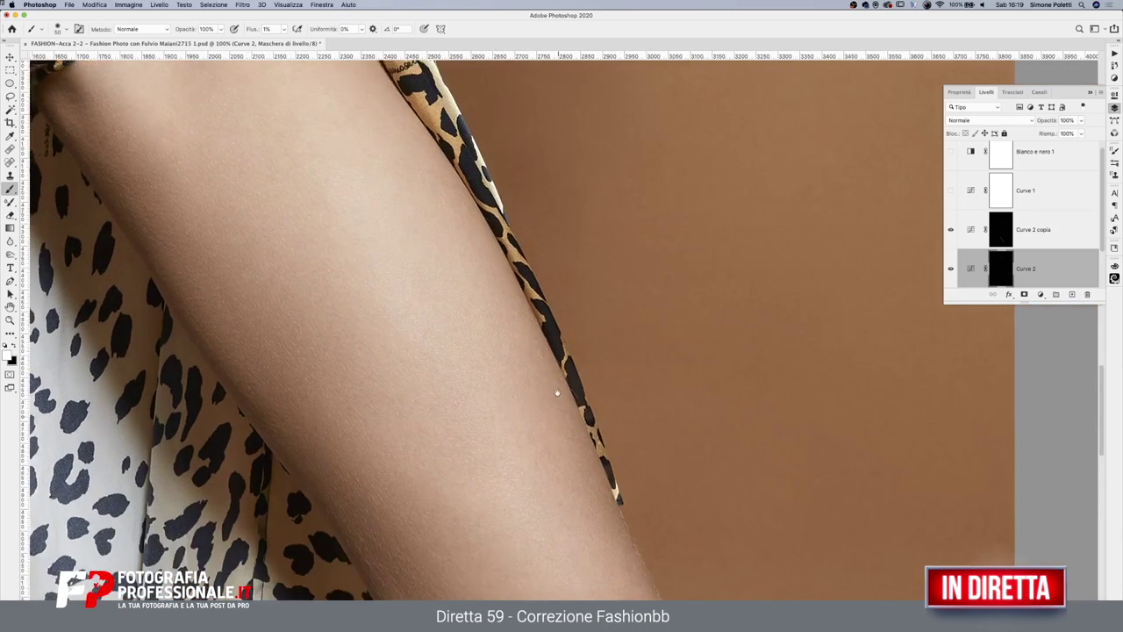
{"action": "scroll", "coordinate": [551, 468], "scroll_direction": "down", "scroll_amount": 3}
{"action": "scroll", "coordinate": [617, 348], "scroll_direction": "left", "scroll_amount": 1}
{"action": "scroll", "coordinate": [667, 451], "scroll_direction": "up", "scroll_amount": 3}
{"action": "scroll", "coordinate": [667, 451], "scroll_direction": "left", "scroll_amount": 1}
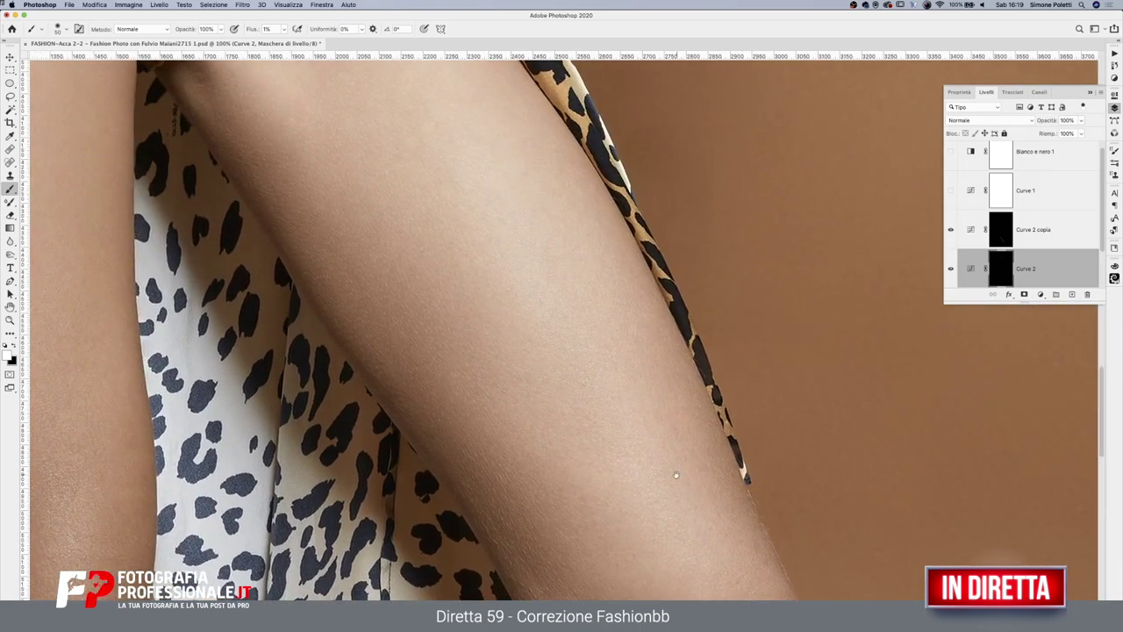
{"action": "scroll", "coordinate": [584, 400], "scroll_direction": "down", "scroll_amount": 5}
{"action": "scroll", "coordinate": [644, 318], "scroll_direction": "down", "scroll_amount": 3}
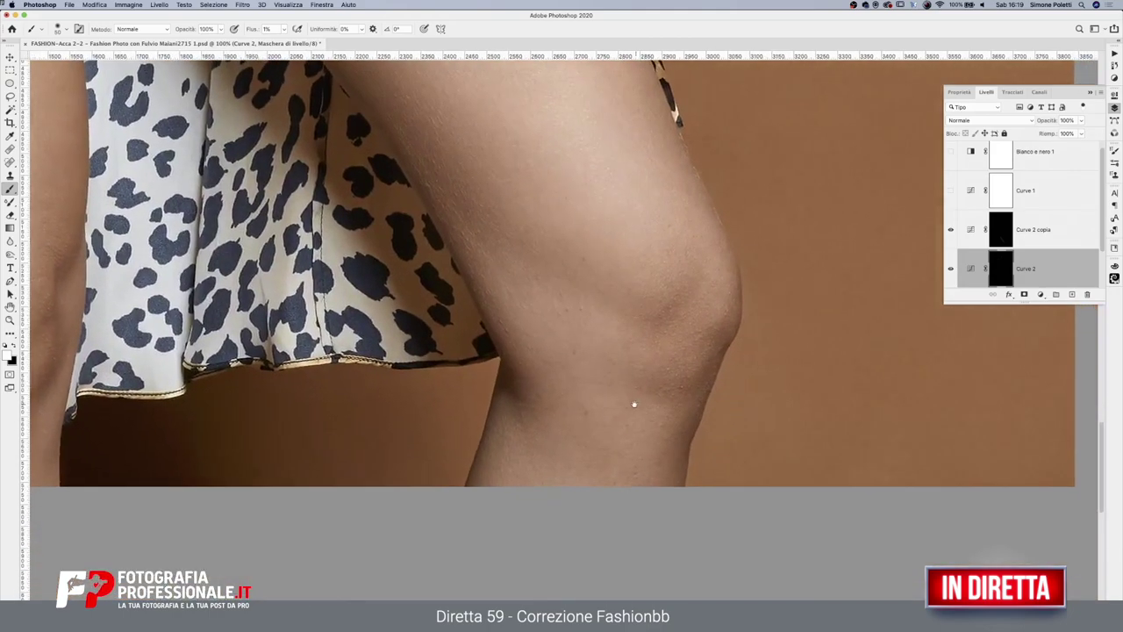
{"action": "scroll", "coordinate": [635, 401], "scroll_direction": "left", "scroll_amount": 3}
{"action": "scroll", "coordinate": [851, 447], "scroll_direction": "left", "scroll_amount": 2}
{"action": "scroll", "coordinate": [377, 439], "scroll_direction": "up", "scroll_amount": 8}
{"action": "scroll", "coordinate": [378, 439], "scroll_direction": "left", "scroll_amount": 4}
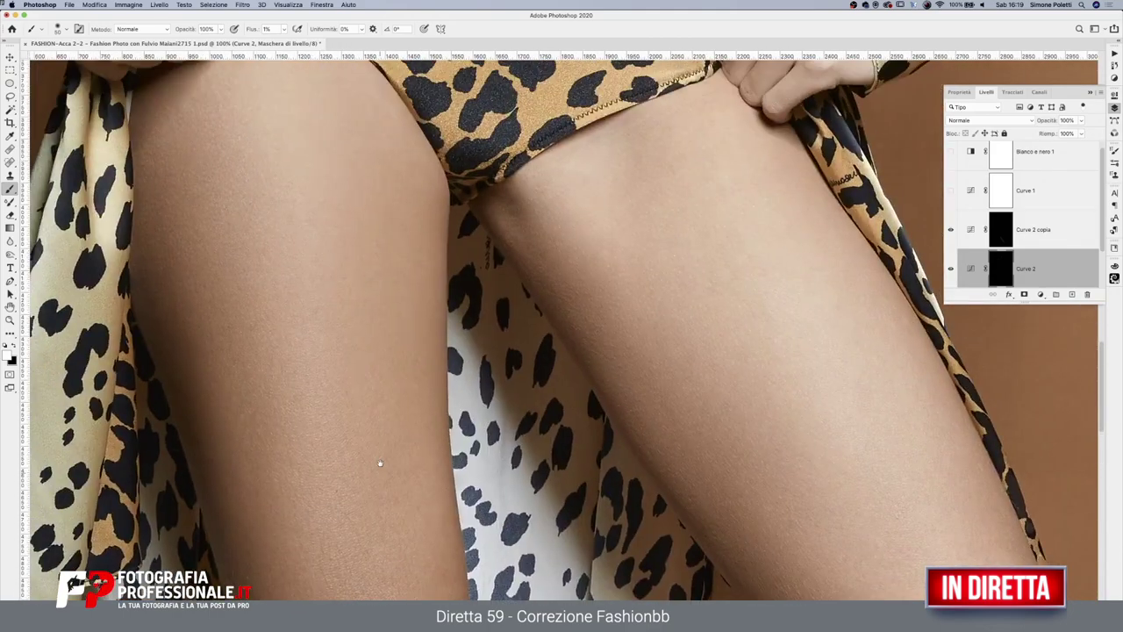
{"action": "scroll", "coordinate": [375, 463], "scroll_direction": "up", "scroll_amount": 1}
{"action": "scroll", "coordinate": [387, 476], "scroll_direction": "up", "scroll_amount": 2}
{"action": "scroll", "coordinate": [387, 476], "scroll_direction": "left", "scroll_amount": 1}
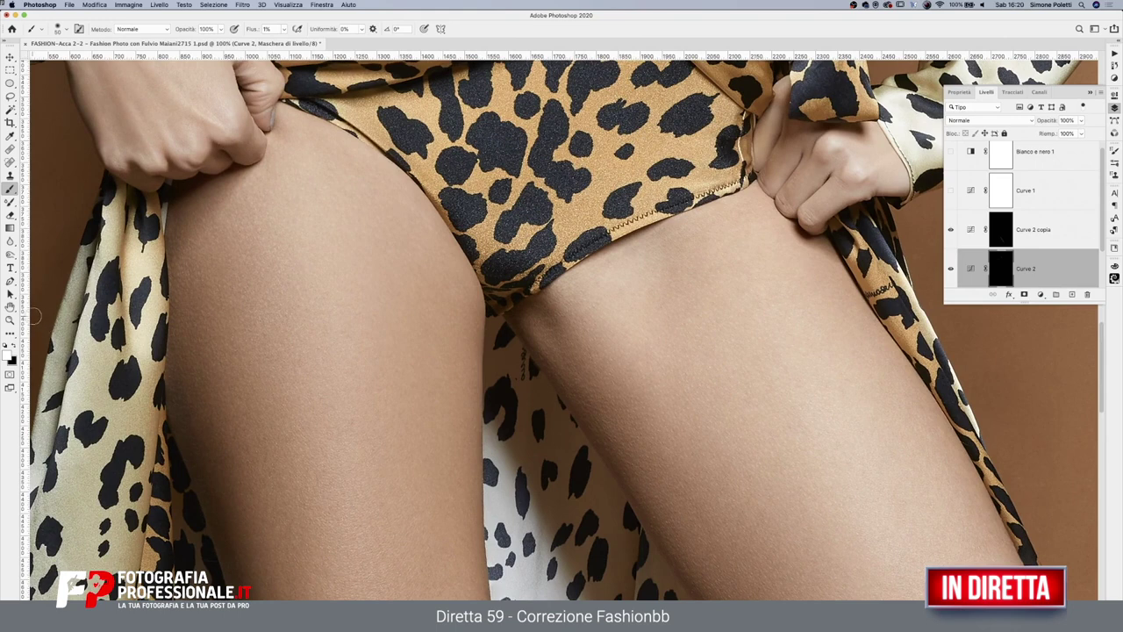
{"action": "left_click", "coordinate": [10, 319]}
{"action": "left_click", "coordinate": [599, 294], "text": "alt"}
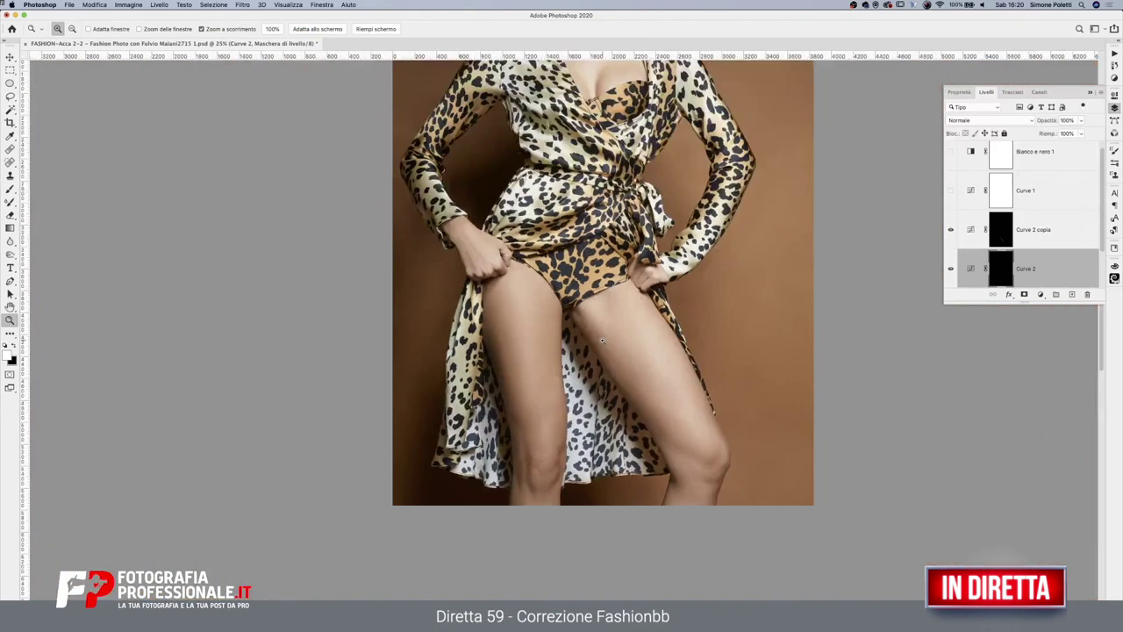
Group Curve 2 and Curve 2 copia with Ctrl+G and name the group 'D&B Correttivo'
{"action": "scroll", "coordinate": [567, 288], "scroll_direction": "up", "scroll_amount": 5}
{"action": "scroll", "coordinate": [568, 287], "scroll_direction": "right", "scroll_amount": 1}
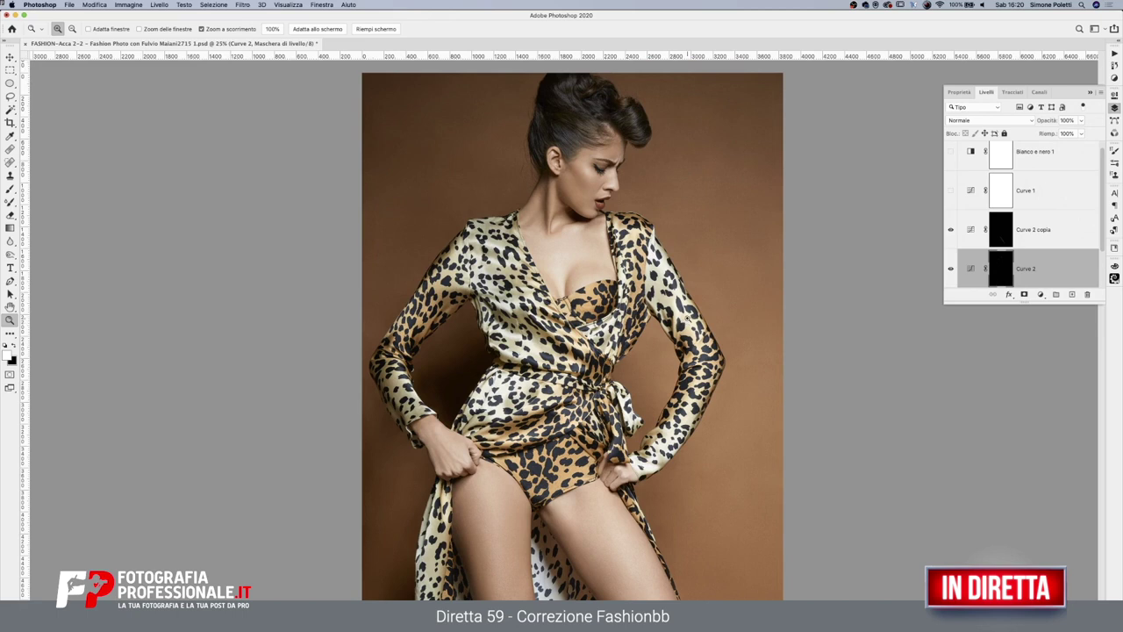
{"action": "left_click", "coordinate": [1051, 230], "text": "shift"}
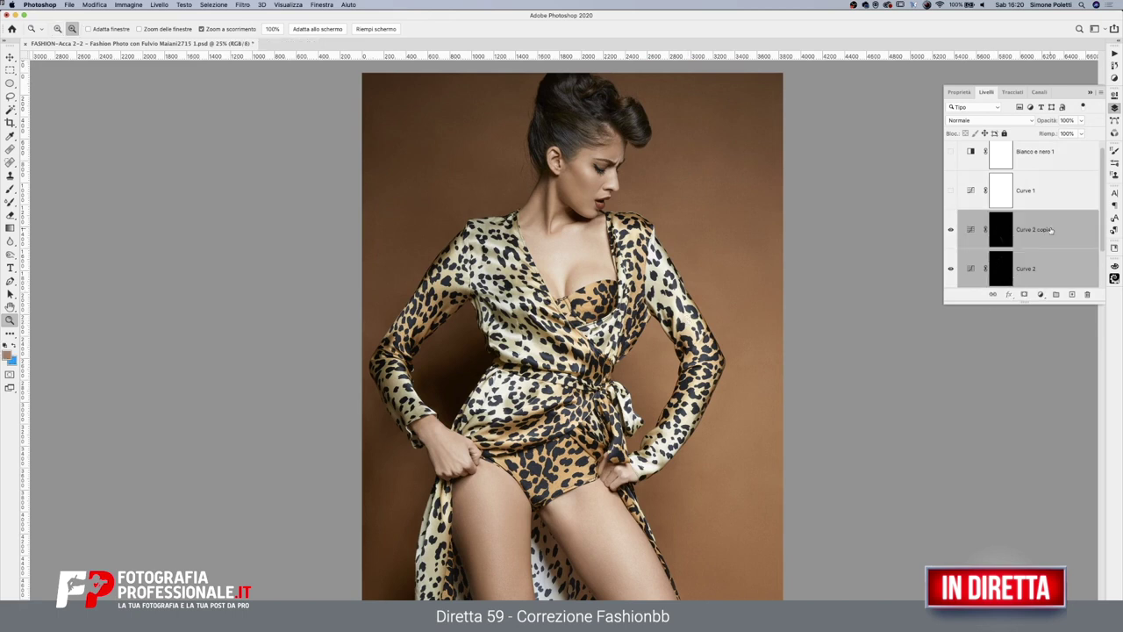
{"action": "key", "text": "ctrl+g"}
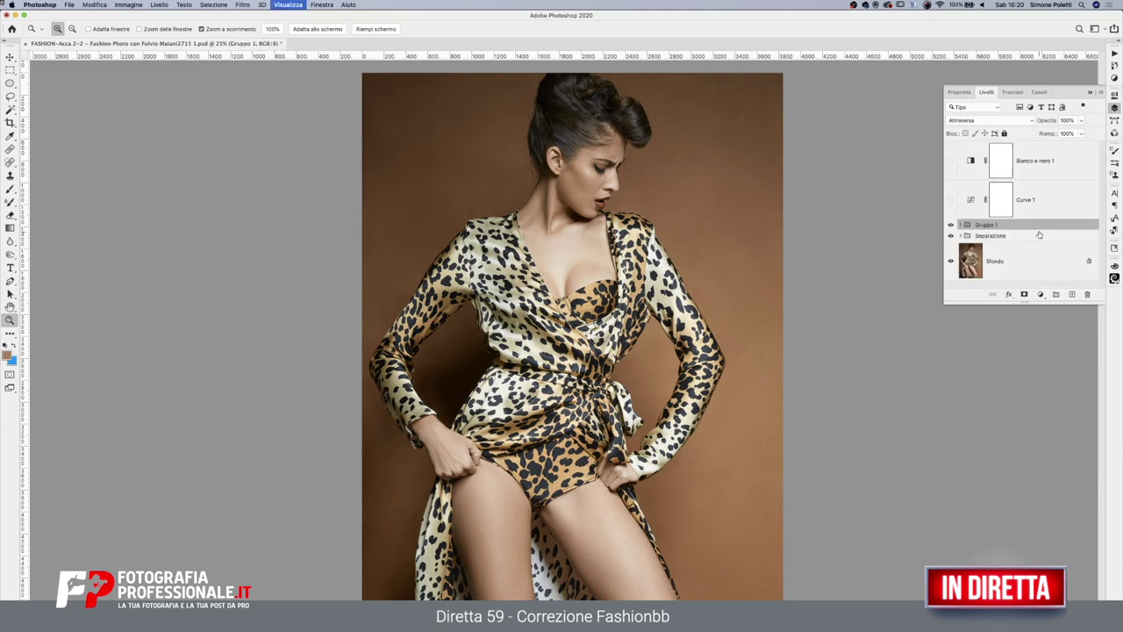
{"action": "double_click", "coordinate": [987, 225]}
{"action": "type", "text": "L"}
{"action": "left_click", "coordinate": [1036, 228]}
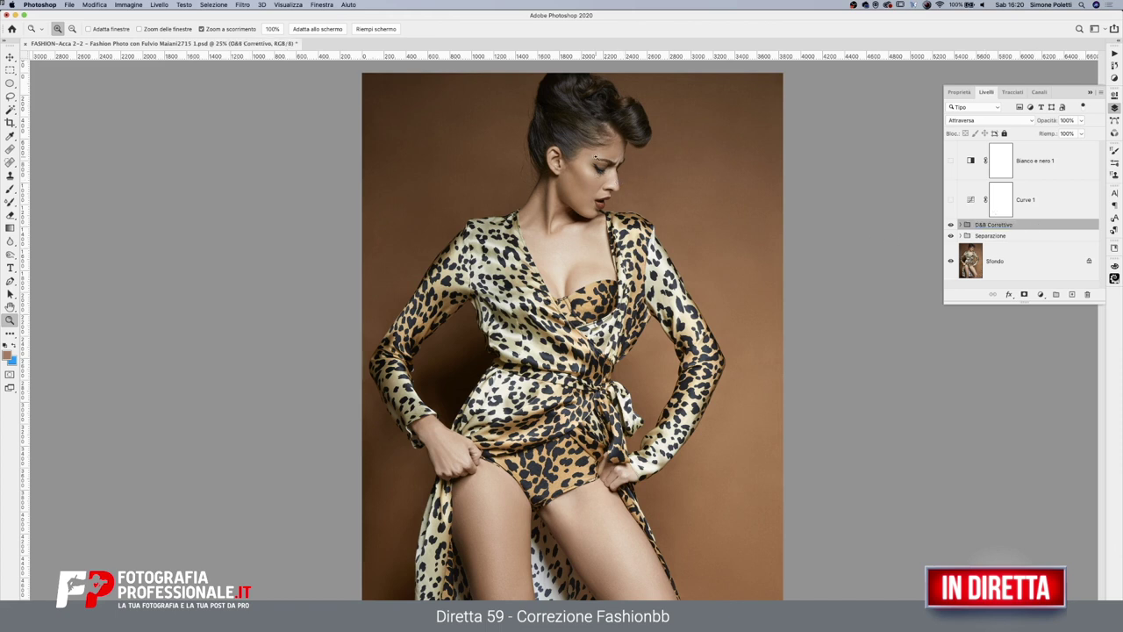
Zoom in on the face and select the Fondo layer inside the Separazione group
{"action": "left_click_drag", "start_coordinate": [595, 157], "coordinate": [1020, 323]}
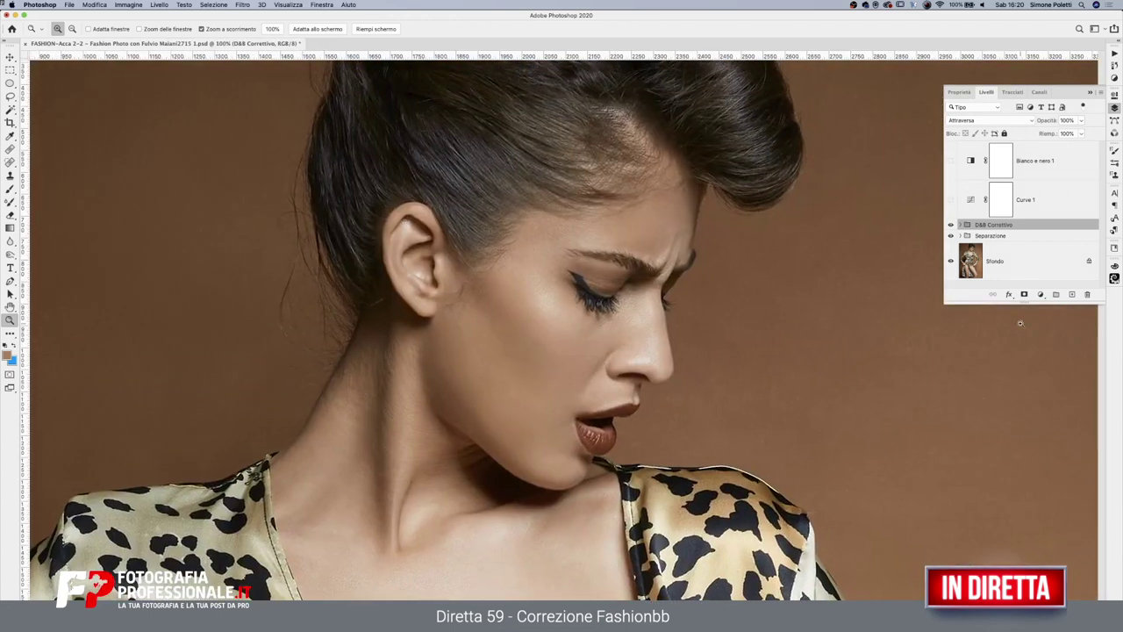
{"action": "left_click", "coordinate": [966, 235]}
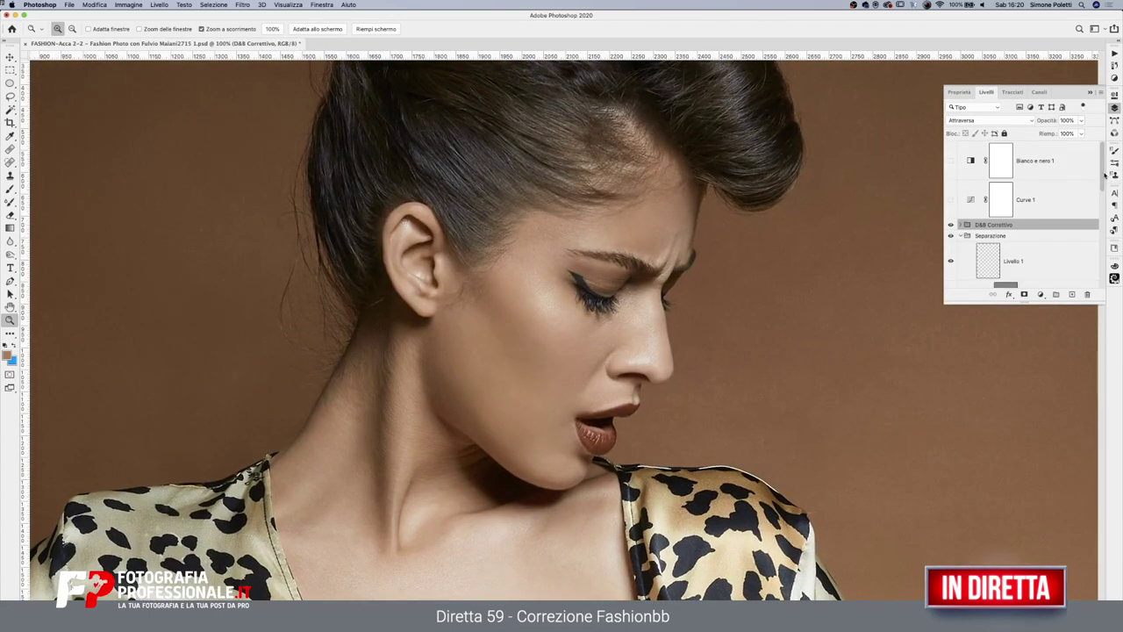
{"action": "scroll", "coordinate": [1009, 202], "scroll_direction": "down", "scroll_amount": 3}
{"action": "scroll", "coordinate": [1005, 195], "scroll_direction": "down", "scroll_amount": 2}
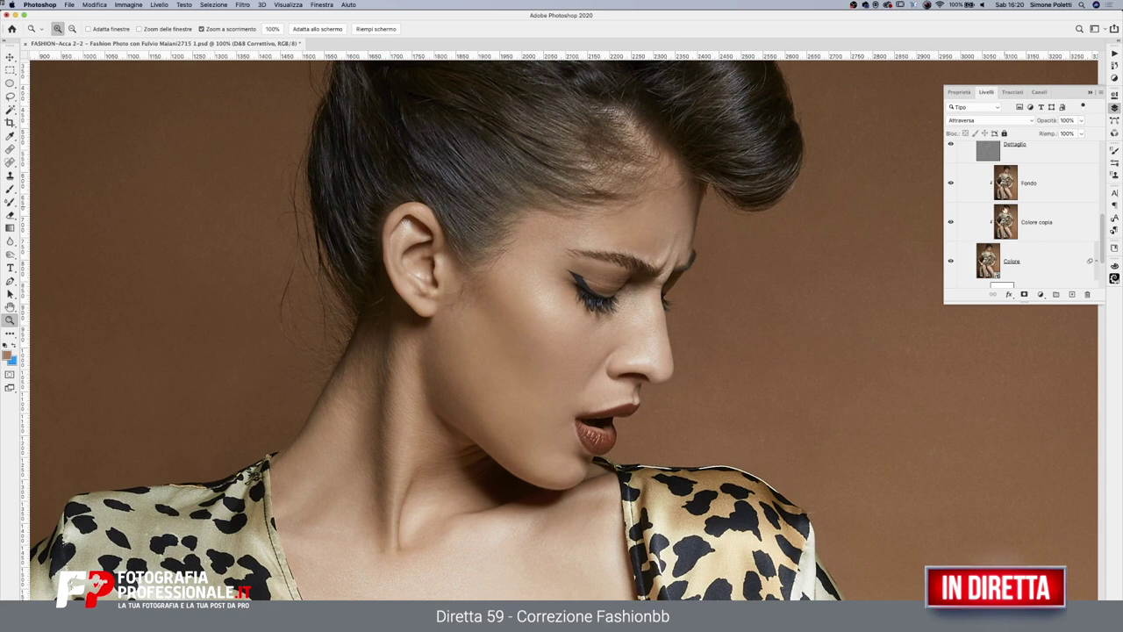
{"action": "left_click", "coordinate": [1004, 218]}
{"action": "left_click", "coordinate": [1012, 182]}
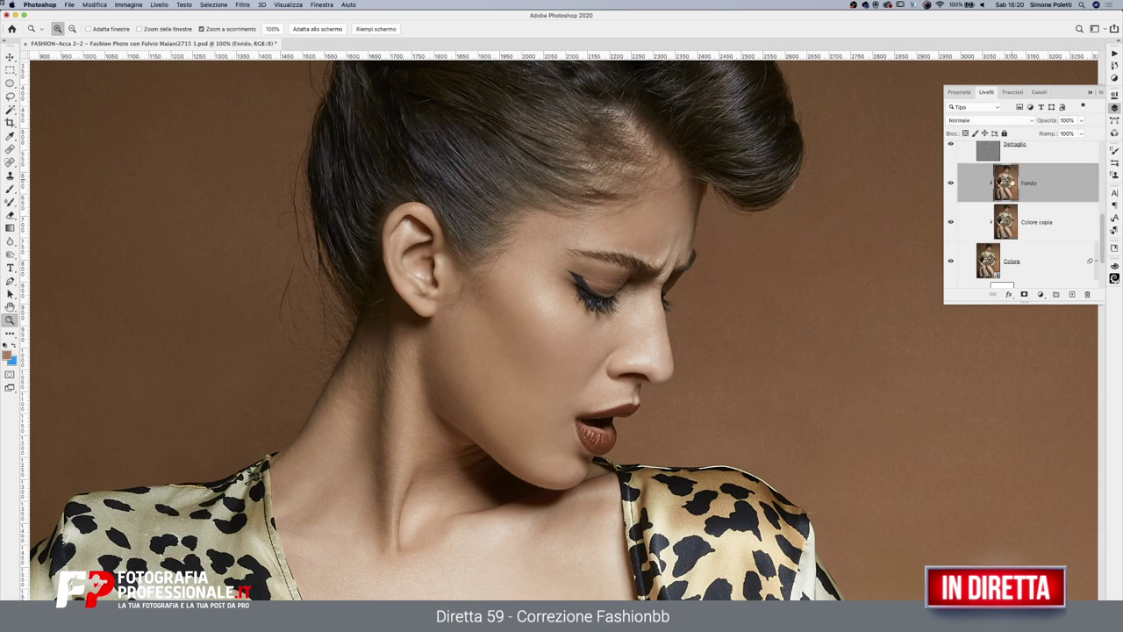
Smooth the cheek below the eye with the Mixer Brush and hide the Dettaglio layer
{"action": "left_click", "coordinate": [13, 202]}
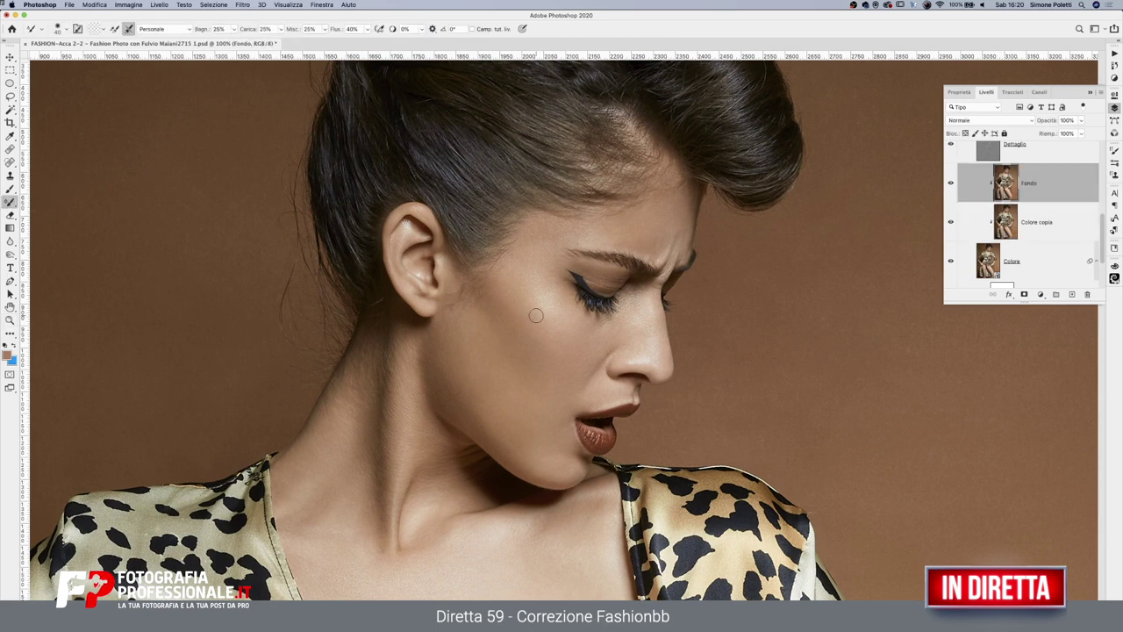
{"action": "left_click_drag", "start_coordinate": [547, 363], "coordinate": [566, 349]}
{"action": "scroll", "coordinate": [1101, 218], "scroll_direction": "up", "scroll_amount": 2}
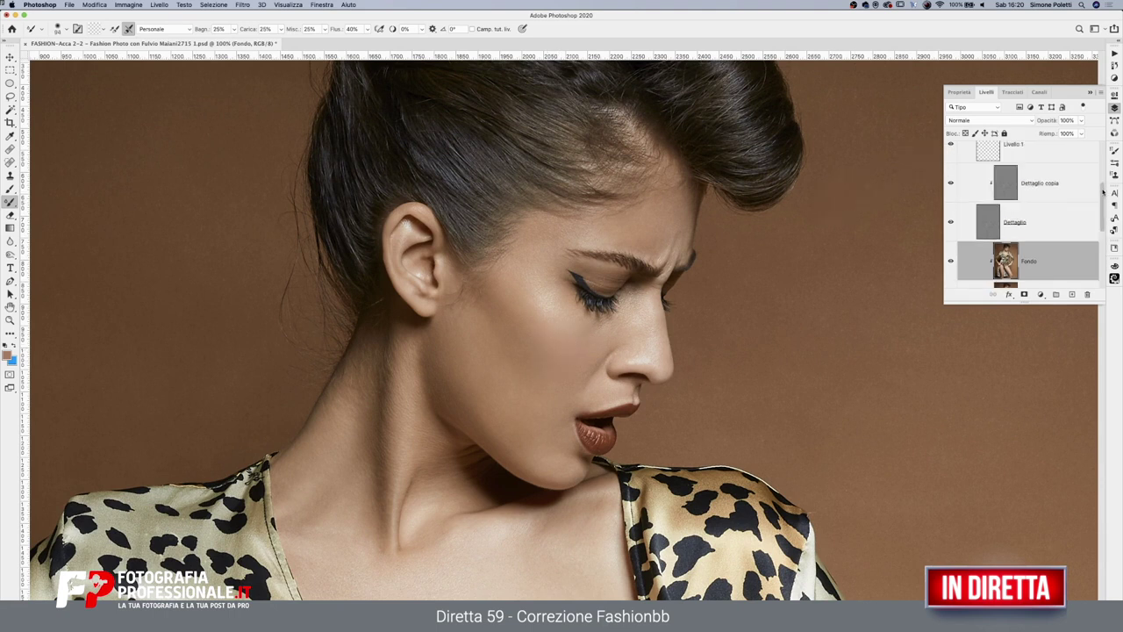
{"action": "left_click", "coordinate": [951, 222]}
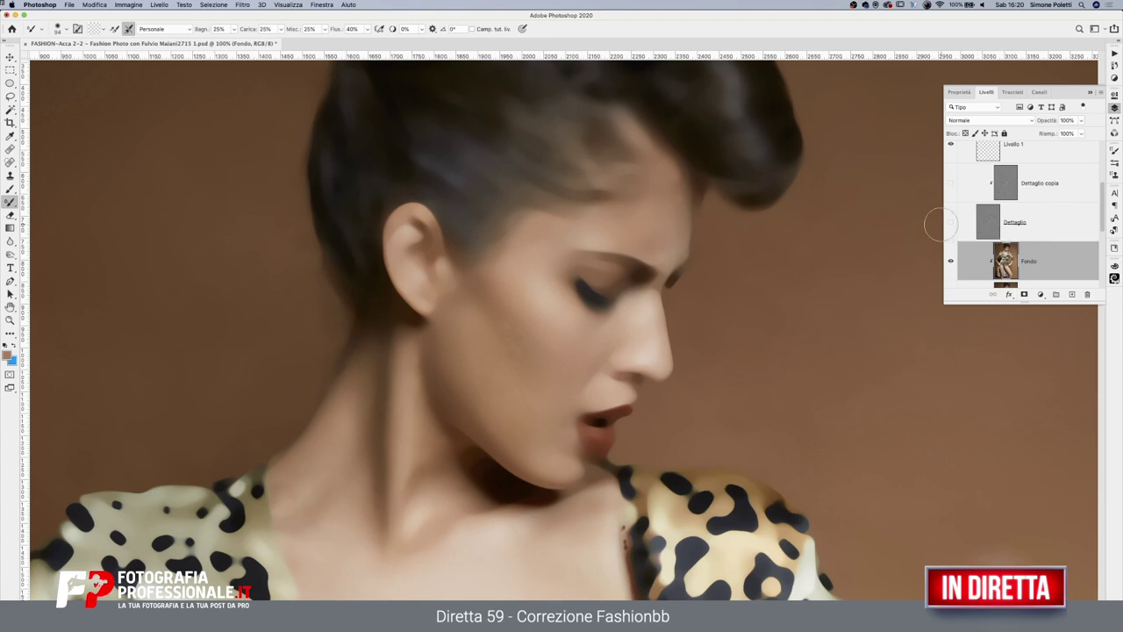
Step back in History to before the cheek-blending brush strokes
{"action": "left_click", "coordinate": [1114, 65]}
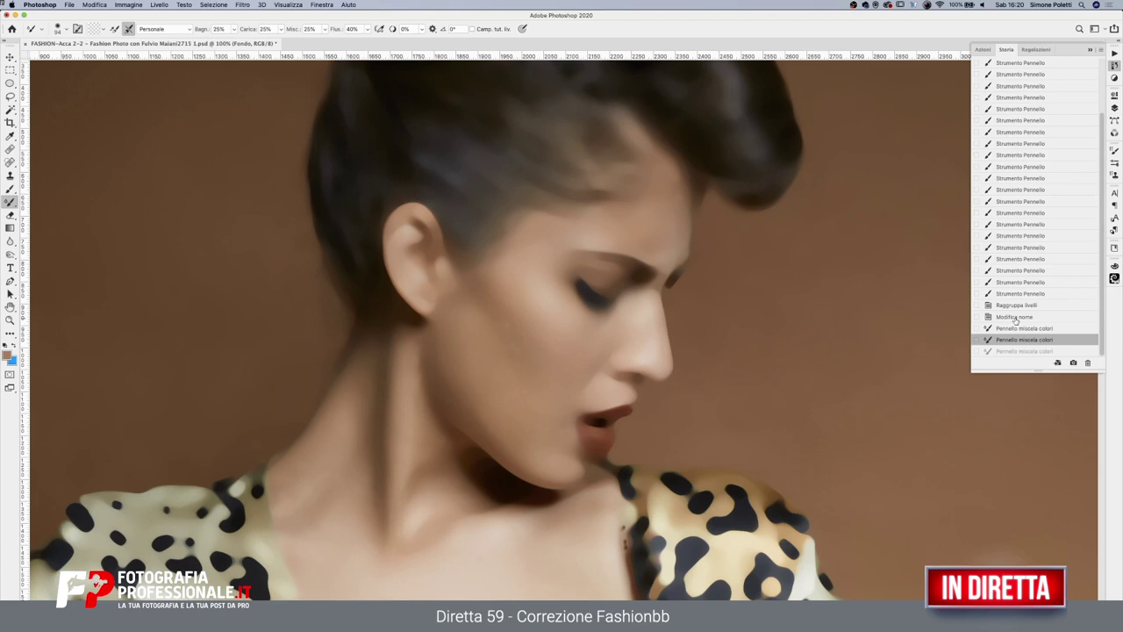
{"action": "left_click", "coordinate": [1015, 317]}
{"action": "left_click", "coordinate": [1113, 108]}
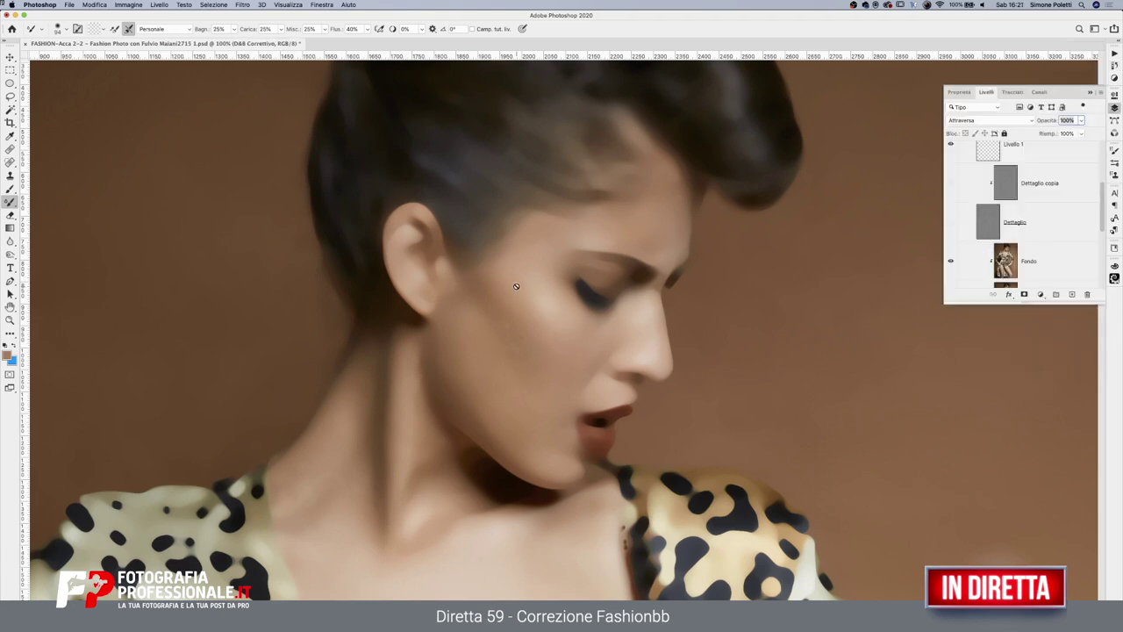
Select the Fondo layer with a normal brush, show both Dettaglio layers, and toggle Fondo to compare
{"action": "key", "text": "shift+b"}
{"action": "left_click", "coordinate": [1009, 269]}
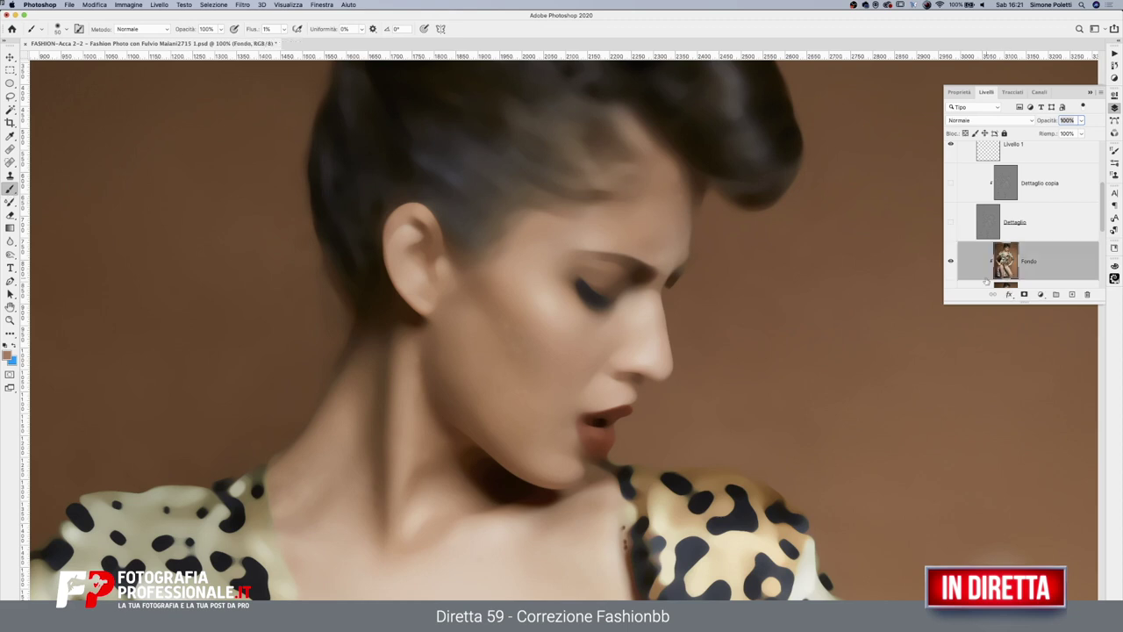
{"action": "left_click_drag", "start_coordinate": [547, 339], "coordinate": [550, 313]}
{"action": "left_click_drag", "start_coordinate": [950, 222], "coordinate": [950, 182]}
{"action": "left_click", "coordinate": [950, 262]}
{"action": "left_click", "coordinate": [950, 261]}
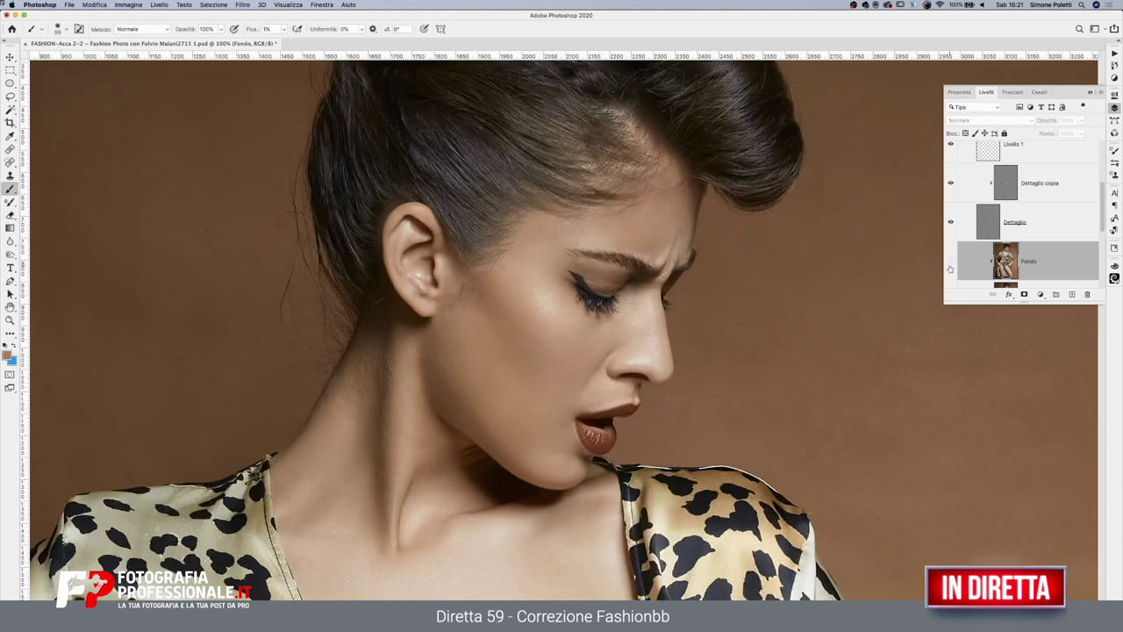
{"action": "left_click", "coordinate": [950, 263]}
Revert History to the Modifica nome state and turn Dettaglio copia back on
{"action": "left_click", "coordinate": [1114, 66]}
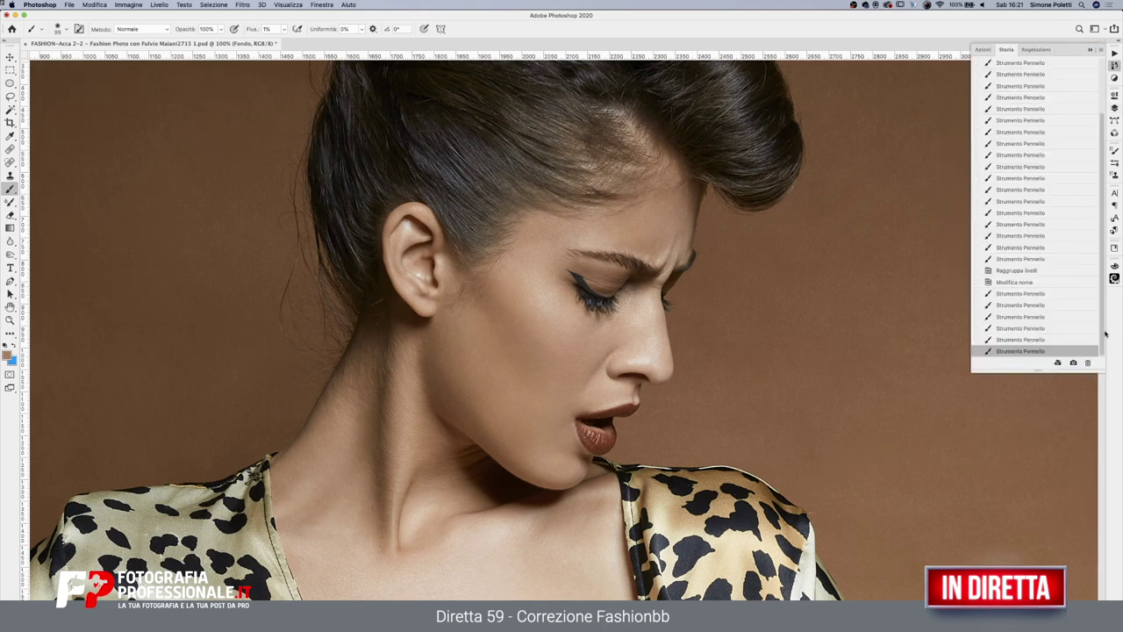
{"action": "left_click", "coordinate": [1017, 283]}
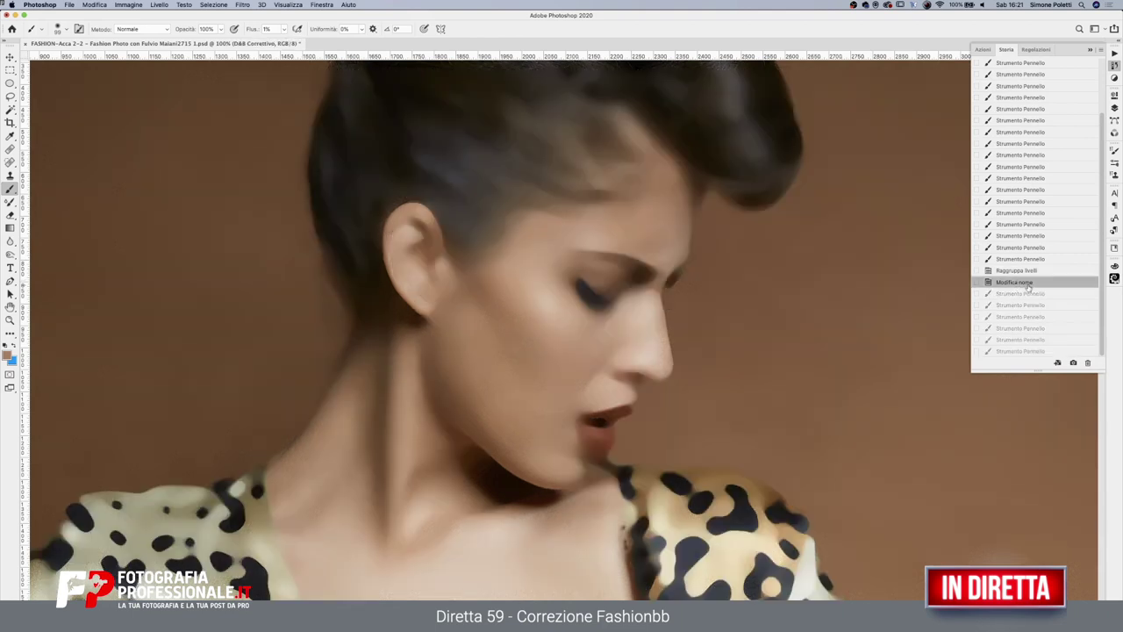
{"action": "left_click", "coordinate": [1114, 108]}
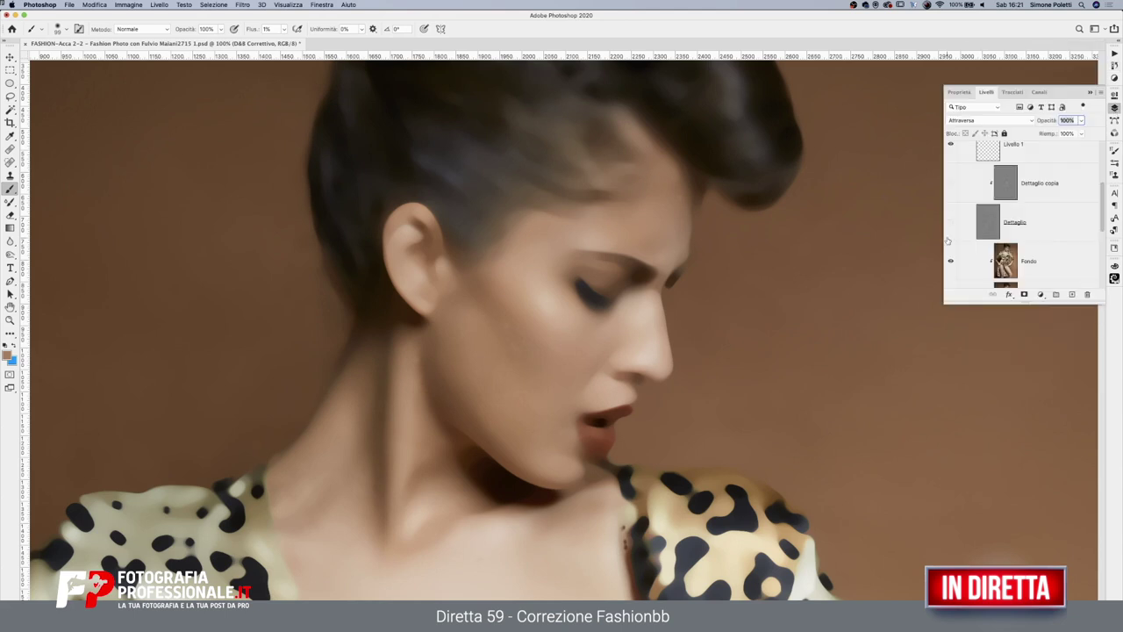
{"action": "left_click", "coordinate": [950, 184]}
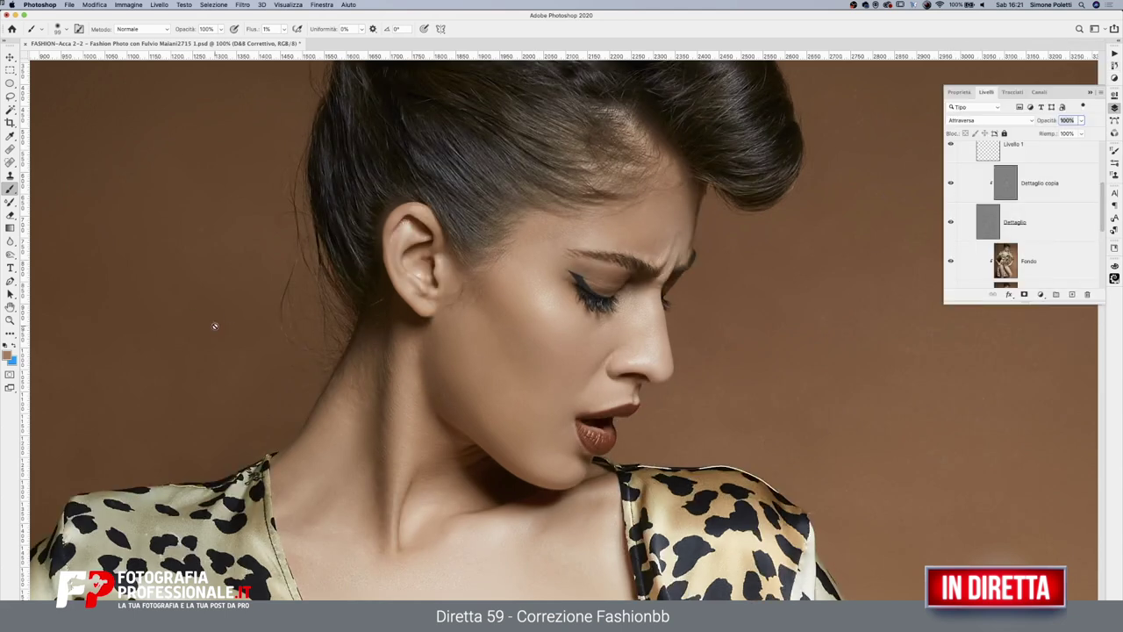
{"action": "key", "text": "z"}
{"action": "left_click", "coordinate": [469, 350], "text": "alt"}
Collapse the Separazione layer group and compare the image without the correction groups
{"action": "left_click", "coordinate": [484, 372], "text": "alt"}
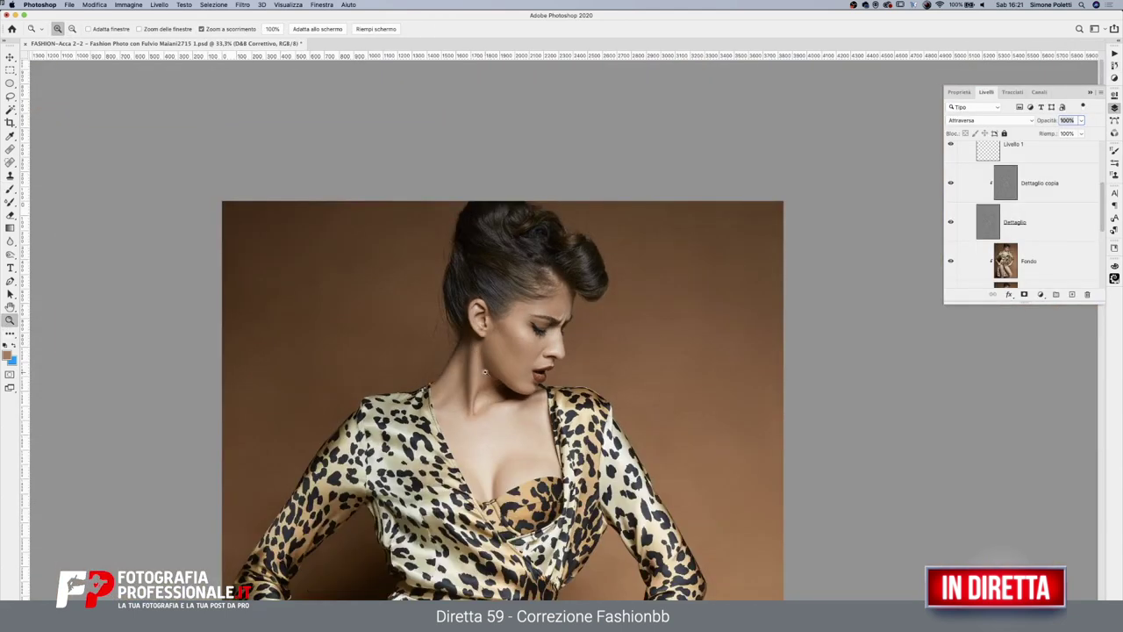
{"action": "scroll", "coordinate": [485, 372], "scroll_direction": "down", "scroll_amount": 3}
{"action": "scroll", "coordinate": [484, 372], "scroll_direction": "left", "scroll_amount": 2}
{"action": "scroll", "coordinate": [1052, 179], "scroll_direction": "up", "scroll_amount": 3}
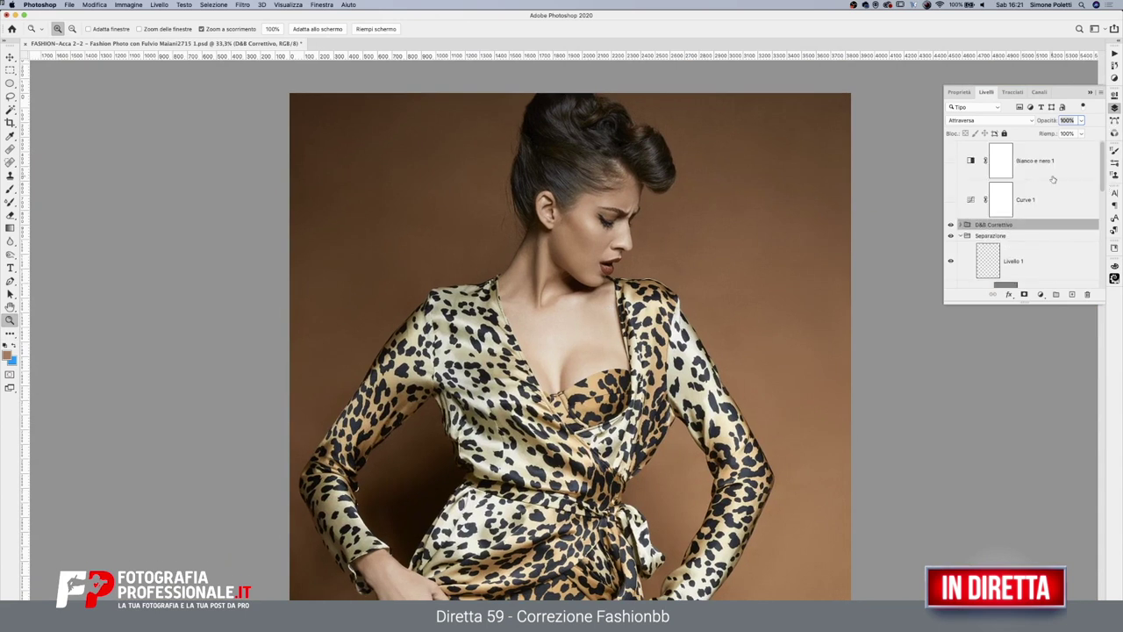
{"action": "left_click", "coordinate": [961, 235]}
{"action": "mouse_move", "coordinate": [950, 226]}
{"action": "left_mouse_down"}
{"action": "mouse_move", "coordinate": [949, 239]}
{"action": "mouse_move", "coordinate": [951, 224]}
{"action": "left_mouse_up"}
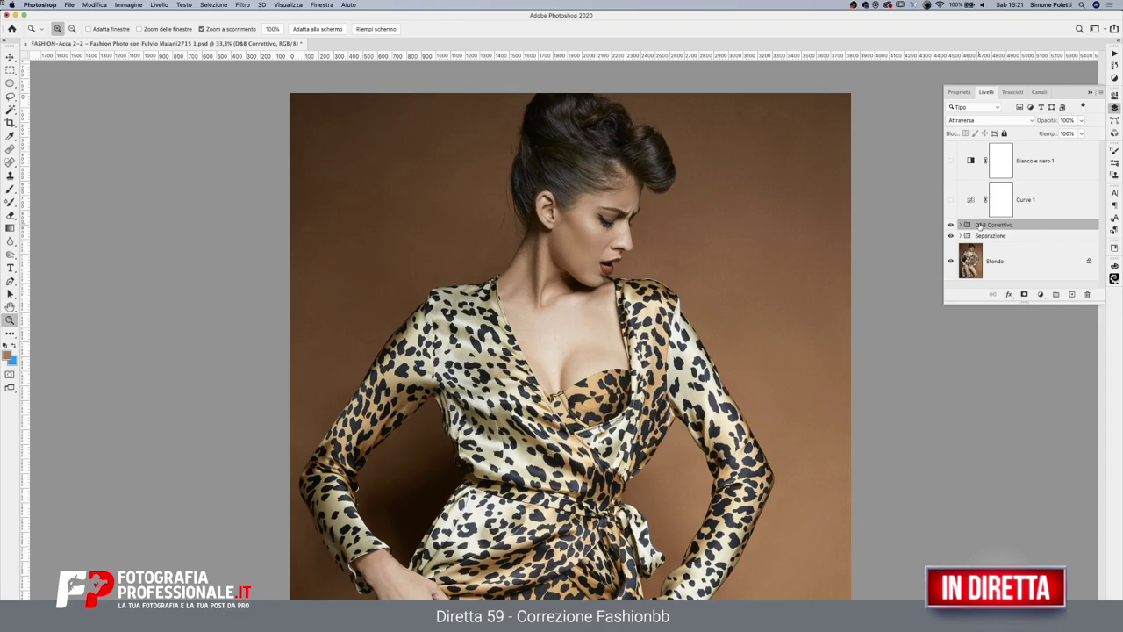
Zoom and pan to inspect the lower body, chest and whole figure
{"action": "left_click_drag", "start_coordinate": [675, 416], "coordinate": [616, 272]}
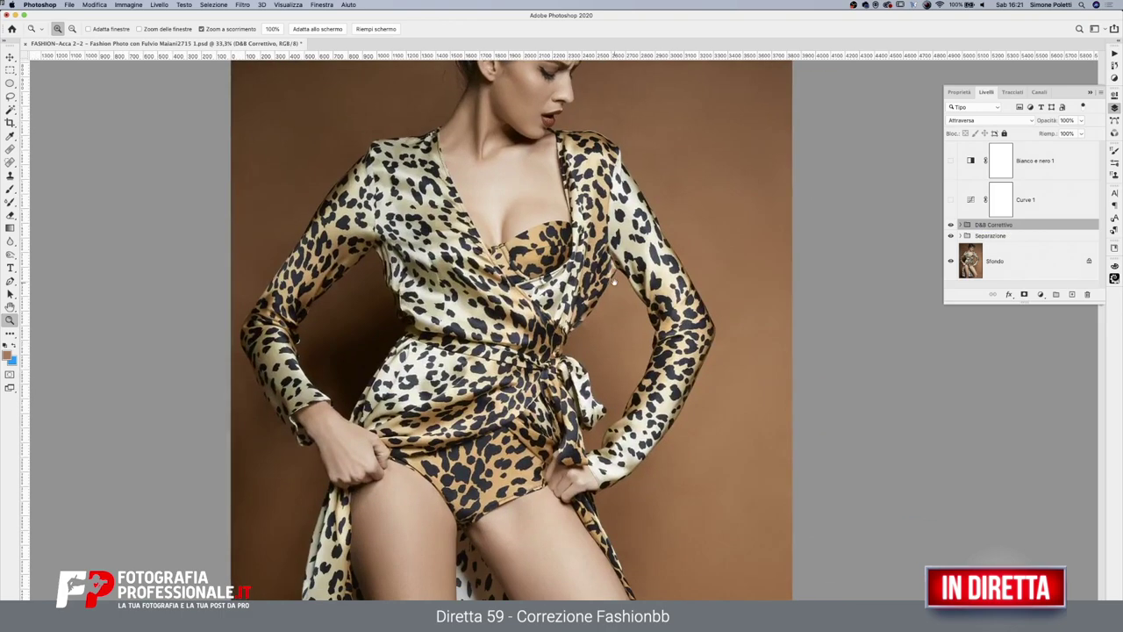
{"action": "left_click_drag", "start_coordinate": [446, 227], "coordinate": [418, 283]}
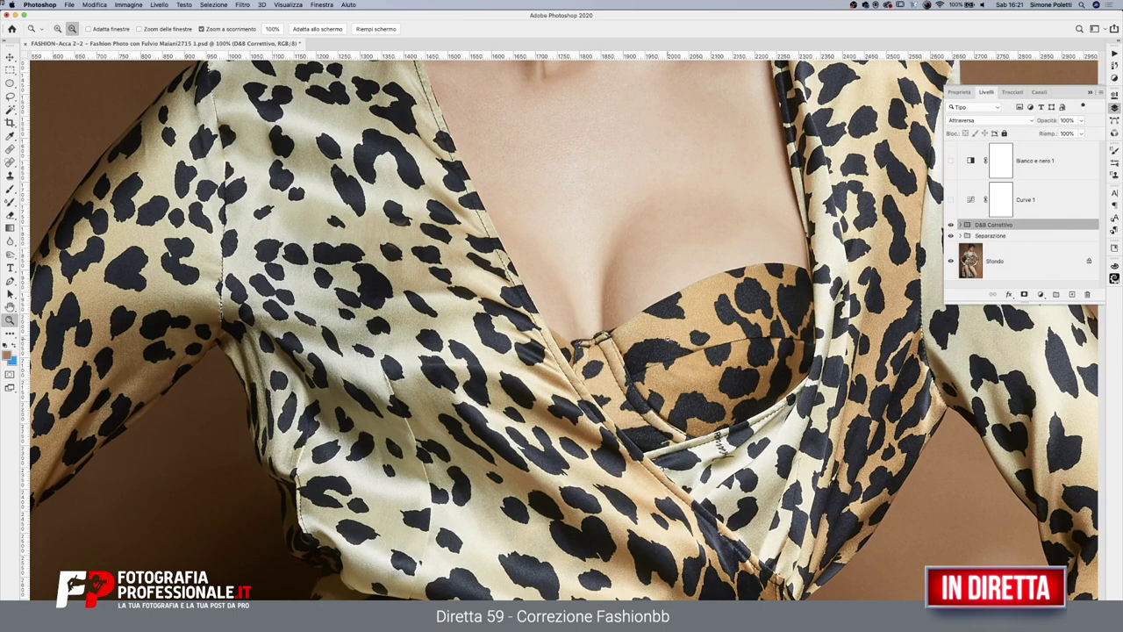
{"action": "left_click", "coordinate": [668, 344], "text": "alt"}
{"action": "mouse_move", "coordinate": [697, 391]}
{"action": "left_mouse_down"}
{"action": "mouse_move", "coordinate": [711, 243]}
{"action": "mouse_move", "coordinate": [707, 369]}
{"action": "left_mouse_up"}
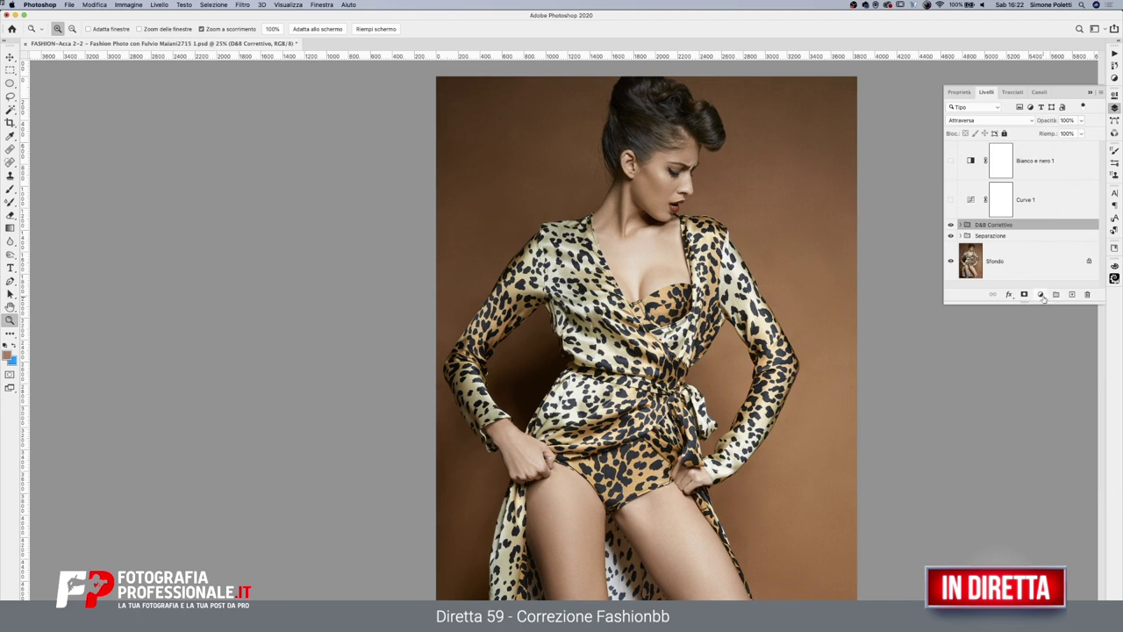
Sample a light skin tone, then reset colours to default black and white
{"action": "left_click", "coordinate": [11, 136]}
{"action": "left_click", "coordinate": [635, 282]}
{"action": "left_click", "coordinate": [13, 346]}
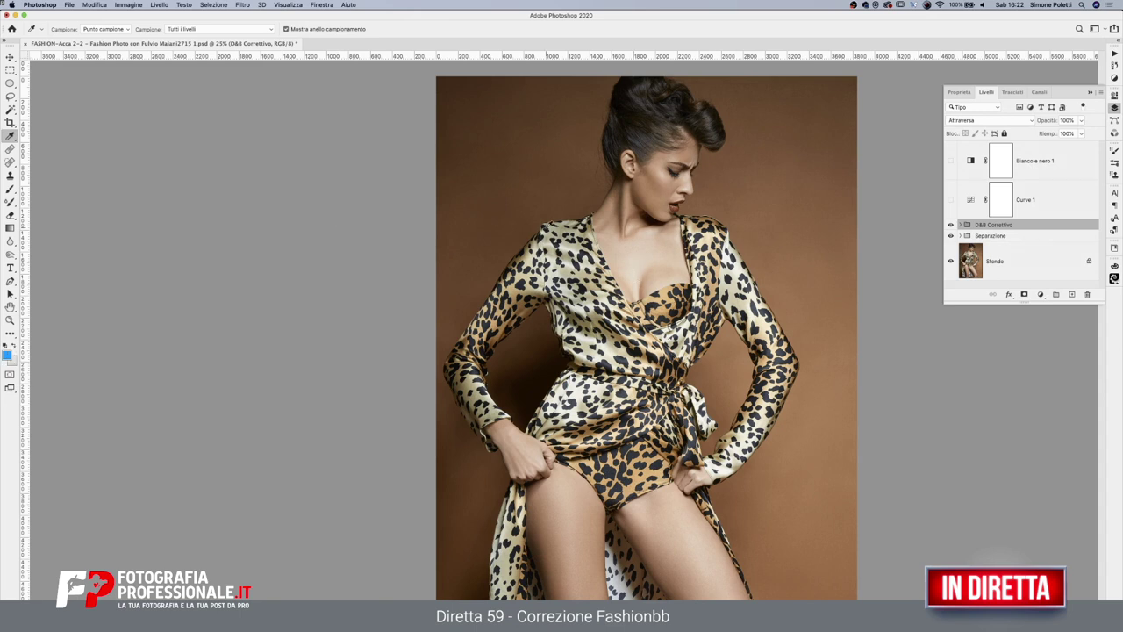
{"action": "key", "text": "d"}
Add a Gradient Map adjustment layer, closing the Gradient Editor without changes
{"action": "left_click", "coordinate": [1040, 294]}
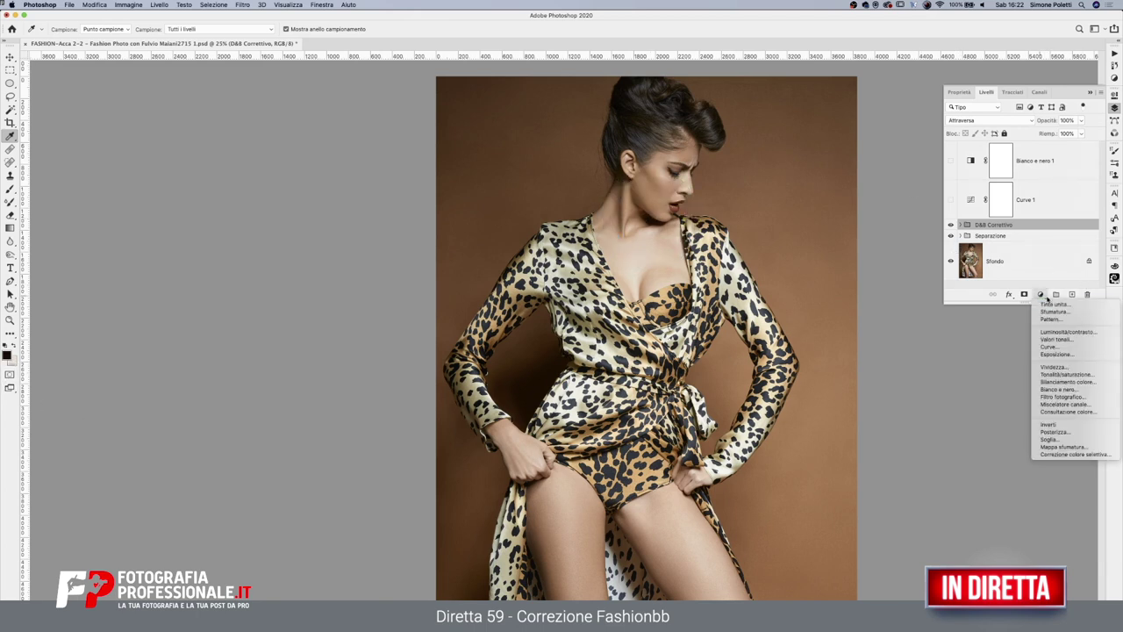
{"action": "left_click", "coordinate": [1061, 446]}
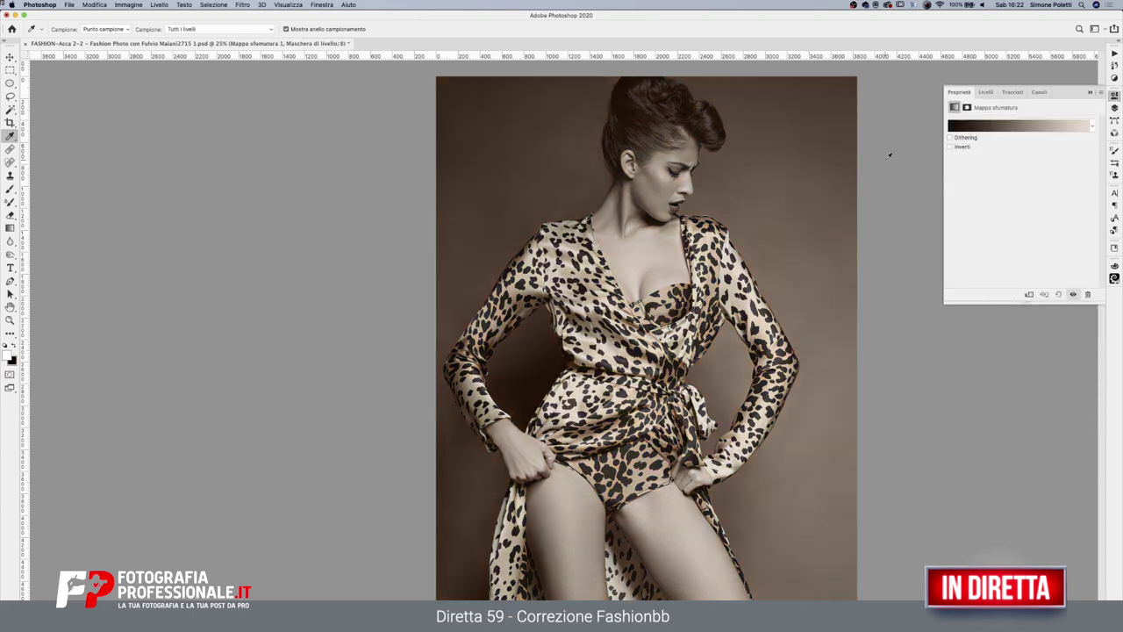
{"action": "left_click", "coordinate": [1022, 129]}
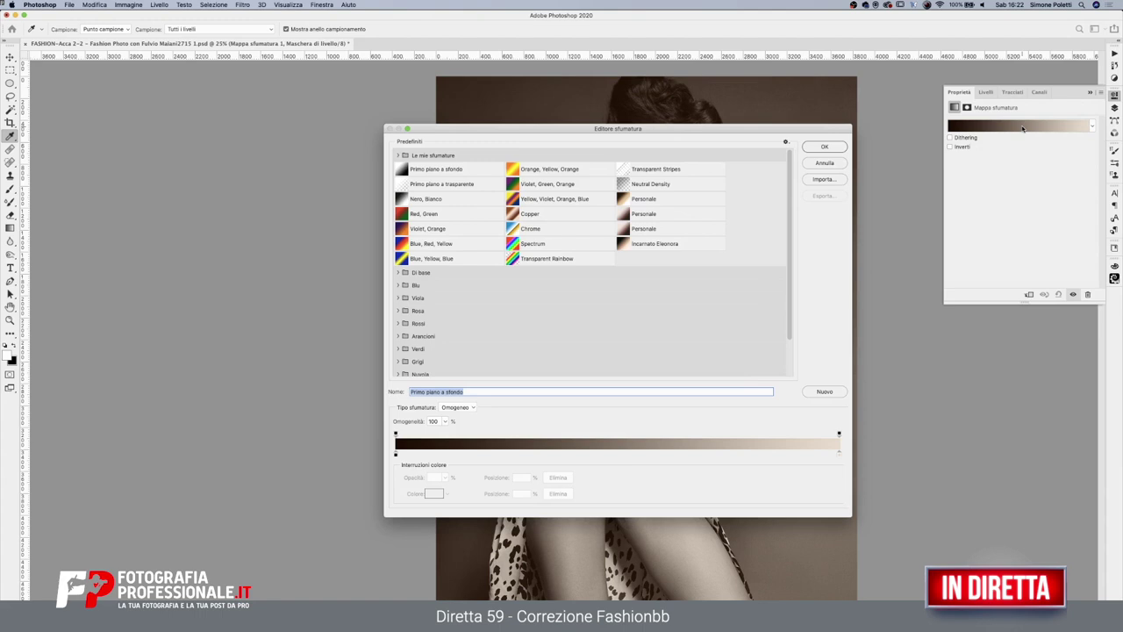
{"action": "left_click_drag", "start_coordinate": [615, 120], "coordinate": [334, 366]}
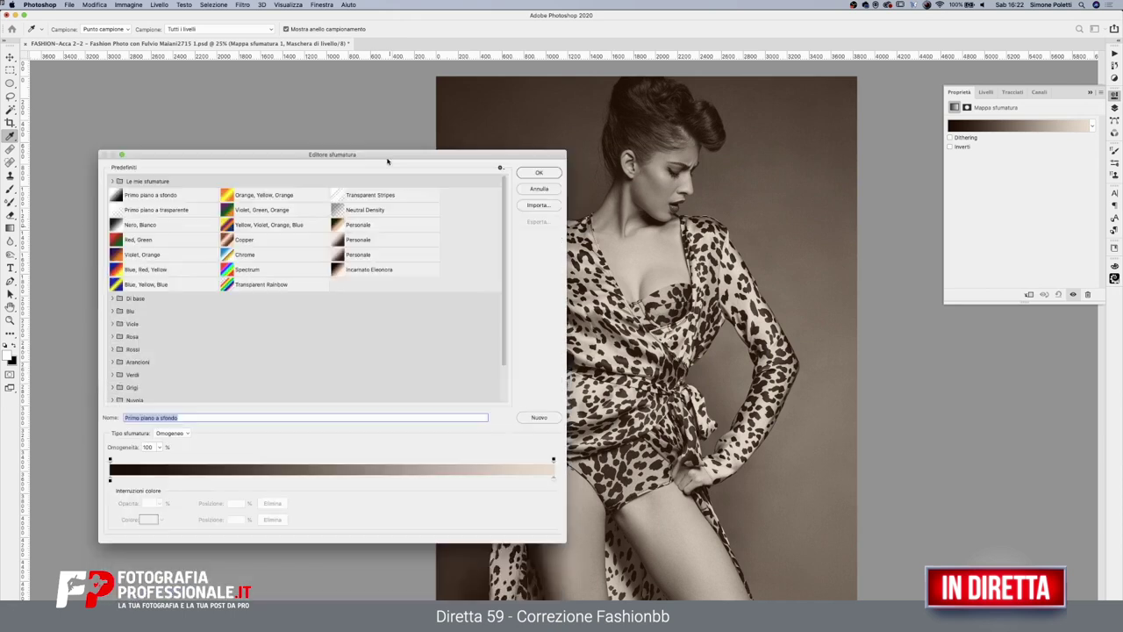
{"action": "left_click", "coordinate": [536, 180]}
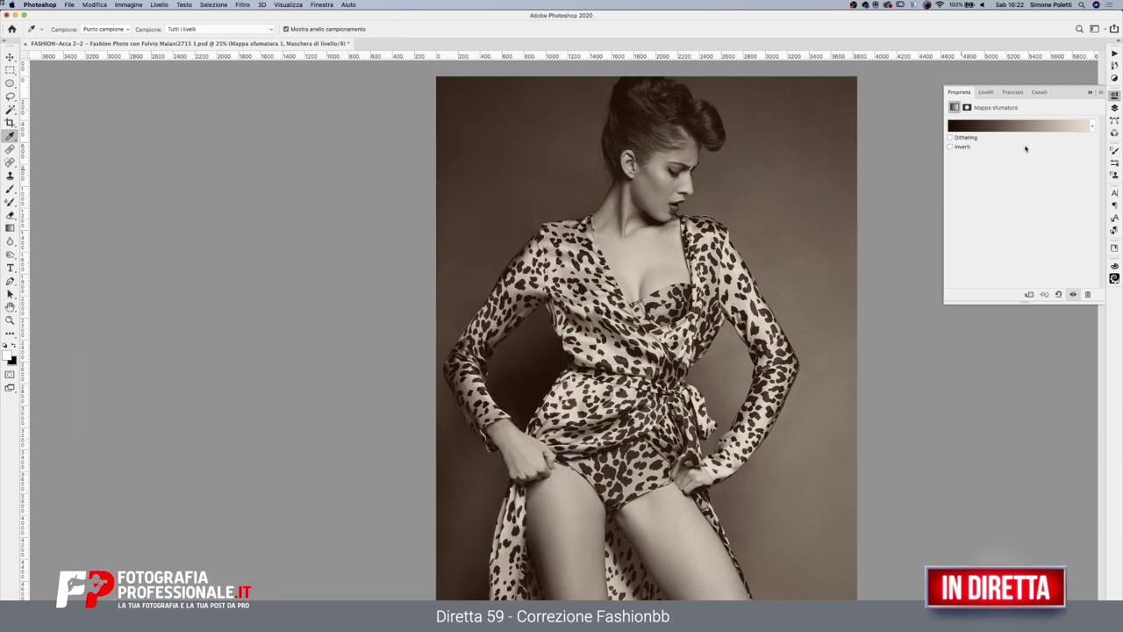
{"action": "left_click", "coordinate": [1114, 108]}
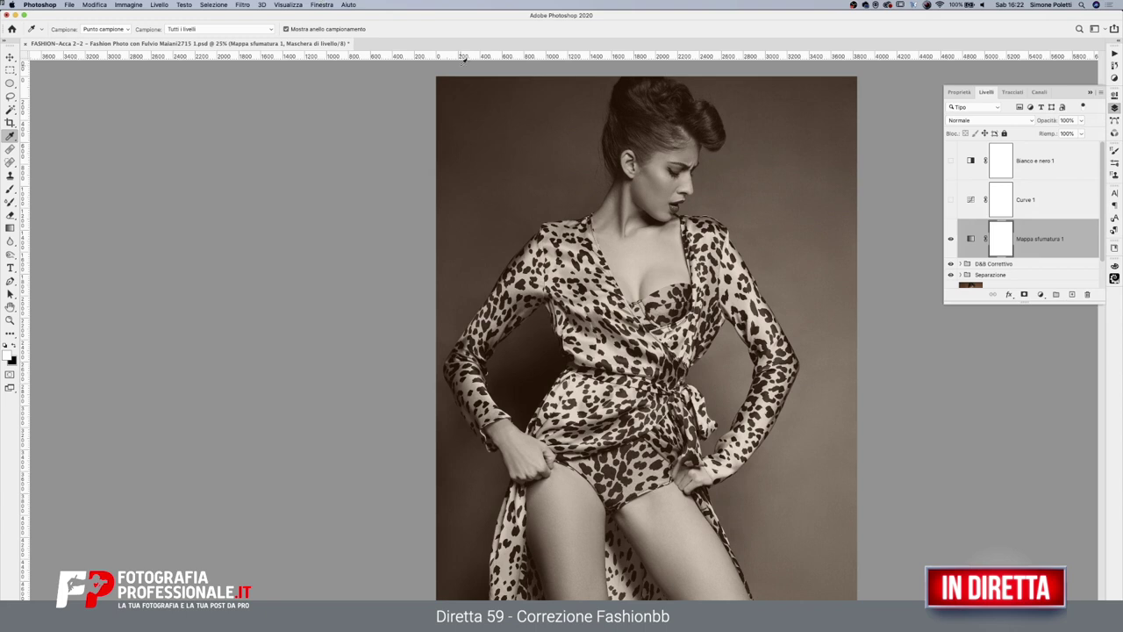
Hide Mappa sfumatura 1, zoom on the chest, and target the gradient map rather than its mask
{"action": "left_click", "coordinate": [950, 239]}
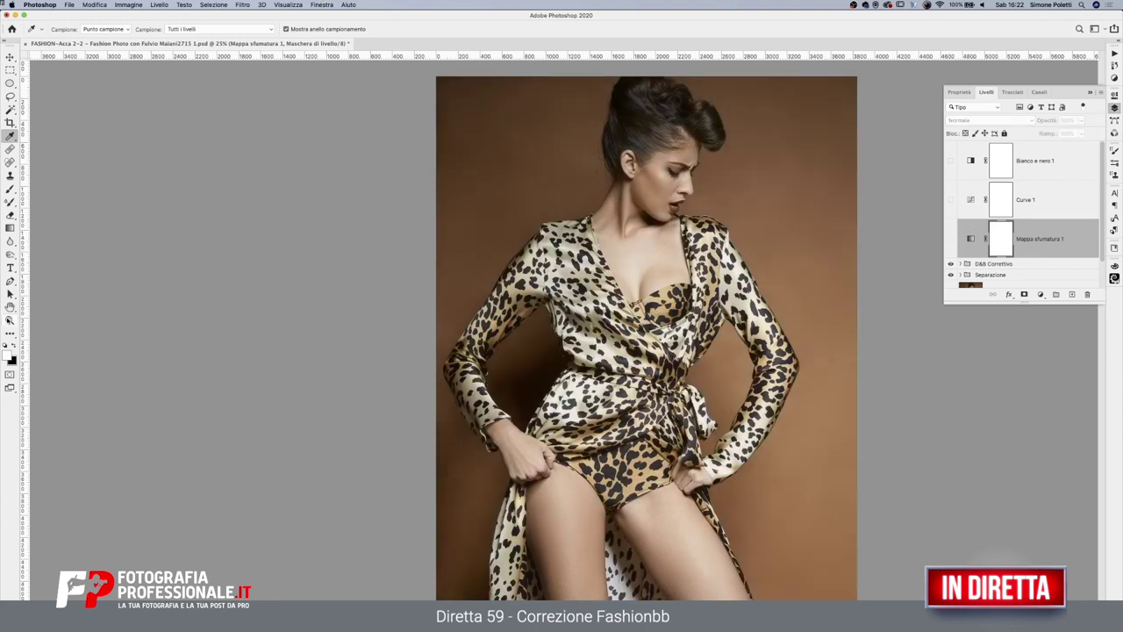
{"action": "left_click", "coordinate": [10, 319]}
{"action": "left_click", "coordinate": [717, 249]}
{"action": "left_click", "coordinate": [10, 135]}
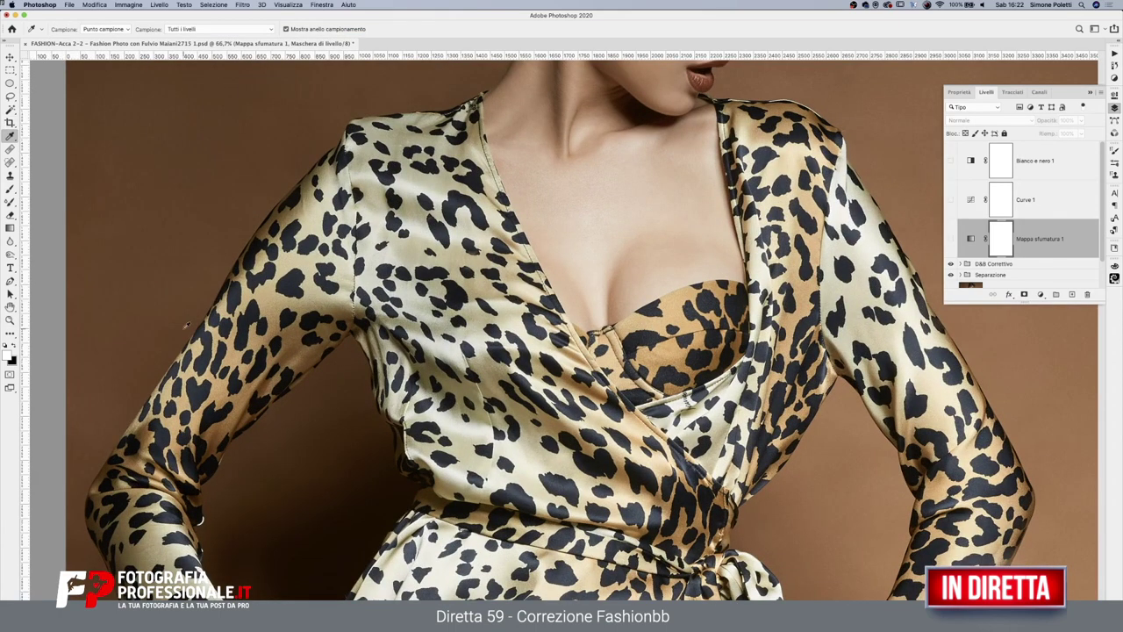
{"action": "left_click", "coordinate": [970, 238]}
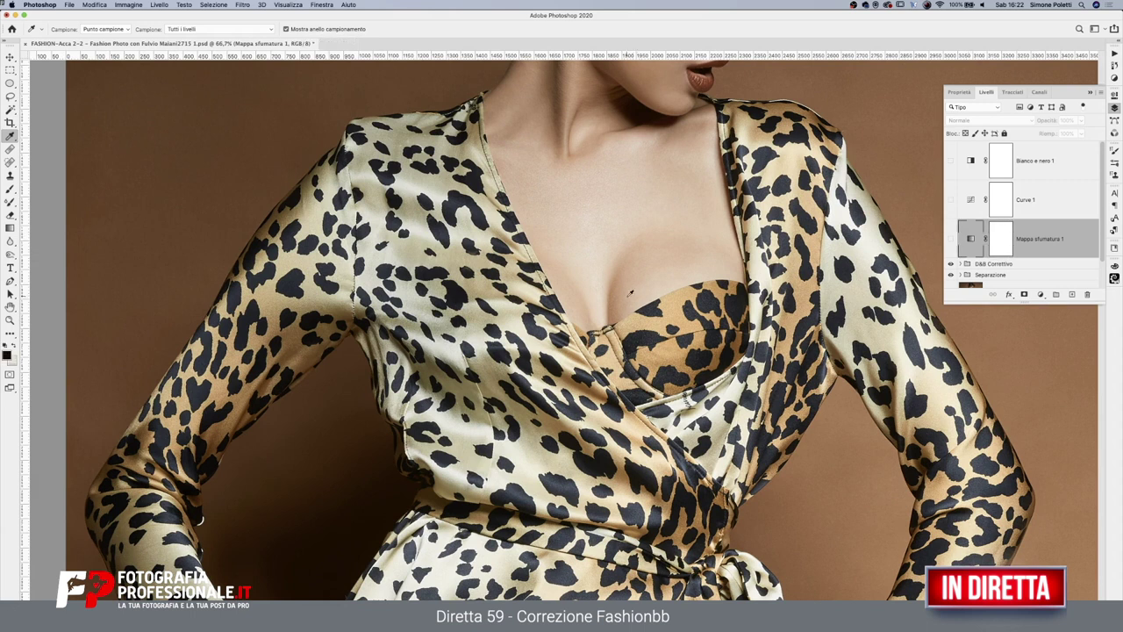
Sample the light beige skin colour and save it as a swatch
{"action": "left_click", "coordinate": [596, 279]}
{"action": "left_click", "coordinate": [10, 356]}
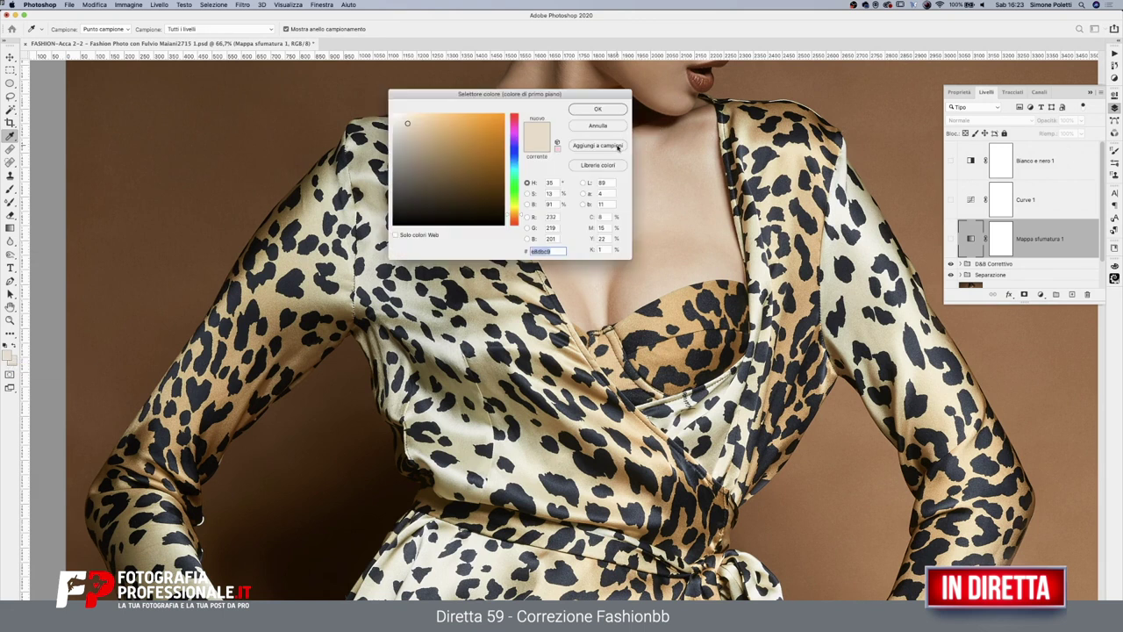
{"action": "left_click", "coordinate": [616, 146]}
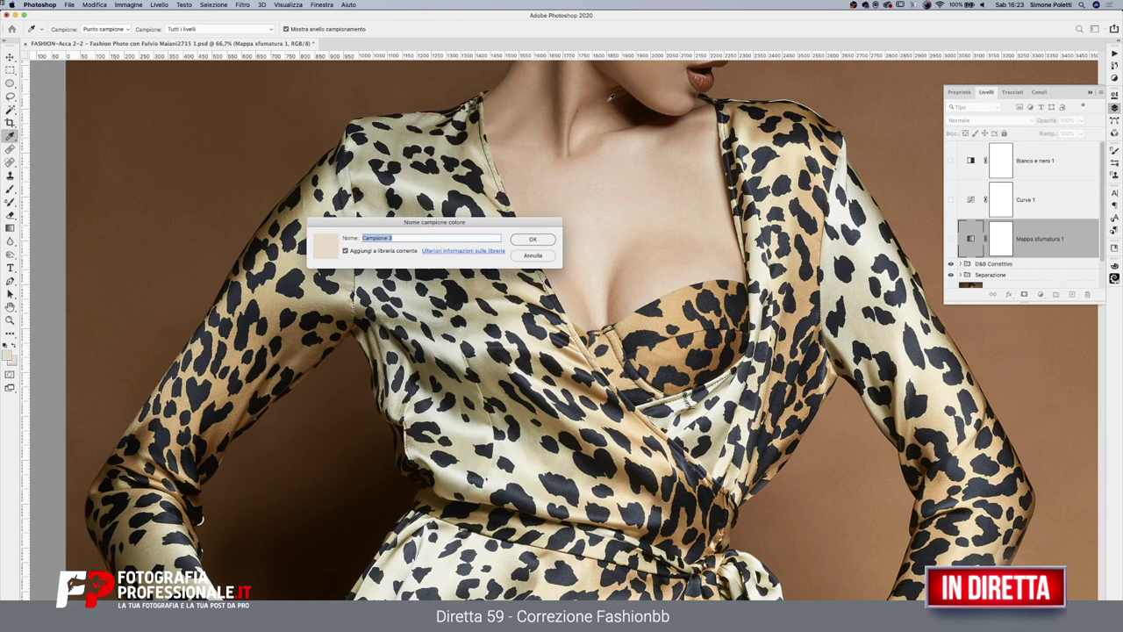
{"action": "left_click", "coordinate": [532, 238]}
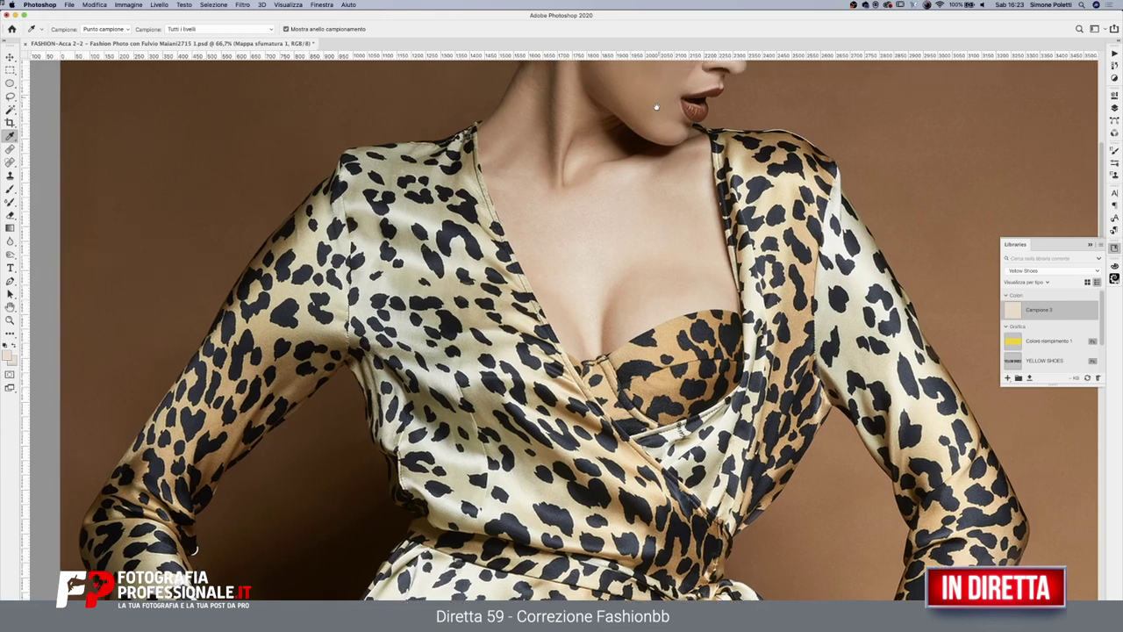
Sample a brown tone from the face, save it as a swatch, and check the Swatches panel
{"action": "left_click_drag", "start_coordinate": [638, 115], "coordinate": [603, 305]}
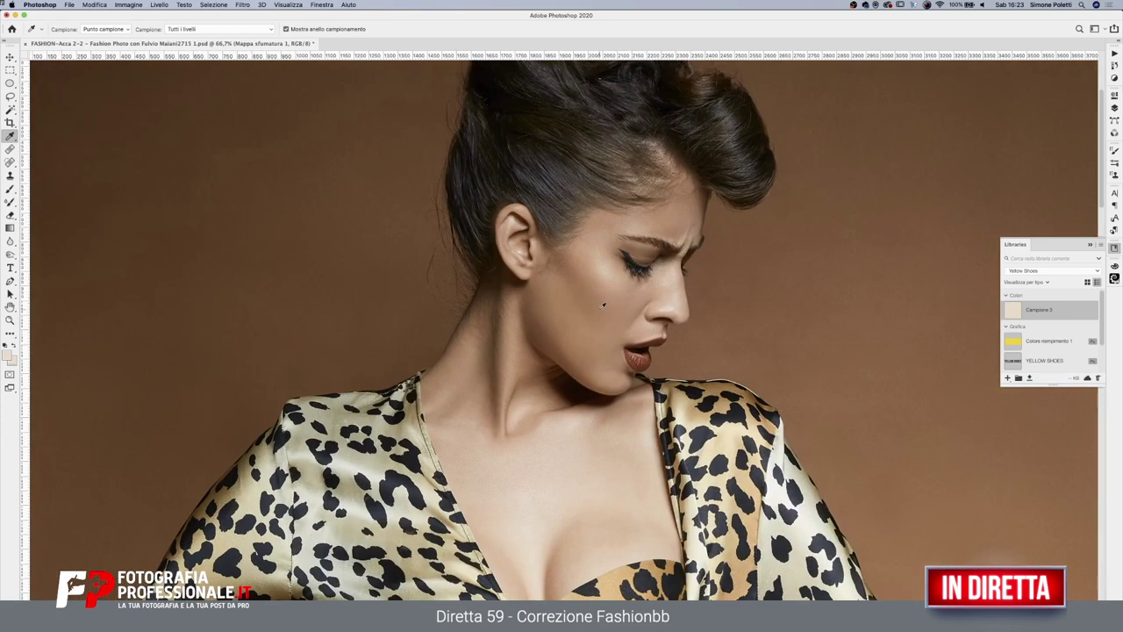
{"action": "left_click", "coordinate": [591, 323]}
{"action": "left_click", "coordinate": [8, 357]}
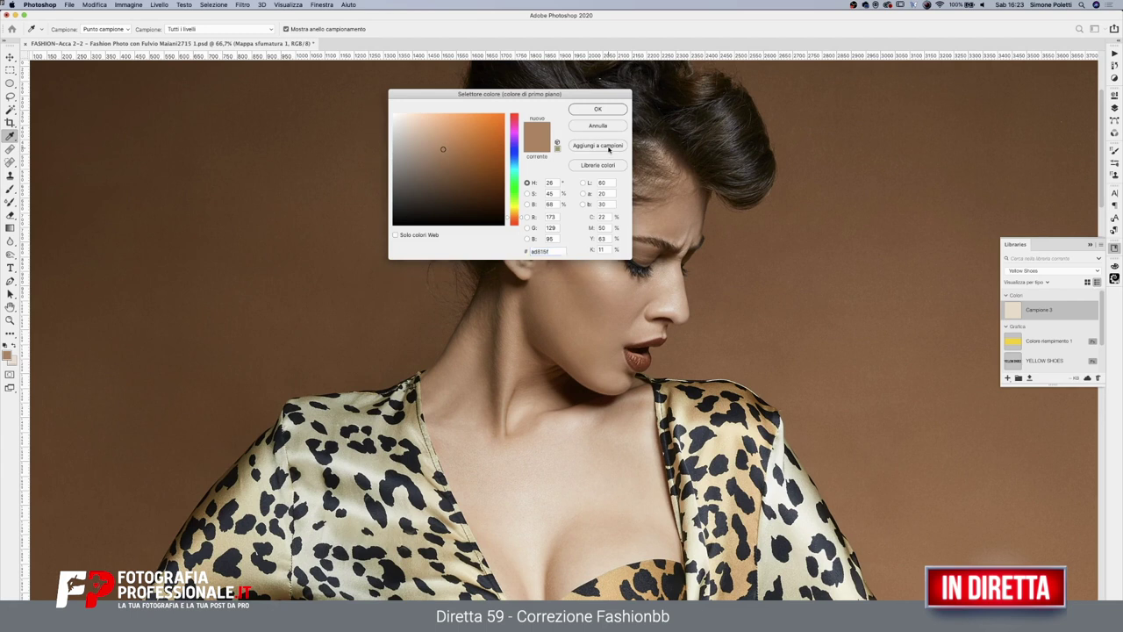
{"action": "left_click", "coordinate": [606, 146]}
{"action": "left_click", "coordinate": [531, 240]}
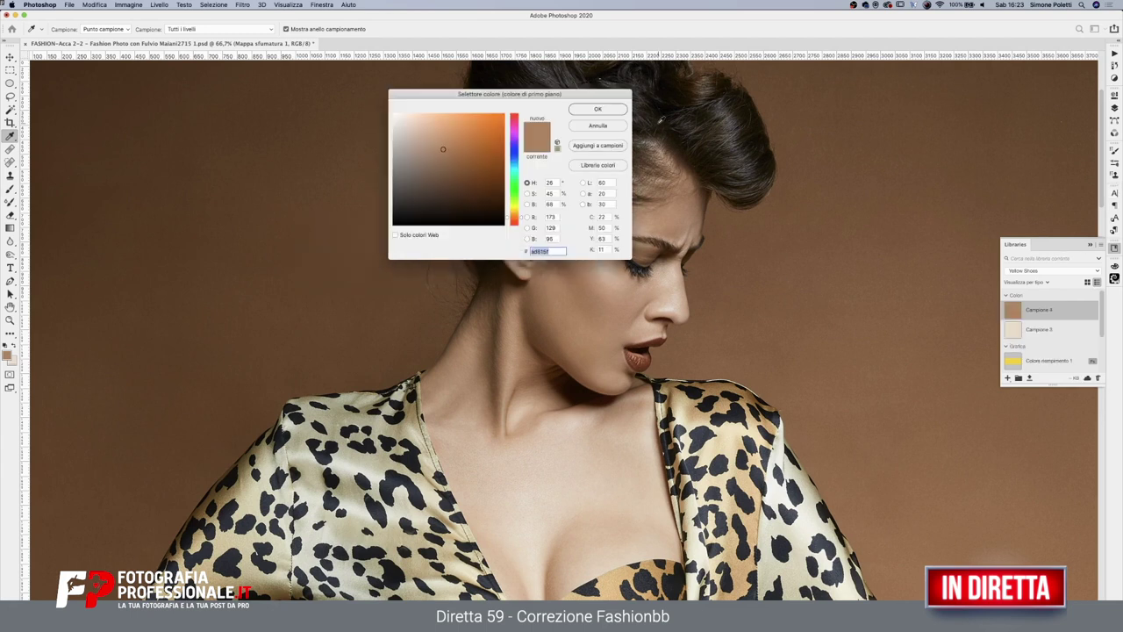
{"action": "left_click", "coordinate": [598, 110]}
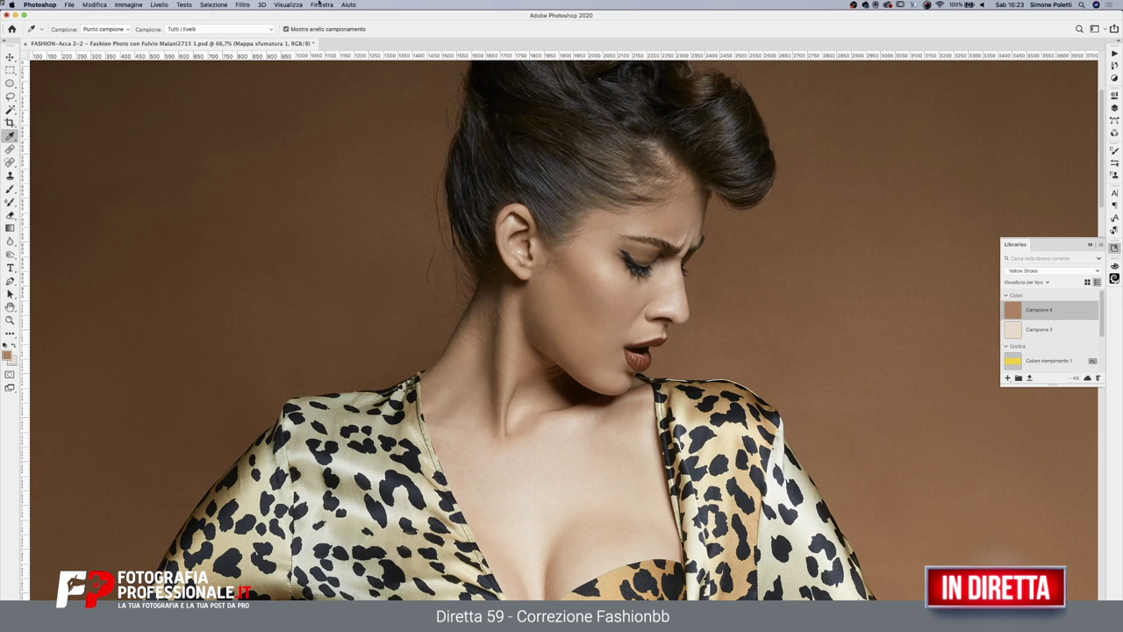
{"action": "left_click", "coordinate": [320, 4]}
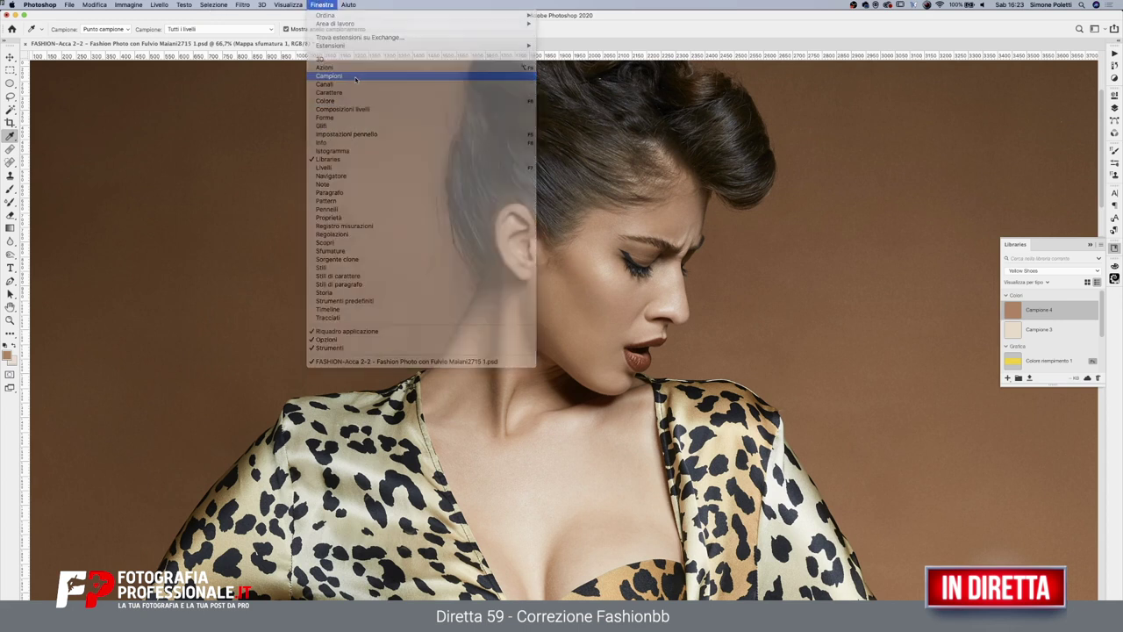
{"action": "left_click", "coordinate": [356, 79]}
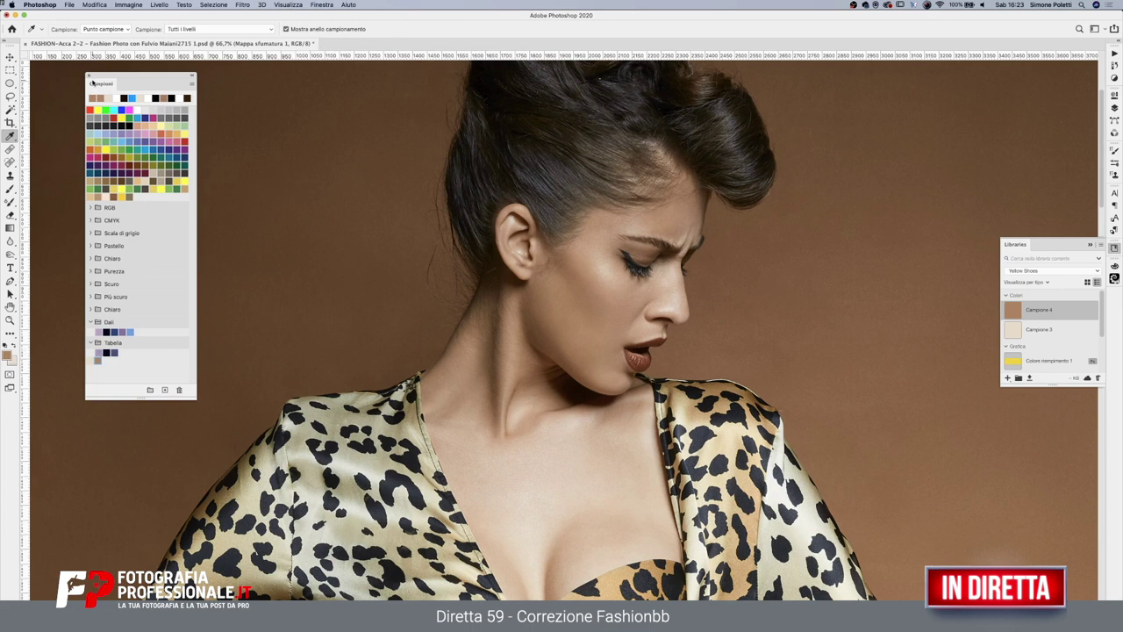
{"action": "left_click", "coordinate": [89, 76]}
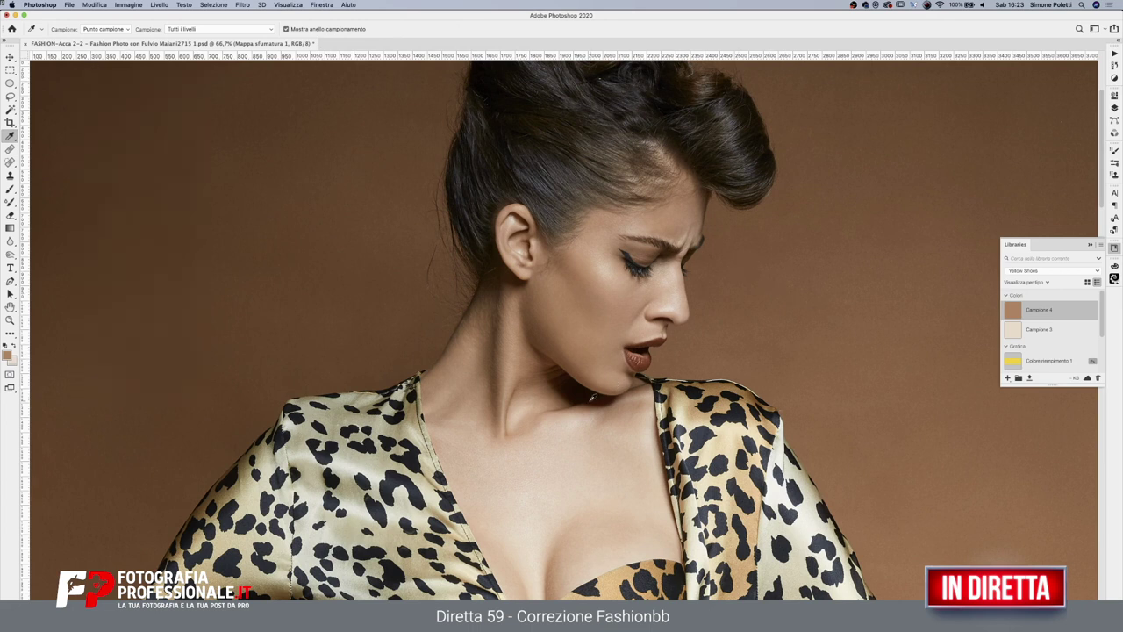
Save a near-black brown as a third swatch and bring back the Layers panel
{"action": "key", "text": "d"}
{"action": "left_click", "coordinate": [7, 354]}
{"action": "left_click", "coordinate": [601, 144]}
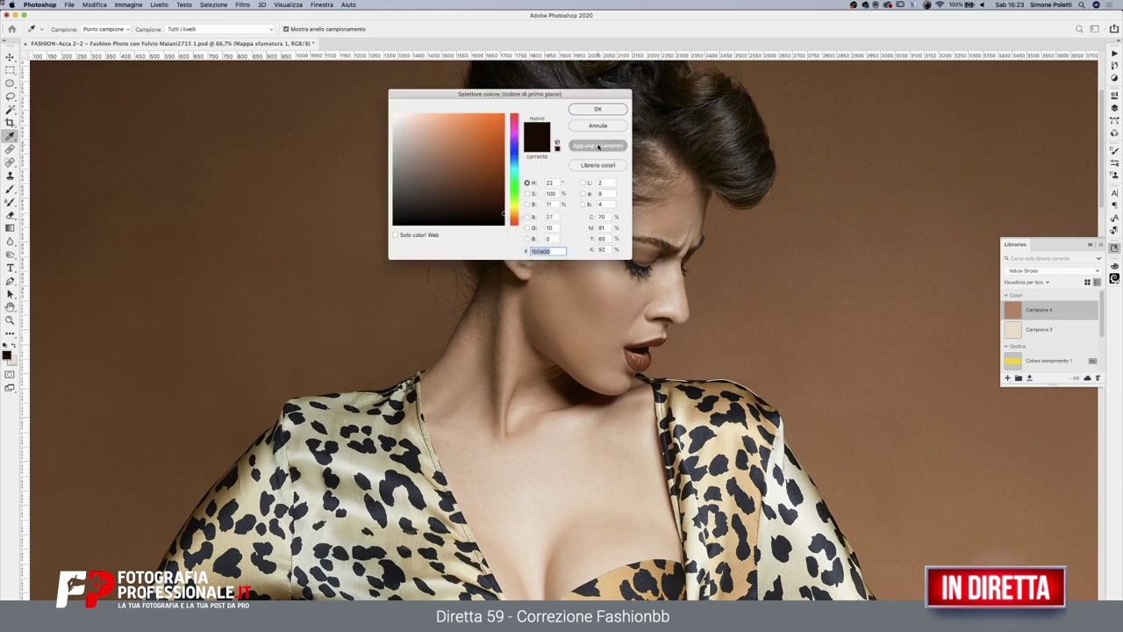
{"action": "left_click", "coordinate": [531, 241]}
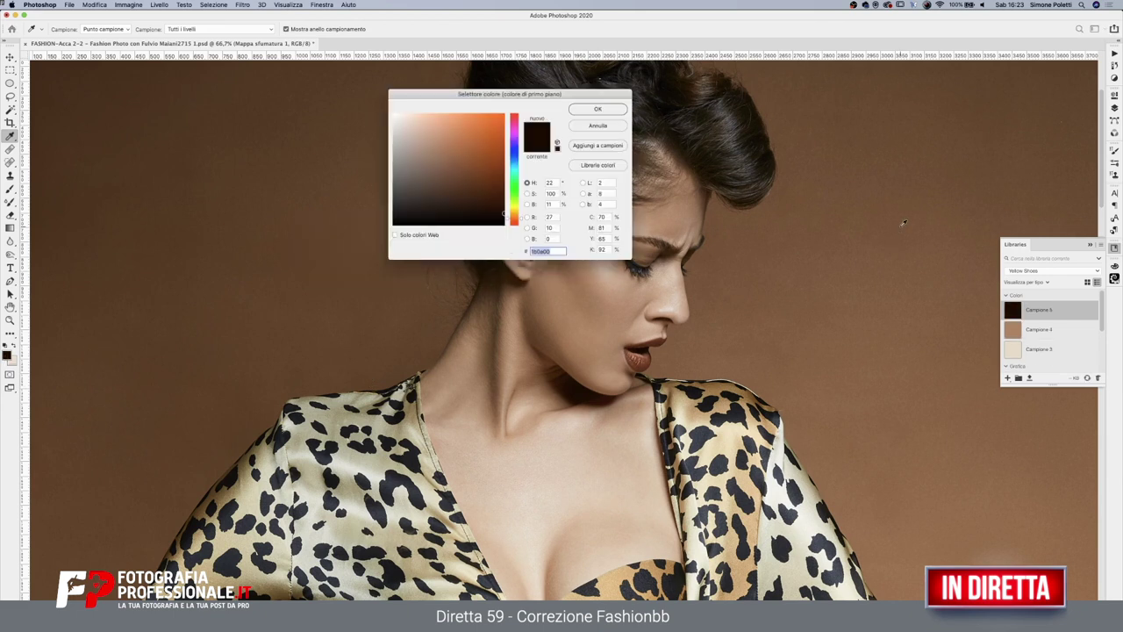
{"action": "left_click", "coordinate": [596, 110]}
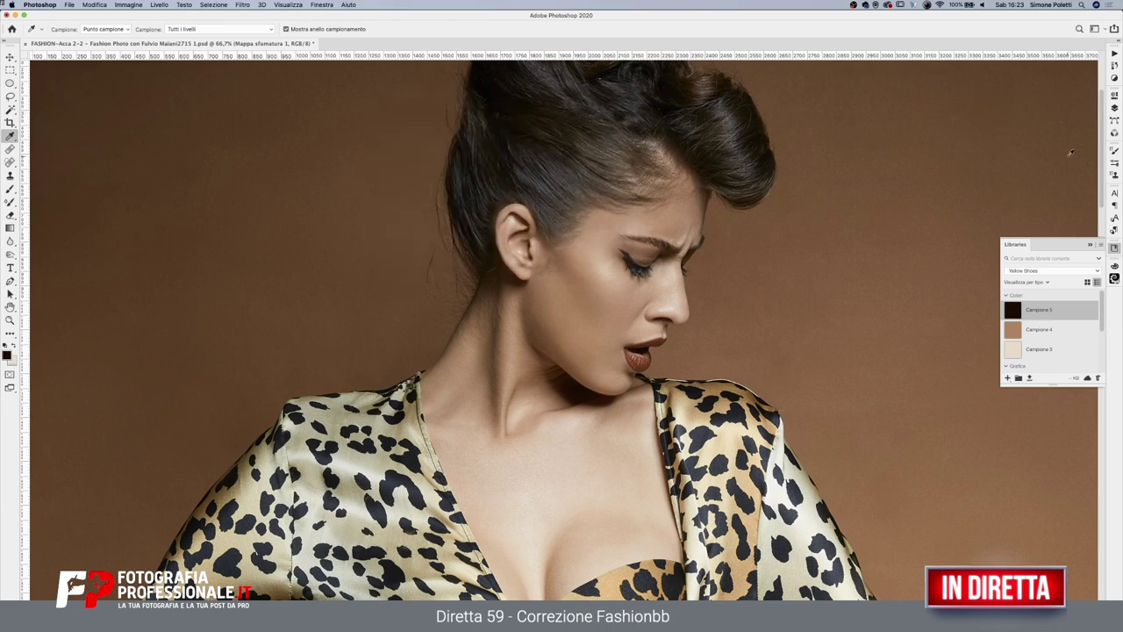
{"action": "key", "text": "F7"}
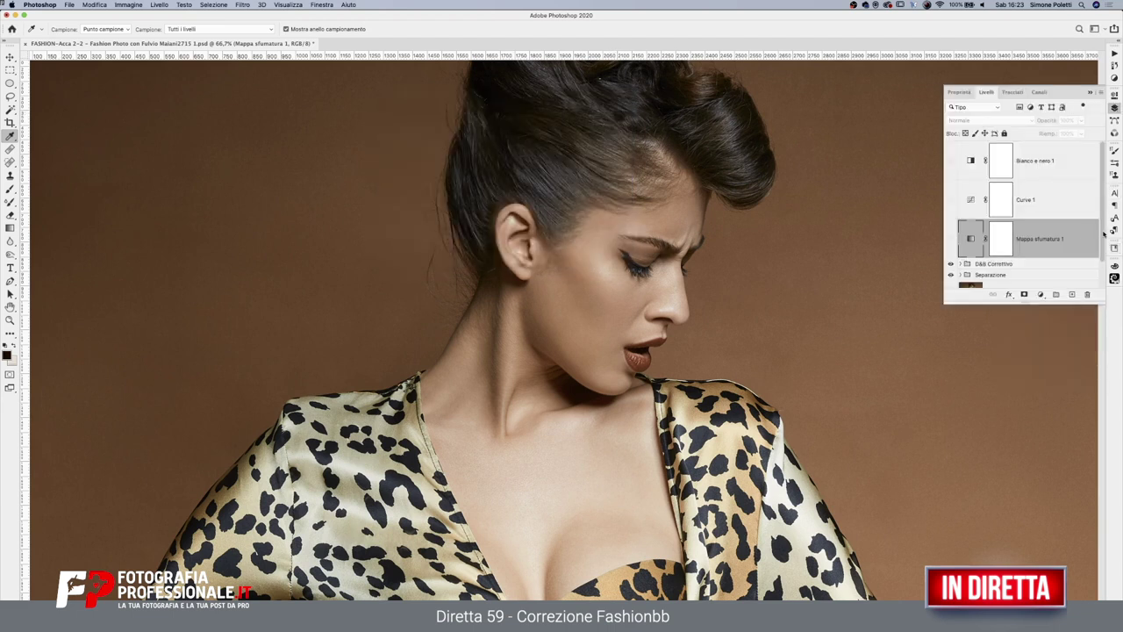
{"action": "scroll", "coordinate": [1053, 245], "scroll_direction": "down", "scroll_amount": 2}
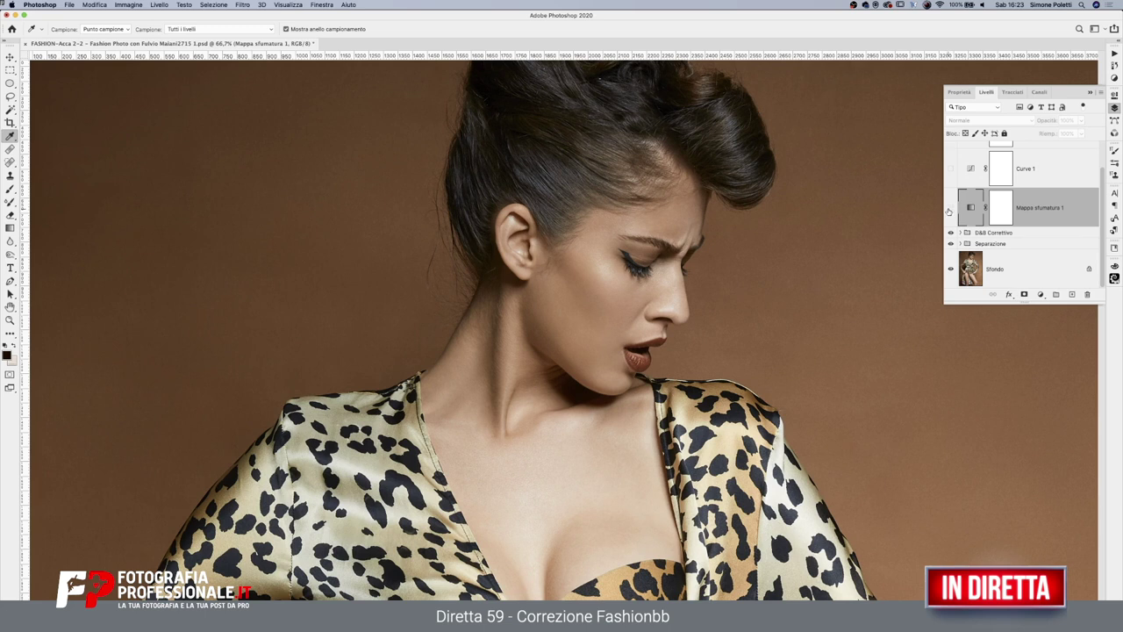
Turn on Mappa sfumatura 1 and open its Gradient Editor
{"action": "left_click", "coordinate": [949, 208]}
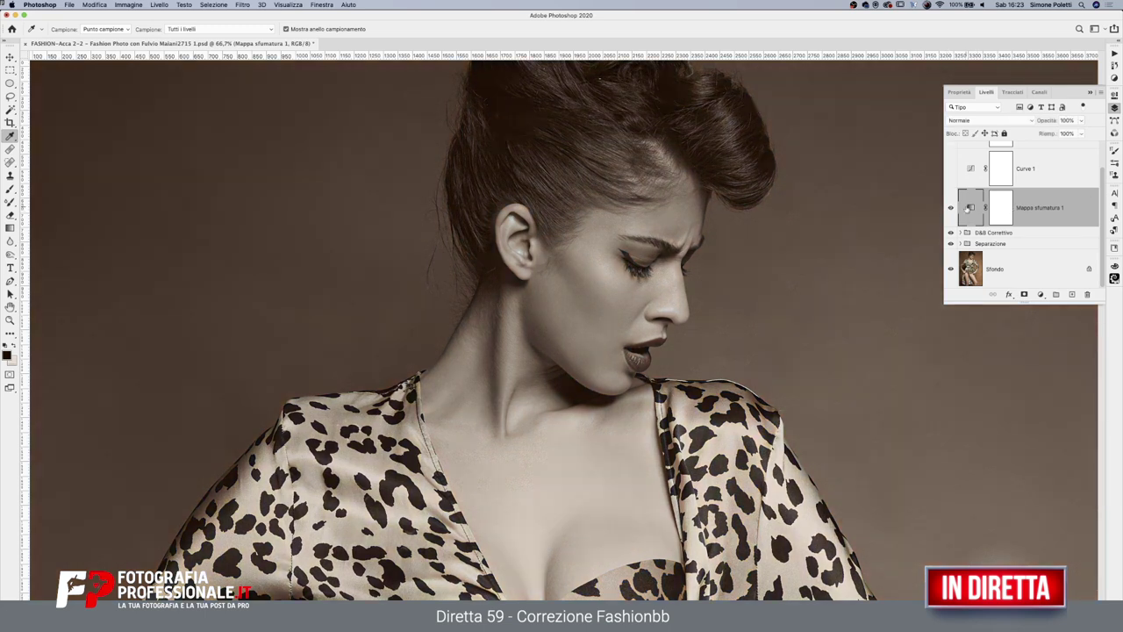
{"action": "double_click", "coordinate": [969, 208]}
{"action": "left_click", "coordinate": [1013, 127]}
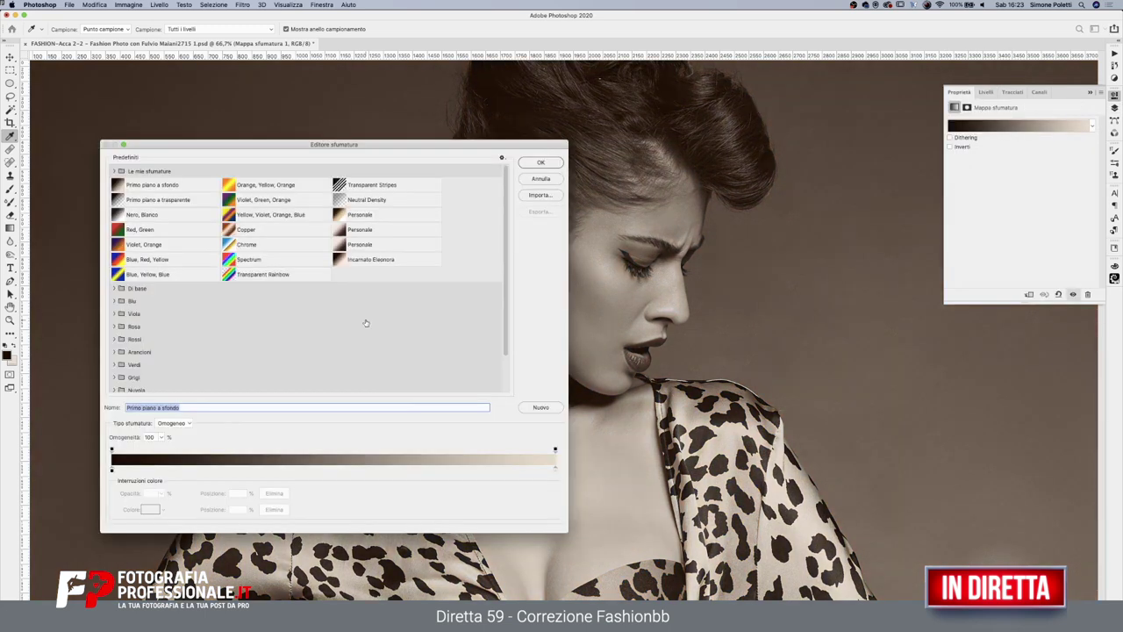
{"action": "left_click_drag", "start_coordinate": [352, 141], "coordinate": [761, 107]}
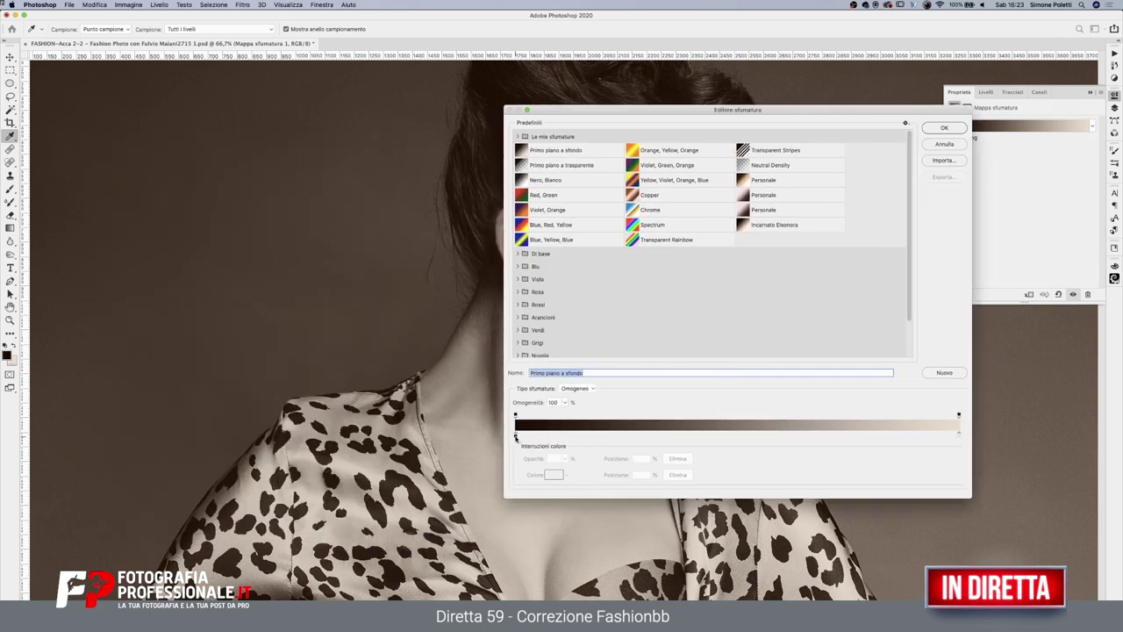
Set the left gradient stop to the saved near-black swatch at position 11%
{"action": "left_click", "coordinate": [516, 434]}
{"action": "left_click", "coordinate": [556, 475]}
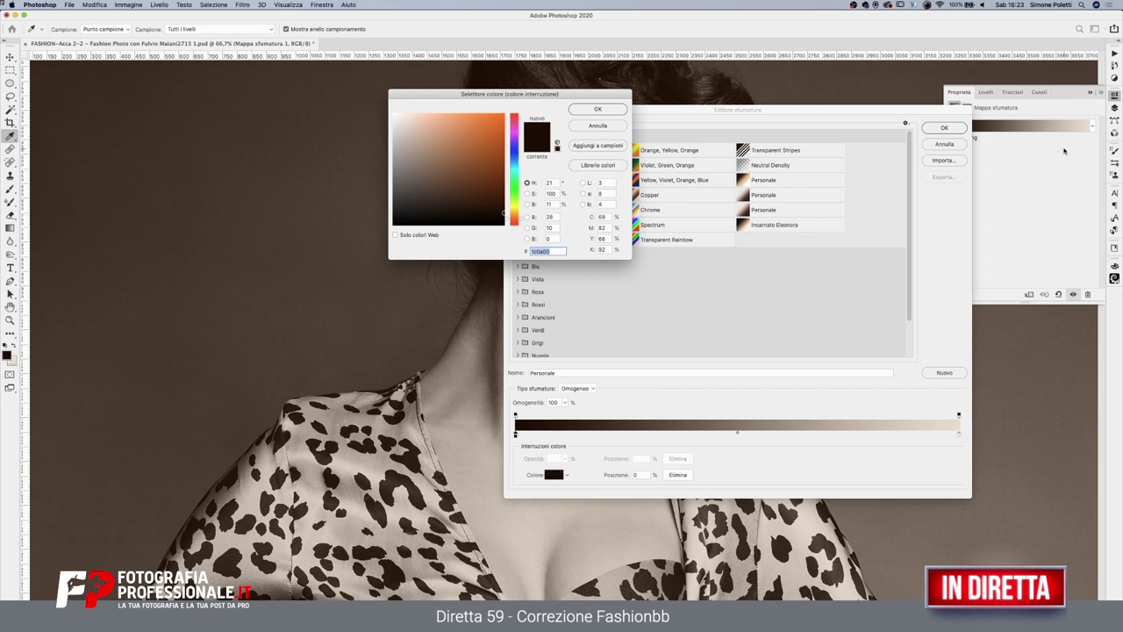
{"action": "left_click", "coordinate": [598, 109]}
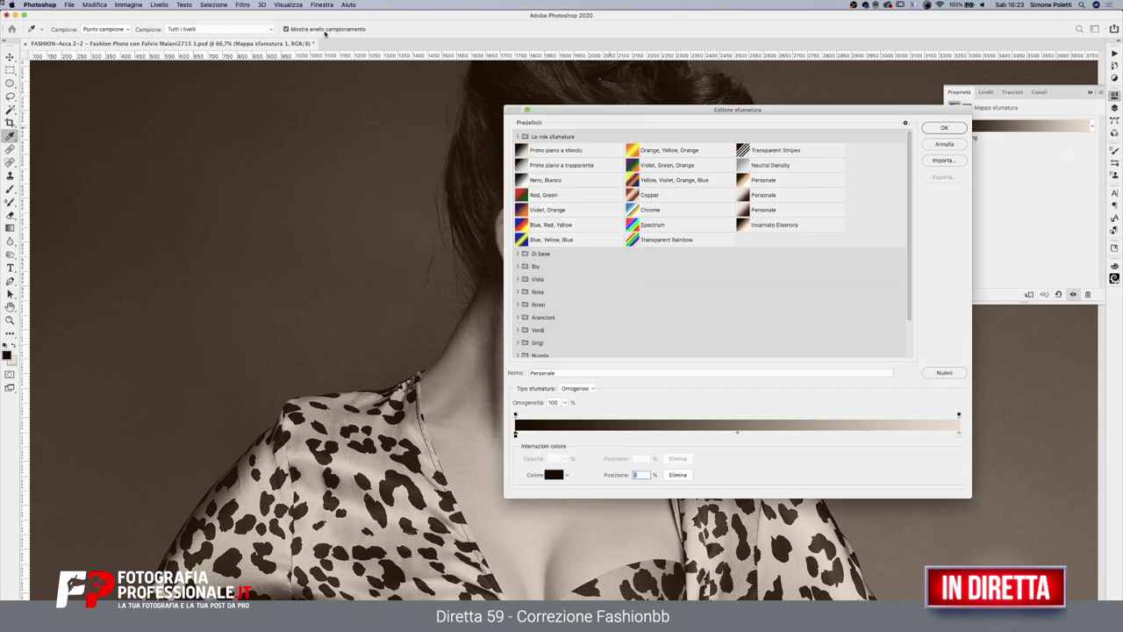
{"action": "left_click", "coordinate": [321, 4]}
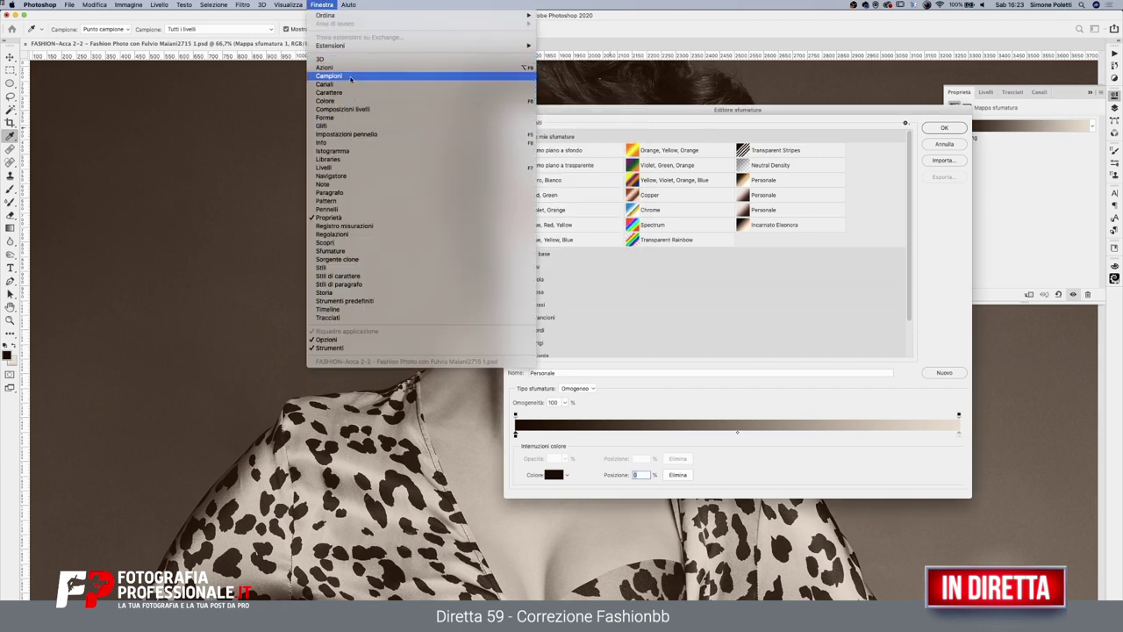
{"action": "left_click", "coordinate": [351, 77]}
{"action": "left_click", "coordinate": [551, 478]}
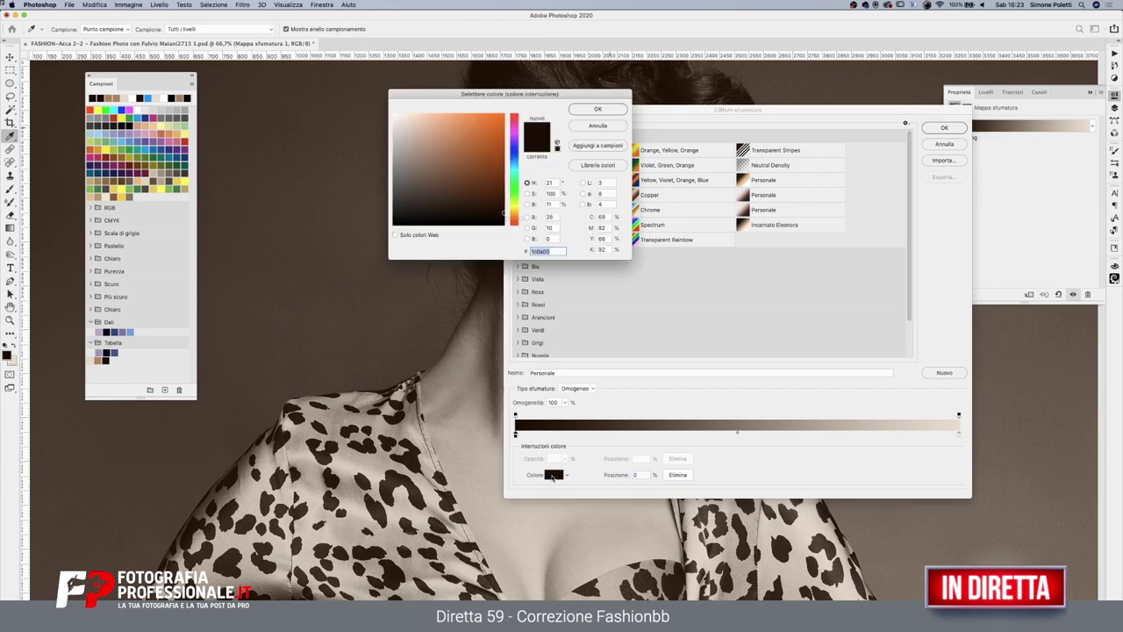
{"action": "left_click", "coordinate": [106, 358]}
{"action": "left_click", "coordinate": [615, 108]}
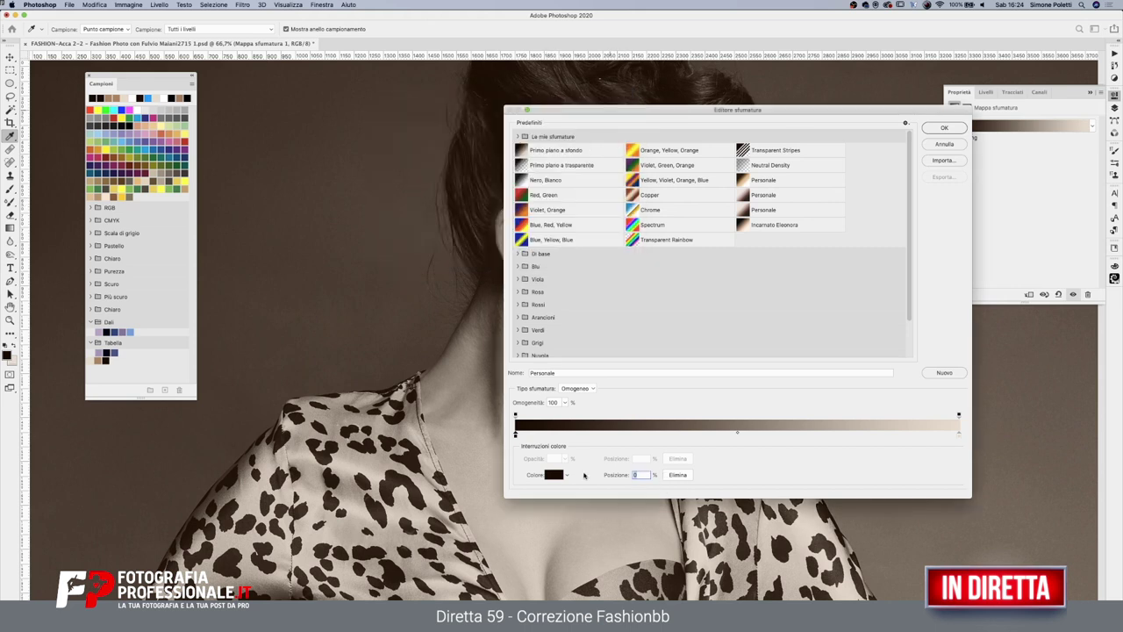
{"action": "type", "text": "11"}
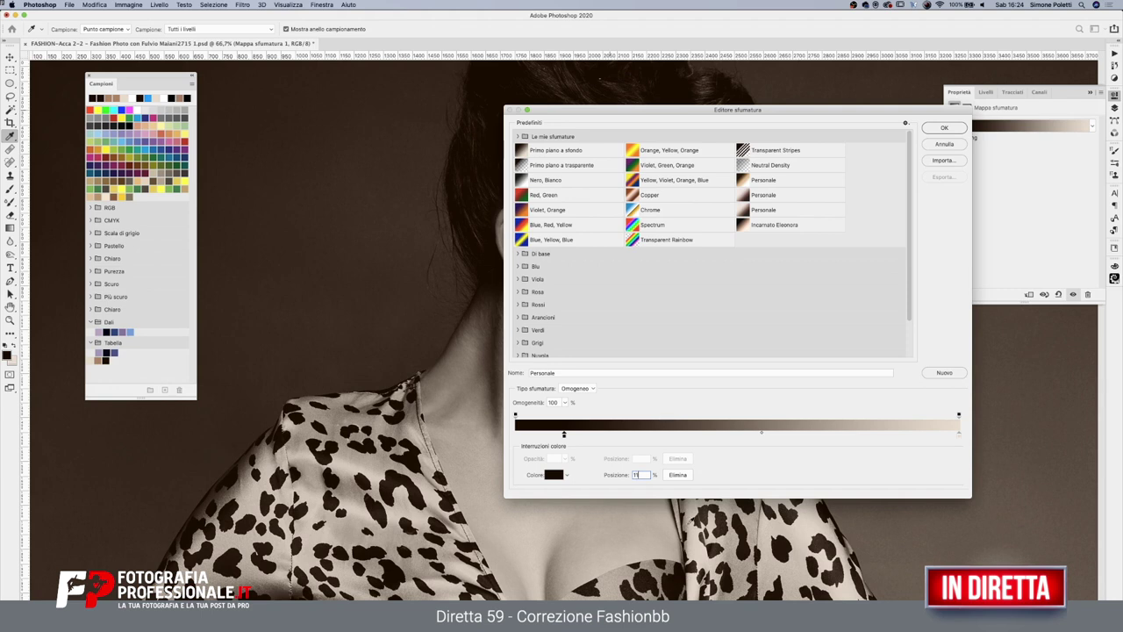
Set the light stop to the saved skin-tone swatch at position 91%
{"action": "left_click", "coordinate": [959, 436]}
{"action": "double_click", "coordinate": [959, 436]}
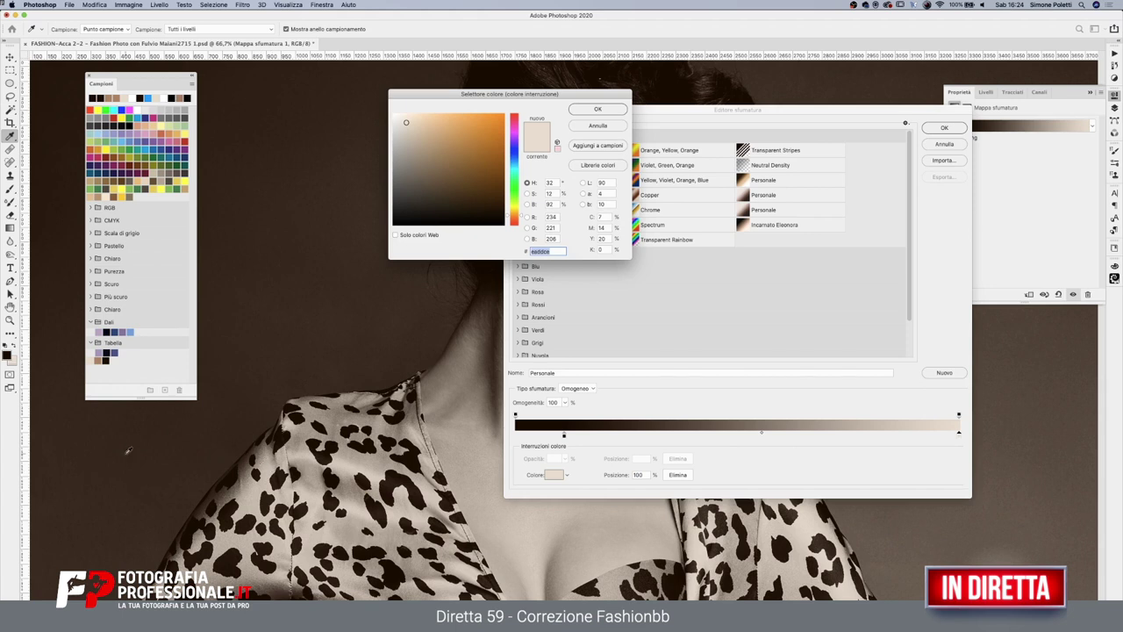
{"action": "left_click", "coordinate": [97, 361]}
{"action": "left_click", "coordinate": [598, 110]}
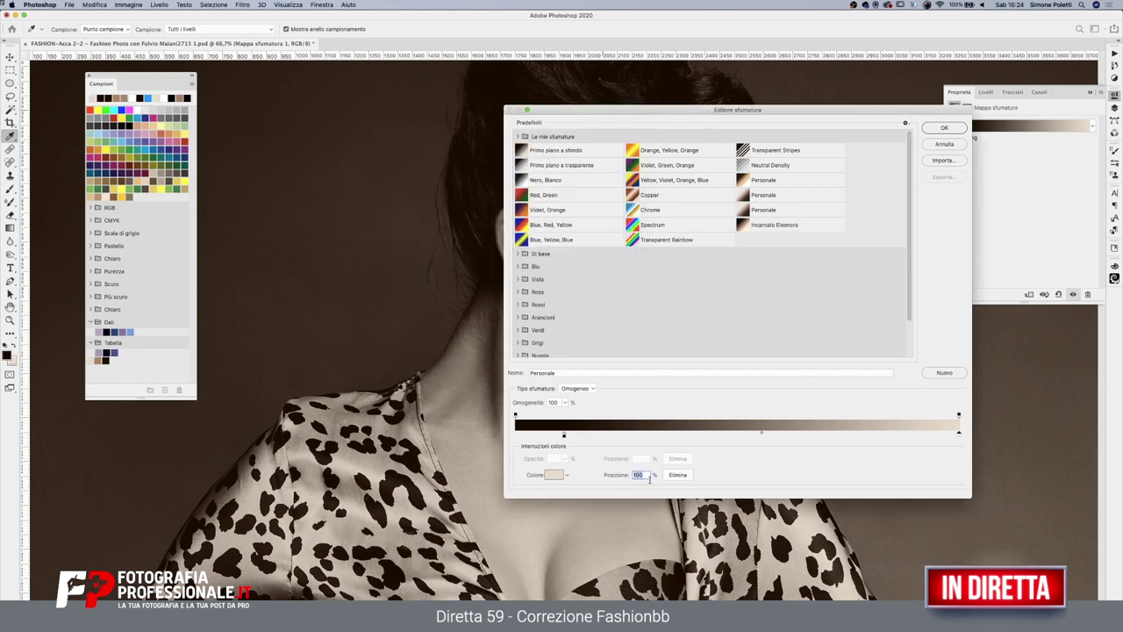
{"action": "type", "text": "91"}
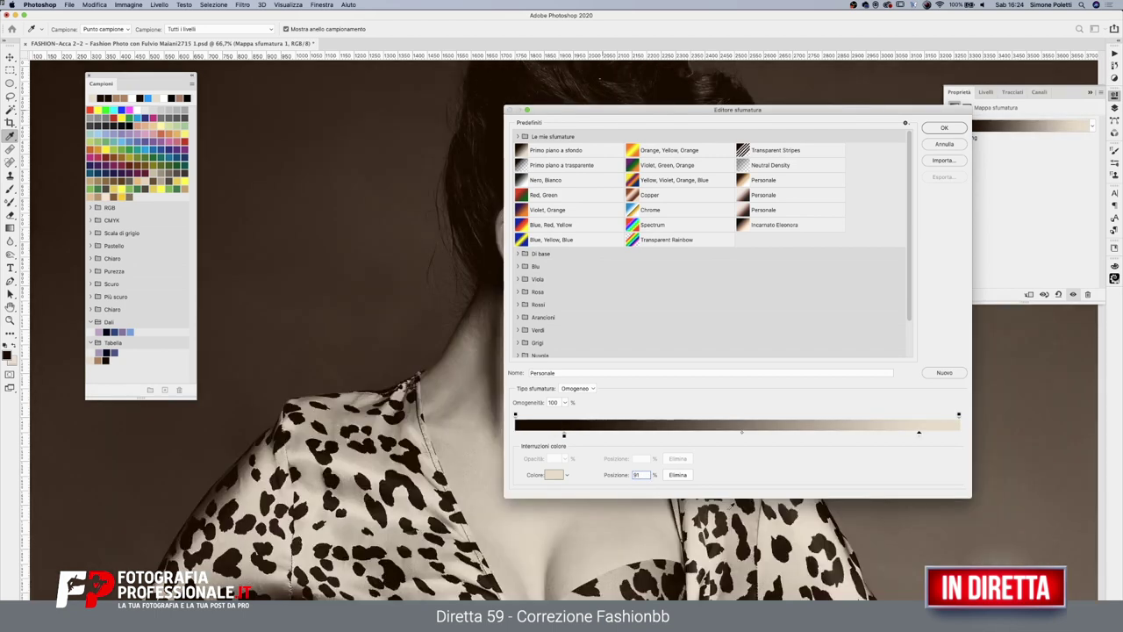
Add a white stop at the right end and darken the left end stop nearly to black
{"action": "left_click", "coordinate": [959, 434]}
{"action": "double_click", "coordinate": [959, 434]}
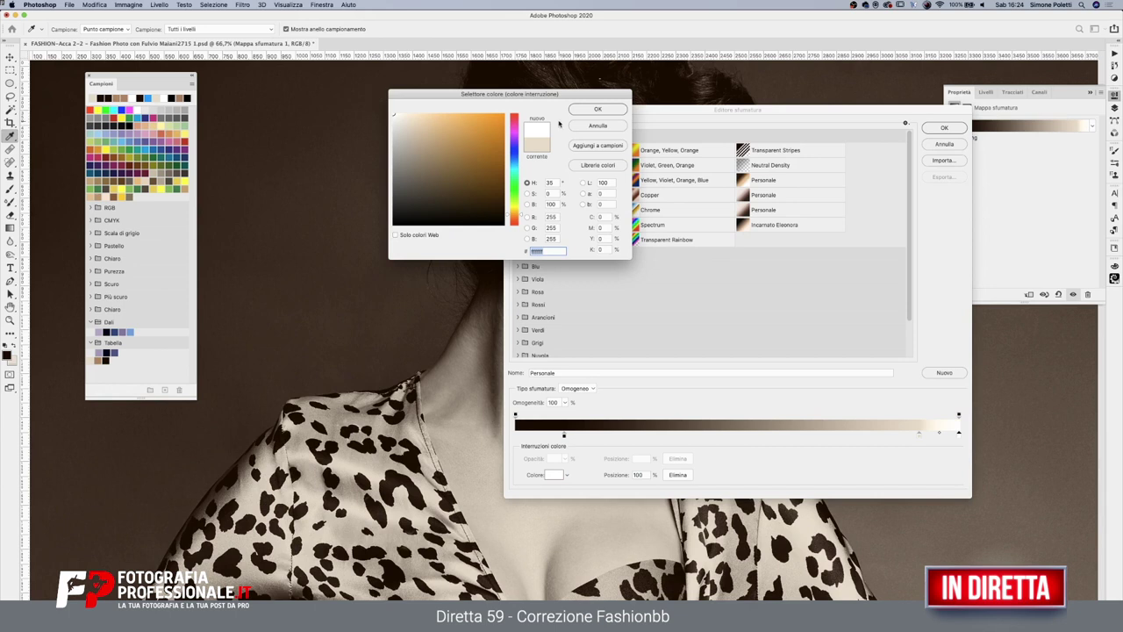
{"action": "left_click", "coordinate": [598, 109]}
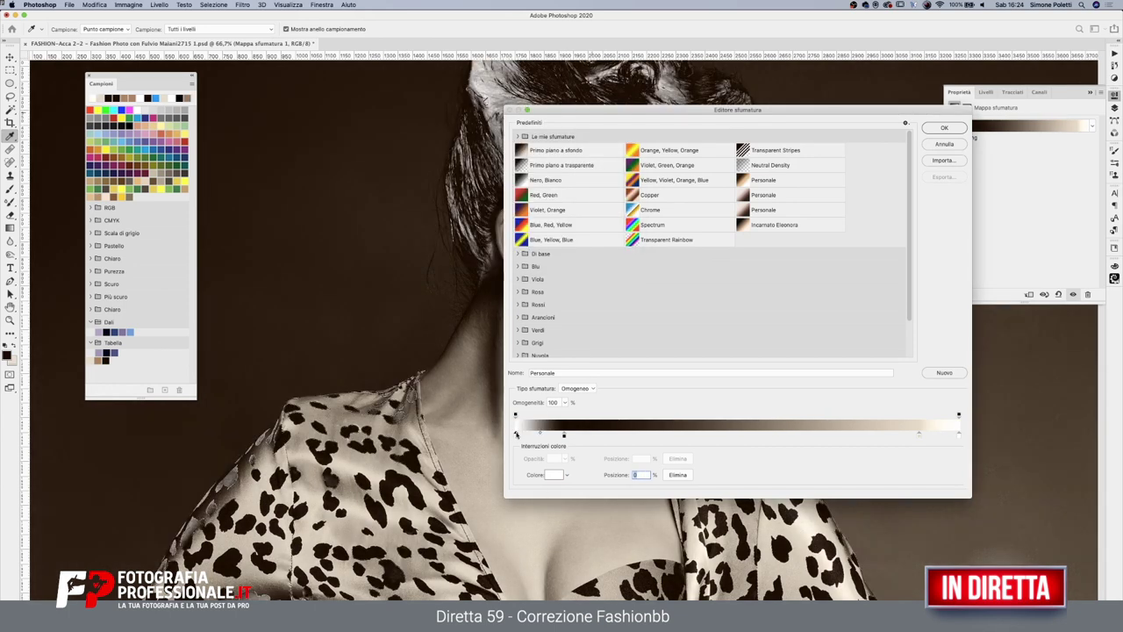
{"action": "double_click", "coordinate": [517, 436]}
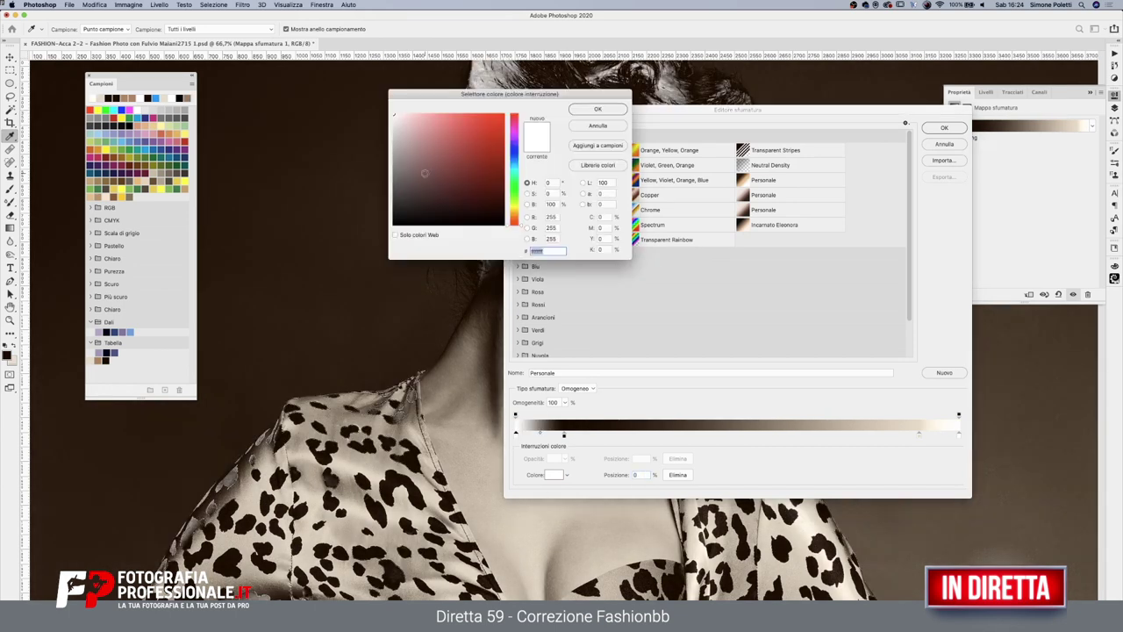
{"action": "left_click", "coordinate": [105, 359]}
{"action": "left_click_drag", "start_coordinate": [503, 214], "coordinate": [505, 221]}
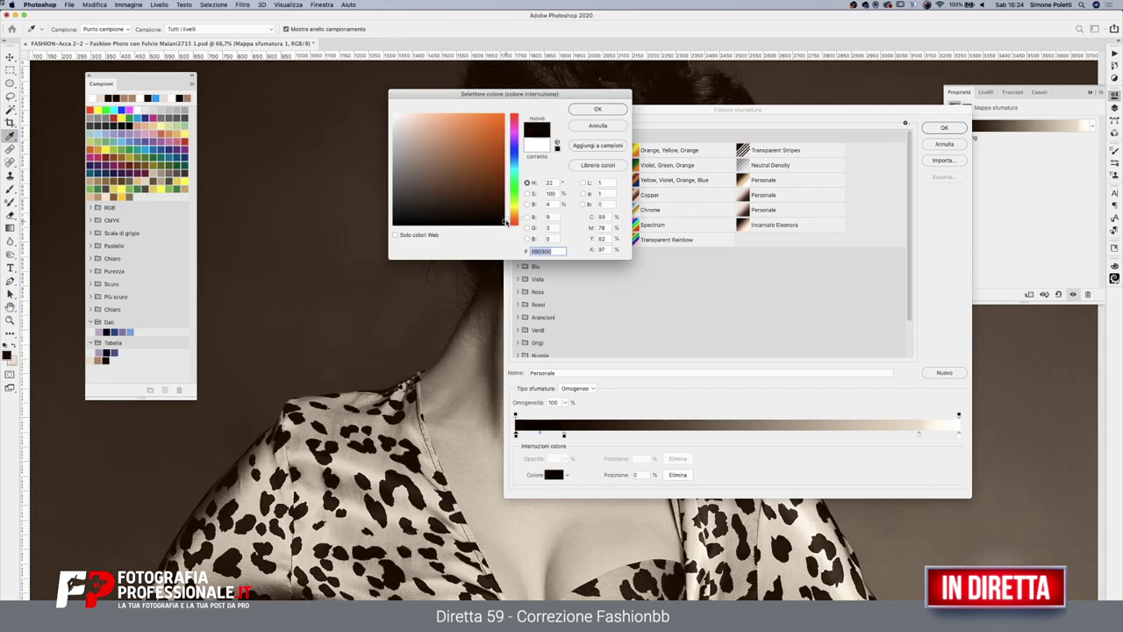
{"action": "left_click", "coordinate": [600, 111]}
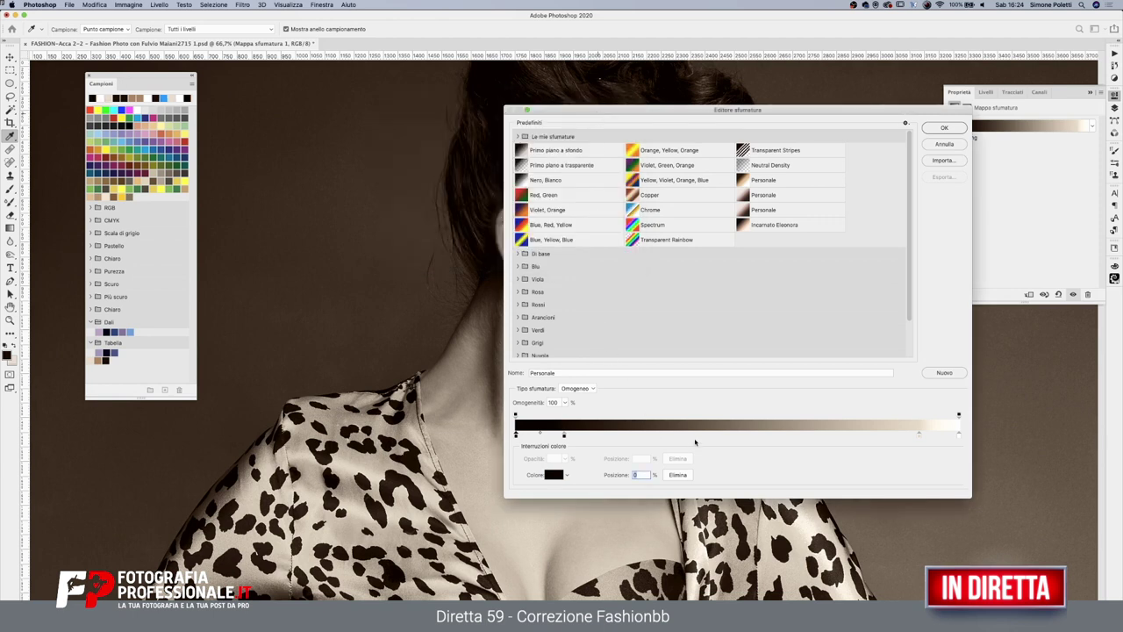
Add a brown stop at position 68% and apply the edited gradient
{"action": "left_click", "coordinate": [733, 436]}
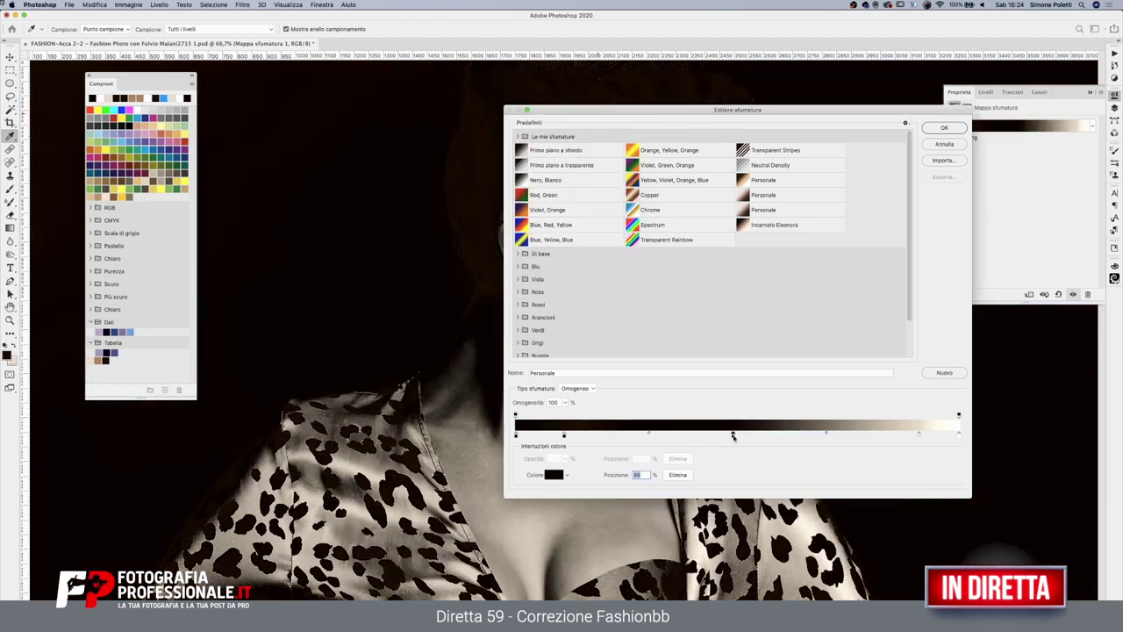
{"action": "left_click", "coordinate": [99, 359]}
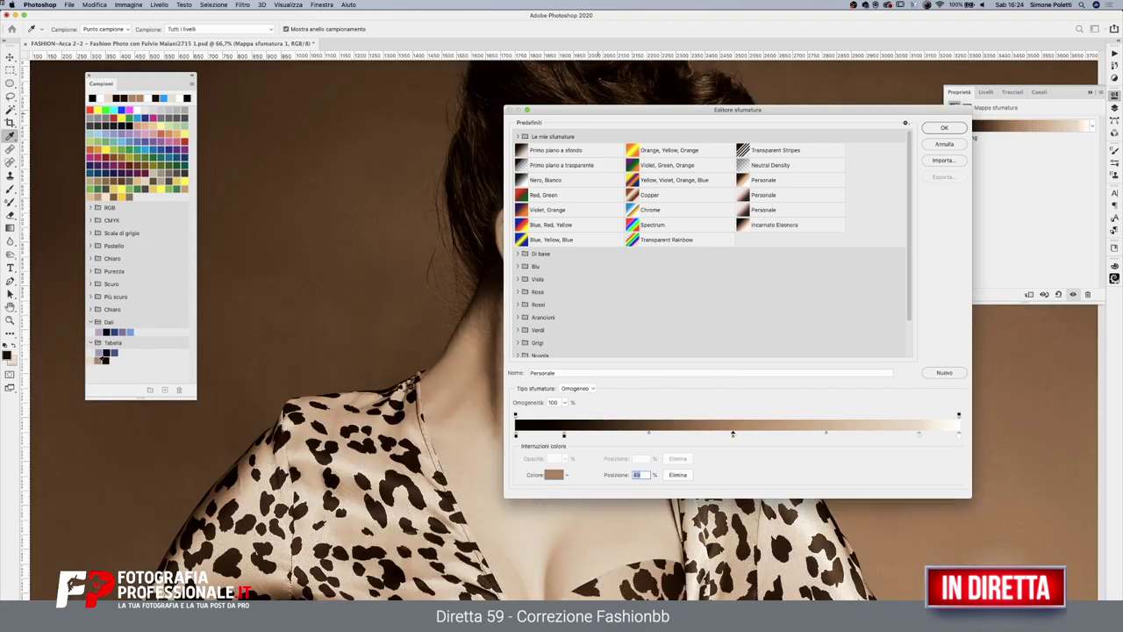
{"action": "left_click_drag", "start_coordinate": [649, 112], "coordinate": [488, 134]}
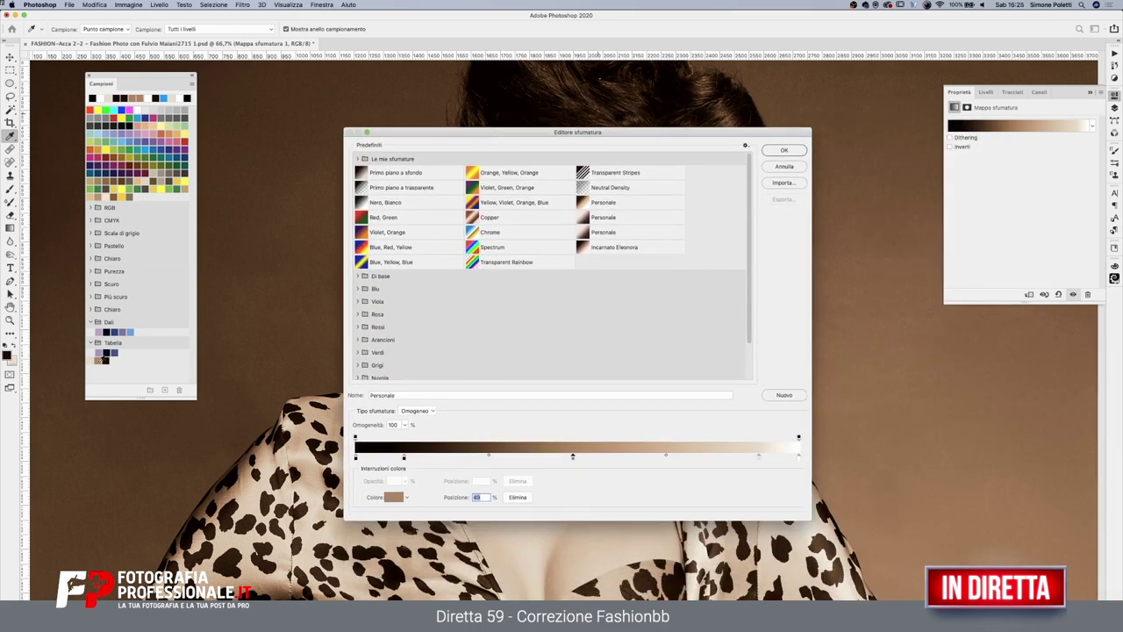
{"action": "left_click", "coordinate": [105, 356]}
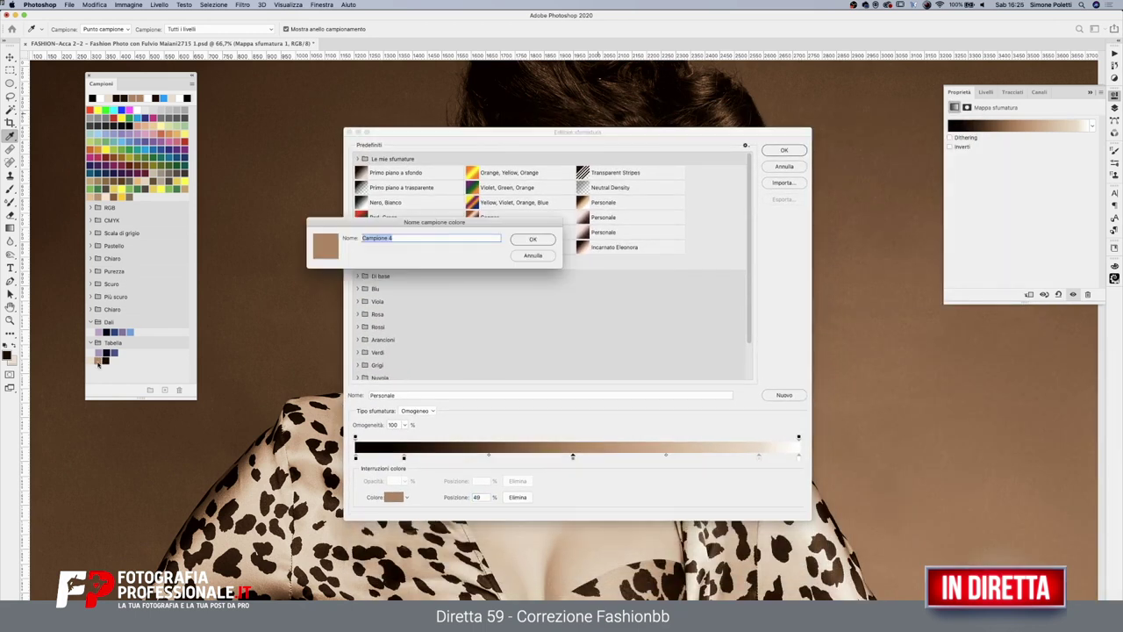
{"action": "left_click", "coordinate": [524, 254]}
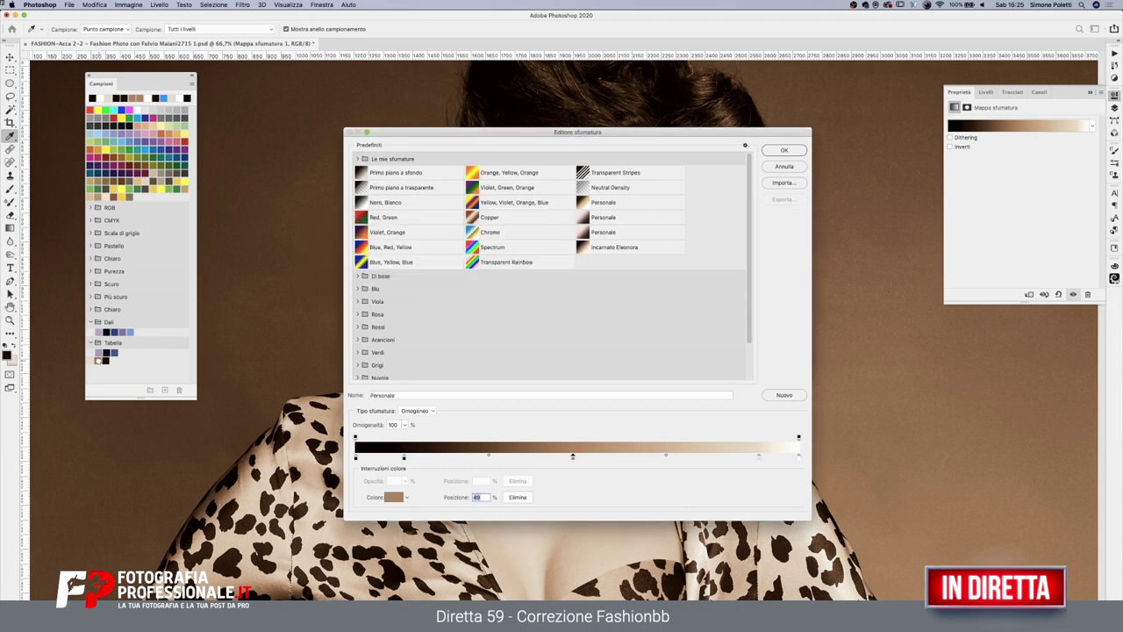
{"action": "left_click", "coordinate": [394, 497]}
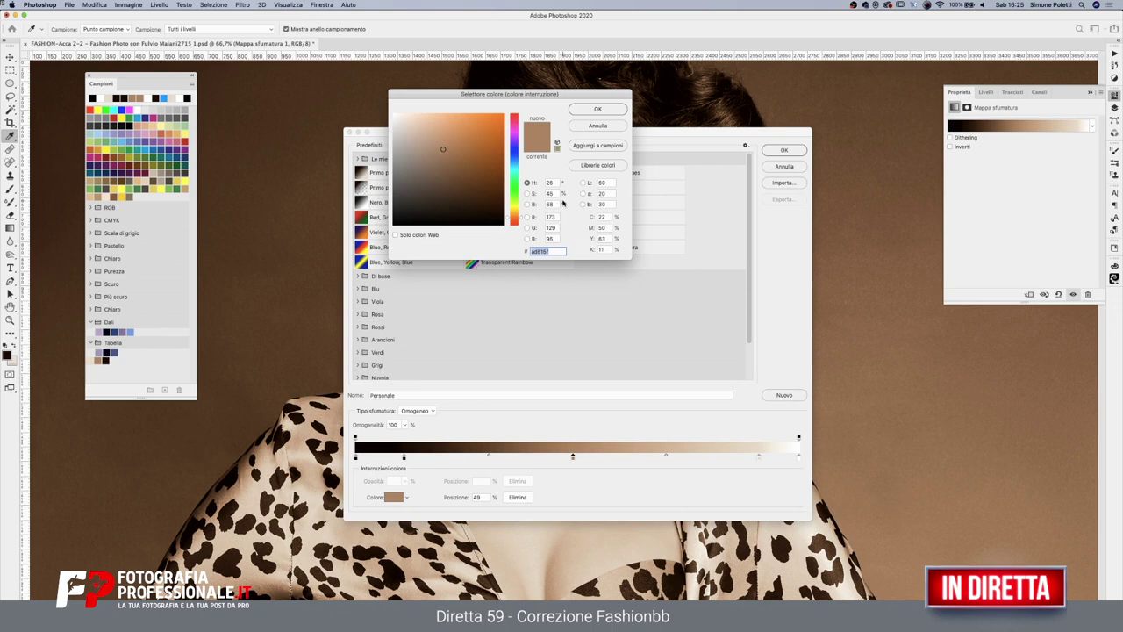
{"action": "left_click", "coordinate": [605, 111]}
{"action": "double_click", "coordinate": [479, 496]}
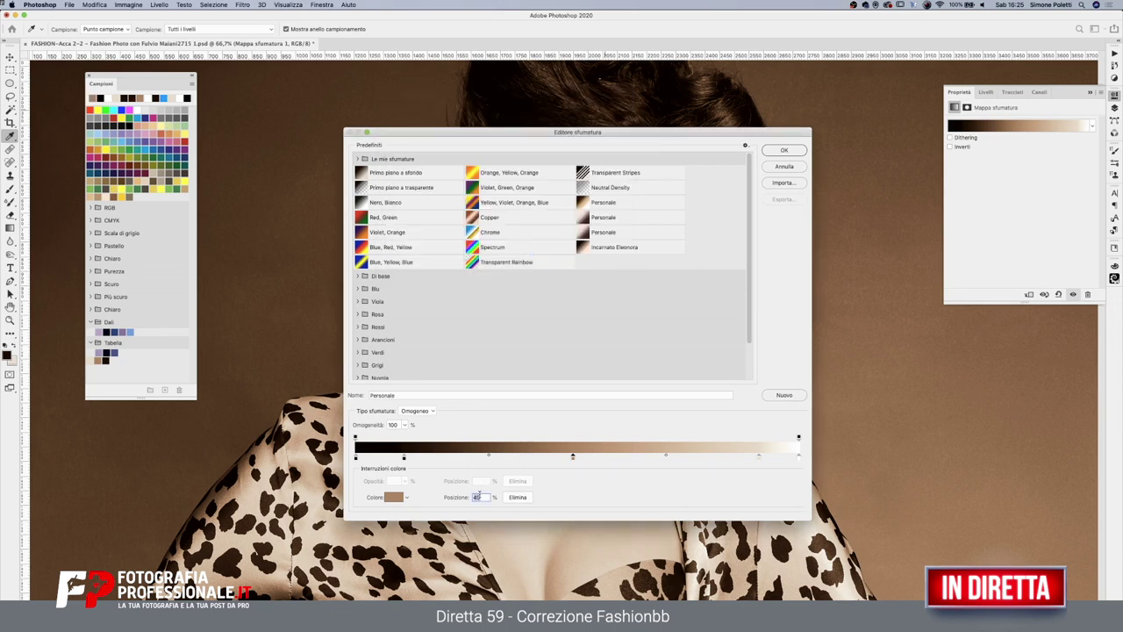
{"action": "type", "text": "68"}
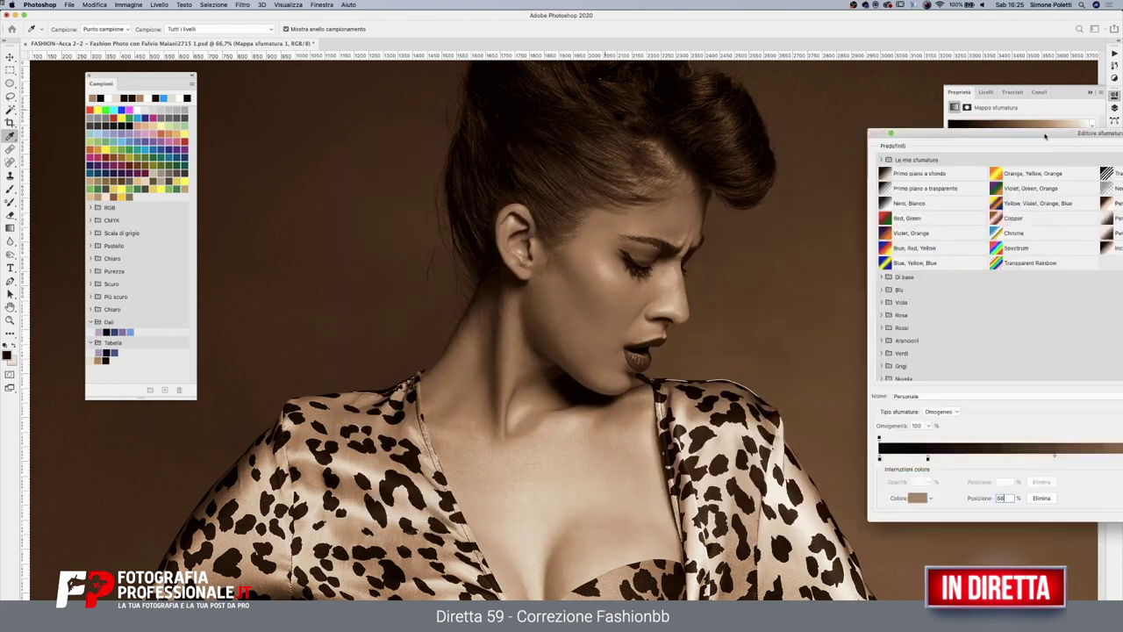
{"action": "mouse_move", "coordinate": [522, 133]}
{"action": "left_mouse_down"}
{"action": "mouse_move", "coordinate": [1044, 131]}
{"action": "mouse_move", "coordinate": [875, 231]}
{"action": "mouse_move", "coordinate": [569, 187]}
{"action": "left_mouse_up"}
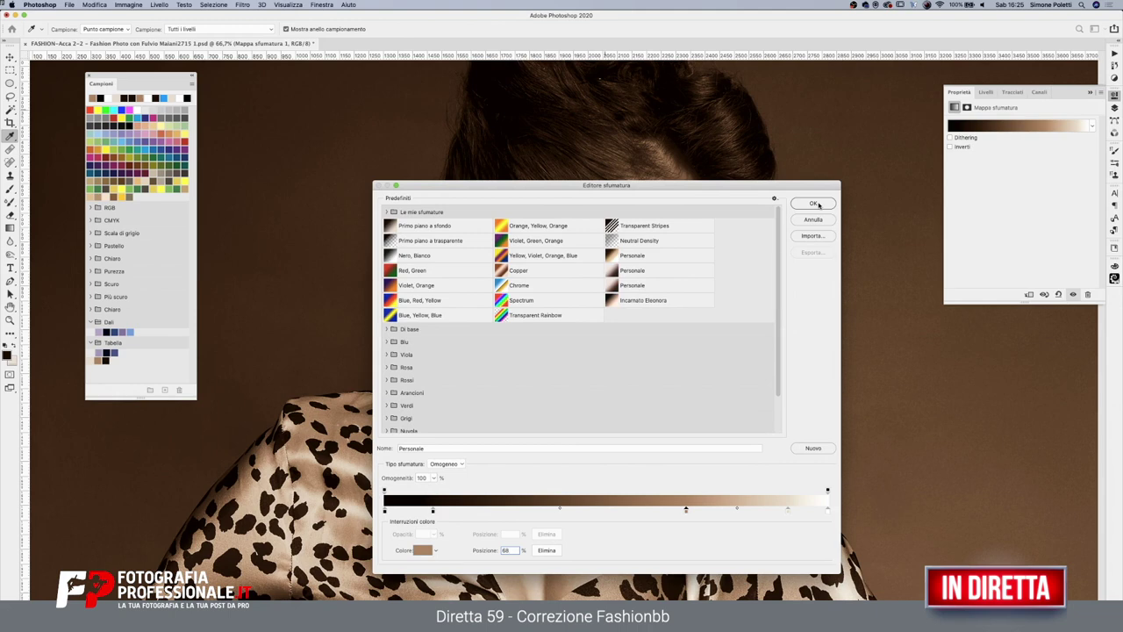
{"action": "left_click", "coordinate": [815, 204]}
{"action": "left_click", "coordinate": [9, 319]}
Set Mappa sfumatura 1 to Colore blending at 50% opacity and invert its mask to black
{"action": "left_click", "coordinate": [562, 321], "text": "alt"}
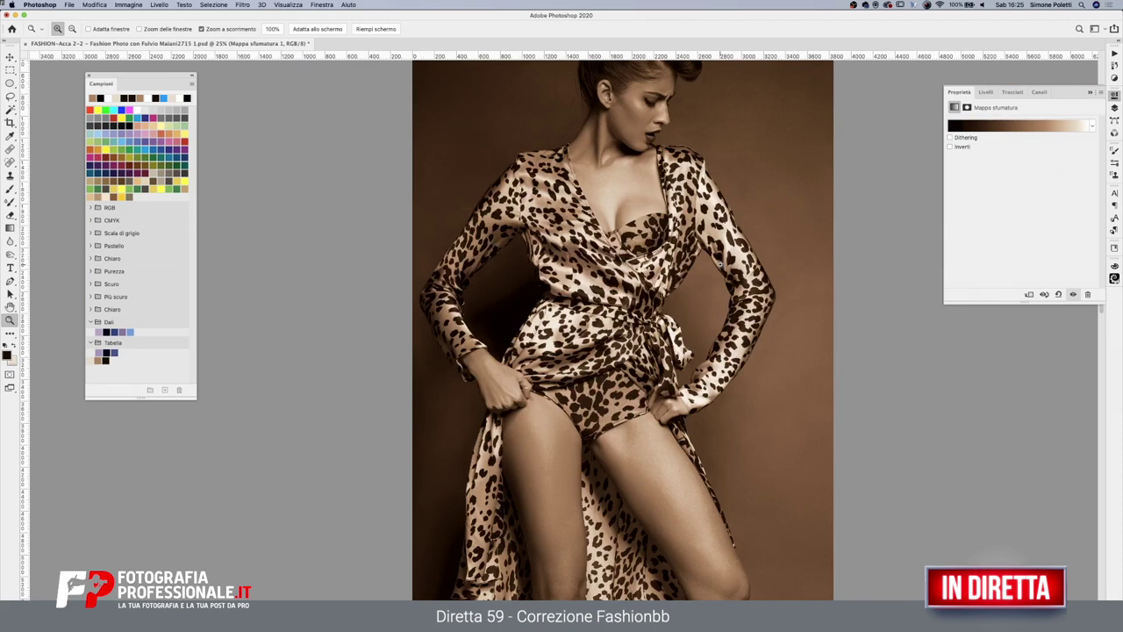
{"action": "left_click", "coordinate": [1114, 107]}
{"action": "left_click", "coordinate": [992, 120]}
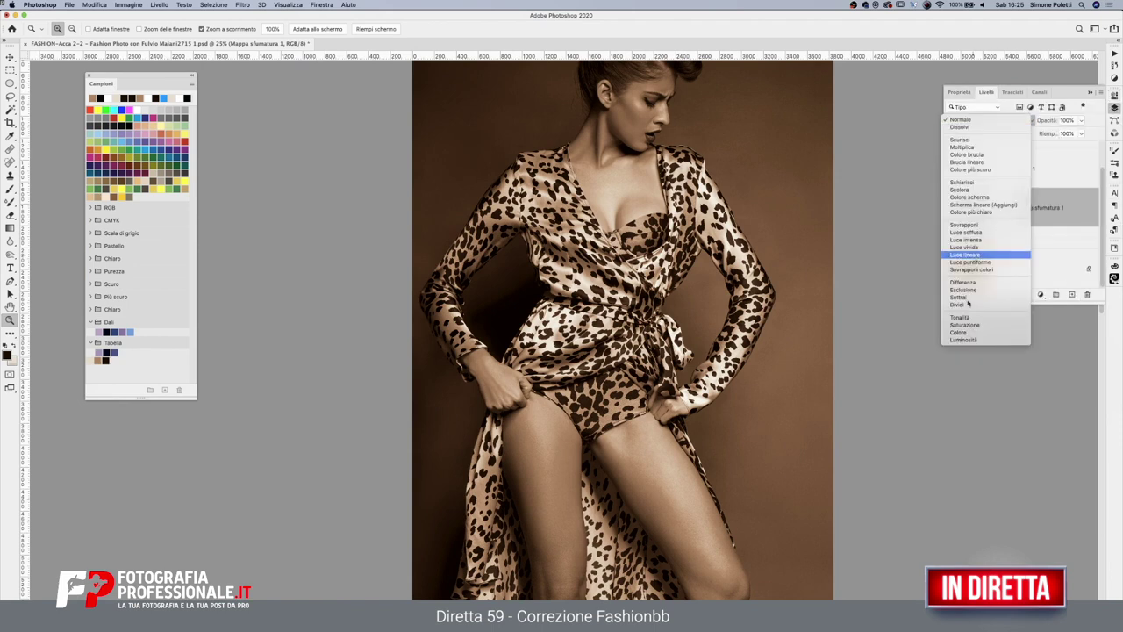
{"action": "left_click", "coordinate": [965, 333]}
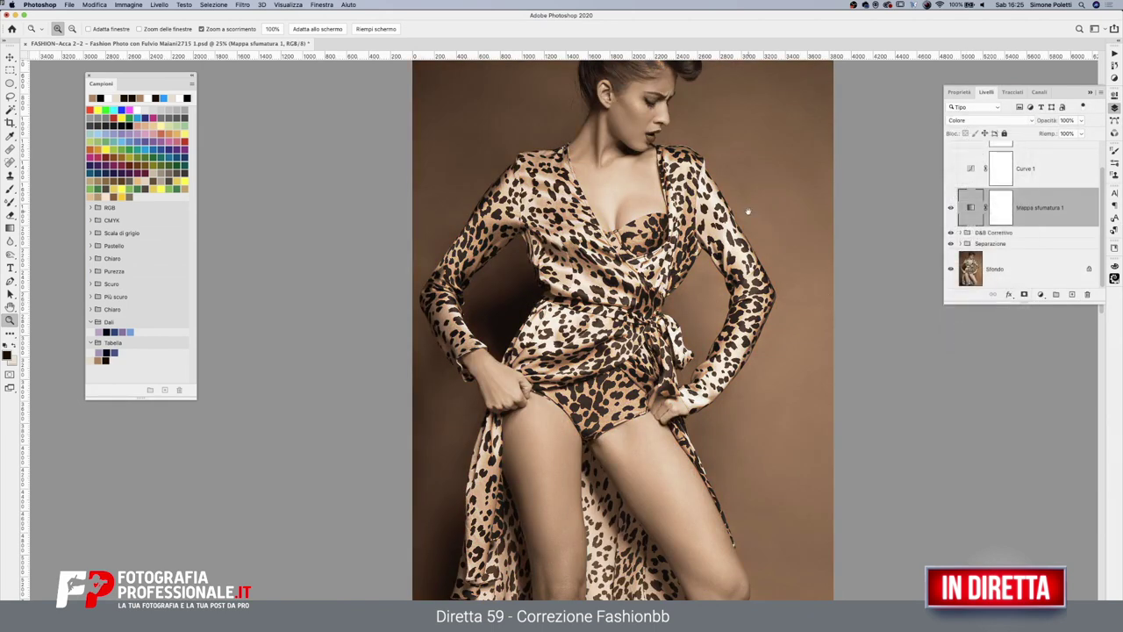
{"action": "scroll", "coordinate": [744, 342], "scroll_direction": "up", "scroll_amount": 5}
{"action": "left_click", "coordinate": [1062, 121]}
{"action": "type", "text": "50"}
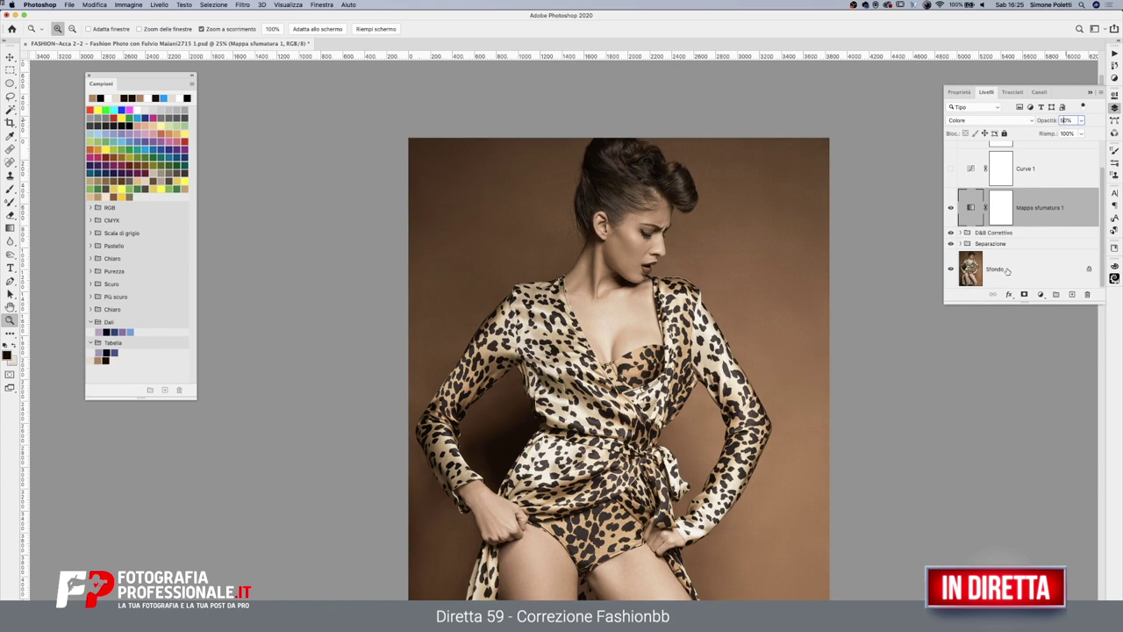
{"action": "left_click", "coordinate": [999, 213]}
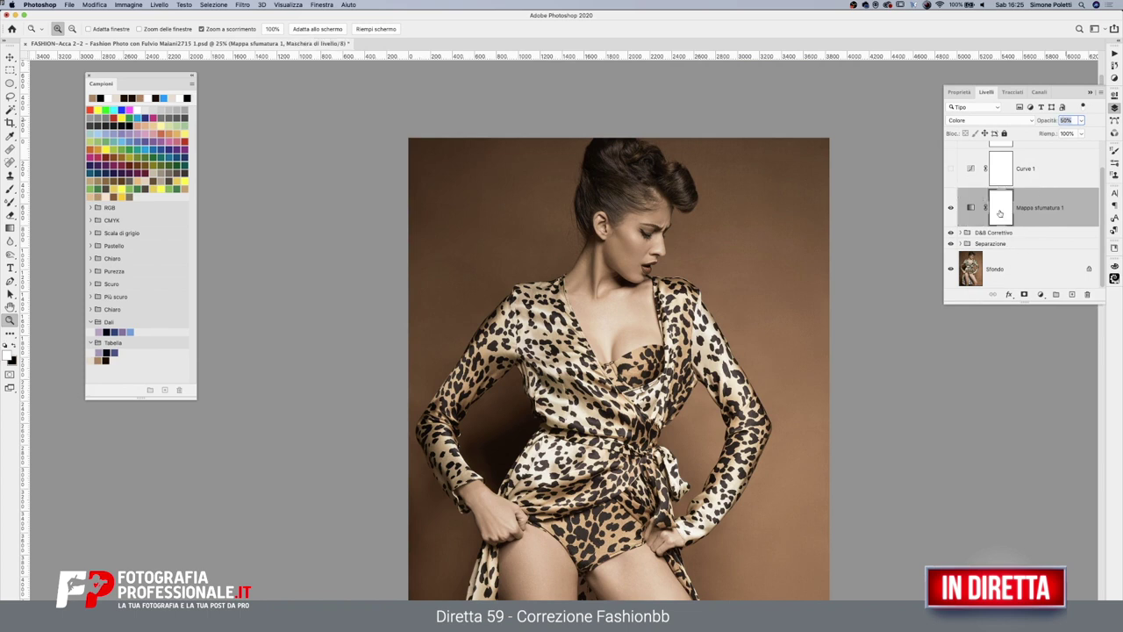
{"action": "key", "text": "ctrl+i"}
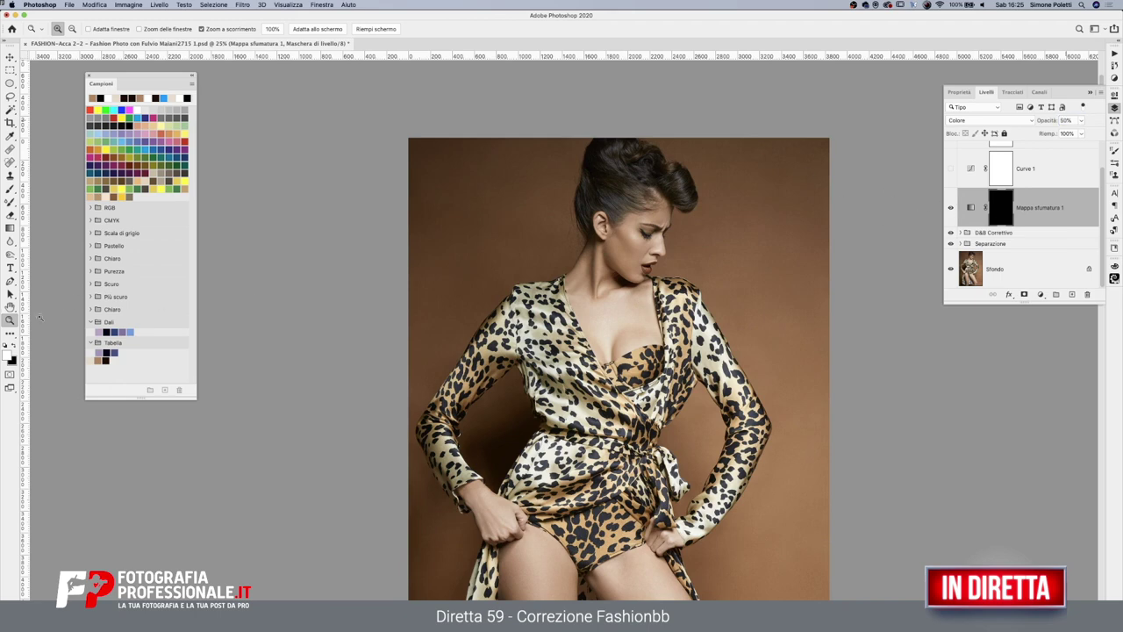
Zoom in on the face and pick a smaller Brush tool
{"action": "left_click_drag", "start_coordinate": [652, 203], "coordinate": [568, 397]}
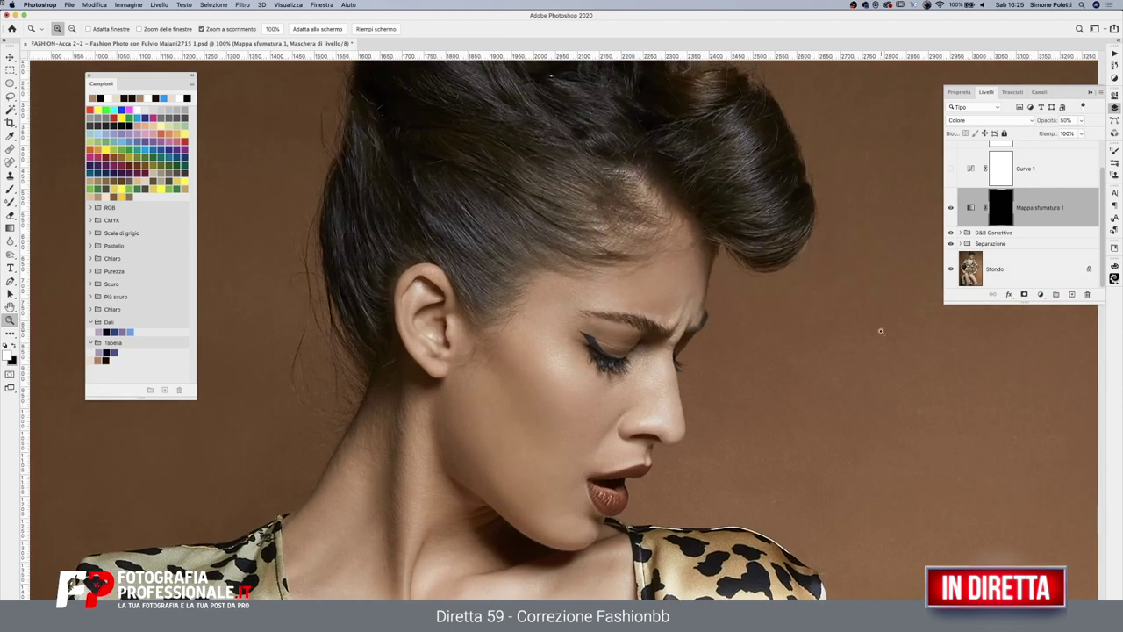
{"action": "left_click", "coordinate": [11, 190]}
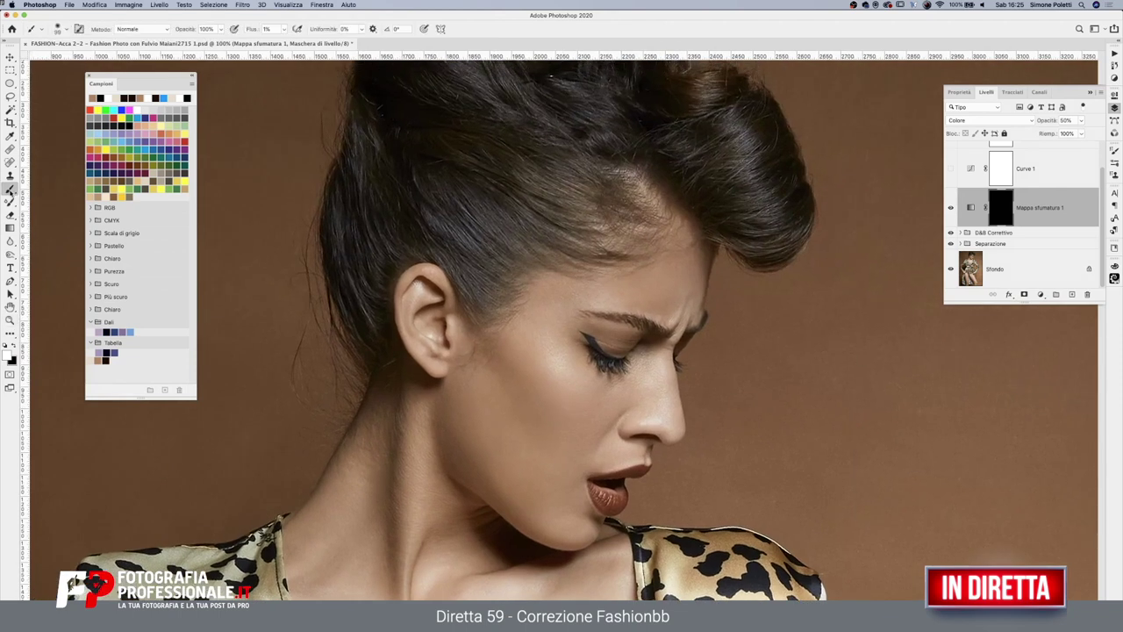
{"action": "left_click_drag", "start_coordinate": [619, 254], "coordinate": [663, 256]}
{"action": "left_click", "coordinate": [284, 29]}
{"action": "left_click", "coordinate": [690, 243]}
Paint the mask over the bright hairline, hair and scalp at 11% flow
{"action": "left_click", "coordinate": [669, 216]}
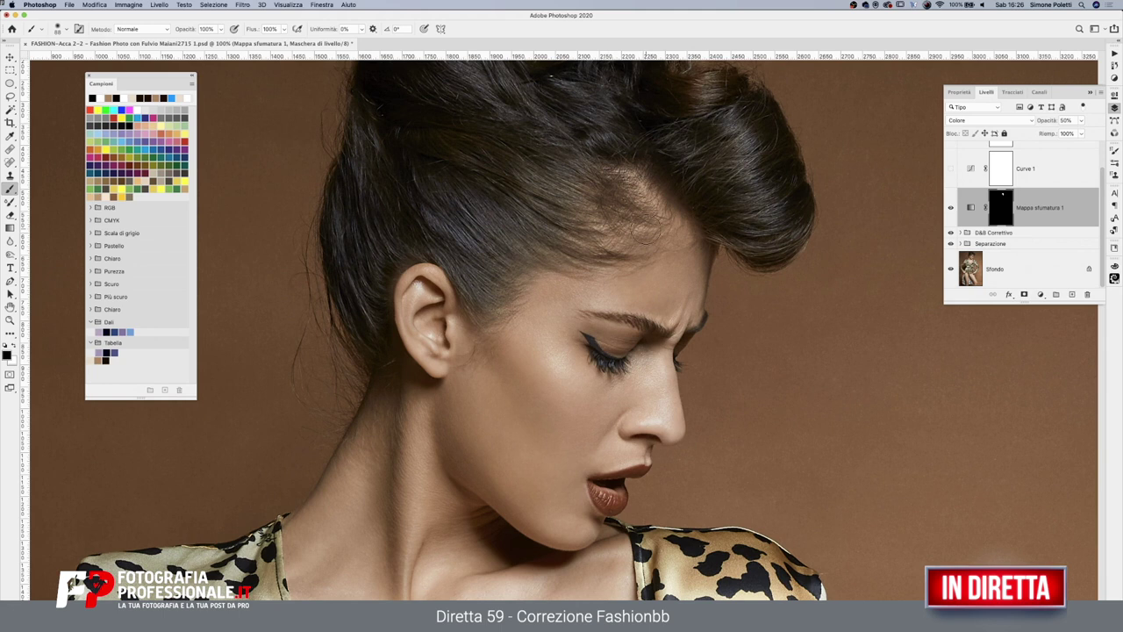
{"action": "left_click_drag", "start_coordinate": [636, 193], "coordinate": [610, 200]}
{"action": "left_click", "coordinate": [283, 29]}
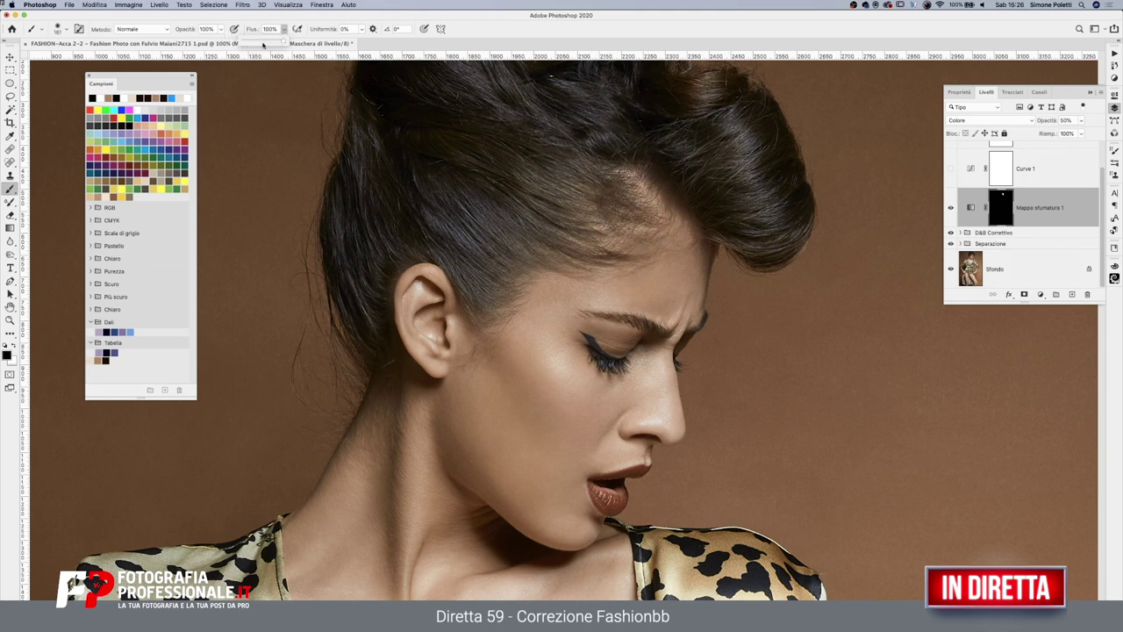
{"action": "left_click", "coordinate": [606, 184]}
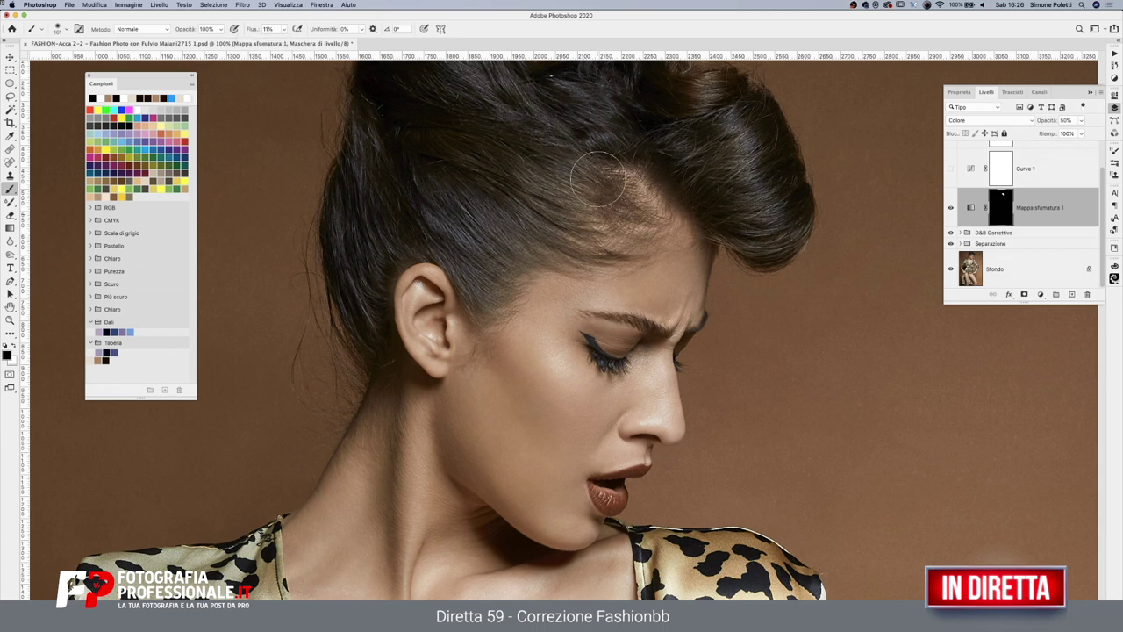
{"action": "mouse_move", "coordinate": [667, 168]}
{"action": "left_mouse_down"}
{"action": "mouse_move", "coordinate": [568, 191]}
{"action": "mouse_move", "coordinate": [734, 114]}
{"action": "mouse_move", "coordinate": [575, 191]}
{"action": "mouse_move", "coordinate": [620, 265]}
{"action": "left_mouse_up"}
Switch to white, view the mask as a red overlay, and dismiss a Clone Stamp warning
{"action": "key", "text": "x"}
{"action": "left_click", "coordinate": [1114, 134]}
{"action": "left_click", "coordinate": [949, 175]}
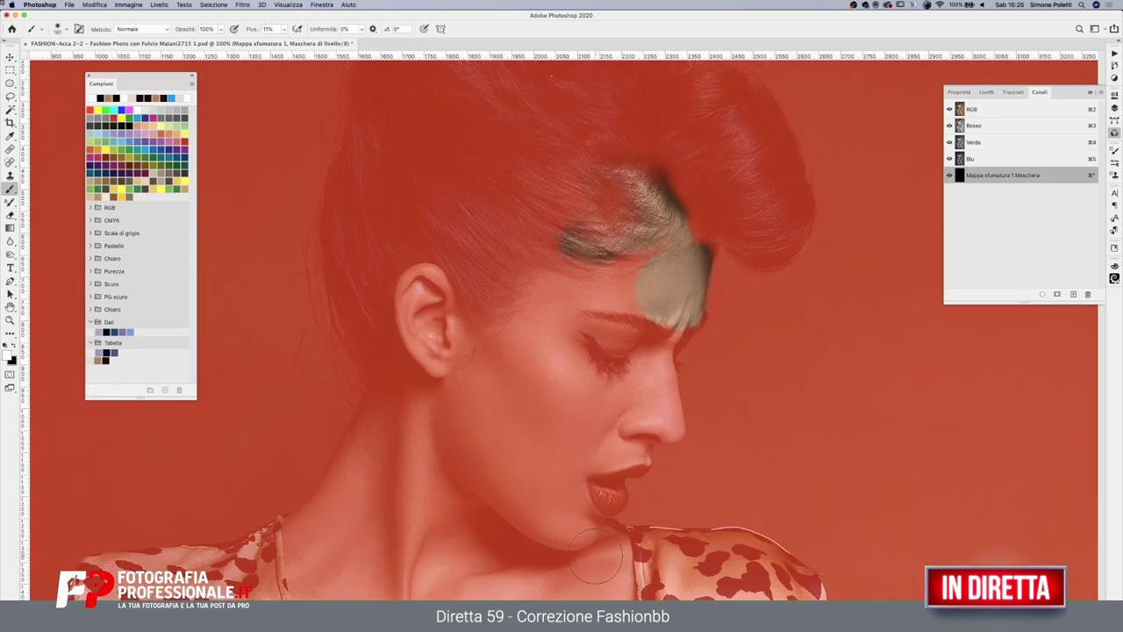
{"action": "key", "text": "s"}
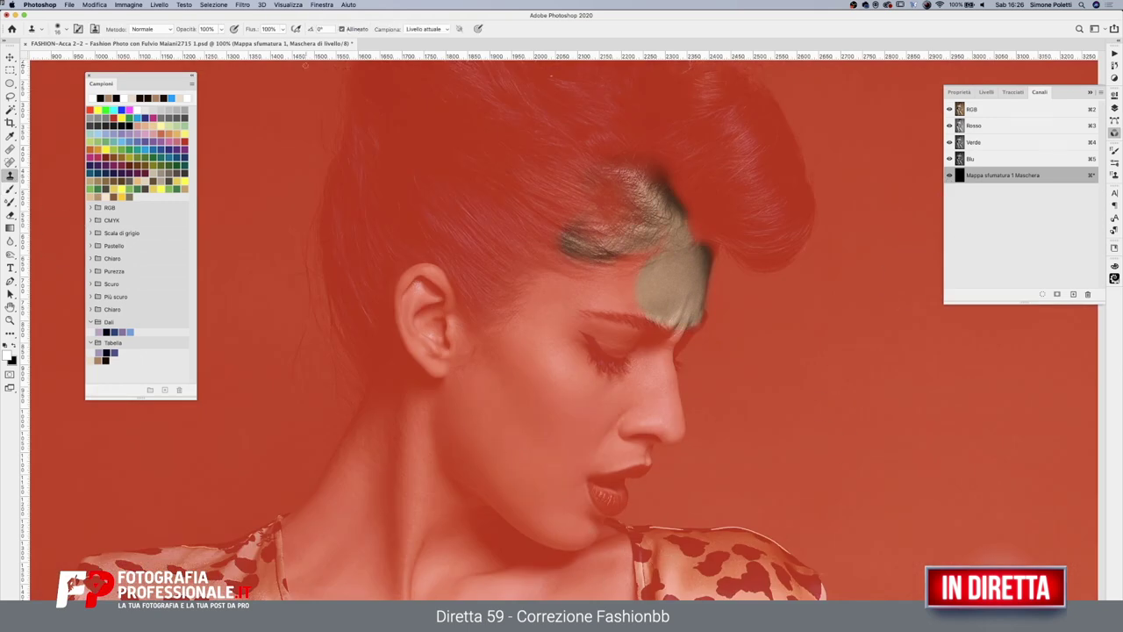
{"action": "mouse_move", "coordinate": [653, 304]}
{"action": "left_mouse_down"}
{"action": "mouse_move", "coordinate": [622, 304]}
{"action": "mouse_move", "coordinate": [654, 307]}
{"action": "left_mouse_up"}
{"action": "left_click", "coordinate": [654, 313]}
{"action": "left_click", "coordinate": [637, 201]}
{"action": "left_click", "coordinate": [1116, 108]}
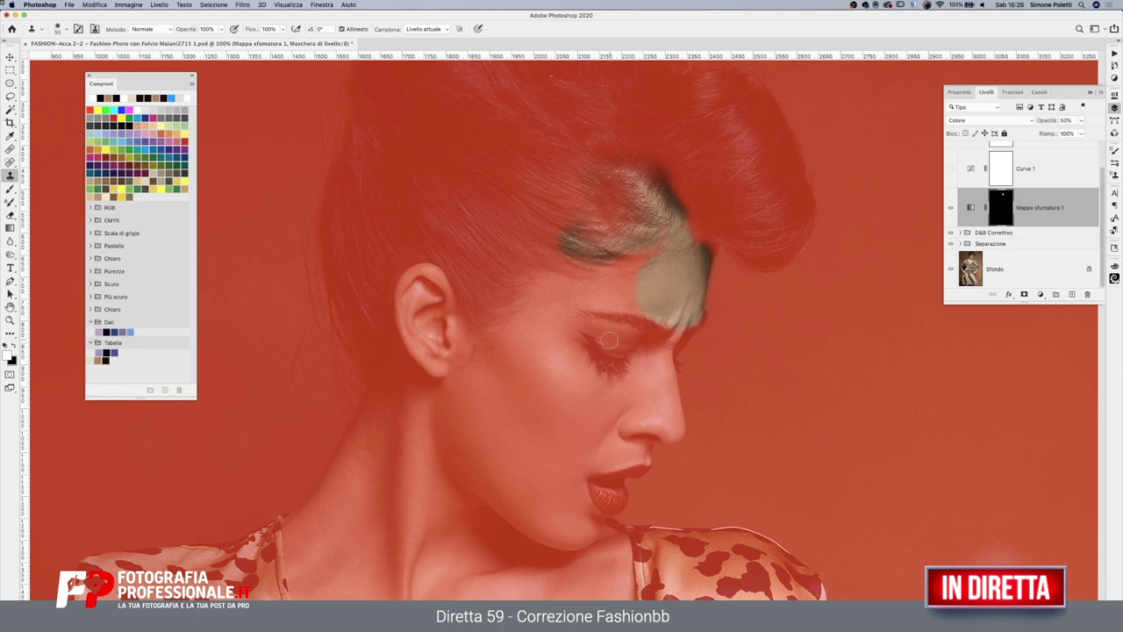
Paint the mask at 30% flow over the hairline, eyebrow, temple and cheek, then enlarge the brush to 86 px
{"action": "key", "text": "b"}
{"action": "left_click_drag", "start_coordinate": [645, 268], "coordinate": [602, 273]}
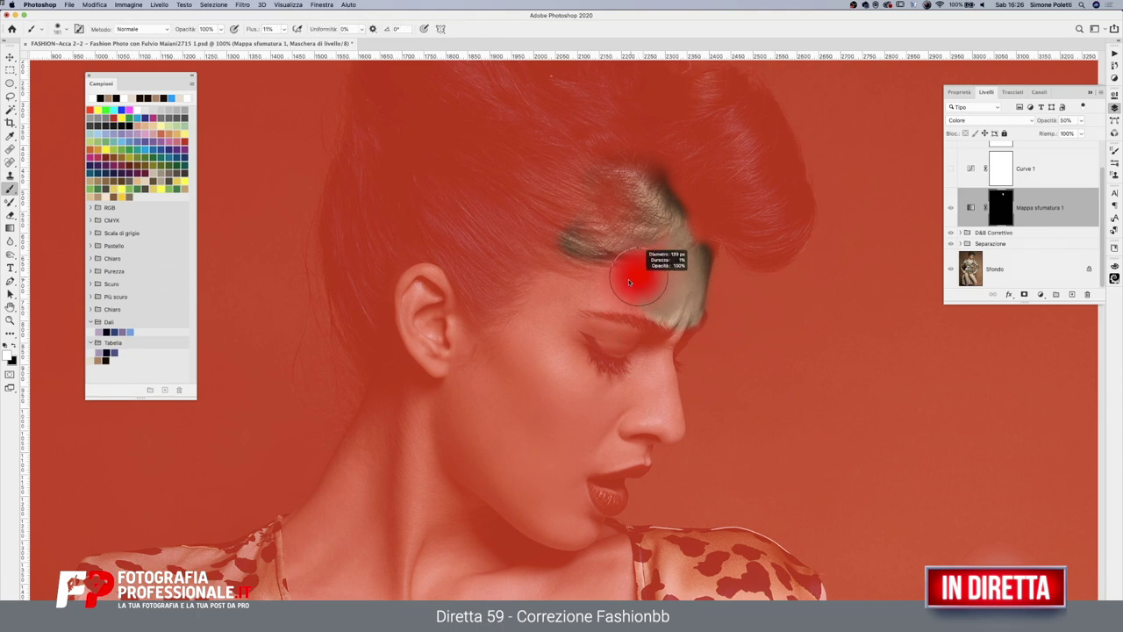
{"action": "left_click_drag", "start_coordinate": [283, 33], "coordinate": [292, 42]}
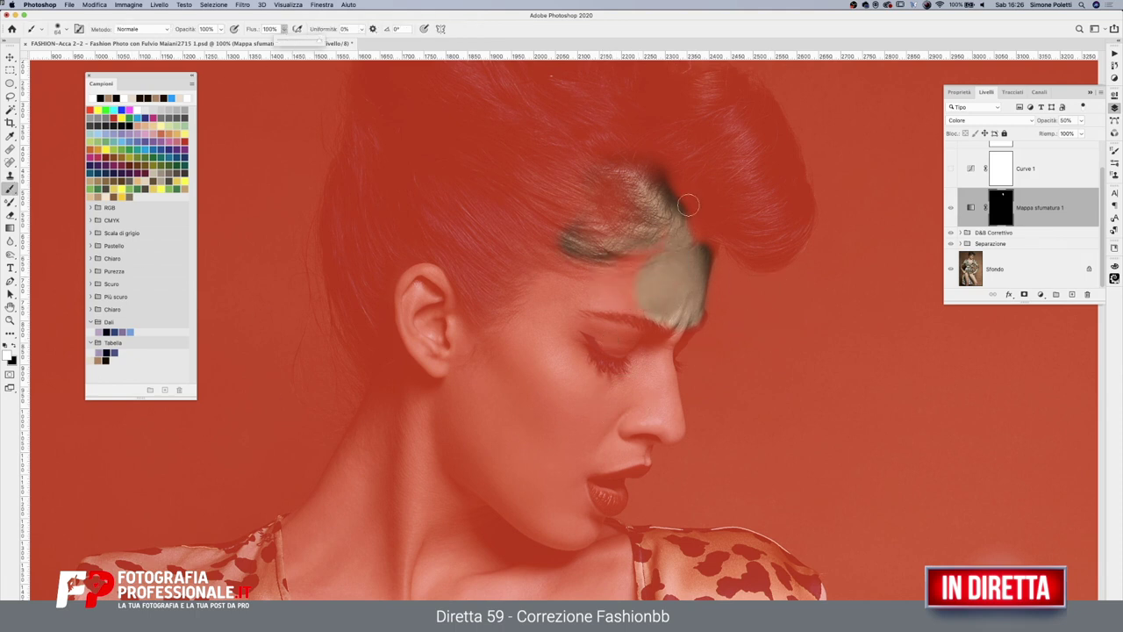
{"action": "left_click_drag", "start_coordinate": [654, 302], "coordinate": [572, 301]}
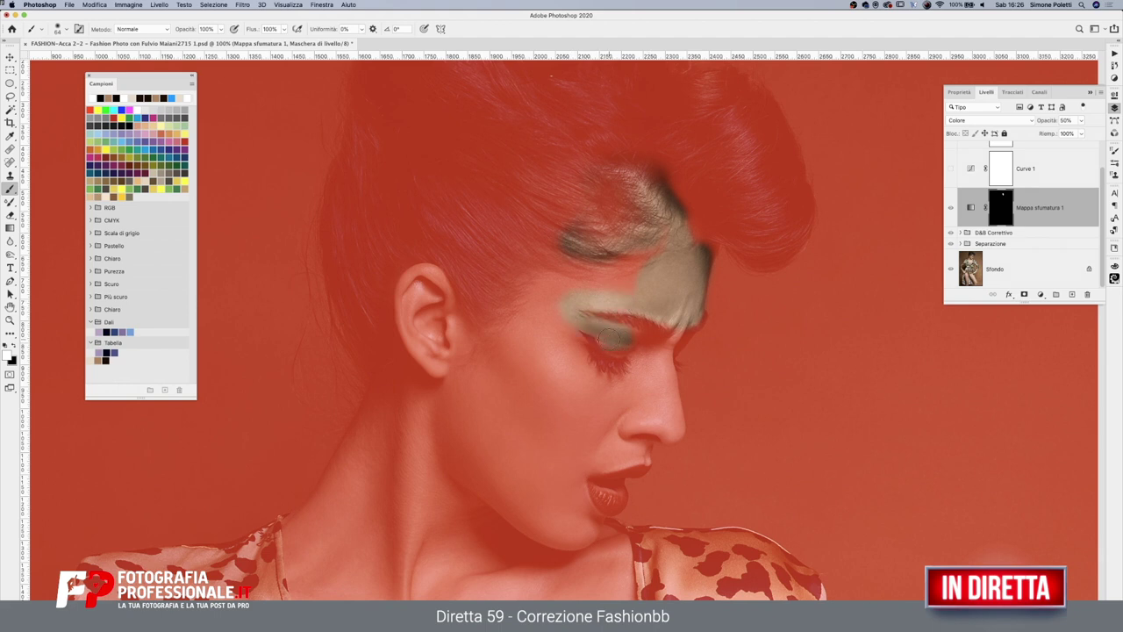
{"action": "mouse_move", "coordinate": [639, 342]}
{"action": "left_mouse_down"}
{"action": "mouse_move", "coordinate": [660, 344]}
{"action": "mouse_move", "coordinate": [678, 316]}
{"action": "left_mouse_up"}
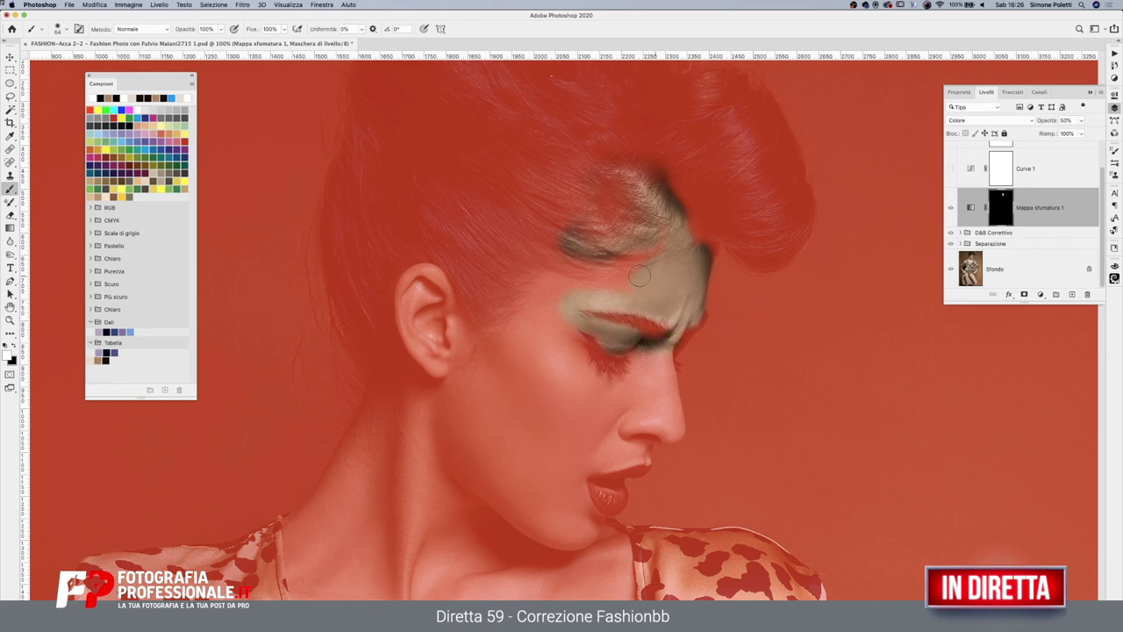
{"action": "left_click_drag", "start_coordinate": [548, 294], "coordinate": [580, 275]}
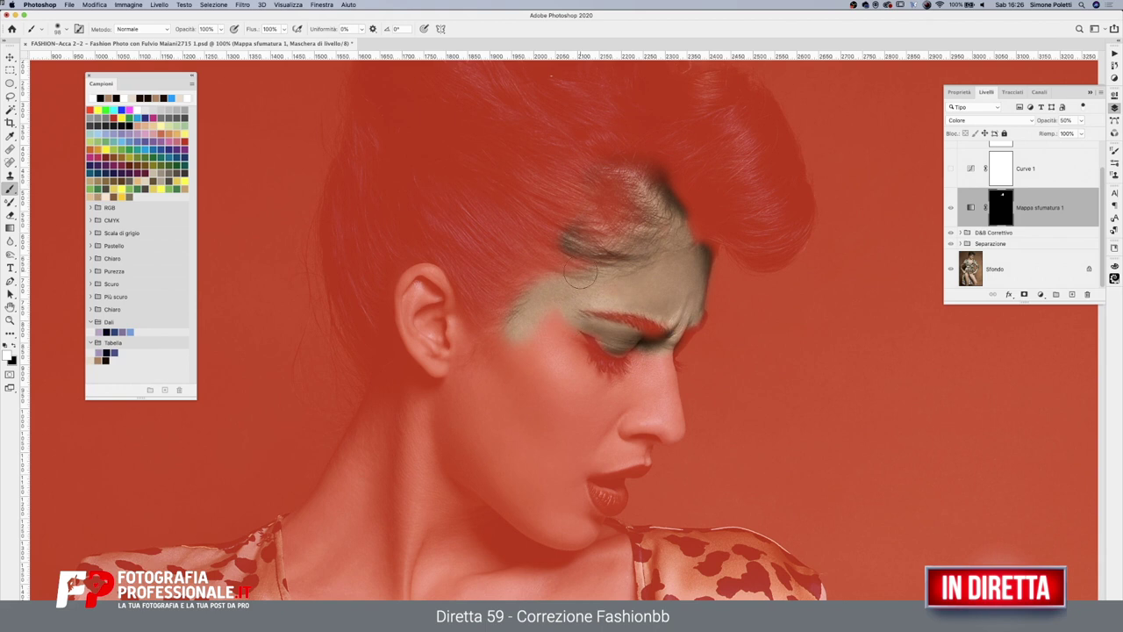
{"action": "mouse_move", "coordinate": [527, 340]}
{"action": "left_mouse_down"}
{"action": "mouse_move", "coordinate": [537, 340]}
{"action": "mouse_move", "coordinate": [425, 282]}
{"action": "mouse_move", "coordinate": [423, 407]}
{"action": "mouse_move", "coordinate": [320, 531]}
{"action": "mouse_move", "coordinate": [307, 596]}
{"action": "left_mouse_up"}
{"action": "key", "text": "x"}
Paint white on the mask along the neck, neckline, chin and shoulder edge
{"action": "scroll", "coordinate": [415, 501], "scroll_direction": "down", "scroll_amount": 5}
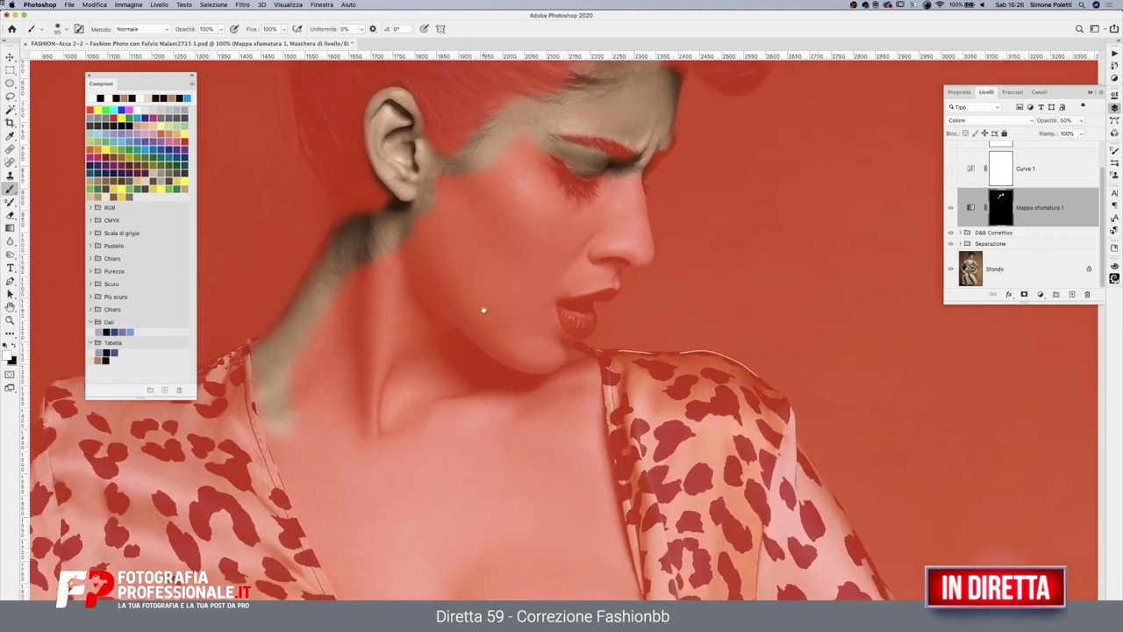
{"action": "left_click_drag", "start_coordinate": [276, 401], "coordinate": [338, 542]}
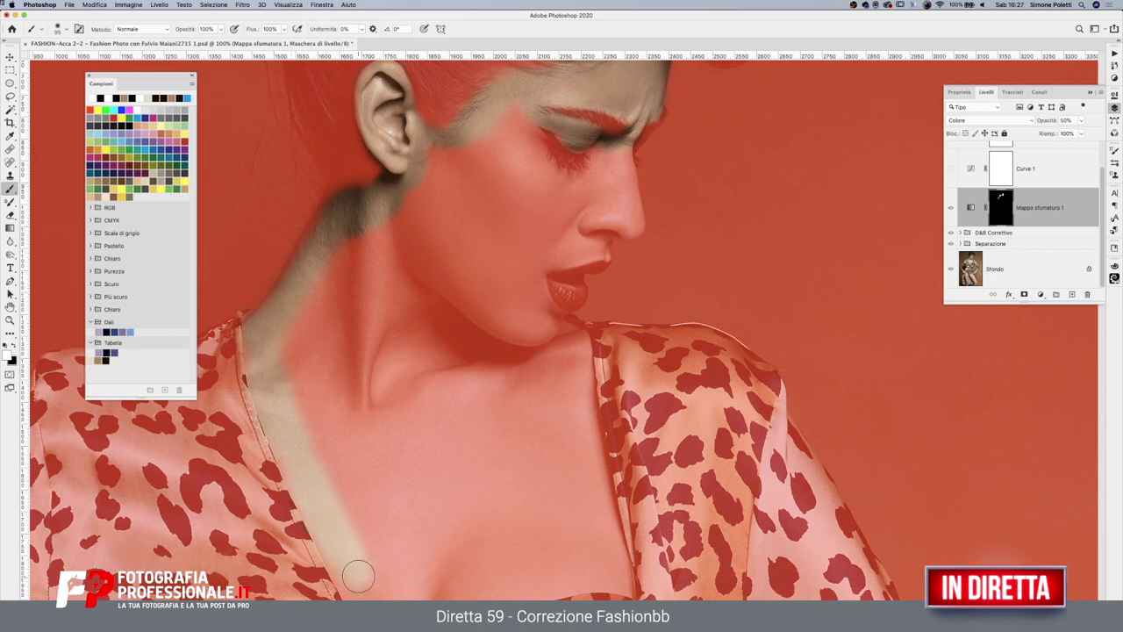
{"action": "scroll", "coordinate": [421, 439], "scroll_direction": "down", "scroll_amount": 5}
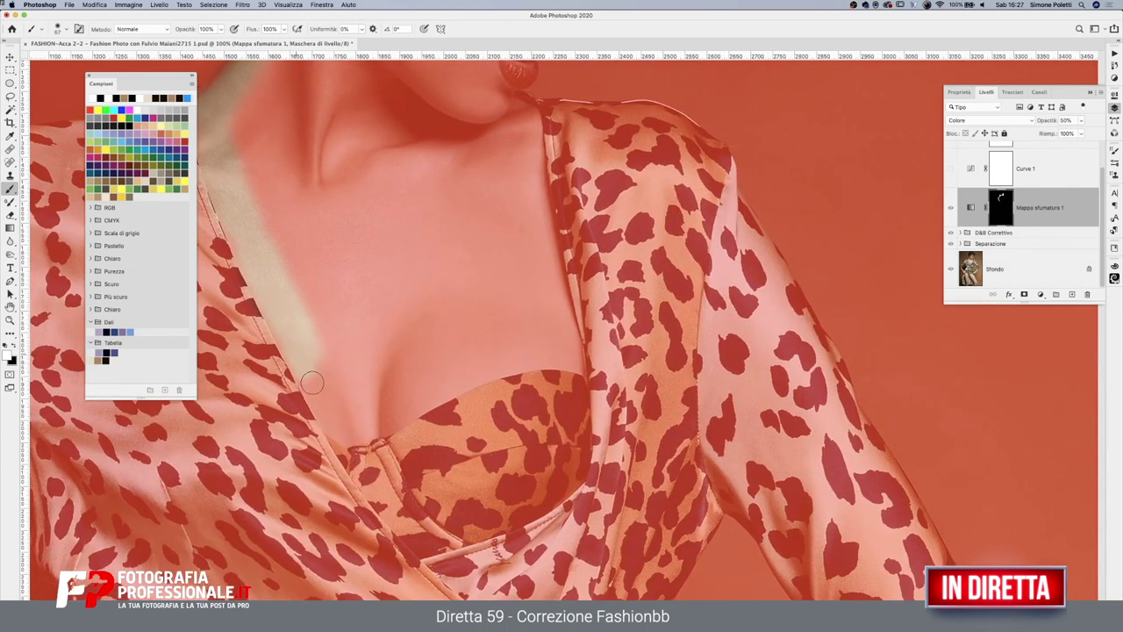
{"action": "mouse_move", "coordinate": [301, 366]}
{"action": "left_mouse_down"}
{"action": "mouse_move", "coordinate": [358, 430]}
{"action": "mouse_move", "coordinate": [496, 366]}
{"action": "mouse_move", "coordinate": [571, 359]}
{"action": "left_mouse_up"}
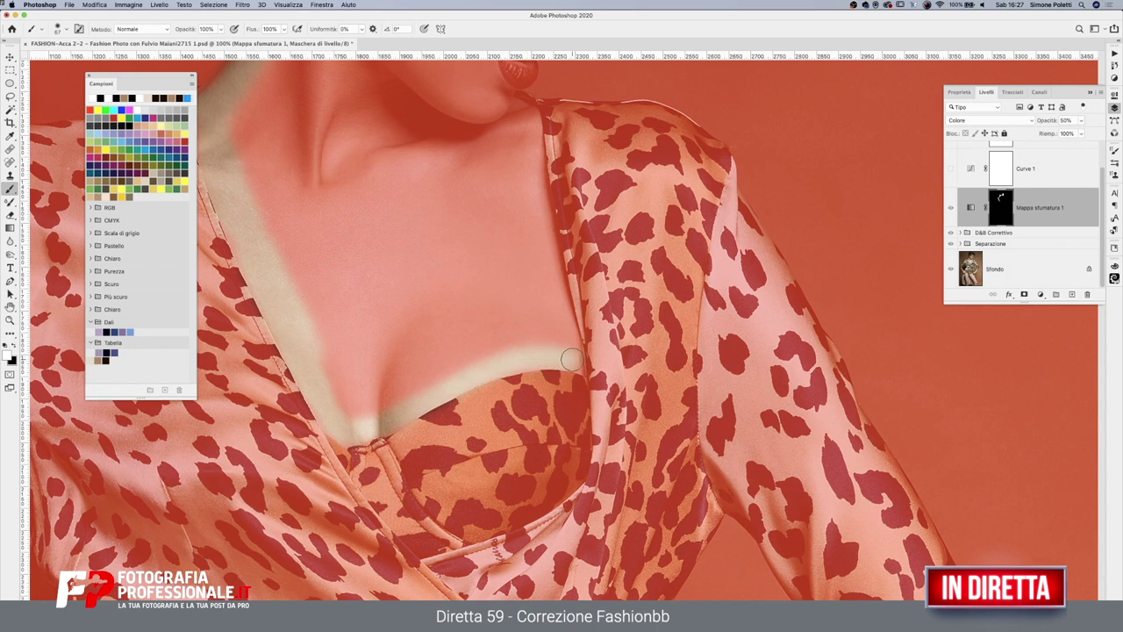
{"action": "left_click_drag", "start_coordinate": [611, 293], "coordinate": [615, 450]}
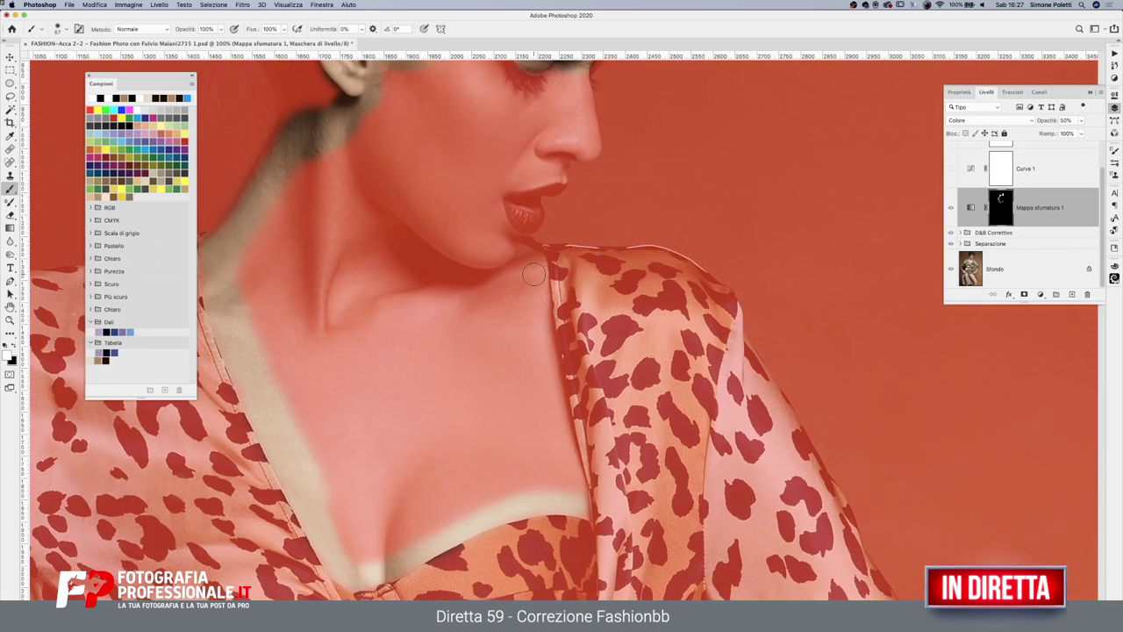
{"action": "mouse_move", "coordinate": [517, 248]}
{"action": "left_mouse_down"}
{"action": "mouse_move", "coordinate": [531, 267]}
{"action": "mouse_move", "coordinate": [575, 491]}
{"action": "left_mouse_up"}
{"action": "left_click_drag", "start_coordinate": [550, 438], "coordinate": [527, 263]}
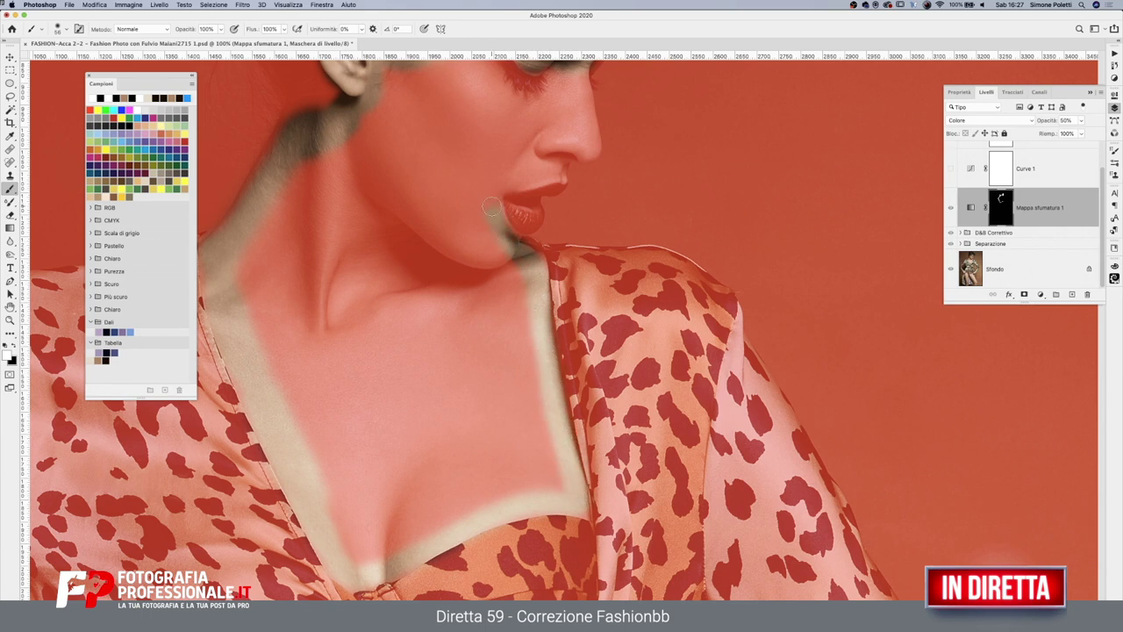
Paint the lips, nose, cheek and jaw into the mask, undoing a stray stroke near the ear
{"action": "left_click_drag", "start_coordinate": [500, 179], "coordinate": [594, 147]}
{"action": "left_click_drag", "start_coordinate": [626, 219], "coordinate": [594, 391]}
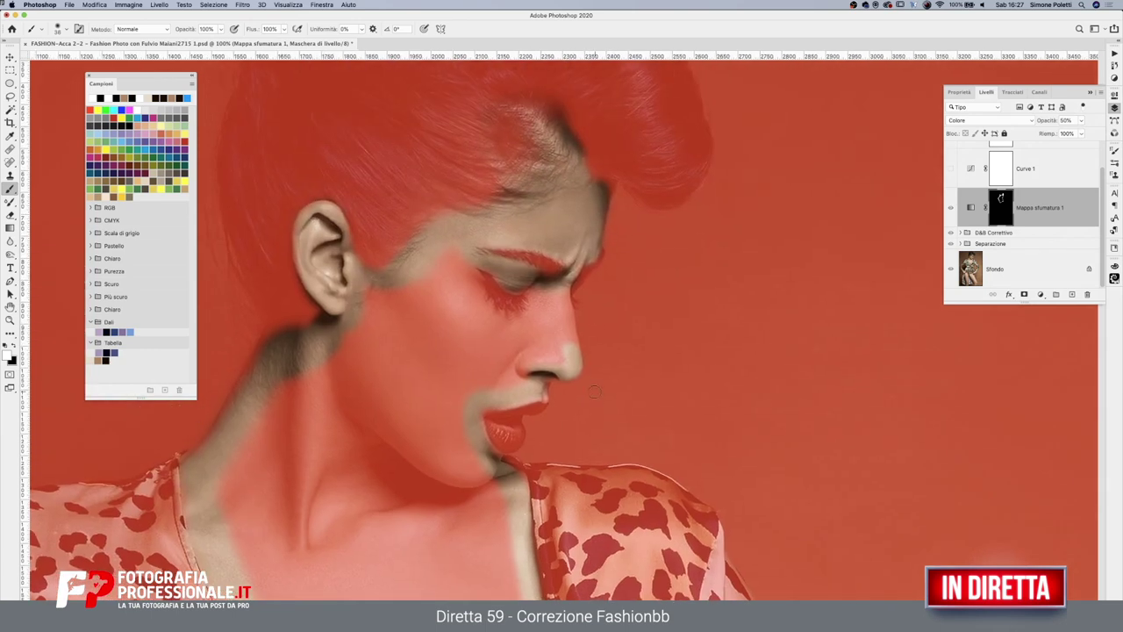
{"action": "mouse_move", "coordinate": [562, 290]}
{"action": "left_mouse_down"}
{"action": "mouse_move", "coordinate": [570, 347]}
{"action": "mouse_move", "coordinate": [551, 293]}
{"action": "mouse_move", "coordinate": [553, 323]}
{"action": "left_mouse_up"}
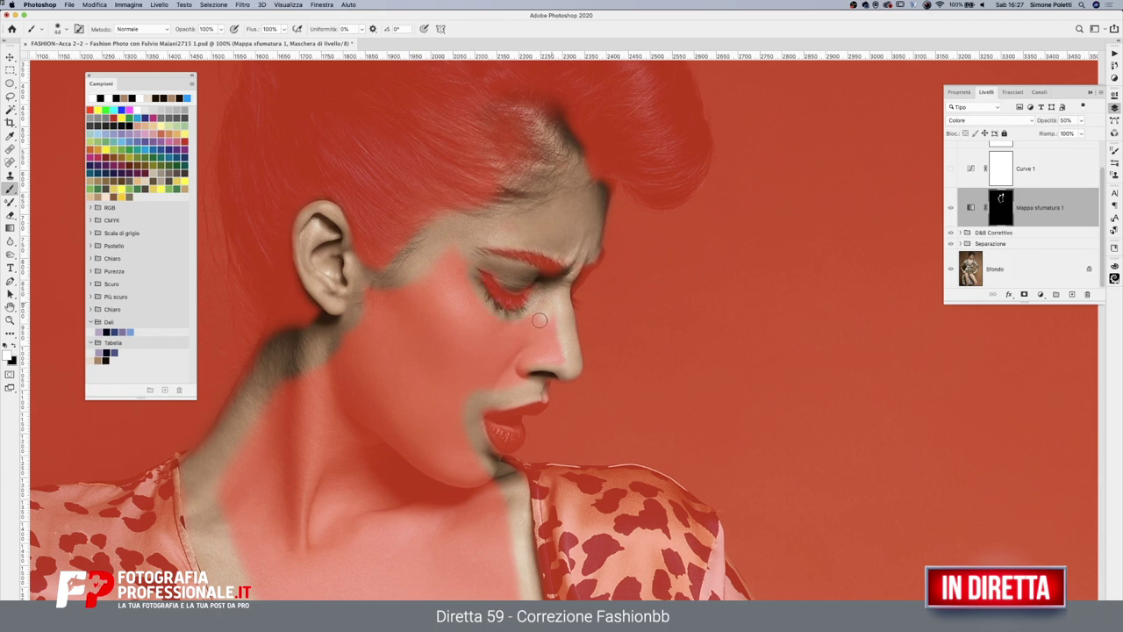
{"action": "mouse_move", "coordinate": [483, 322]}
{"action": "left_mouse_down"}
{"action": "mouse_move", "coordinate": [461, 263]}
{"action": "mouse_move", "coordinate": [409, 291]}
{"action": "mouse_move", "coordinate": [412, 271]}
{"action": "left_mouse_up"}
{"action": "key", "text": "ctrl+z"}
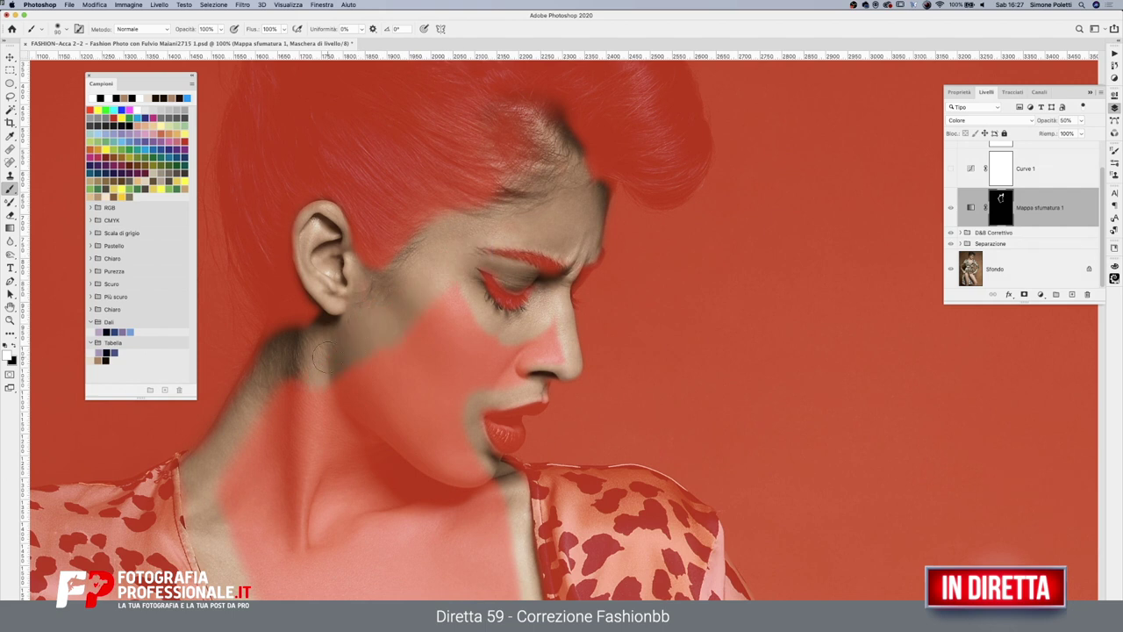
{"action": "scroll", "coordinate": [529, 290], "scroll_direction": "down", "scroll_amount": 3}
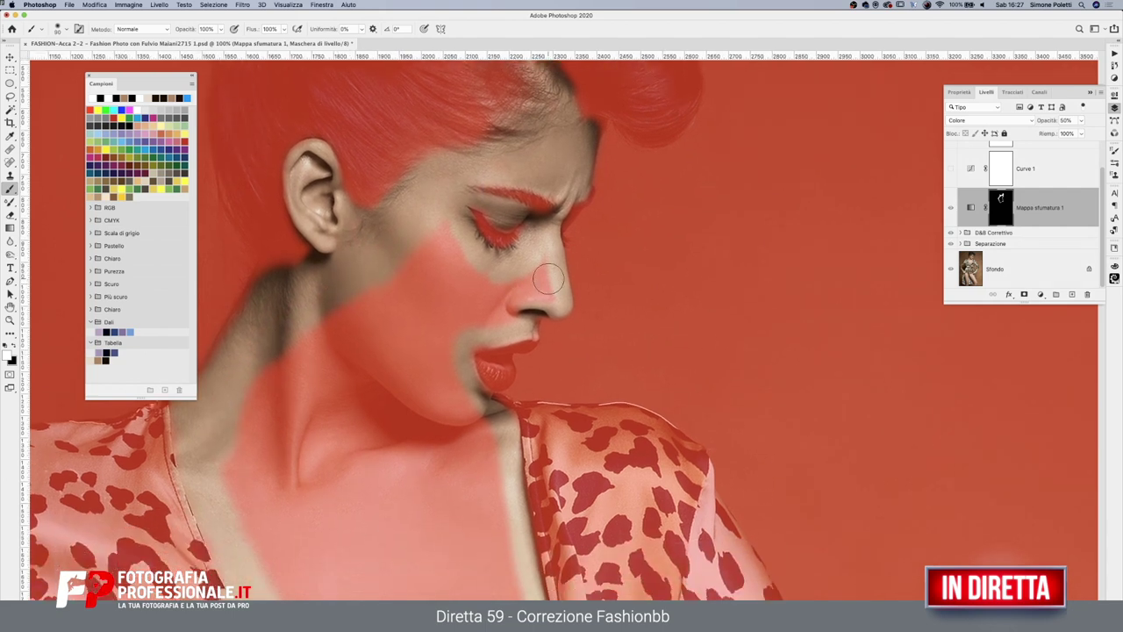
{"action": "mouse_move", "coordinate": [530, 290]}
{"action": "left_mouse_down"}
{"action": "mouse_move", "coordinate": [493, 309]}
{"action": "mouse_move", "coordinate": [457, 375]}
{"action": "mouse_move", "coordinate": [487, 443]}
{"action": "mouse_move", "coordinate": [481, 273]}
{"action": "mouse_move", "coordinate": [439, 221]}
{"action": "mouse_move", "coordinate": [446, 251]}
{"action": "mouse_move", "coordinate": [431, 238]}
{"action": "mouse_move", "coordinate": [345, 345]}
{"action": "left_mouse_up"}
{"action": "mouse_move", "coordinate": [471, 457]}
{"action": "left_mouse_down"}
{"action": "mouse_move", "coordinate": [432, 256]}
{"action": "mouse_move", "coordinate": [465, 395]}
{"action": "mouse_move", "coordinate": [440, 449]}
{"action": "mouse_move", "coordinate": [371, 459]}
{"action": "mouse_move", "coordinate": [577, 456]}
{"action": "mouse_move", "coordinate": [547, 501]}
{"action": "mouse_move", "coordinate": [454, 441]}
{"action": "mouse_move", "coordinate": [446, 392]}
{"action": "mouse_move", "coordinate": [510, 265]}
{"action": "mouse_move", "coordinate": [571, 263]}
{"action": "mouse_move", "coordinate": [631, 376]}
{"action": "mouse_move", "coordinate": [529, 459]}
{"action": "mouse_move", "coordinate": [510, 274]}
{"action": "mouse_move", "coordinate": [471, 383]}
{"action": "left_mouse_up"}
Paint the wrist edge and hand into the gradient map mask
{"action": "scroll", "coordinate": [471, 384], "scroll_direction": "down", "scroll_amount": 10}
{"action": "scroll", "coordinate": [471, 384], "scroll_direction": "left", "scroll_amount": 10}
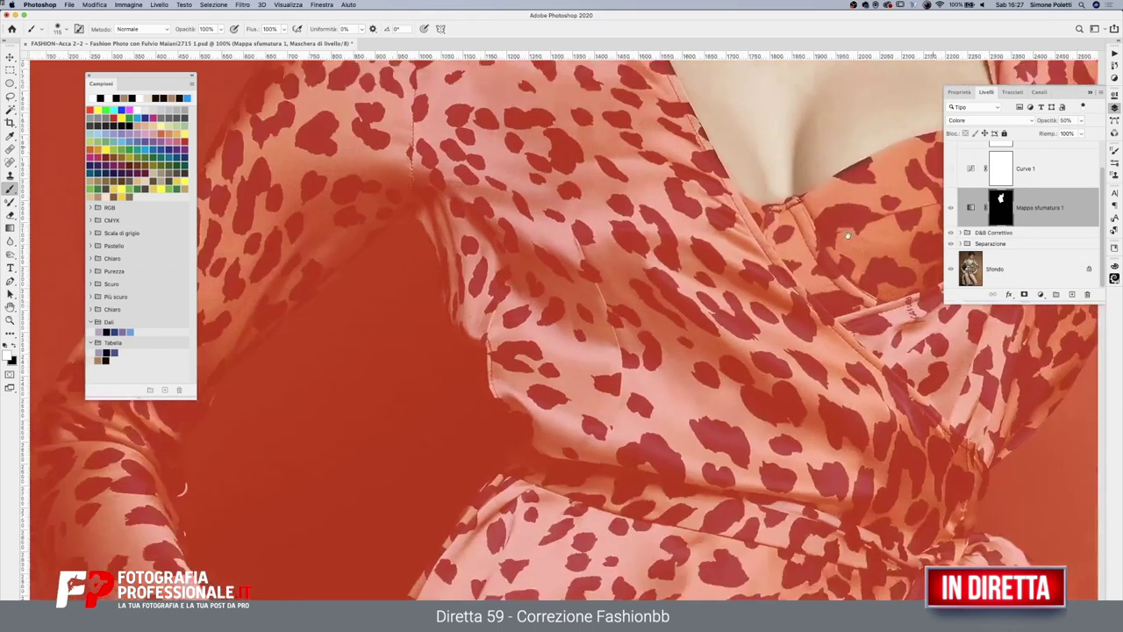
{"action": "scroll", "coordinate": [825, 380], "scroll_direction": "down", "scroll_amount": 5}
{"action": "scroll", "coordinate": [825, 380], "scroll_direction": "down", "scroll_amount": 3}
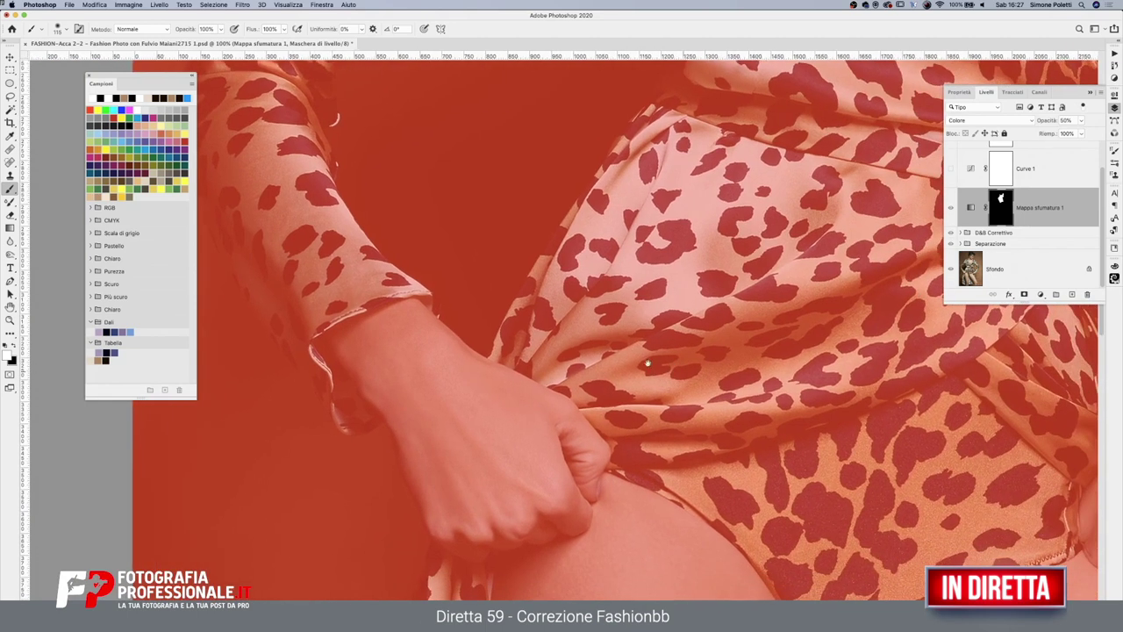
{"action": "mouse_move", "coordinate": [341, 344]}
{"action": "left_mouse_down"}
{"action": "mouse_move", "coordinate": [423, 478]}
{"action": "mouse_move", "coordinate": [496, 551]}
{"action": "left_mouse_up"}
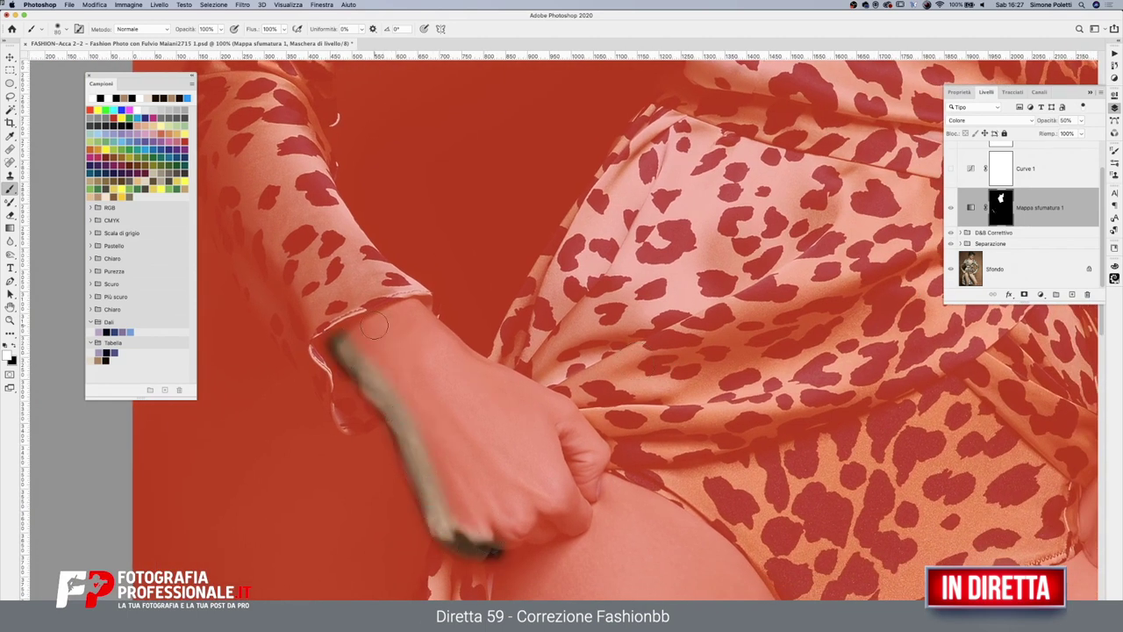
{"action": "mouse_move", "coordinate": [343, 344]}
{"action": "left_mouse_down"}
{"action": "mouse_move", "coordinate": [408, 320]}
{"action": "mouse_move", "coordinate": [585, 444]}
{"action": "left_mouse_up"}
At 50% zoom, paint the outer and inner thigh edges into the mask
{"action": "mouse_move", "coordinate": [583, 491]}
{"action": "left_mouse_down"}
{"action": "mouse_move", "coordinate": [443, 369]}
{"action": "mouse_move", "coordinate": [540, 405]}
{"action": "mouse_move", "coordinate": [617, 477]}
{"action": "mouse_move", "coordinate": [658, 562]}
{"action": "left_mouse_up"}
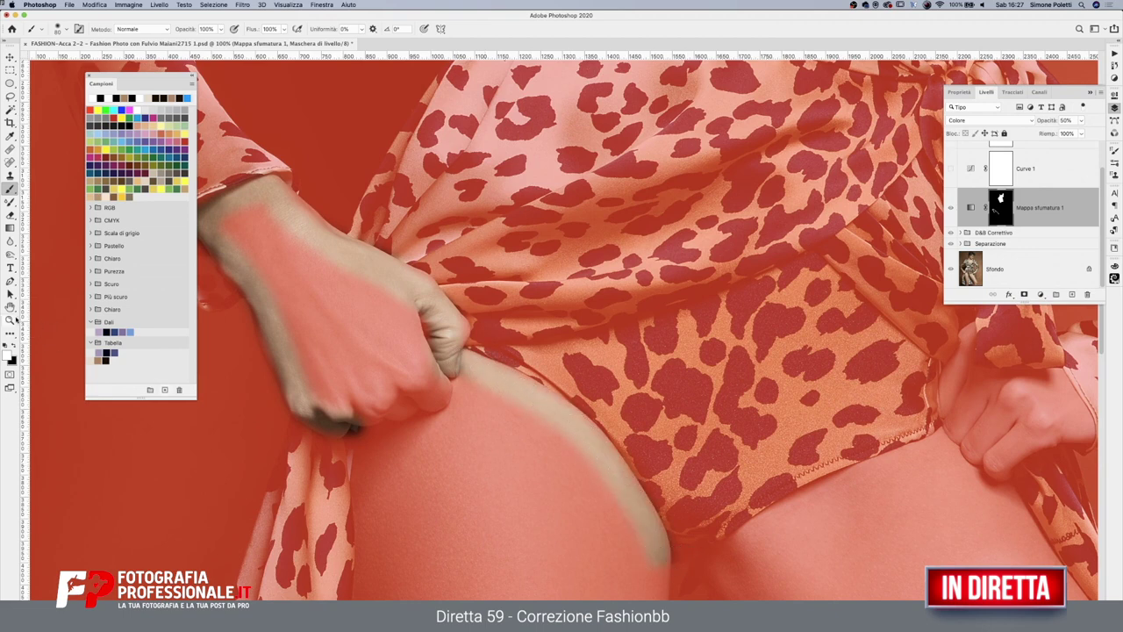
{"action": "left_click", "coordinate": [11, 320]}
{"action": "left_click_drag", "start_coordinate": [842, 456], "coordinate": [717, 342]}
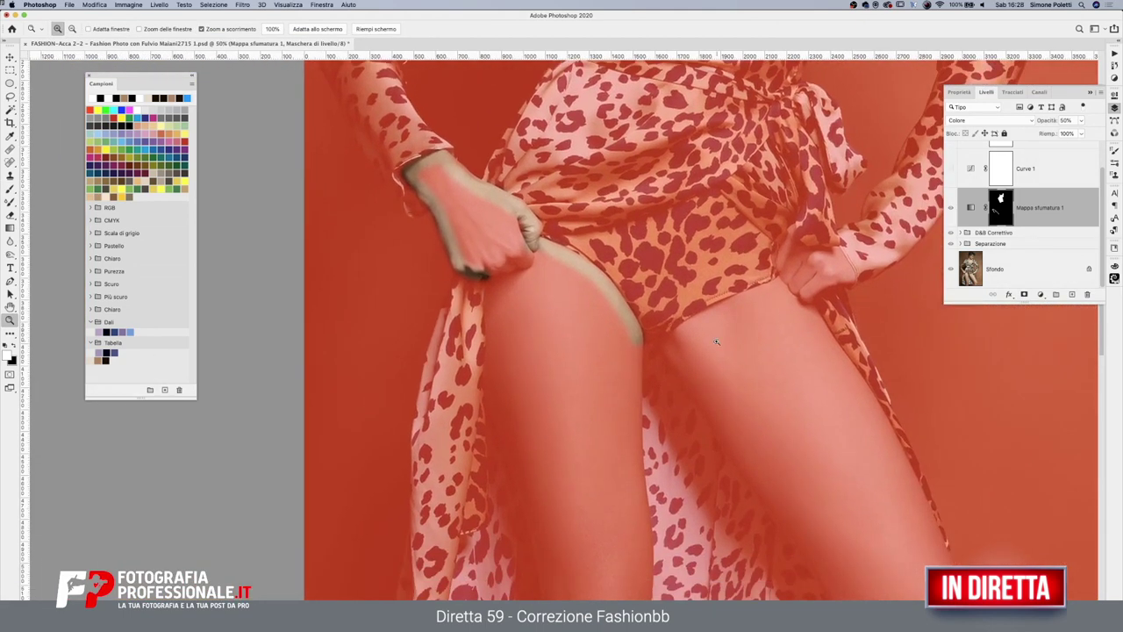
{"action": "key", "text": "b"}
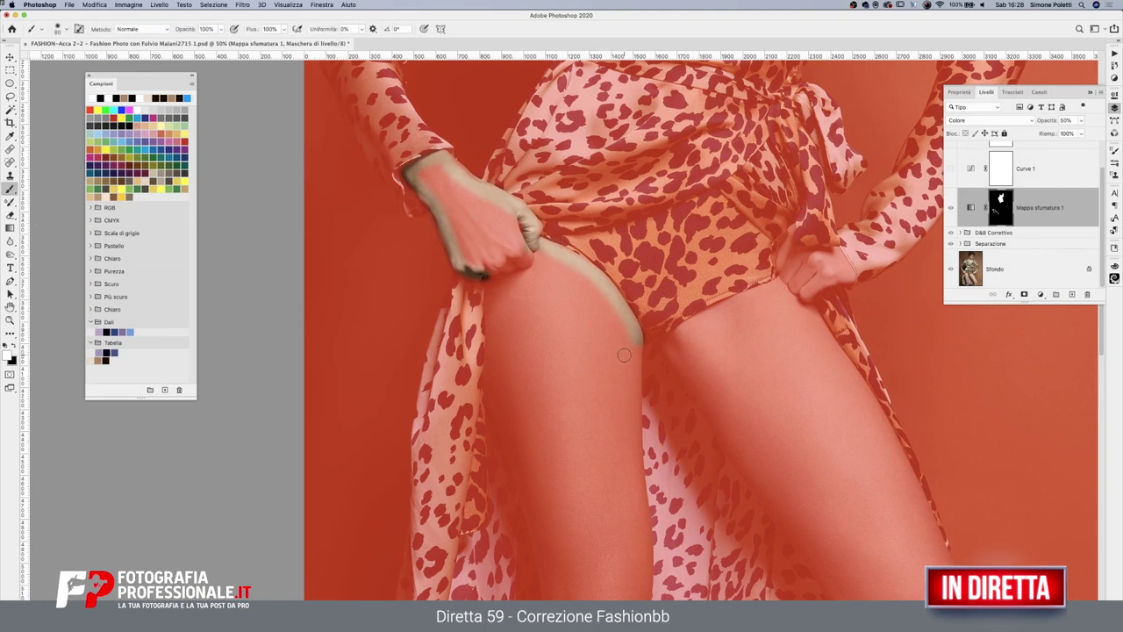
{"action": "left_click_drag", "start_coordinate": [628, 337], "coordinate": [636, 533]}
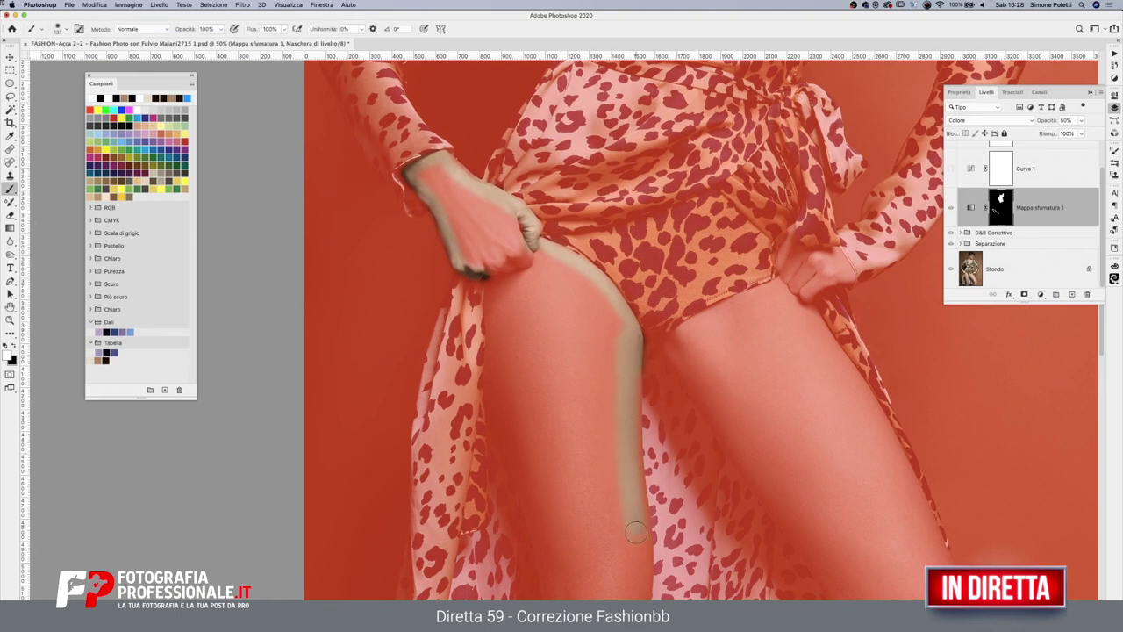
{"action": "mouse_move", "coordinate": [497, 293]}
{"action": "left_mouse_down"}
{"action": "mouse_move", "coordinate": [500, 412]}
{"action": "mouse_move", "coordinate": [497, 351]}
{"action": "left_mouse_up"}
{"action": "left_click_drag", "start_coordinate": [606, 505], "coordinate": [574, 396]}
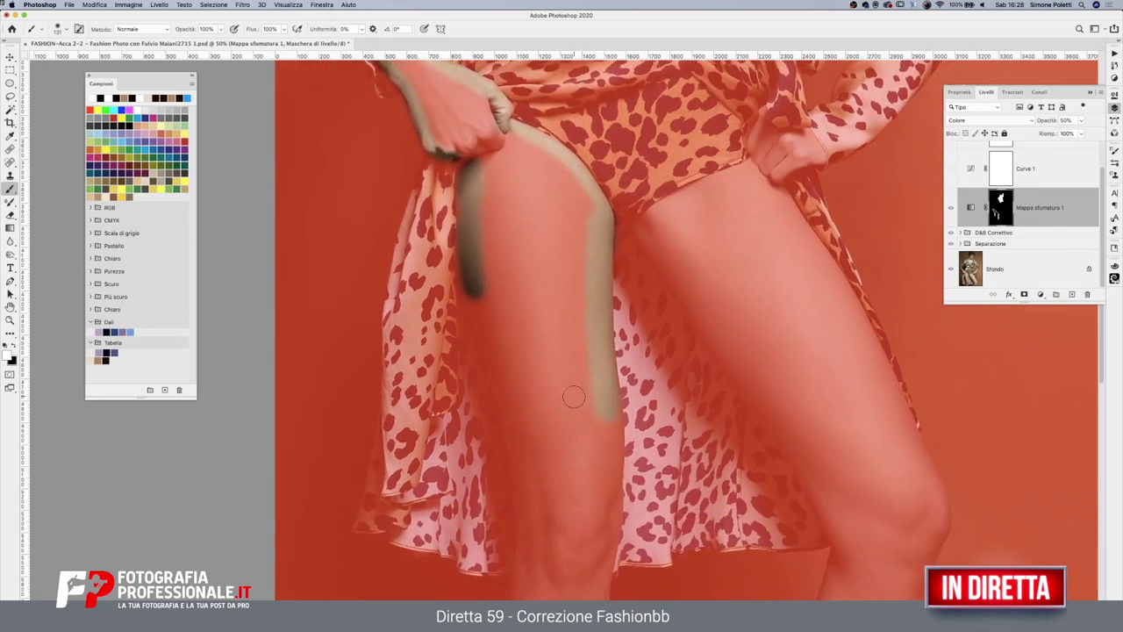
{"action": "left_click_drag", "start_coordinate": [532, 501], "coordinate": [524, 595]}
{"action": "mouse_move", "coordinate": [532, 500]}
{"action": "left_mouse_down"}
{"action": "mouse_move", "coordinate": [474, 272]}
{"action": "mouse_move", "coordinate": [514, 376]}
{"action": "mouse_move", "coordinate": [525, 570]}
{"action": "left_mouse_up"}
{"action": "mouse_move", "coordinate": [504, 318]}
{"action": "left_mouse_down"}
{"action": "mouse_move", "coordinate": [491, 338]}
{"action": "mouse_move", "coordinate": [467, 263]}
{"action": "mouse_move", "coordinate": [477, 209]}
{"action": "left_mouse_up"}
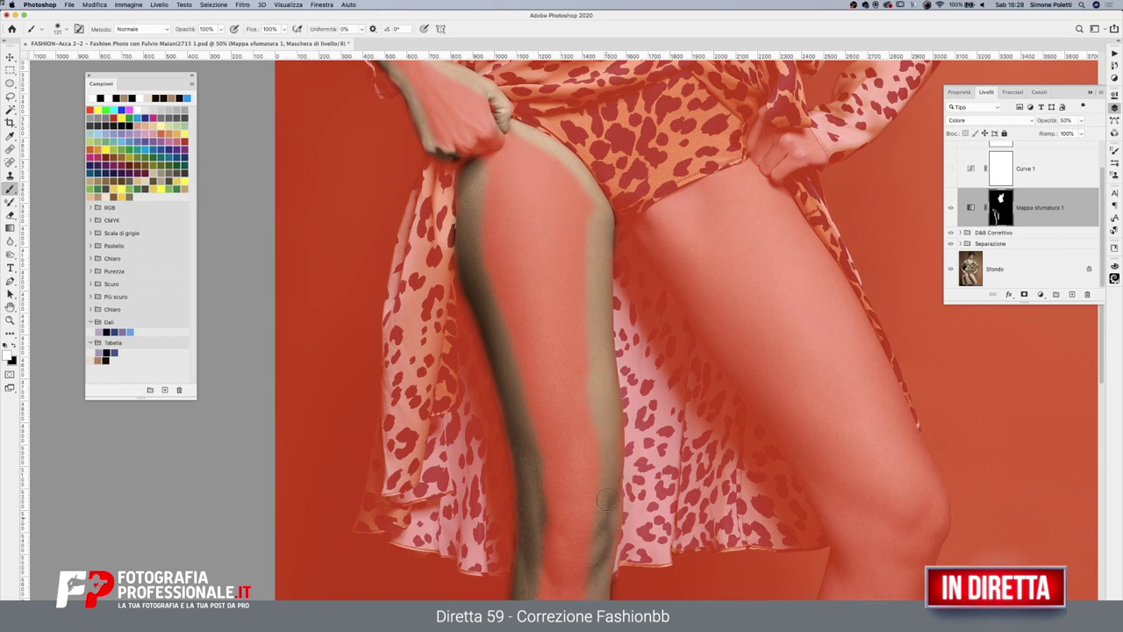
Paint the other thigh's edge, the knee and the hand on the hip into the mask
{"action": "left_click_drag", "start_coordinate": [787, 368], "coordinate": [672, 430]}
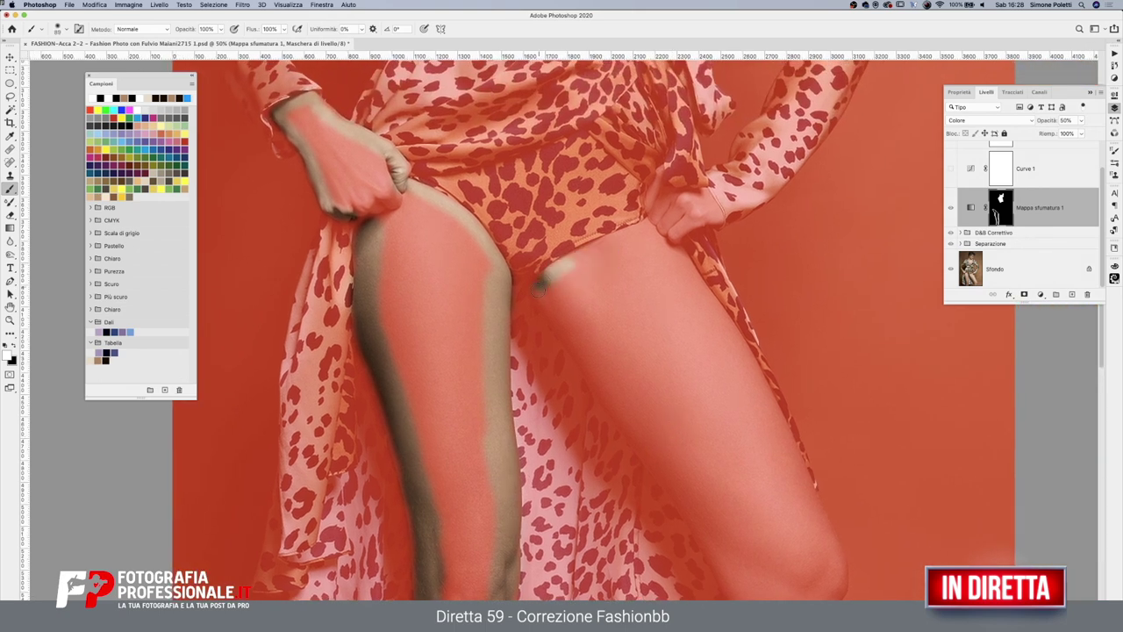
{"action": "mouse_move", "coordinate": [550, 304]}
{"action": "left_mouse_down"}
{"action": "mouse_move", "coordinate": [728, 581]}
{"action": "mouse_move", "coordinate": [759, 443]}
{"action": "left_mouse_up"}
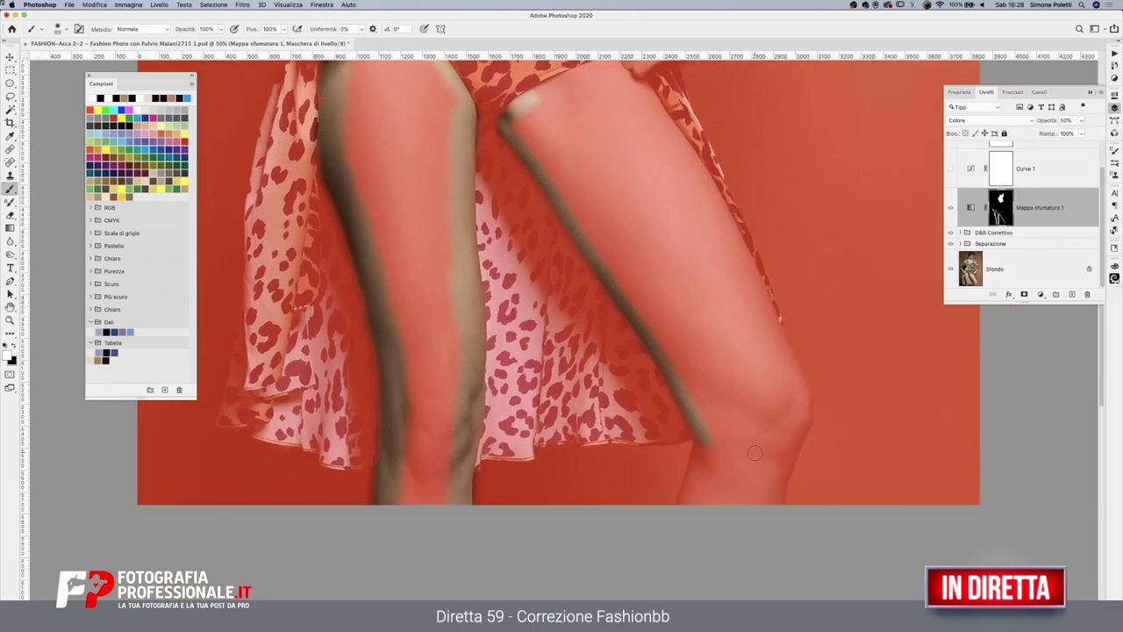
{"action": "left_click_drag", "start_coordinate": [709, 444], "coordinate": [699, 469]}
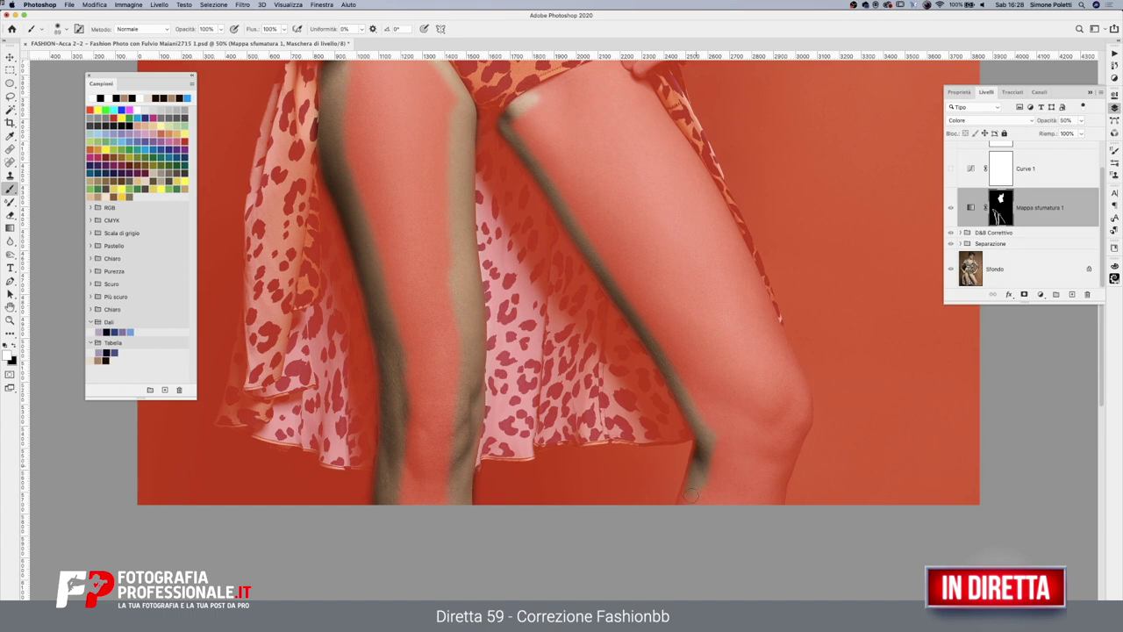
{"action": "left_click_drag", "start_coordinate": [782, 488], "coordinate": [693, 494]}
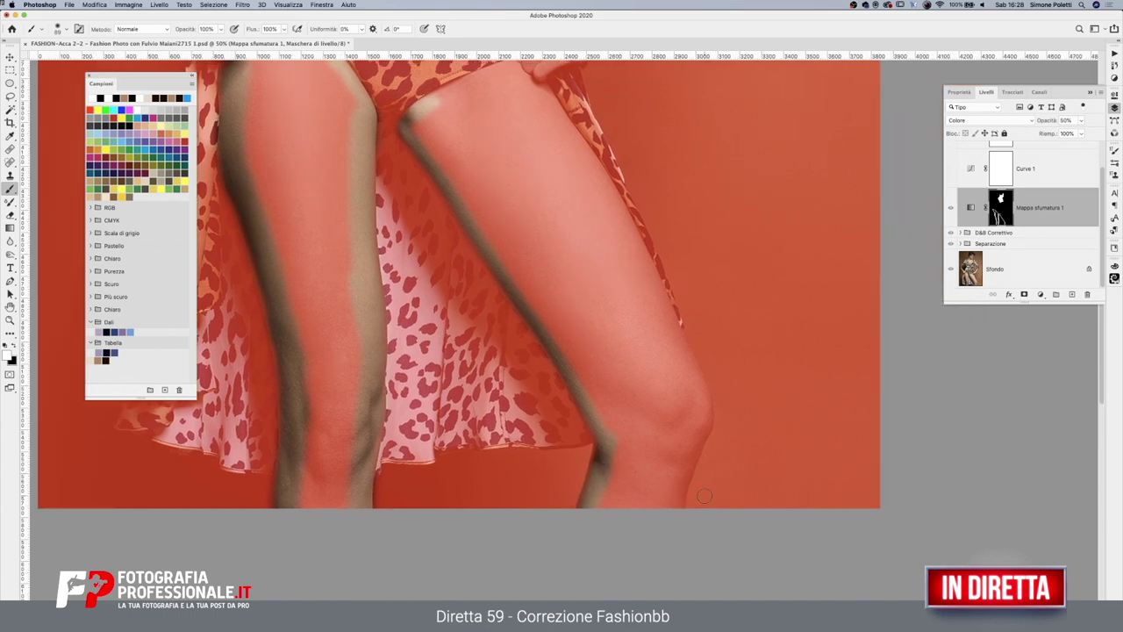
{"action": "left_click_drag", "start_coordinate": [698, 389], "coordinate": [704, 406]}
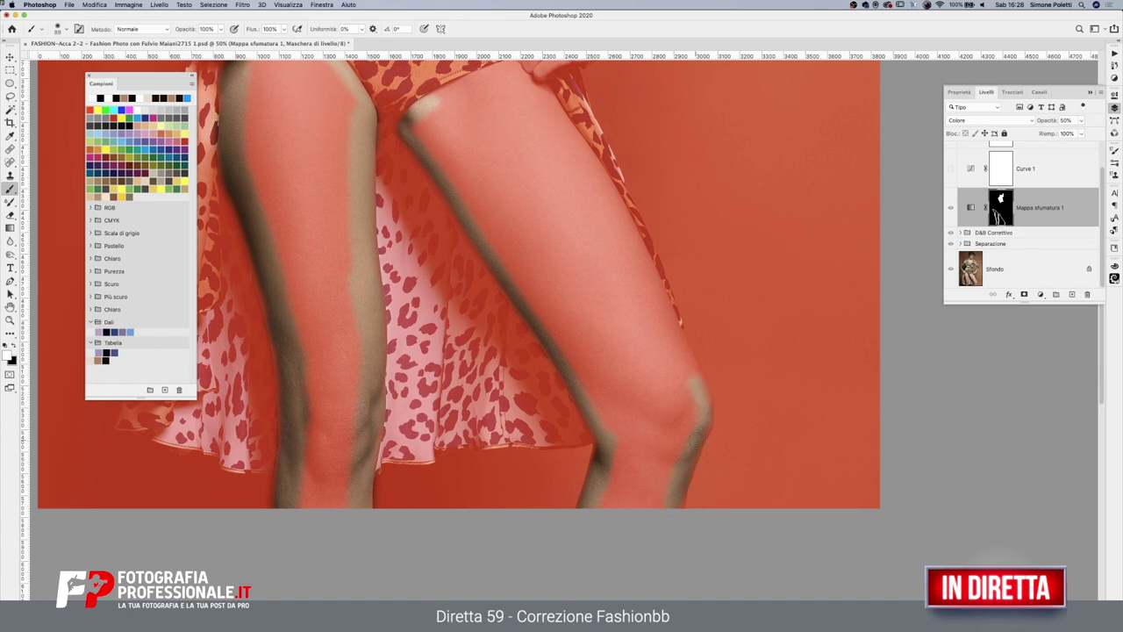
{"action": "left_click_drag", "start_coordinate": [577, 176], "coordinate": [561, 417]}
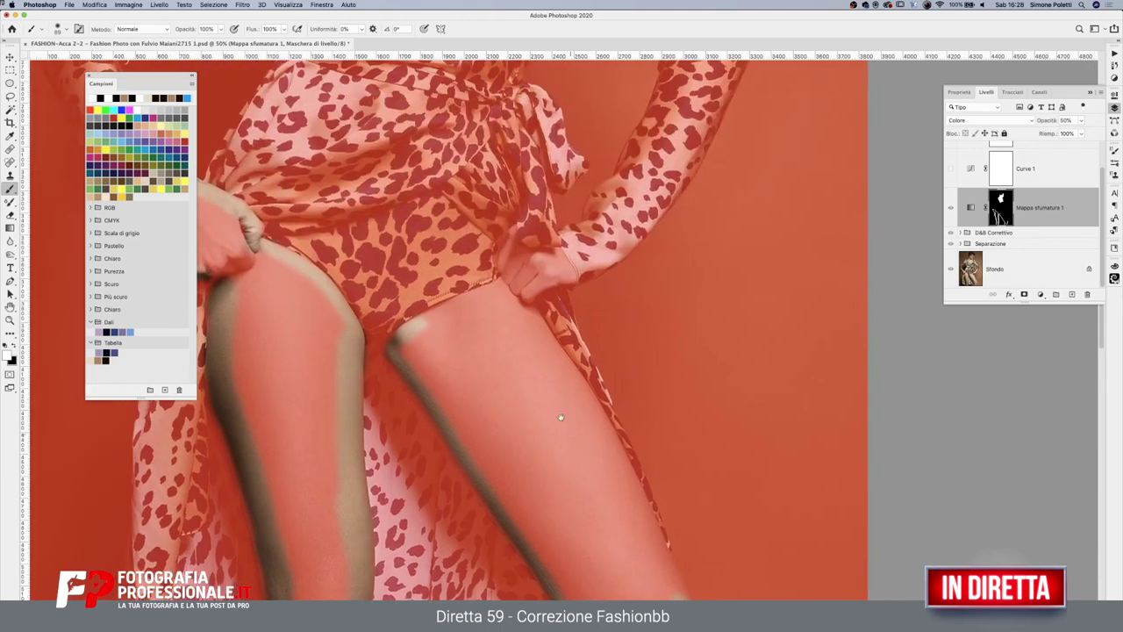
{"action": "left_click_drag", "start_coordinate": [421, 325], "coordinate": [504, 286]}
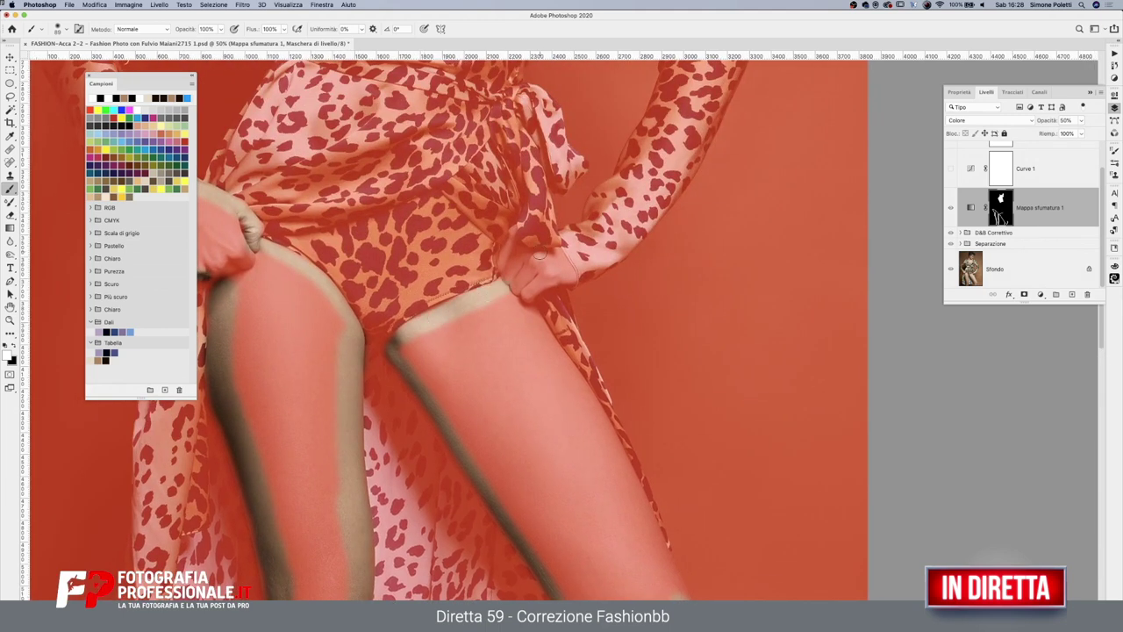
{"action": "mouse_move", "coordinate": [553, 274]}
{"action": "left_mouse_down"}
{"action": "mouse_move", "coordinate": [513, 294]}
{"action": "mouse_move", "coordinate": [675, 587]}
{"action": "left_mouse_up"}
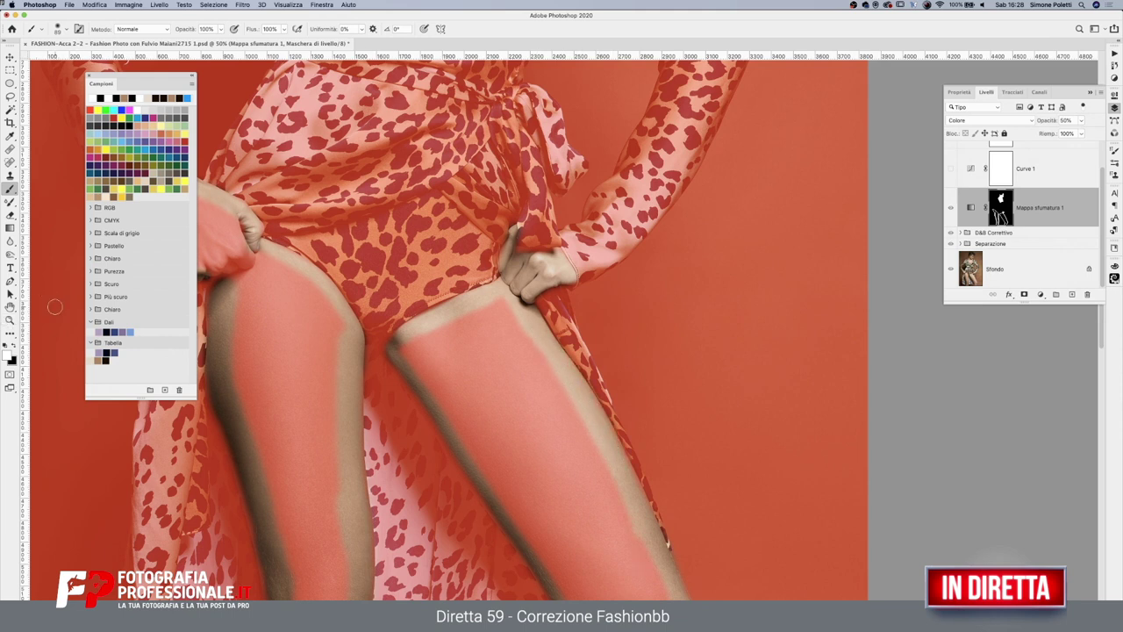
Hide the red overlay and display the Gradient Map layer mask by itself, zoomed on the face
{"action": "key", "text": "z"}
{"action": "left_click_drag", "start_coordinate": [666, 544], "coordinate": [707, 317]}
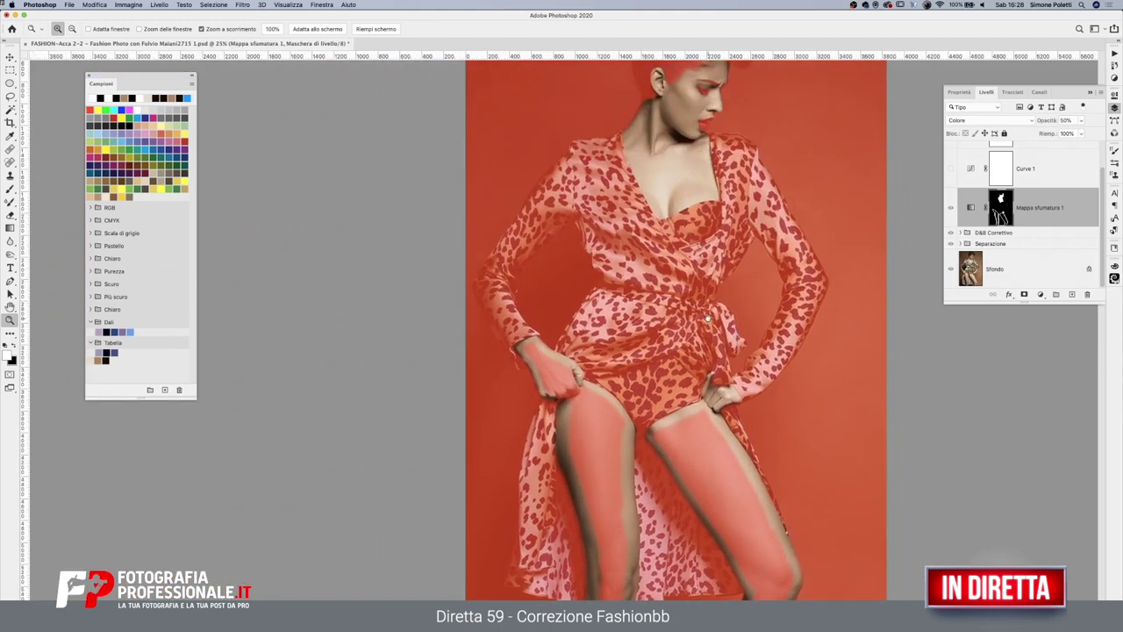
{"action": "key", "text": "backslash"}
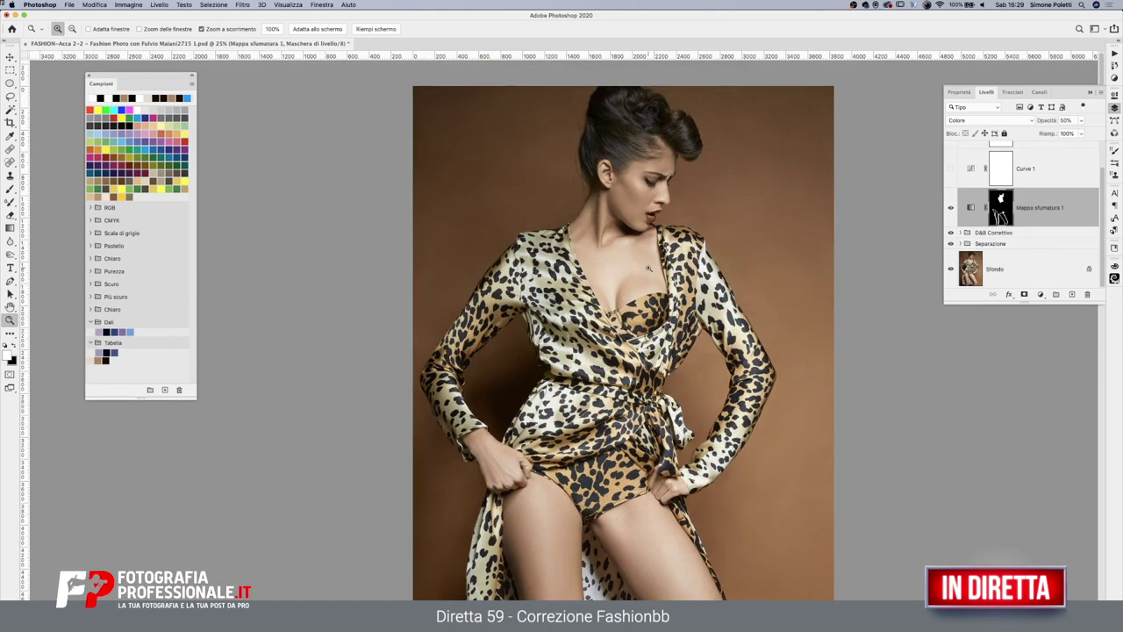
{"action": "key", "text": "super+plus"}
{"action": "left_click", "coordinate": [1001, 207], "text": "alt"}
{"action": "left_click", "coordinate": [617, 235]}
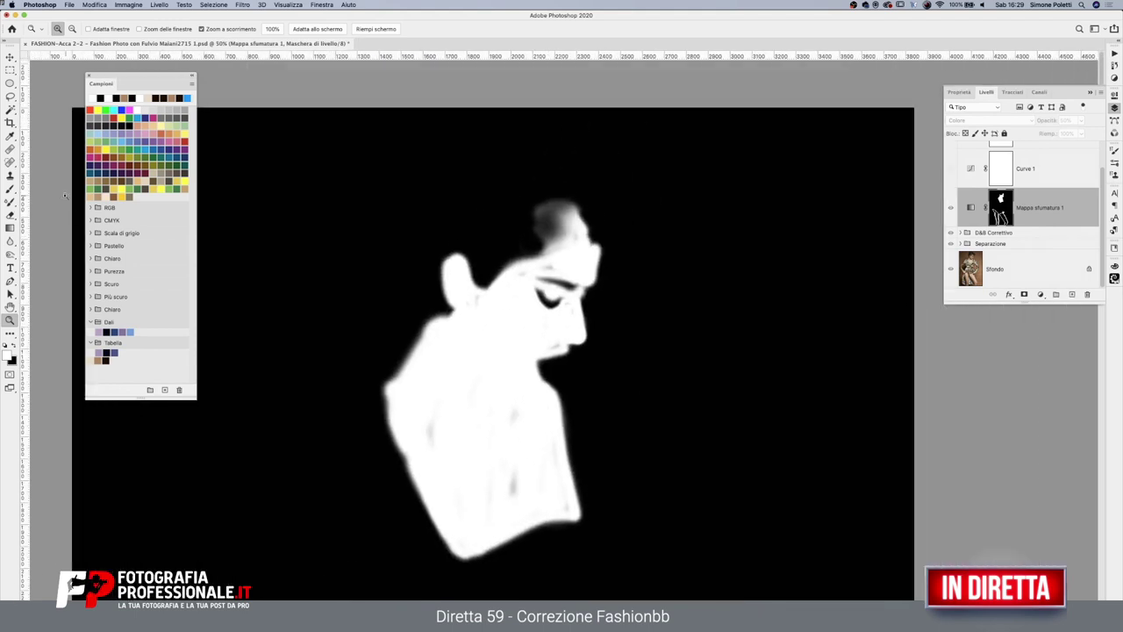
Set the brush to paint white at about 113 px on the mask
{"action": "left_click", "coordinate": [10, 188]}
{"action": "left_click_drag", "start_coordinate": [548, 195], "coordinate": [562, 195]}
{"action": "key", "text": "x"}
{"action": "key", "text": "ctrl+z"}
{"action": "mouse_move", "coordinate": [589, 237]}
{"action": "left_mouse_down"}
{"action": "mouse_move", "coordinate": [581, 255]}
{"action": "mouse_move", "coordinate": [551, 265]}
{"action": "left_mouse_up"}
{"action": "key", "text": "x"}
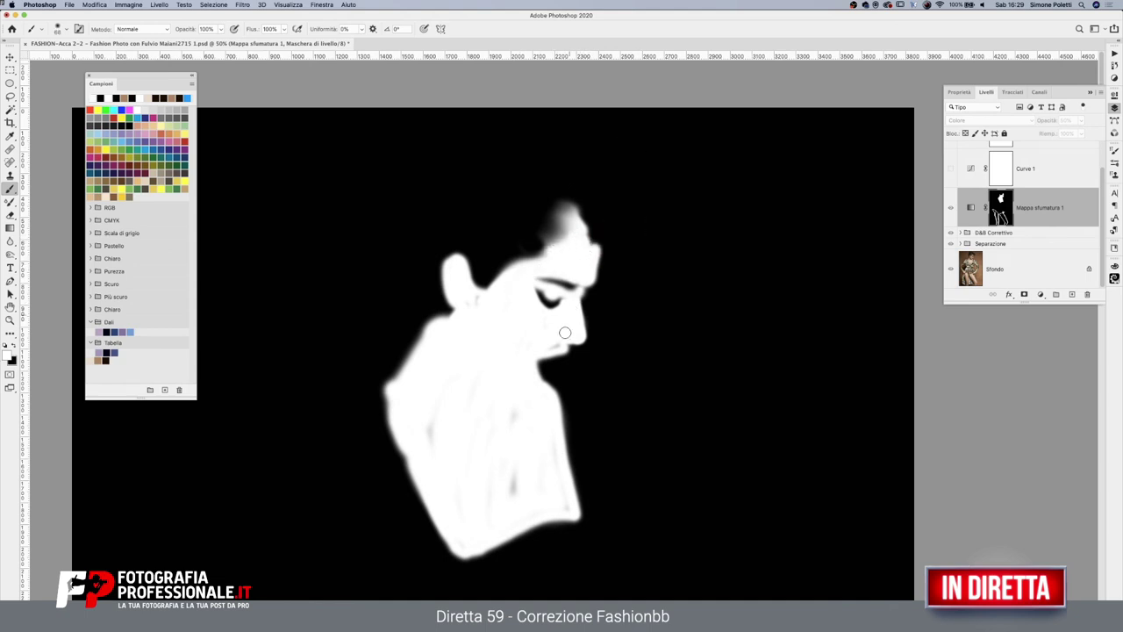
{"action": "left_click_drag", "start_coordinate": [549, 430], "coordinate": [561, 430]}
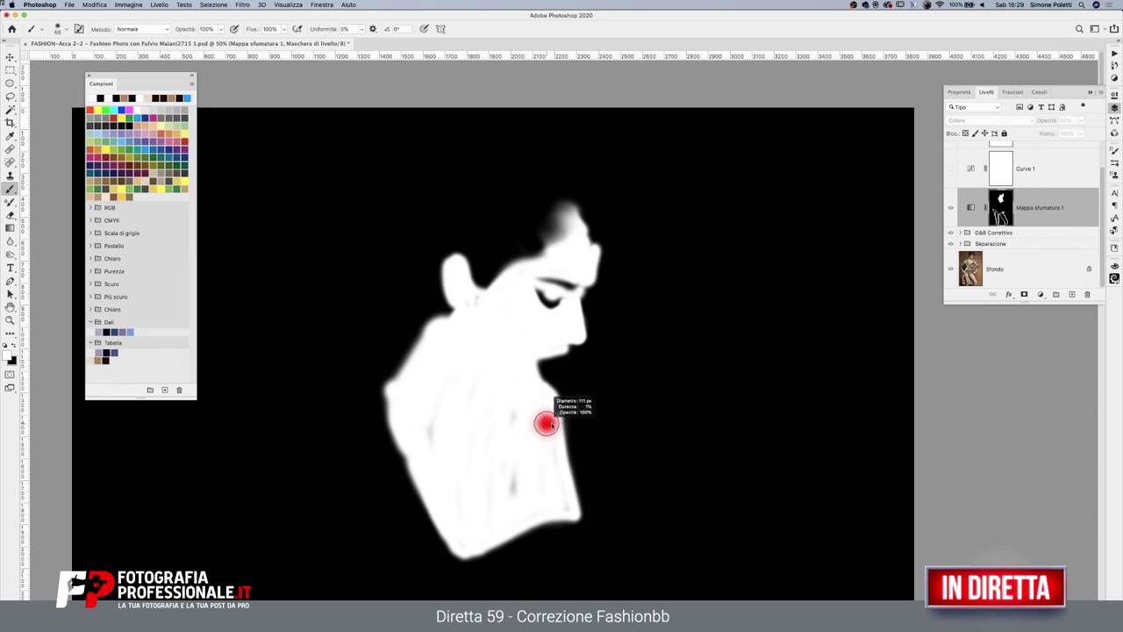
Paint over the grey chest streak and along the diagonal limb outlines in white
{"action": "left_click_drag", "start_coordinate": [451, 444], "coordinate": [429, 428]}
{"action": "left_click_drag", "start_coordinate": [670, 527], "coordinate": [716, 296]}
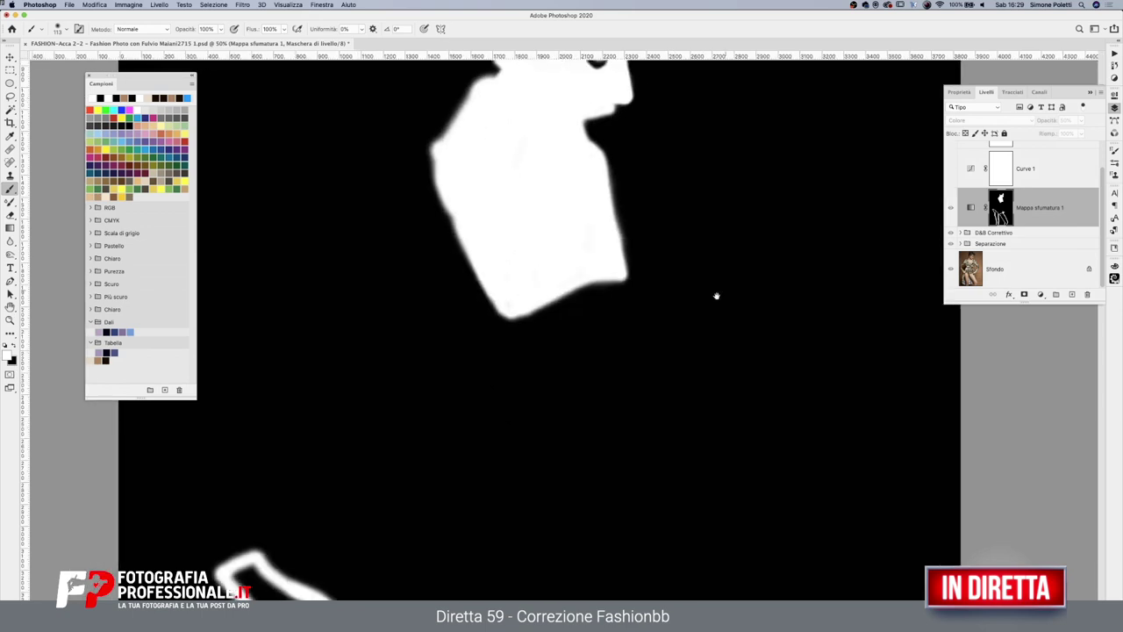
{"action": "left_click_drag", "start_coordinate": [752, 494], "coordinate": [869, 254]}
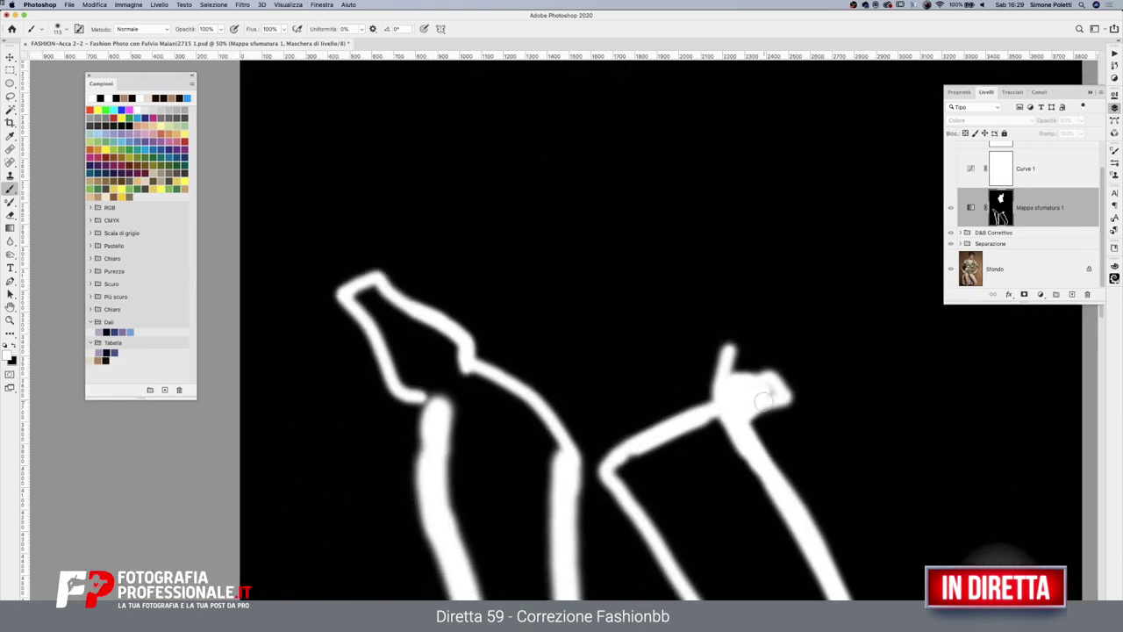
{"action": "mouse_move", "coordinate": [737, 408]}
{"action": "left_mouse_down"}
{"action": "mouse_move", "coordinate": [616, 467]}
{"action": "mouse_move", "coordinate": [756, 404]}
{"action": "left_mouse_up"}
{"action": "mouse_move", "coordinate": [765, 464]}
{"action": "left_mouse_down"}
{"action": "mouse_move", "coordinate": [511, 354]}
{"action": "mouse_move", "coordinate": [472, 371]}
{"action": "left_mouse_up"}
{"action": "mouse_move", "coordinate": [359, 321]}
{"action": "left_mouse_down"}
{"action": "mouse_move", "coordinate": [501, 527]}
{"action": "mouse_move", "coordinate": [447, 454]}
{"action": "mouse_move", "coordinate": [395, 329]}
{"action": "mouse_move", "coordinate": [476, 289]}
{"action": "mouse_move", "coordinate": [635, 584]}
{"action": "left_mouse_up"}
Touch up the lower right outline, fill the gap beside the left leg, and lasso the left leg
{"action": "left_click_drag", "start_coordinate": [630, 481], "coordinate": [614, 271]}
{"action": "mouse_move", "coordinate": [617, 379]}
{"action": "left_mouse_down"}
{"action": "mouse_move", "coordinate": [619, 459]}
{"action": "mouse_move", "coordinate": [582, 524]}
{"action": "mouse_move", "coordinate": [583, 482]}
{"action": "mouse_move", "coordinate": [547, 494]}
{"action": "mouse_move", "coordinate": [546, 428]}
{"action": "mouse_move", "coordinate": [567, 451]}
{"action": "mouse_move", "coordinate": [570, 431]}
{"action": "mouse_move", "coordinate": [622, 438]}
{"action": "left_mouse_up"}
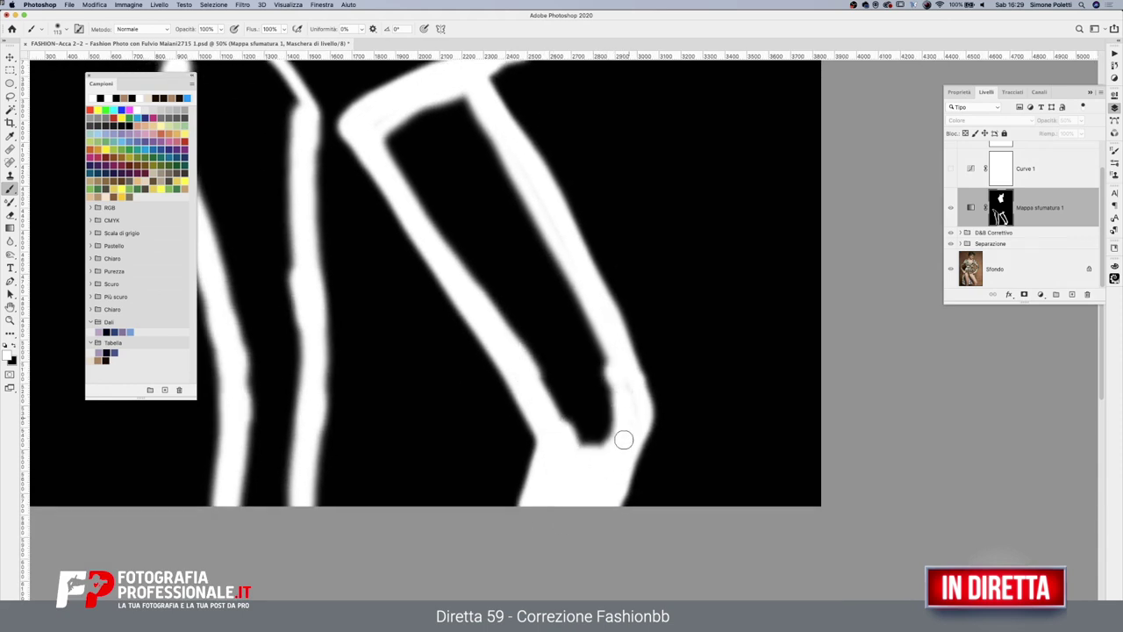
{"action": "left_click_drag", "start_coordinate": [263, 225], "coordinate": [526, 480]}
{"action": "mouse_move", "coordinate": [360, 273]}
{"action": "left_mouse_down"}
{"action": "mouse_move", "coordinate": [386, 342]}
{"action": "mouse_move", "coordinate": [422, 369]}
{"action": "mouse_move", "coordinate": [355, 270]}
{"action": "mouse_move", "coordinate": [405, 300]}
{"action": "mouse_move", "coordinate": [439, 342]}
{"action": "mouse_move", "coordinate": [402, 349]}
{"action": "mouse_move", "coordinate": [420, 300]}
{"action": "mouse_move", "coordinate": [461, 353]}
{"action": "mouse_move", "coordinate": [540, 405]}
{"action": "mouse_move", "coordinate": [481, 369]}
{"action": "mouse_move", "coordinate": [539, 447]}
{"action": "left_mouse_up"}
{"action": "left_click_drag", "start_coordinate": [685, 473], "coordinate": [641, 226]}
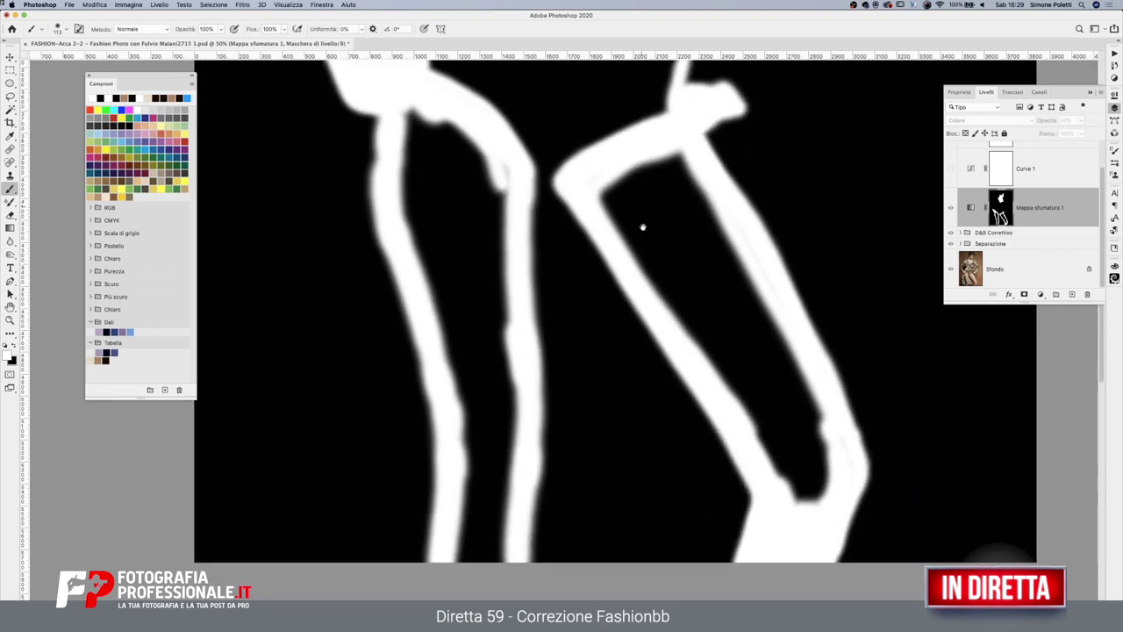
{"action": "key", "text": "l"}
{"action": "mouse_move", "coordinate": [392, 92]}
{"action": "left_mouse_down"}
{"action": "mouse_move", "coordinate": [409, 275]}
{"action": "mouse_move", "coordinate": [450, 423]}
{"action": "mouse_move", "coordinate": [437, 575]}
{"action": "mouse_move", "coordinate": [523, 579]}
{"action": "mouse_move", "coordinate": [532, 431]}
{"action": "mouse_move", "coordinate": [518, 165]}
{"action": "mouse_move", "coordinate": [439, 93]}
{"action": "mouse_move", "coordinate": [405, 88]}
{"action": "left_mouse_up"}
Fill the left leg selection white, then outline the right leg with Polygonal Lasso and fill it white
{"action": "key", "text": "alt+BackSpace"}
{"action": "key", "text": "super+d"}
{"action": "left_click", "coordinate": [586, 190]}
{"action": "left_click", "coordinate": [768, 500]}
{"action": "left_click", "coordinate": [749, 586]}
{"action": "left_click", "coordinate": [816, 571]}
{"action": "left_click", "coordinate": [856, 470]}
{"action": "left_click", "coordinate": [842, 425]}
{"action": "left_click", "coordinate": [680, 126]}
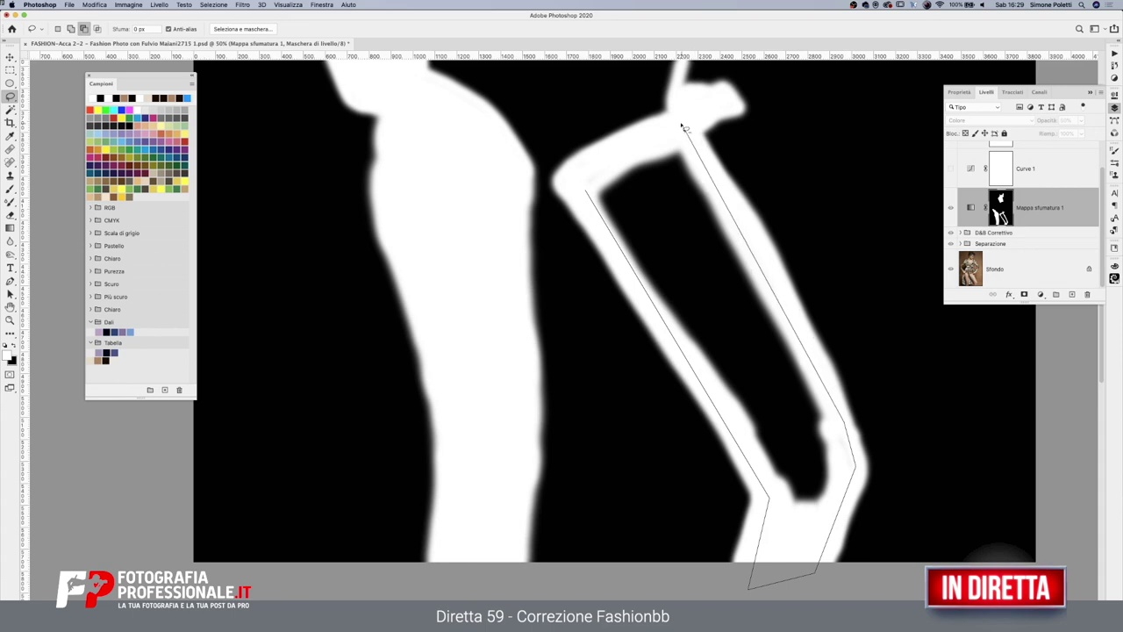
{"action": "double_click", "coordinate": [588, 166]}
{"action": "key", "text": "alt+BackSpace"}
{"action": "key", "text": "super+d"}
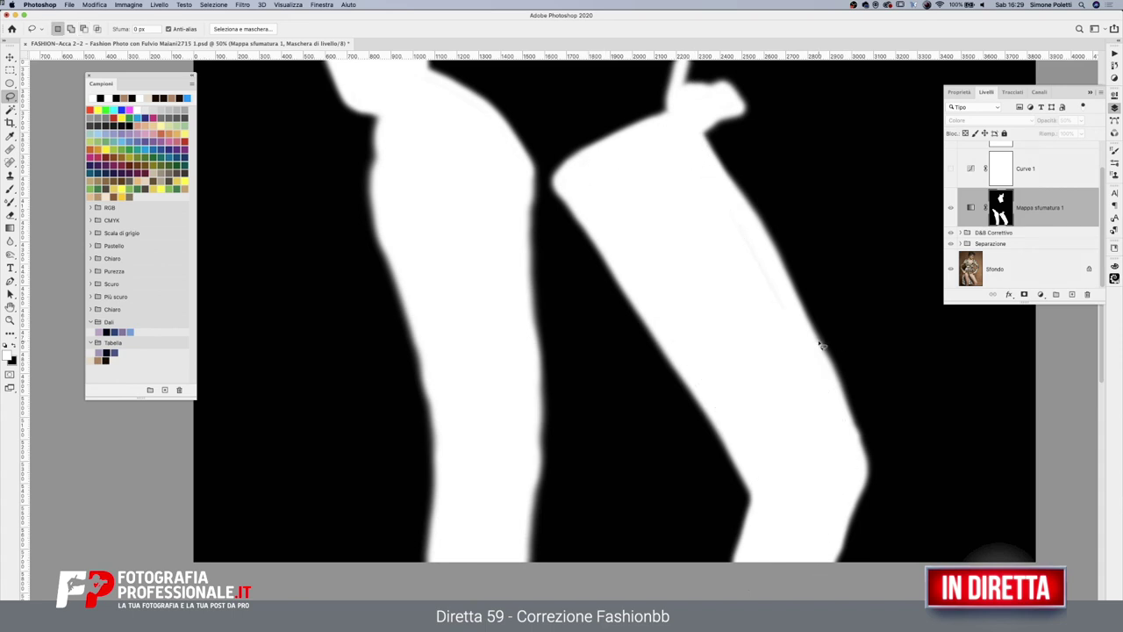
Zoom out to see the whole mask
{"action": "key", "text": "z"}
{"action": "key", "text": "b"}
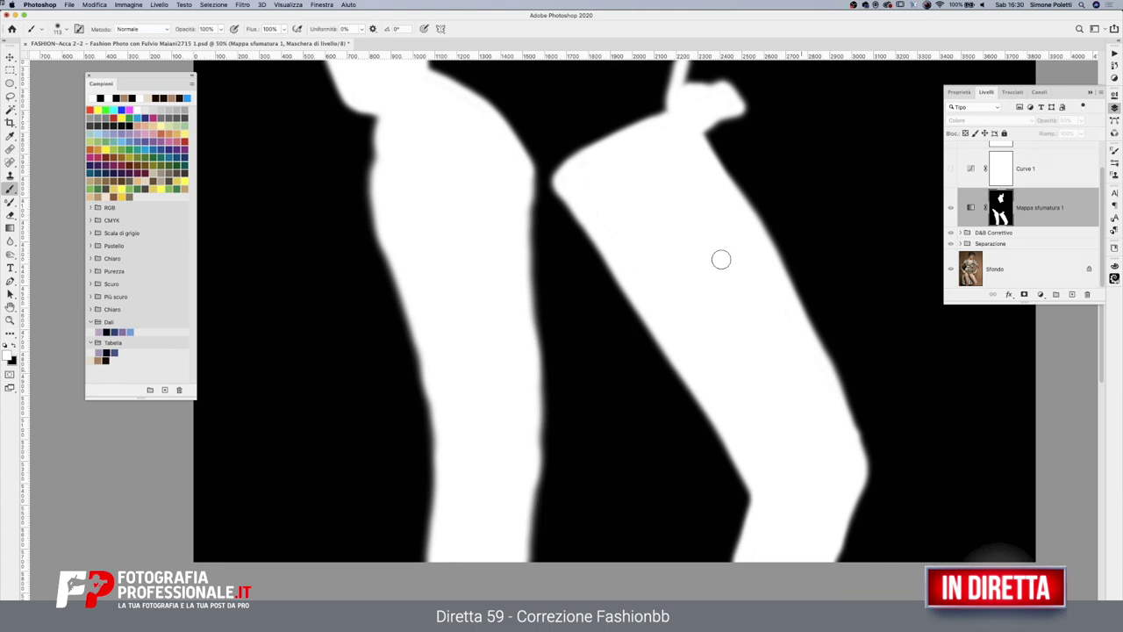
{"action": "left_click_drag", "start_coordinate": [740, 351], "coordinate": [737, 562]}
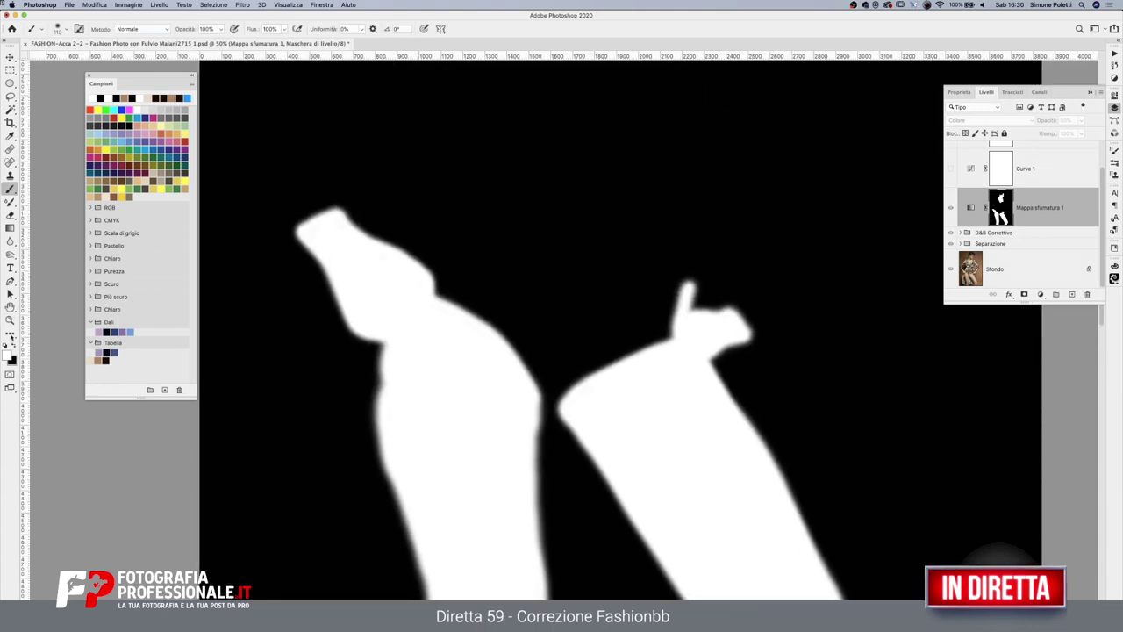
{"action": "key", "text": "z"}
{"action": "left_click", "coordinate": [632, 283], "text": "alt"}
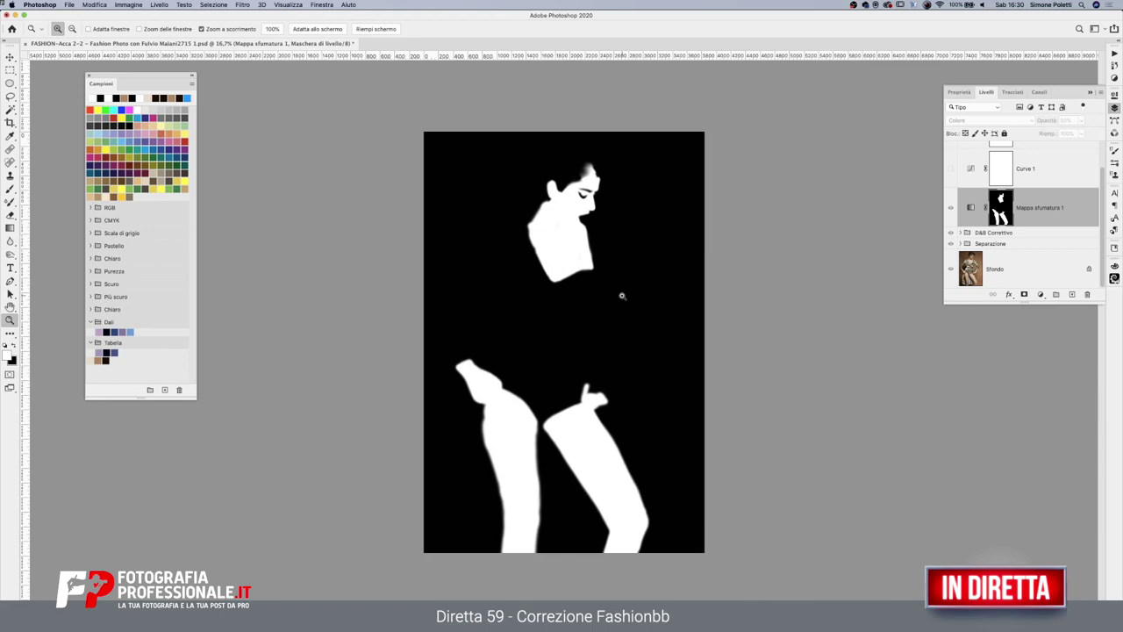
Return to the colour photo view and zoom in to 25%
{"action": "left_click", "coordinate": [973, 213]}
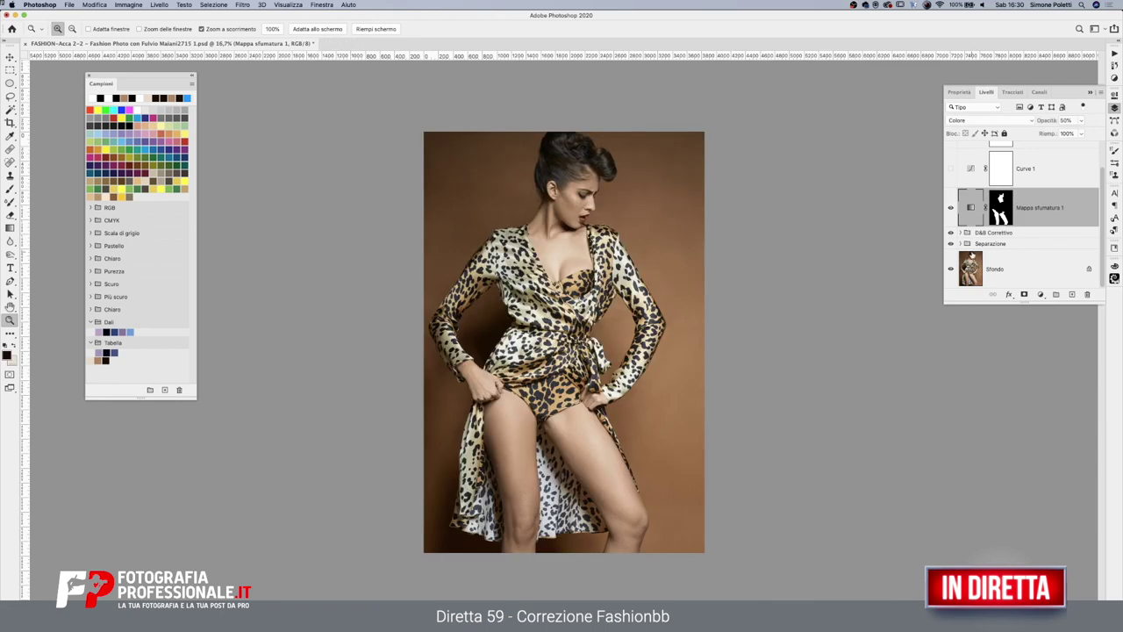
{"action": "left_click_drag", "start_coordinate": [1079, 123], "coordinate": [1099, 133]}
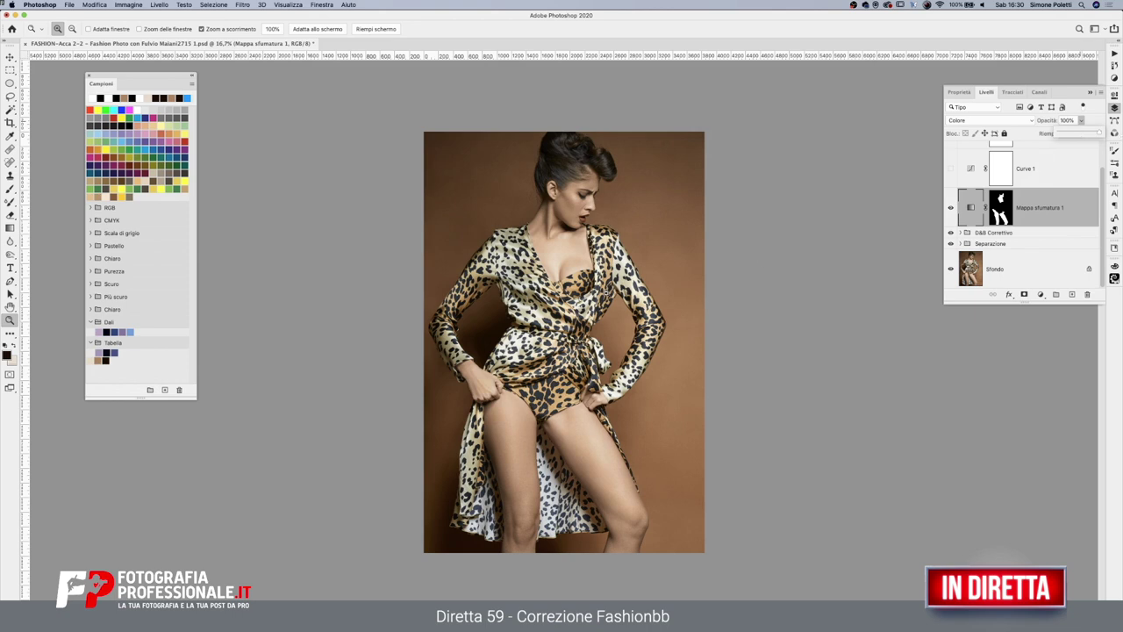
{"action": "left_click", "coordinate": [607, 292]}
{"action": "scroll", "coordinate": [628, 316], "scroll_direction": "up", "scroll_amount": 5}
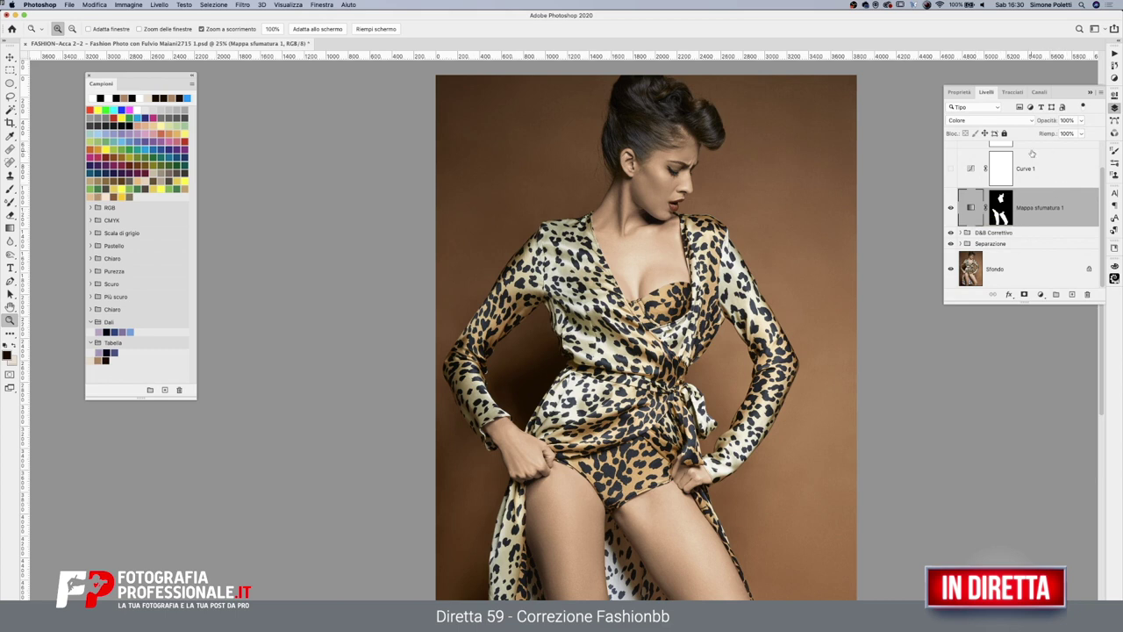
Set the gradient map layer opacity to 50% and add a Selective Color adjustment layer
{"action": "left_click", "coordinate": [1065, 122]}
{"action": "type", "text": "50"}
{"action": "left_click", "coordinate": [1040, 295]}
{"action": "left_click", "coordinate": [1071, 454]}
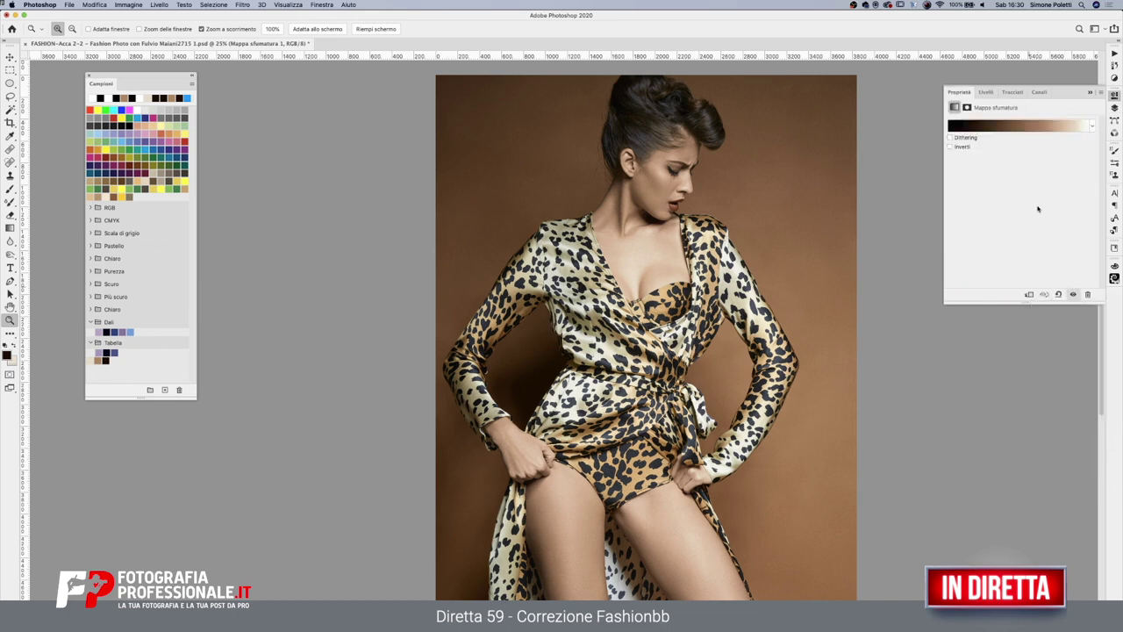
In the Selective Color Neutri range, lower Cyan and set Magenta to -8
{"action": "left_click", "coordinate": [1114, 107]}
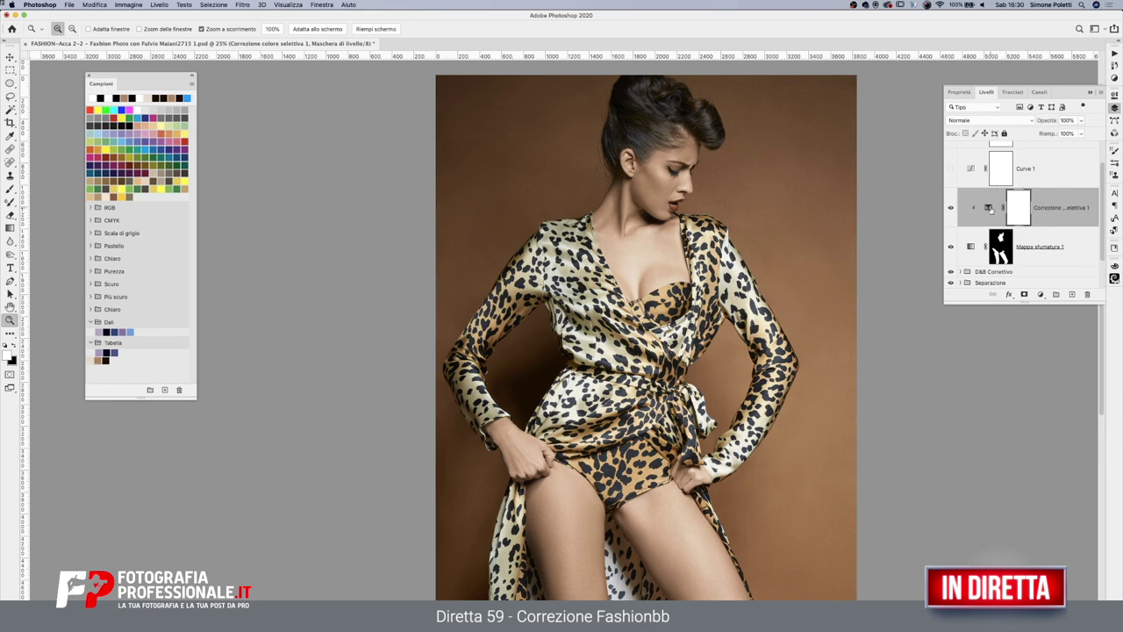
{"action": "double_click", "coordinate": [992, 210]}
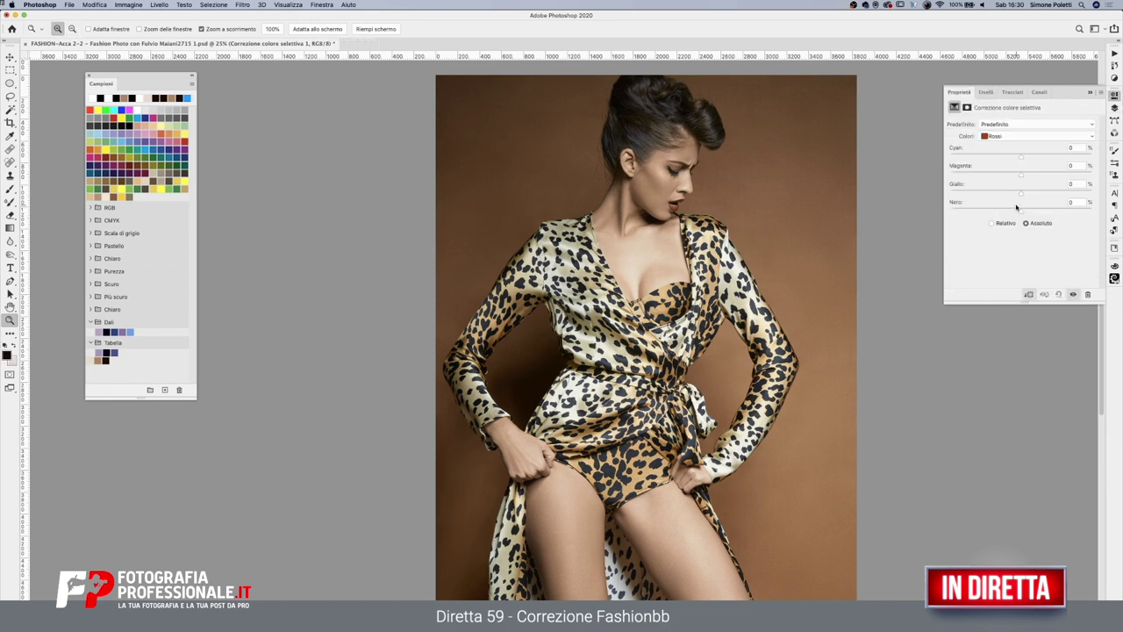
{"action": "left_click", "coordinate": [1029, 136]}
{"action": "left_click", "coordinate": [1035, 185]}
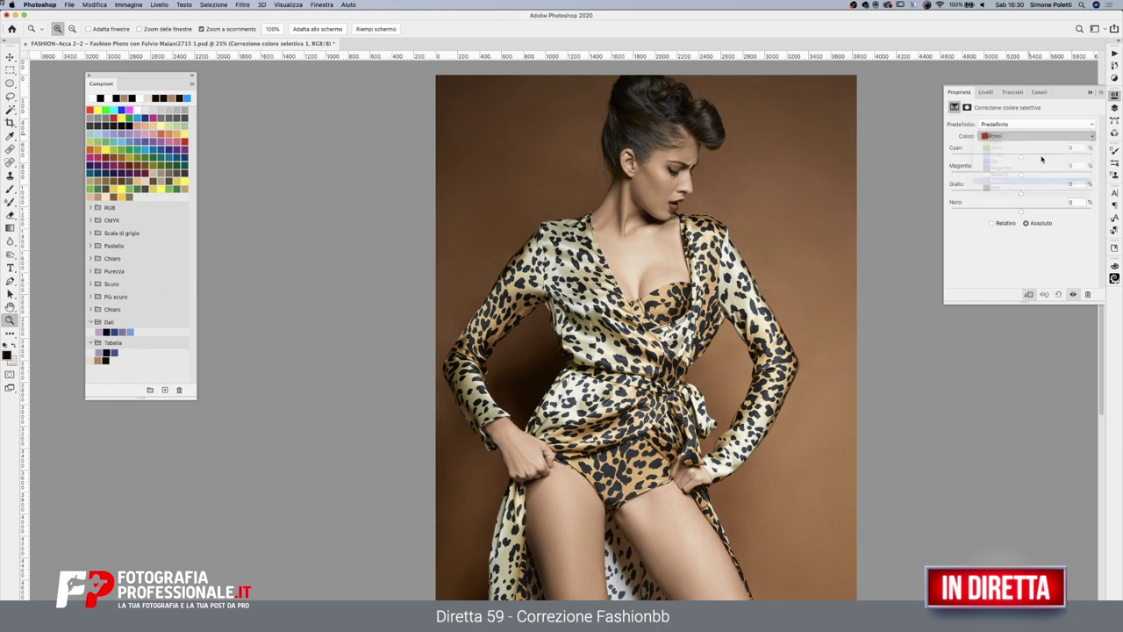
{"action": "left_click", "coordinate": [1070, 148]}
{"action": "key", "text": "Down"}
{"action": "key", "text": "Down"}
{"action": "key", "text": "Down"}
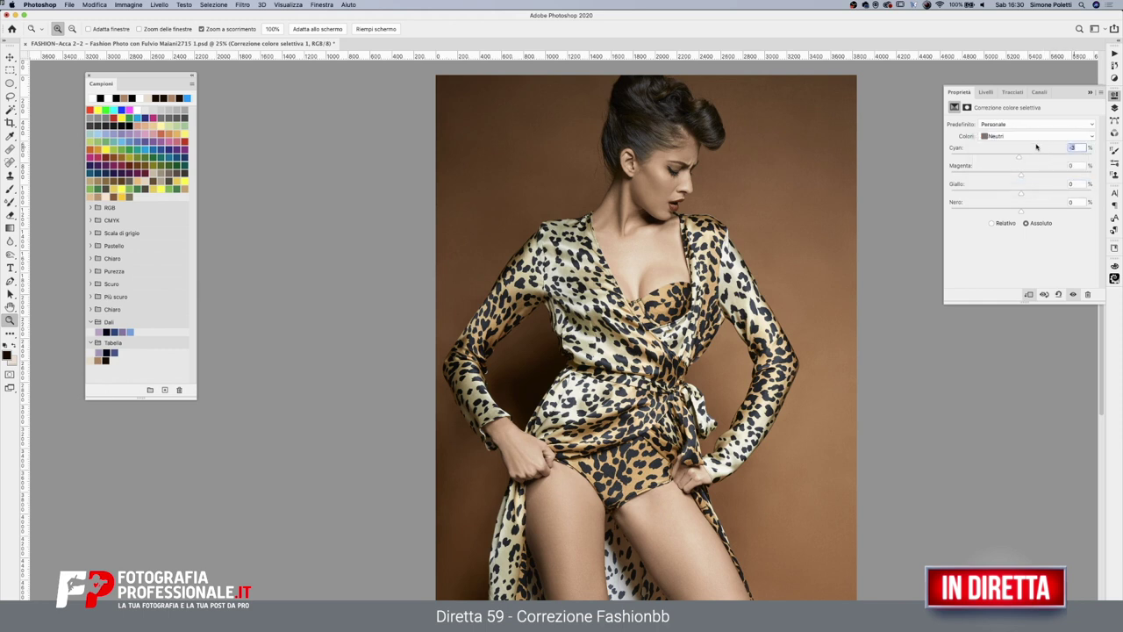
{"action": "left_click_drag", "start_coordinate": [1020, 178], "coordinate": [1016, 179]}
{"action": "mouse_move", "coordinate": [1018, 159]}
{"action": "left_mouse_down"}
{"action": "mouse_move", "coordinate": [994, 159]}
{"action": "mouse_move", "coordinate": [1017, 159]}
{"action": "mouse_move", "coordinate": [1016, 179]}
{"action": "left_mouse_up"}
Toggle the Selective Color layer off and on to compare
{"action": "left_click", "coordinate": [1115, 107]}
{"action": "left_click", "coordinate": [951, 210]}
{"action": "left_click", "coordinate": [951, 209]}
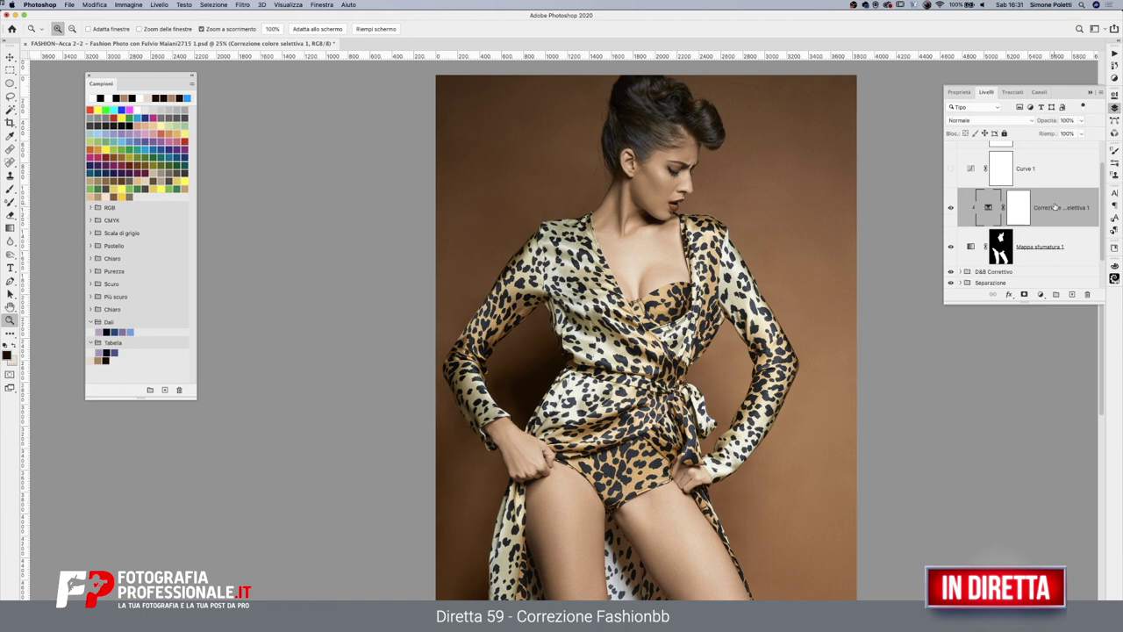
Add a Curves adjustment layer lifting the RGB midpoint from 127 to 132
{"action": "left_click", "coordinate": [1040, 295]}
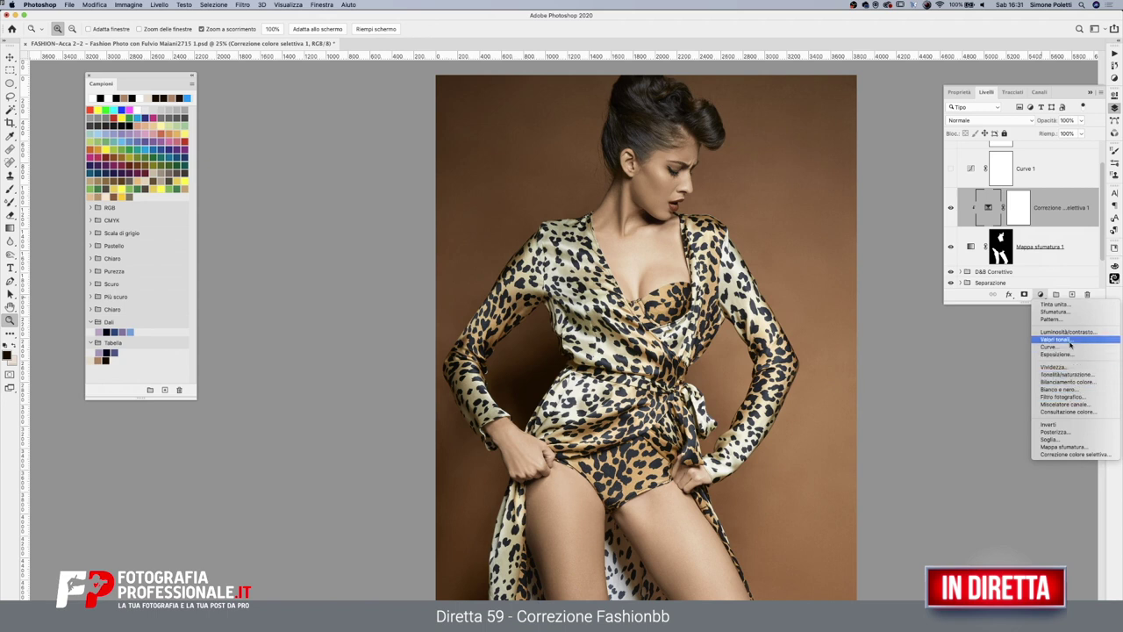
{"action": "left_click", "coordinate": [1071, 347]}
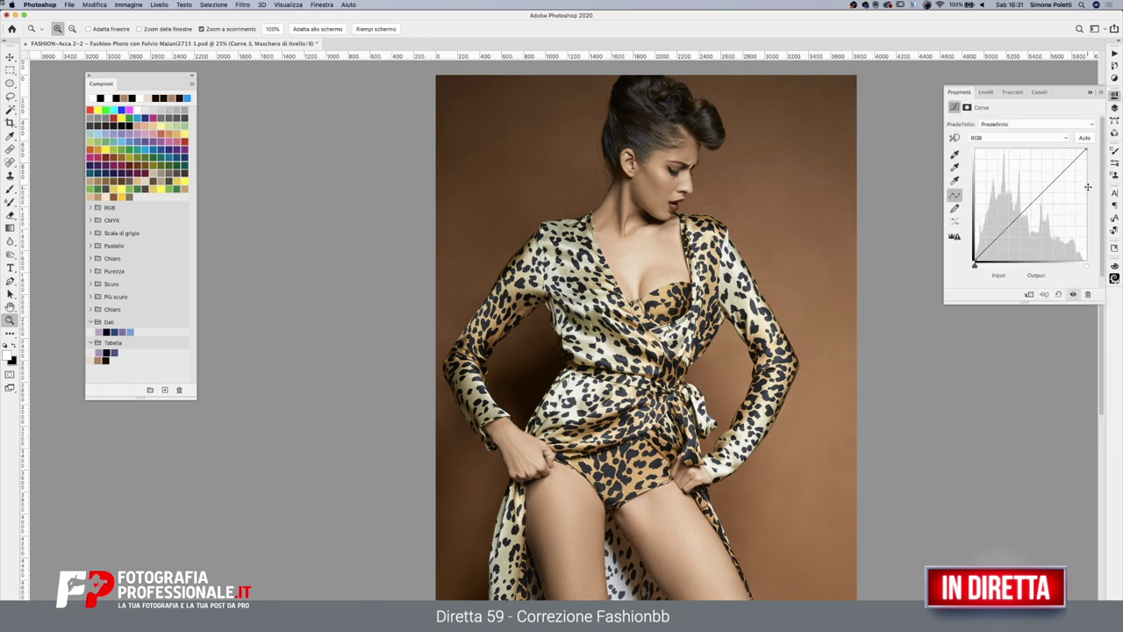
{"action": "left_click", "coordinate": [1032, 203]}
{"action": "left_click_drag", "start_coordinate": [1031, 203], "coordinate": [1031, 202]}
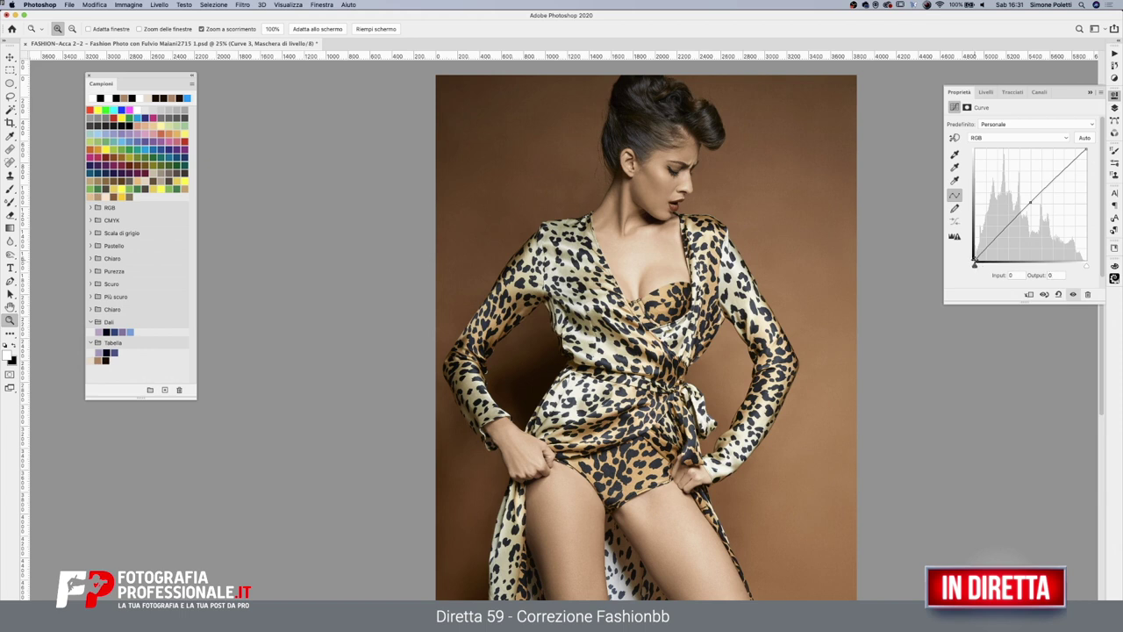
Clip Curve 3 to the Selective Color layer and keep it visible
{"action": "left_click", "coordinate": [1114, 107]}
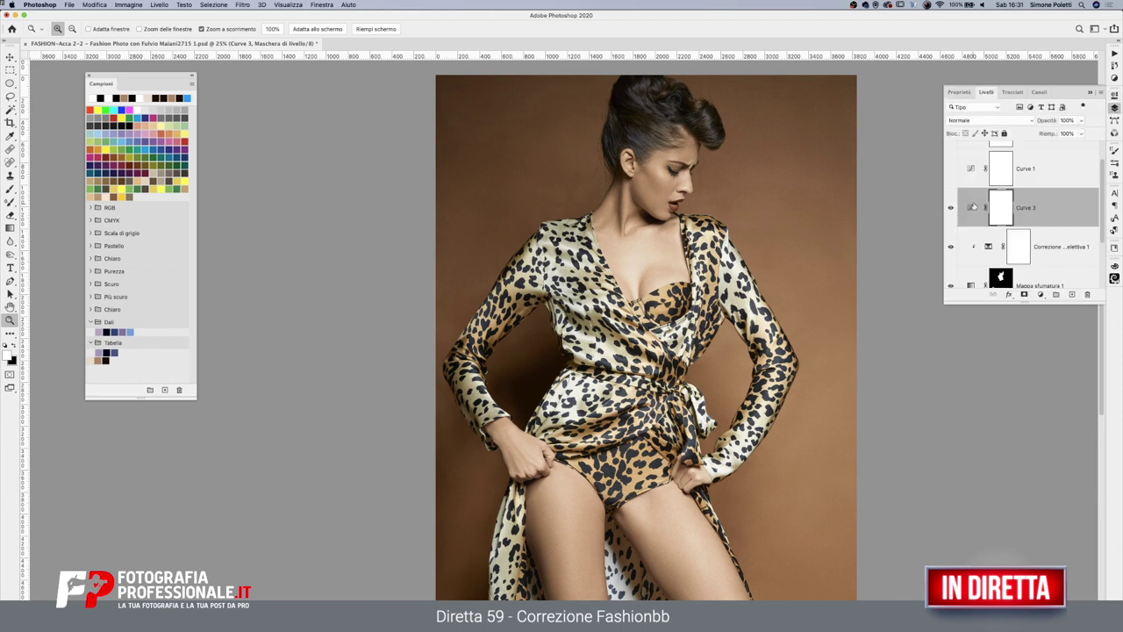
{"action": "left_click", "coordinate": [950, 209]}
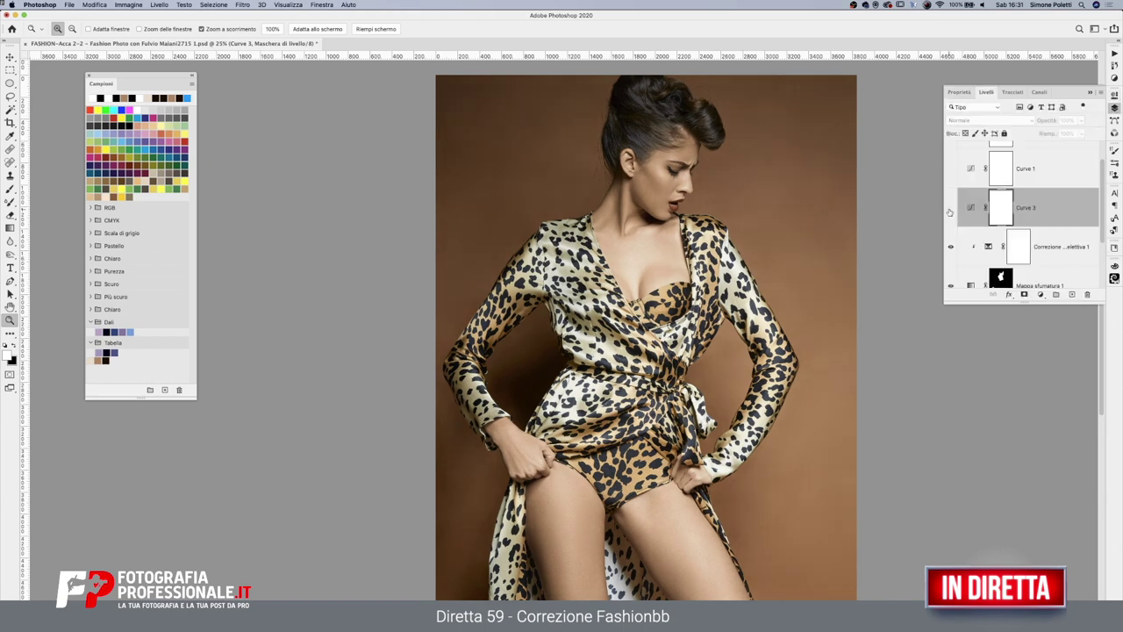
{"action": "left_click", "coordinate": [1049, 224], "text": "alt"}
{"action": "left_click", "coordinate": [949, 209]}
{"action": "left_click", "coordinate": [950, 209]}
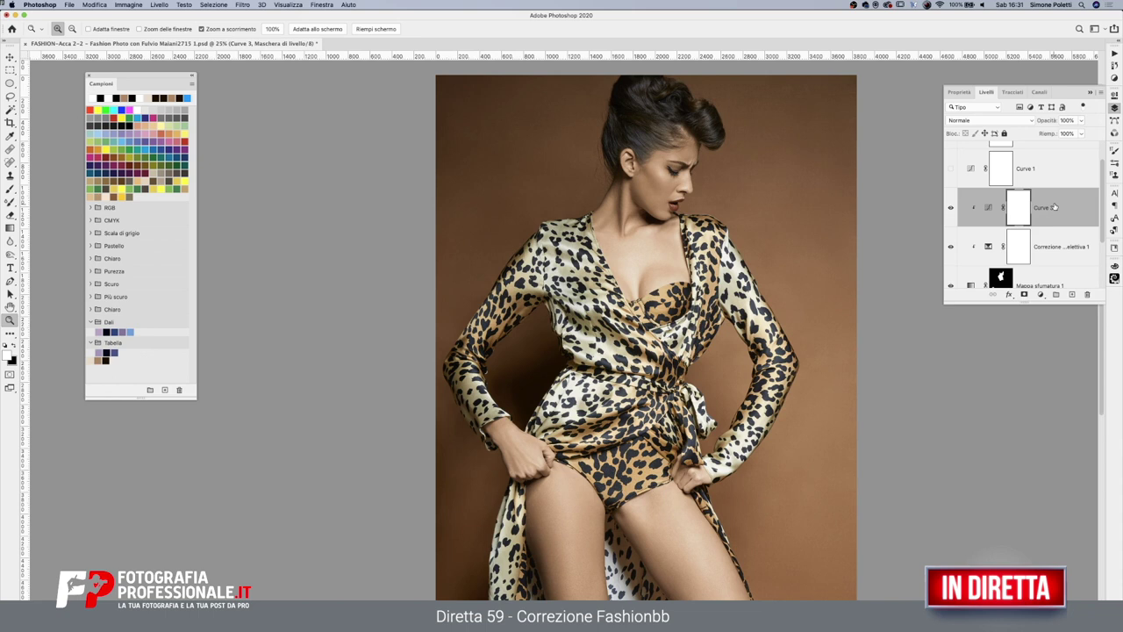
Zoom in on the model's head and compare the skin with the retouch groups hidden
{"action": "left_click", "coordinate": [668, 100]}
{"action": "scroll", "coordinate": [634, 333], "scroll_direction": "up", "scroll_amount": 3}
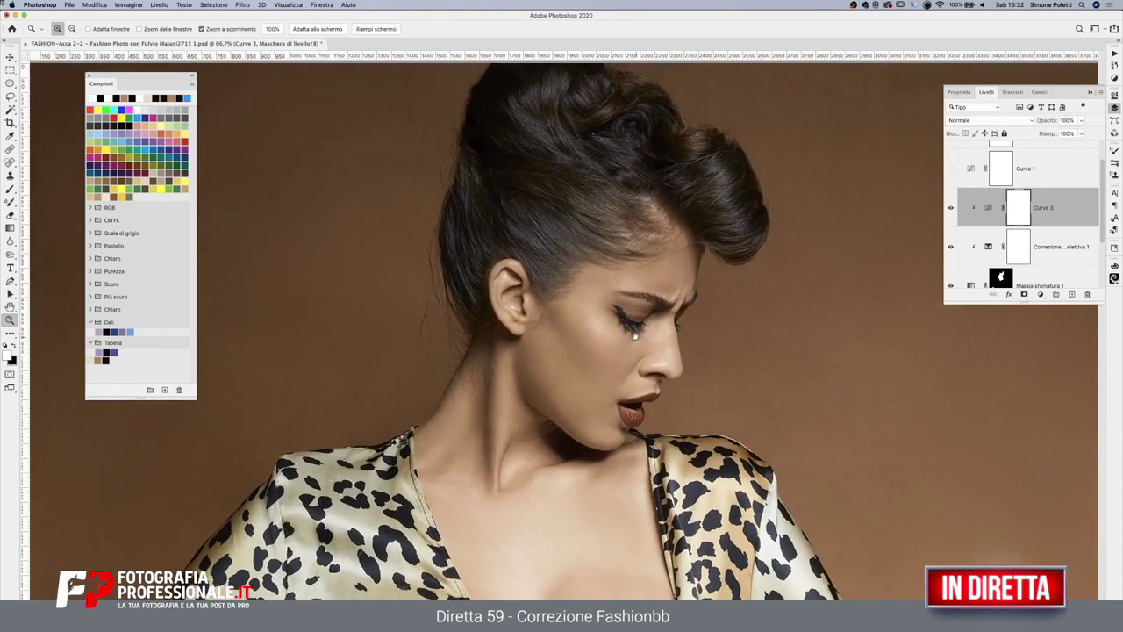
{"action": "scroll", "coordinate": [635, 333], "scroll_direction": "up", "scroll_amount": 2}
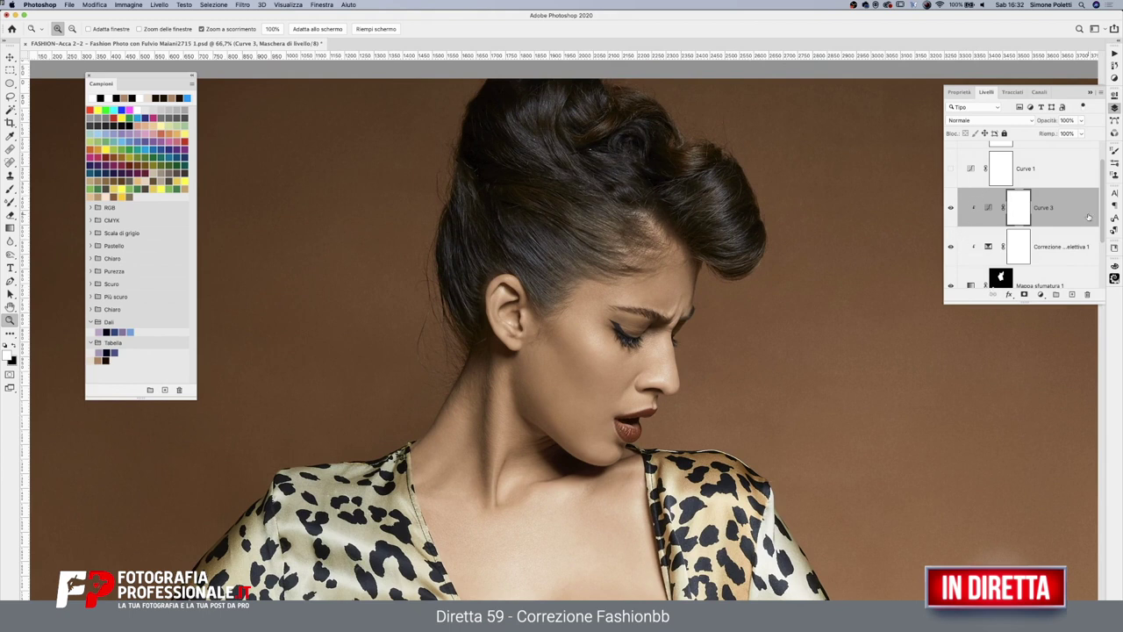
{"action": "scroll", "coordinate": [1103, 192], "scroll_direction": "down", "scroll_amount": 1}
{"action": "scroll", "coordinate": [1102, 159], "scroll_direction": "down", "scroll_amount": 2}
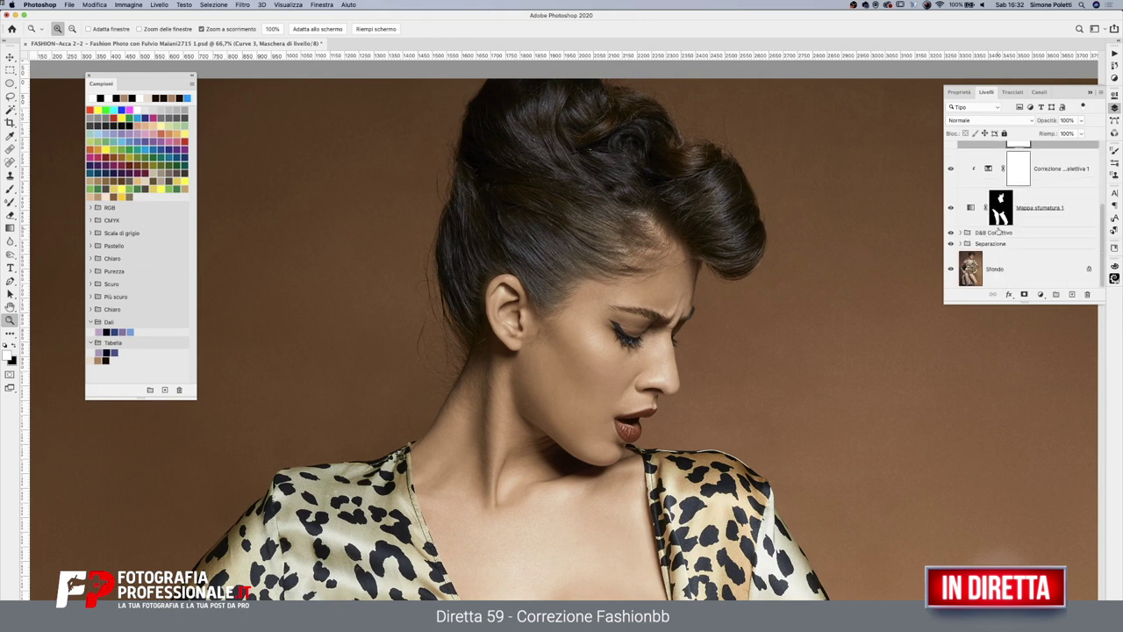
{"action": "mouse_move", "coordinate": [950, 232]}
{"action": "left_mouse_down"}
{"action": "mouse_move", "coordinate": [948, 248]}
{"action": "mouse_move", "coordinate": [950, 233]}
{"action": "left_mouse_up"}
Zoom out and reframe the view on the model's upper body
{"action": "left_click", "coordinate": [676, 316], "text": "alt"}
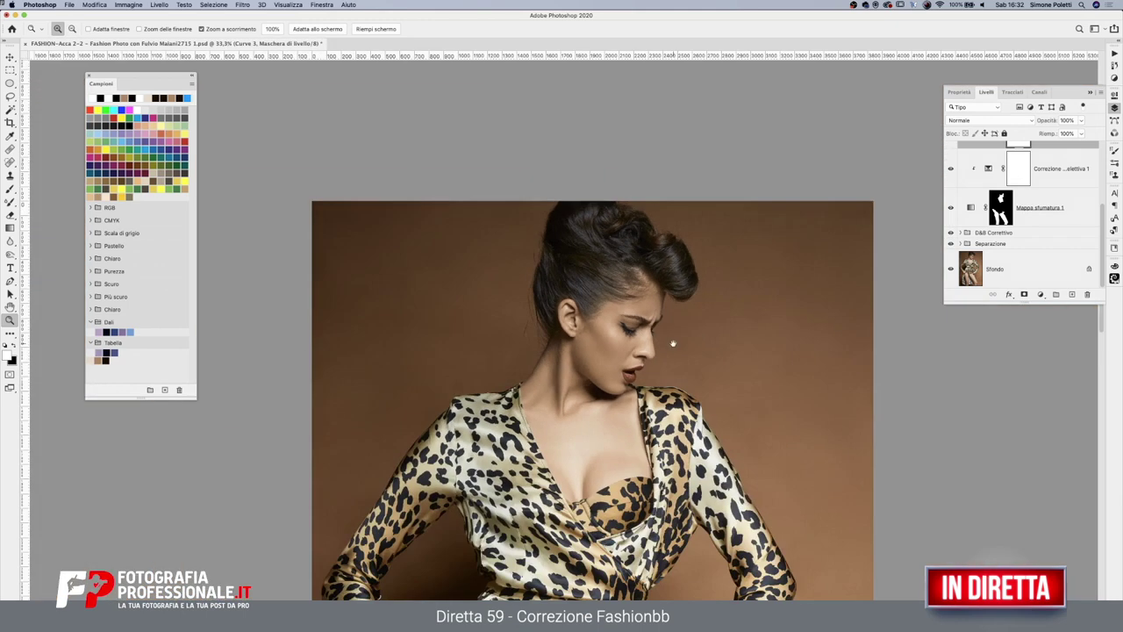
{"action": "left_click_drag", "start_coordinate": [672, 343], "coordinate": [664, 167]}
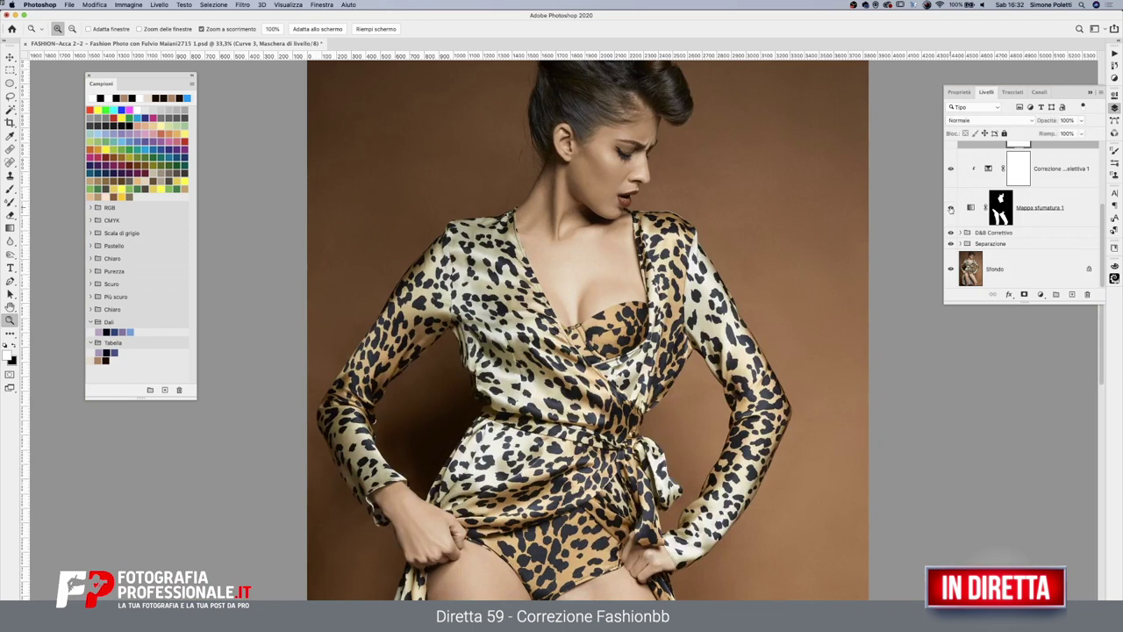
{"action": "scroll", "coordinate": [920, 220], "scroll_direction": "down", "scroll_amount": 5}
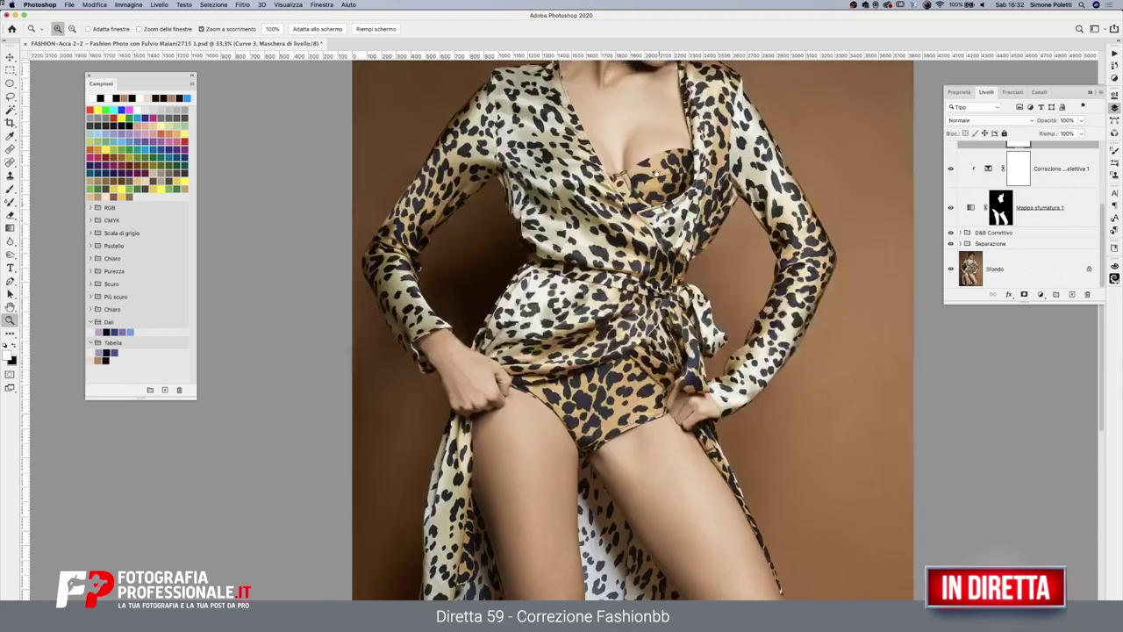
{"action": "scroll", "coordinate": [653, 294], "scroll_direction": "down", "scroll_amount": 2}
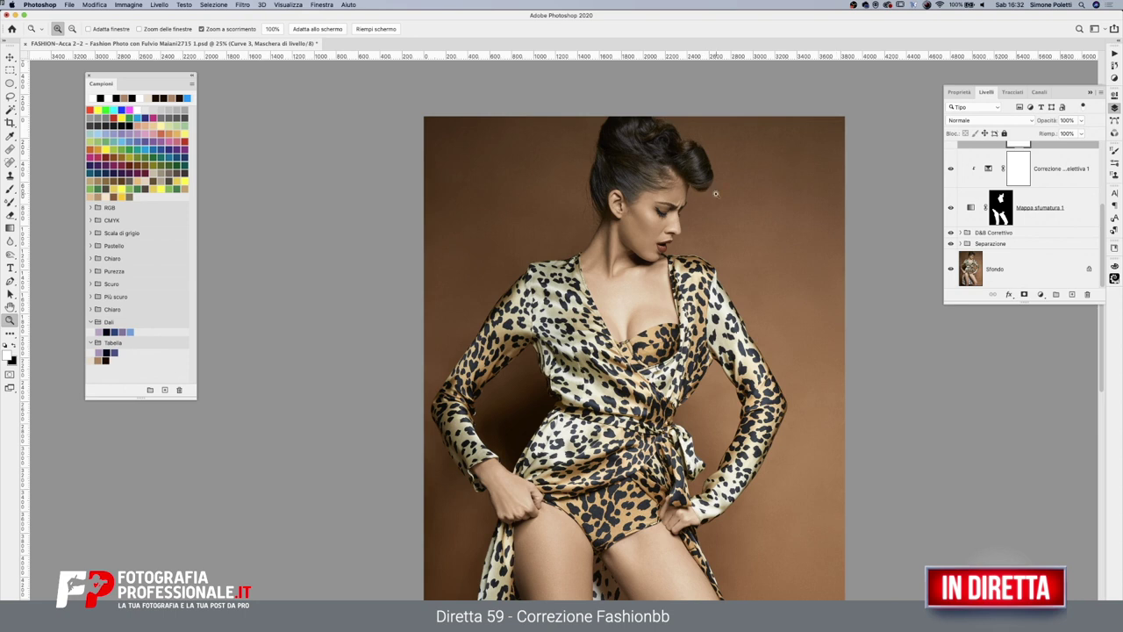
{"action": "left_click", "coordinate": [667, 213]}
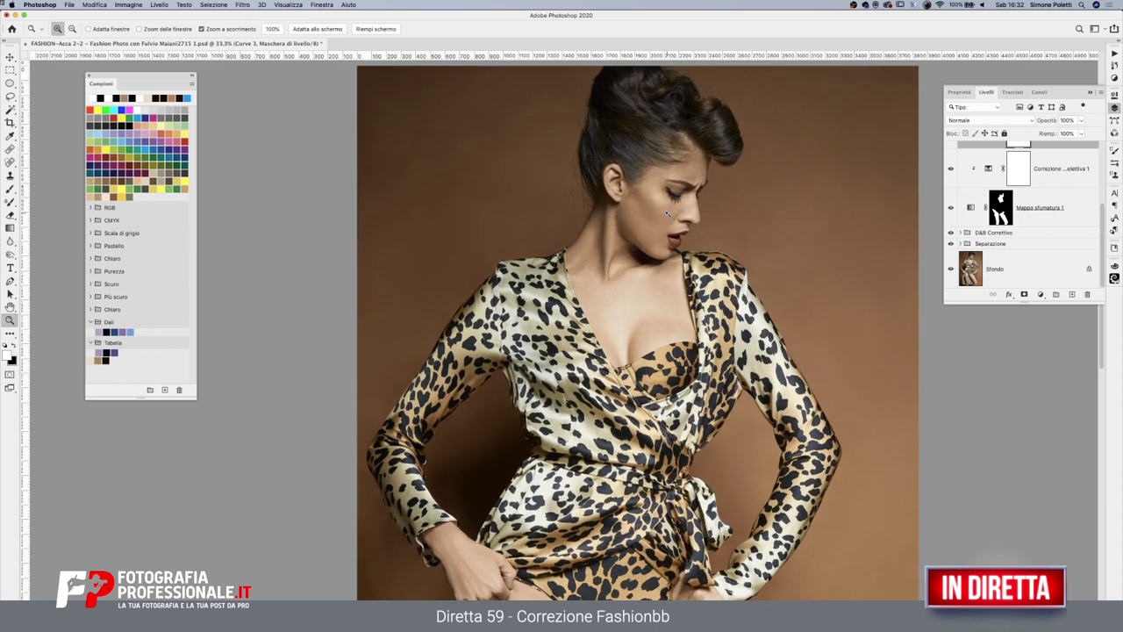
{"action": "left_click_drag", "start_coordinate": [1102, 208], "coordinate": [1103, 185]}
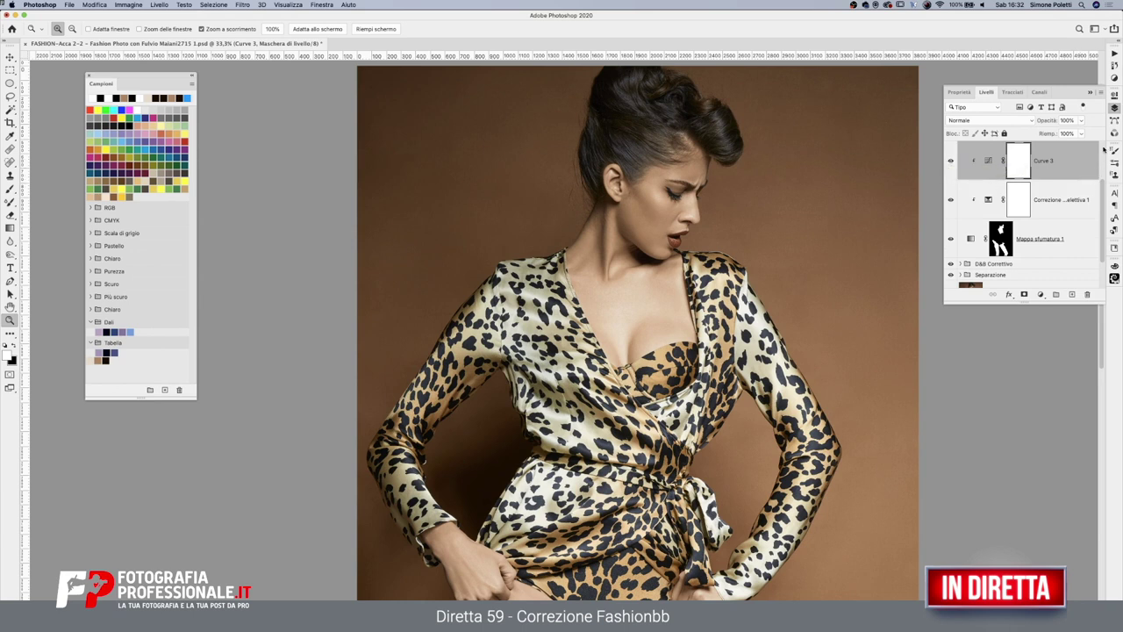
{"action": "scroll", "coordinate": [1104, 149], "scroll_direction": "up", "scroll_amount": 2}
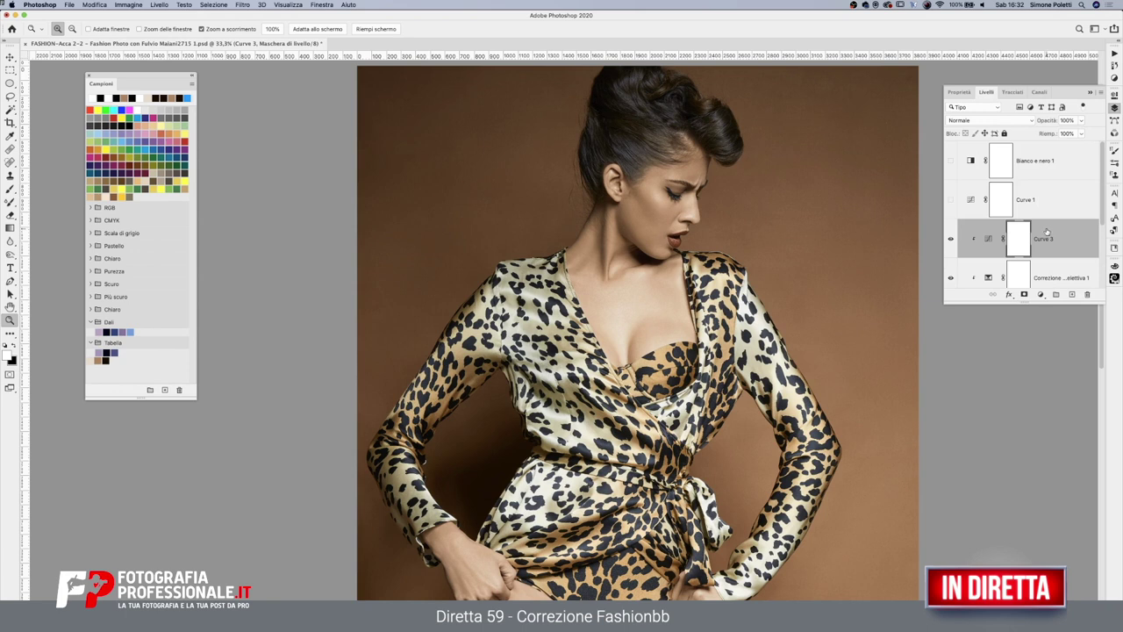
Add a Solid Color fill layer set to white and fit the whole image on screen
{"action": "left_click", "coordinate": [1044, 299]}
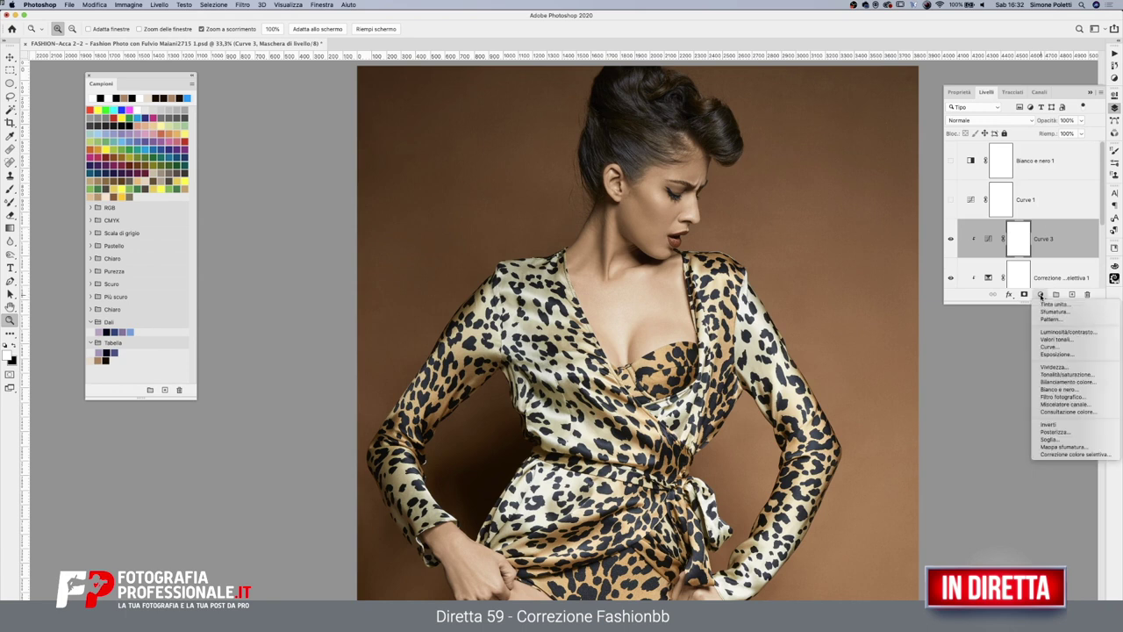
{"action": "left_click", "coordinate": [1049, 303]}
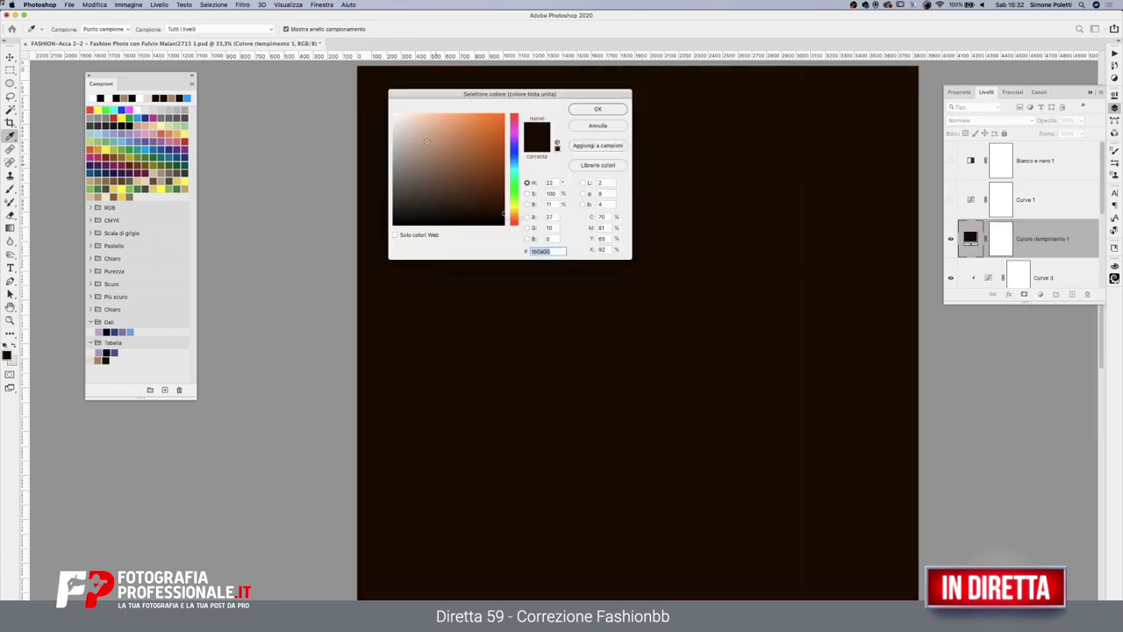
{"action": "left_click", "coordinate": [394, 114]}
{"action": "left_click", "coordinate": [597, 109]}
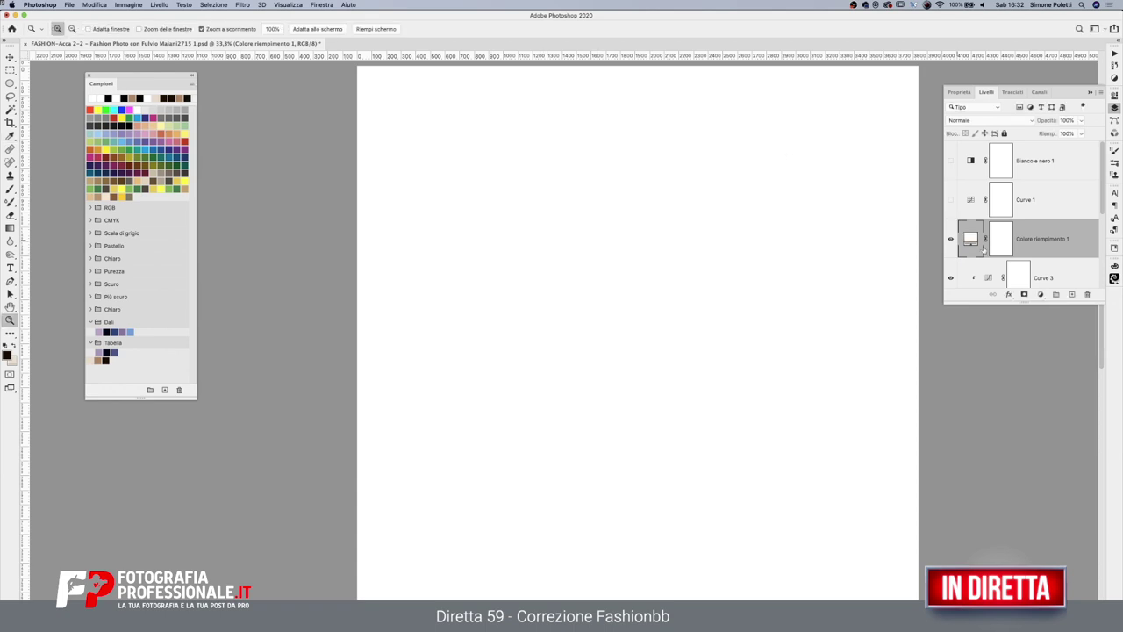
{"action": "key", "text": "ctrl+0"}
{"action": "left_click", "coordinate": [1045, 264]}
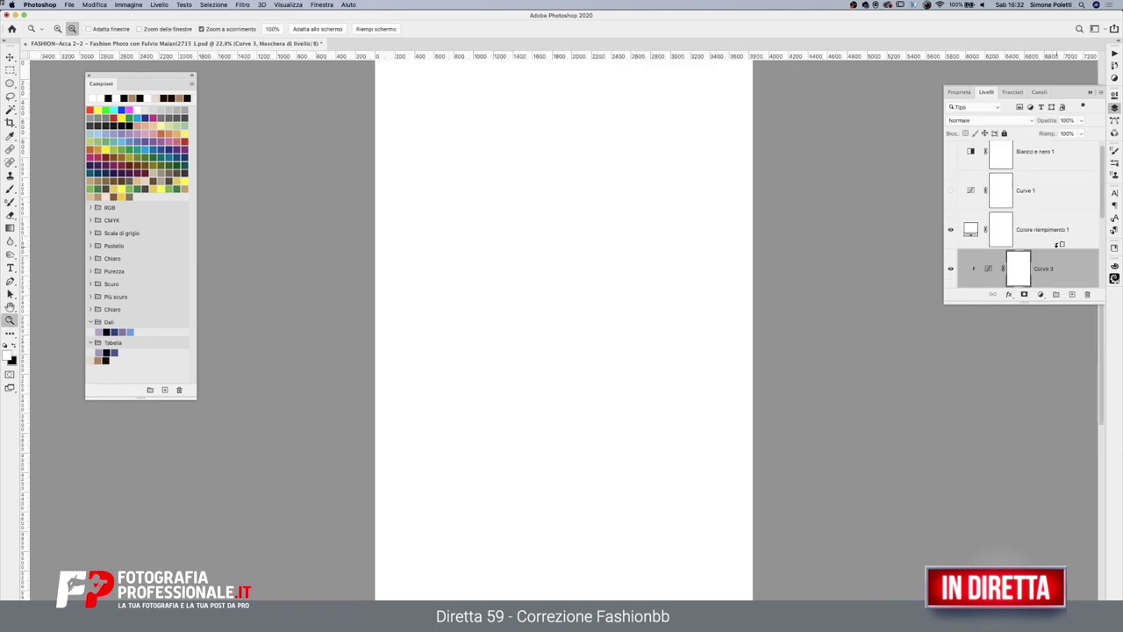
Copy Curve 3's mask onto the unclipped white fill layer and set its blend mode to Luce soffusa
{"action": "left_click", "coordinate": [1059, 246], "text": "alt"}
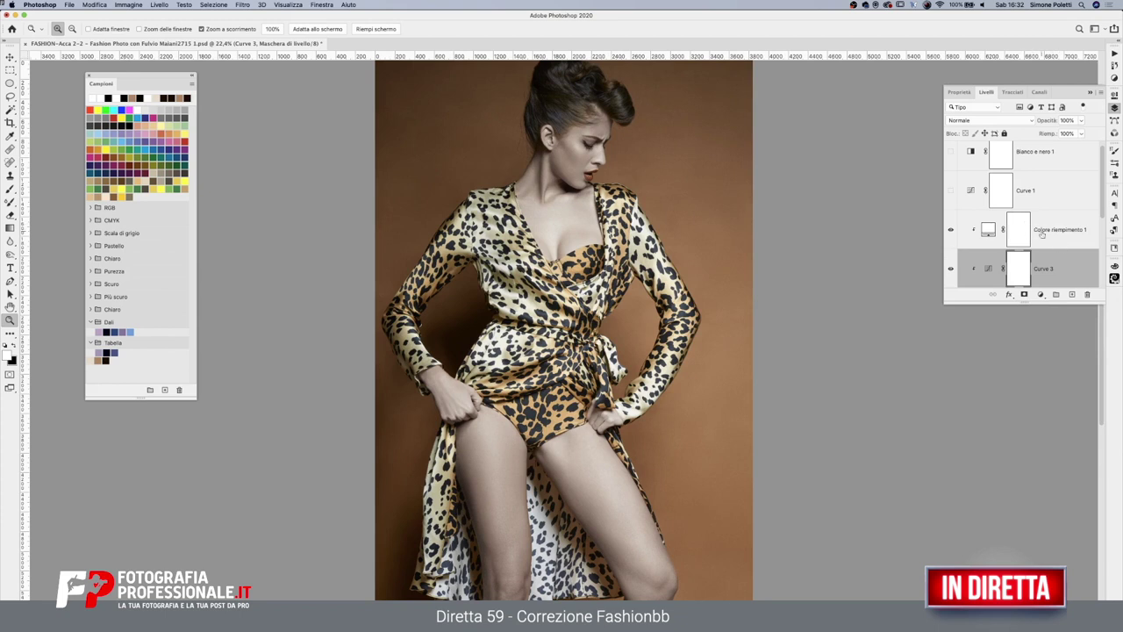
{"action": "left_click", "coordinate": [1060, 230]}
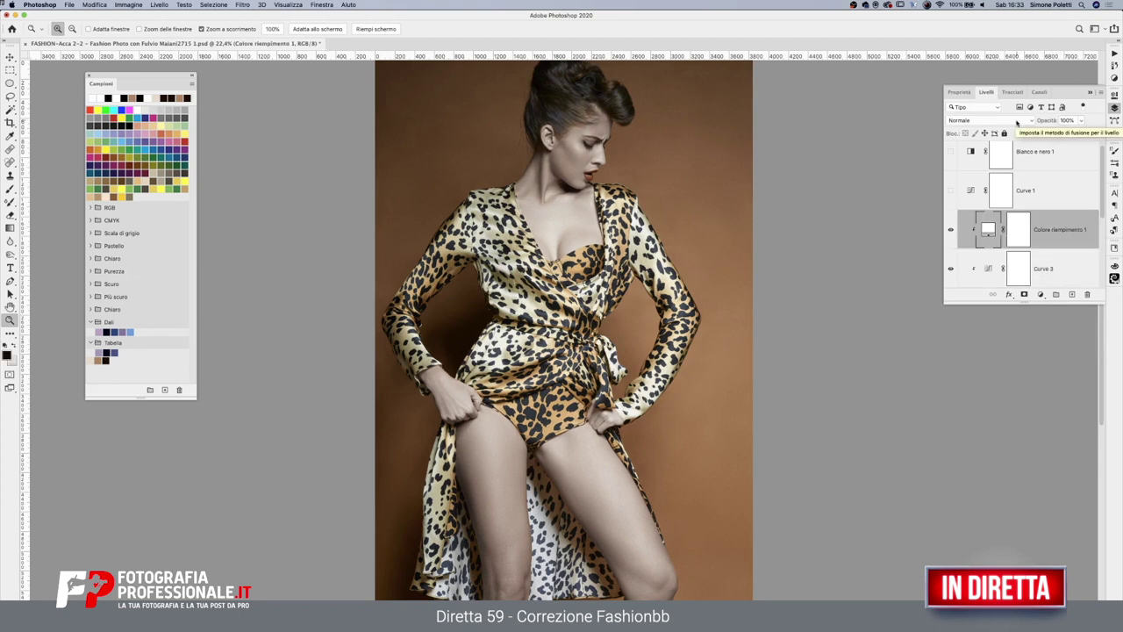
{"action": "left_click", "coordinate": [1065, 251], "text": "alt"}
{"action": "scroll", "coordinate": [1088, 241], "scroll_direction": "down", "scroll_amount": 2}
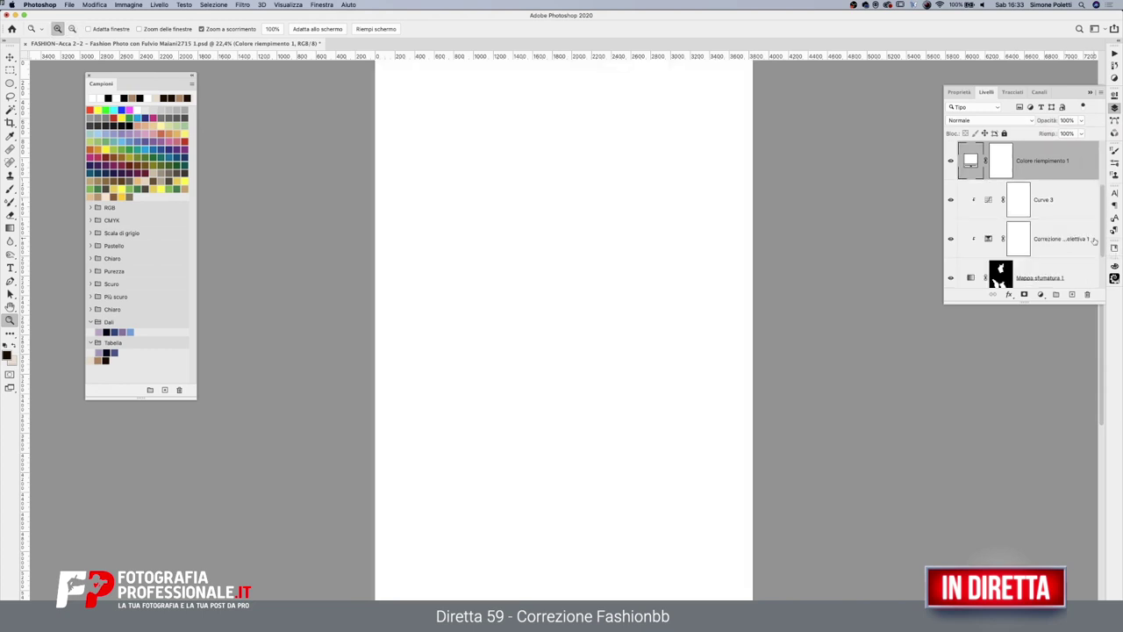
{"action": "left_click_drag", "start_coordinate": [1018, 199], "coordinate": [1002, 158]}
{"action": "left_click", "coordinate": [633, 201]}
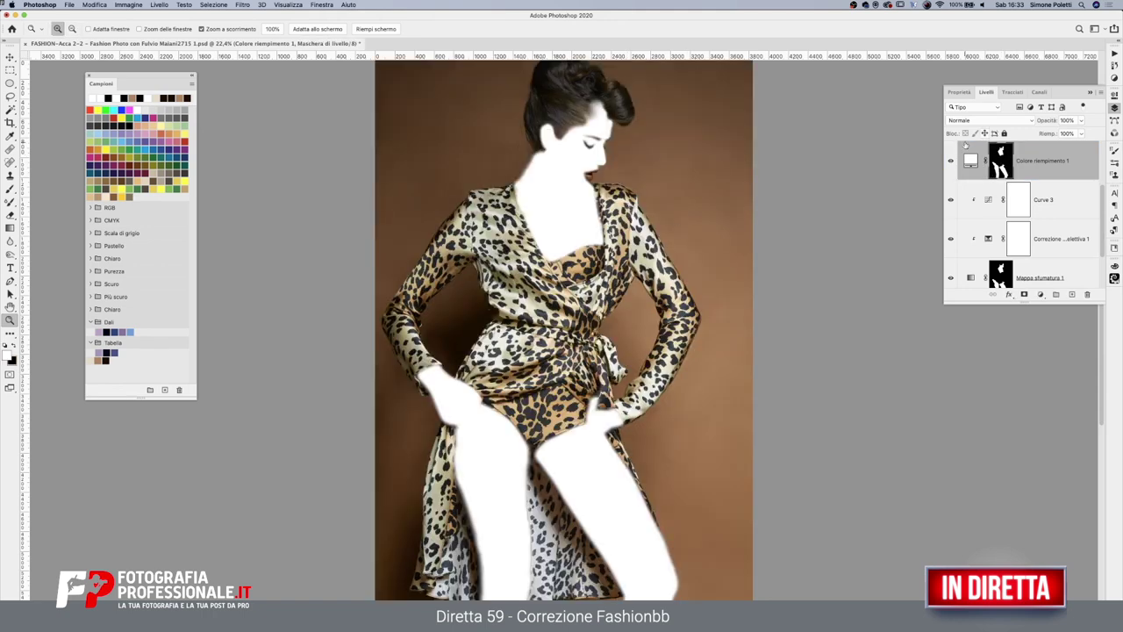
{"action": "left_click", "coordinate": [1018, 122]}
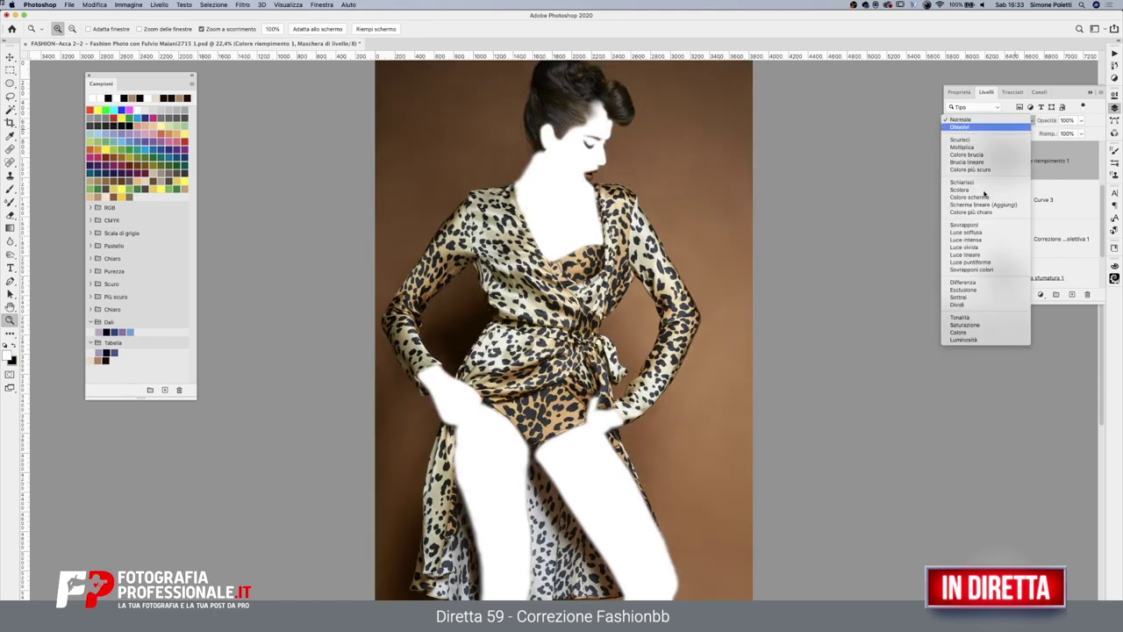
{"action": "left_click", "coordinate": [972, 225]}
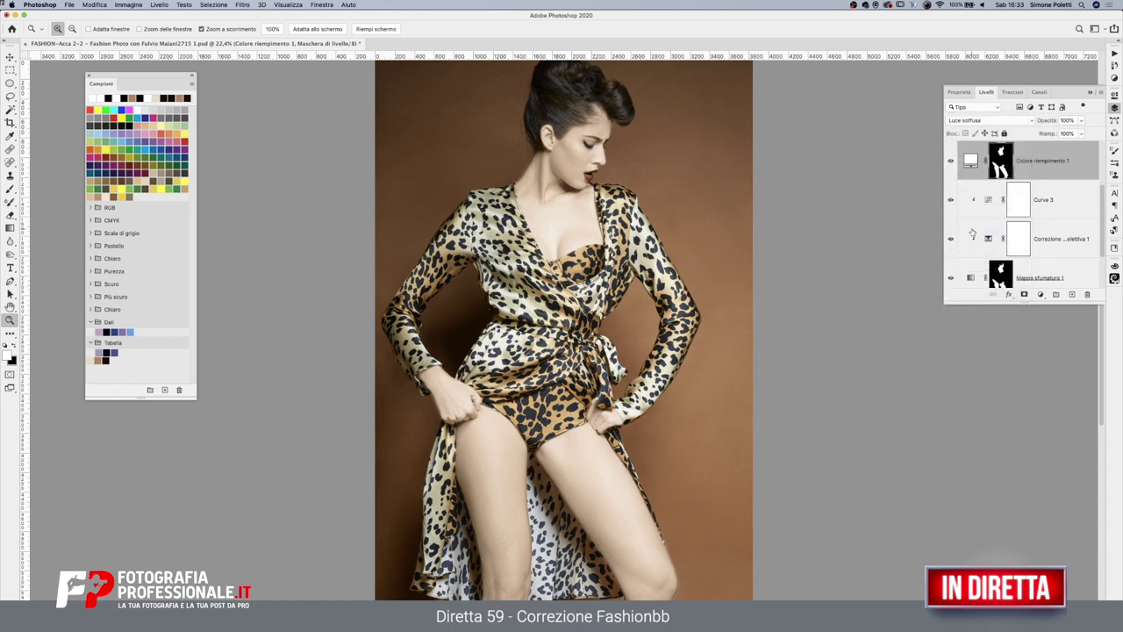
In the fill layer's blending options, split the Livello sottostante black slider to 124/206
{"action": "double_click", "coordinate": [1080, 171]}
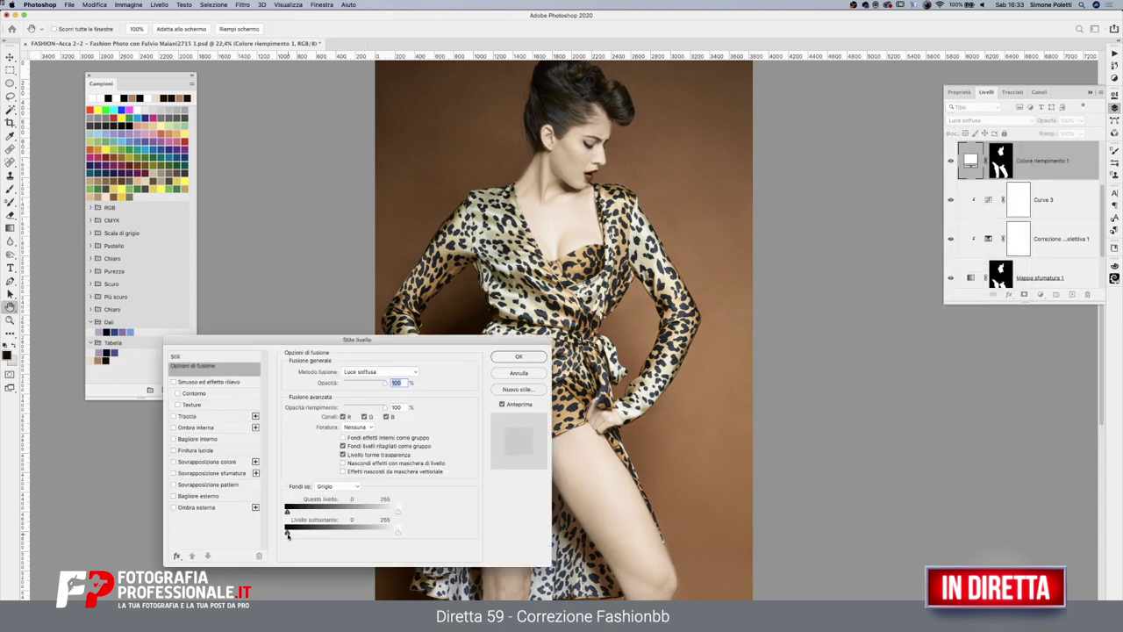
{"action": "left_click_drag", "start_coordinate": [296, 536], "coordinate": [393, 533]}
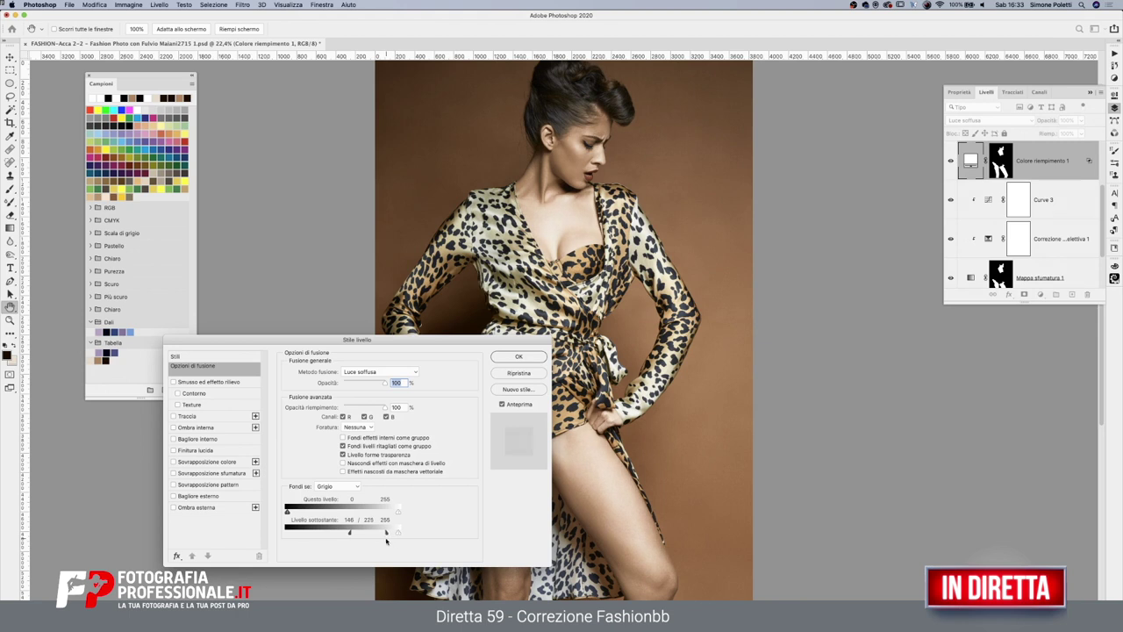
{"action": "left_click_drag", "start_coordinate": [351, 535], "coordinate": [340, 537]}
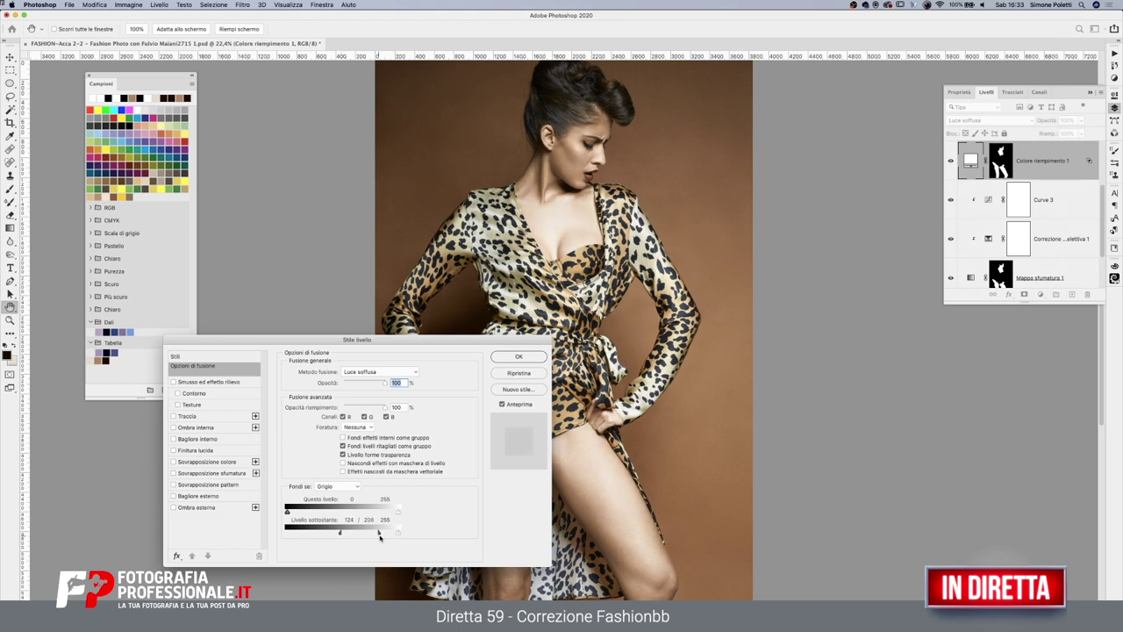
Apply the blending options, toggle the fill layer to compare, and zoom in on the face and chest
{"action": "left_click", "coordinate": [509, 356]}
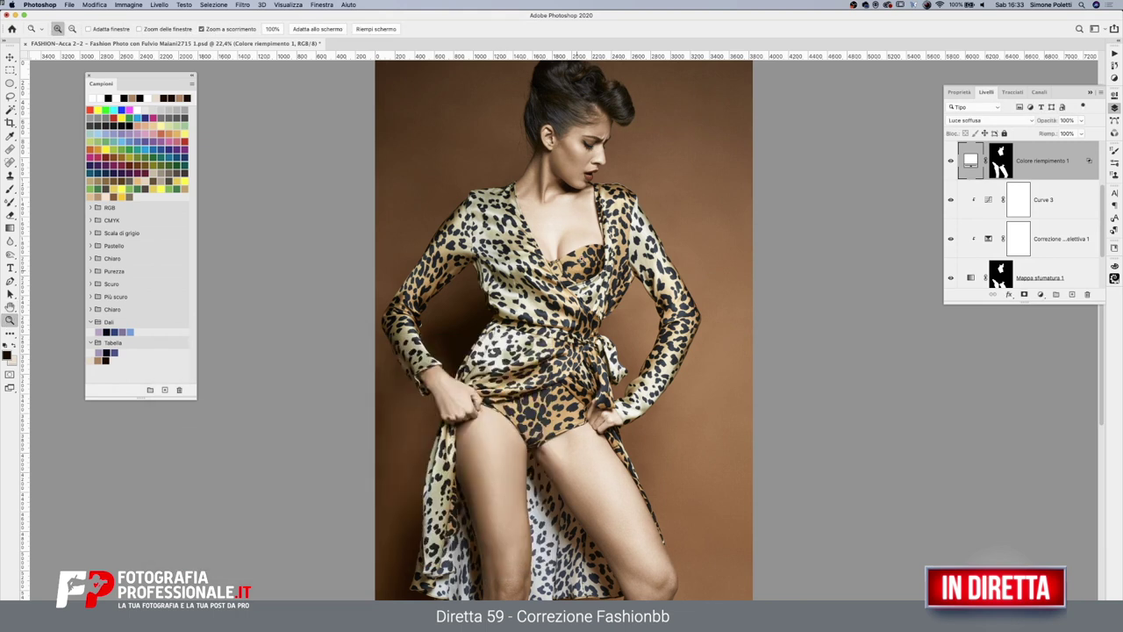
{"action": "left_click", "coordinate": [950, 161]}
{"action": "left_click", "coordinate": [950, 161]}
{"action": "left_click", "coordinate": [950, 161]}
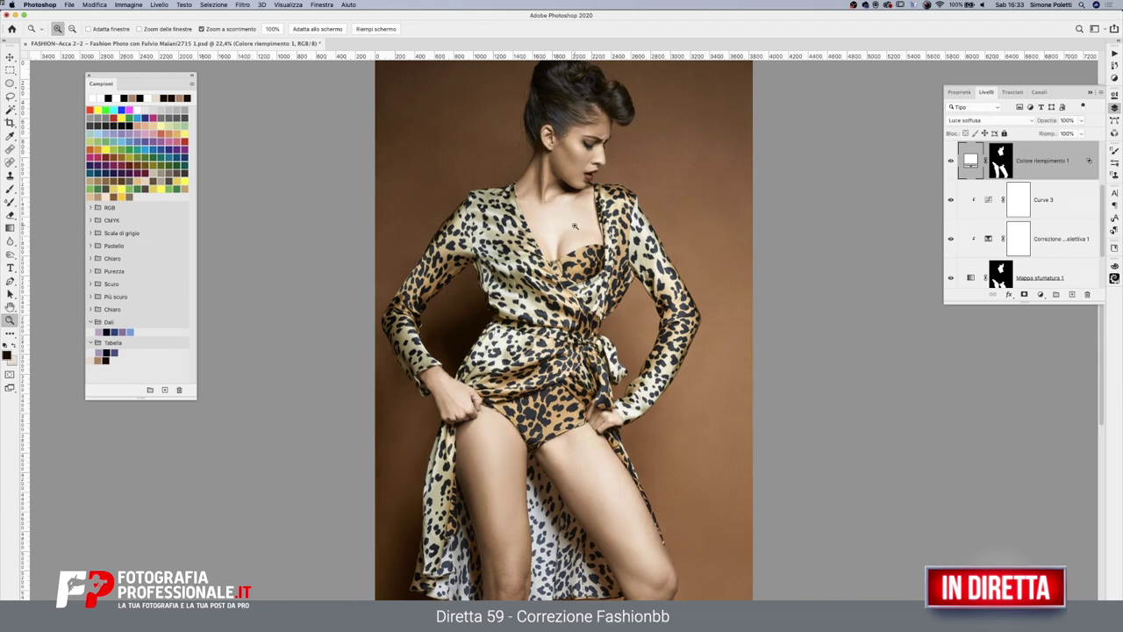
{"action": "left_click", "coordinate": [570, 224]}
{"action": "left_click", "coordinate": [579, 179]}
Put the fill layer into a new Gruppo 1 with its own white layer mask, ready to brush
{"action": "left_click", "coordinate": [1000, 163]}
{"action": "left_click_drag", "start_coordinate": [1105, 199], "coordinate": [1102, 182]}
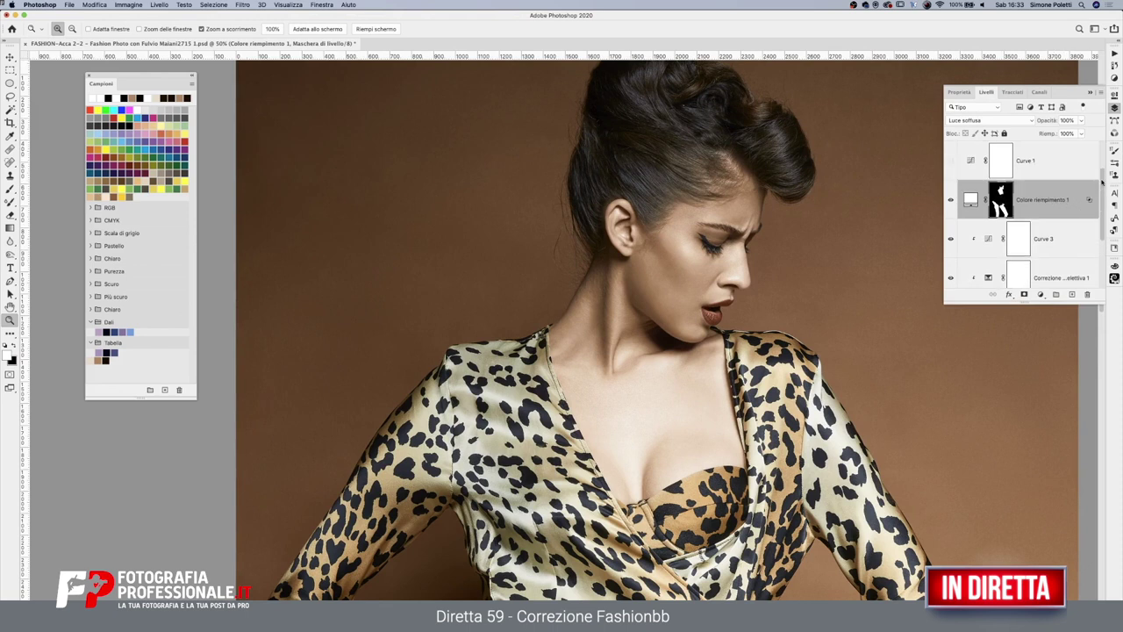
{"action": "key", "text": "ctrl+g"}
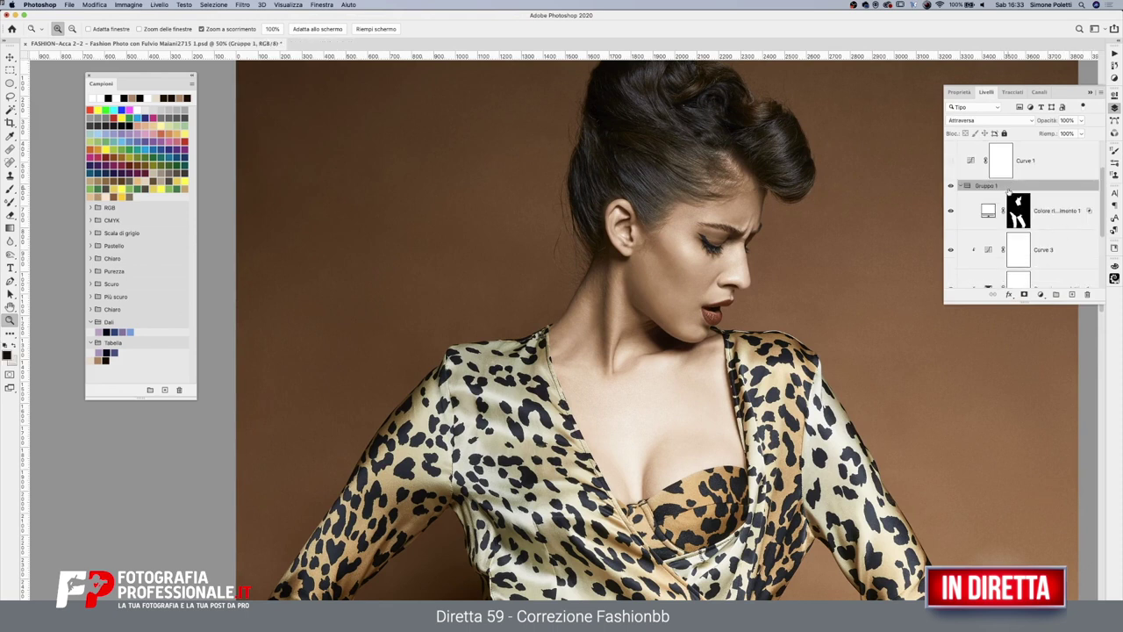
{"action": "left_click", "coordinate": [1023, 293]}
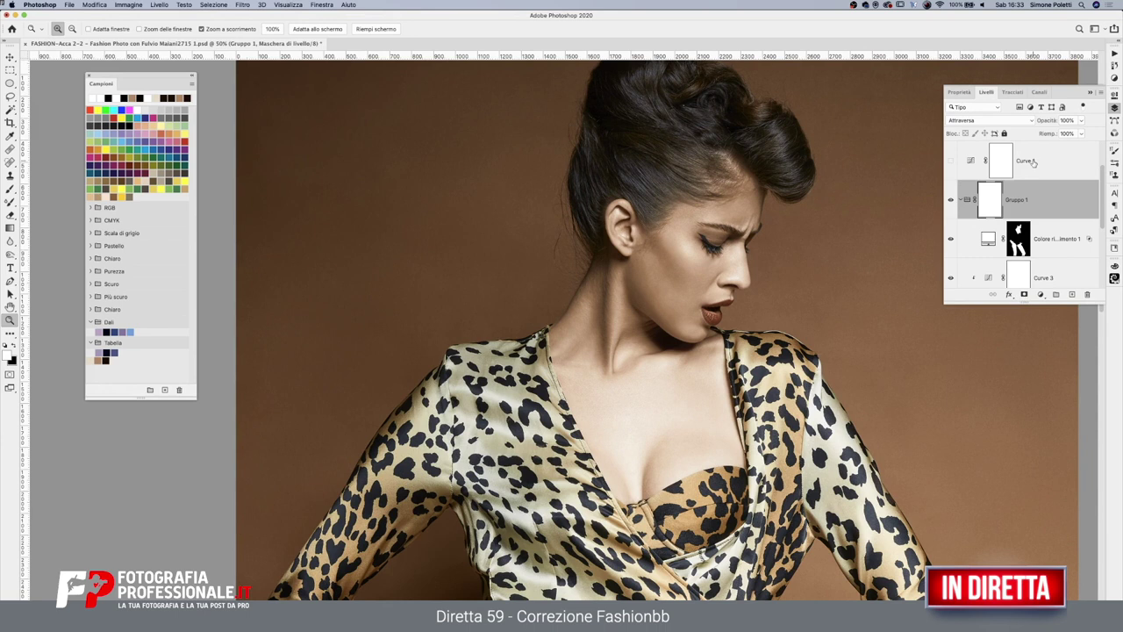
{"action": "left_click", "coordinate": [15, 188]}
With black at 4% flow, paint Gruppo 1's mask over the chest and compare visibility
{"action": "key", "text": "x"}
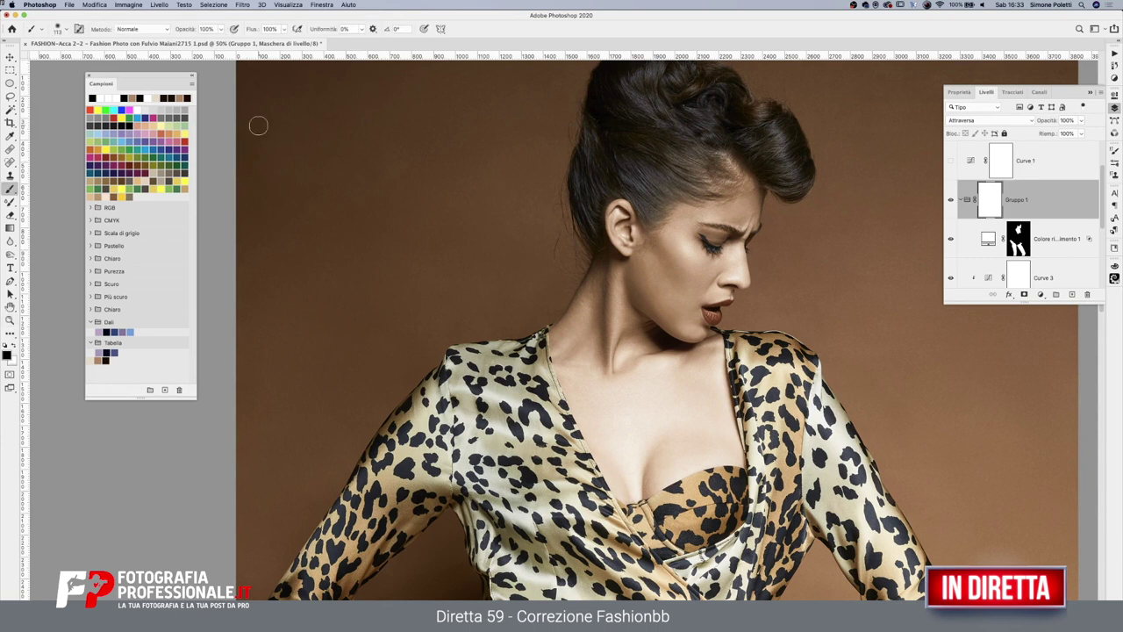
{"action": "left_click", "coordinate": [271, 29]}
{"action": "type", "text": "4"}
{"action": "mouse_move", "coordinate": [739, 401]}
{"action": "left_mouse_down"}
{"action": "mouse_move", "coordinate": [711, 396]}
{"action": "mouse_move", "coordinate": [645, 415]}
{"action": "left_mouse_up"}
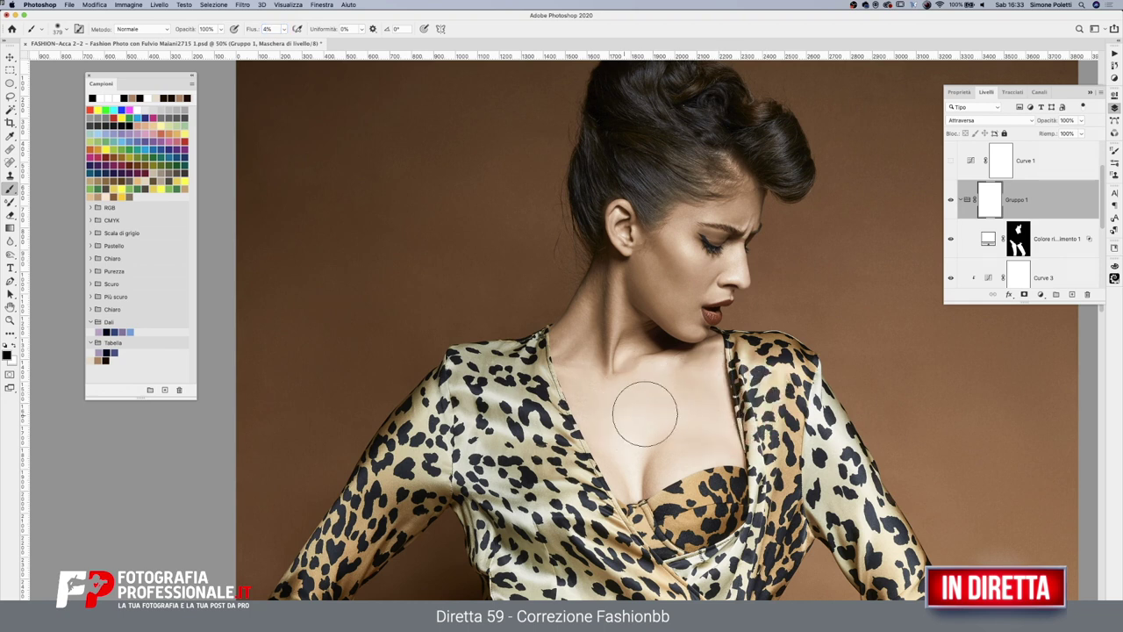
{"action": "left_click_drag", "start_coordinate": [722, 363], "coordinate": [711, 389]}
{"action": "left_click_drag", "start_coordinate": [635, 424], "coordinate": [633, 471]}
{"action": "left_click_drag", "start_coordinate": [633, 472], "coordinate": [728, 448]}
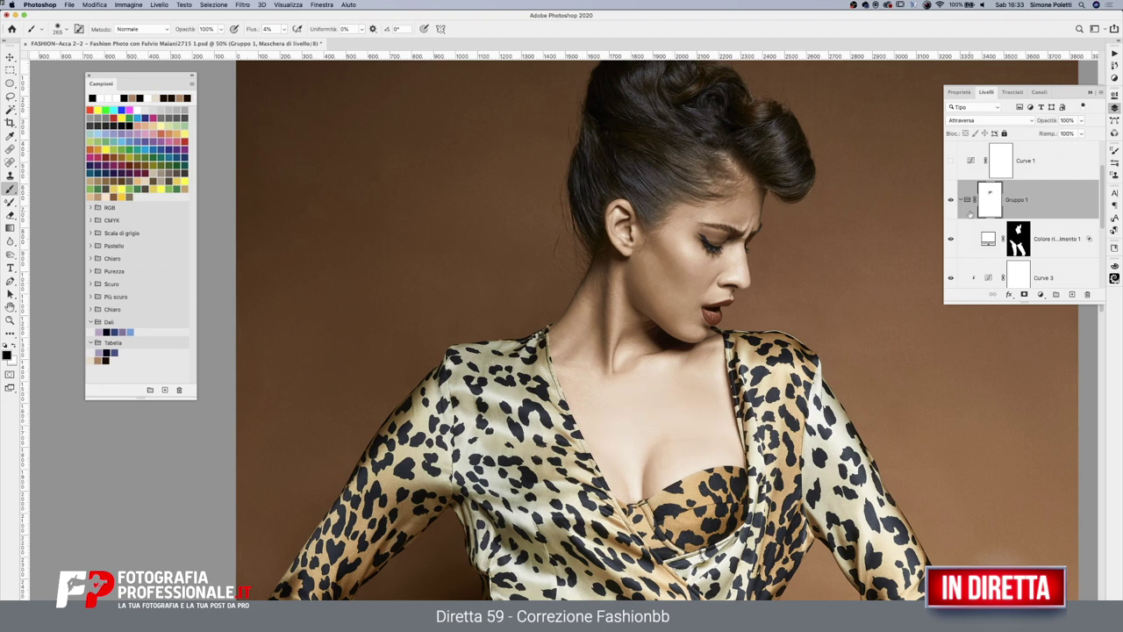
{"action": "left_click", "coordinate": [951, 201]}
{"action": "left_click", "coordinate": [951, 201]}
Raise brush flow to 26% and resize the brush between 110 and 411 px, comparing Gruppo 1
{"action": "left_click", "coordinate": [284, 29]}
{"action": "left_click_drag", "start_coordinate": [289, 42], "coordinate": [302, 42]}
{"action": "mouse_move", "coordinate": [676, 380]}
{"action": "left_mouse_down"}
{"action": "mouse_move", "coordinate": [693, 387]}
{"action": "mouse_move", "coordinate": [626, 409]}
{"action": "mouse_move", "coordinate": [609, 388]}
{"action": "mouse_move", "coordinate": [626, 426]}
{"action": "mouse_move", "coordinate": [625, 482]}
{"action": "left_mouse_up"}
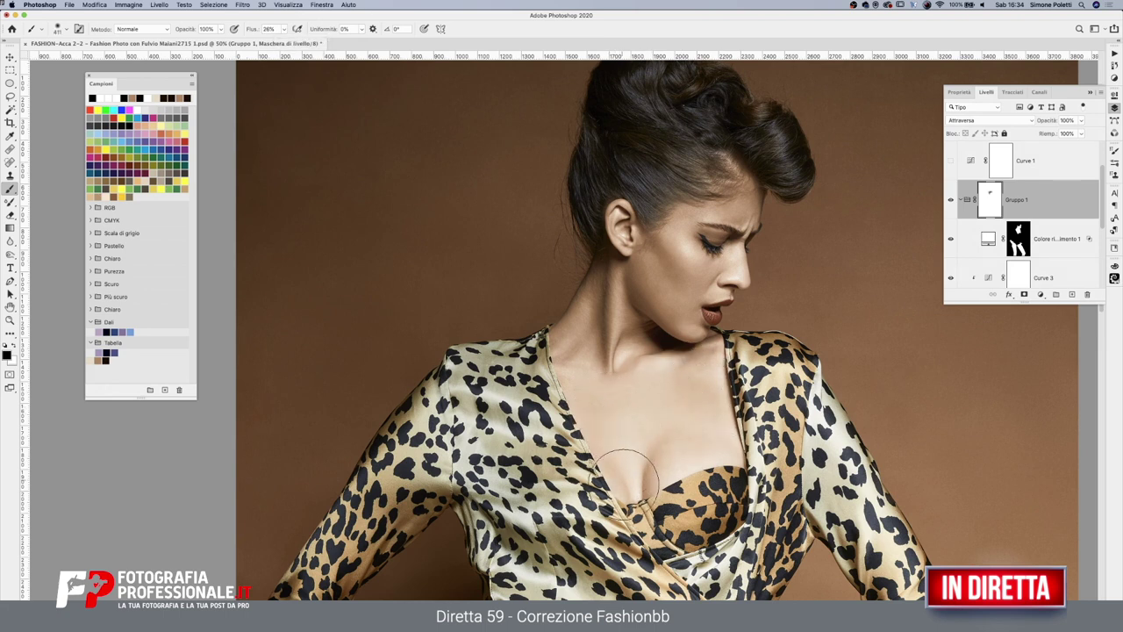
{"action": "left_click_drag", "start_coordinate": [657, 388], "coordinate": [752, 388]}
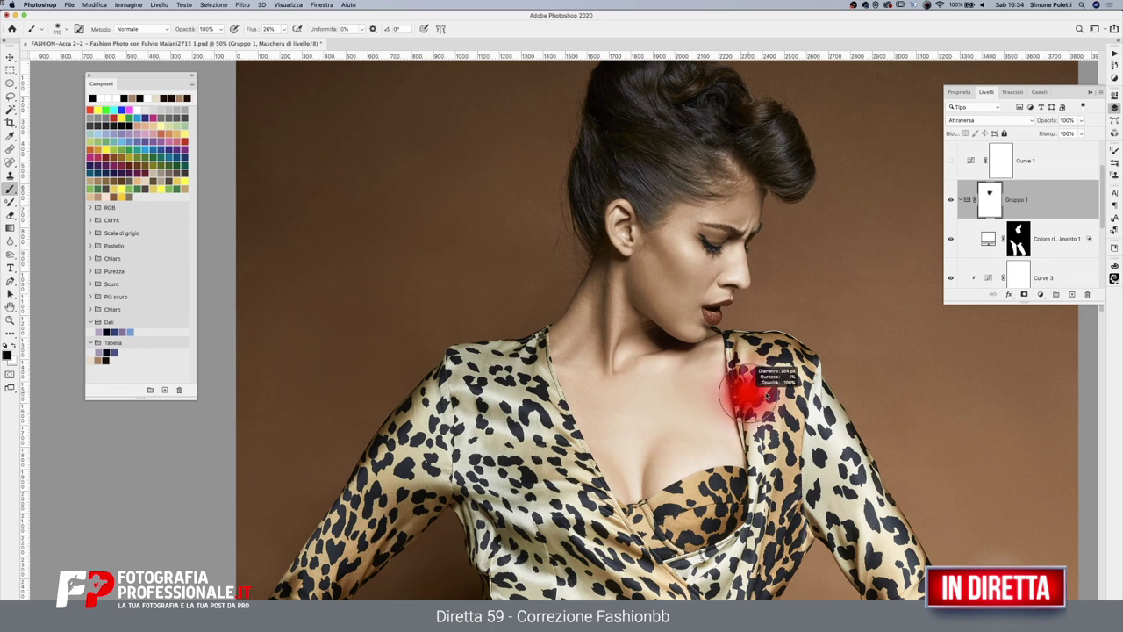
{"action": "left_click", "coordinate": [951, 200]}
{"action": "left_click", "coordinate": [951, 199]}
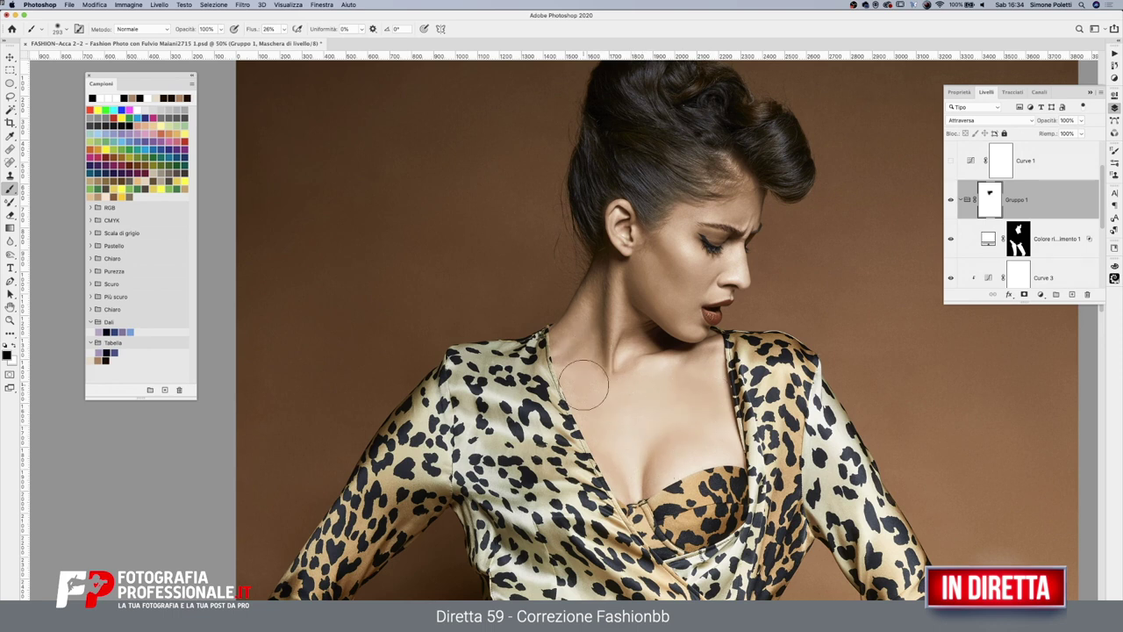
{"action": "left_click_drag", "start_coordinate": [626, 293], "coordinate": [615, 288]}
{"action": "left_click_drag", "start_coordinate": [617, 297], "coordinate": [636, 295]}
Undo the stroke over the hand, lower brush flow to 9% and resize the brush to 429 px
{"action": "left_click", "coordinate": [950, 201]}
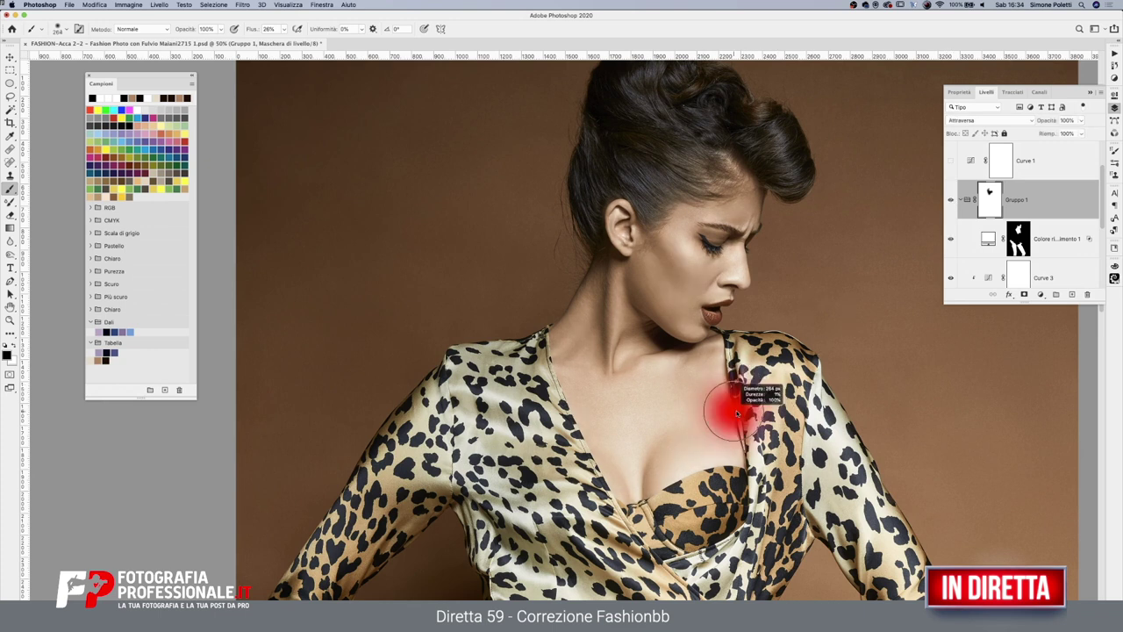
{"action": "scroll", "coordinate": [735, 436], "scroll_direction": "down", "scroll_amount": 5}
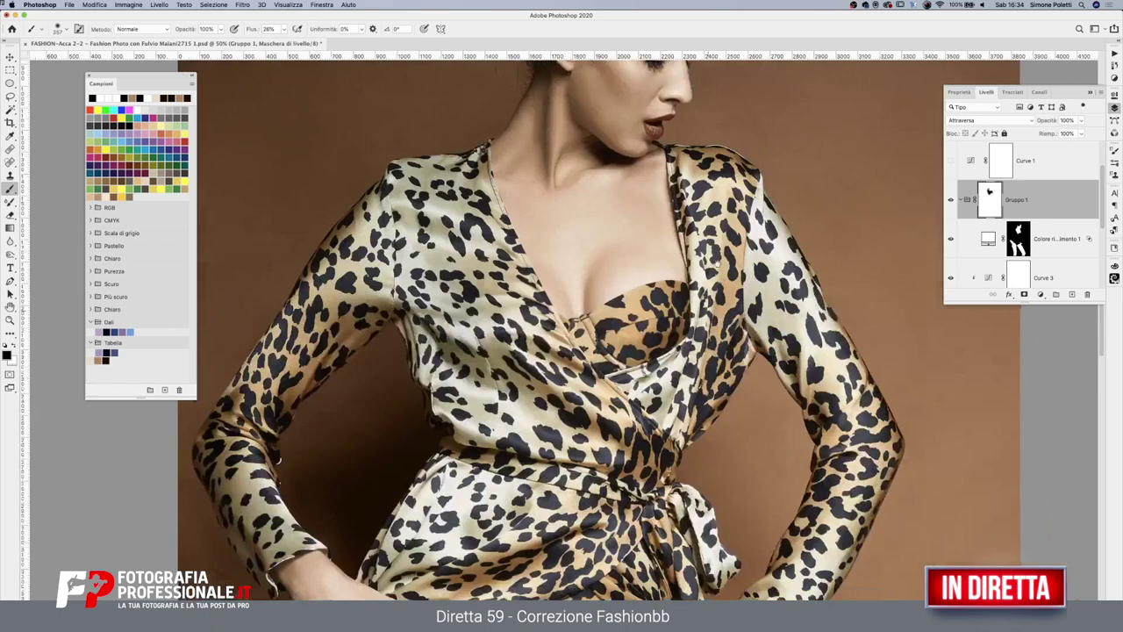
{"action": "scroll", "coordinate": [735, 436], "scroll_direction": "down", "scroll_amount": 5}
{"action": "scroll", "coordinate": [376, 371], "scroll_direction": "right", "scroll_amount": 1}
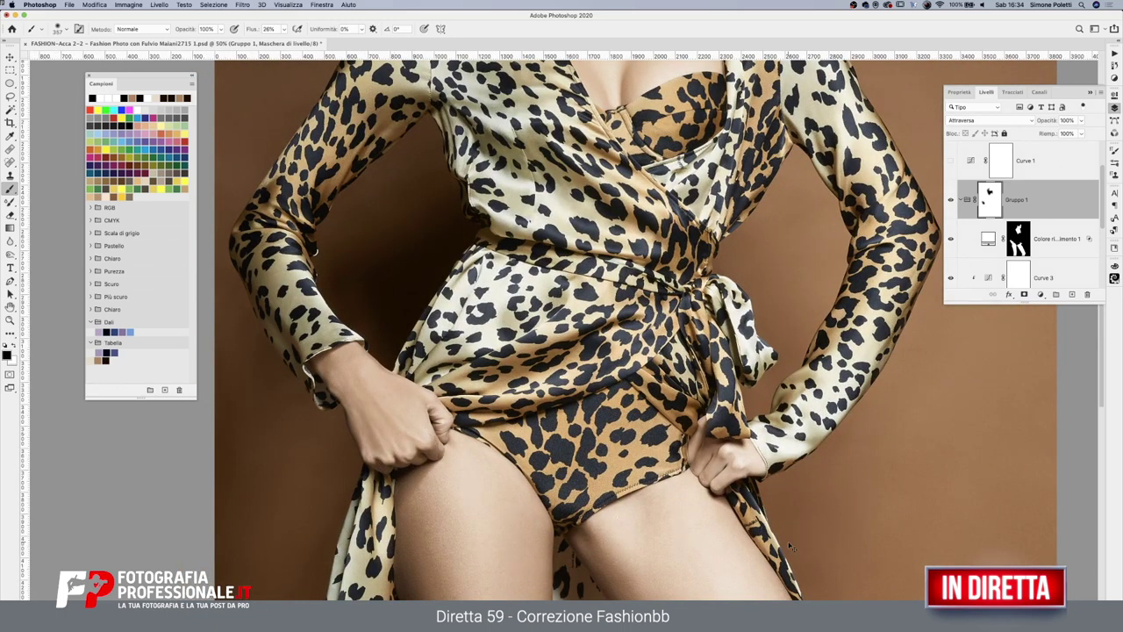
{"action": "key", "text": "ctrl+z"}
{"action": "left_click_drag", "start_coordinate": [284, 29], "coordinate": [275, 41]}
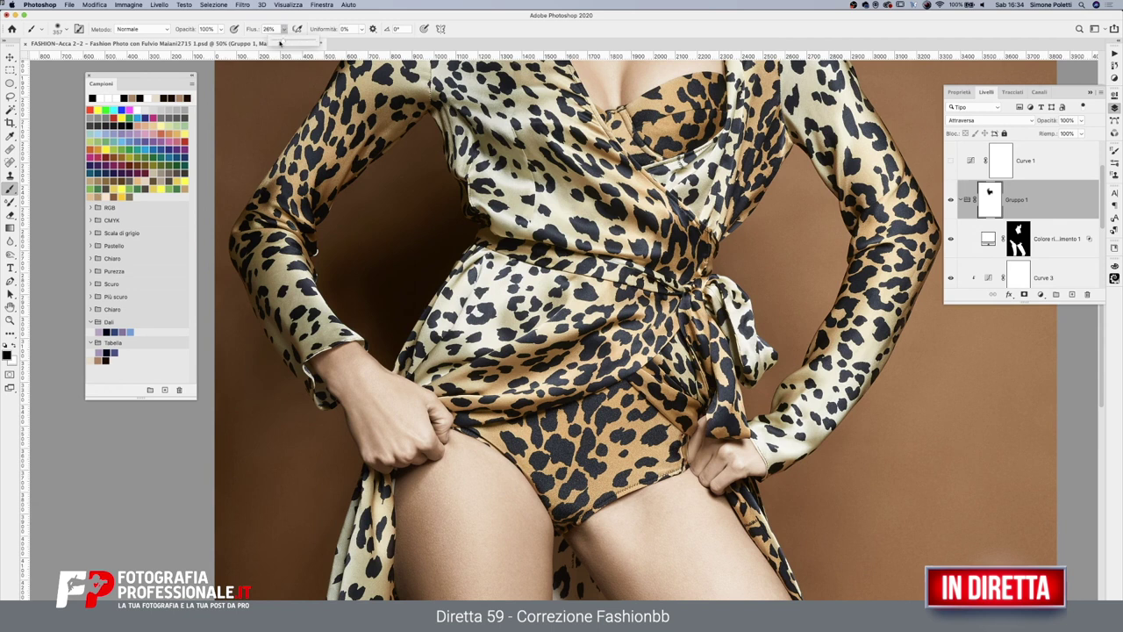
{"action": "left_click_drag", "start_coordinate": [388, 314], "coordinate": [422, 313]}
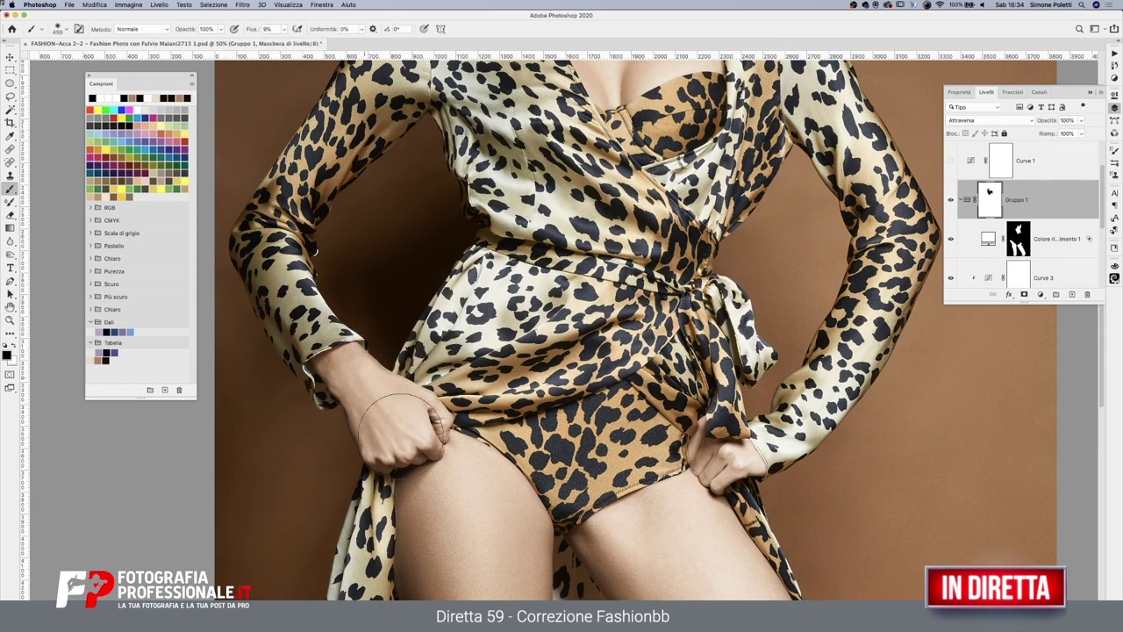
{"action": "left_click_drag", "start_coordinate": [777, 436], "coordinate": [766, 438]}
{"action": "scroll", "coordinate": [450, 383], "scroll_direction": "down", "scroll_amount": 5}
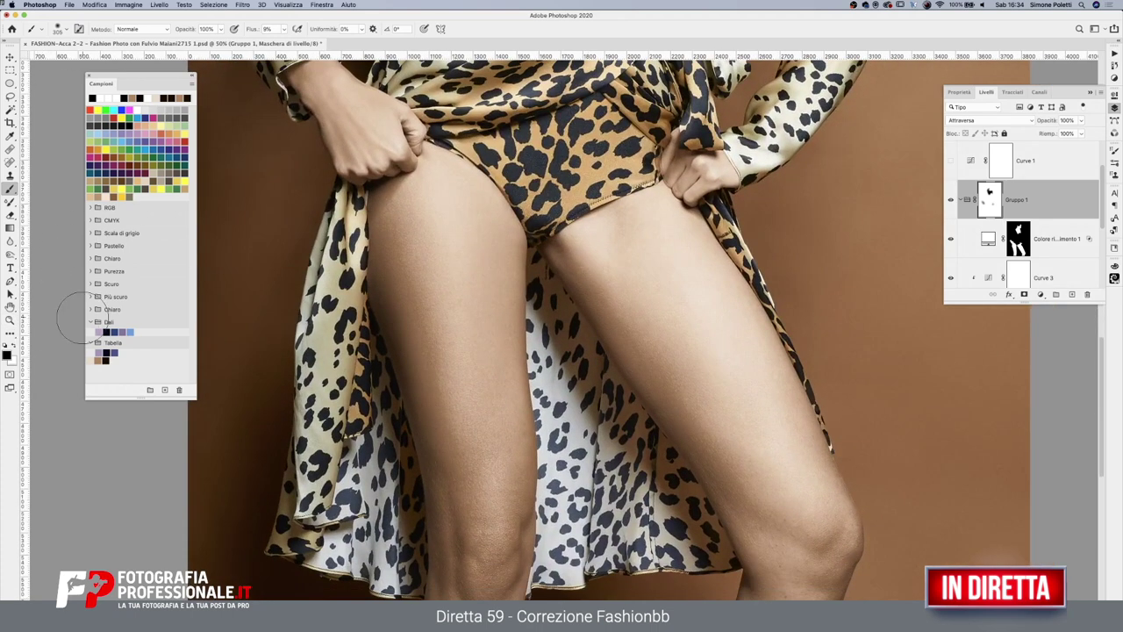
Zoom out, then paint Gruppo 1's mask over the knee and thigh with a ~597 px brush
{"action": "left_click", "coordinate": [10, 320]}
{"action": "left_click", "coordinate": [544, 303], "text": "alt"}
{"action": "scroll", "coordinate": [518, 436], "scroll_direction": "up", "scroll_amount": 3}
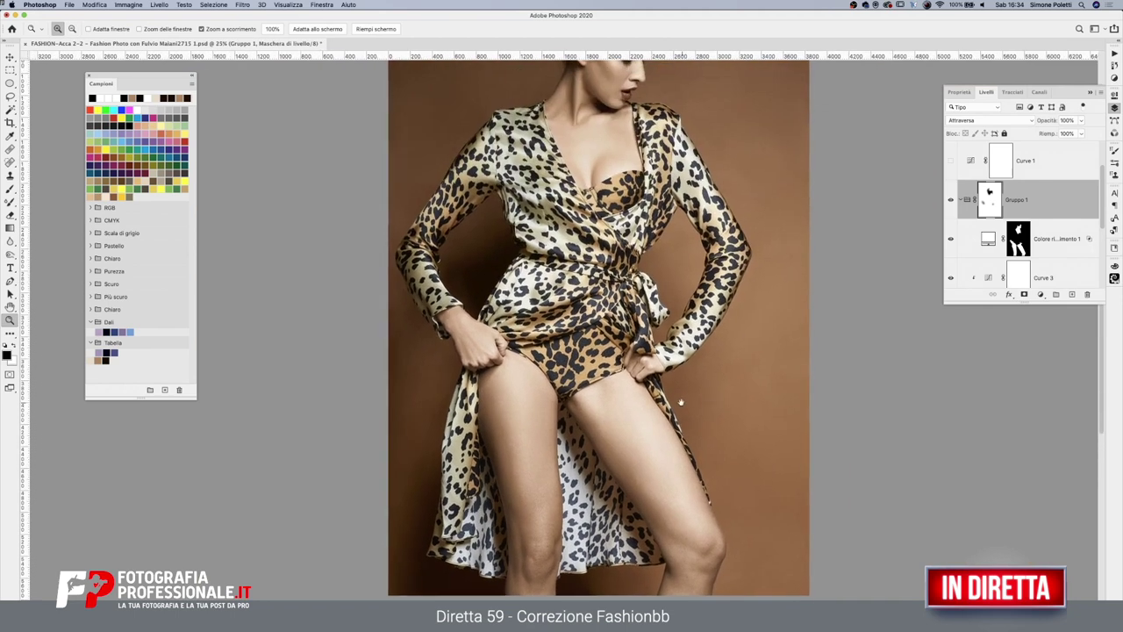
{"action": "left_click", "coordinate": [15, 189]}
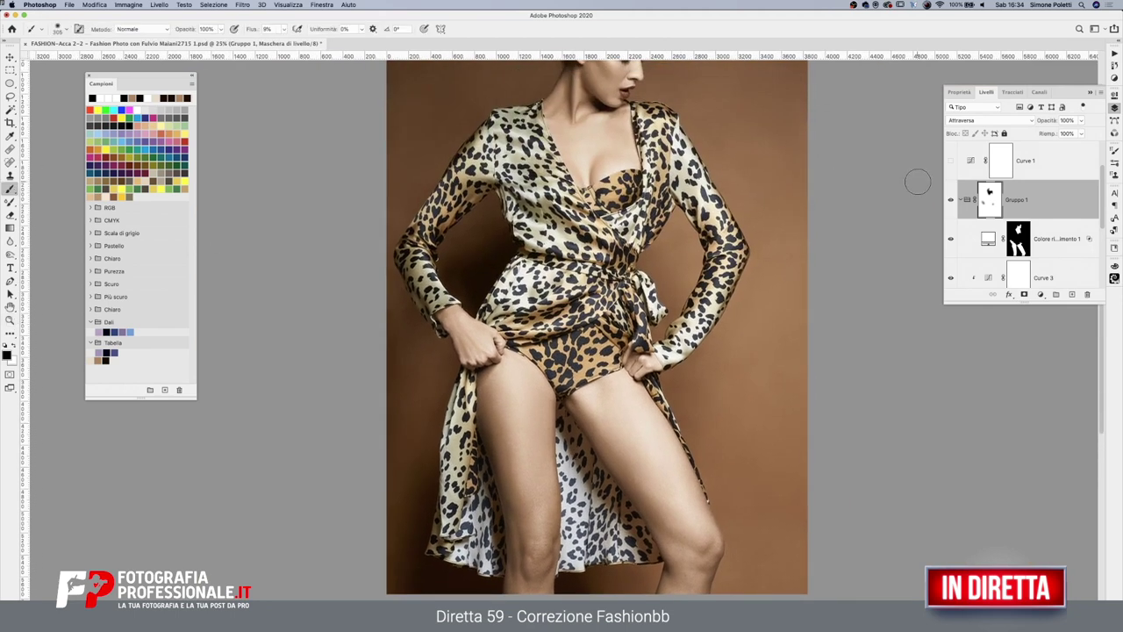
{"action": "left_click", "coordinate": [949, 200]}
{"action": "left_click_drag", "start_coordinate": [639, 463], "coordinate": [614, 454]}
{"action": "left_click_drag", "start_coordinate": [710, 571], "coordinate": [693, 544]}
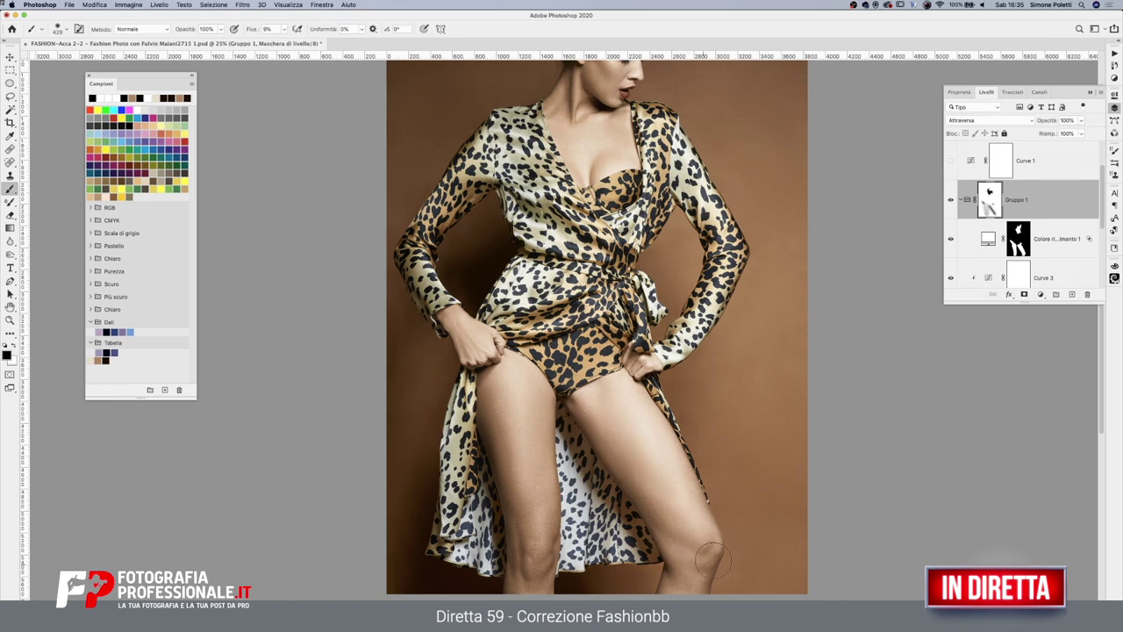
{"action": "left_click", "coordinate": [950, 199]}
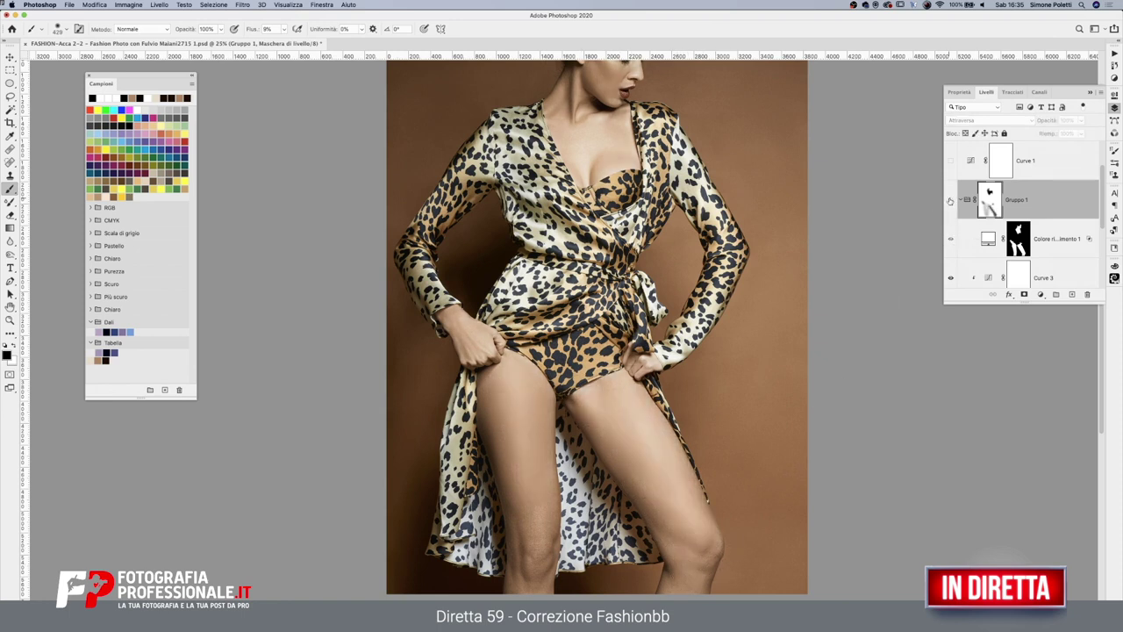
{"action": "left_click_drag", "start_coordinate": [737, 454], "coordinate": [753, 453]}
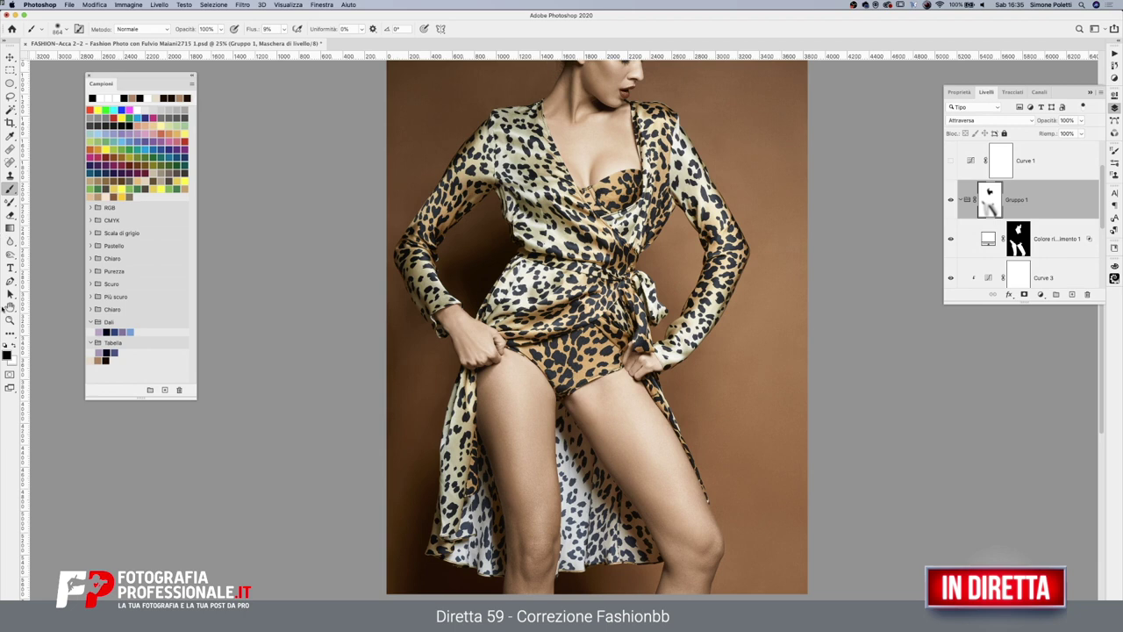
Zoom out, compare Gruppo 1 on and off, and lower the group's opacity to 63%
{"action": "left_click", "coordinate": [10, 320]}
{"action": "key", "text": "super+minus"}
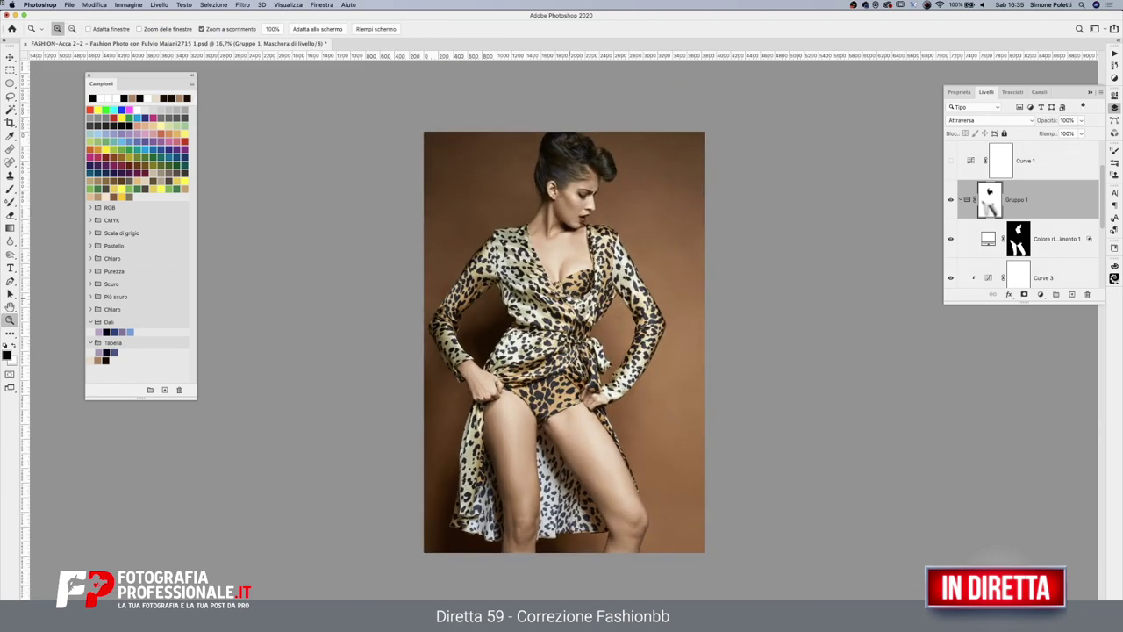
{"action": "left_click", "coordinate": [951, 201]}
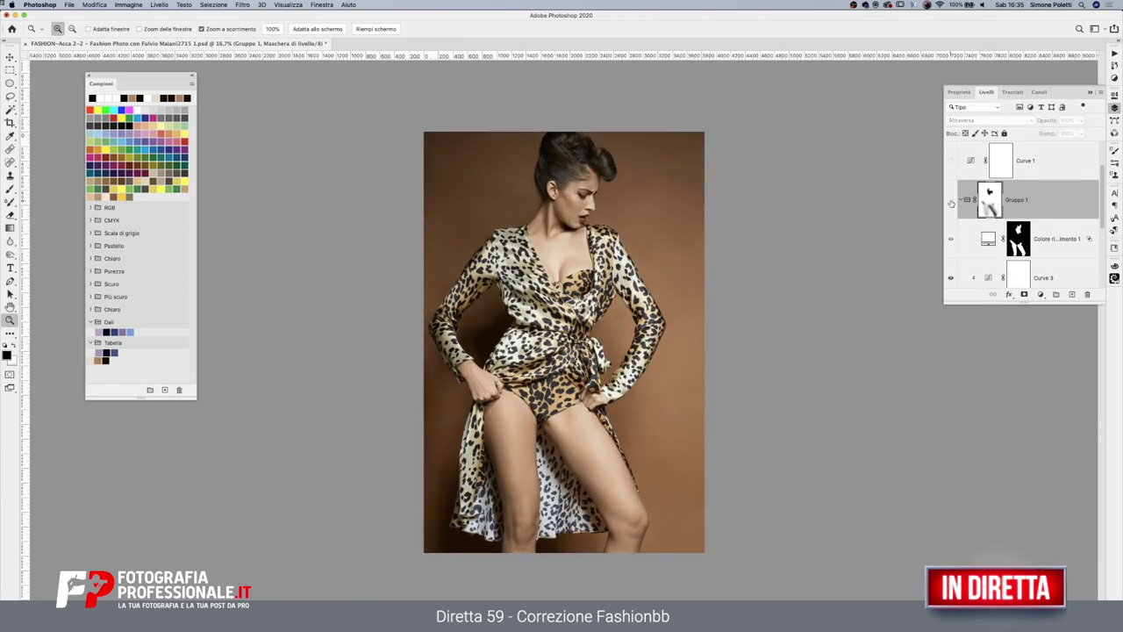
{"action": "left_click", "coordinate": [951, 202]}
{"action": "left_click", "coordinate": [951, 202]}
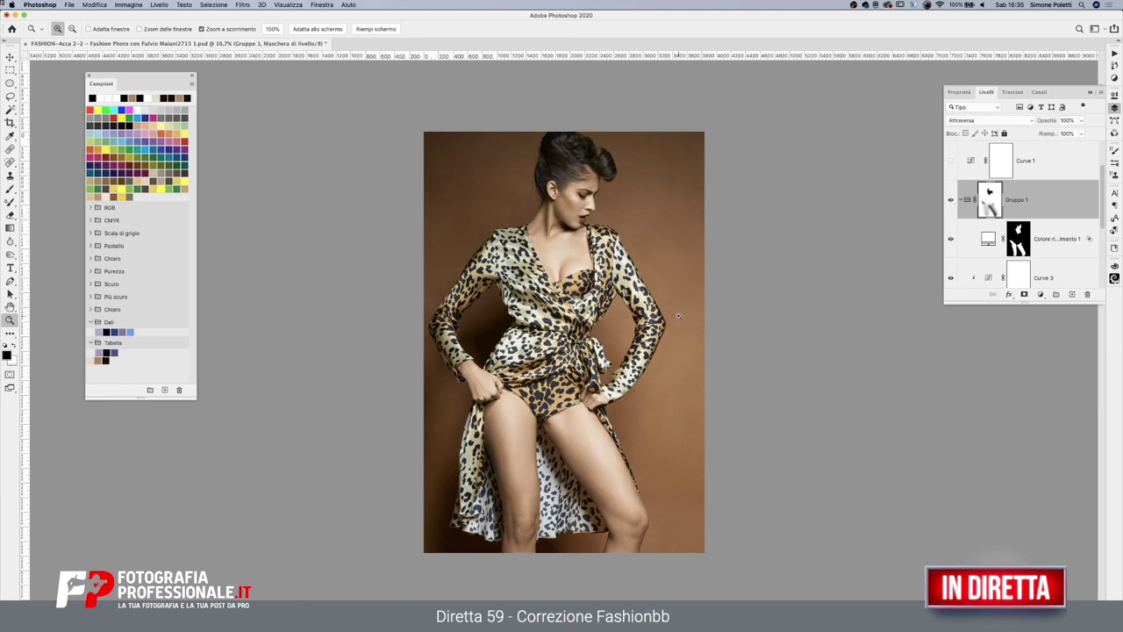
{"action": "left_click", "coordinate": [1081, 126]}
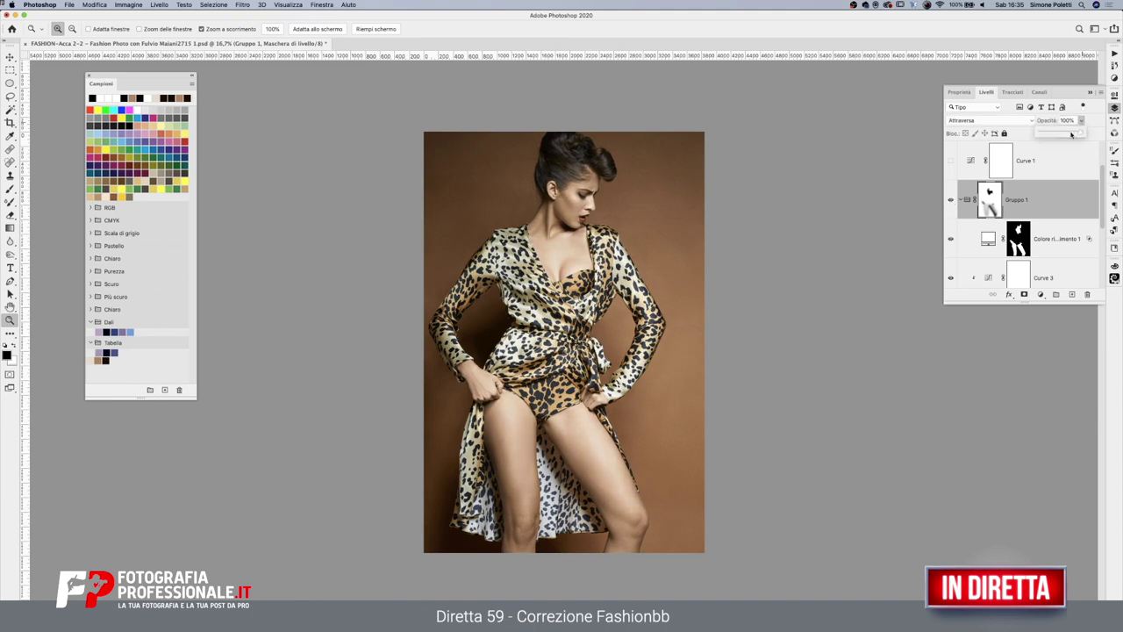
{"action": "left_click_drag", "start_coordinate": [1072, 134], "coordinate": [1066, 135]}
{"action": "left_click", "coordinate": [951, 202]}
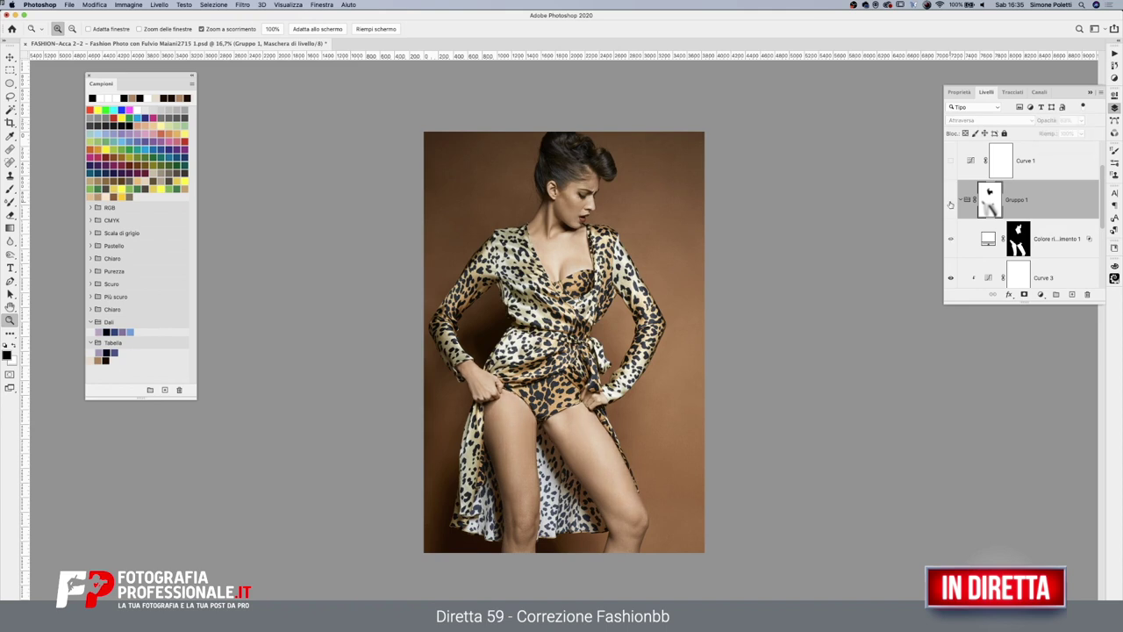
{"action": "left_click", "coordinate": [509, 338]}
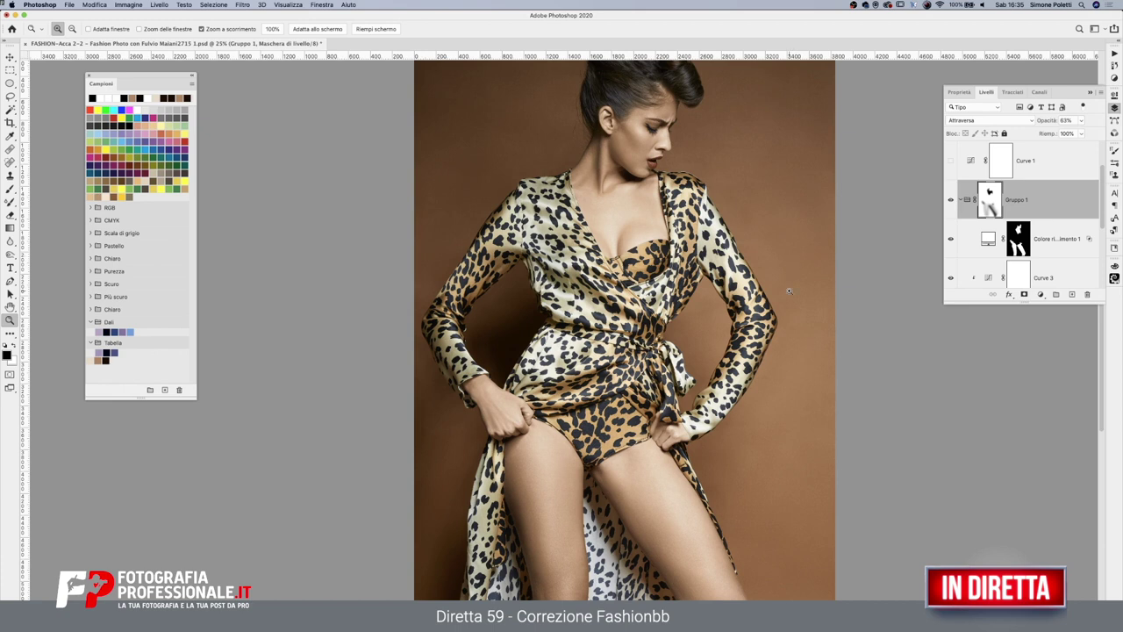
Zoom out to the whole photo and bring the Layers panel back with F7
{"action": "left_click", "coordinate": [725, 258], "text": "alt"}
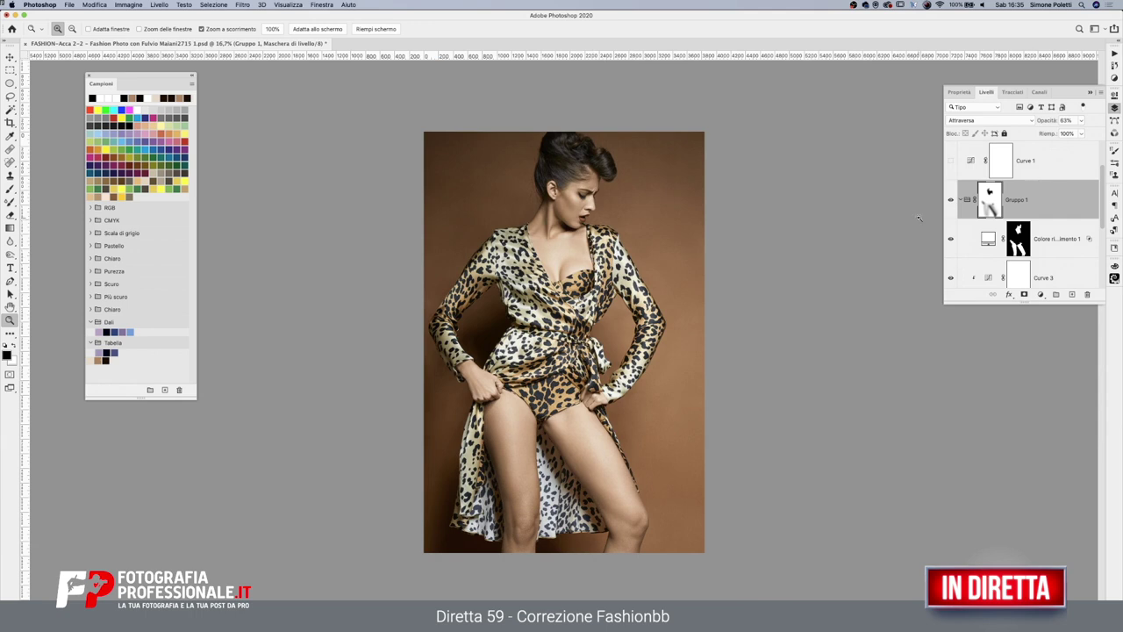
{"action": "left_click_drag", "start_coordinate": [1098, 197], "coordinate": [1101, 255]}
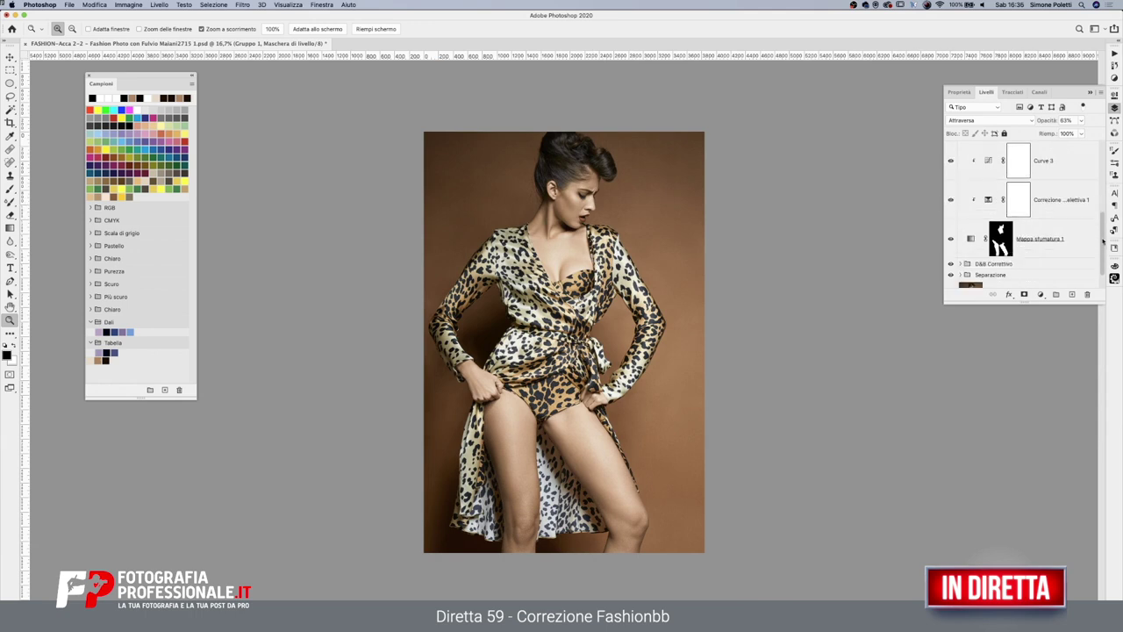
{"action": "key", "text": "F7"}
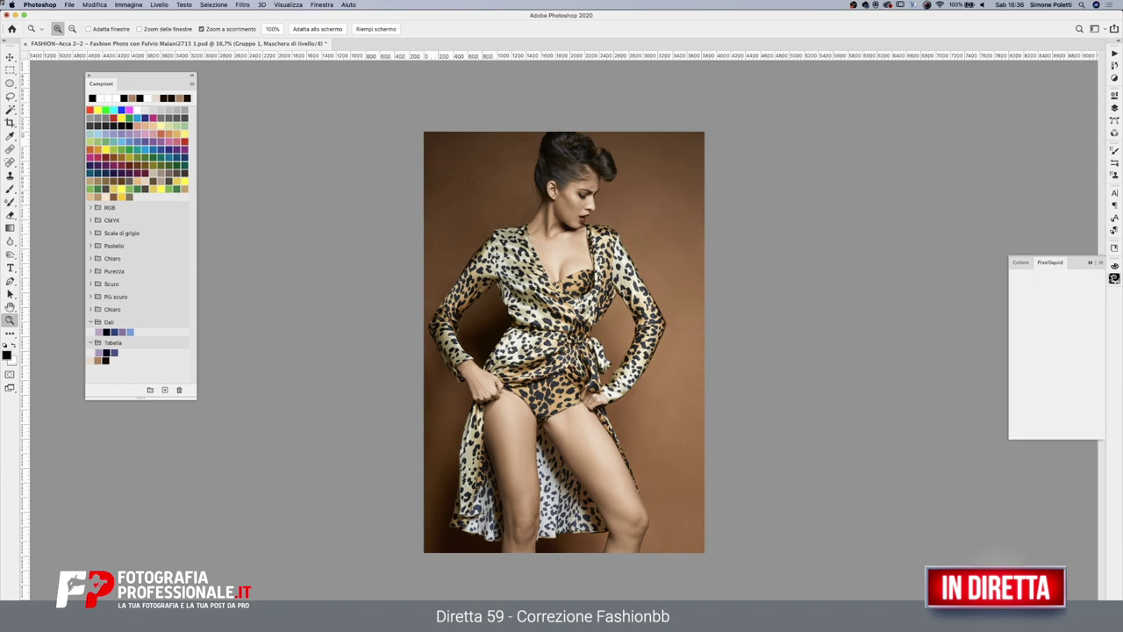
{"action": "left_click", "coordinate": [1114, 108]}
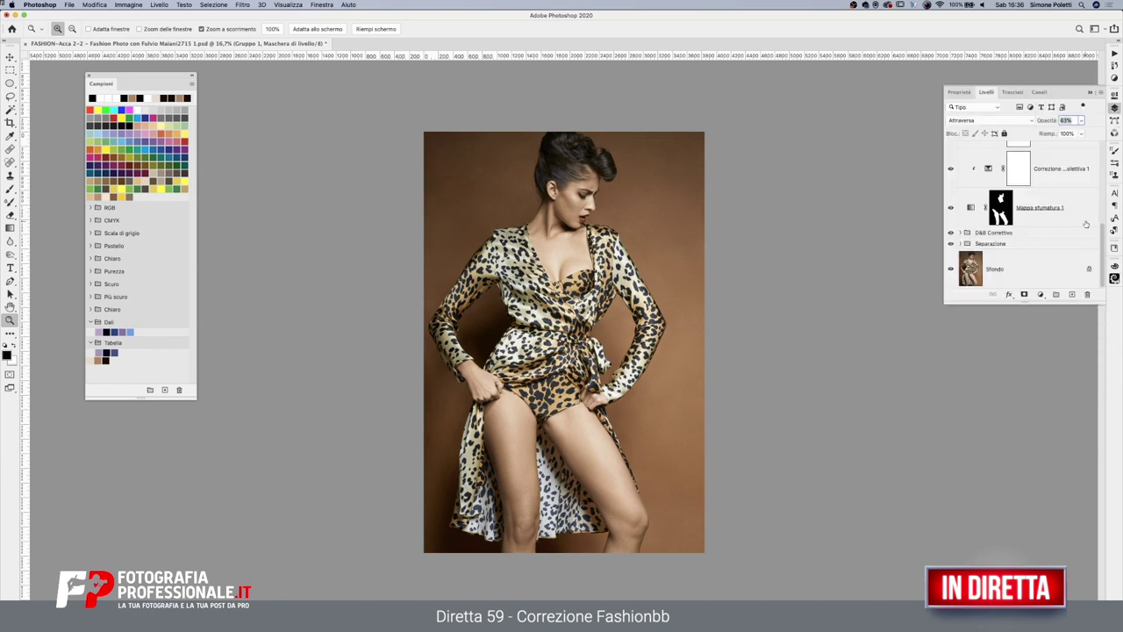
{"action": "left_click_drag", "start_coordinate": [1101, 230], "coordinate": [1101, 207]}
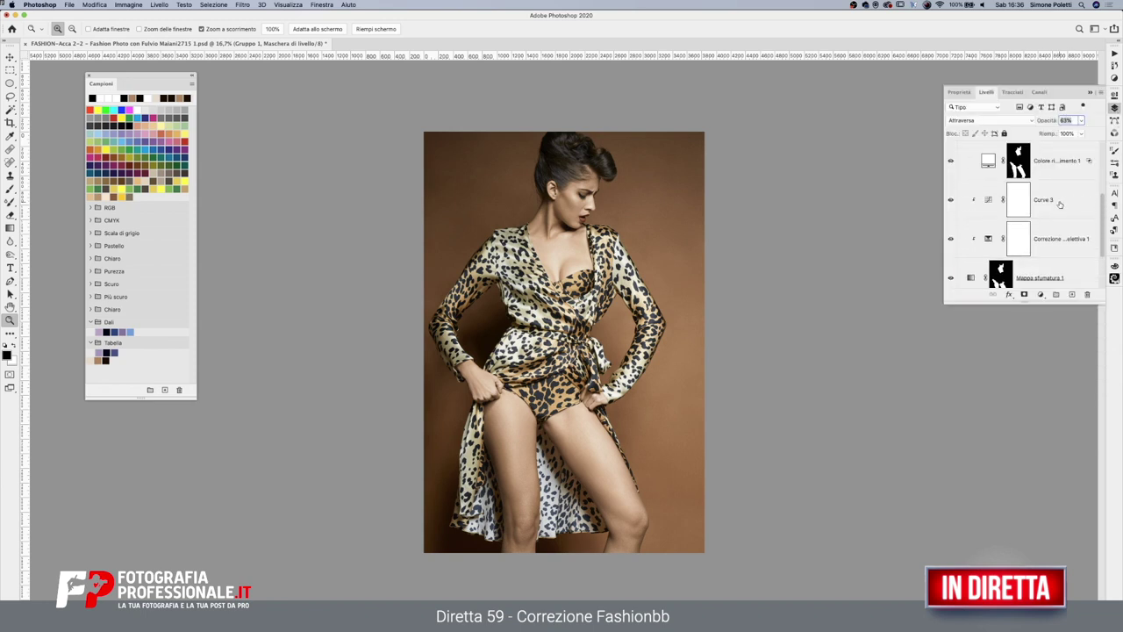
Group the skin layers together and name the group PElle
{"action": "left_click", "coordinate": [1056, 162]}
{"action": "left_click", "coordinate": [1044, 279], "text": "shift"}
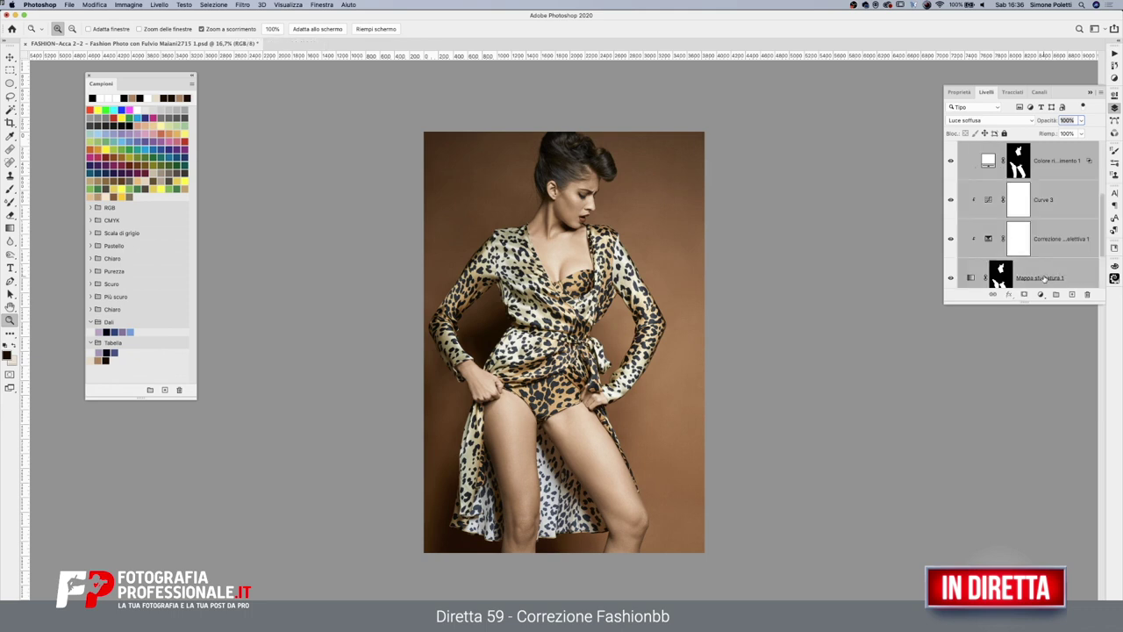
{"action": "key", "text": "ctrl+g"}
{"action": "double_click", "coordinate": [1002, 221]}
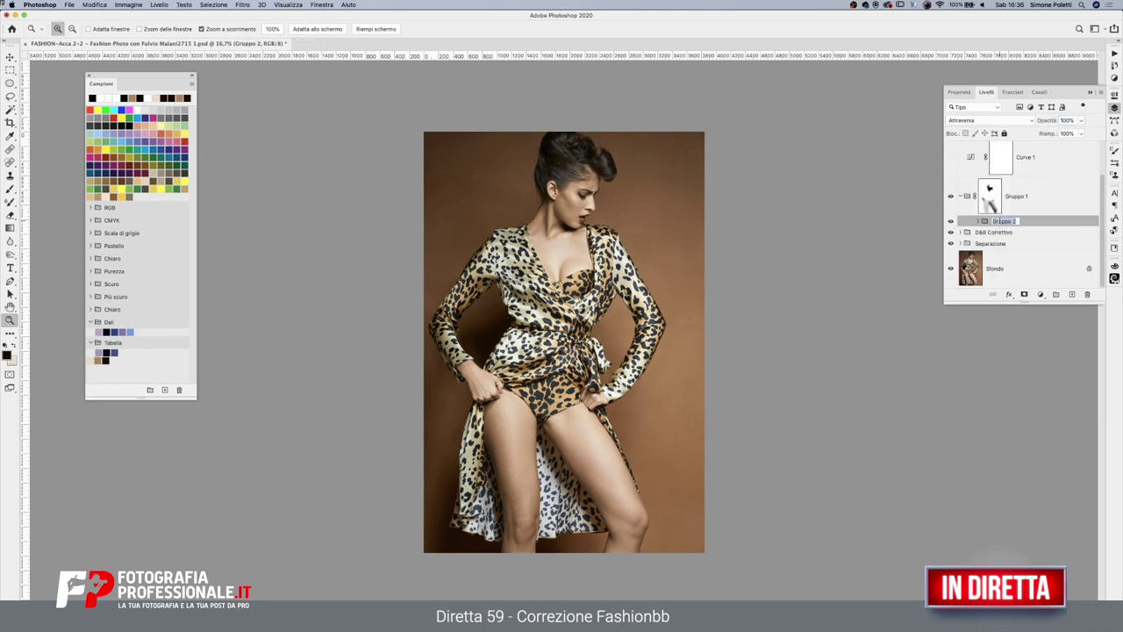
{"action": "type", "text": "PElle"}
{"action": "key", "text": "Return"}
Move the colour fill layer out above PElle, collapse the groups, and compare Gruppo 1 on and off
{"action": "left_click", "coordinate": [978, 221]}
{"action": "left_click_drag", "start_coordinate": [1008, 246], "coordinate": [1002, 211]}
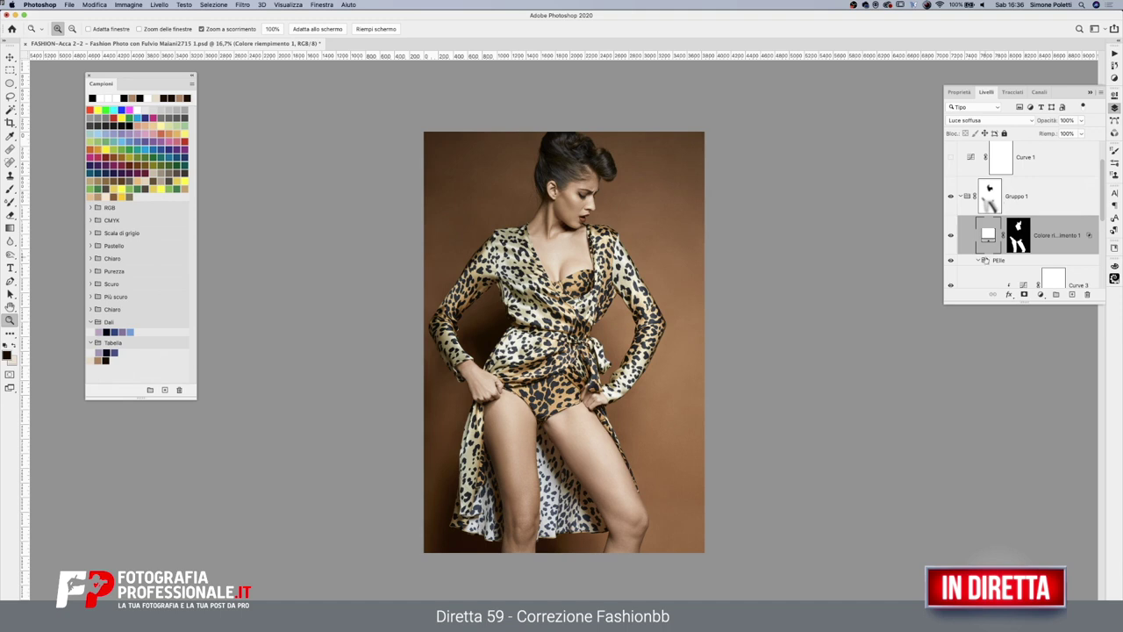
{"action": "left_click", "coordinate": [978, 261]}
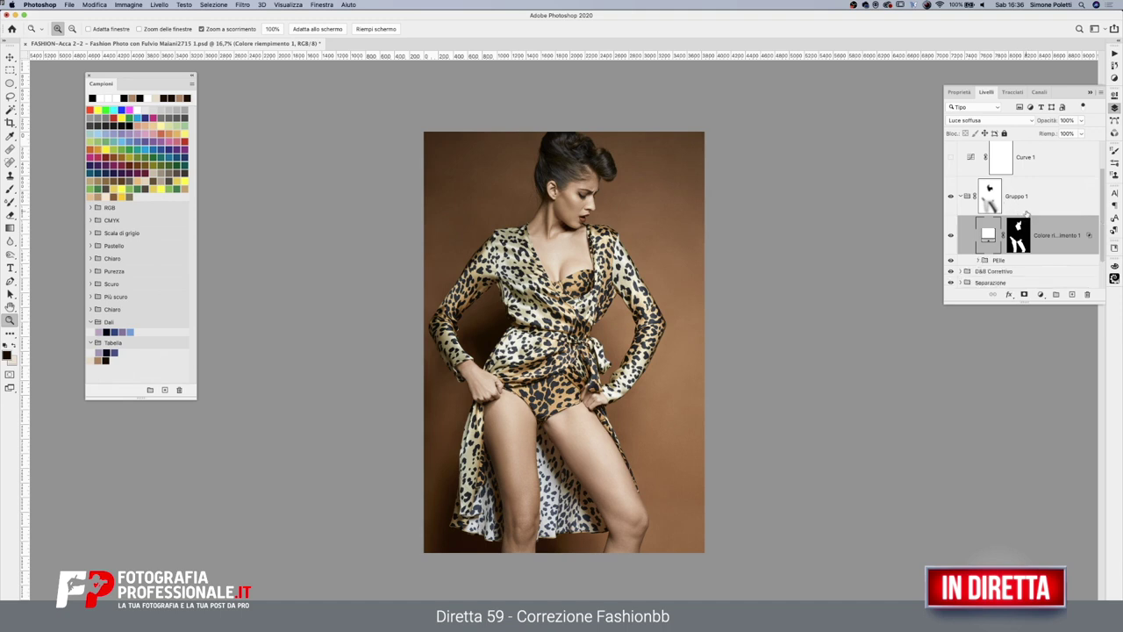
{"action": "left_click", "coordinate": [951, 197]}
{"action": "left_click", "coordinate": [962, 197]}
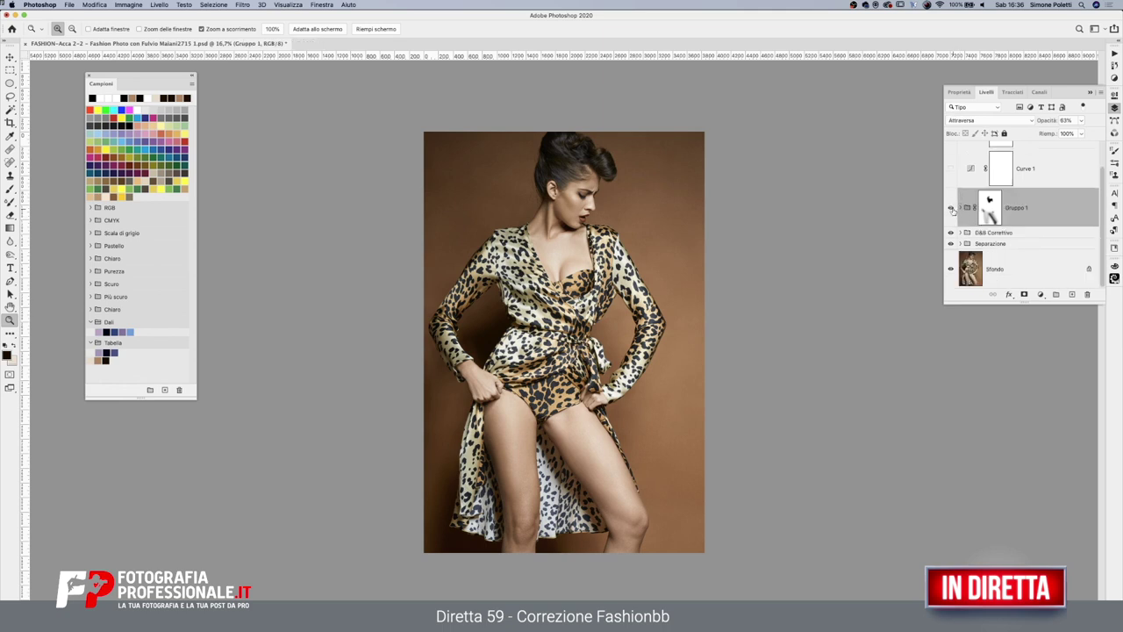
{"action": "left_click", "coordinate": [950, 208]}
{"action": "left_click", "coordinate": [950, 208]}
Zoom to 25%, close the swatches panel, and toggle Gruppo 1 to compare before and after
{"action": "left_click", "coordinate": [651, 249]}
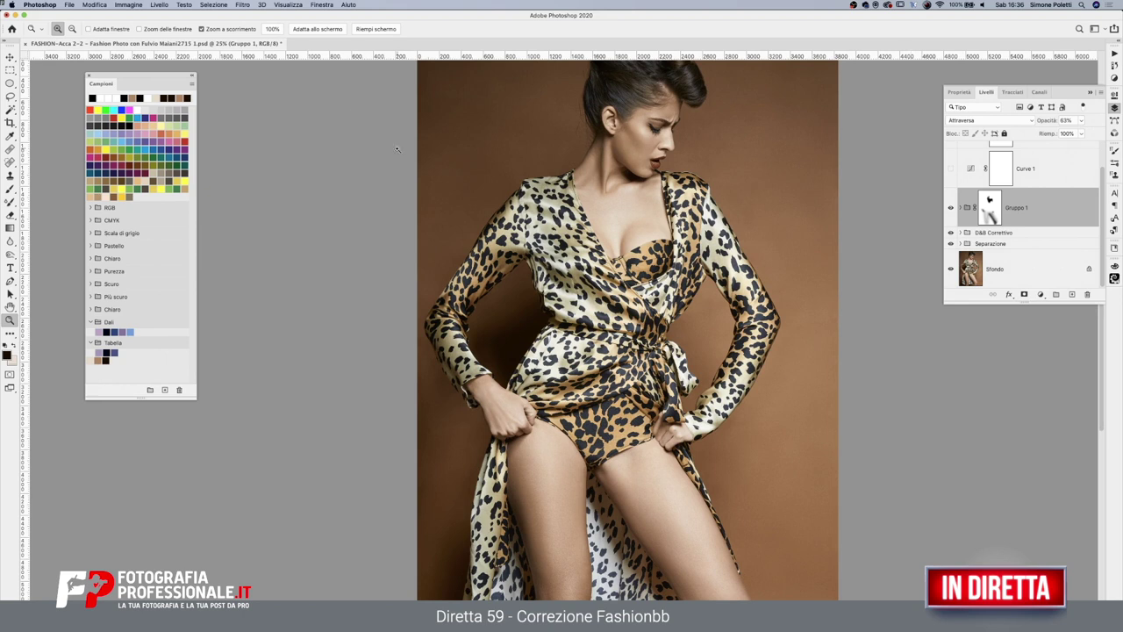
{"action": "left_click", "coordinate": [90, 77]}
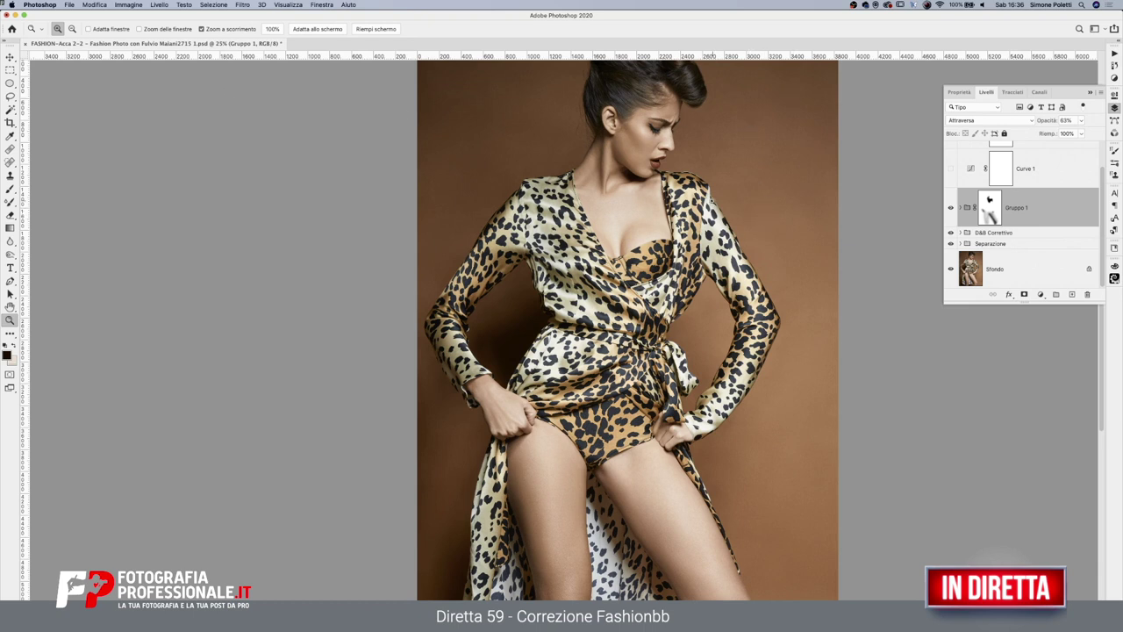
{"action": "left_click", "coordinate": [950, 207]}
{"action": "left_click", "coordinate": [950, 207]}
{"action": "scroll", "coordinate": [710, 170], "scroll_direction": "up", "scroll_amount": 3}
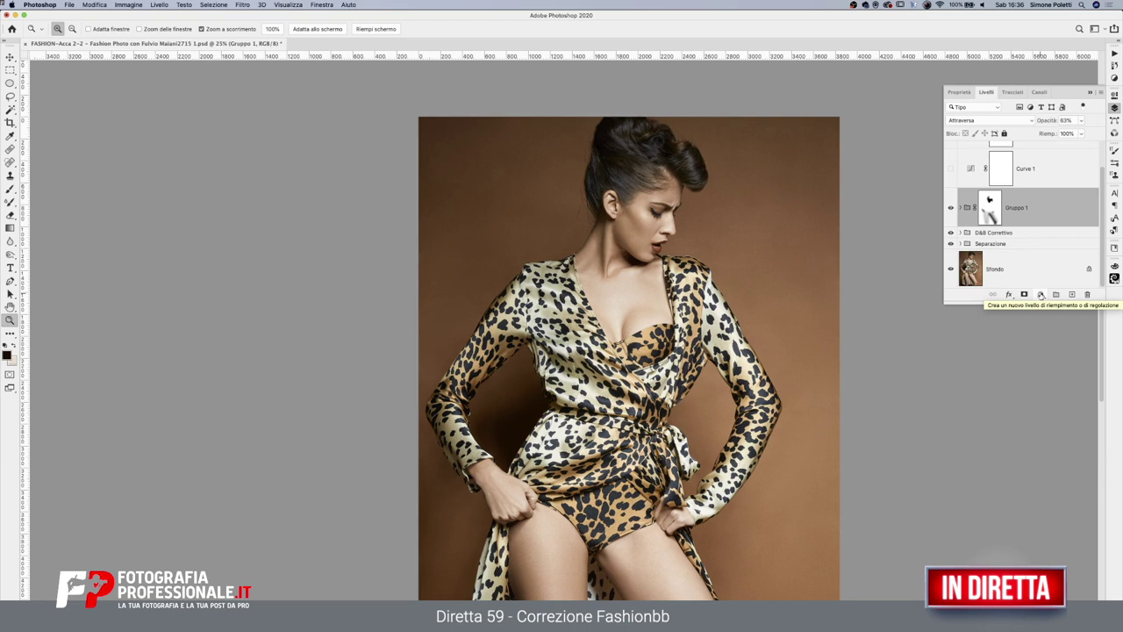
Add a Selective Color layer with Neutrals Cyan +100 and Magenta +18, inverting its mask to black
{"action": "left_click", "coordinate": [1041, 295]}
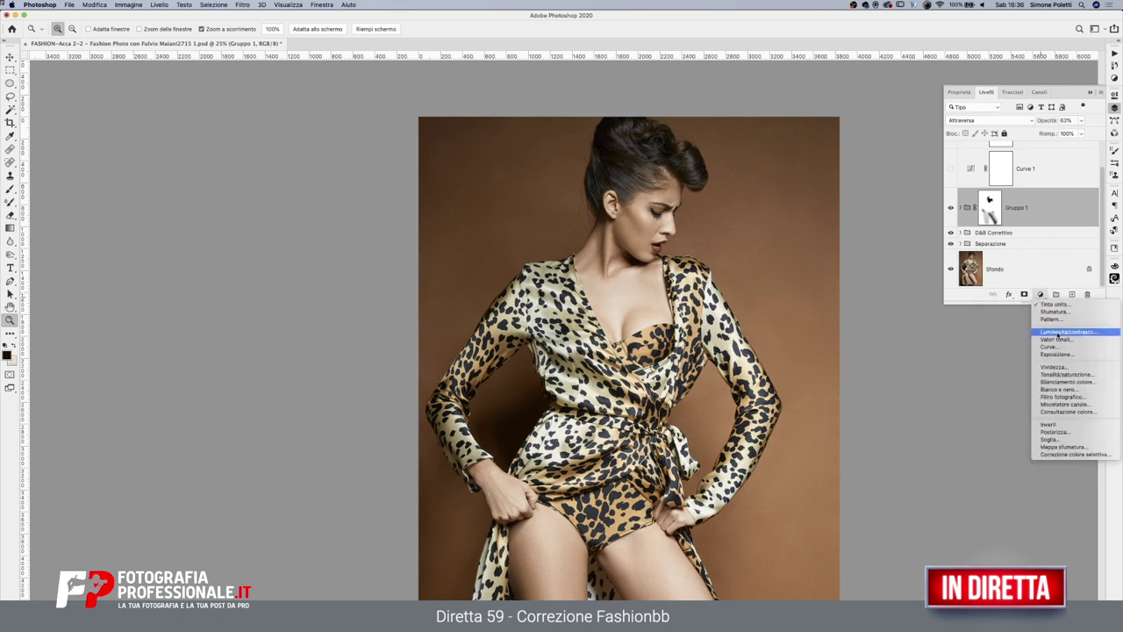
{"action": "left_click", "coordinate": [1076, 455]}
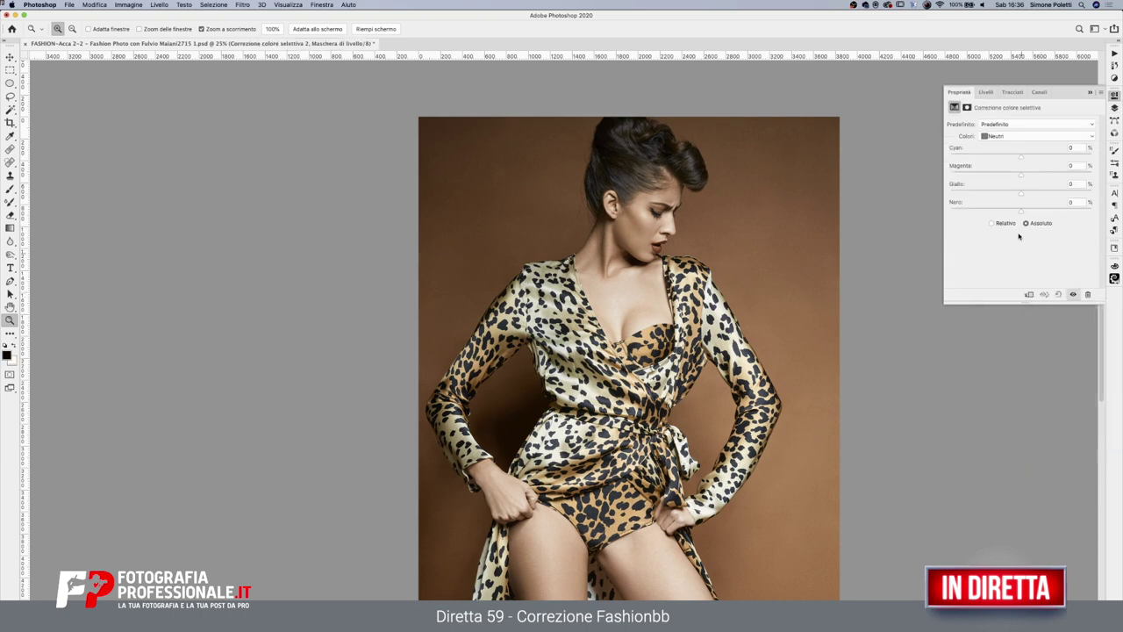
{"action": "left_click_drag", "start_coordinate": [1021, 157], "coordinate": [1092, 157]}
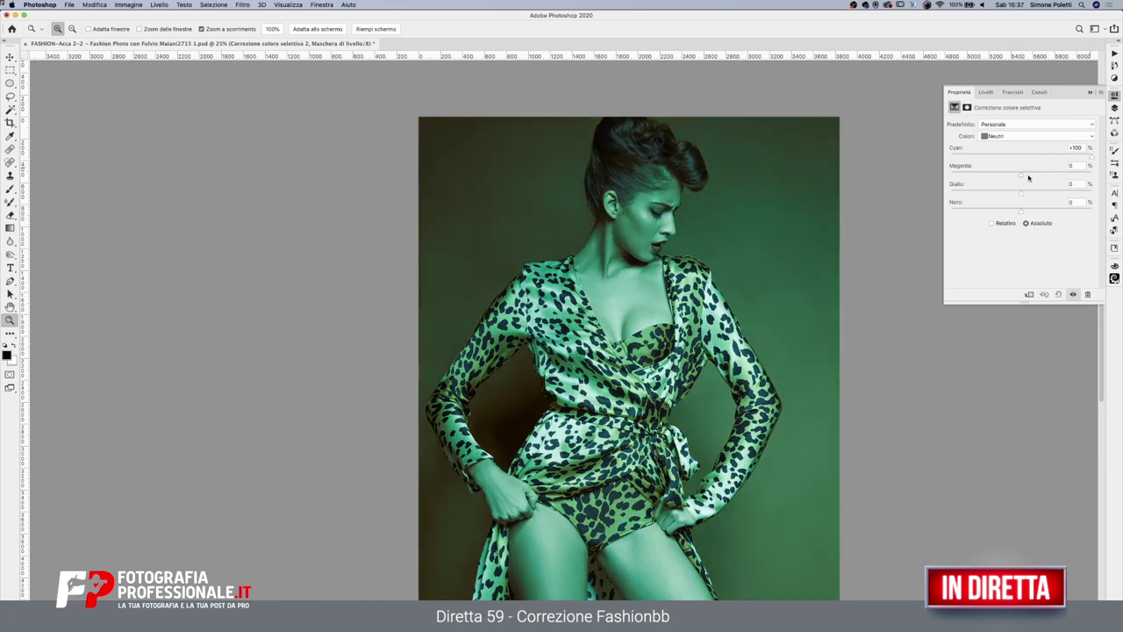
{"action": "left_click_drag", "start_coordinate": [1021, 178], "coordinate": [1092, 176]}
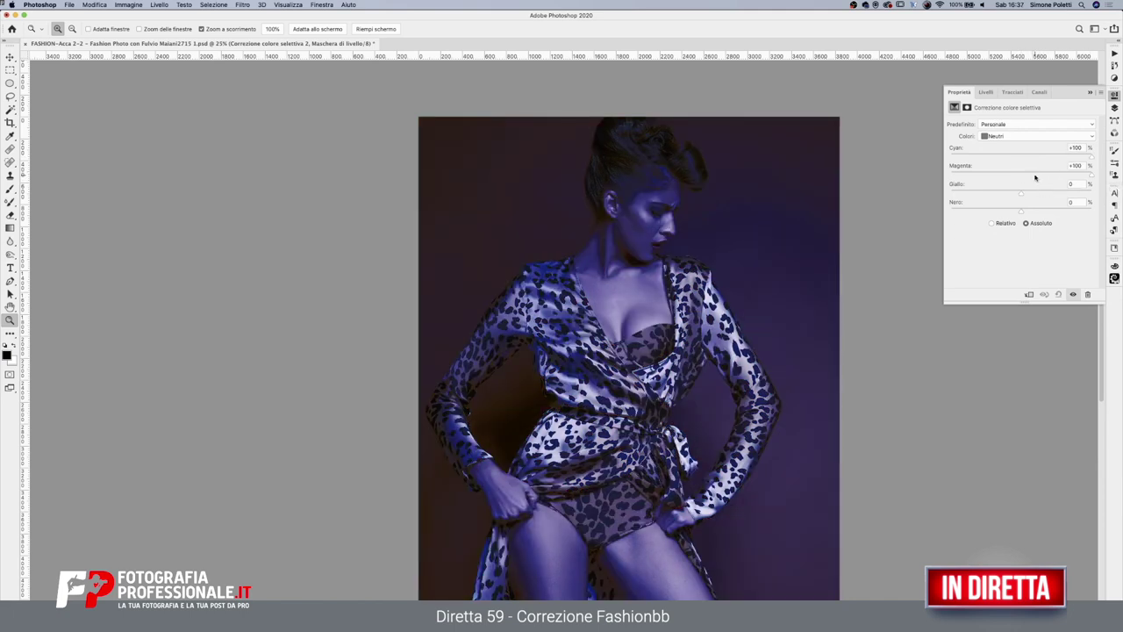
{"action": "left_click", "coordinate": [1035, 177]}
{"action": "left_click", "coordinate": [1114, 107]}
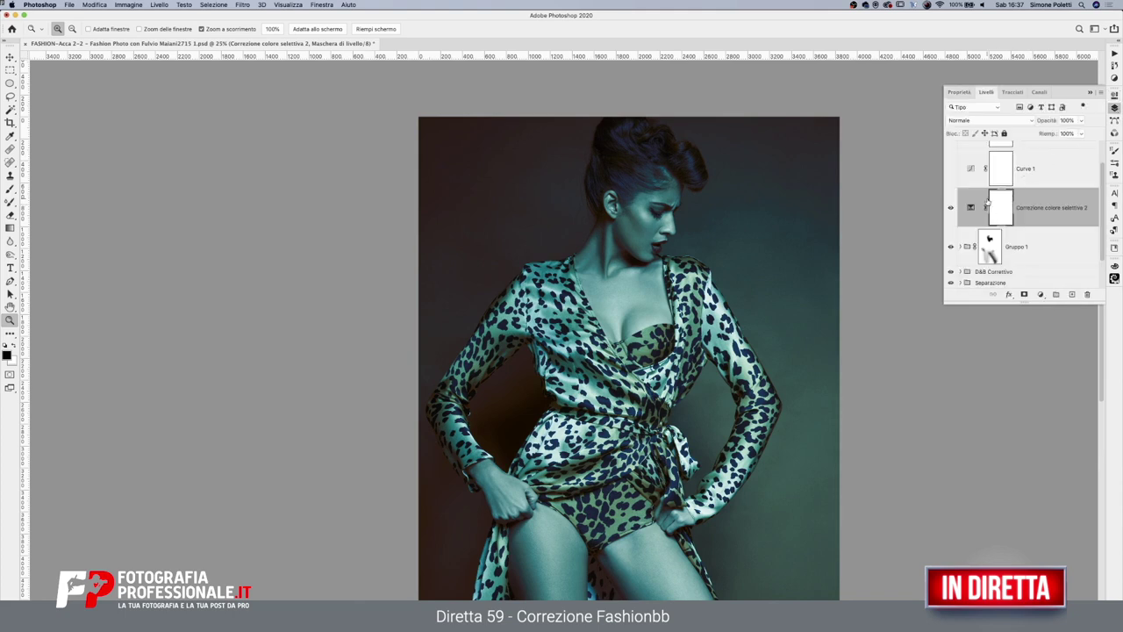
{"action": "key", "text": "ctrl+i"}
{"action": "left_click", "coordinate": [524, 314]}
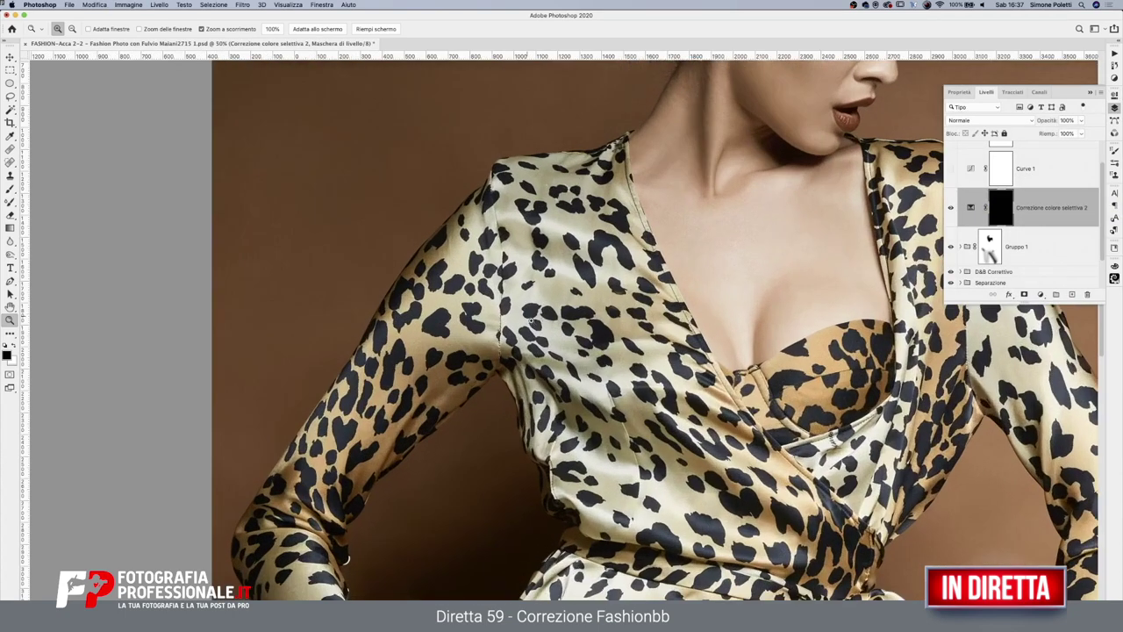
With a small soft white brush, reveal the teal tint along the dress neckline
{"action": "key", "text": "b"}
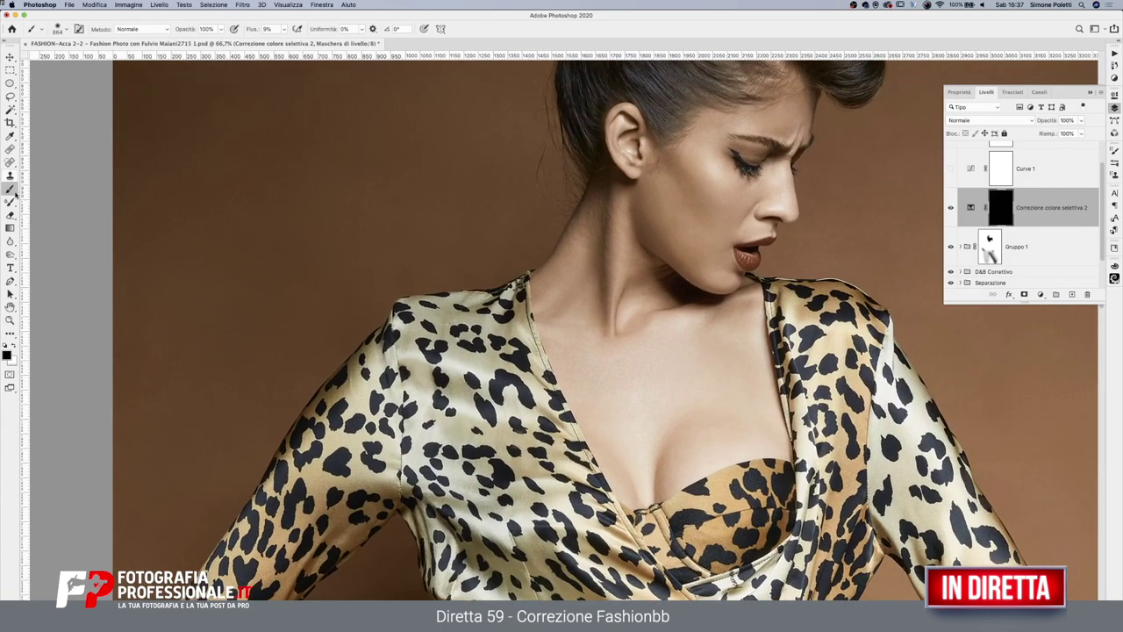
{"action": "mouse_move", "coordinate": [501, 301]}
{"action": "left_mouse_down"}
{"action": "mouse_move", "coordinate": [457, 347]}
{"action": "mouse_move", "coordinate": [500, 301]}
{"action": "left_mouse_up"}
{"action": "key", "text": "x"}
{"action": "left_click", "coordinate": [285, 29]}
{"action": "left_click_drag", "start_coordinate": [523, 283], "coordinate": [618, 519]}
{"action": "left_click_drag", "start_coordinate": [539, 375], "coordinate": [523, 303]}
{"action": "mouse_move", "coordinate": [618, 514]}
{"action": "left_mouse_down"}
{"action": "mouse_move", "coordinate": [772, 465]}
{"action": "mouse_move", "coordinate": [732, 480]}
{"action": "mouse_move", "coordinate": [798, 469]}
{"action": "mouse_move", "coordinate": [770, 290]}
{"action": "mouse_move", "coordinate": [794, 439]}
{"action": "left_mouse_up"}
Paint the teal tint down the shoulder edge, swapping between white and black
{"action": "scroll", "coordinate": [561, 325], "scroll_direction": "right", "scroll_amount": 10}
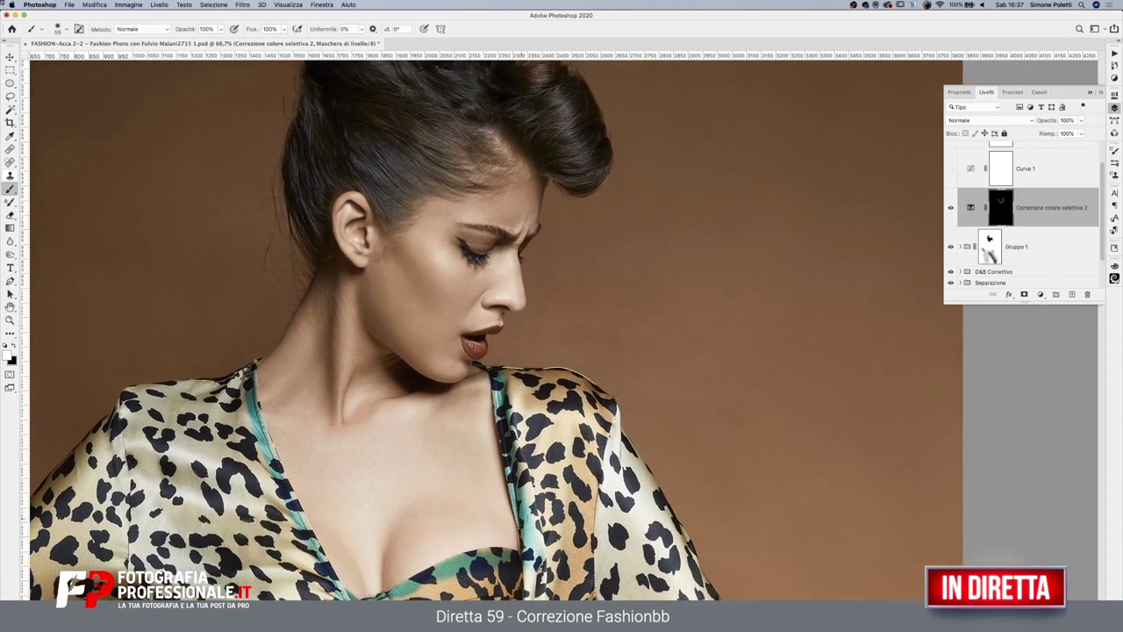
{"action": "mouse_move", "coordinate": [507, 366]}
{"action": "left_mouse_down"}
{"action": "mouse_move", "coordinate": [574, 379]}
{"action": "mouse_move", "coordinate": [609, 404]}
{"action": "left_mouse_up"}
{"action": "key", "text": "x"}
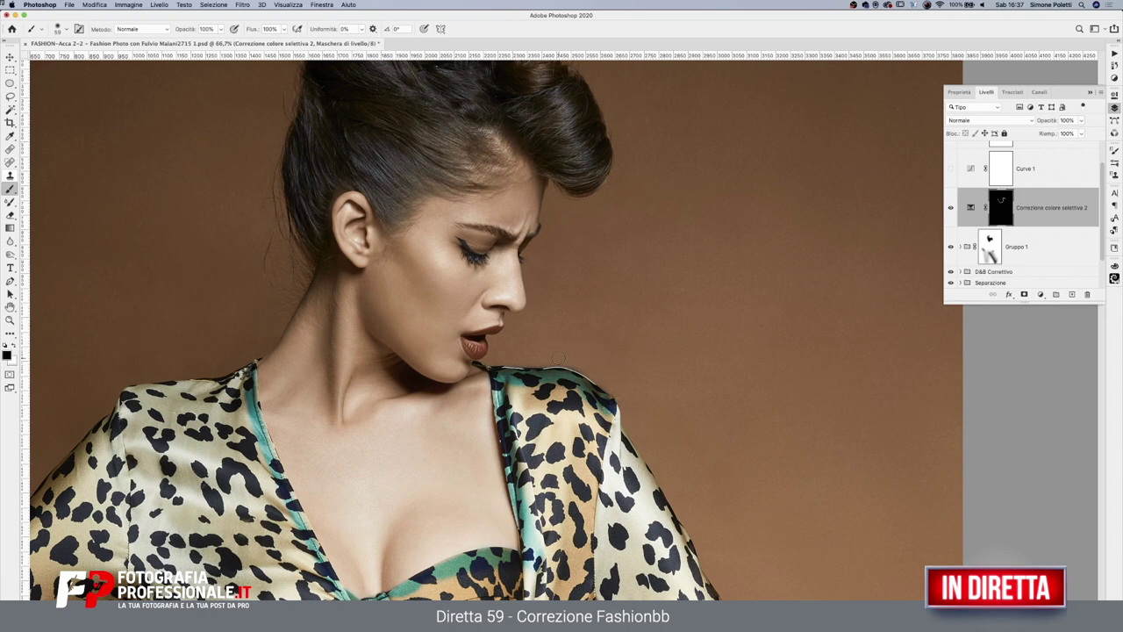
{"action": "key", "text": "x"}
{"action": "mouse_move", "coordinate": [609, 406]}
{"action": "left_mouse_down"}
{"action": "mouse_move", "coordinate": [636, 457]}
{"action": "mouse_move", "coordinate": [386, 244]}
{"action": "mouse_move", "coordinate": [388, 273]}
{"action": "mouse_move", "coordinate": [555, 584]}
{"action": "mouse_move", "coordinate": [487, 448]}
{"action": "mouse_move", "coordinate": [481, 459]}
{"action": "left_mouse_up"}
{"action": "key", "text": "x"}
{"action": "key", "text": "x"}
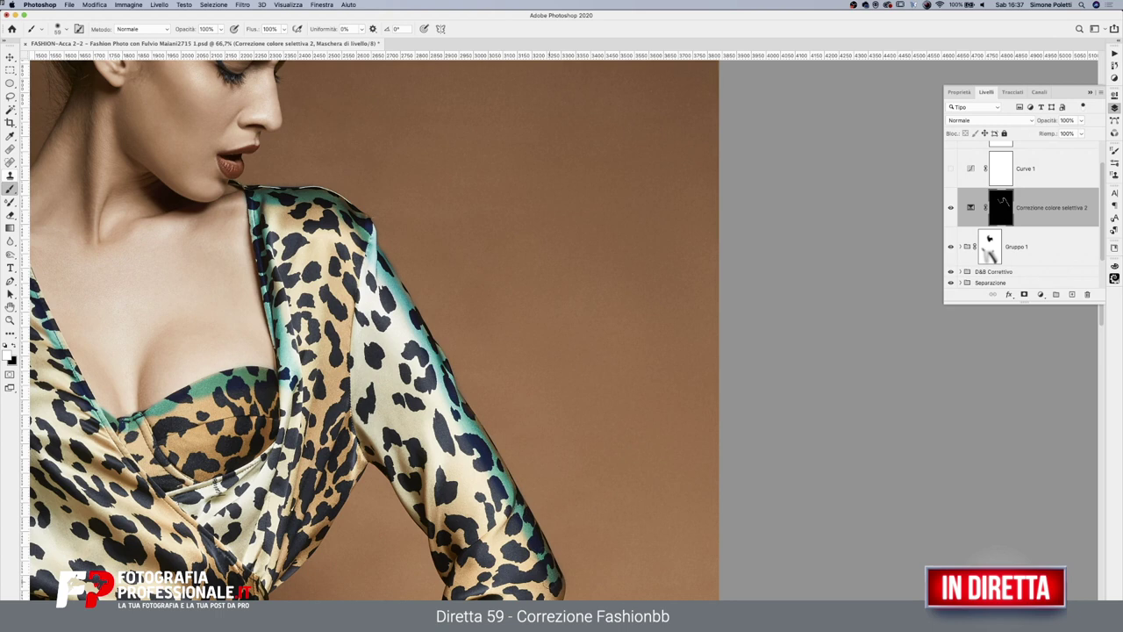
Paint white on the selective colour mask along the forearm's outer edge and the leotard's bottom edge
{"action": "scroll", "coordinate": [770, 396], "scroll_direction": "down", "scroll_amount": 10}
{"action": "scroll", "coordinate": [771, 397], "scroll_direction": "left", "scroll_amount": 15}
{"action": "mouse_move", "coordinate": [771, 396]}
{"action": "left_mouse_down"}
{"action": "mouse_move", "coordinate": [719, 492]}
{"action": "mouse_move", "coordinate": [610, 596]}
{"action": "mouse_move", "coordinate": [571, 558]}
{"action": "mouse_move", "coordinate": [518, 554]}
{"action": "mouse_move", "coordinate": [486, 534]}
{"action": "mouse_move", "coordinate": [477, 597]}
{"action": "left_mouse_up"}
{"action": "scroll", "coordinate": [658, 508], "scroll_direction": "right", "scroll_amount": 1}
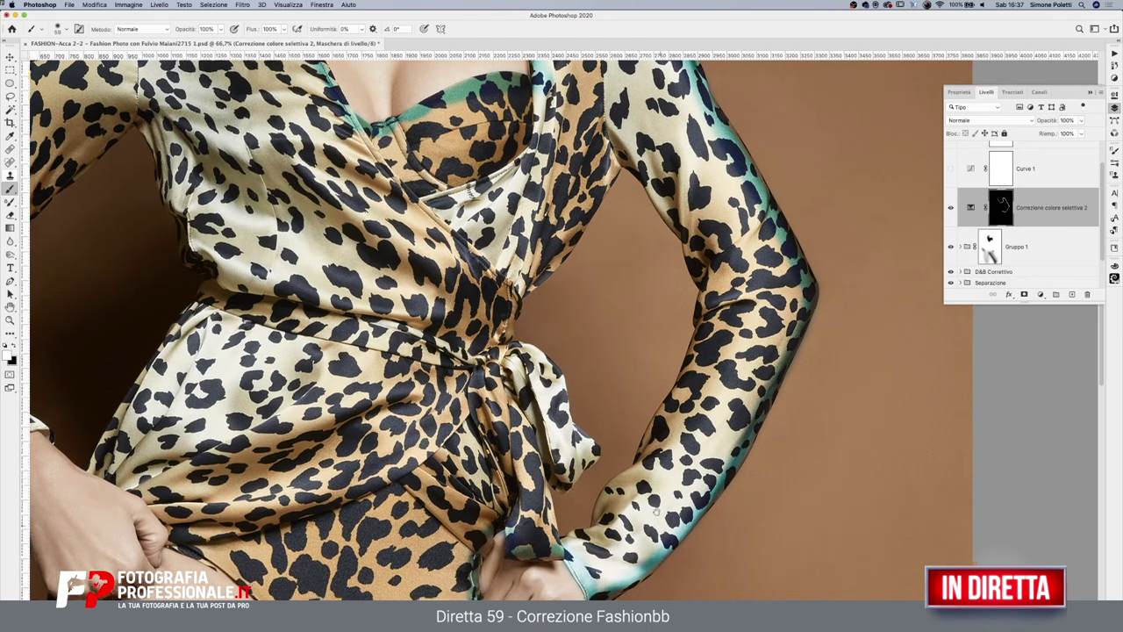
{"action": "scroll", "coordinate": [656, 510], "scroll_direction": "down", "scroll_amount": 5}
{"action": "scroll", "coordinate": [655, 510], "scroll_direction": "left", "scroll_amount": 3}
{"action": "mouse_move", "coordinate": [656, 347]}
{"action": "left_mouse_down"}
{"action": "mouse_move", "coordinate": [536, 396]}
{"action": "mouse_move", "coordinate": [502, 430]}
{"action": "mouse_move", "coordinate": [430, 325]}
{"action": "mouse_move", "coordinate": [364, 287]}
{"action": "mouse_move", "coordinate": [344, 250]}
{"action": "mouse_move", "coordinate": [289, 219]}
{"action": "mouse_move", "coordinate": [310, 163]}
{"action": "left_mouse_up"}
Extend the teal tint up the dress's edge and along the upper sleeve's inner edge
{"action": "scroll", "coordinate": [314, 379], "scroll_direction": "up", "scroll_amount": 5}
{"action": "scroll", "coordinate": [313, 379], "scroll_direction": "left", "scroll_amount": 3}
{"action": "mouse_move", "coordinate": [443, 526]}
{"action": "left_mouse_down"}
{"action": "mouse_move", "coordinate": [544, 343]}
{"action": "mouse_move", "coordinate": [496, 274]}
{"action": "mouse_move", "coordinate": [478, 204]}
{"action": "mouse_move", "coordinate": [428, 217]}
{"action": "left_mouse_up"}
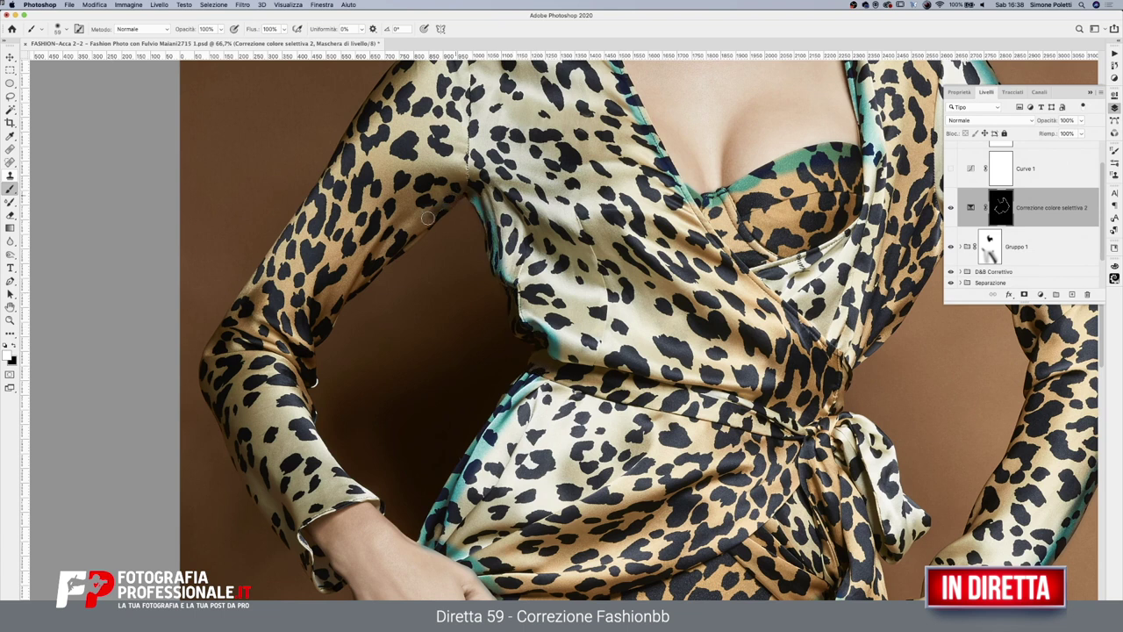
{"action": "mouse_move", "coordinate": [333, 310]}
{"action": "left_mouse_down"}
{"action": "mouse_move", "coordinate": [429, 208]}
{"action": "mouse_move", "coordinate": [455, 159]}
{"action": "left_mouse_up"}
{"action": "left_click_drag", "start_coordinate": [421, 237], "coordinate": [351, 296]}
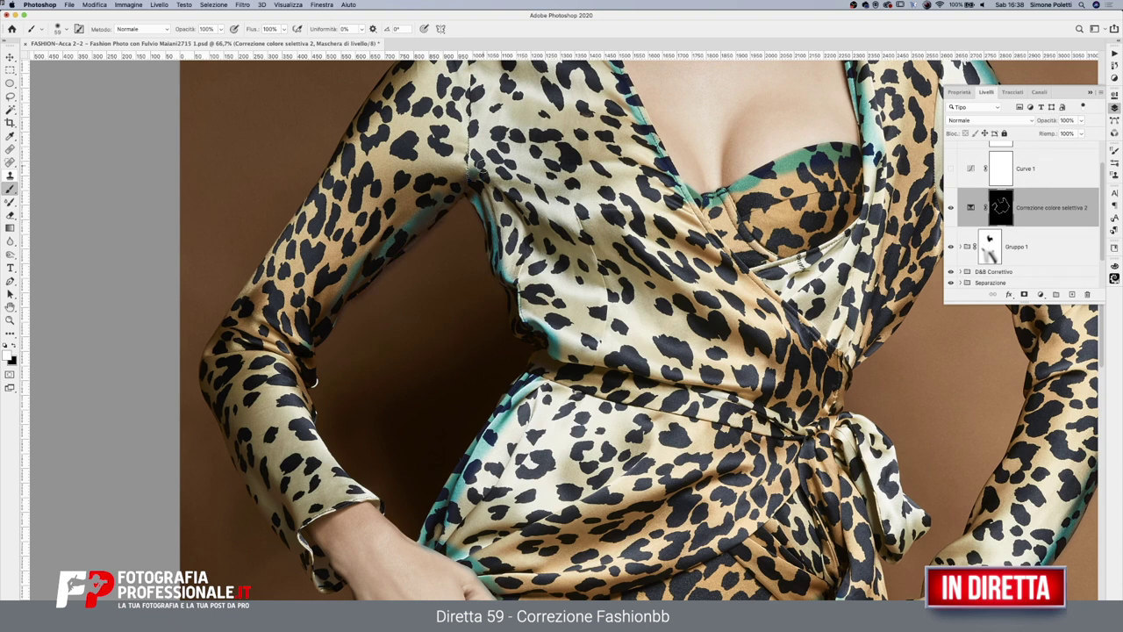
{"action": "mouse_move", "coordinate": [311, 383]}
{"action": "left_mouse_down"}
{"action": "mouse_move", "coordinate": [304, 410]}
{"action": "mouse_move", "coordinate": [329, 474]}
{"action": "mouse_move", "coordinate": [370, 496]}
{"action": "mouse_move", "coordinate": [336, 500]}
{"action": "mouse_move", "coordinate": [302, 525]}
{"action": "left_mouse_up"}
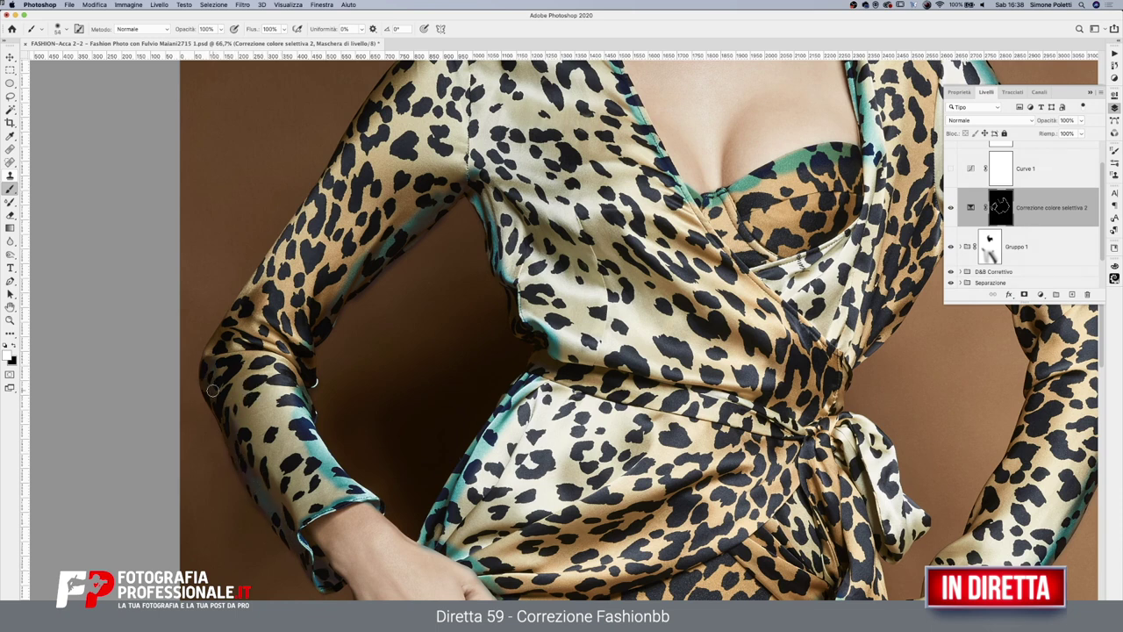
Reveal the teal tint along the sleeve's upper edge
{"action": "scroll", "coordinate": [212, 389], "scroll_direction": "left", "scroll_amount": 10}
{"action": "scroll", "coordinate": [737, 325], "scroll_direction": "left", "scroll_amount": 3}
{"action": "mouse_move", "coordinate": [739, 325]}
{"action": "left_mouse_down"}
{"action": "mouse_move", "coordinate": [838, 171]}
{"action": "mouse_move", "coordinate": [810, 209]}
{"action": "left_mouse_up"}
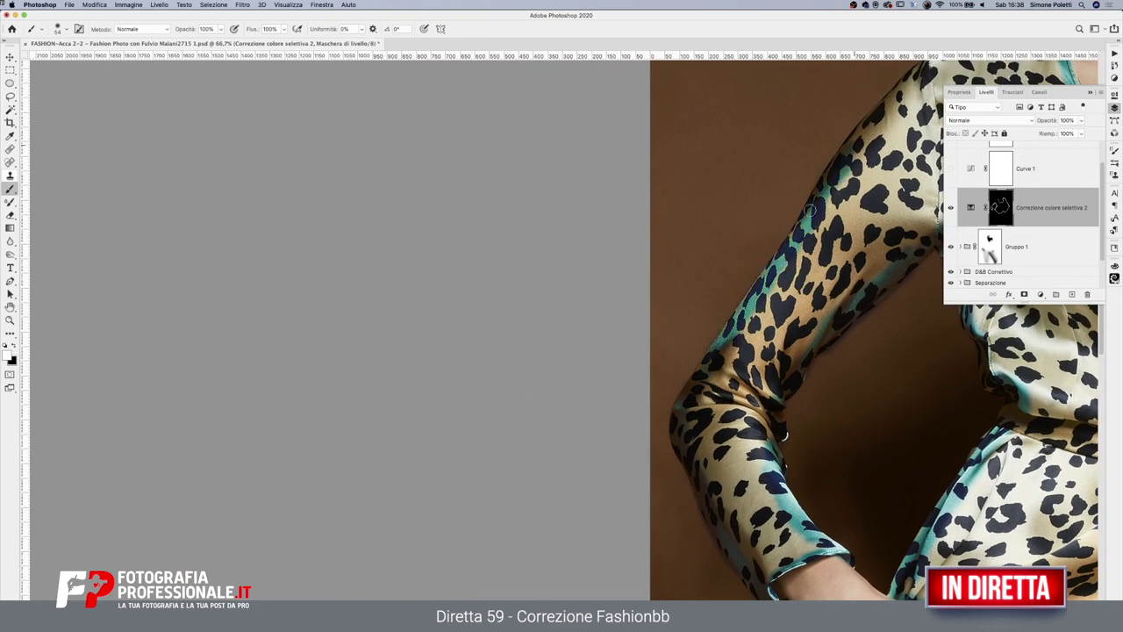
{"action": "scroll", "coordinate": [829, 279], "scroll_direction": "up", "scroll_amount": 5}
{"action": "scroll", "coordinate": [828, 279], "scroll_direction": "right", "scroll_amount": 7}
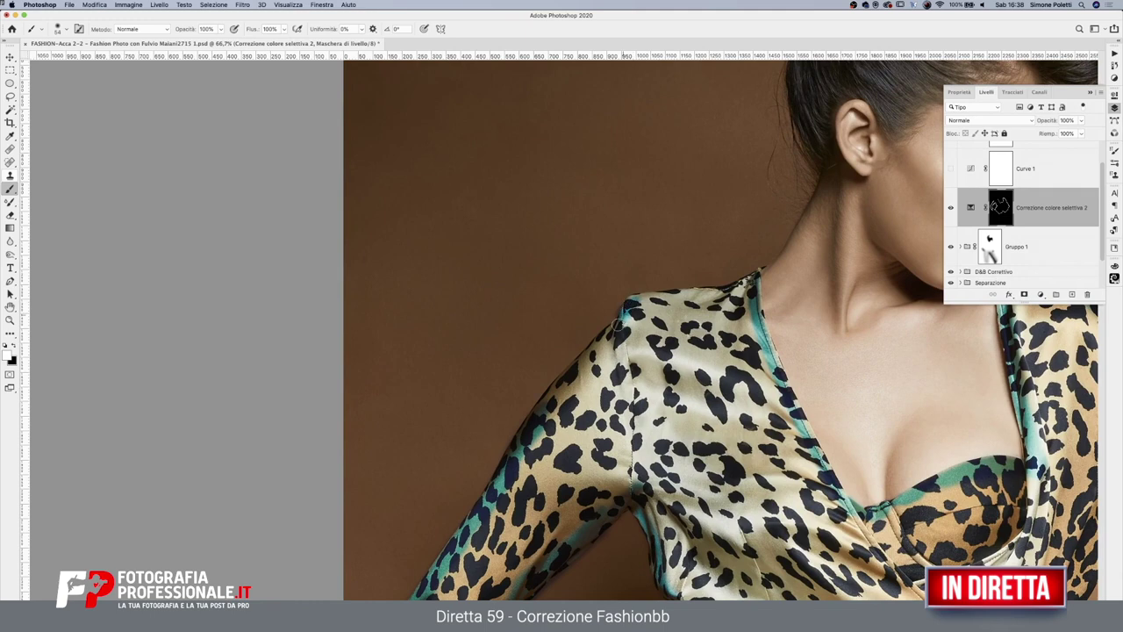
Reveal teal along the top of the shoulder and the swimsuit's lower edge
{"action": "left_click_drag", "start_coordinate": [628, 307], "coordinate": [756, 276]}
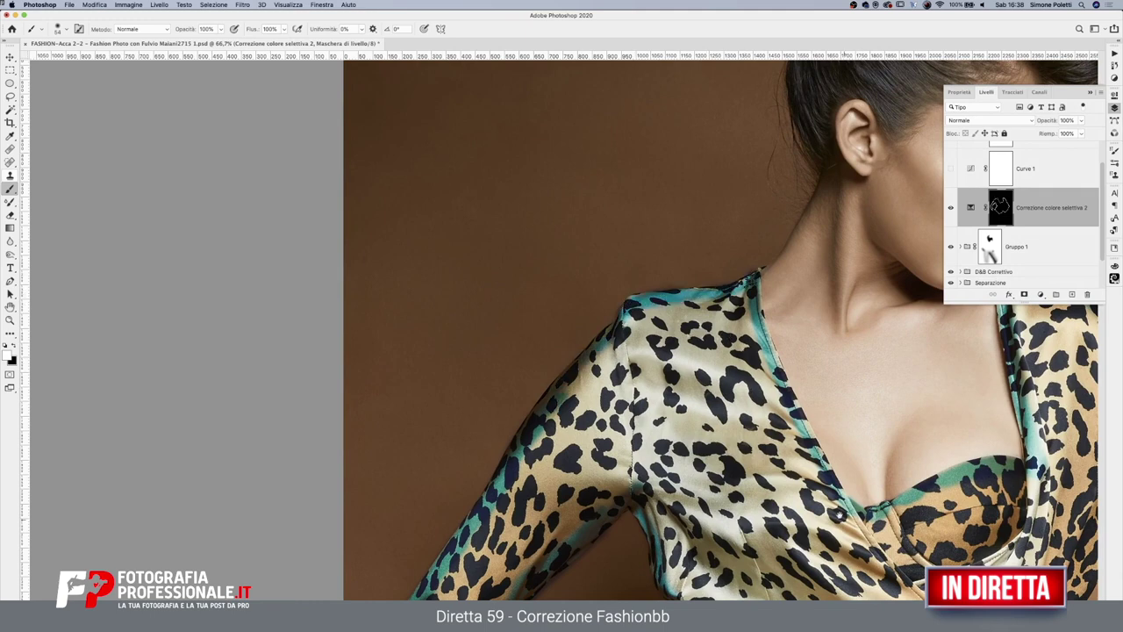
{"action": "scroll", "coordinate": [840, 516], "scroll_direction": "down", "scroll_amount": 10}
{"action": "scroll", "coordinate": [702, 421], "scroll_direction": "right", "scroll_amount": 6}
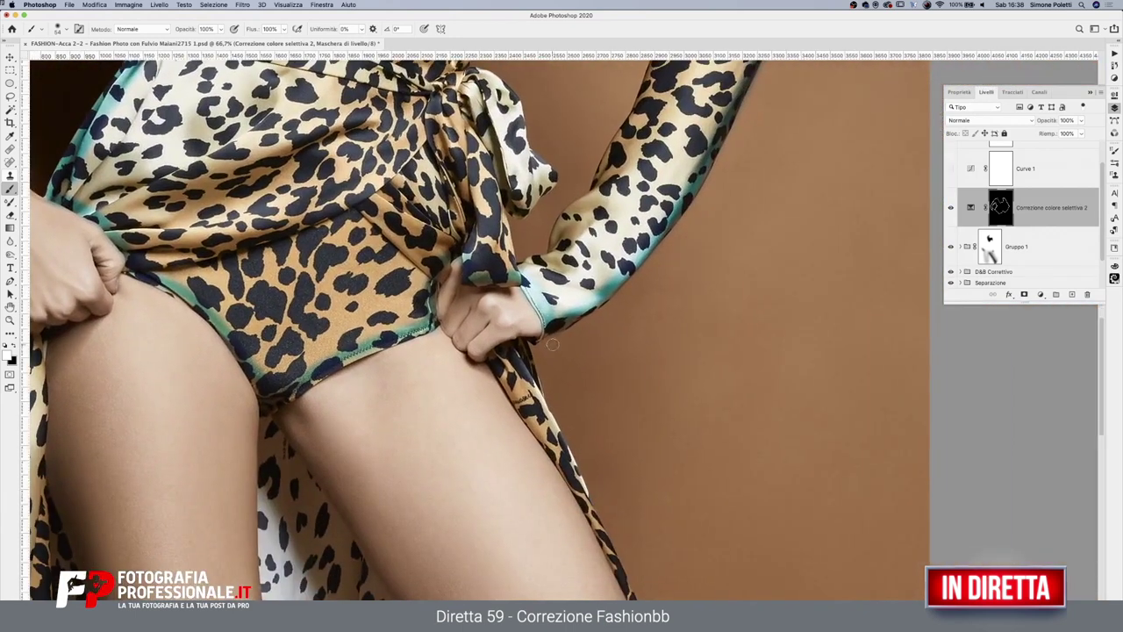
{"action": "mouse_move", "coordinate": [286, 399]}
{"action": "left_mouse_down"}
{"action": "mouse_move", "coordinate": [355, 360]}
{"action": "mouse_move", "coordinate": [339, 364]}
{"action": "left_mouse_up"}
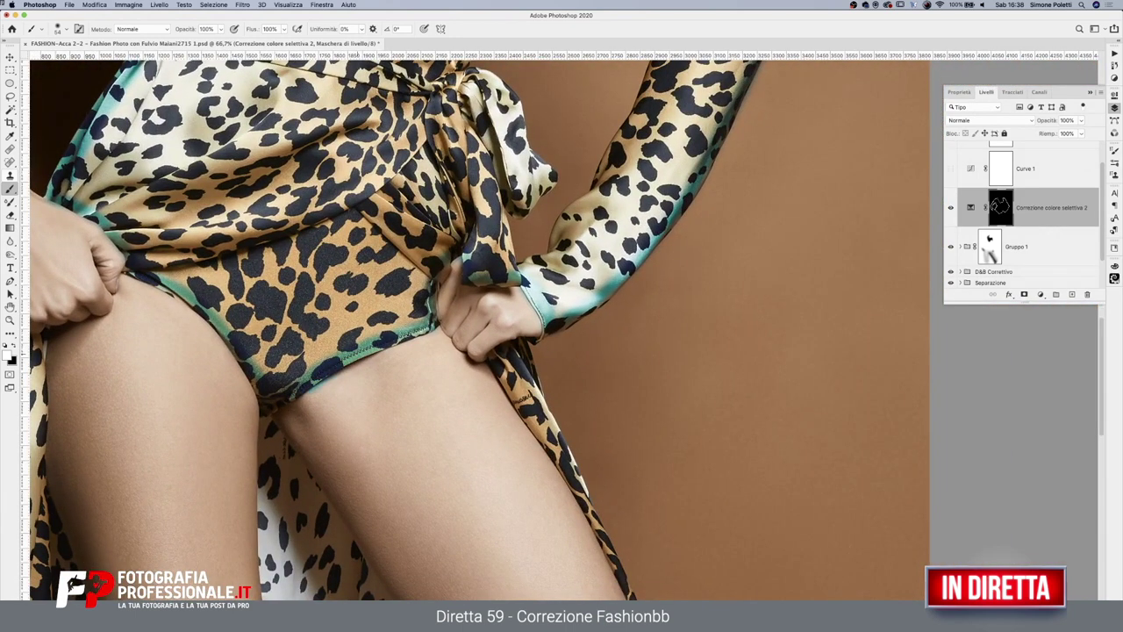
{"action": "key", "text": "x"}
{"action": "scroll", "coordinate": [579, 472], "scroll_direction": "down", "scroll_amount": 3}
{"action": "scroll", "coordinate": [527, 421], "scroll_direction": "right", "scroll_amount": 5}
{"action": "key", "text": "x"}
Tint the hanging fabric strip teal, then mask the tint back off its tip
{"action": "left_click_drag", "start_coordinate": [399, 301], "coordinate": [556, 595]}
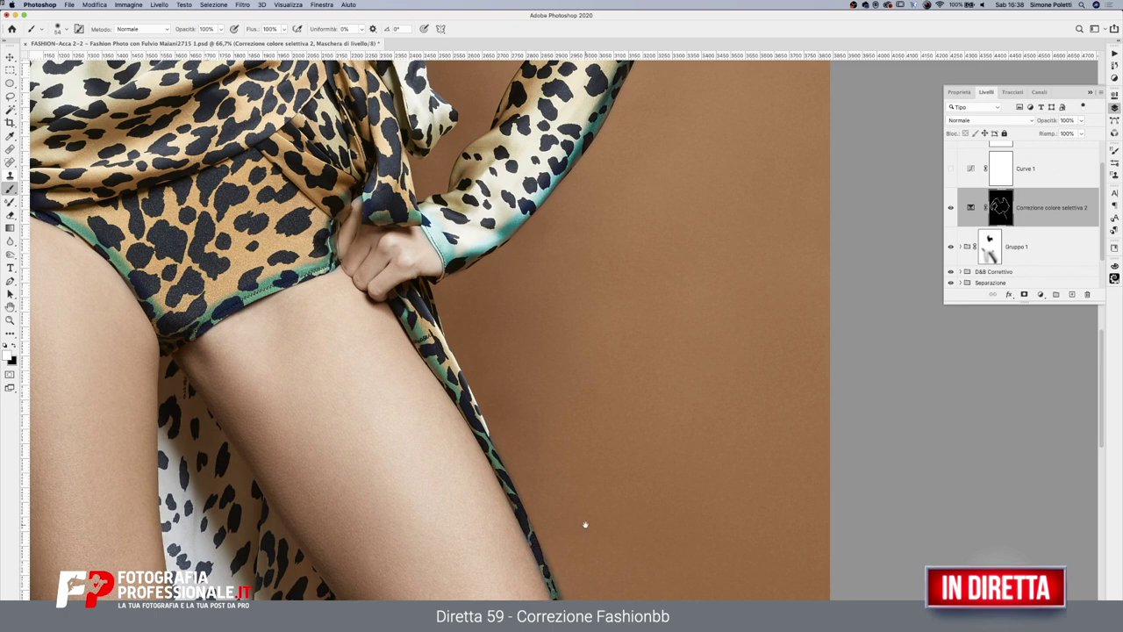
{"action": "left_click_drag", "start_coordinate": [585, 525], "coordinate": [545, 411]}
{"action": "left_click_drag", "start_coordinate": [524, 484], "coordinate": [530, 505]}
{"action": "mouse_move", "coordinate": [386, 164]}
{"action": "left_mouse_down"}
{"action": "mouse_move", "coordinate": [452, 316]}
{"action": "mouse_move", "coordinate": [393, 203]}
{"action": "mouse_move", "coordinate": [360, 176]}
{"action": "mouse_move", "coordinate": [413, 254]}
{"action": "mouse_move", "coordinate": [409, 229]}
{"action": "left_mouse_up"}
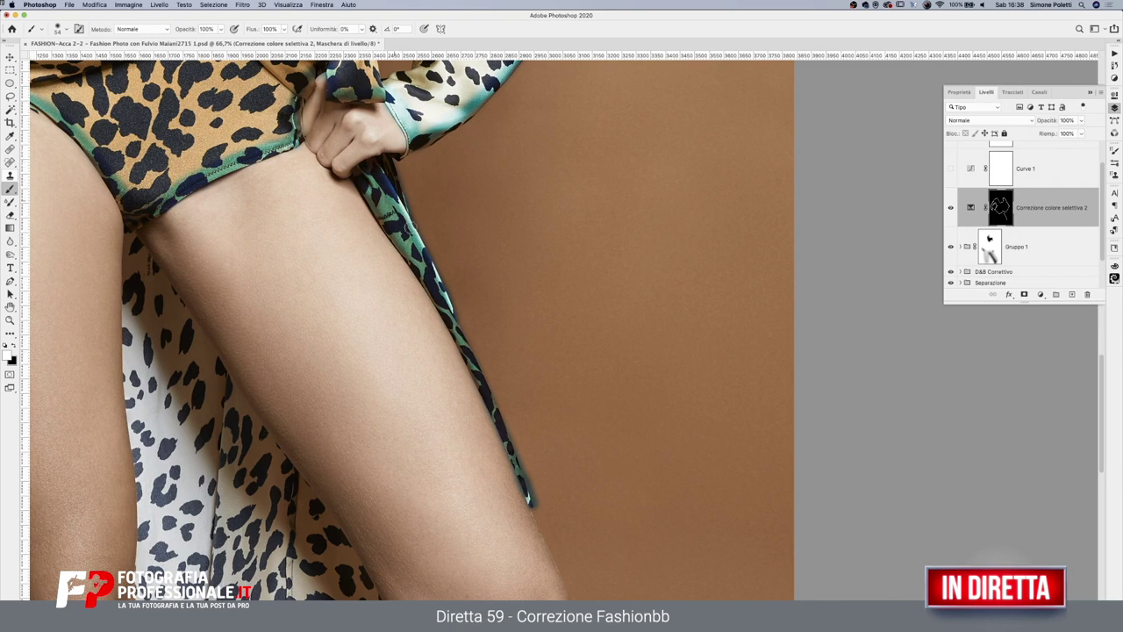
{"action": "key", "text": "x"}
{"action": "left_click_drag", "start_coordinate": [532, 502], "coordinate": [526, 457]}
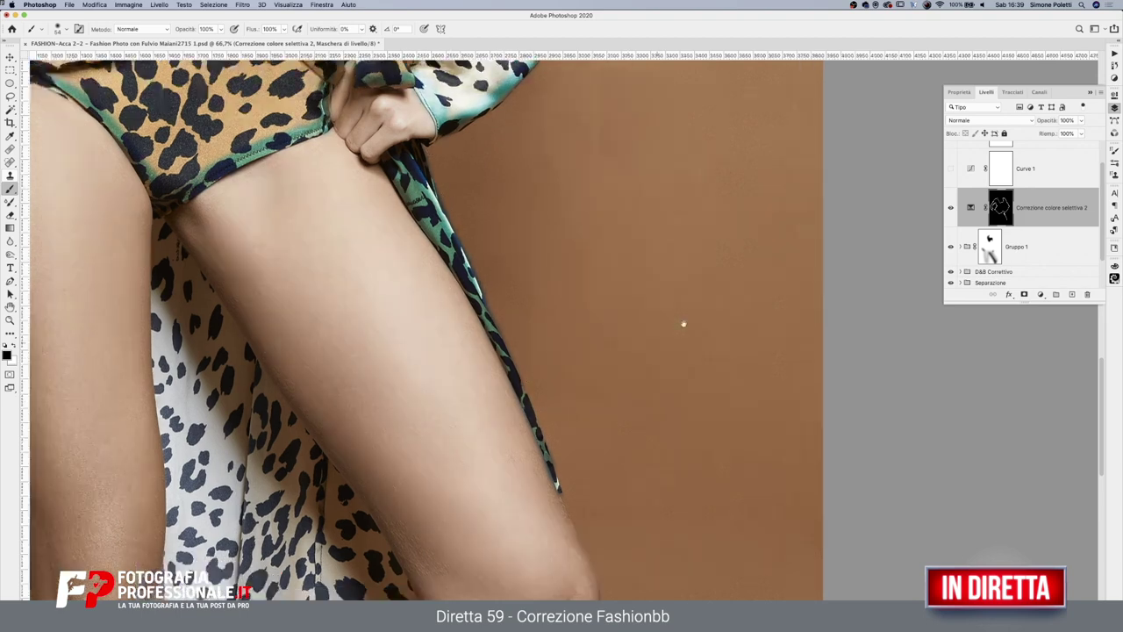
Paint the tint down the fabric edge between the thighs and along the skirt hem
{"action": "left_click_drag", "start_coordinate": [682, 321], "coordinate": [884, 306]}
{"action": "key", "text": "x"}
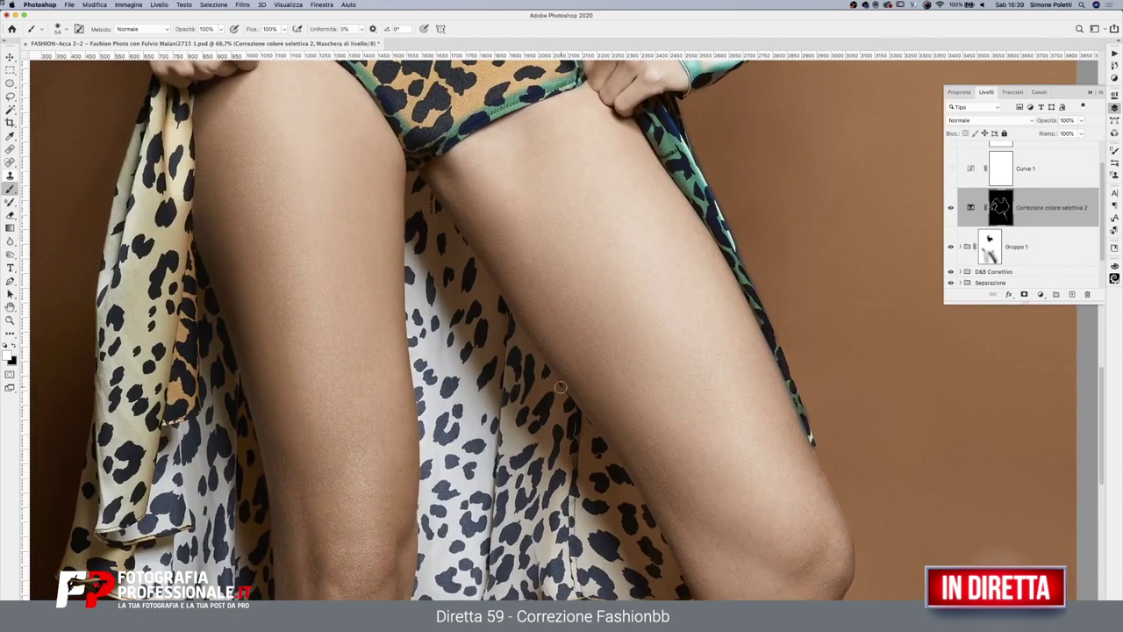
{"action": "left_click_drag", "start_coordinate": [409, 151], "coordinate": [409, 276]}
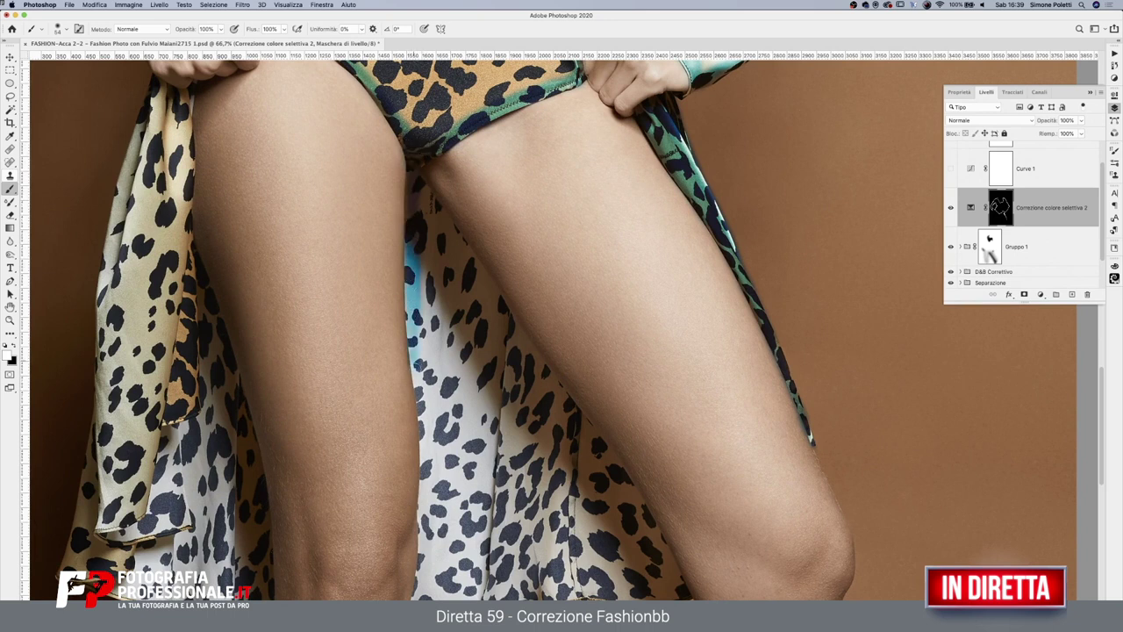
{"action": "left_click_drag", "start_coordinate": [409, 276], "coordinate": [424, 587]}
{"action": "scroll", "coordinate": [465, 553], "scroll_direction": "down", "scroll_amount": 3}
{"action": "scroll", "coordinate": [483, 290], "scroll_direction": "down", "scroll_amount": 5}
{"action": "mouse_move", "coordinate": [485, 283]}
{"action": "left_mouse_down"}
{"action": "mouse_move", "coordinate": [466, 446]}
{"action": "mouse_move", "coordinate": [530, 428]}
{"action": "left_mouse_up"}
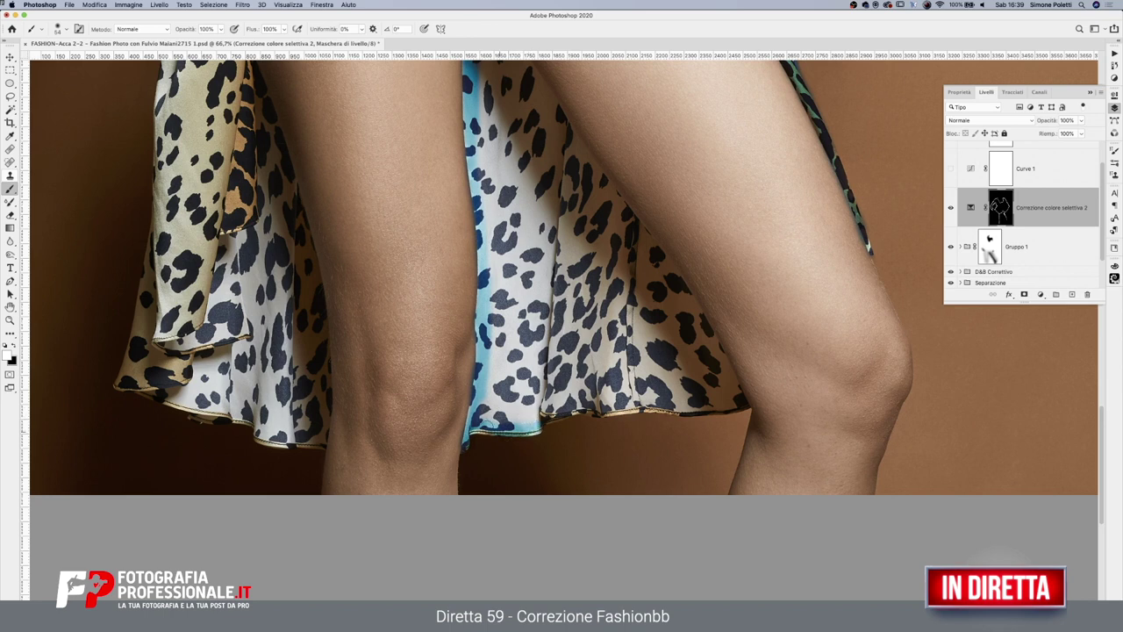
{"action": "mouse_move", "coordinate": [516, 406]}
{"action": "left_mouse_down"}
{"action": "mouse_move", "coordinate": [557, 416]}
{"action": "mouse_move", "coordinate": [741, 404]}
{"action": "mouse_move", "coordinate": [731, 360]}
{"action": "mouse_move", "coordinate": [693, 307]}
{"action": "left_mouse_up"}
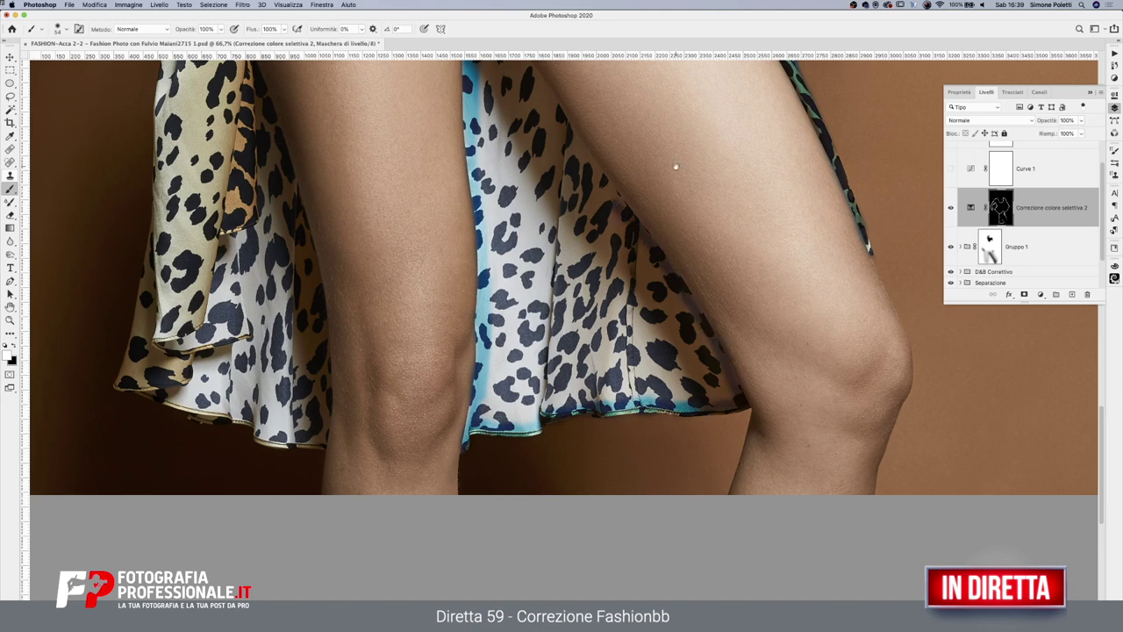
Tint the skirt edge beside the inner thigh and the hem left of the knee
{"action": "left_click_drag", "start_coordinate": [672, 166], "coordinate": [657, 455]}
{"action": "left_click_drag", "start_coordinate": [456, 256], "coordinate": [615, 476]}
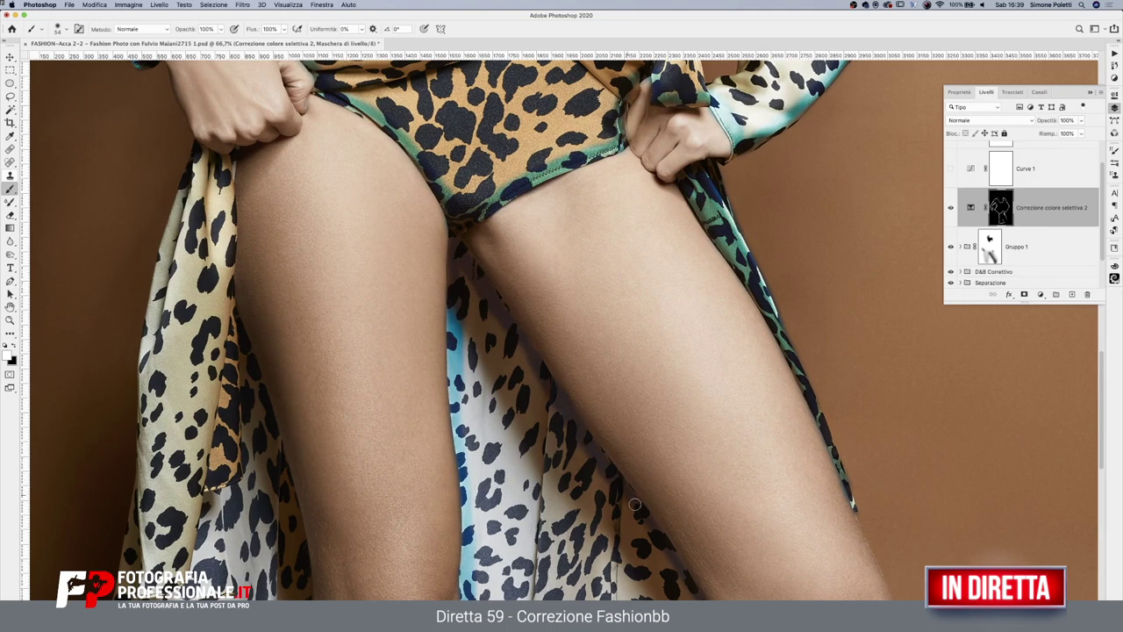
{"action": "left_click_drag", "start_coordinate": [703, 534], "coordinate": [834, 323]}
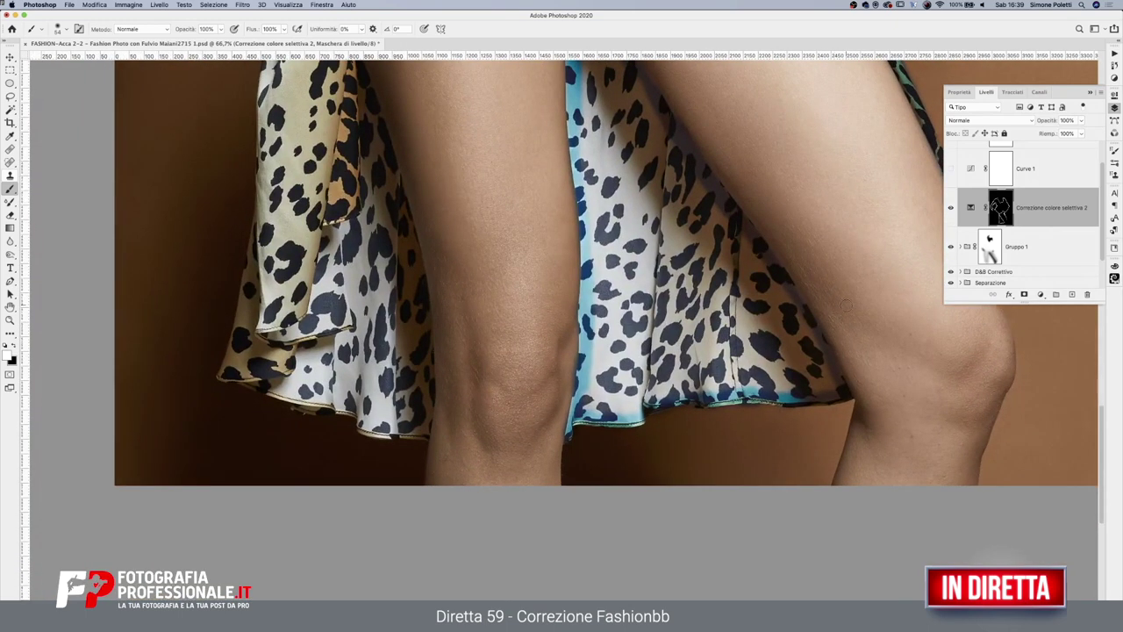
{"action": "scroll", "coordinate": [573, 306], "scroll_direction": "left", "scroll_amount": 5}
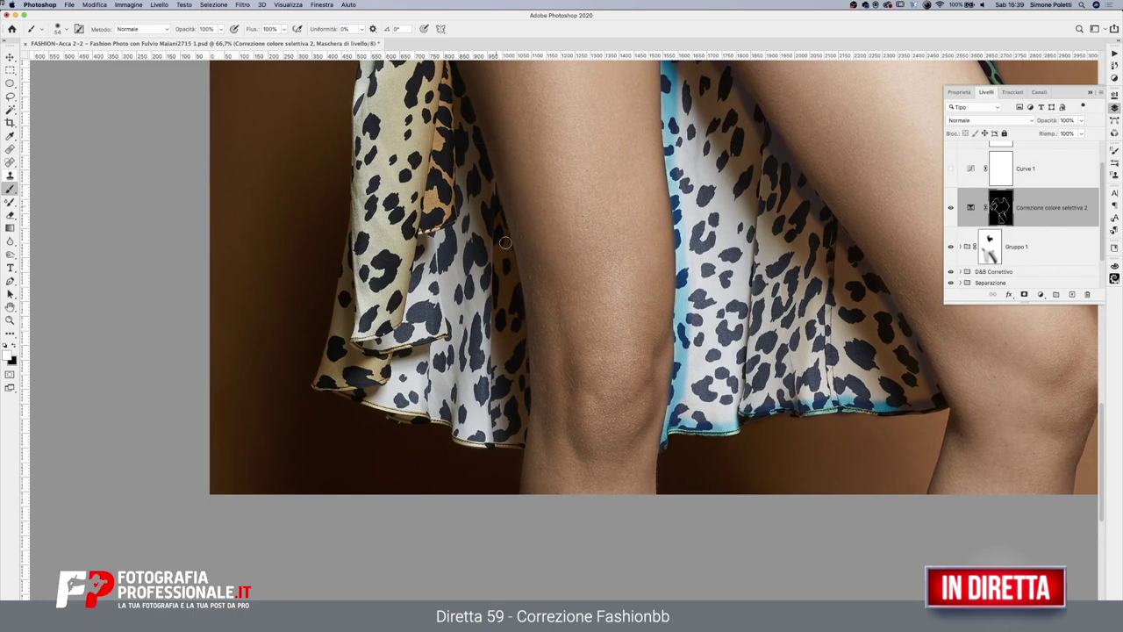
{"action": "mouse_move", "coordinate": [521, 375]}
{"action": "left_mouse_down"}
{"action": "mouse_move", "coordinate": [425, 418]}
{"action": "mouse_move", "coordinate": [317, 382]}
{"action": "left_mouse_up"}
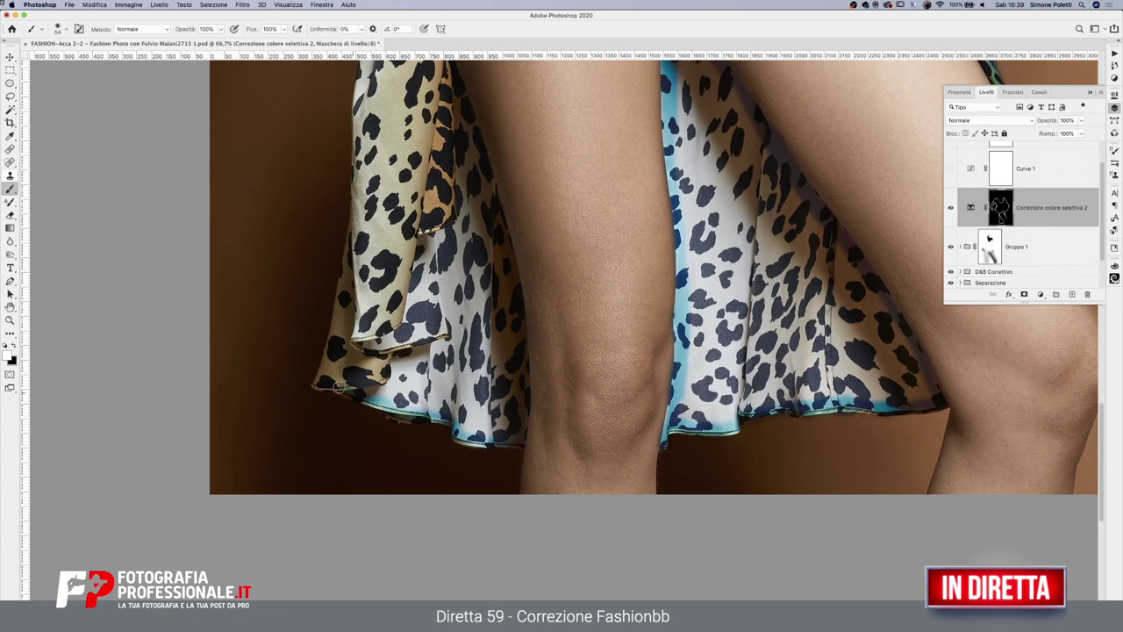
{"action": "scroll", "coordinate": [512, 365], "scroll_direction": "left", "scroll_amount": 5}
{"action": "scroll", "coordinate": [511, 365], "scroll_direction": "up", "scroll_amount": 3}
Paint the cyan tint up the skirt's left edge, erasing a stray part with black
{"action": "left_click_drag", "start_coordinate": [489, 475], "coordinate": [531, 303]}
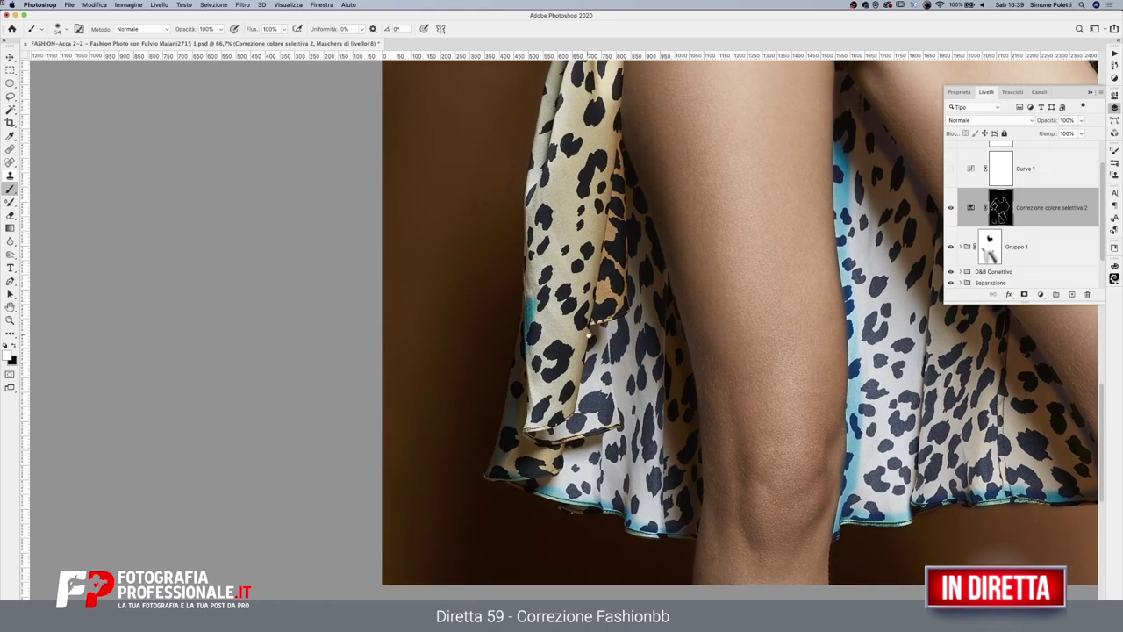
{"action": "scroll", "coordinate": [587, 332], "scroll_direction": "up", "scroll_amount": 10}
{"action": "scroll", "coordinate": [588, 331], "scroll_direction": "right", "scroll_amount": 2}
{"action": "mouse_move", "coordinate": [502, 481]}
{"action": "left_mouse_down"}
{"action": "mouse_move", "coordinate": [497, 359]}
{"action": "mouse_move", "coordinate": [550, 150]}
{"action": "left_mouse_up"}
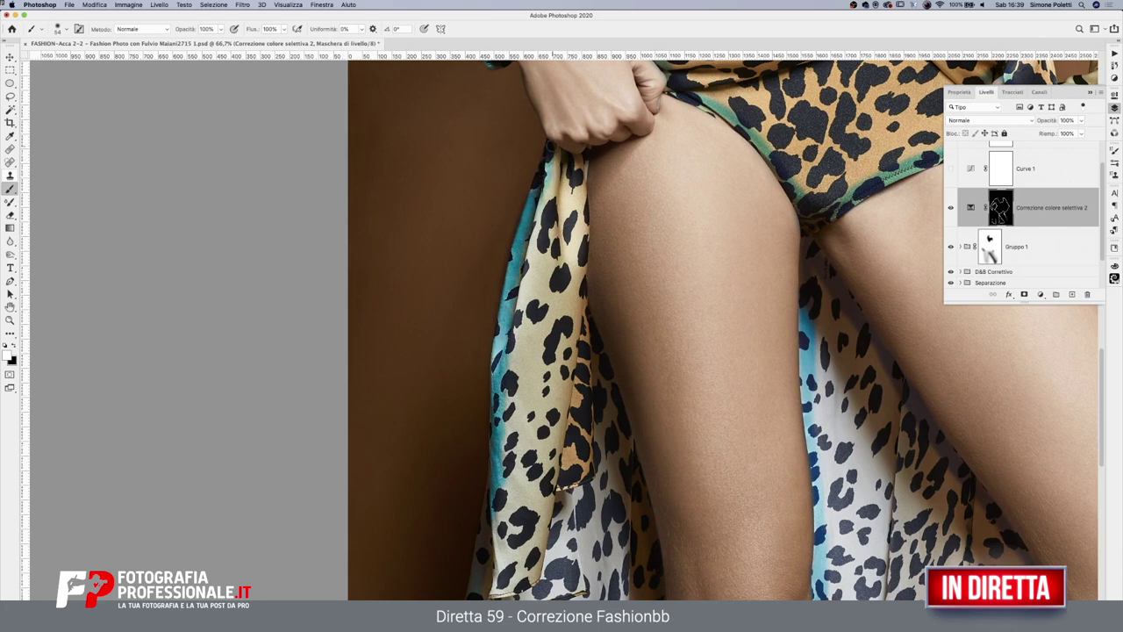
{"action": "left_click_drag", "start_coordinate": [517, 189], "coordinate": [496, 290]}
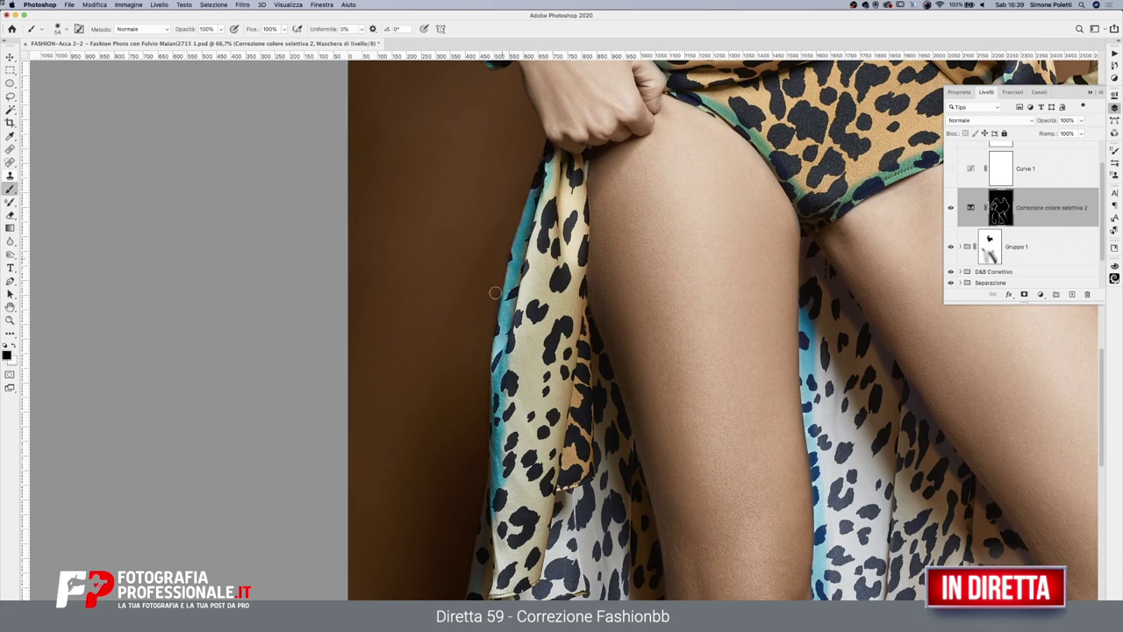
{"action": "key", "text": "x"}
{"action": "left_click_drag", "start_coordinate": [562, 162], "coordinate": [499, 307]}
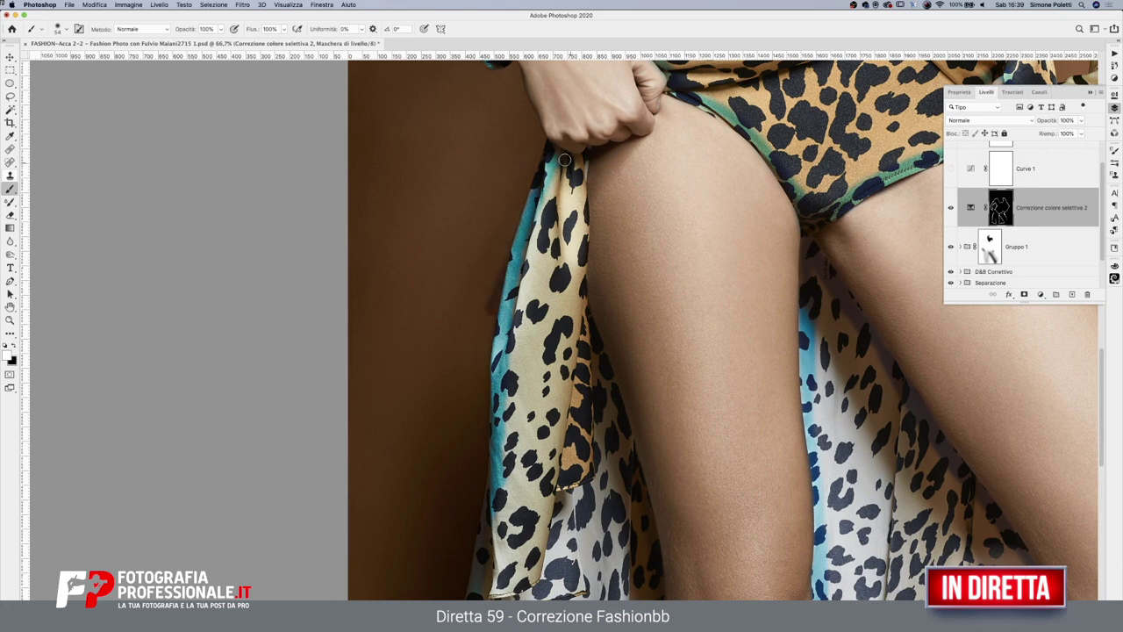
{"action": "key", "text": "x"}
Paint the tint down the skirt's right edge
{"action": "mouse_move", "coordinate": [586, 149]}
{"action": "left_mouse_down"}
{"action": "mouse_move", "coordinate": [583, 343]}
{"action": "mouse_move", "coordinate": [643, 500]}
{"action": "left_mouse_up"}
{"action": "scroll", "coordinate": [659, 595], "scroll_direction": "down", "scroll_amount": 5}
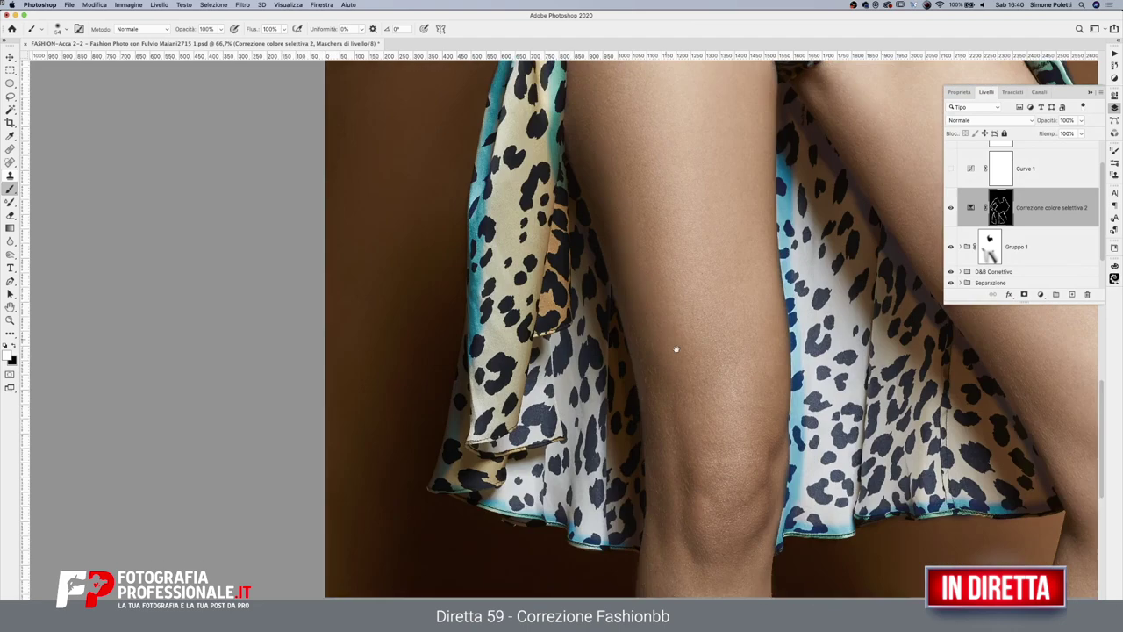
{"action": "scroll", "coordinate": [649, 562], "scroll_direction": "down", "scroll_amount": 1}
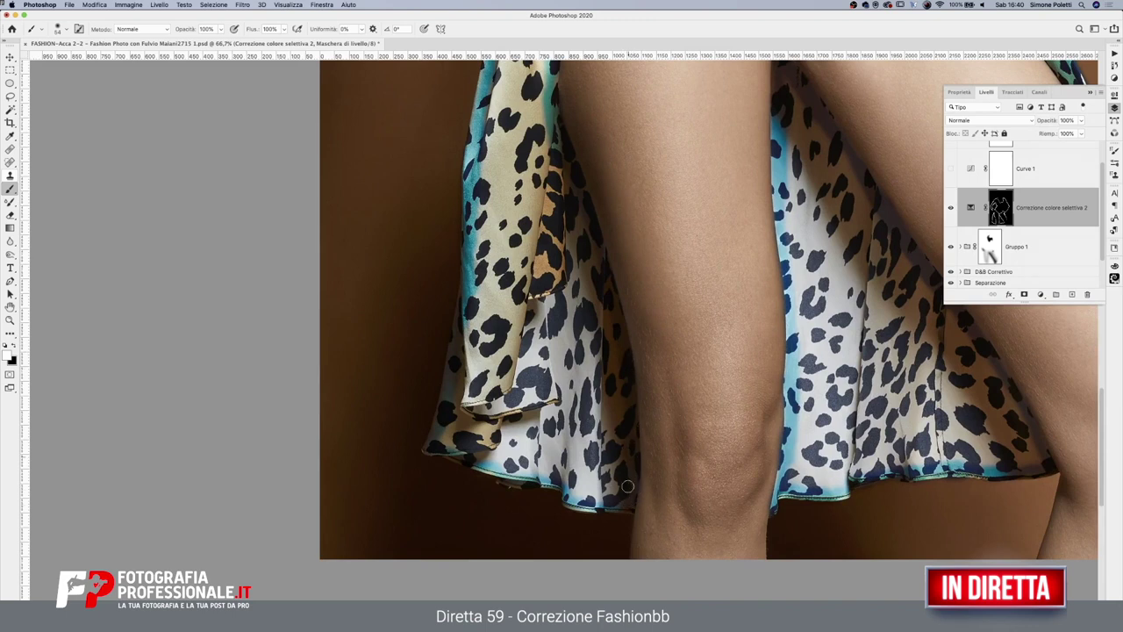
{"action": "scroll", "coordinate": [561, 307], "scroll_direction": "right", "scroll_amount": 5}
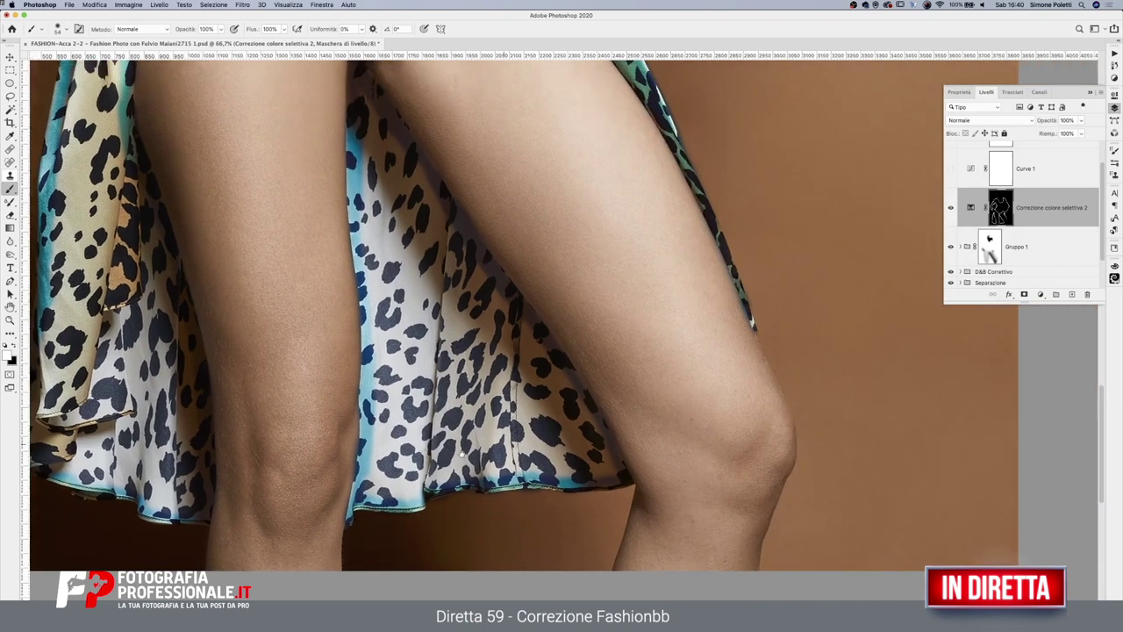
{"action": "scroll", "coordinate": [561, 307], "scroll_direction": "up", "scroll_amount": 2}
Display the Correzione colore selettiva 2 mask alone and paint a white stroke closing the arm outline
{"action": "left_click", "coordinate": [11, 320]}
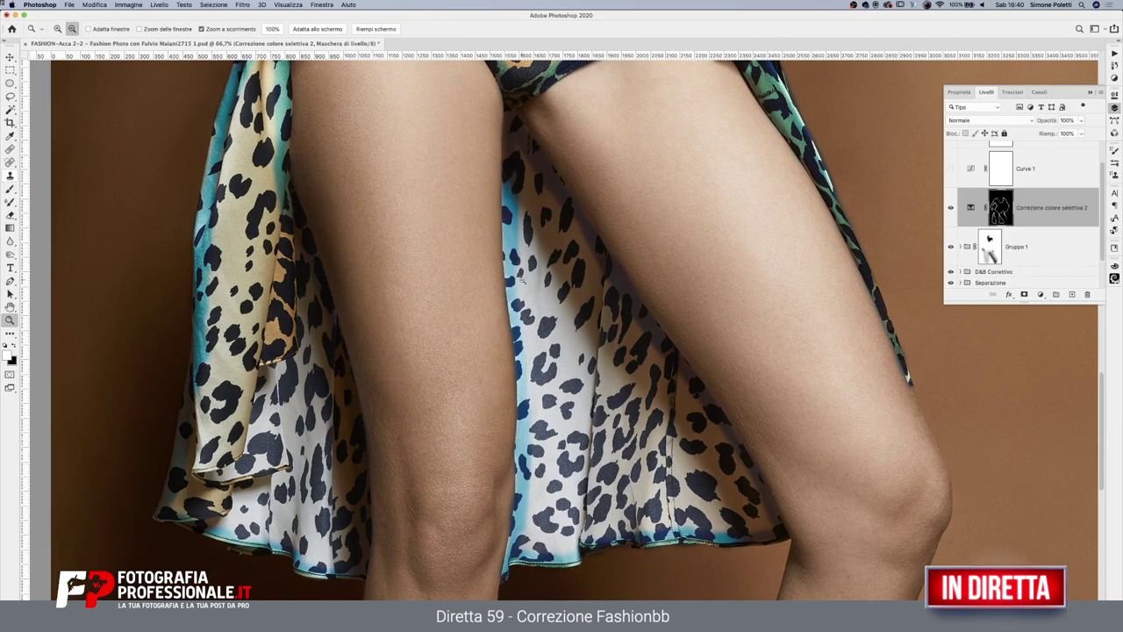
{"action": "left_click", "coordinate": [617, 278], "text": "alt"}
{"action": "scroll", "coordinate": [617, 278], "scroll_direction": "up", "scroll_amount": 3}
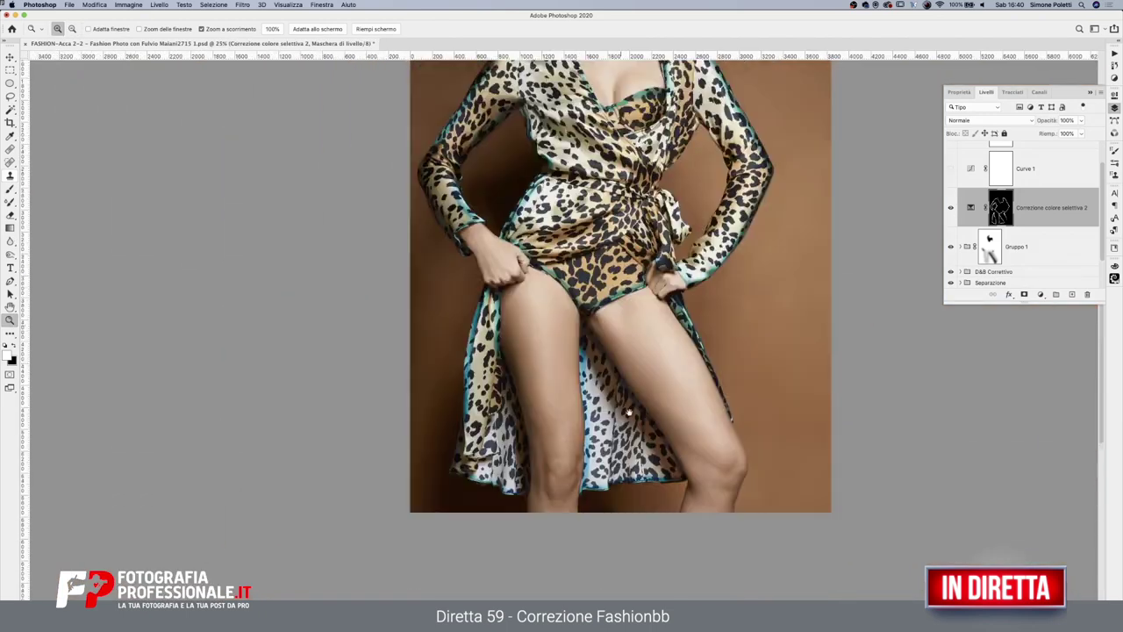
{"action": "scroll", "coordinate": [815, 372], "scroll_direction": "up", "scroll_amount": 3}
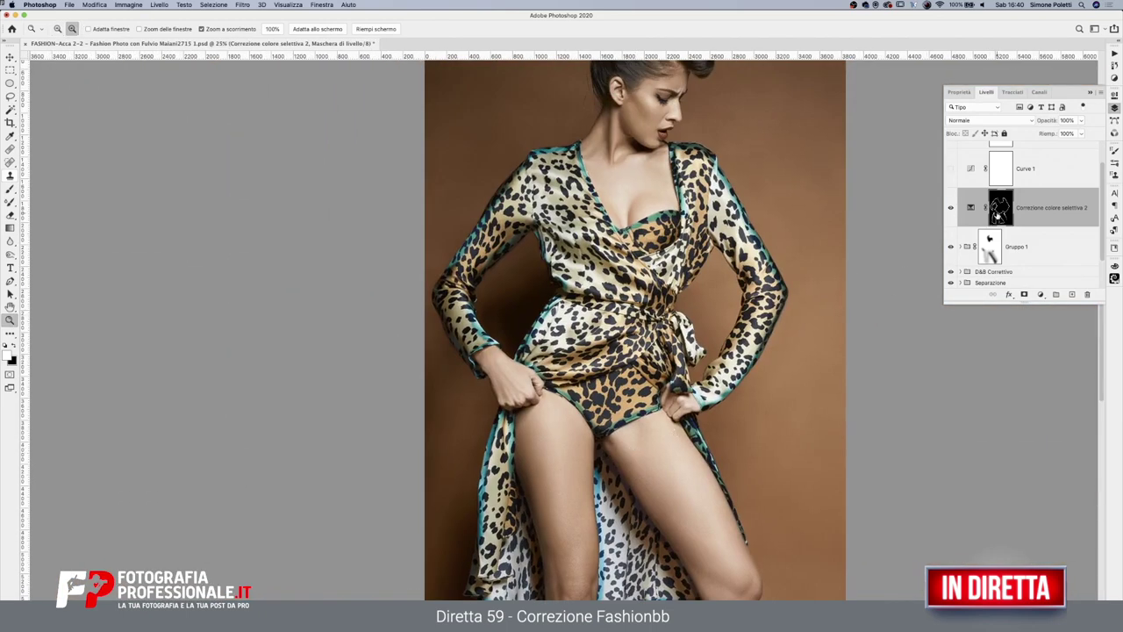
{"action": "left_click", "coordinate": [999, 219], "text": "alt"}
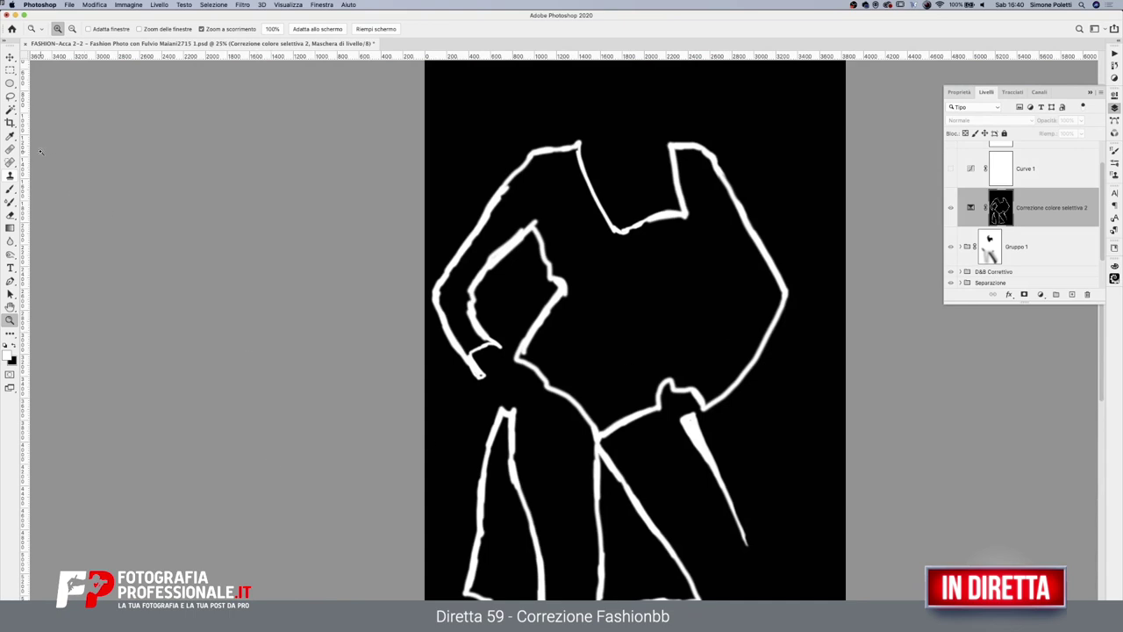
{"action": "left_click", "coordinate": [493, 354]}
{"action": "key", "text": "b"}
{"action": "left_click_drag", "start_coordinate": [440, 407], "coordinate": [437, 310]}
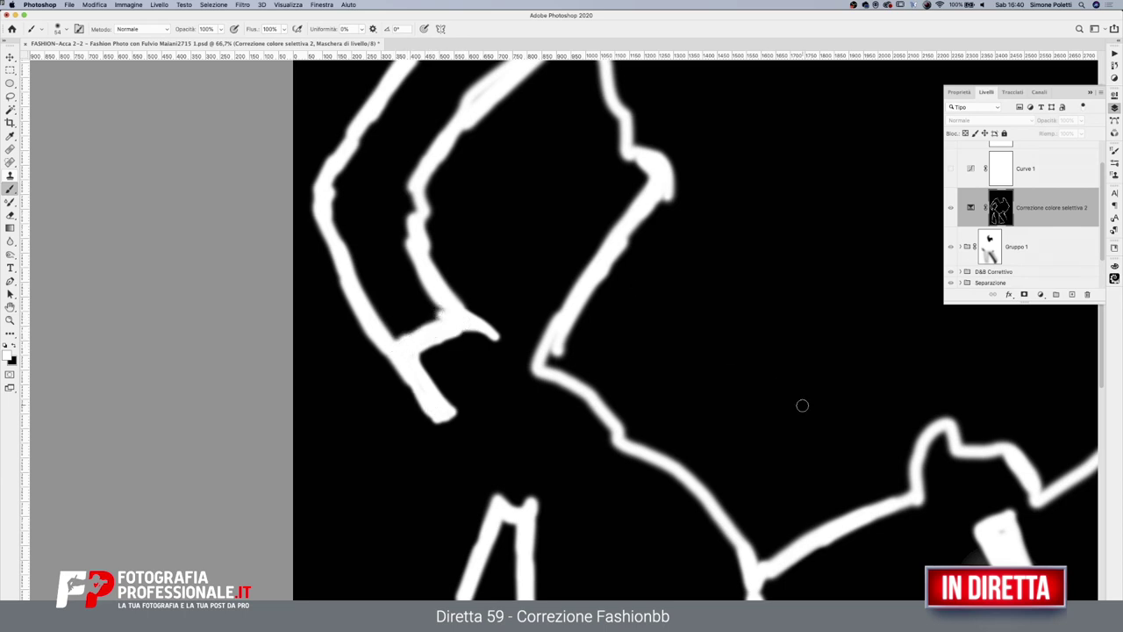
Zoom out to the whole mask and Magic Wand-select the area inside the torso outline
{"action": "key", "text": "z"}
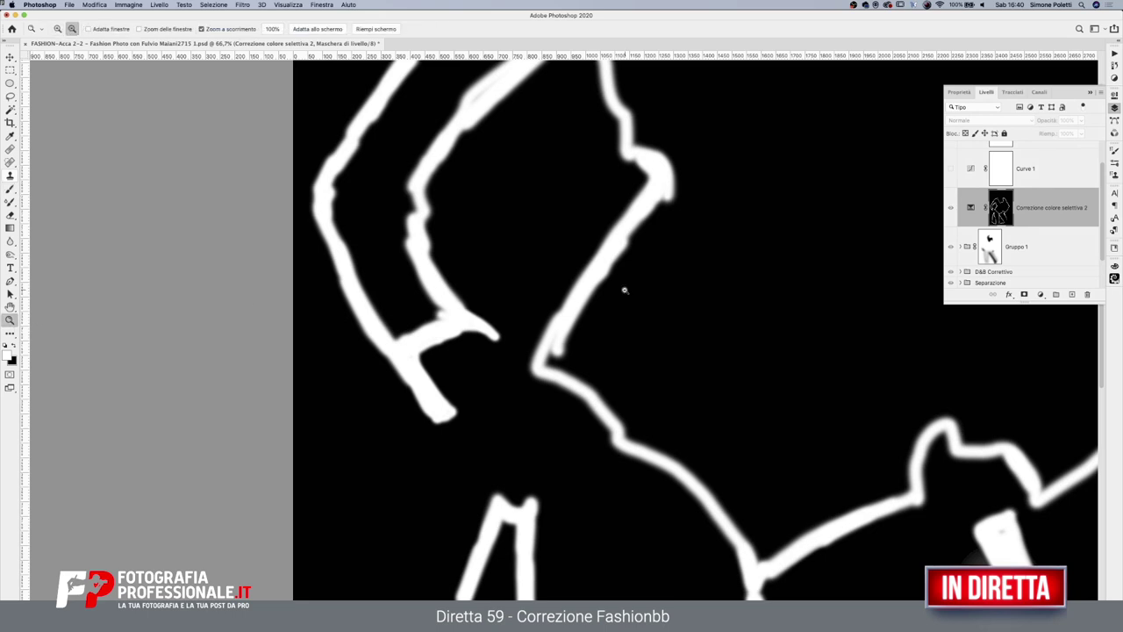
{"action": "left_click", "coordinate": [632, 287], "text": "alt"}
{"action": "left_click", "coordinate": [676, 281], "text": "alt"}
{"action": "left_click", "coordinate": [713, 277], "text": "alt"}
{"action": "left_click_drag", "start_coordinate": [716, 275], "coordinate": [598, 274]}
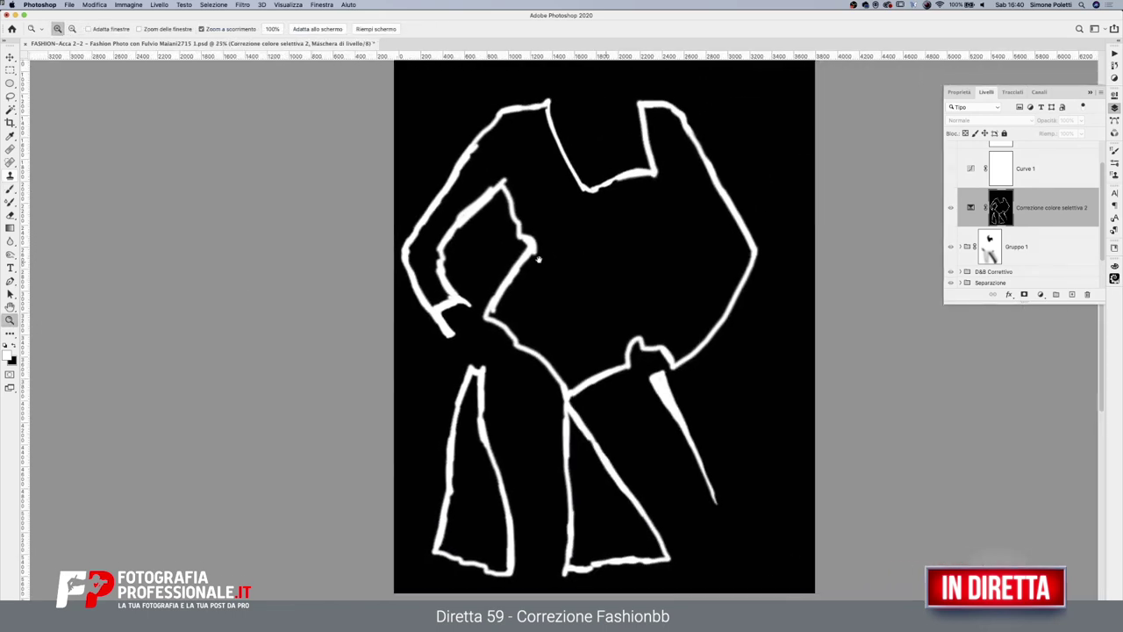
{"action": "left_click", "coordinate": [10, 110]}
{"action": "left_click", "coordinate": [521, 153]}
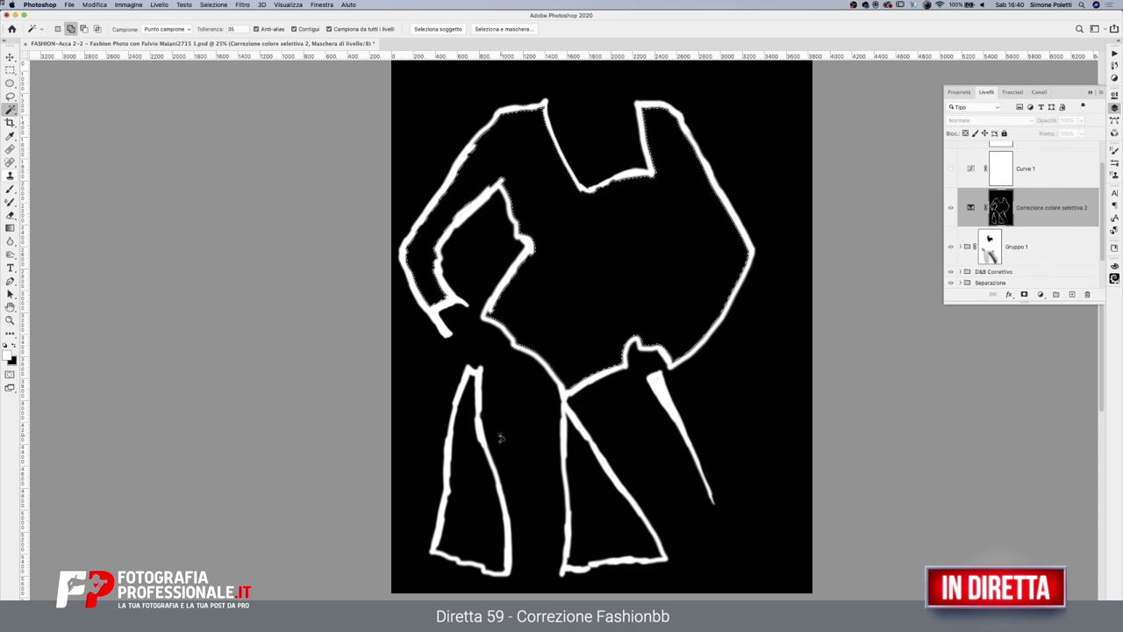
Add both skirt shapes to the selection and expand it by 15 then 10 pixels
{"action": "left_click", "coordinate": [473, 454], "text": "shift"}
{"action": "left_click", "coordinate": [594, 478], "text": "shift"}
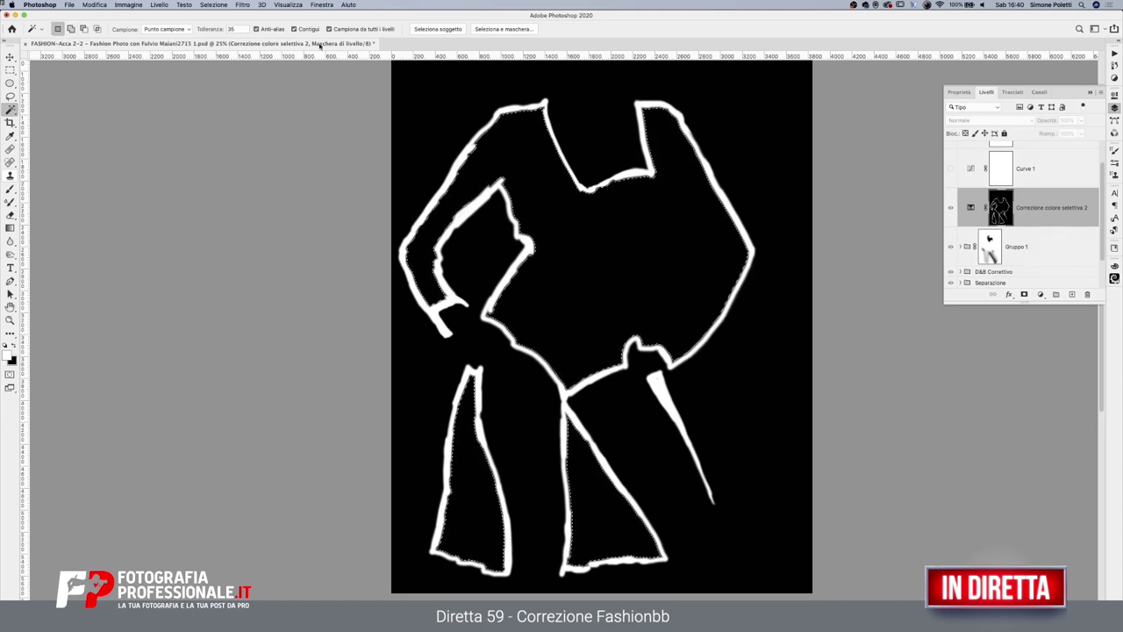
{"action": "left_click", "coordinate": [202, 4]}
{"action": "mouse_move", "coordinate": [263, 131]}
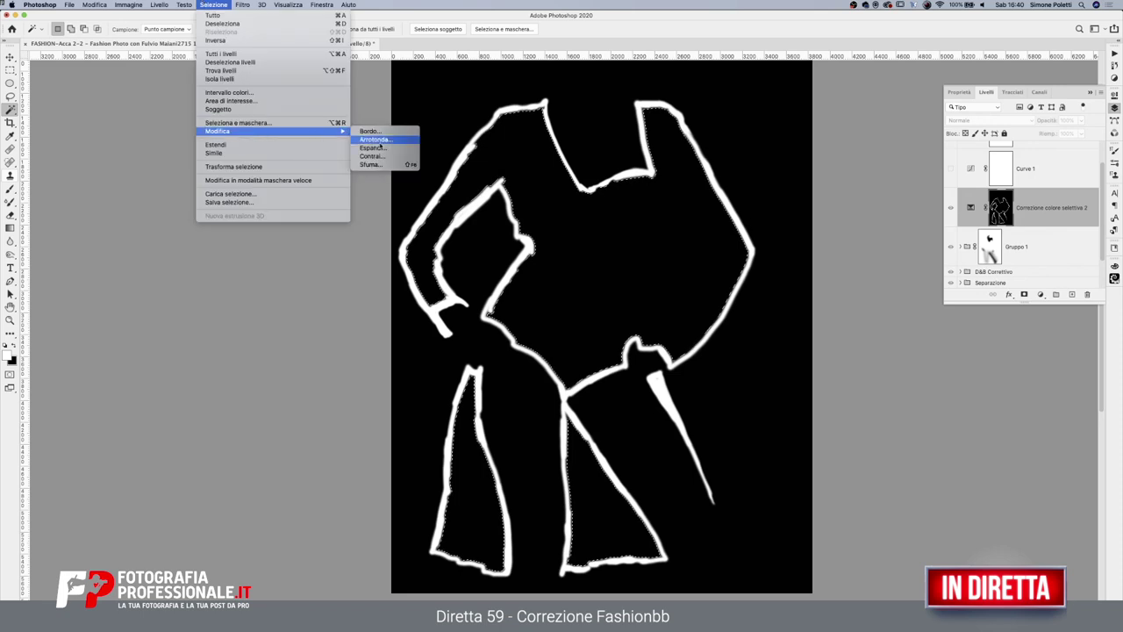
{"action": "left_click", "coordinate": [372, 147]}
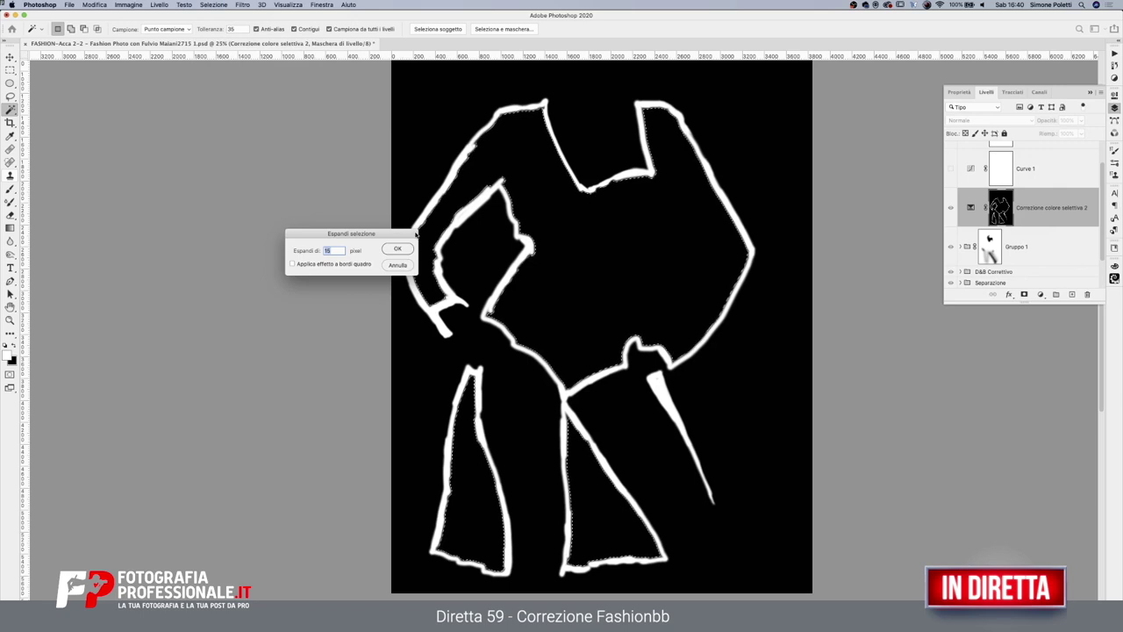
{"action": "key", "text": "Return"}
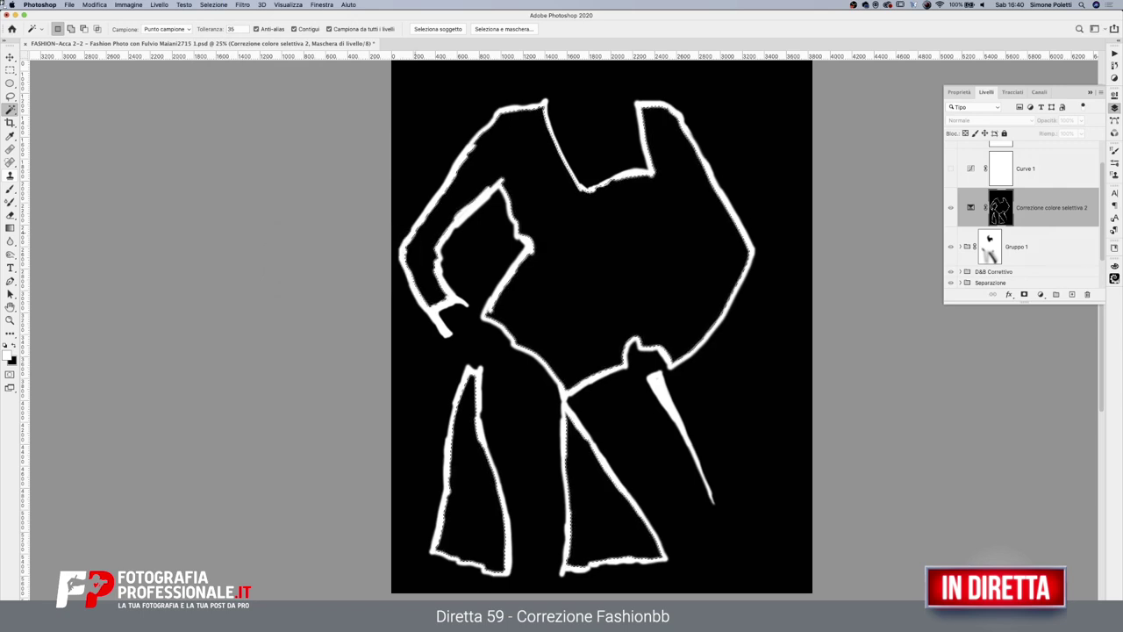
{"action": "left_click", "coordinate": [211, 4]}
{"action": "mouse_move", "coordinate": [272, 131]}
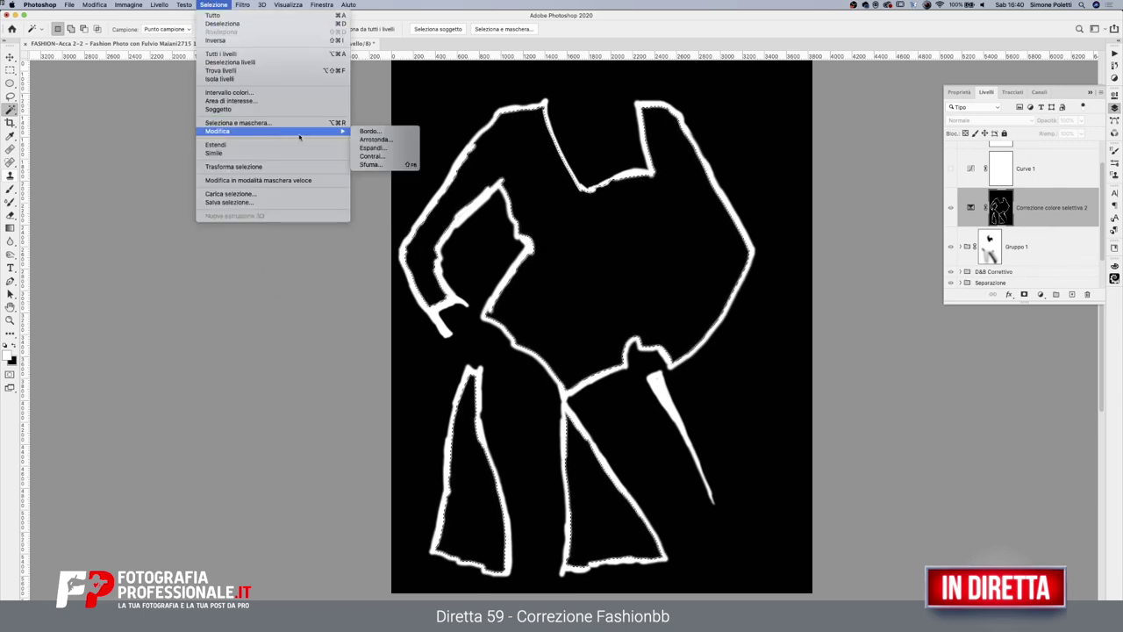
{"action": "left_click", "coordinate": [372, 148]}
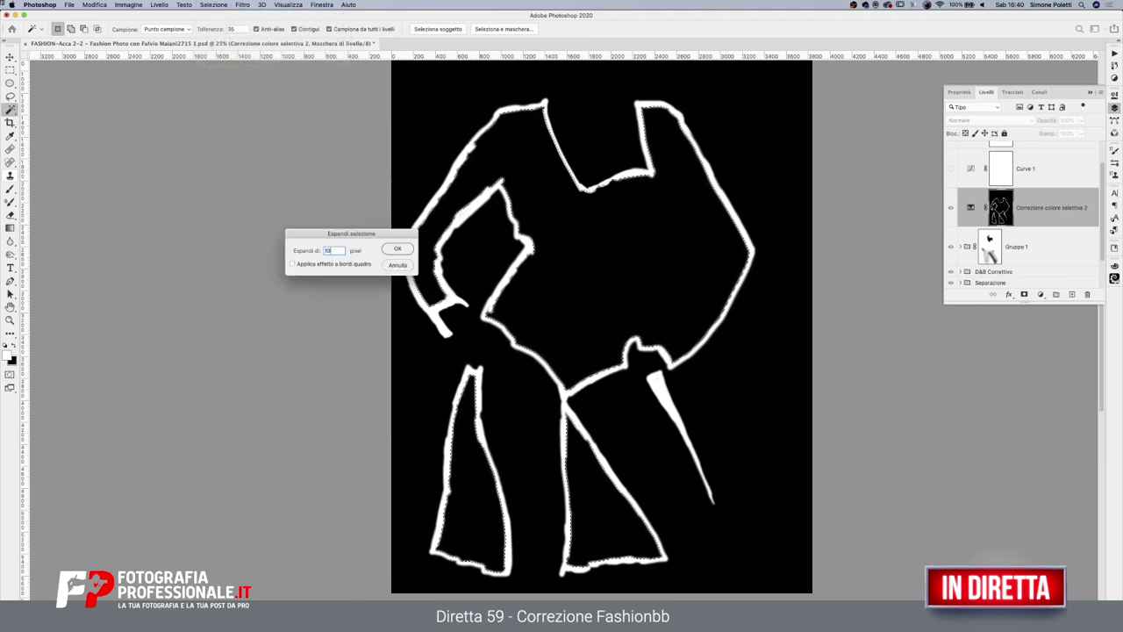
{"action": "key", "text": "Return"}
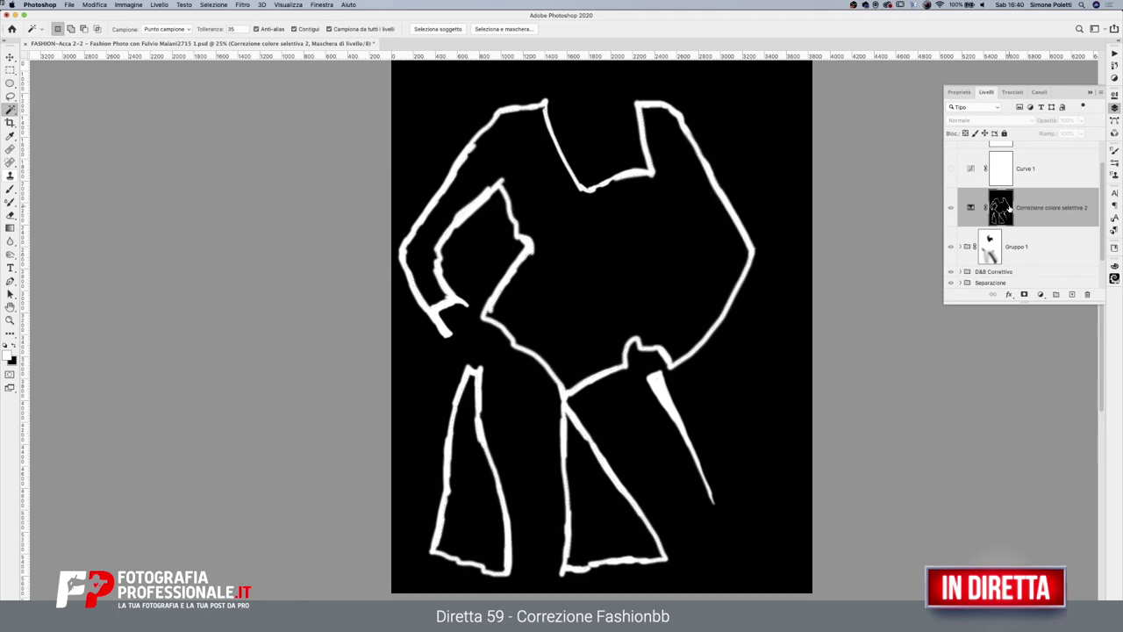
Fill the selected mask areas with white and deselect
{"action": "key", "text": "ctrl+BackSpace"}
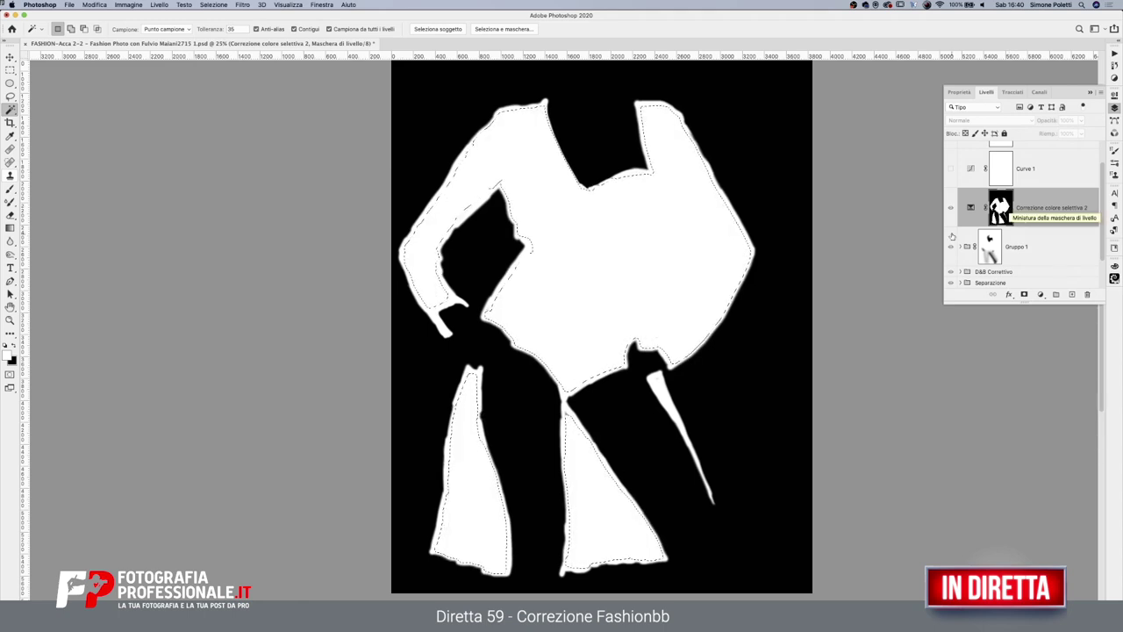
{"action": "key", "text": "ctrl+d"}
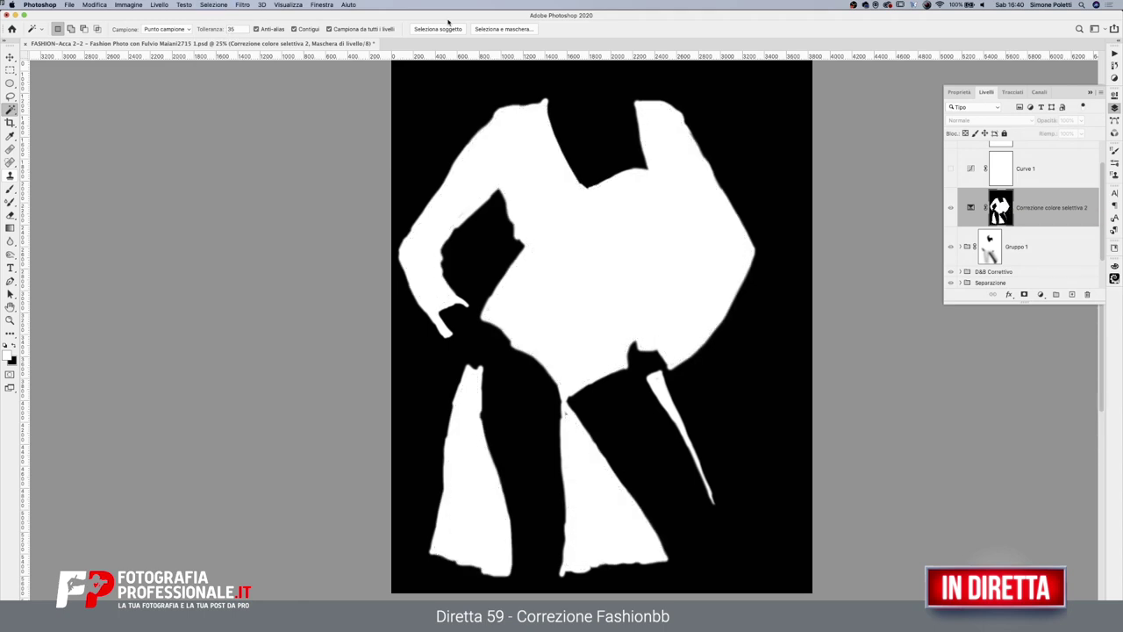
{"action": "key", "text": "b"}
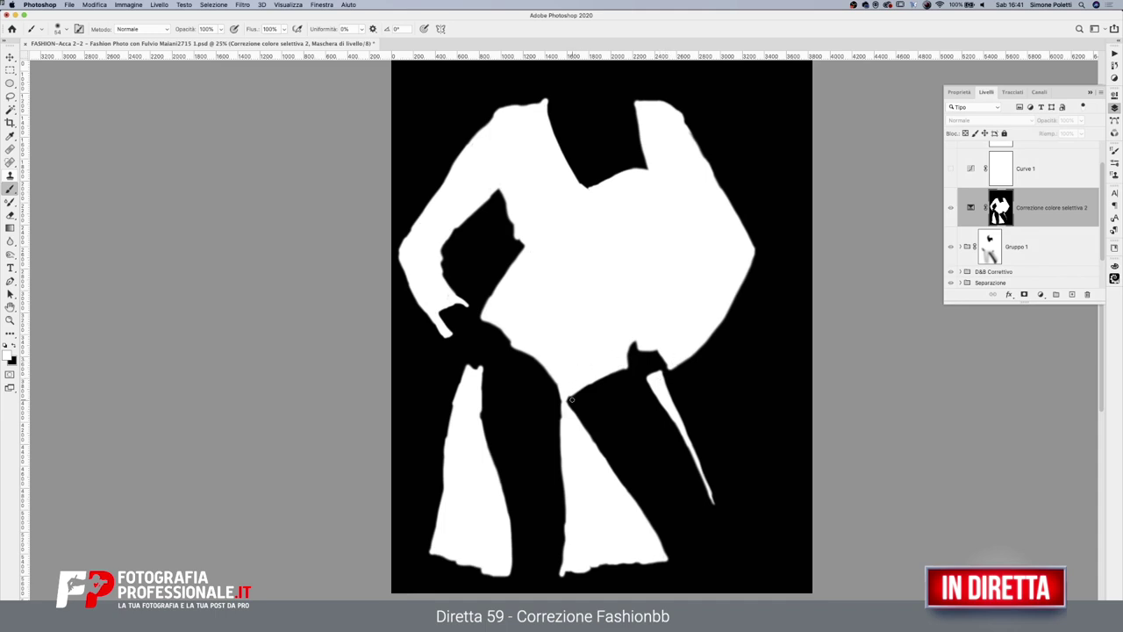
Return to the colour view and paint black on the mask to restore the orange background beside the waist
{"action": "left_click", "coordinate": [970, 207]}
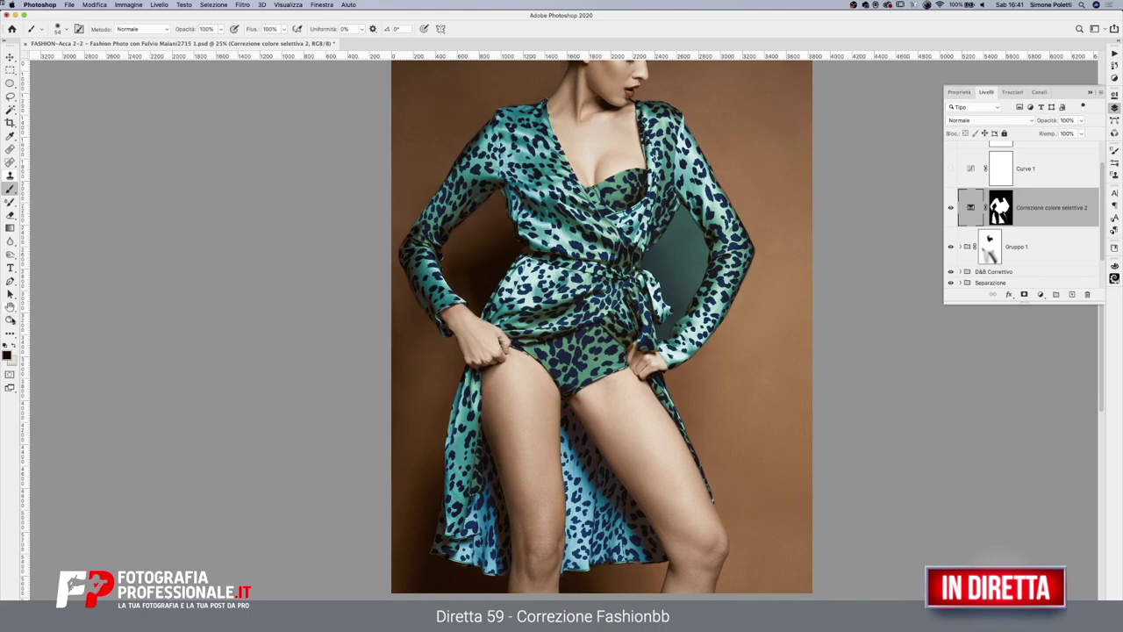
{"action": "key", "text": "z"}
{"action": "mouse_move", "coordinate": [702, 244]}
{"action": "left_mouse_down"}
{"action": "mouse_move", "coordinate": [781, 336]}
{"action": "mouse_move", "coordinate": [724, 390]}
{"action": "left_mouse_up"}
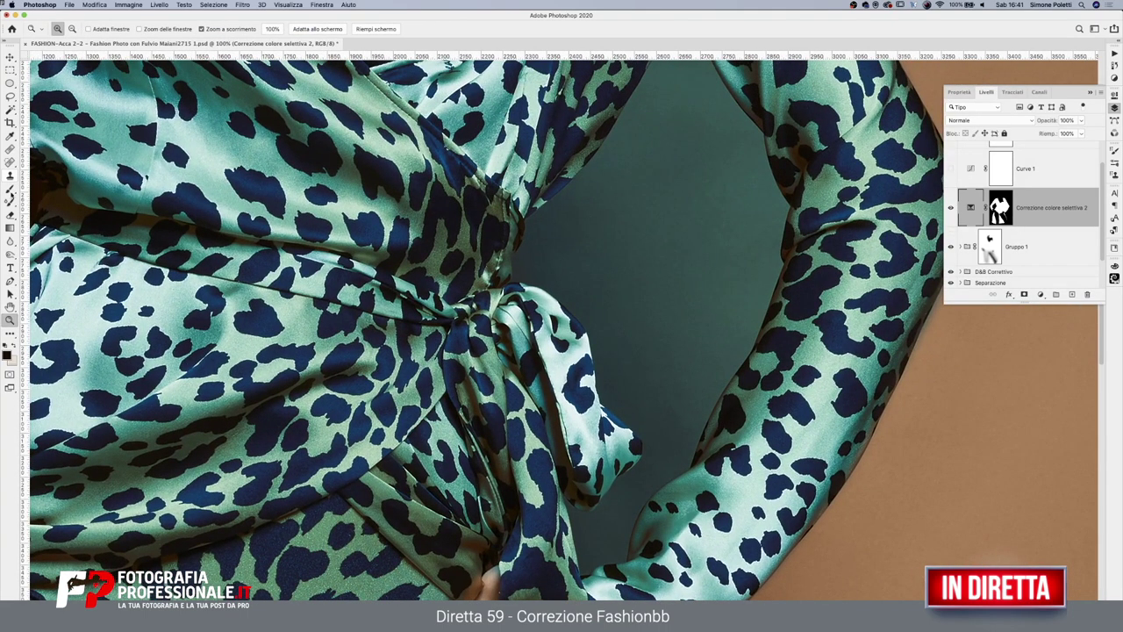
{"action": "key", "text": "b"}
{"action": "key", "text": "x"}
{"action": "left_click", "coordinate": [1000, 208]}
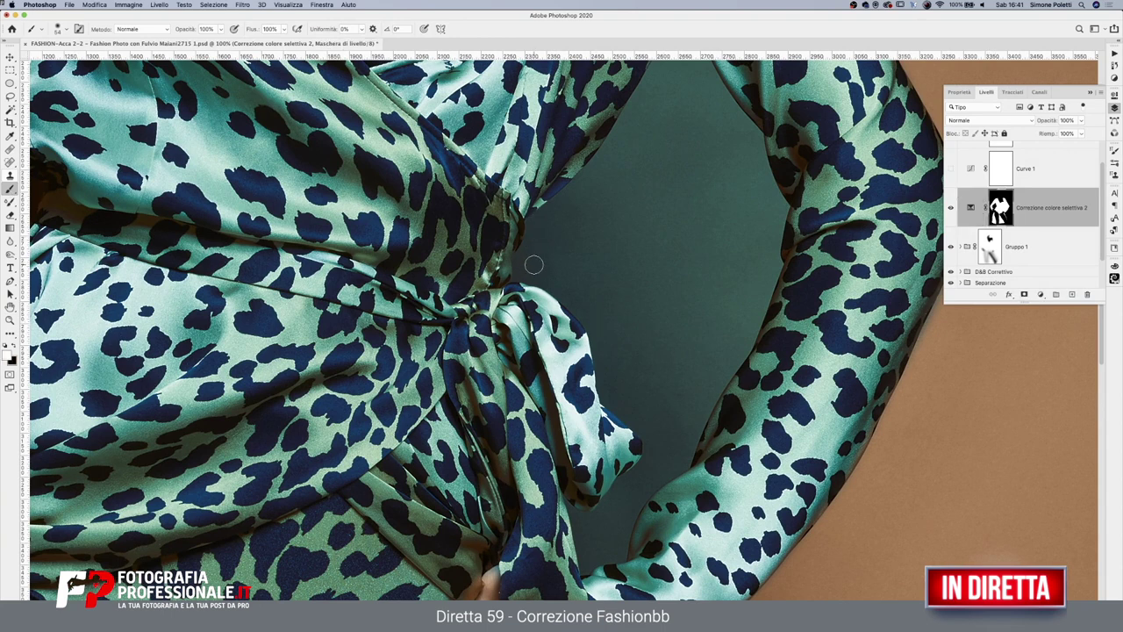
{"action": "key", "text": "x"}
{"action": "mouse_move", "coordinate": [537, 224]}
{"action": "left_mouse_down"}
{"action": "mouse_move", "coordinate": [523, 265]}
{"action": "mouse_move", "coordinate": [604, 346]}
{"action": "mouse_move", "coordinate": [614, 399]}
{"action": "mouse_move", "coordinate": [649, 443]}
{"action": "mouse_move", "coordinate": [615, 509]}
{"action": "mouse_move", "coordinate": [574, 514]}
{"action": "mouse_move", "coordinate": [584, 571]}
{"action": "mouse_move", "coordinate": [624, 553]}
{"action": "mouse_move", "coordinate": [605, 517]}
{"action": "mouse_move", "coordinate": [592, 535]}
{"action": "mouse_move", "coordinate": [579, 518]}
{"action": "mouse_move", "coordinate": [687, 462]}
{"action": "left_mouse_up"}
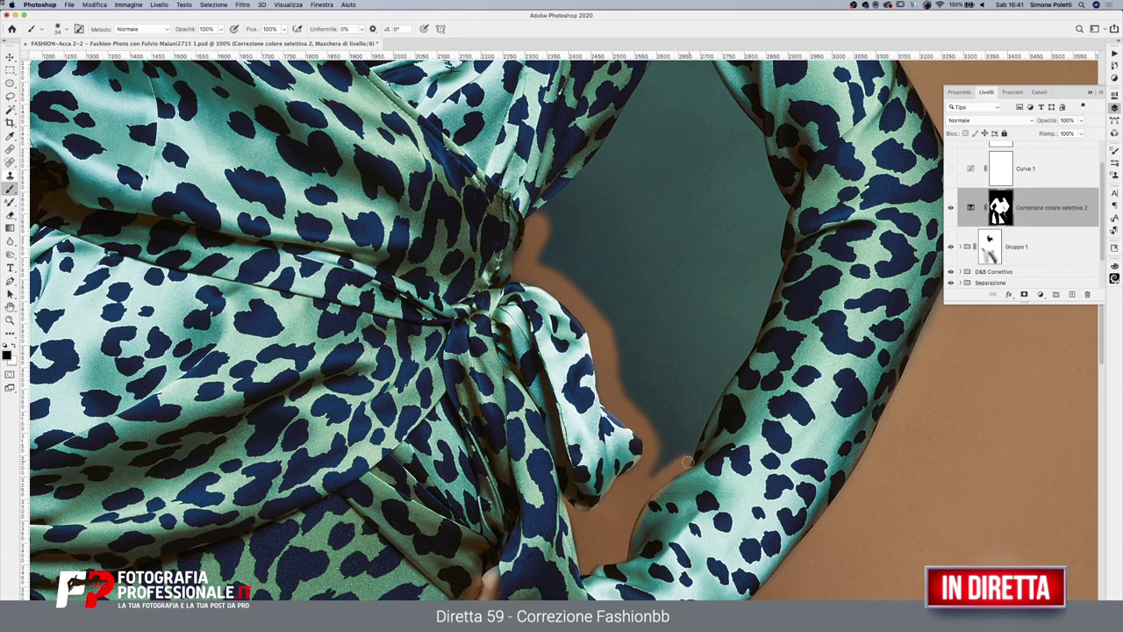
Mask out the teal spill along the right sleeve's edge and the arm's inner and upper edges
{"action": "mouse_move", "coordinate": [785, 203]}
{"action": "left_mouse_down"}
{"action": "mouse_move", "coordinate": [754, 347]}
{"action": "mouse_move", "coordinate": [690, 454]}
{"action": "left_mouse_up"}
{"action": "key", "text": "x"}
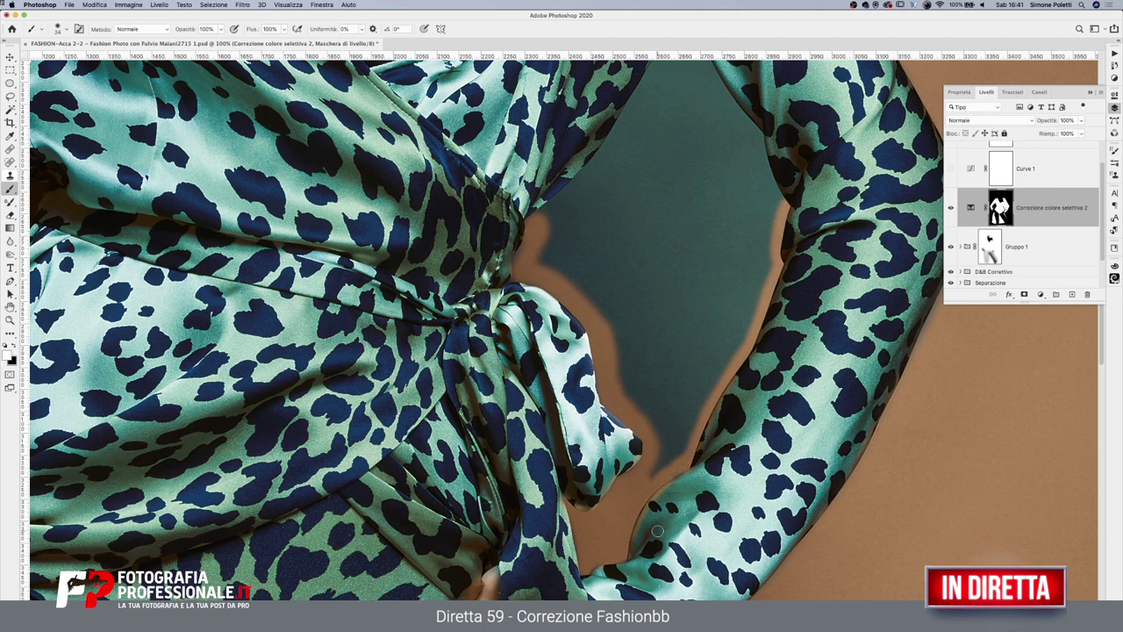
{"action": "key", "text": "x"}
{"action": "right_click", "coordinate": [599, 485]}
{"action": "key", "text": "Escape"}
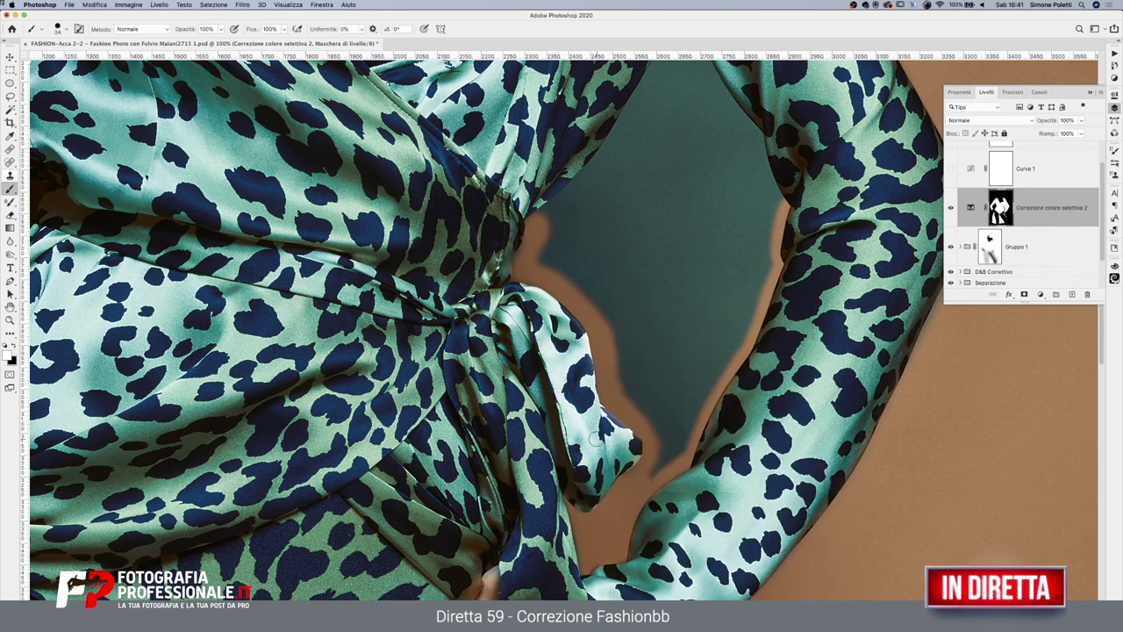
{"action": "left_click_drag", "start_coordinate": [788, 327], "coordinate": [680, 404]}
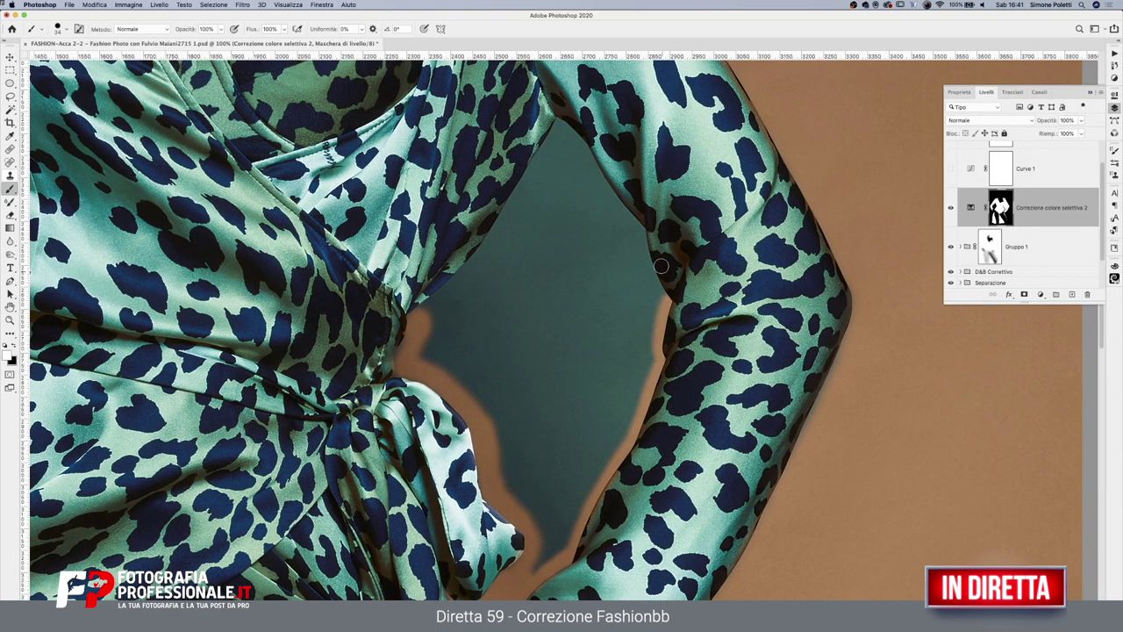
{"action": "mouse_move", "coordinate": [655, 287]}
{"action": "left_mouse_down"}
{"action": "mouse_move", "coordinate": [657, 301]}
{"action": "mouse_move", "coordinate": [602, 281]}
{"action": "left_mouse_up"}
{"action": "mouse_move", "coordinate": [558, 123]}
{"action": "left_mouse_down"}
{"action": "mouse_move", "coordinate": [634, 250]}
{"action": "mouse_move", "coordinate": [640, 230]}
{"action": "mouse_move", "coordinate": [562, 130]}
{"action": "mouse_move", "coordinate": [465, 279]}
{"action": "mouse_move", "coordinate": [425, 312]}
{"action": "mouse_move", "coordinate": [502, 235]}
{"action": "mouse_move", "coordinate": [560, 138]}
{"action": "mouse_move", "coordinate": [403, 368]}
{"action": "mouse_move", "coordinate": [470, 404]}
{"action": "mouse_move", "coordinate": [535, 517]}
{"action": "mouse_move", "coordinate": [537, 570]}
{"action": "mouse_move", "coordinate": [624, 423]}
{"action": "mouse_move", "coordinate": [651, 311]}
{"action": "mouse_move", "coordinate": [642, 290]}
{"action": "left_mouse_up"}
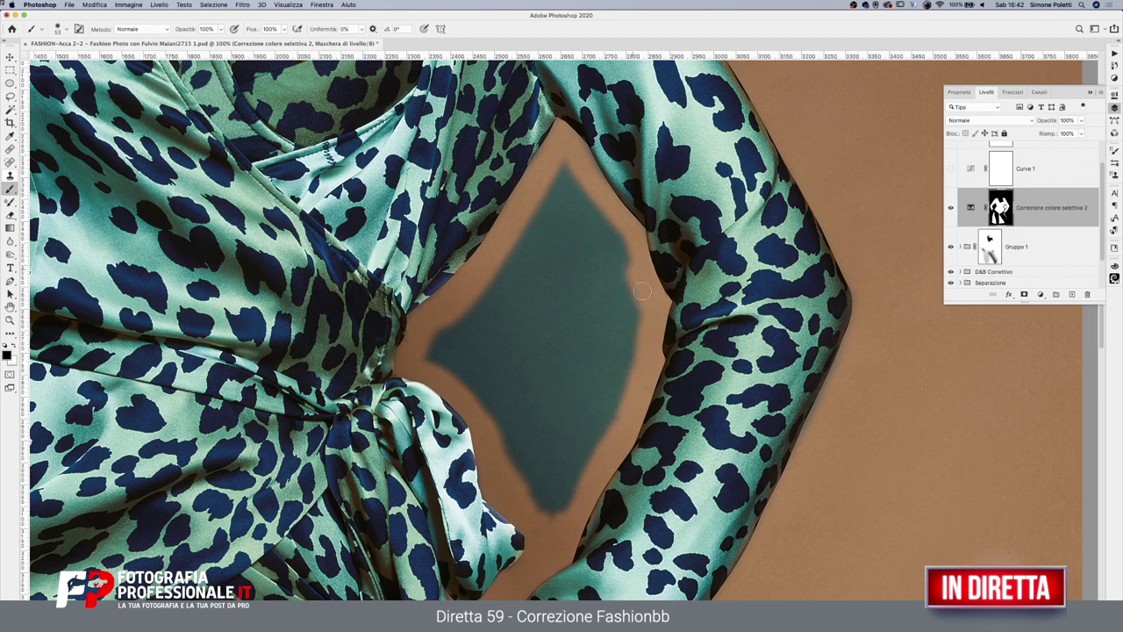
Lasso the remaining green background patch, fill it black on the mask, and deselect
{"action": "left_click", "coordinate": [10, 98]}
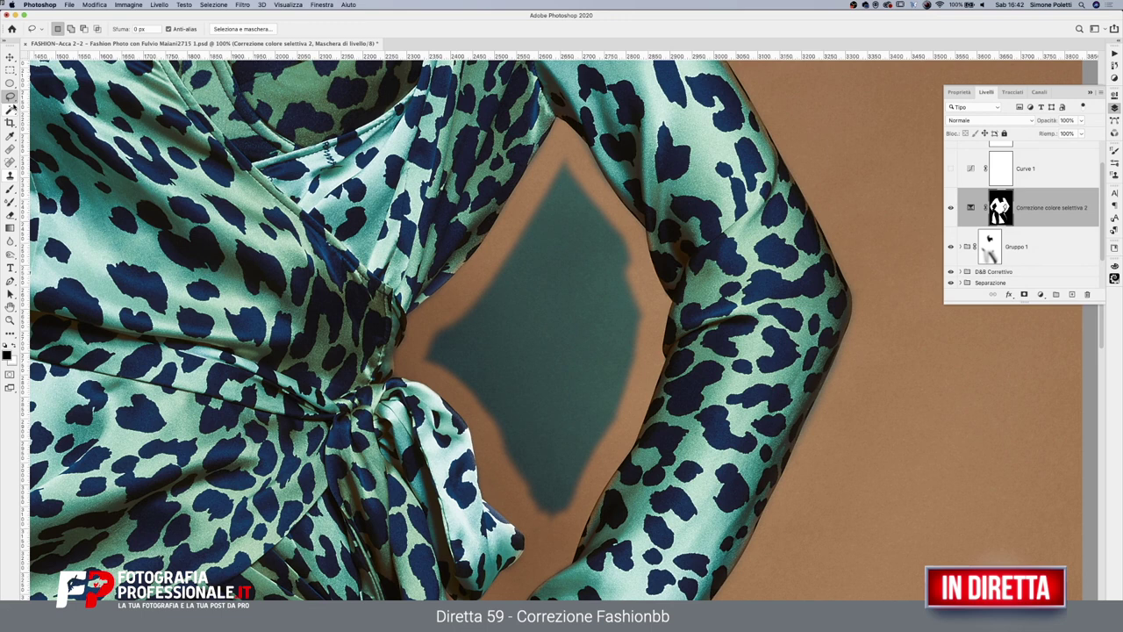
{"action": "mouse_move", "coordinate": [628, 261]}
{"action": "left_mouse_down"}
{"action": "mouse_move", "coordinate": [412, 359]}
{"action": "mouse_move", "coordinate": [474, 414]}
{"action": "mouse_move", "coordinate": [553, 545]}
{"action": "mouse_move", "coordinate": [611, 465]}
{"action": "mouse_move", "coordinate": [649, 338]}
{"action": "left_mouse_up"}
{"action": "left_click_drag", "start_coordinate": [571, 154], "coordinate": [566, 145]}
{"action": "key", "text": "BackSpace"}
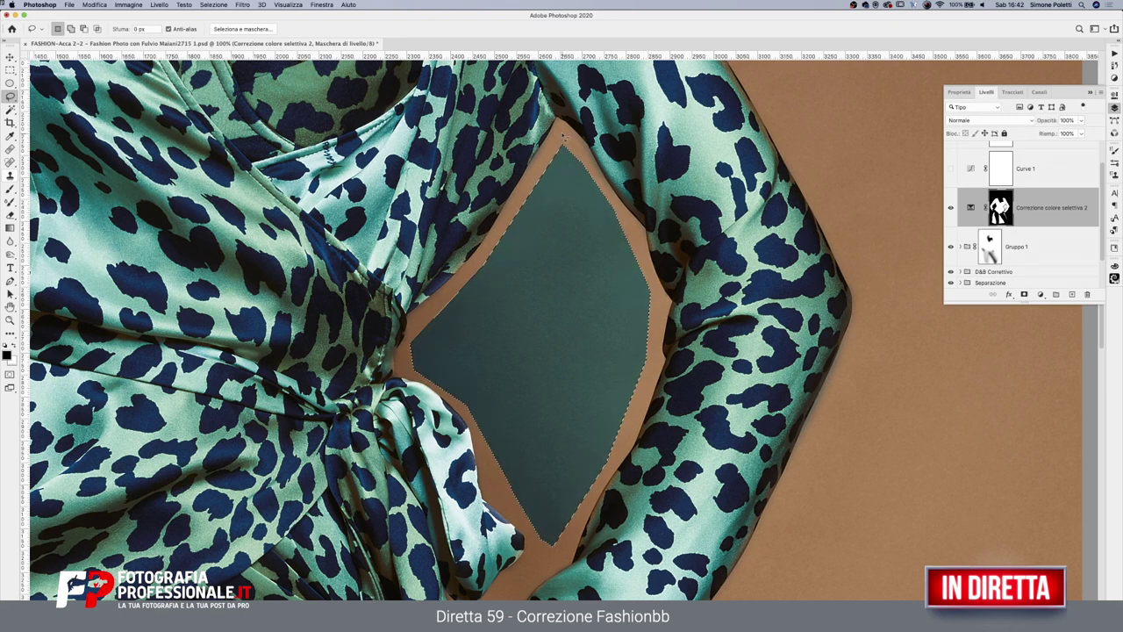
{"action": "key", "text": "ctrl+d"}
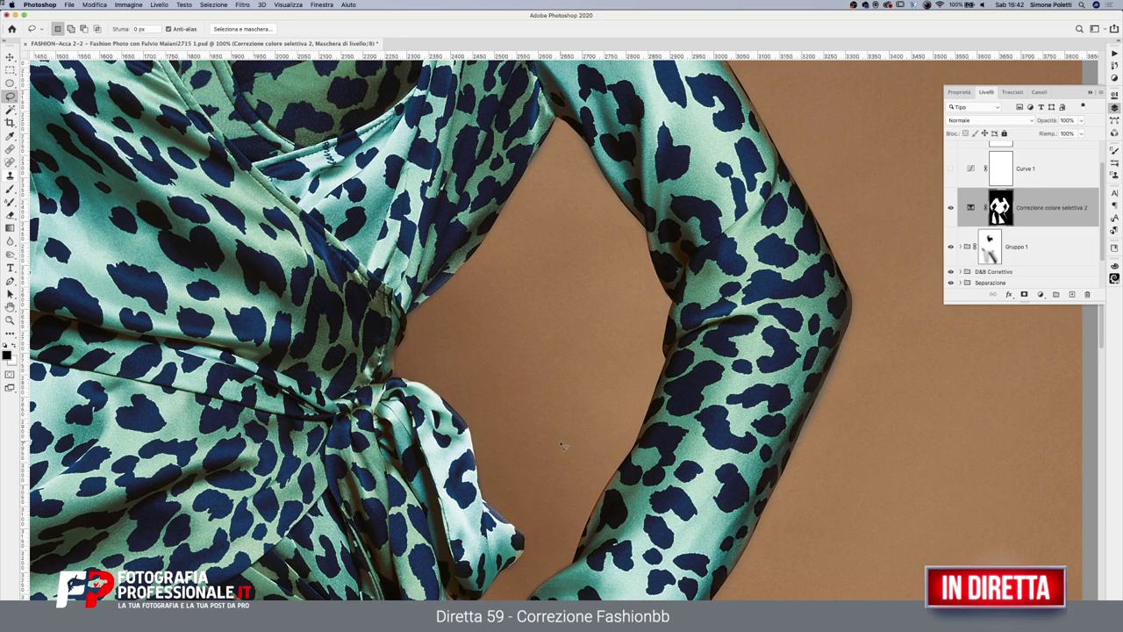
Check the whole mask on its own, then return to the colour photo
{"action": "left_click", "coordinate": [11, 188]}
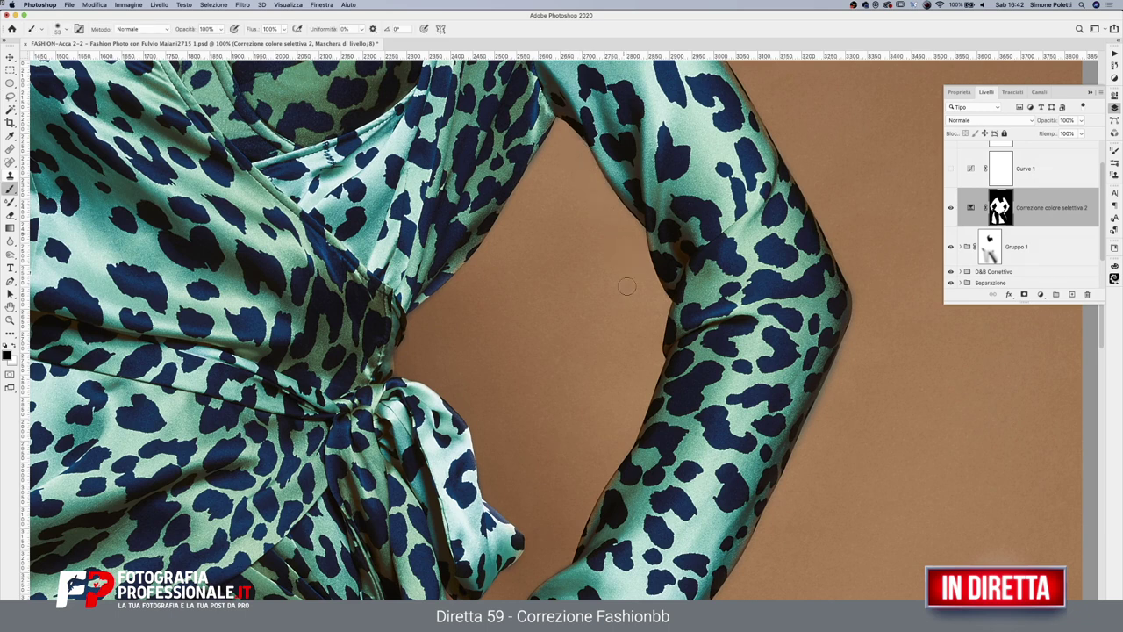
{"action": "left_click", "coordinate": [1000, 211], "text": "alt"}
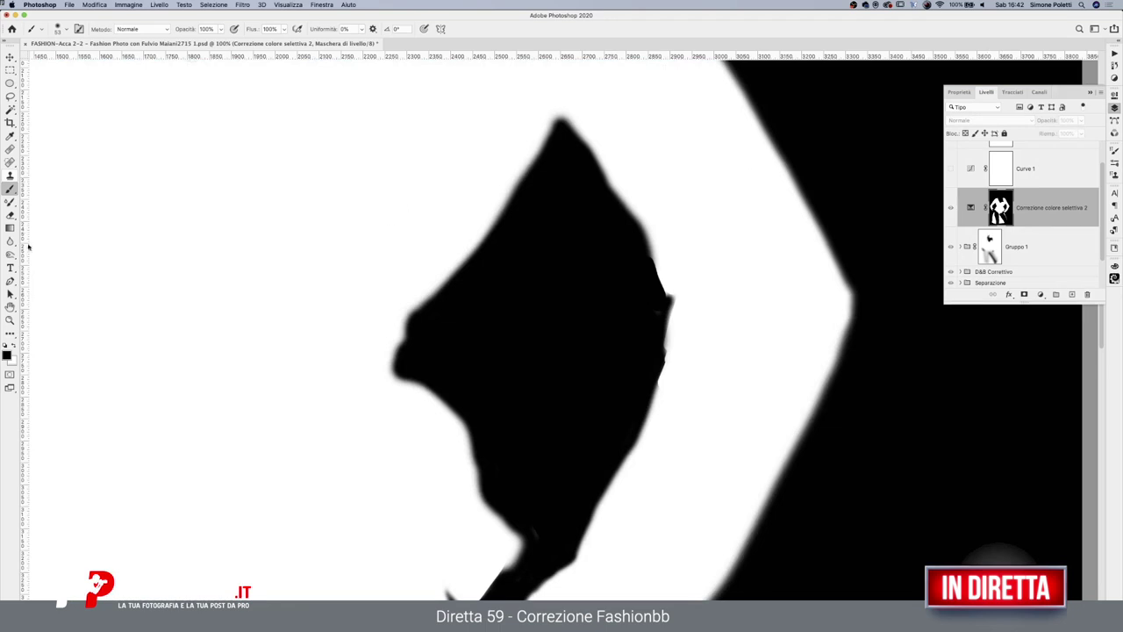
{"action": "key", "text": "z"}
{"action": "left_click", "coordinate": [421, 333], "text": "alt"}
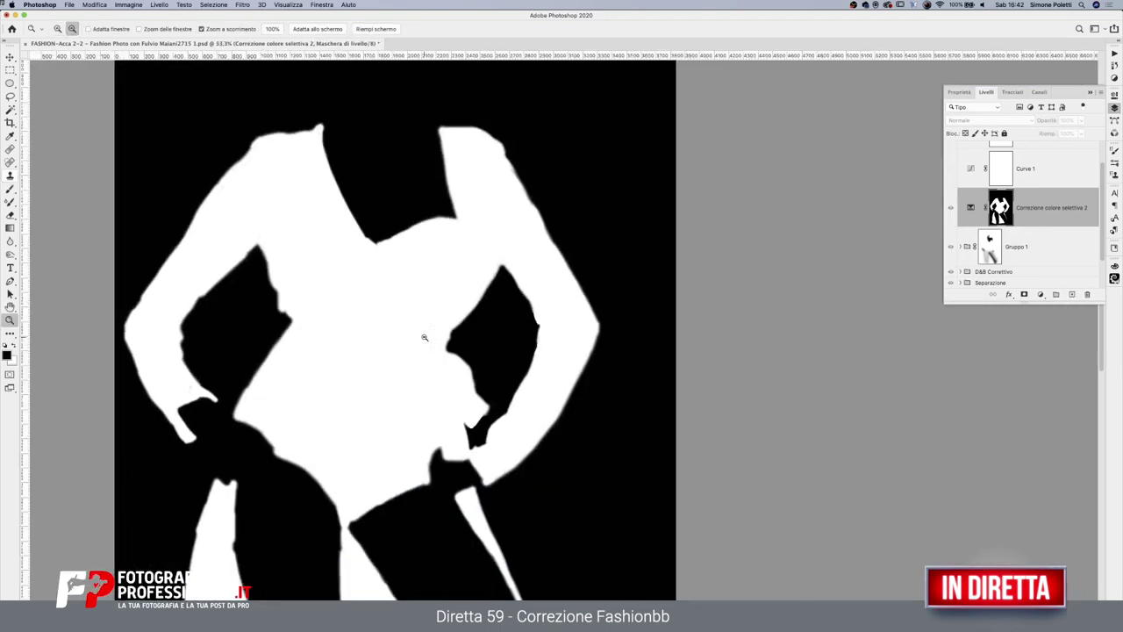
{"action": "left_click_drag", "start_coordinate": [421, 333], "coordinate": [663, 196]}
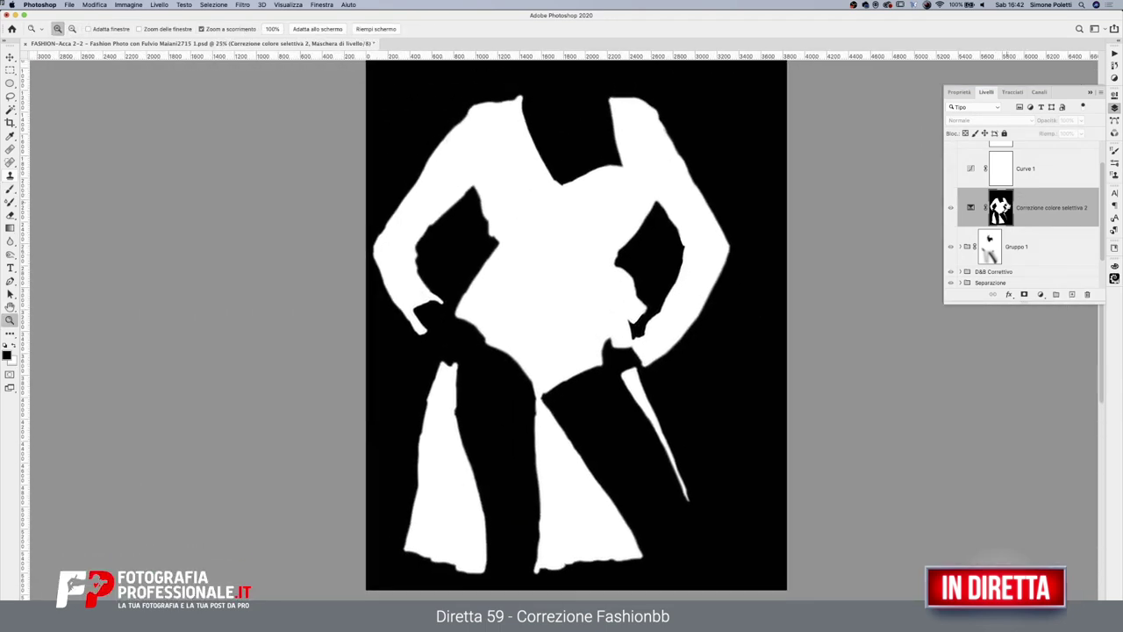
{"action": "left_click", "coordinate": [971, 208]}
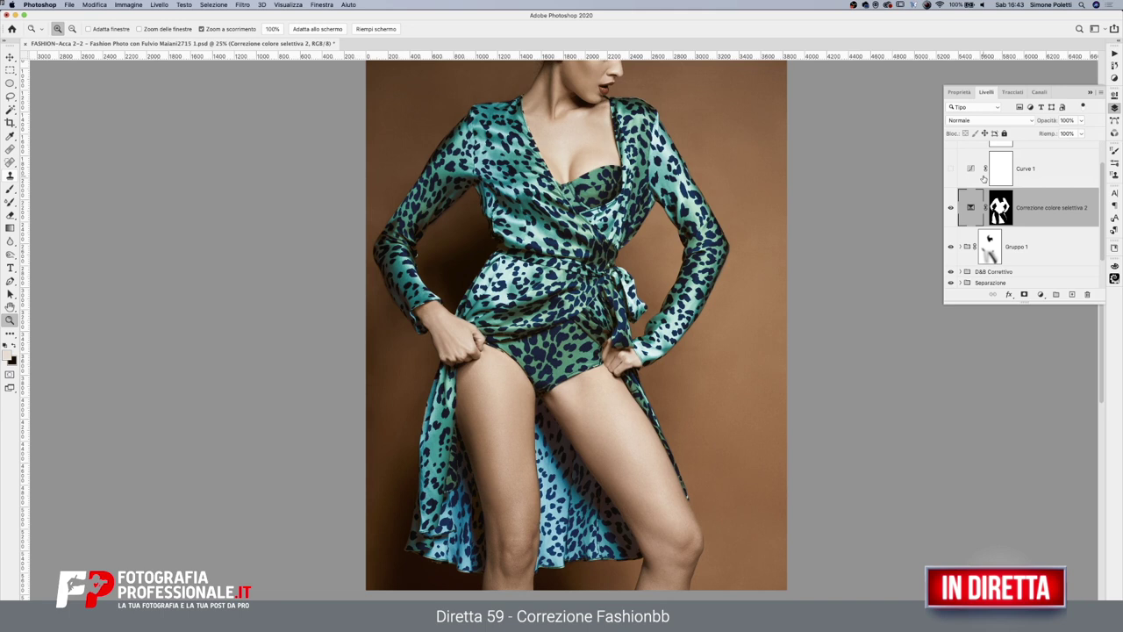
Reset Selective Color to its defaults and start reducing cyan in the Bianchi range
{"action": "double_click", "coordinate": [971, 209]}
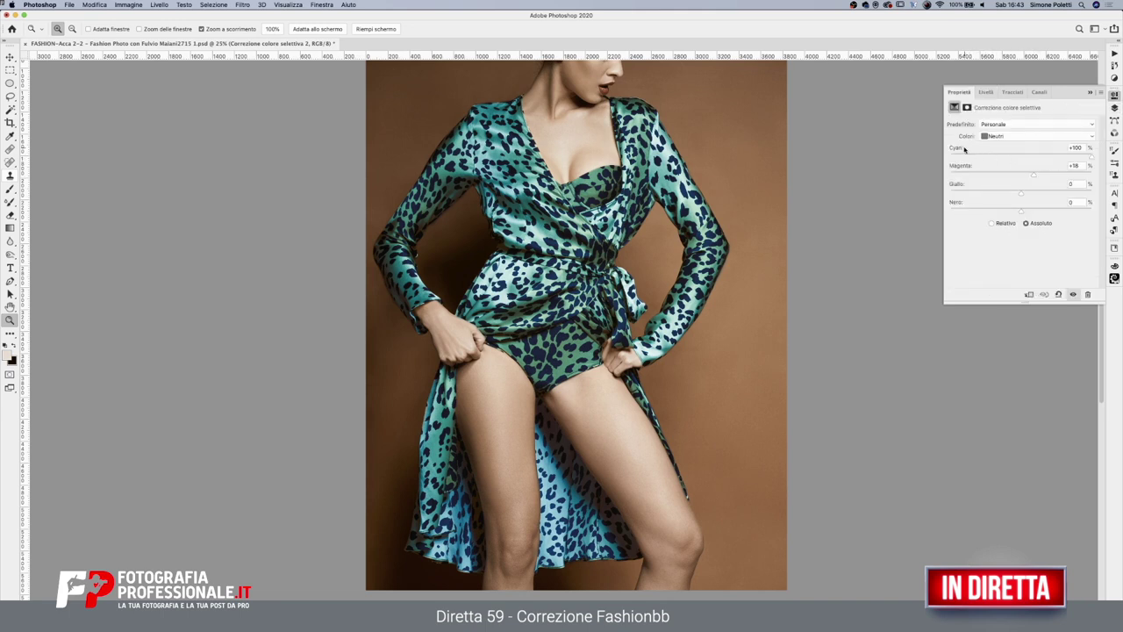
{"action": "left_click", "coordinate": [1058, 295]}
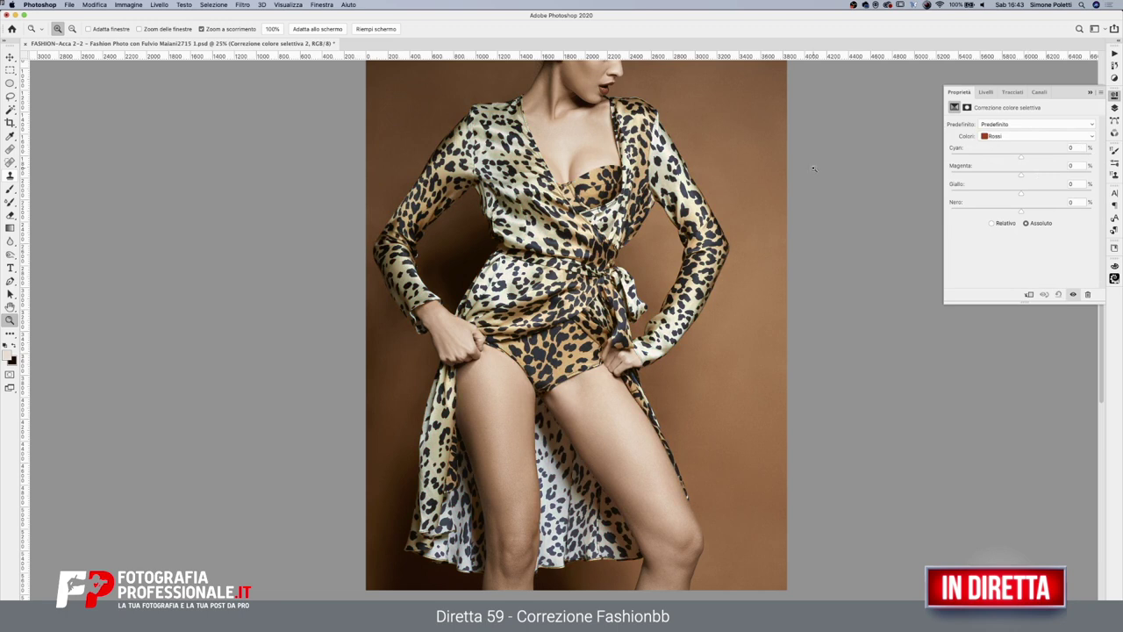
{"action": "left_click", "coordinate": [1116, 108]}
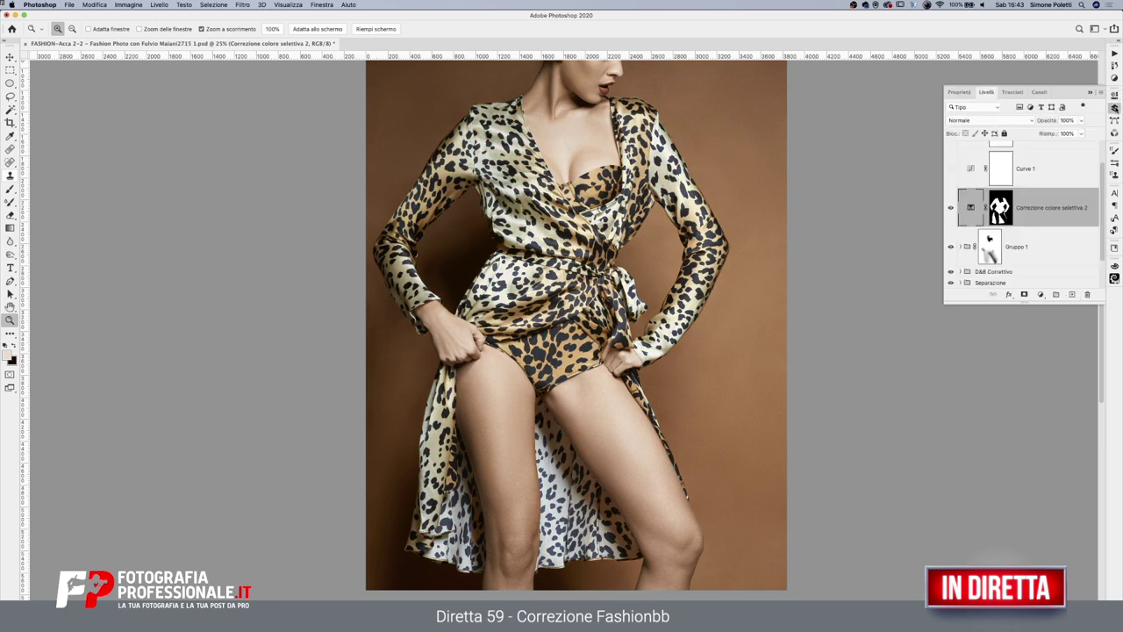
{"action": "left_click", "coordinate": [971, 208]}
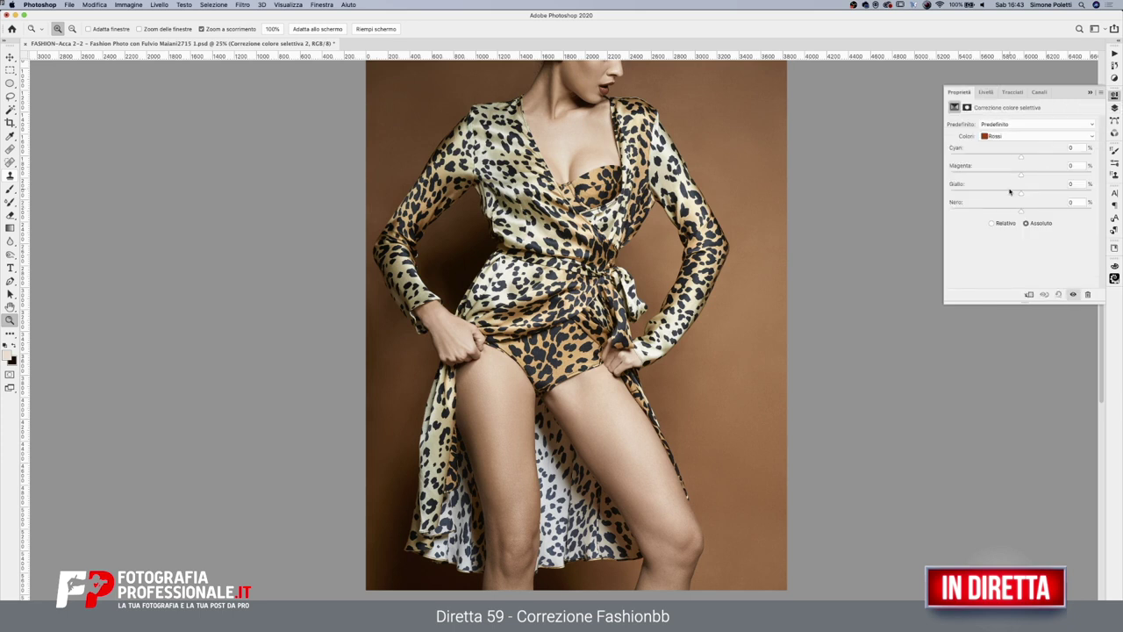
{"action": "left_click", "coordinate": [1016, 135]}
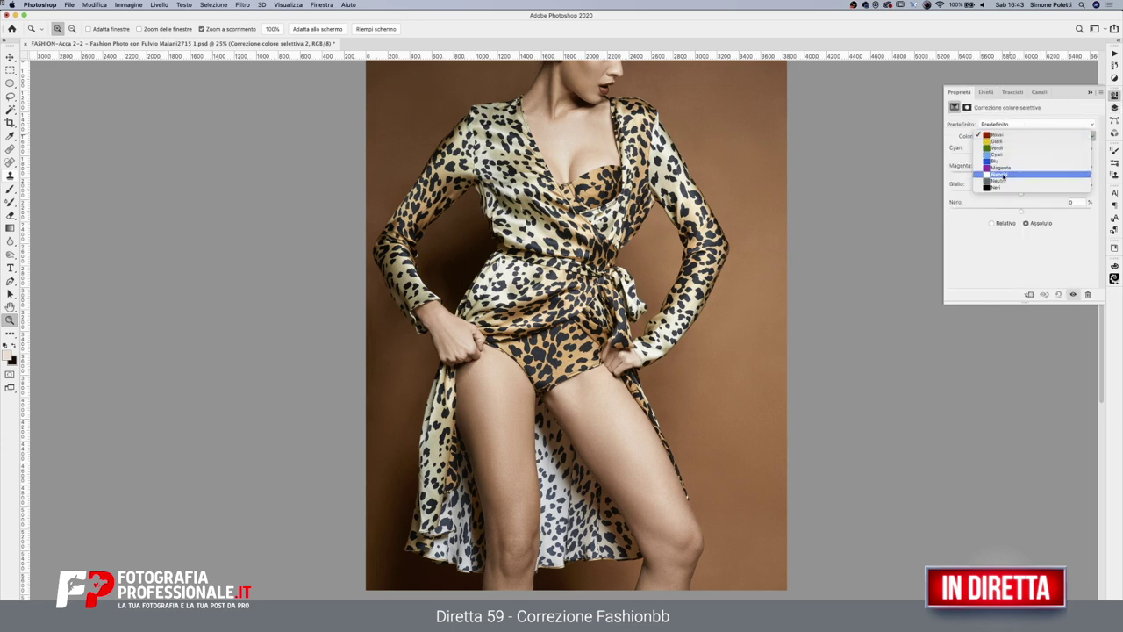
{"action": "left_click", "coordinate": [1006, 174]}
{"action": "left_click_drag", "start_coordinate": [1022, 158], "coordinate": [1016, 176]}
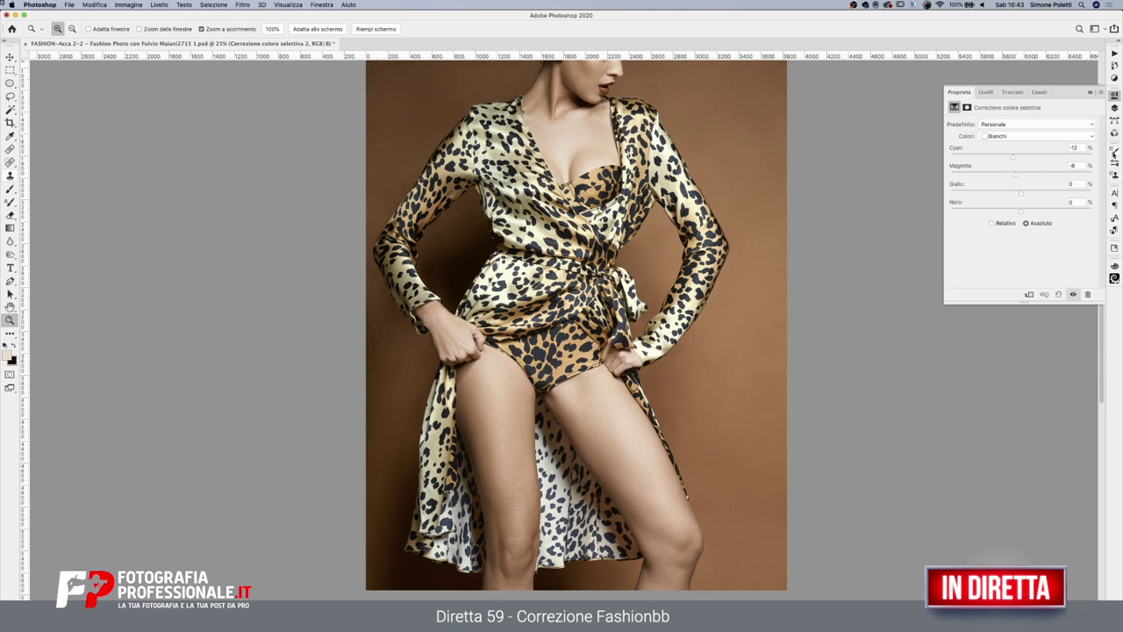
Compare with the adjustment off, then set Bianchi to Cyan -20, Magenta -8, Yellow -5
{"action": "left_click", "coordinate": [1115, 108]}
{"action": "left_click", "coordinate": [951, 210]}
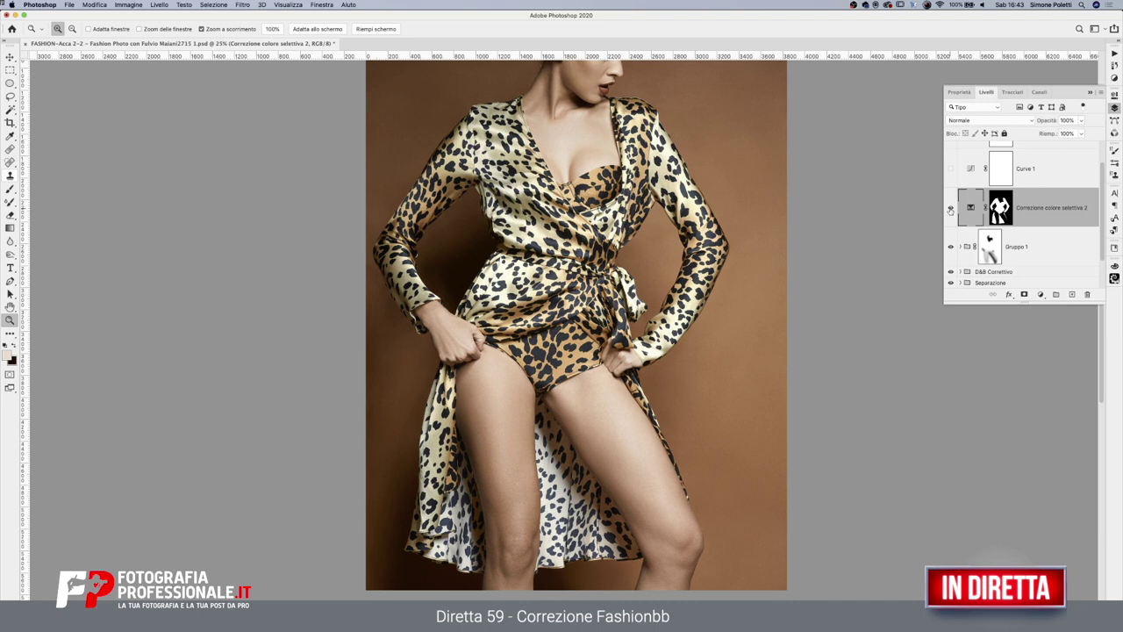
{"action": "double_click", "coordinate": [970, 207]}
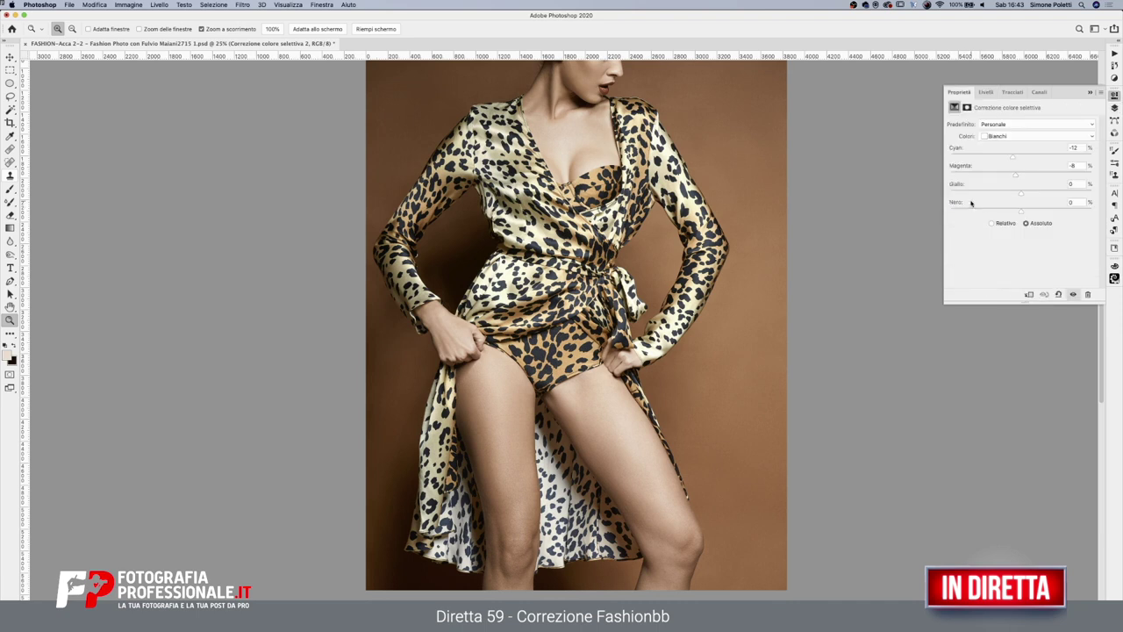
{"action": "left_click", "coordinate": [1011, 137]}
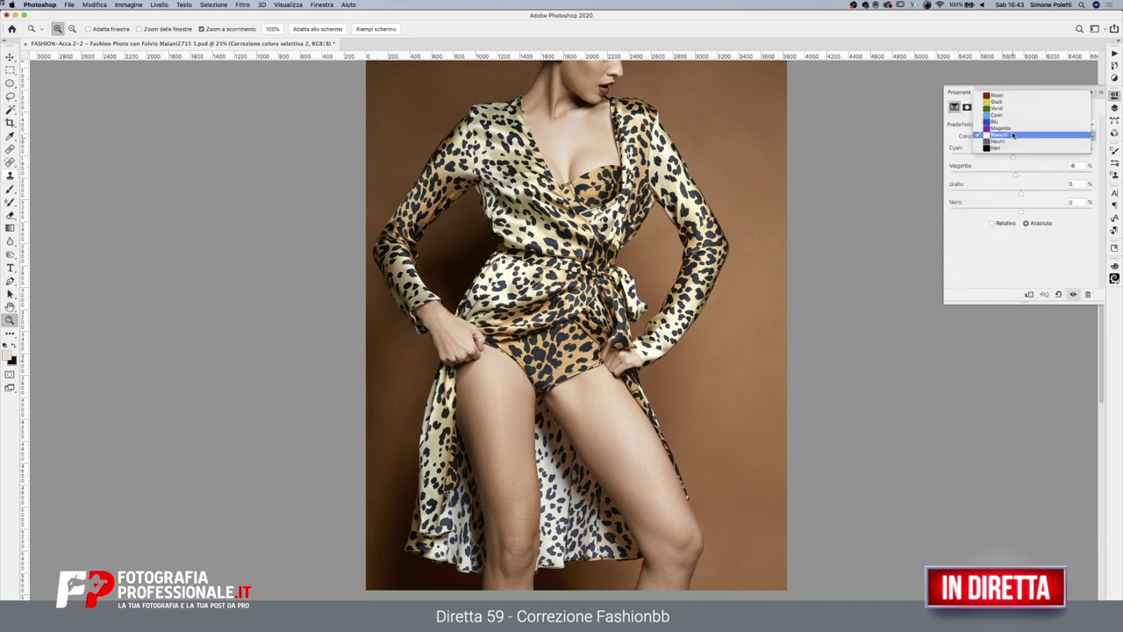
{"action": "left_click", "coordinate": [1014, 136]}
{"action": "left_click_drag", "start_coordinate": [1011, 158], "coordinate": [1006, 158]}
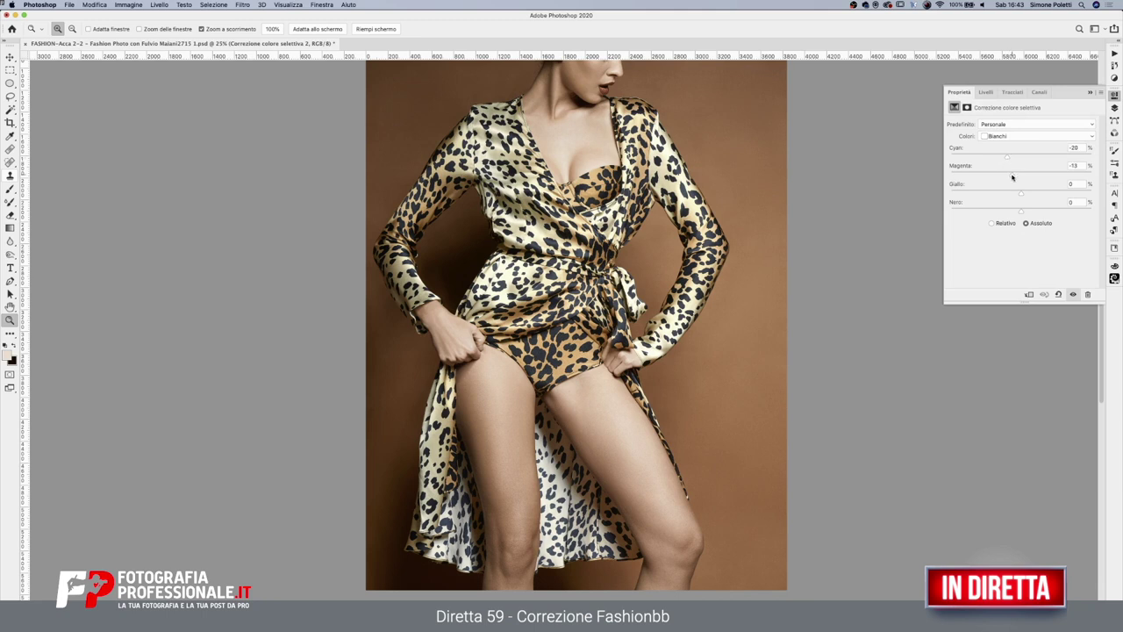
{"action": "left_click_drag", "start_coordinate": [1012, 176], "coordinate": [1016, 194]}
{"action": "scroll", "coordinate": [772, 145], "scroll_direction": "up", "scroll_amount": 5}
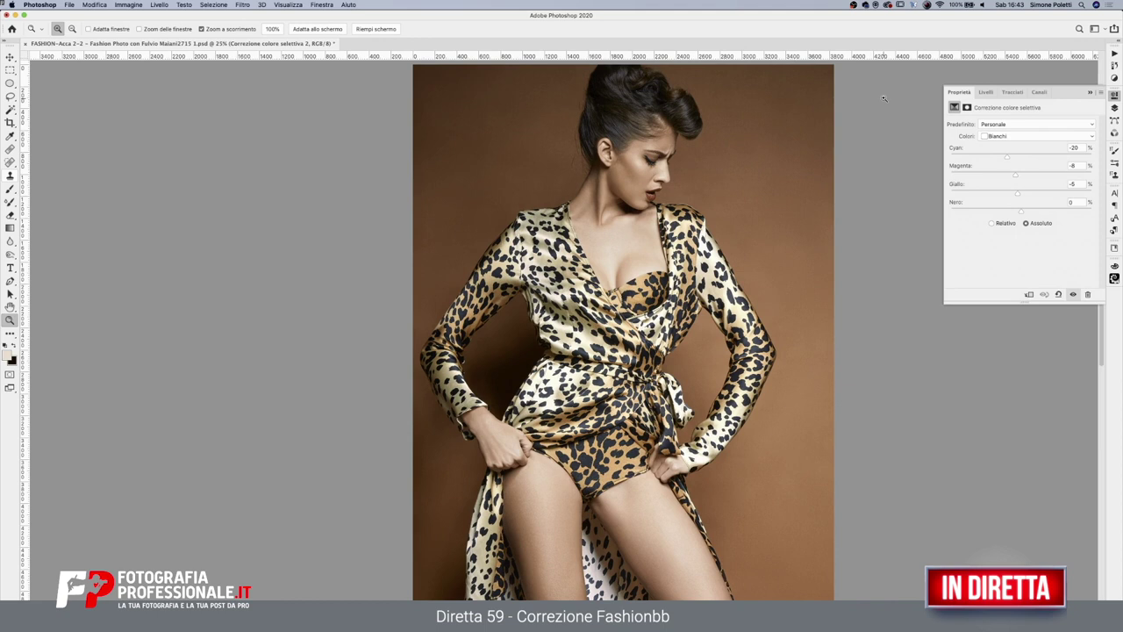
{"action": "left_click", "coordinate": [1008, 136]}
Set the Neri range to Cyan -6, Magenta -6, Giallo -6, Nero +9, zooming in to inspect the spots
{"action": "left_click", "coordinate": [1012, 152]}
{"action": "mouse_move", "coordinate": [1021, 175]}
{"action": "left_mouse_down"}
{"action": "mouse_move", "coordinate": [1030, 176]}
{"action": "mouse_move", "coordinate": [1003, 194]}
{"action": "left_mouse_up"}
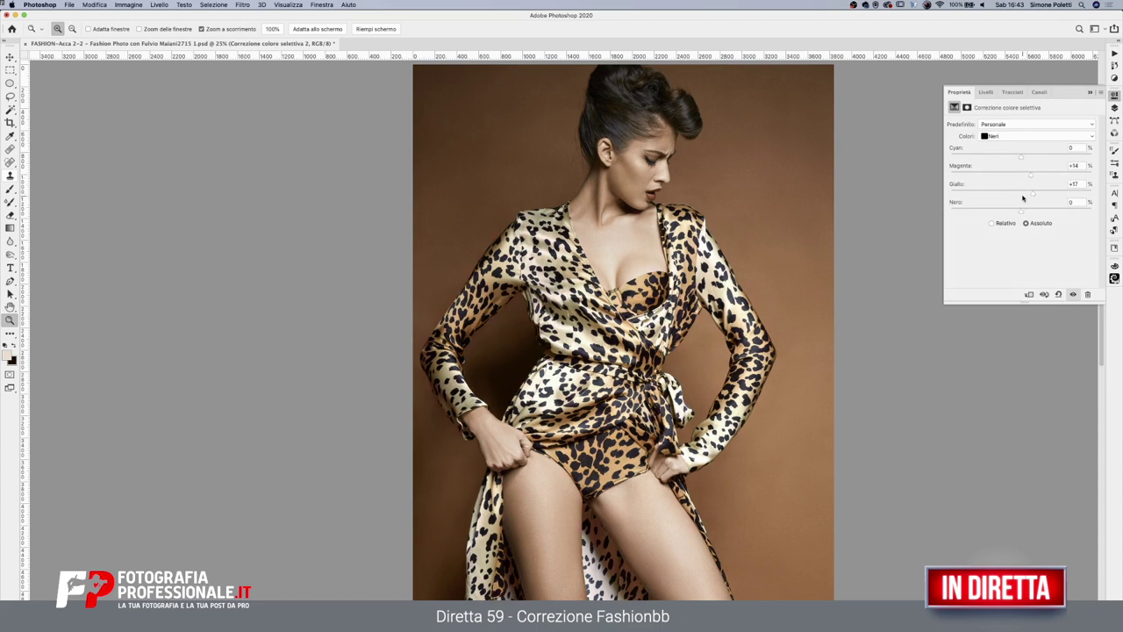
{"action": "left_click", "coordinate": [1006, 176]}
{"action": "mouse_move", "coordinate": [1004, 194]}
{"action": "left_mouse_down"}
{"action": "mouse_move", "coordinate": [1018, 194]}
{"action": "mouse_move", "coordinate": [1017, 160]}
{"action": "left_mouse_up"}
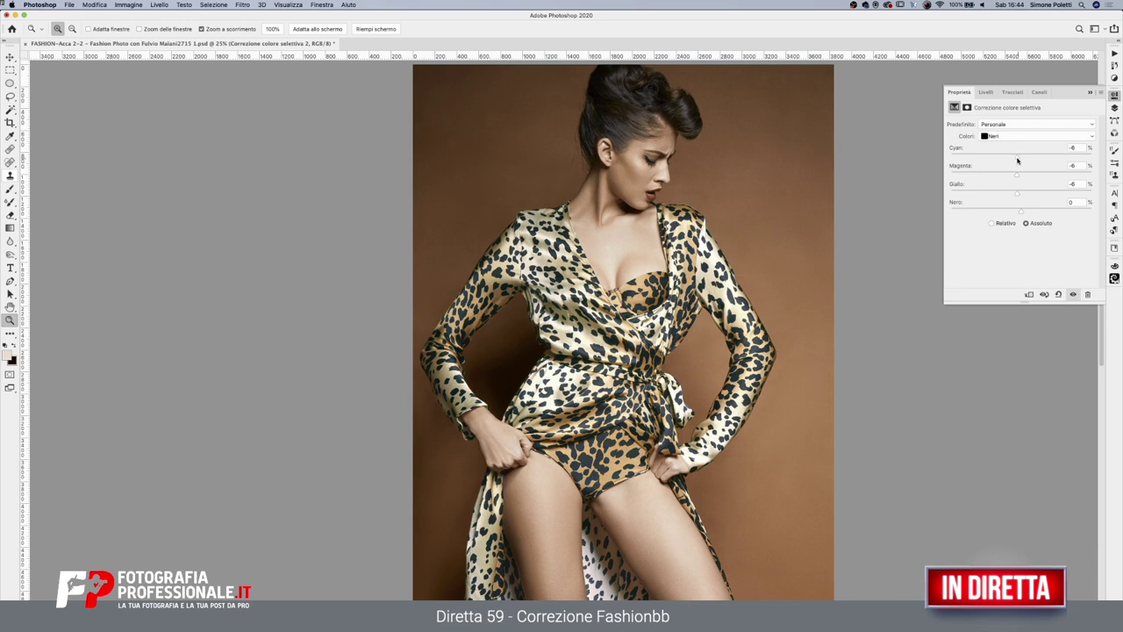
{"action": "mouse_move", "coordinate": [1021, 211]}
{"action": "left_mouse_down"}
{"action": "mouse_move", "coordinate": [1121, 227]}
{"action": "mouse_move", "coordinate": [1023, 226]}
{"action": "left_mouse_up"}
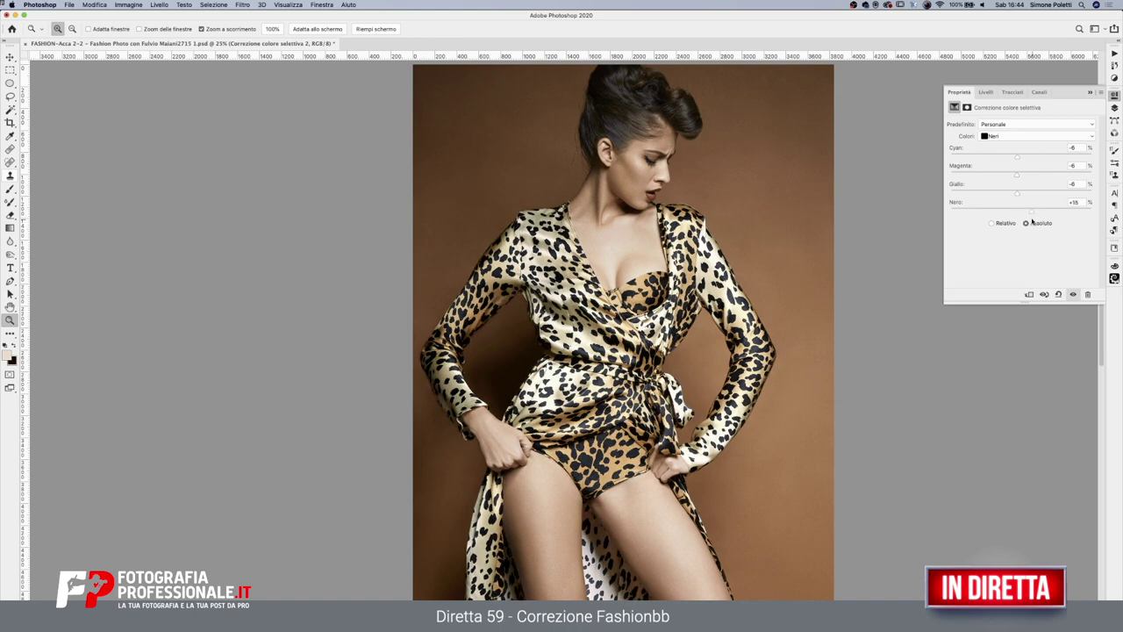
{"action": "left_click", "coordinate": [601, 367]}
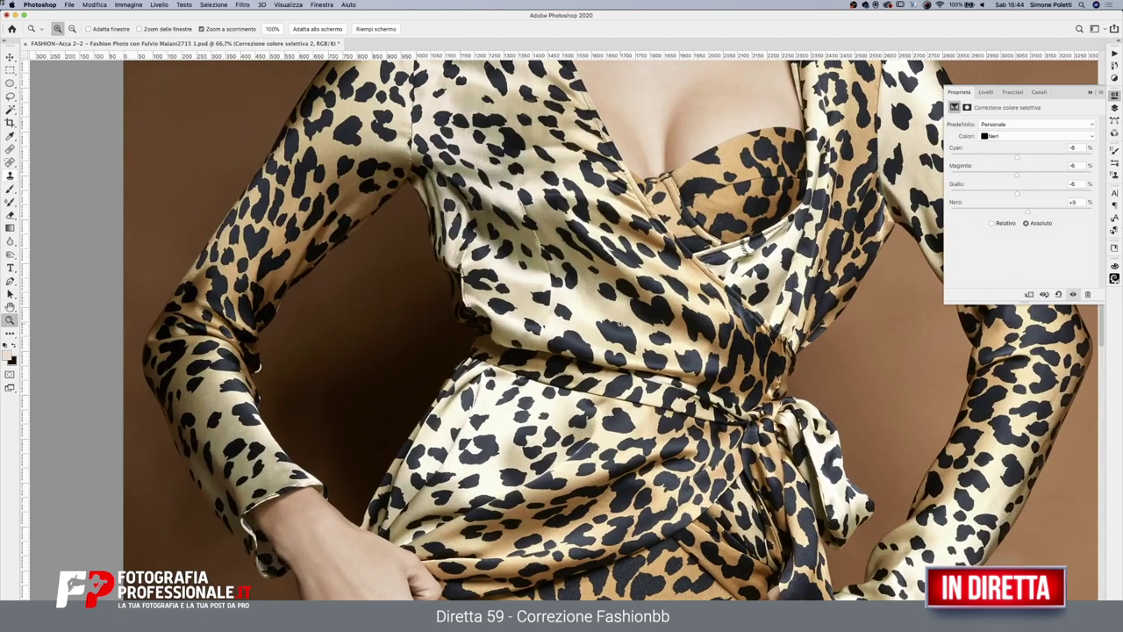
{"action": "mouse_move", "coordinate": [1030, 211]}
{"action": "left_mouse_down"}
{"action": "mouse_move", "coordinate": [1120, 212]}
{"action": "mouse_move", "coordinate": [1029, 215]}
{"action": "left_mouse_up"}
{"action": "left_click", "coordinate": [648, 249], "text": "alt"}
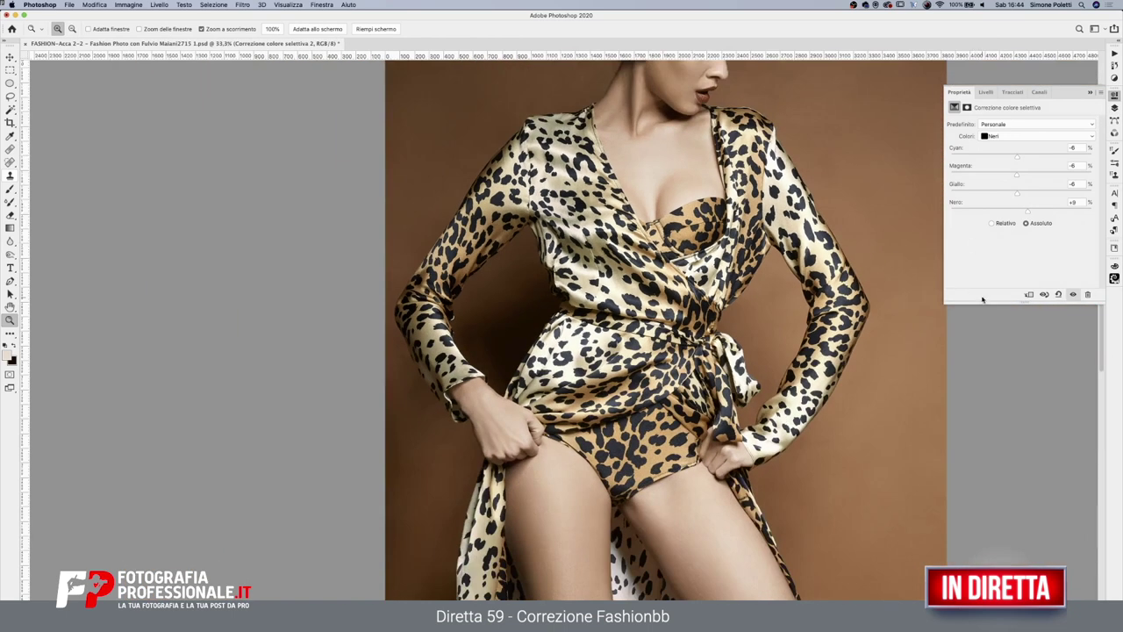
{"action": "key", "text": "alt"}
{"action": "key", "text": "alt"}
Lower Magenta in the Bianchi (whites) range to -8
{"action": "left_click", "coordinate": [1005, 136]}
{"action": "left_click", "coordinate": [1000, 121]}
{"action": "left_click_drag", "start_coordinate": [1012, 173], "coordinate": [1010, 168]}
{"action": "left_click", "coordinate": [717, 188], "text": "alt"}
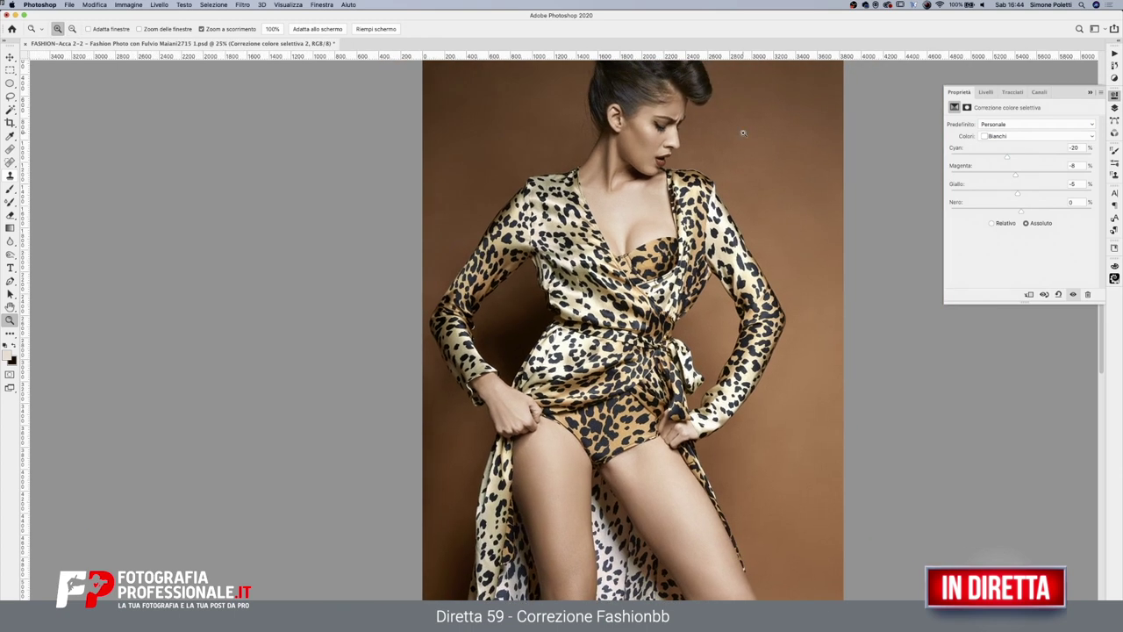
Set the Gialli range to Cyan -8, Magenta -1, Yellow +7
{"action": "left_click", "coordinate": [1007, 136]}
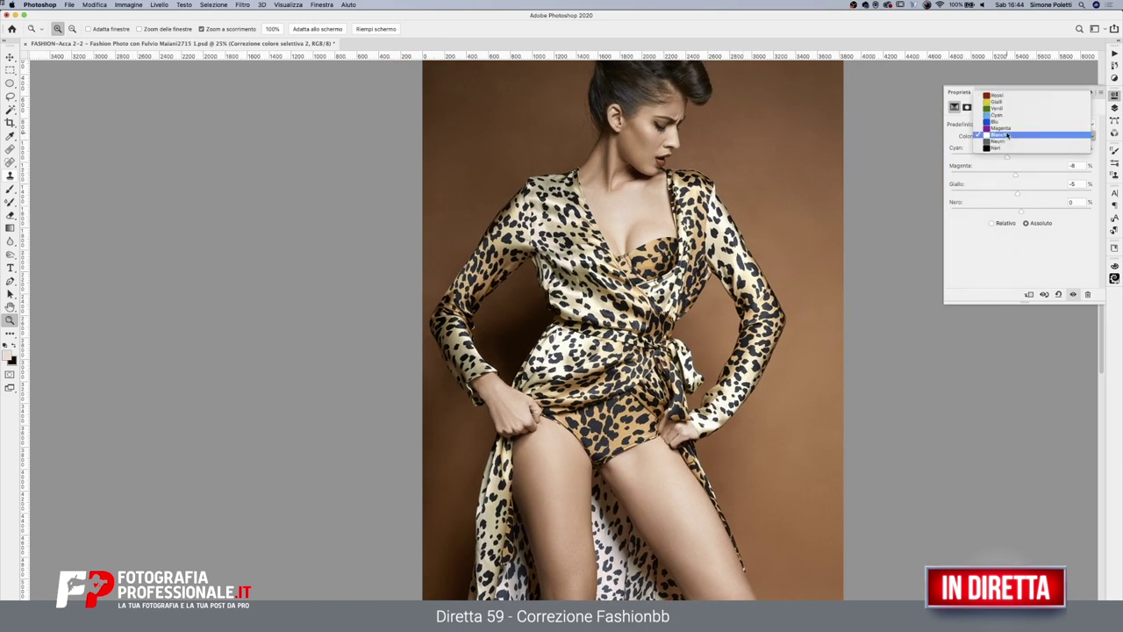
{"action": "left_click", "coordinate": [1009, 102]}
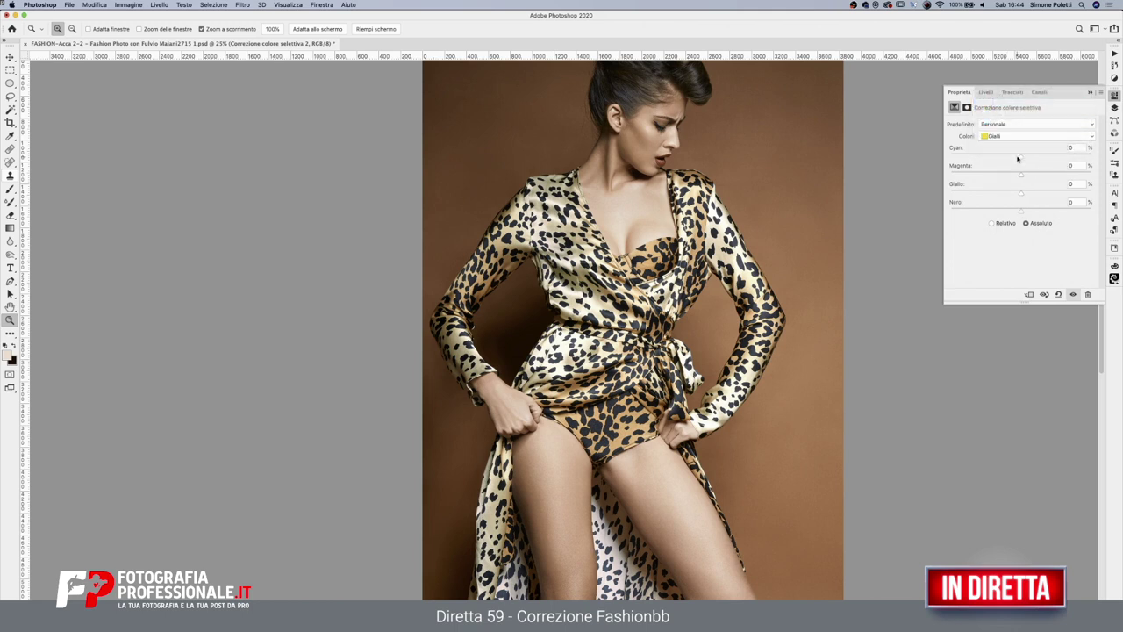
{"action": "mouse_move", "coordinate": [1017, 159]}
{"action": "left_mouse_down"}
{"action": "mouse_move", "coordinate": [1026, 195]}
{"action": "mouse_move", "coordinate": [1041, 178]}
{"action": "mouse_move", "coordinate": [1021, 180]}
{"action": "left_mouse_up"}
{"action": "left_click", "coordinate": [1114, 107]}
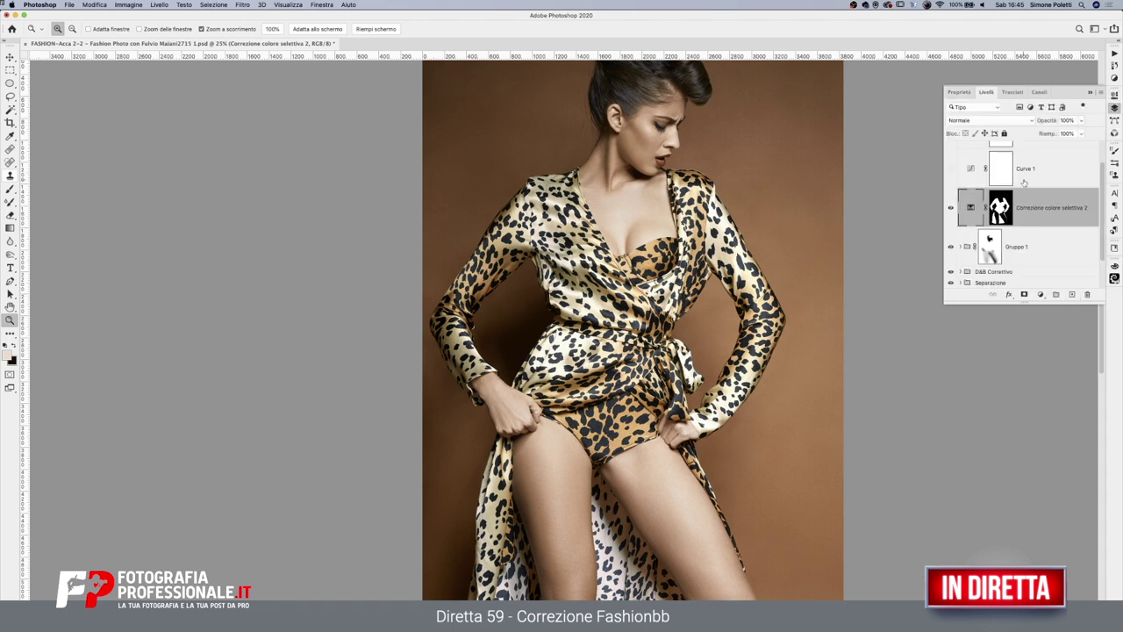
{"action": "left_click", "coordinate": [950, 207]}
{"action": "left_click", "coordinate": [950, 208]}
{"action": "left_click", "coordinate": [950, 208]}
{"action": "left_click", "coordinate": [673, 268], "text": "alt"}
{"action": "left_click", "coordinate": [950, 208]}
{"action": "left_click", "coordinate": [951, 208]}
{"action": "left_click", "coordinate": [950, 208]}
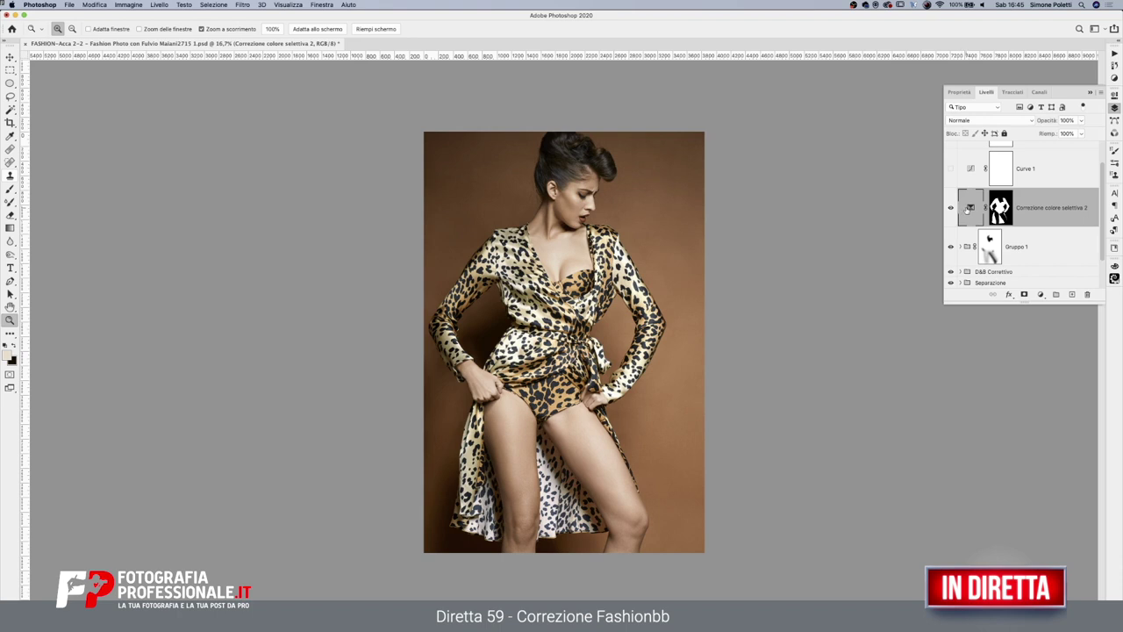
{"action": "left_click", "coordinate": [950, 208]}
{"action": "left_click", "coordinate": [950, 208]}
Add a Curves layer with a raised midpoint to brighten the image
{"action": "left_click", "coordinate": [950, 207]}
{"action": "left_click", "coordinate": [518, 285]}
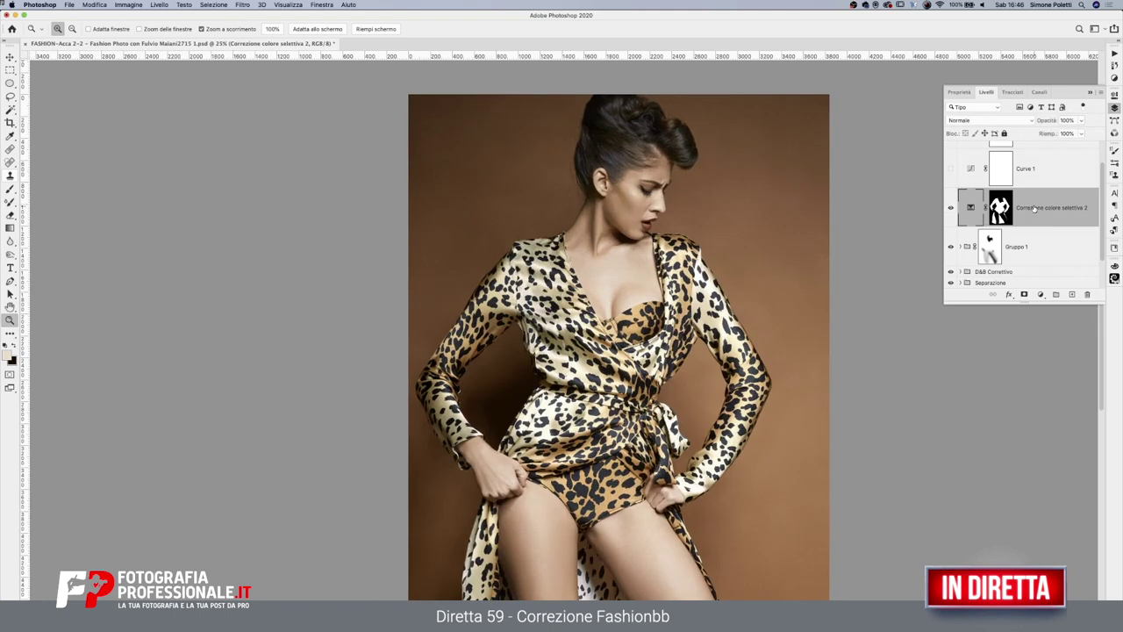
{"action": "left_click", "coordinate": [1041, 294]}
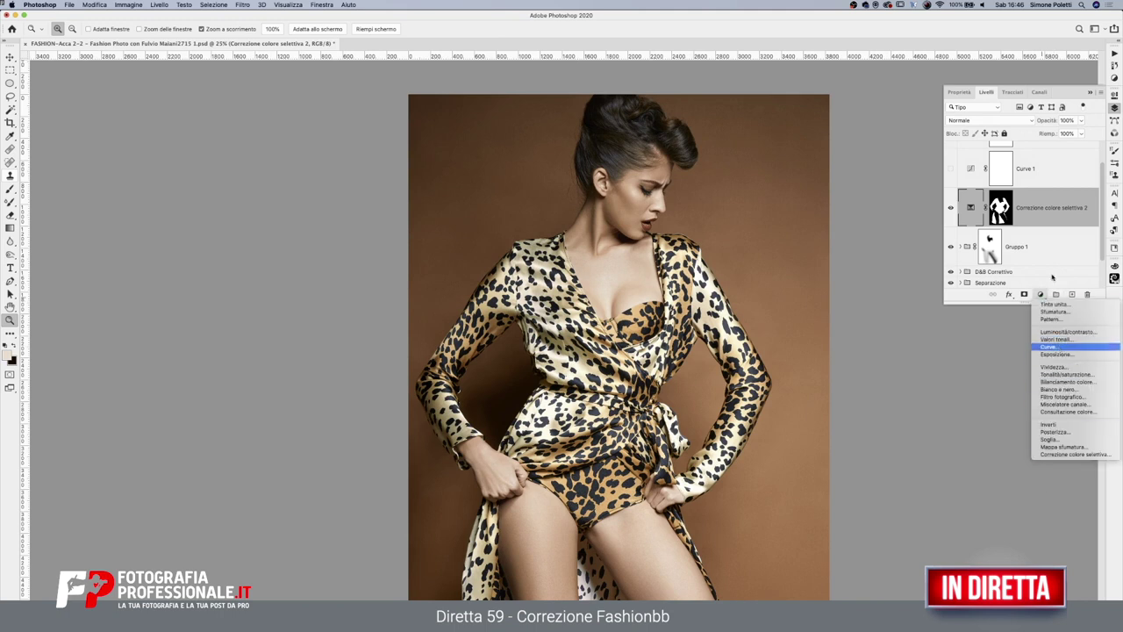
{"action": "left_click", "coordinate": [1049, 347]}
{"action": "left_click_drag", "start_coordinate": [1030, 205], "coordinate": [1031, 186]}
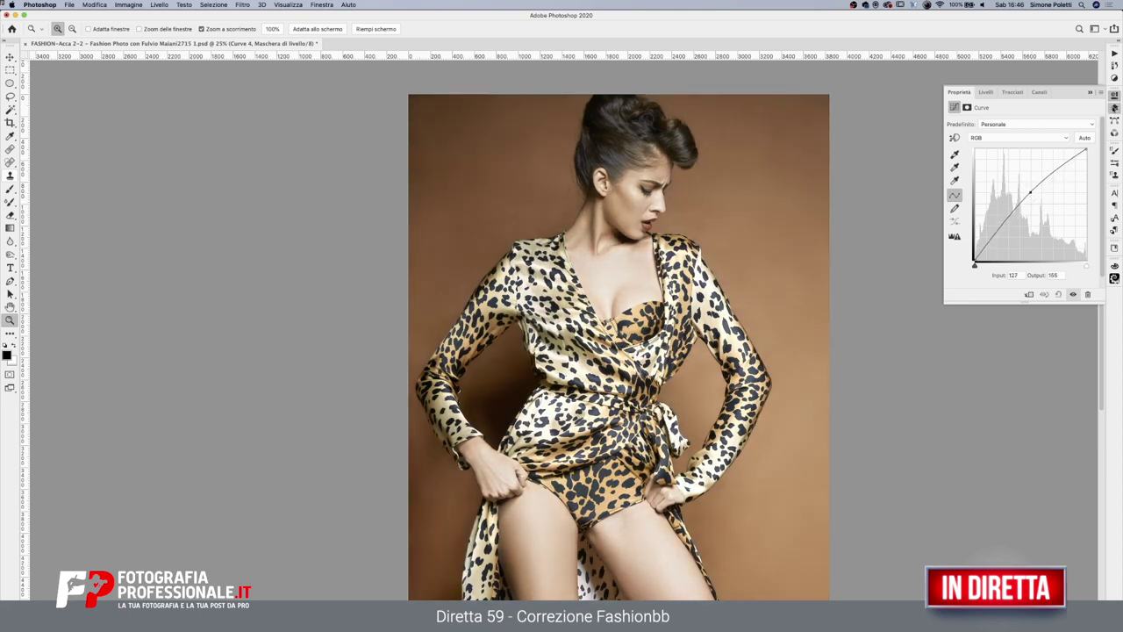
Clip Curve 4 to the Correzione colore selettiva 2 layer
{"action": "left_click", "coordinate": [1114, 107]}
{"action": "key", "text": "alt"}
{"action": "left_click", "coordinate": [1043, 227], "text": "alt"}
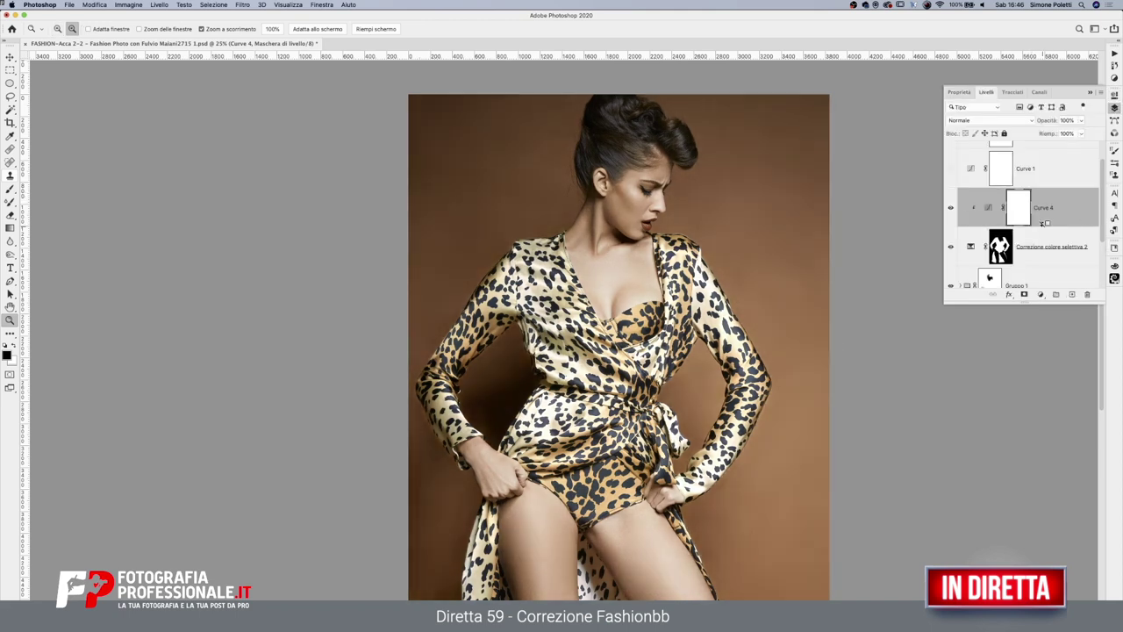
{"action": "left_click", "coordinate": [951, 208]}
Limit Curve 4 with Blend If underlying black split at 144, and set opacity 61%
{"action": "double_click", "coordinate": [1070, 218]}
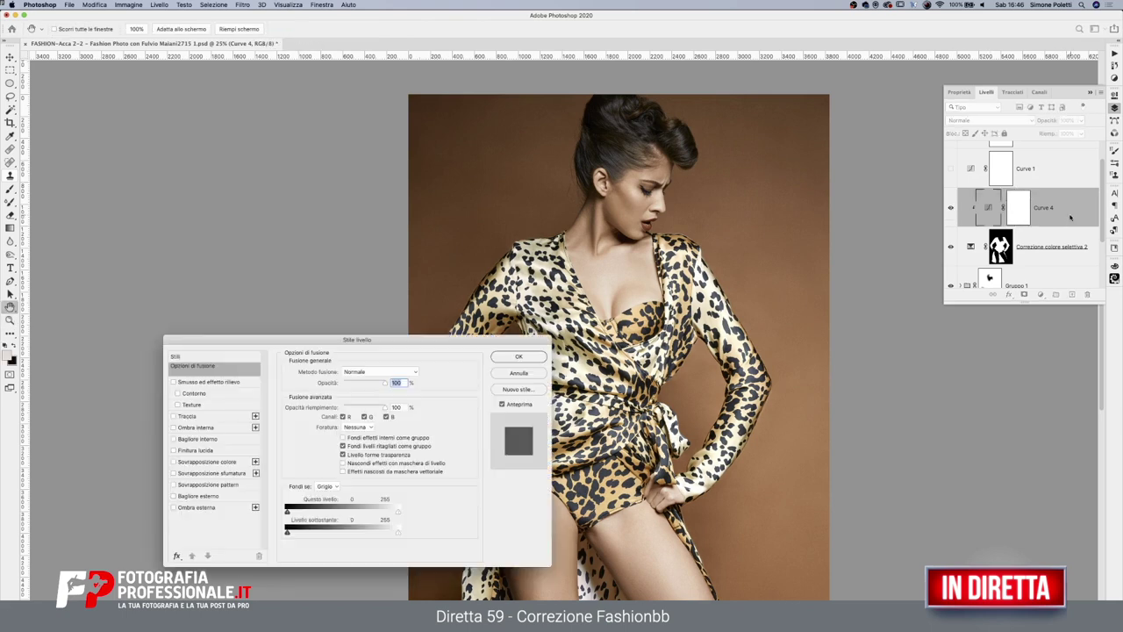
{"action": "left_click_drag", "start_coordinate": [288, 535], "coordinate": [389, 533]}
{"action": "key", "text": "alt"}
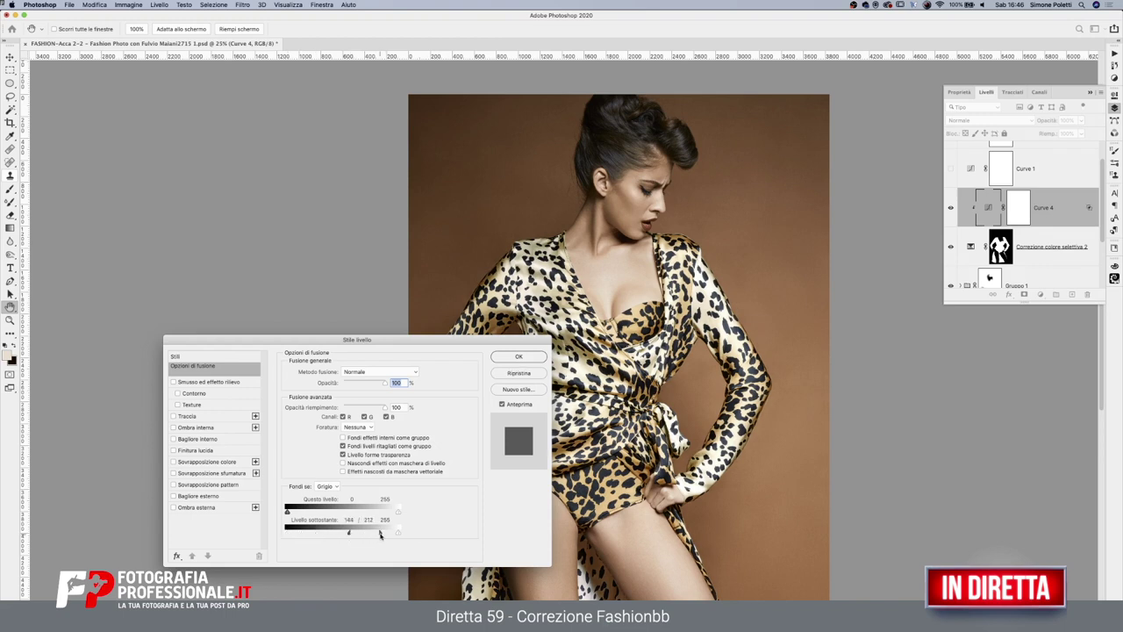
{"action": "left_click", "coordinate": [518, 356]}
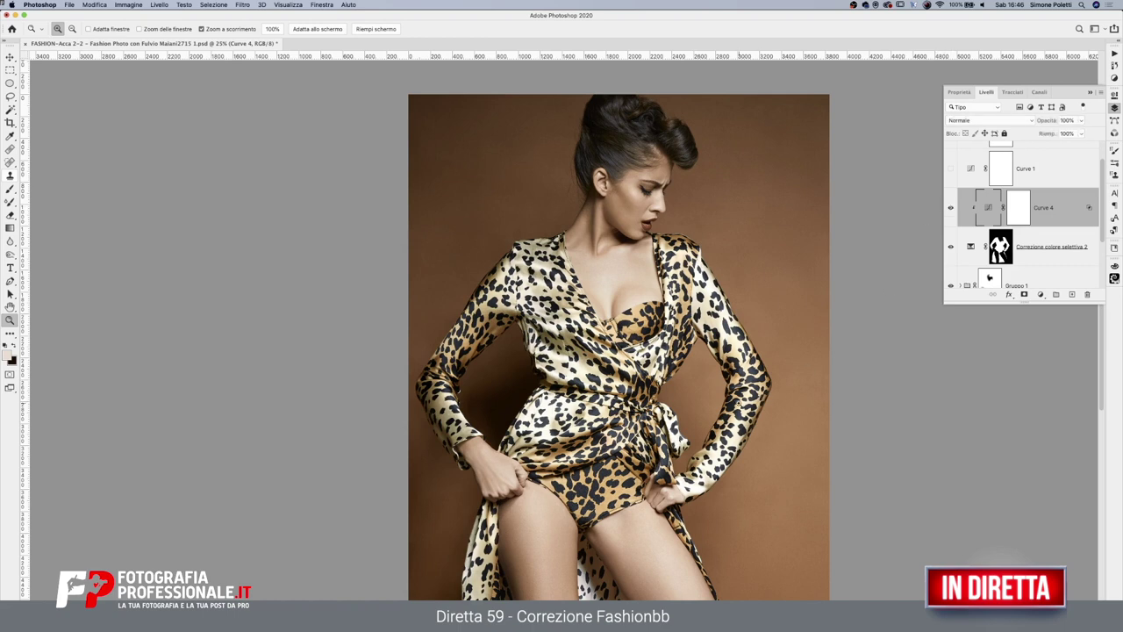
{"action": "left_click", "coordinate": [676, 369], "text": "alt"}
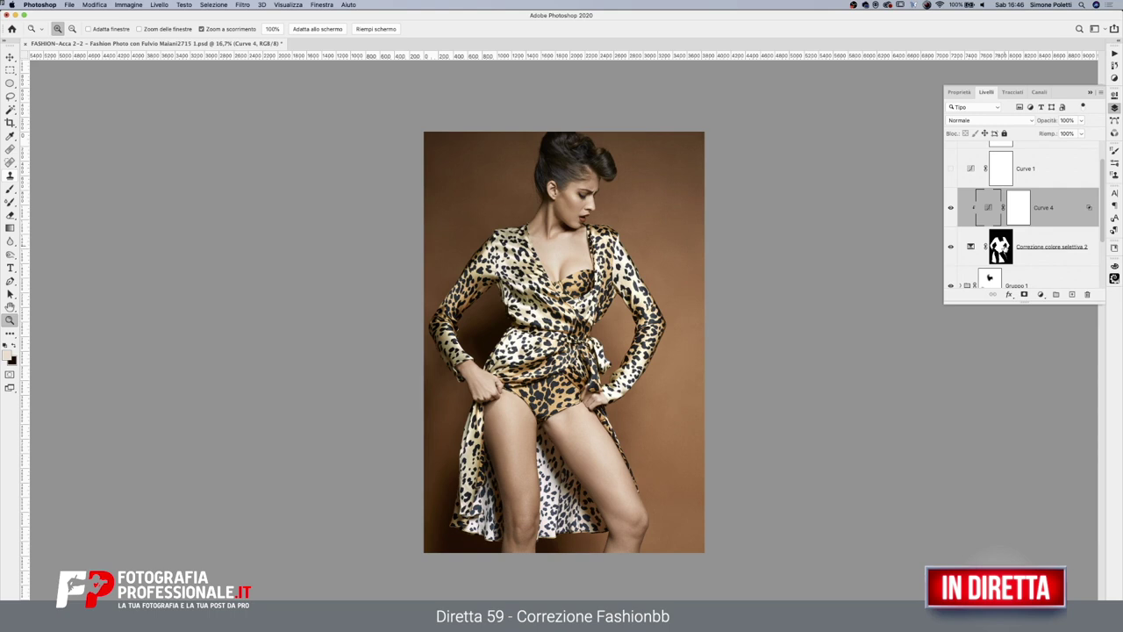
{"action": "left_click_drag", "start_coordinate": [1079, 121], "coordinate": [1065, 133]}
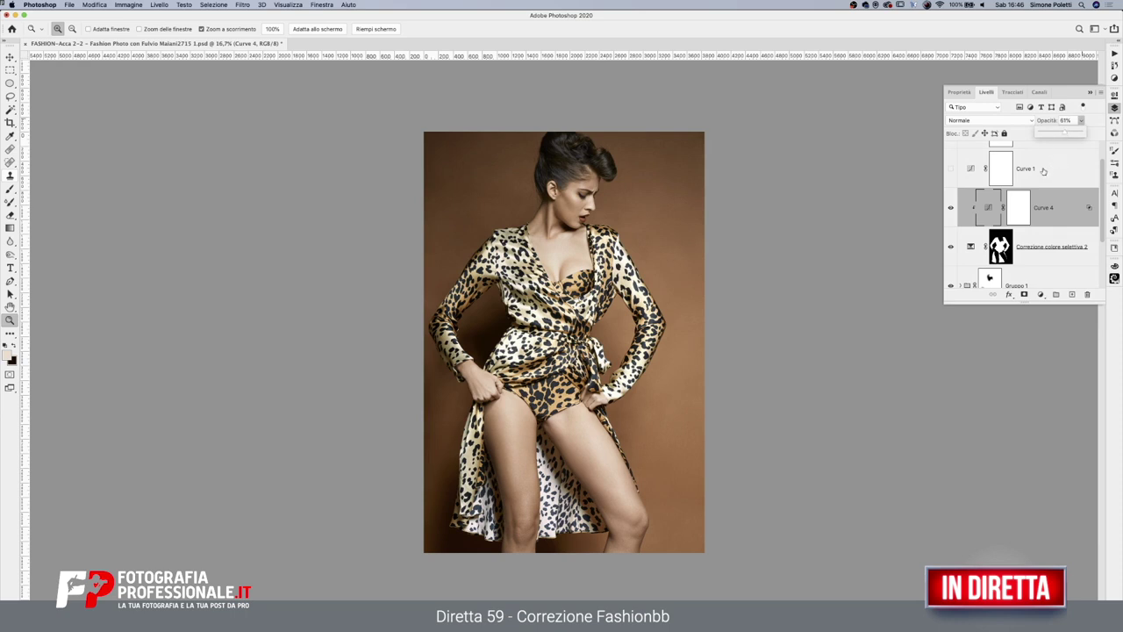
Add a Levels layer with black point 36 and midtones 0.72
{"action": "left_click_drag", "start_coordinate": [1104, 171], "coordinate": [1103, 145]}
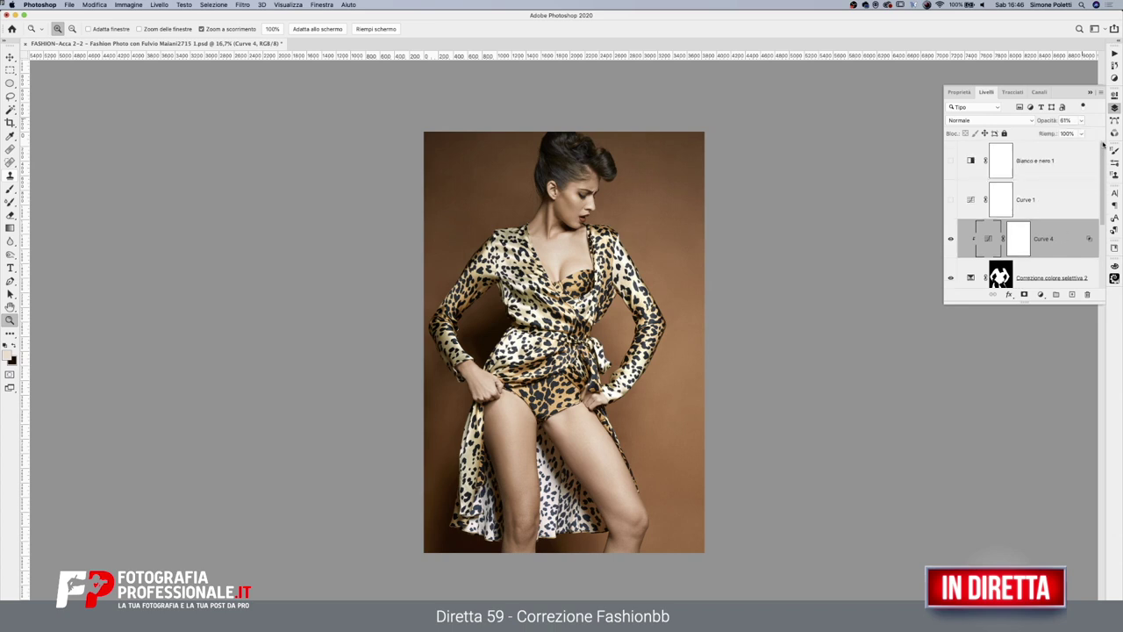
{"action": "left_click", "coordinate": [951, 161]}
{"action": "left_click", "coordinate": [950, 200]}
{"action": "left_click", "coordinate": [1041, 294]}
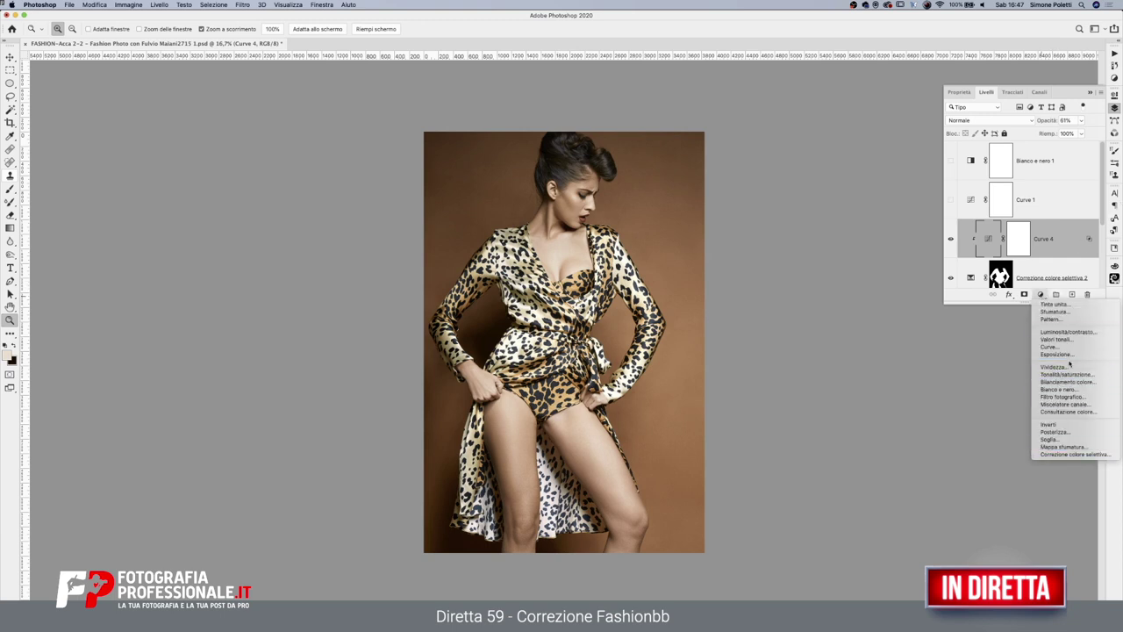
{"action": "left_click", "coordinate": [1067, 342]}
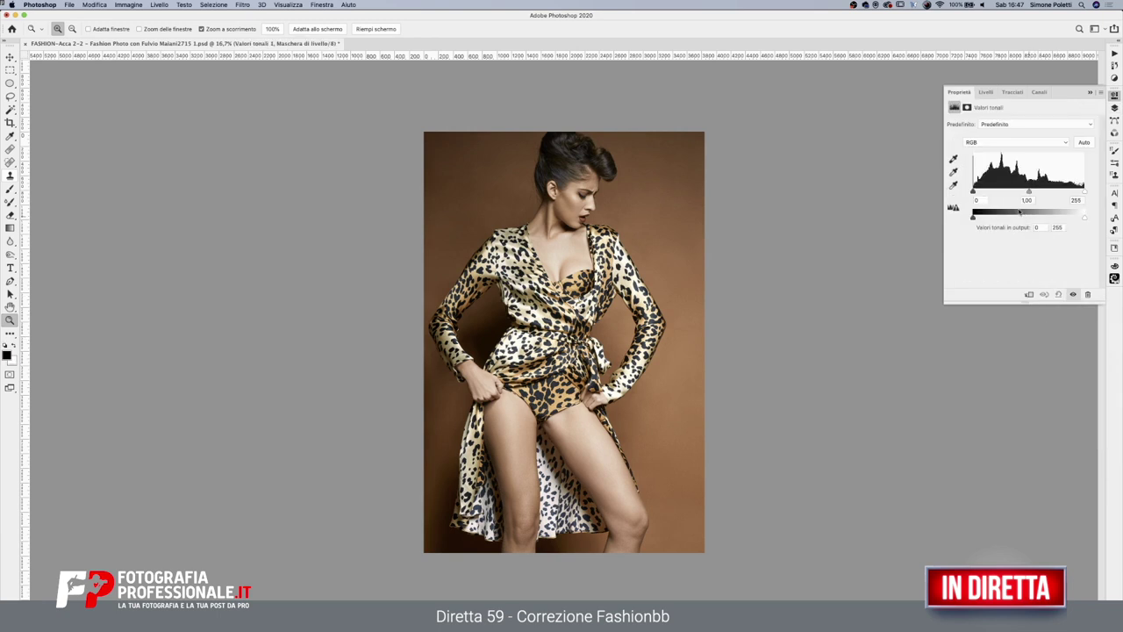
{"action": "left_click_drag", "start_coordinate": [1027, 192], "coordinate": [1040, 192]}
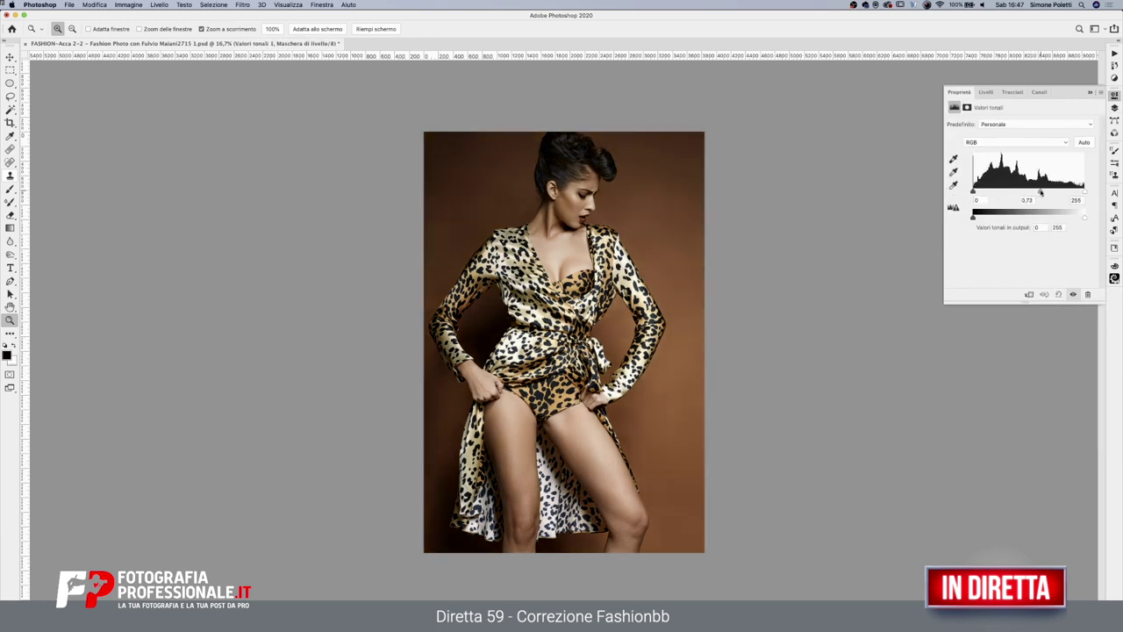
{"action": "left_click_drag", "start_coordinate": [973, 191], "coordinate": [989, 192]}
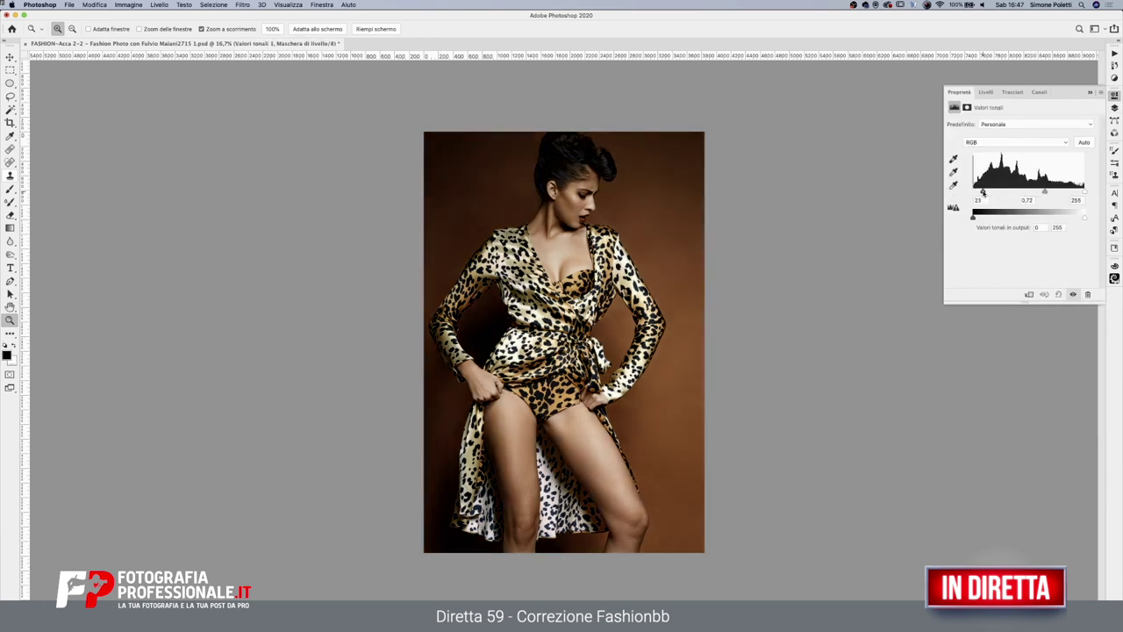
Set the Valori tonali 1 Levels layer's blend mode to Moltiplica
{"action": "left_click", "coordinate": [1114, 107]}
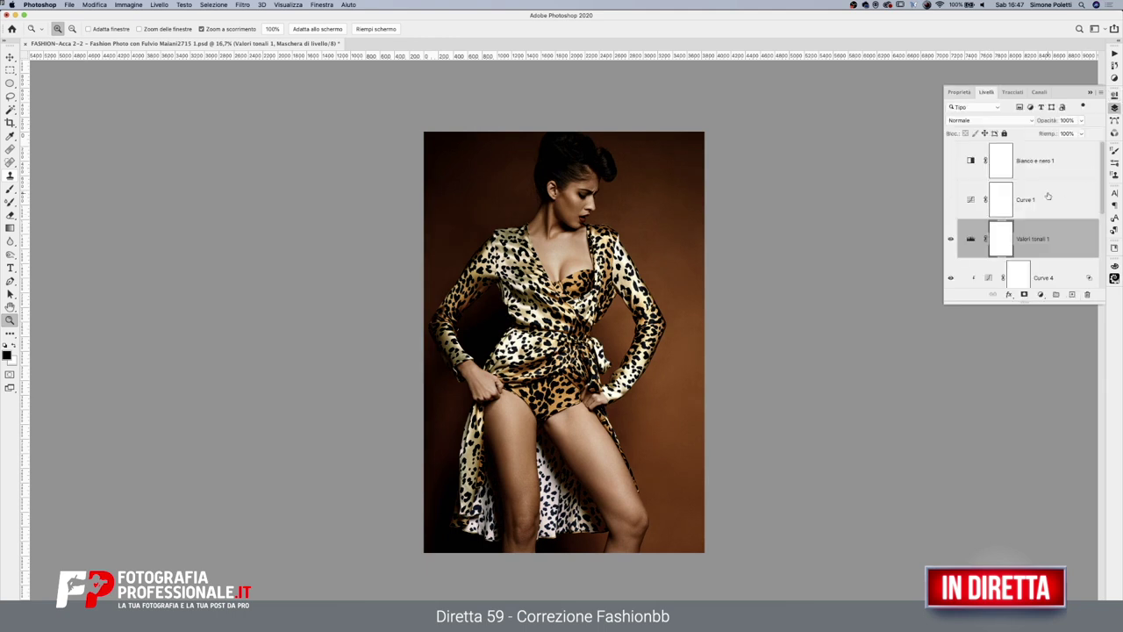
{"action": "left_click", "coordinate": [1009, 120]}
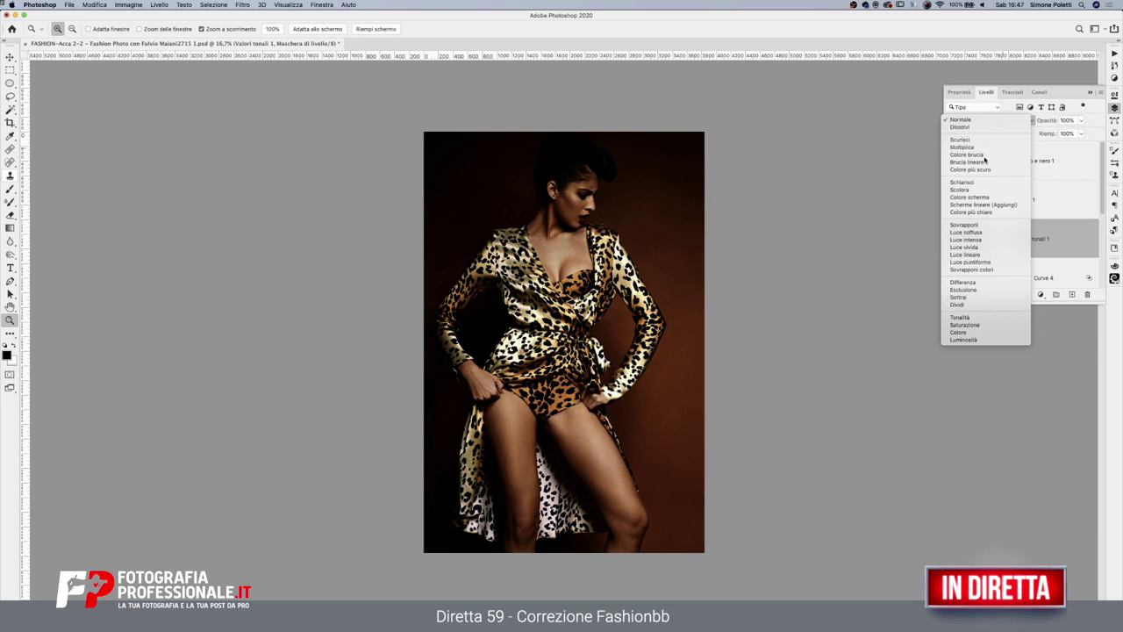
{"action": "left_click", "coordinate": [1002, 148]}
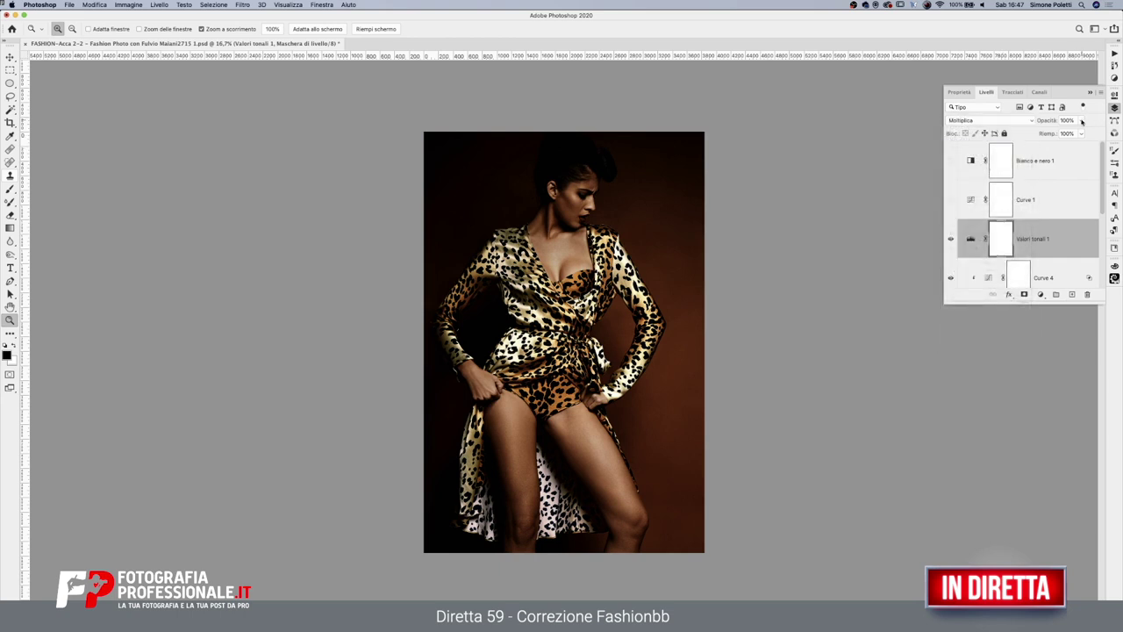
{"action": "left_click", "coordinate": [13, 229]}
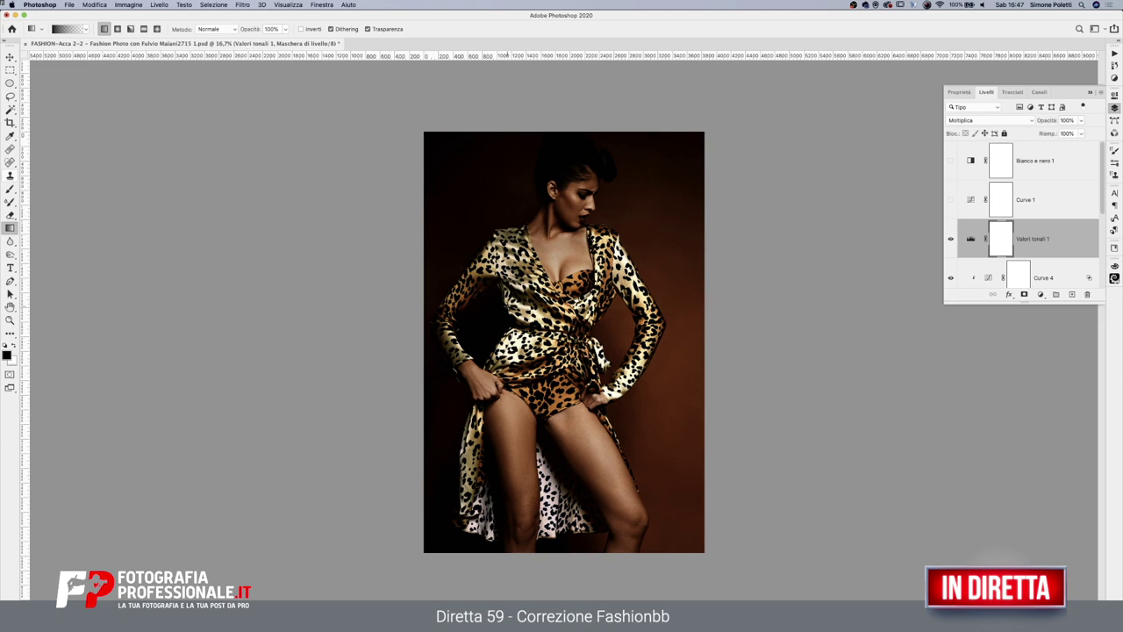
Draw a radial gradient on the Valori tonali 1 mask from the figure upward
{"action": "left_click", "coordinate": [118, 29]}
{"action": "left_click_drag", "start_coordinate": [551, 360], "coordinate": [553, 112]}
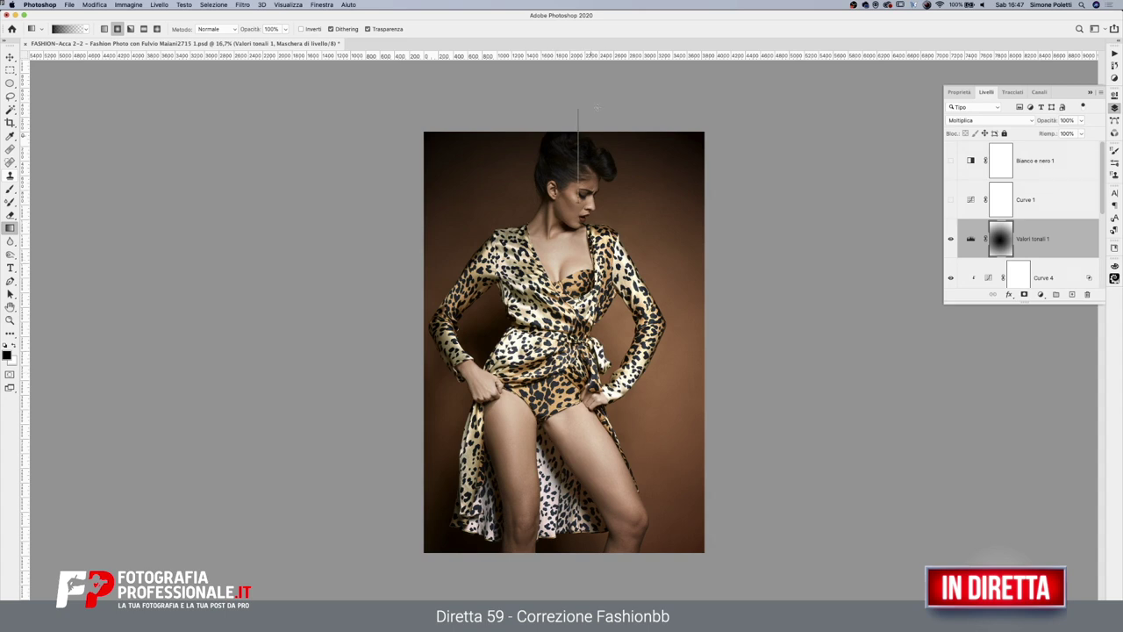
{"action": "left_click_drag", "start_coordinate": [581, 184], "coordinate": [598, 100]}
{"action": "key", "text": "super+z"}
{"action": "left_click_drag", "start_coordinate": [571, 268], "coordinate": [570, 76]}
Redraw the radial vignette from the chest to the top edge, comparing it on and off
{"action": "left_click", "coordinate": [951, 238]}
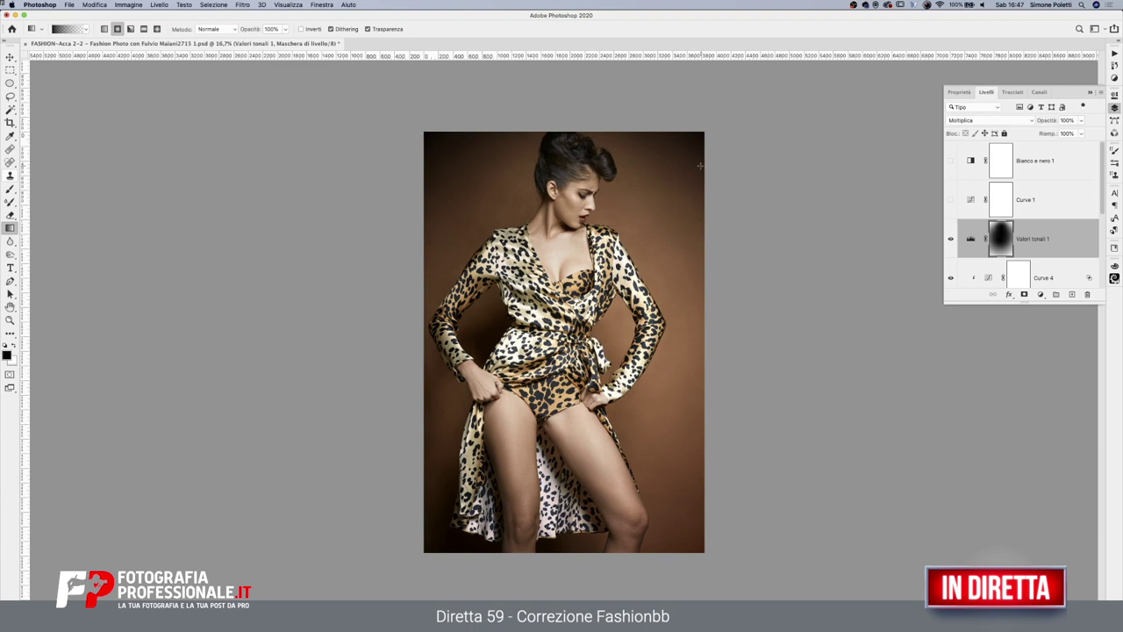
{"action": "left_click_drag", "start_coordinate": [568, 263], "coordinate": [597, 111]}
{"action": "left_click", "coordinate": [950, 238]}
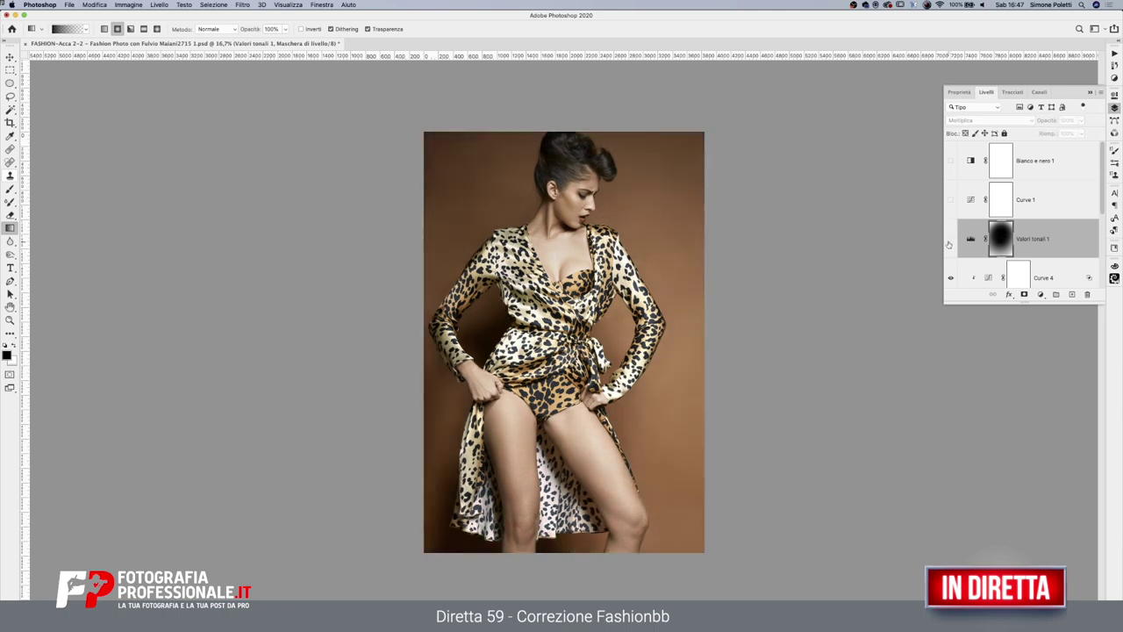
{"action": "left_click", "coordinate": [950, 238]}
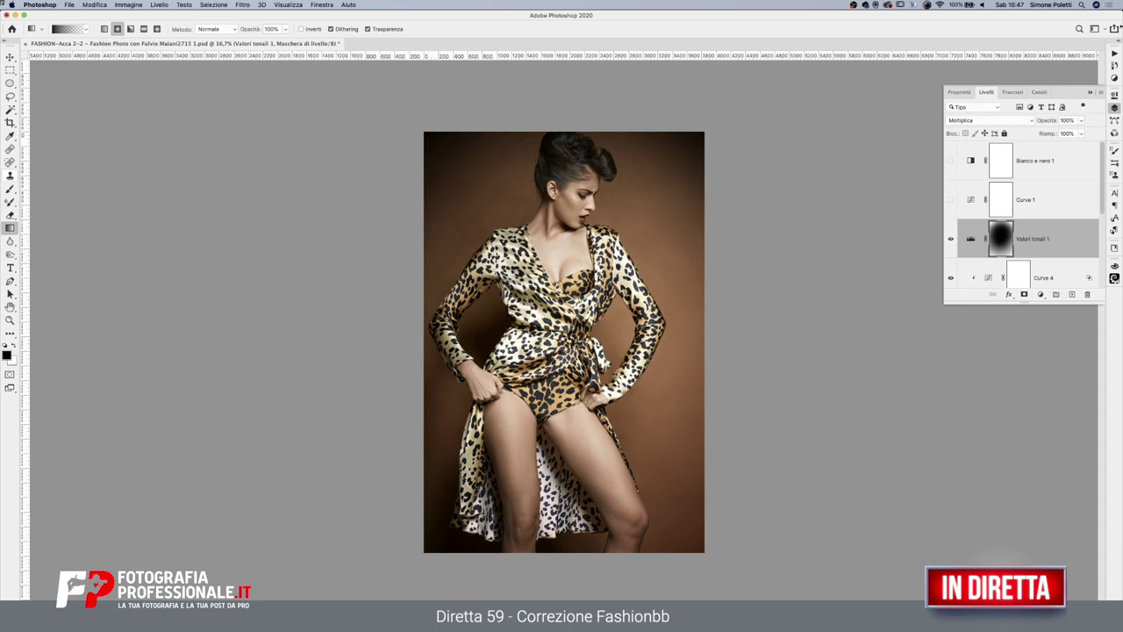
{"action": "left_click_drag", "start_coordinate": [1104, 176], "coordinate": [1100, 254]}
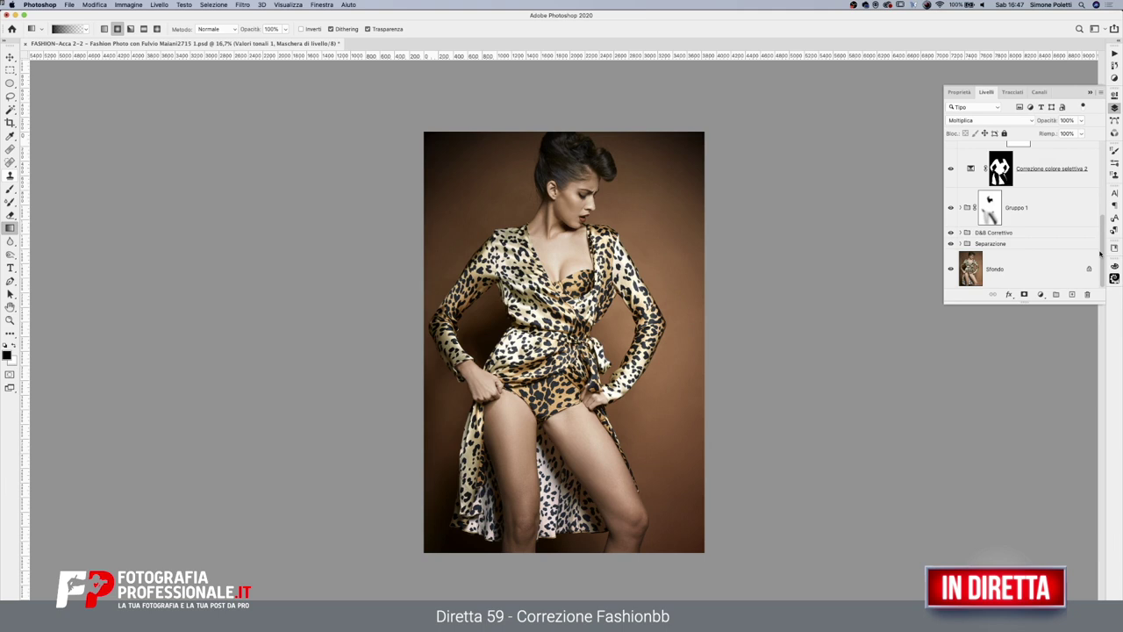
{"action": "left_click", "coordinate": [1030, 246], "text": "shift"}
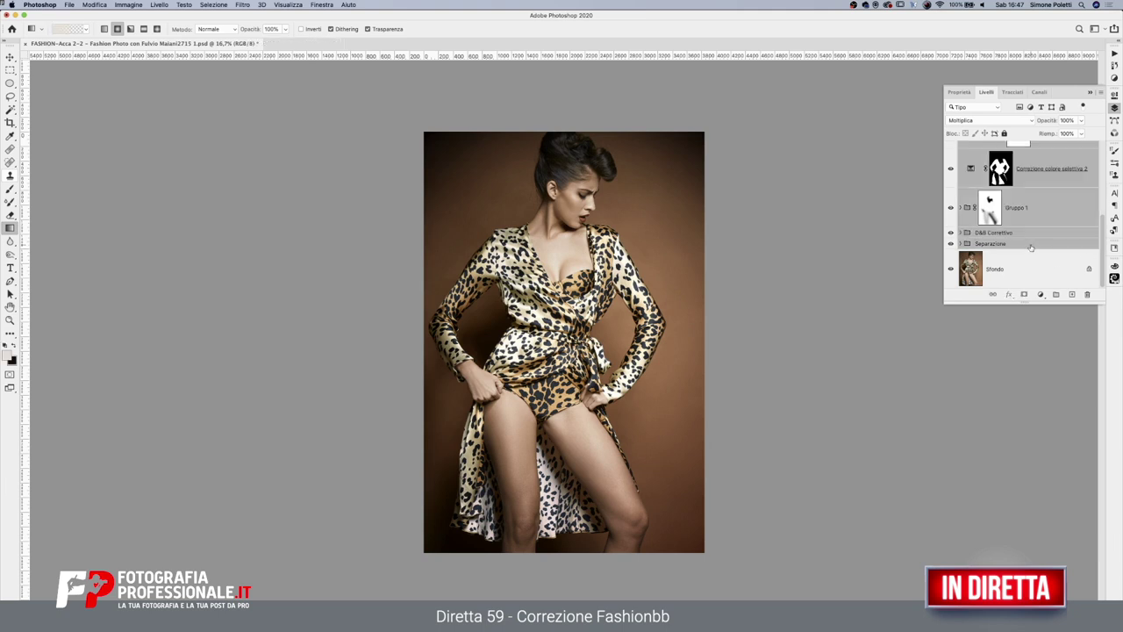
Group the selected layers into Gruppo 2 and toggle it repeatedly for before/after
{"action": "key", "text": "ctrl+g"}
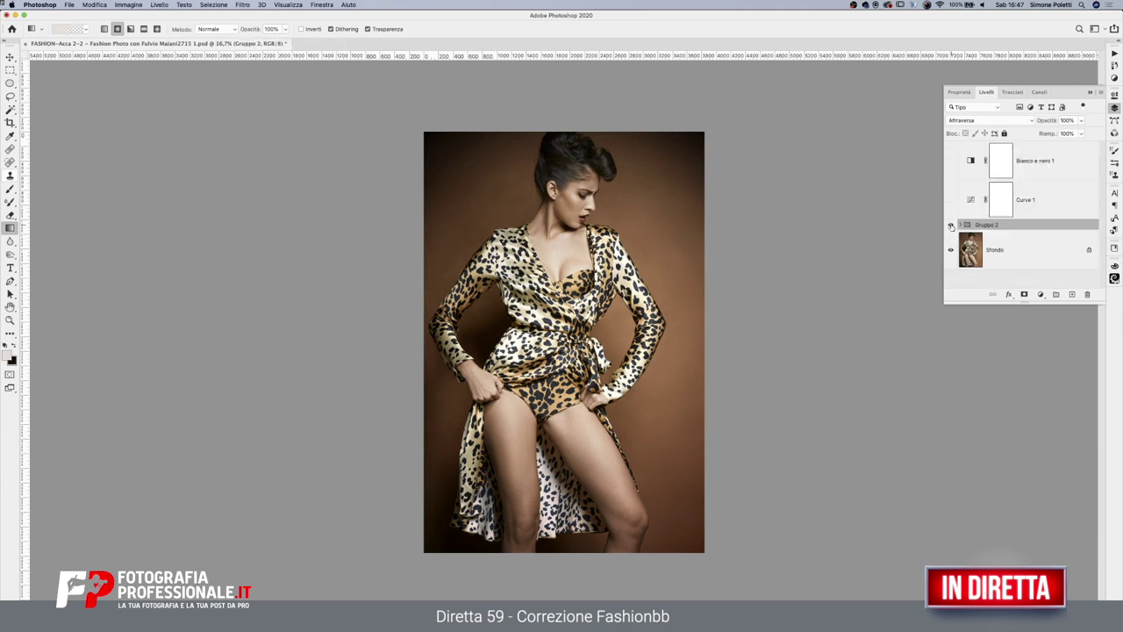
{"action": "left_click", "coordinate": [951, 226]}
{"action": "left_click", "coordinate": [951, 226]}
{"action": "left_click", "coordinate": [951, 227]}
{"action": "left_click", "coordinate": [951, 227]}
{"action": "left_click", "coordinate": [951, 226]}
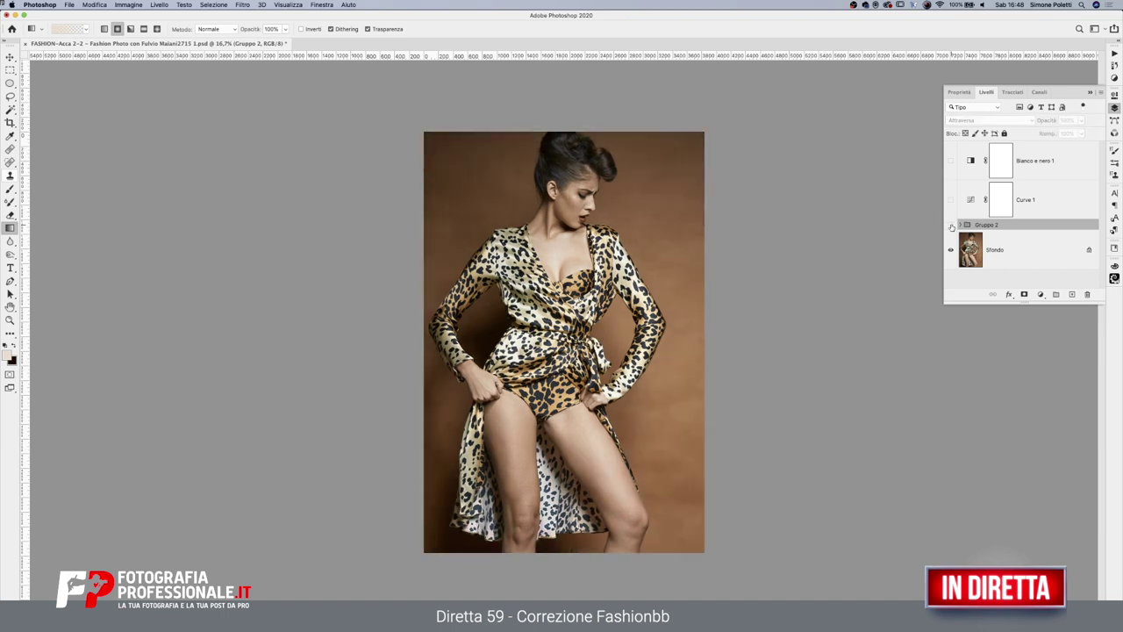
{"action": "left_click", "coordinate": [951, 226]}
{"action": "left_click", "coordinate": [951, 226]}
{"action": "left_click", "coordinate": [951, 225]}
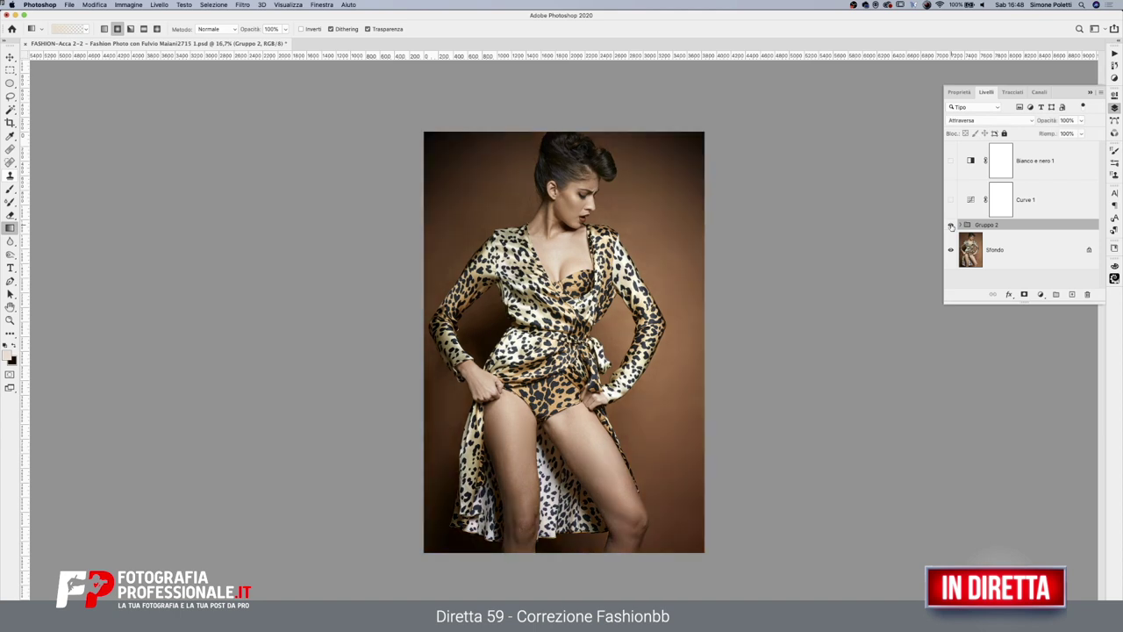
{"action": "left_click", "coordinate": [951, 226]}
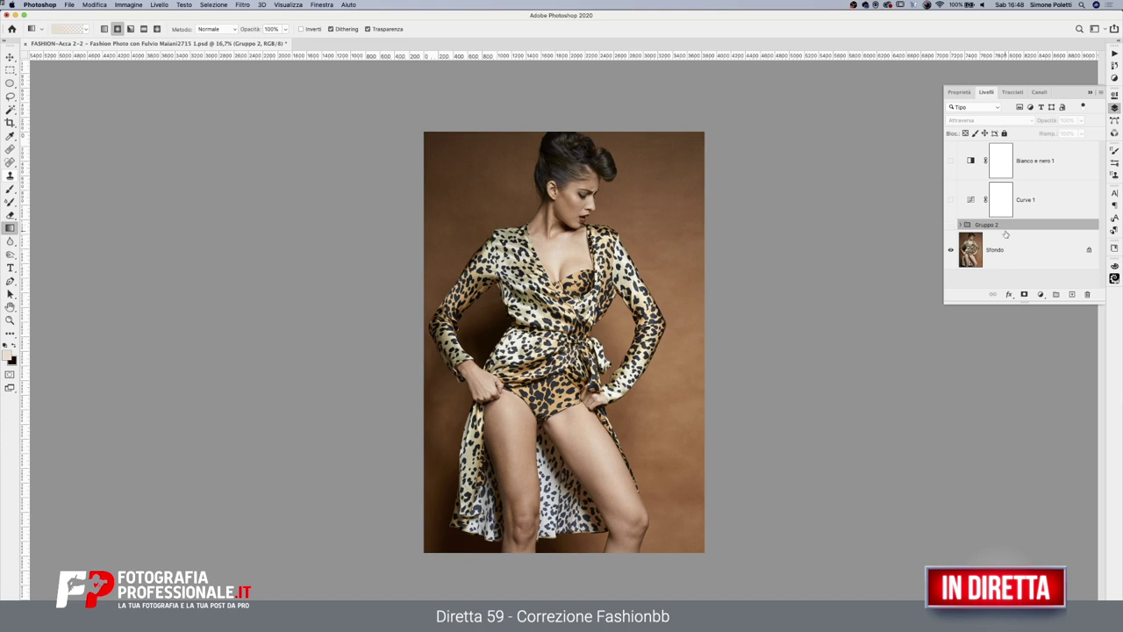
{"action": "left_click", "coordinate": [950, 226]}
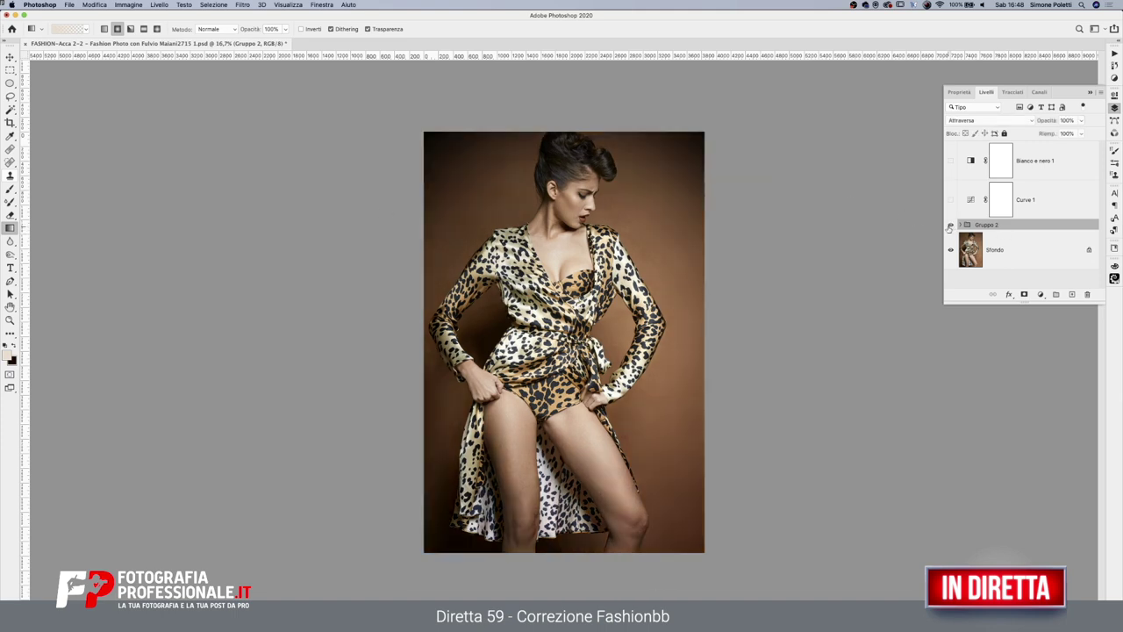
Dismiss the gradient error and zoom in to inspect the model's torso and hips
{"action": "left_click", "coordinate": [577, 214]}
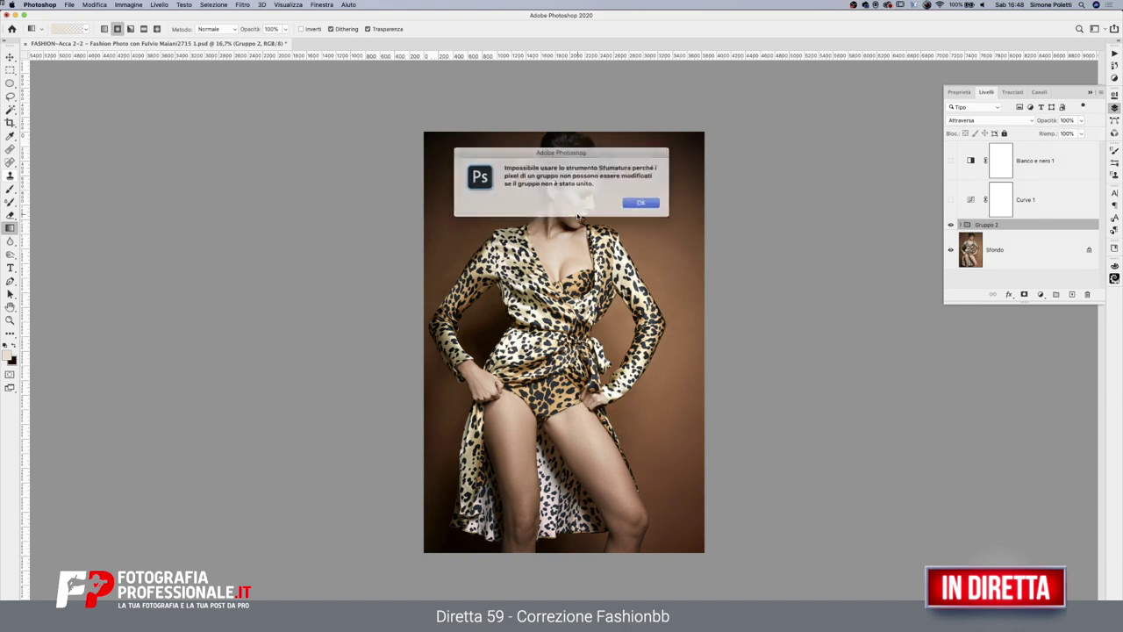
{"action": "key", "text": "Return"}
{"action": "left_click", "coordinate": [950, 224]}
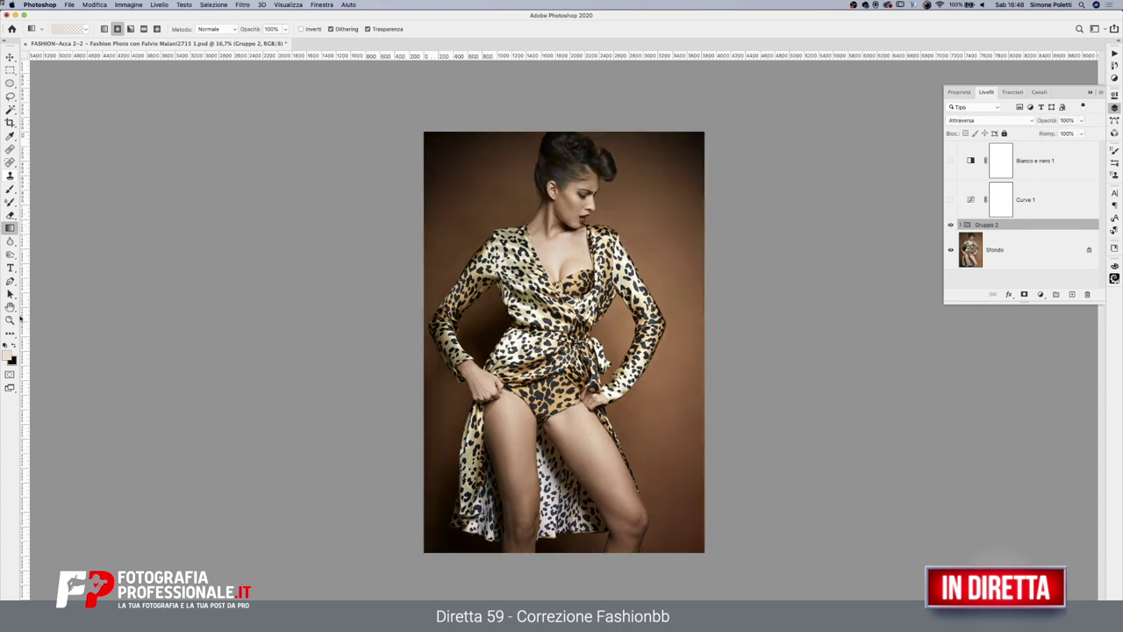
{"action": "key", "text": "z"}
{"action": "left_click", "coordinate": [615, 237]}
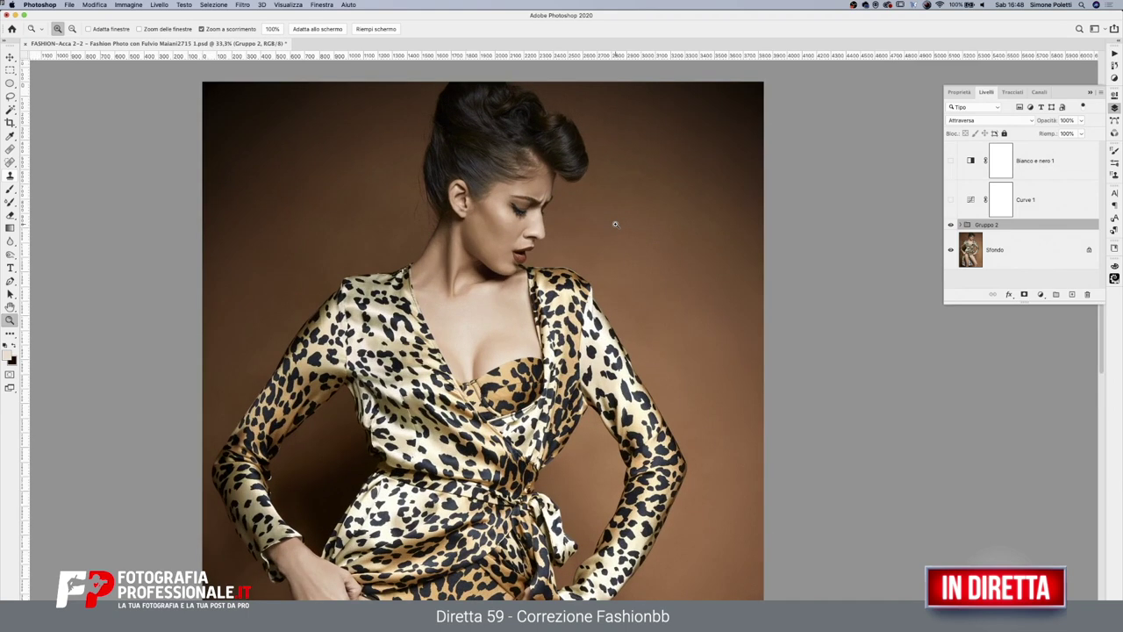
{"action": "left_click_drag", "start_coordinate": [624, 399], "coordinate": [734, 274]}
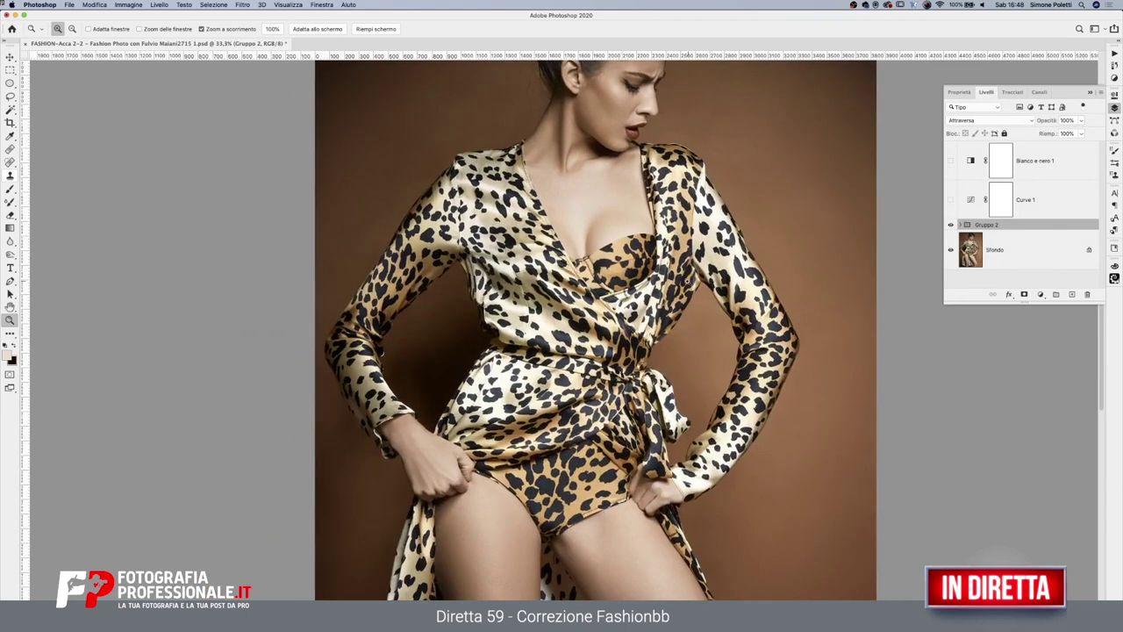
{"action": "left_click", "coordinate": [532, 289], "text": "alt"}
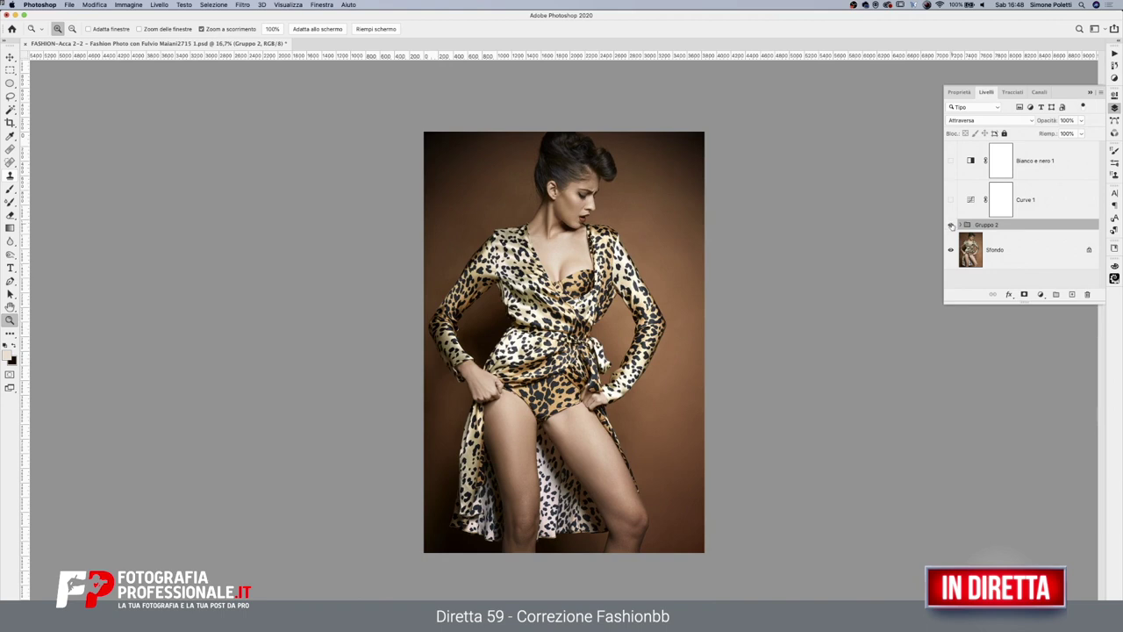
Toggle Gruppo 2 repeatedly to compare the photo before and after
{"action": "left_click", "coordinate": [951, 226]}
{"action": "left_click", "coordinate": [951, 226]}
{"action": "left_click", "coordinate": [951, 225]}
{"action": "left_click", "coordinate": [951, 225]}
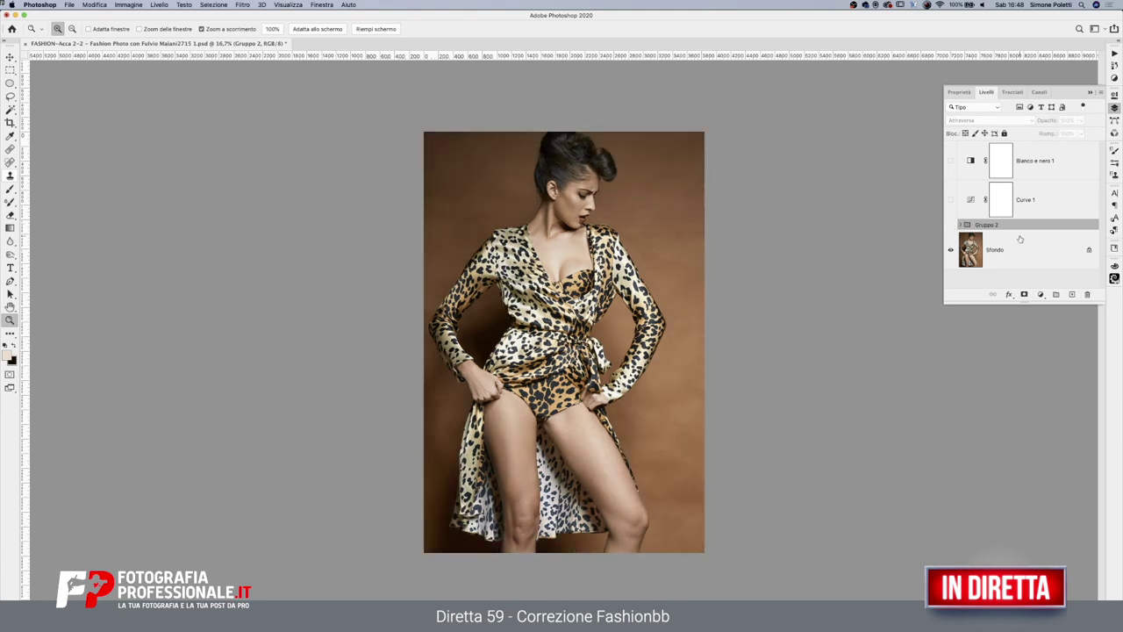
{"action": "left_click", "coordinate": [951, 225]}
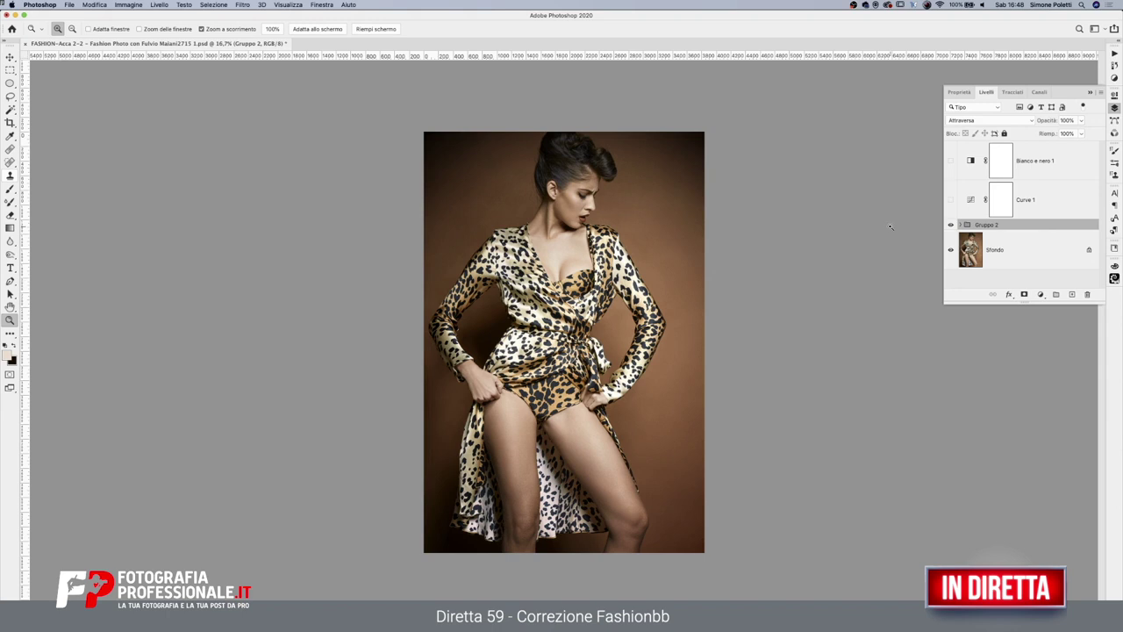
{"action": "left_click", "coordinate": [951, 225]}
{"action": "left_click", "coordinate": [951, 227]}
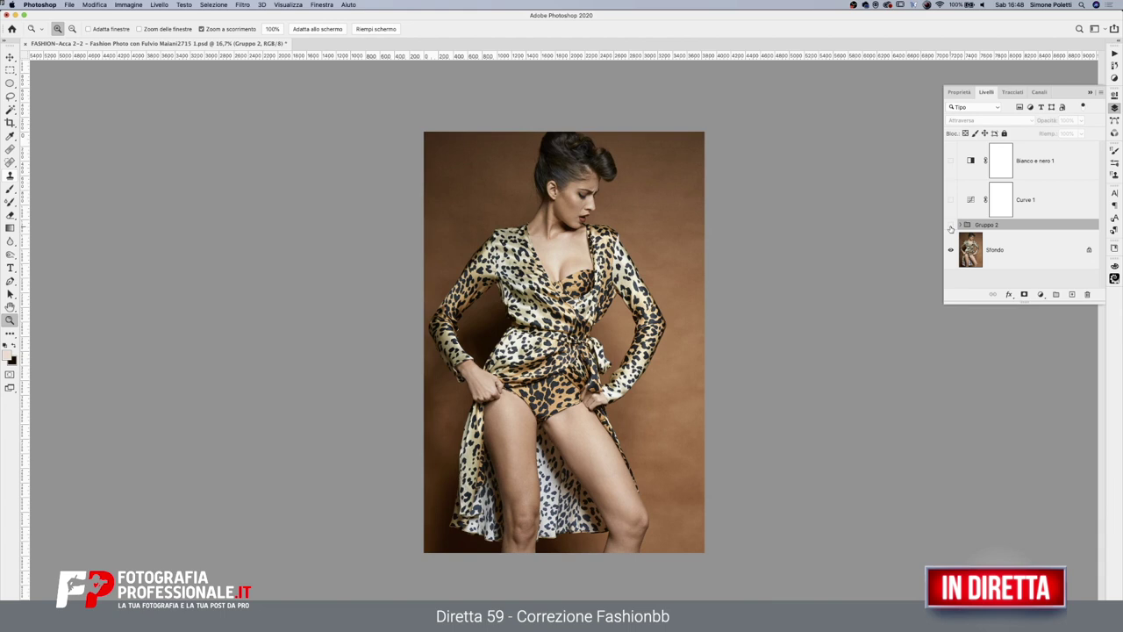
{"action": "left_click", "coordinate": [951, 225]}
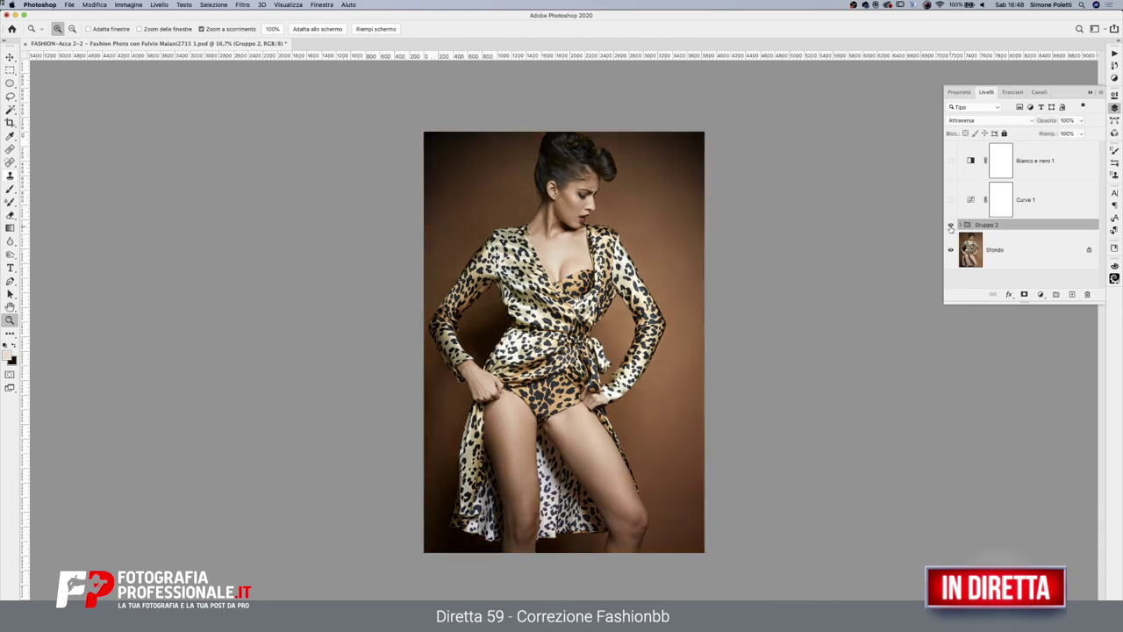
{"action": "left_click", "coordinate": [952, 227]}
{"action": "left_click", "coordinate": [950, 226]}
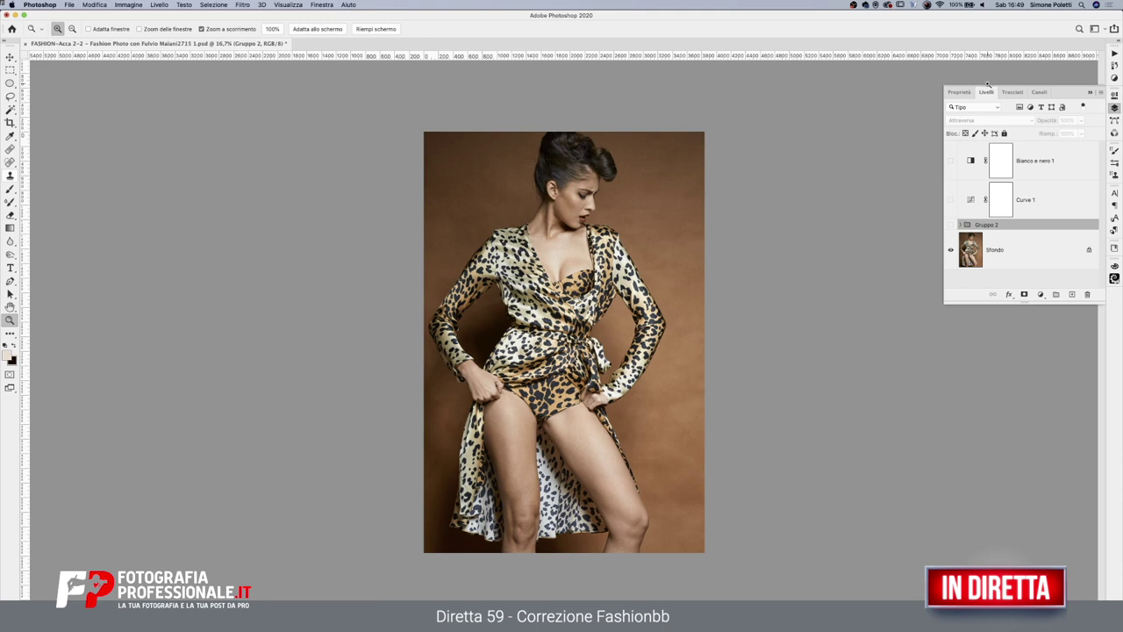
{"action": "left_click", "coordinate": [950, 225]}
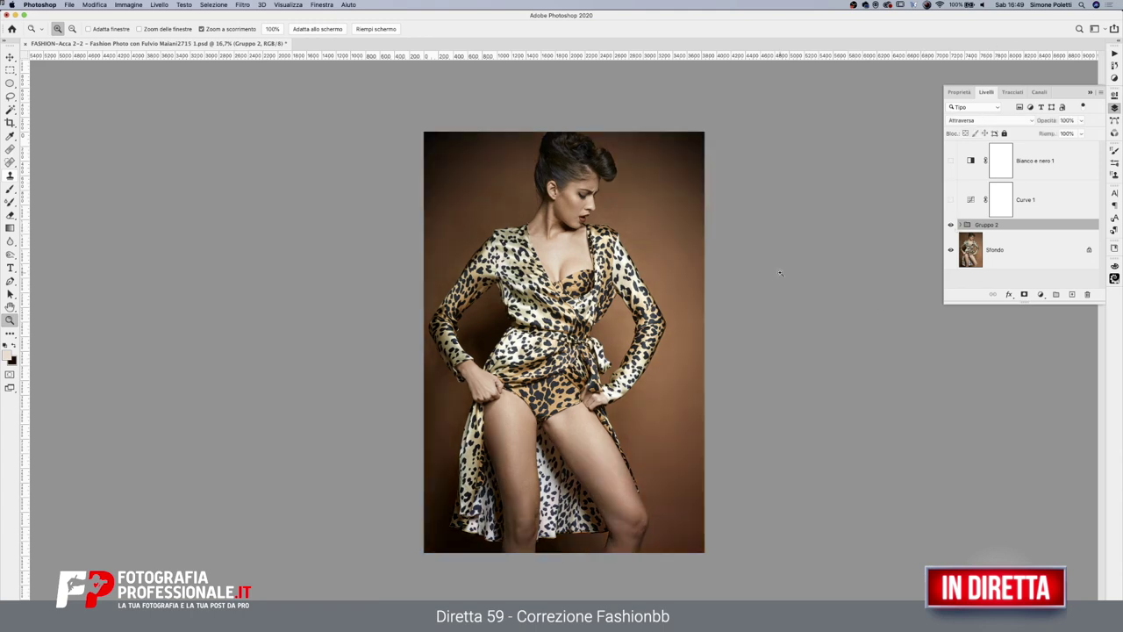
{"action": "key", "text": "ctrl+plus"}
Try Luminosità on the Valori tonali 1 vignette, then revert it to Moltiplica
{"action": "left_click", "coordinate": [966, 225]}
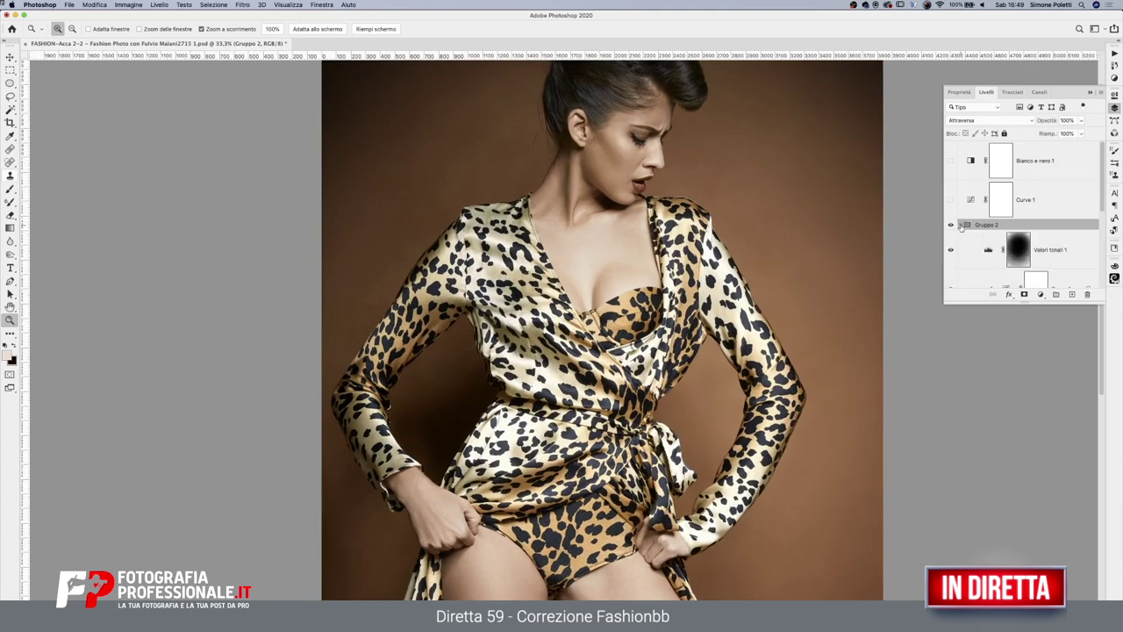
{"action": "scroll", "coordinate": [1045, 222], "scroll_direction": "down", "scroll_amount": 2}
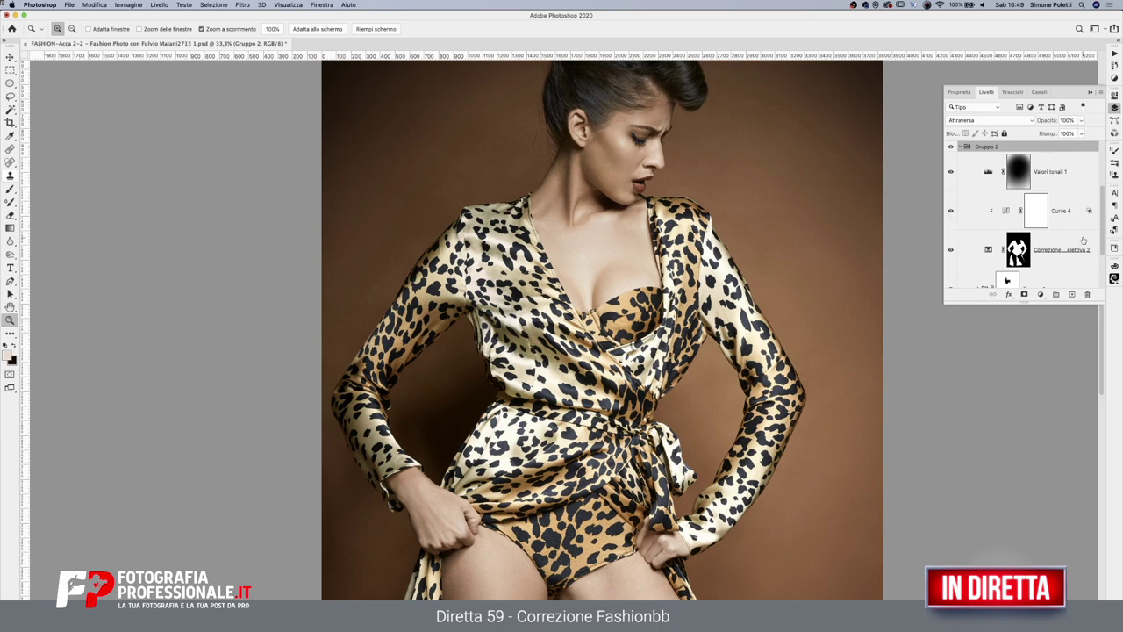
{"action": "left_click", "coordinate": [1023, 182]}
{"action": "left_click", "coordinate": [1010, 121]}
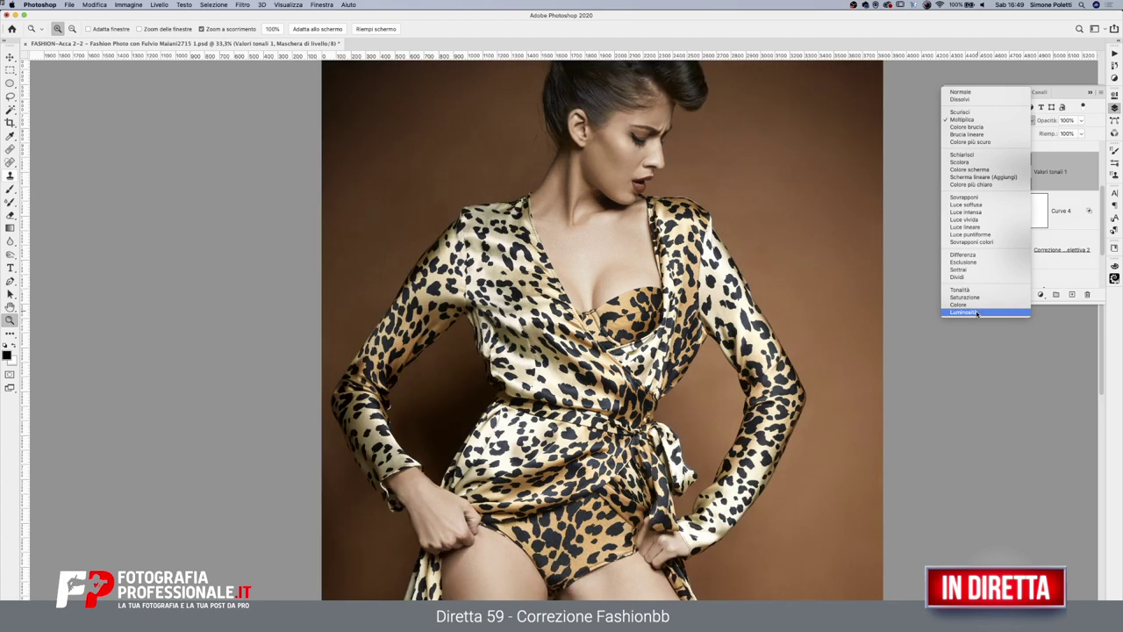
{"action": "left_click", "coordinate": [977, 313]}
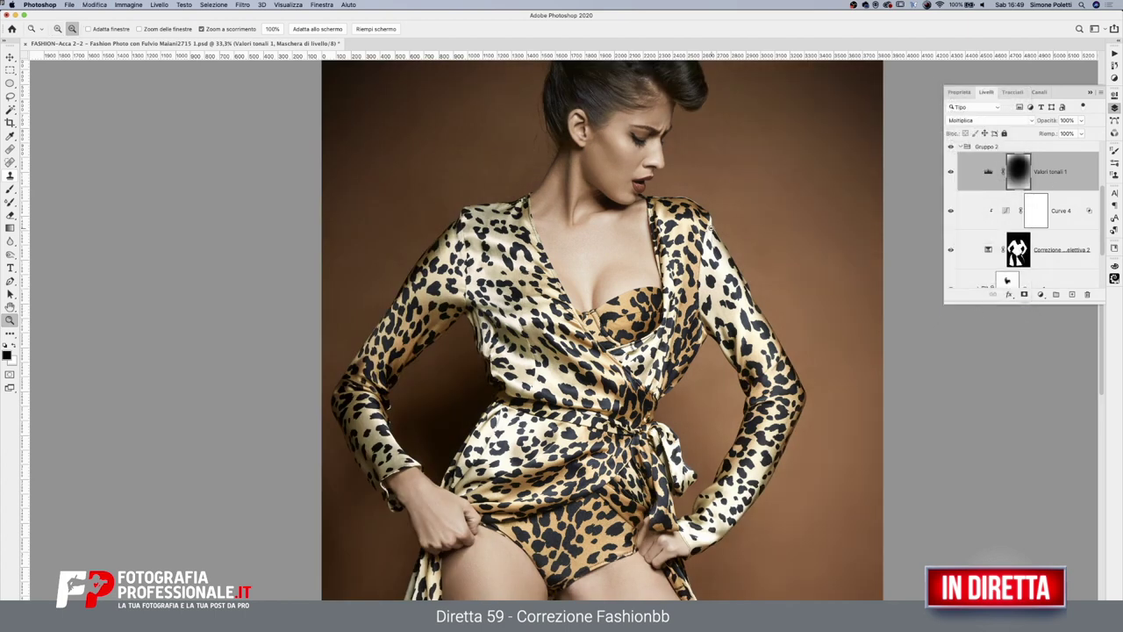
{"action": "key", "text": "shift+alt+m"}
{"action": "left_click", "coordinate": [711, 228], "text": "alt"}
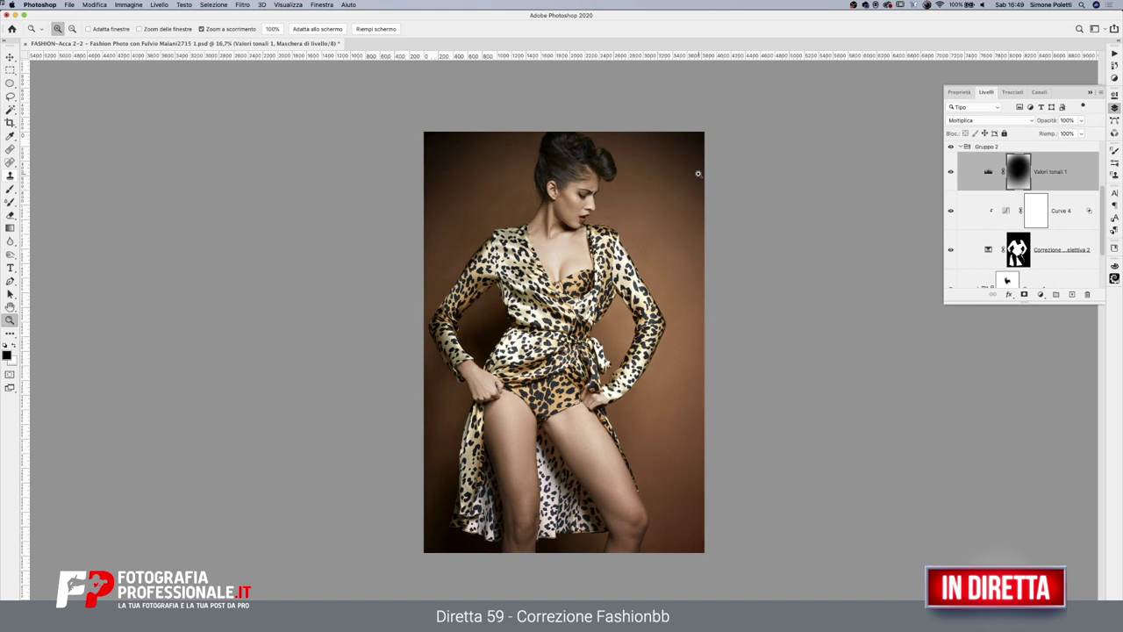
Collapse Gruppo 2 and toggle it repeatedly to compare before and after
{"action": "left_click", "coordinate": [961, 147]}
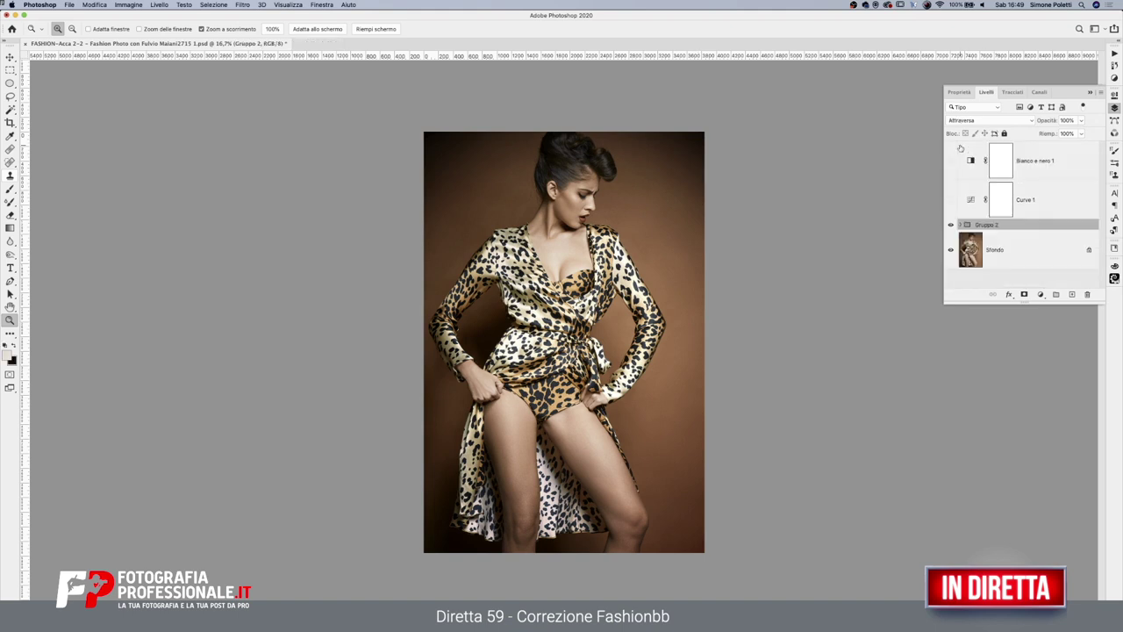
{"action": "left_click", "coordinate": [950, 224]}
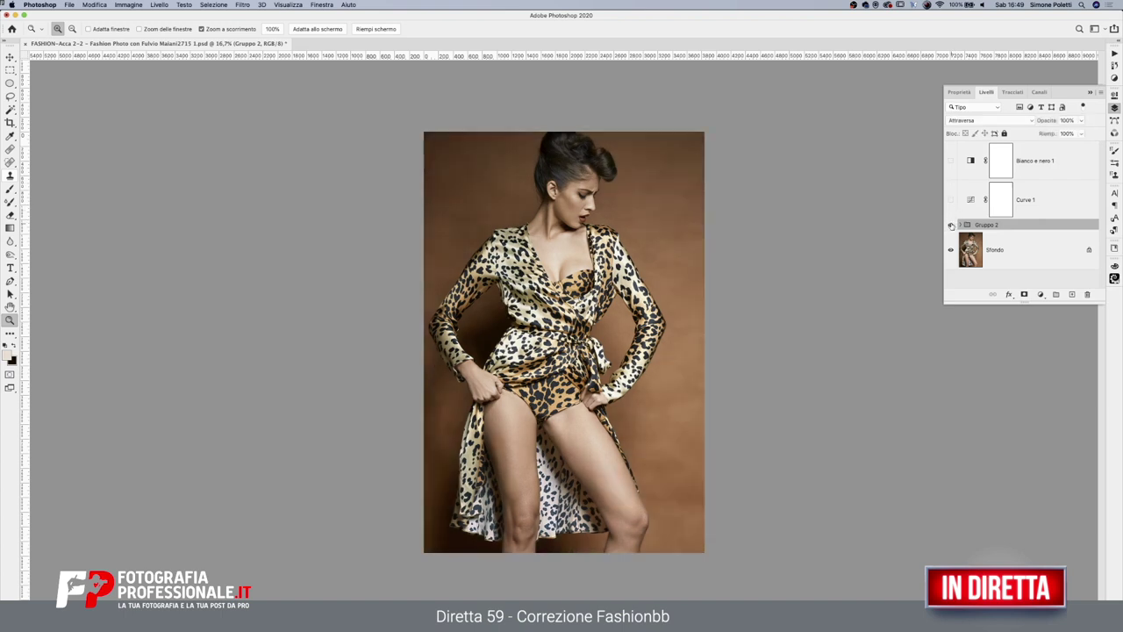
{"action": "left_click", "coordinate": [950, 225]}
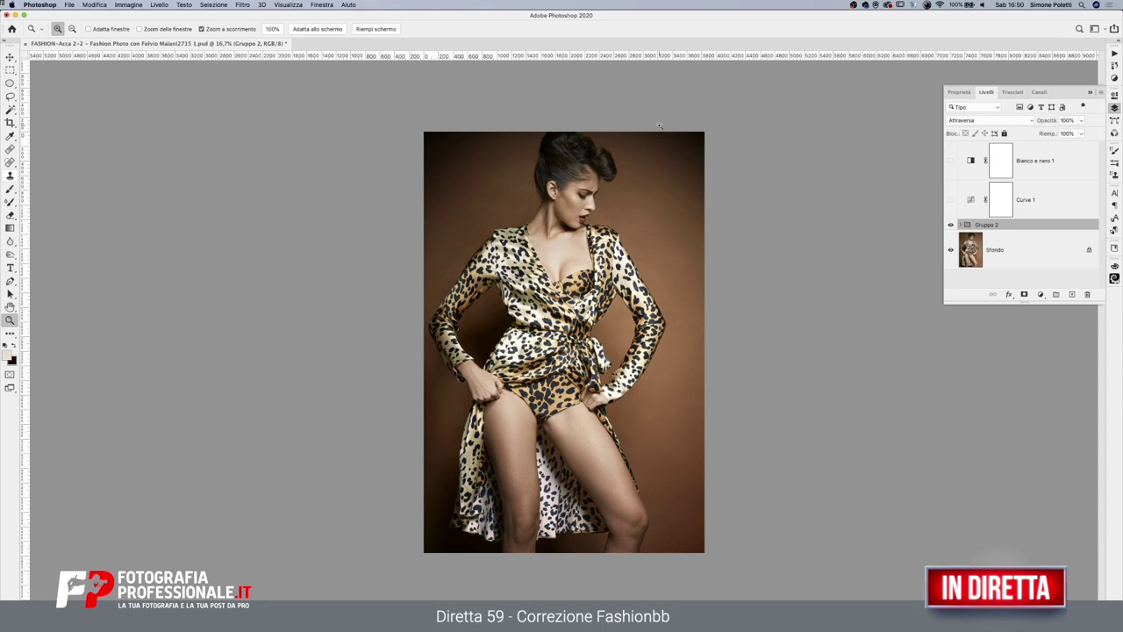
{"action": "left_click", "coordinate": [951, 224]}
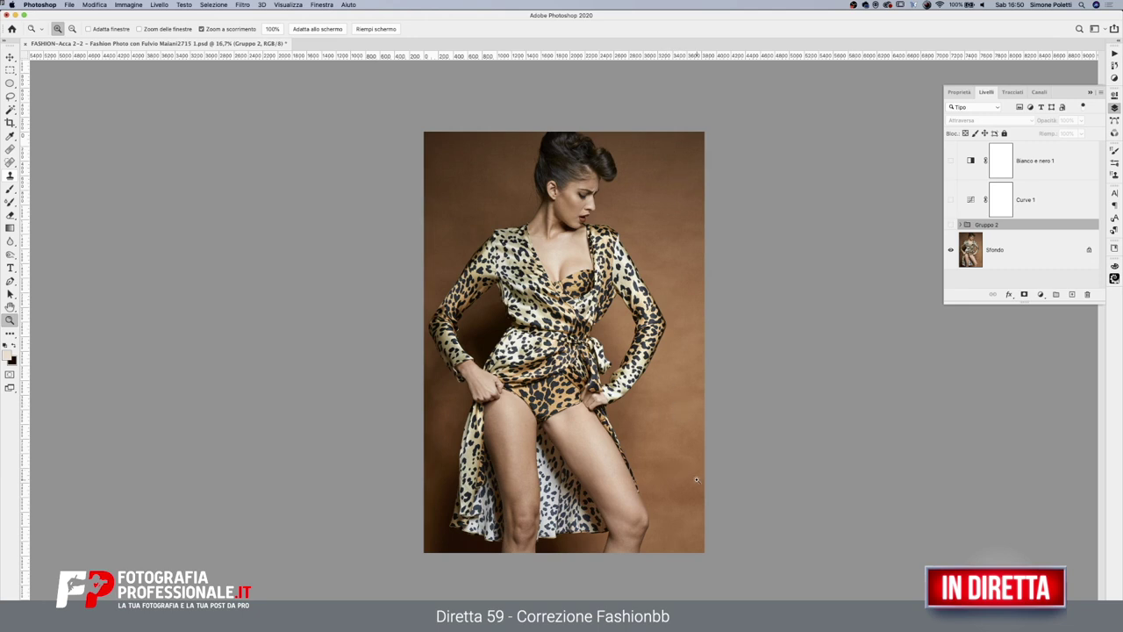
{"action": "left_click", "coordinate": [951, 227]}
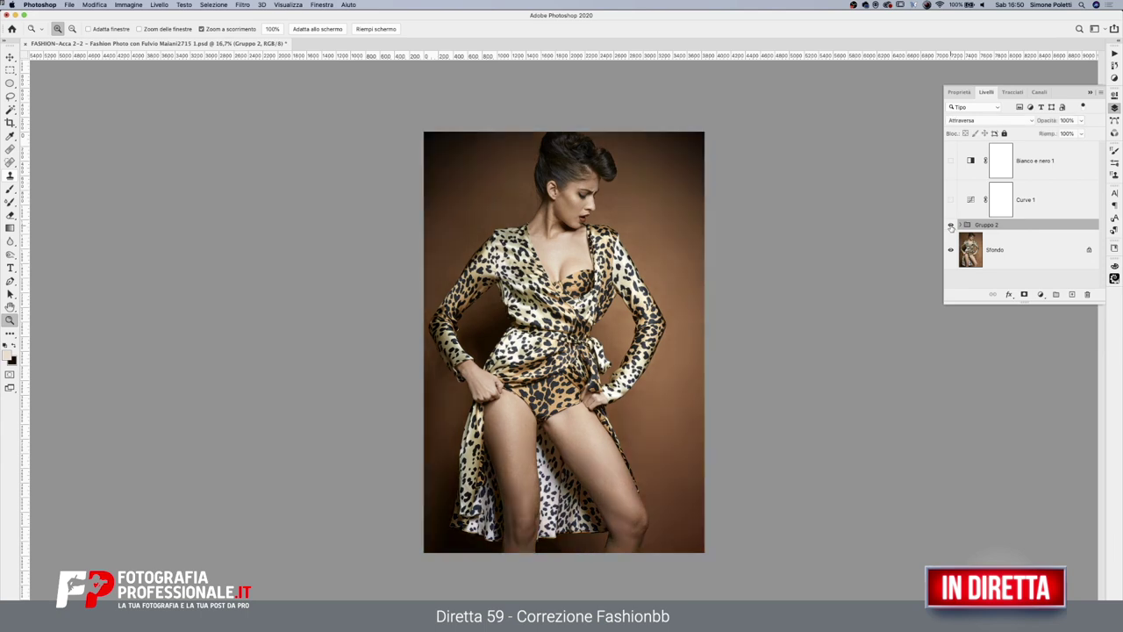
{"action": "left_click", "coordinate": [951, 227]}
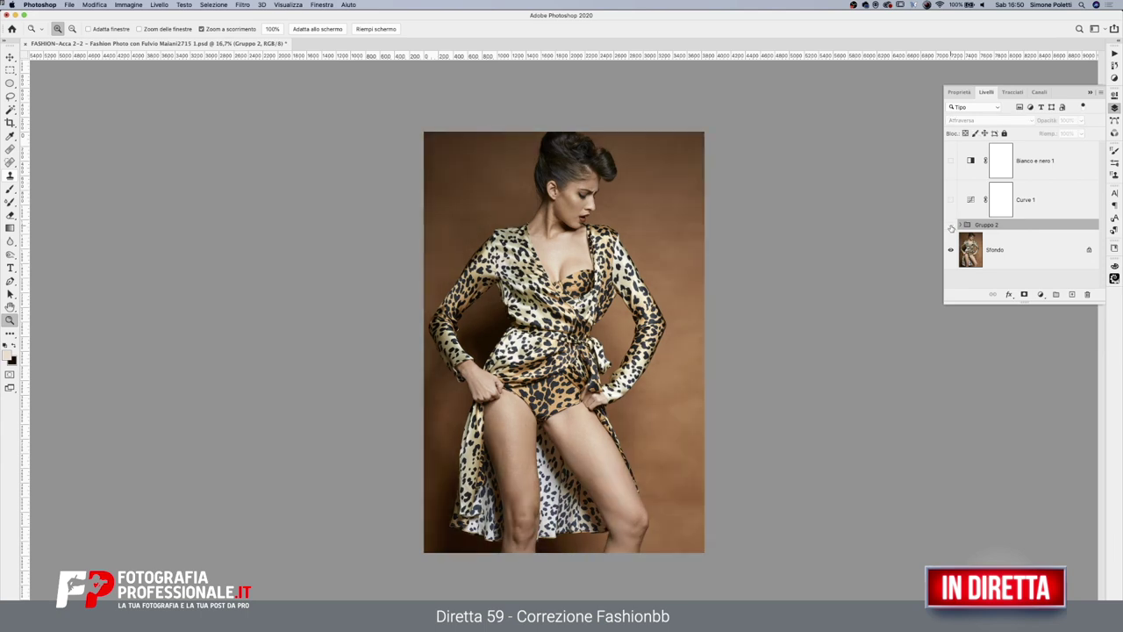
{"action": "left_click", "coordinate": [951, 227]}
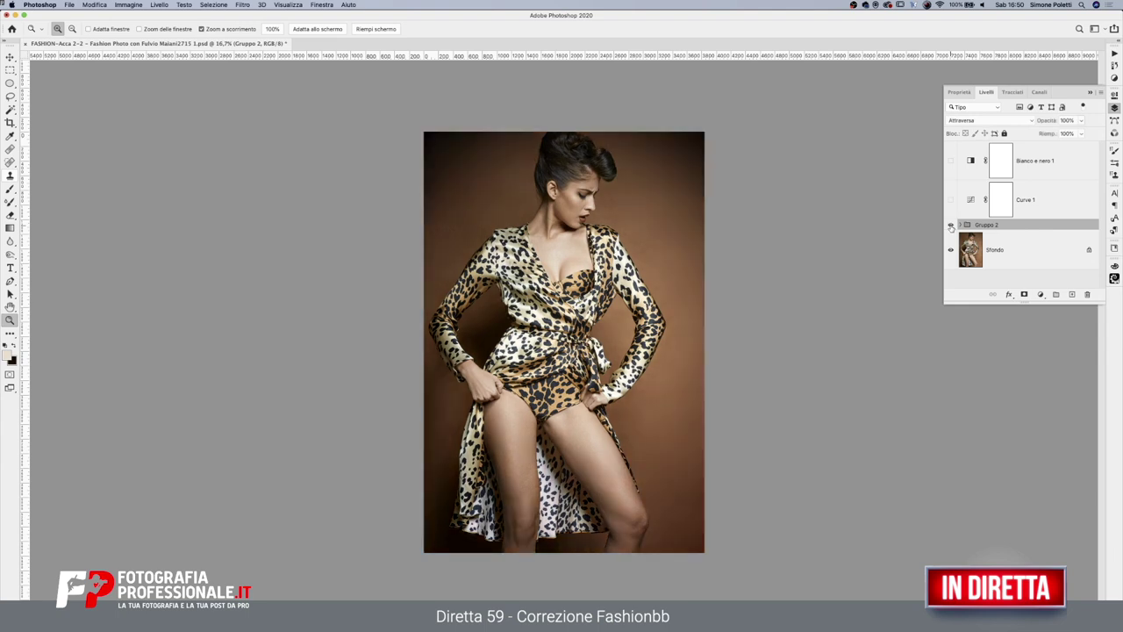
{"action": "left_click", "coordinate": [951, 227]}
{"action": "left_click", "coordinate": [951, 228]}
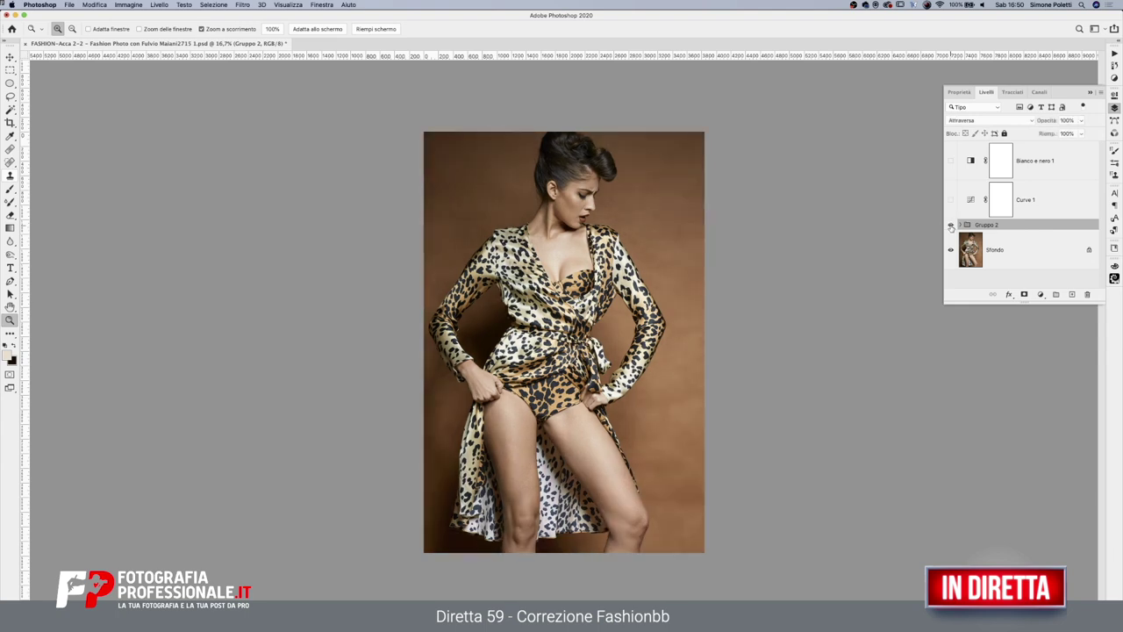
{"action": "left_click", "coordinate": [951, 228]}
{"action": "left_click", "coordinate": [951, 227]}
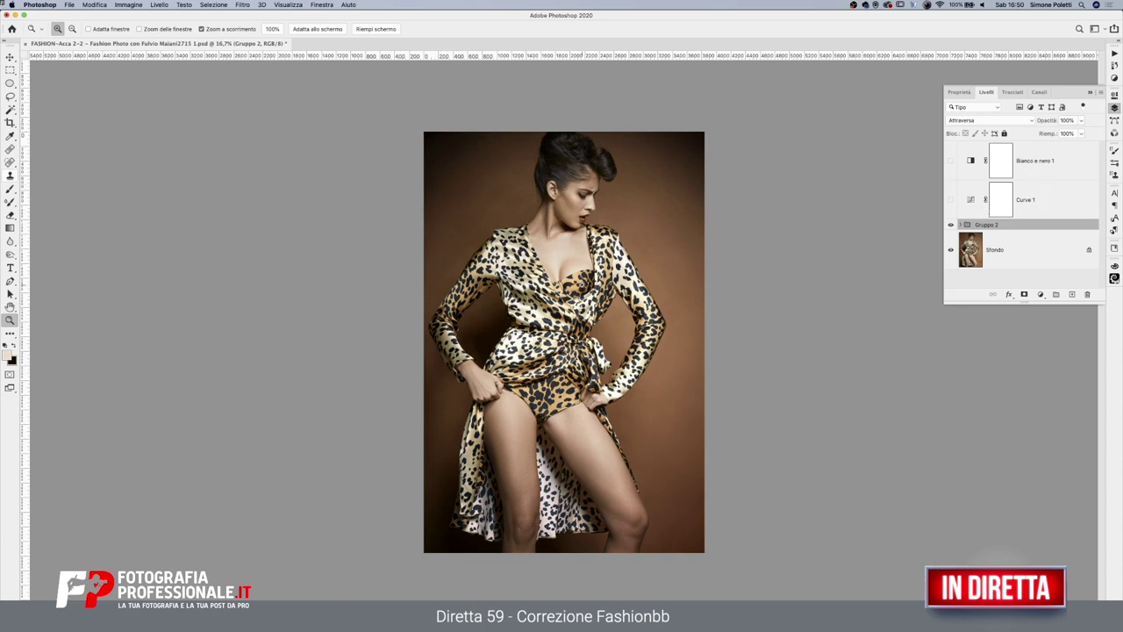
{"action": "left_click", "coordinate": [581, 281]}
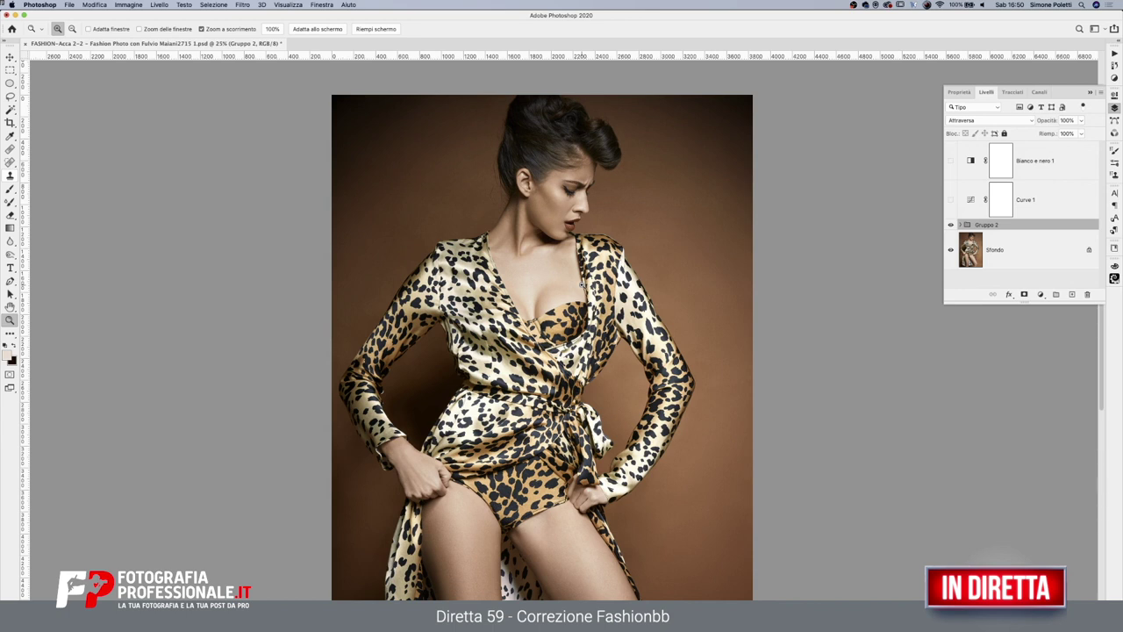
{"action": "left_click", "coordinate": [583, 285], "text": "alt"}
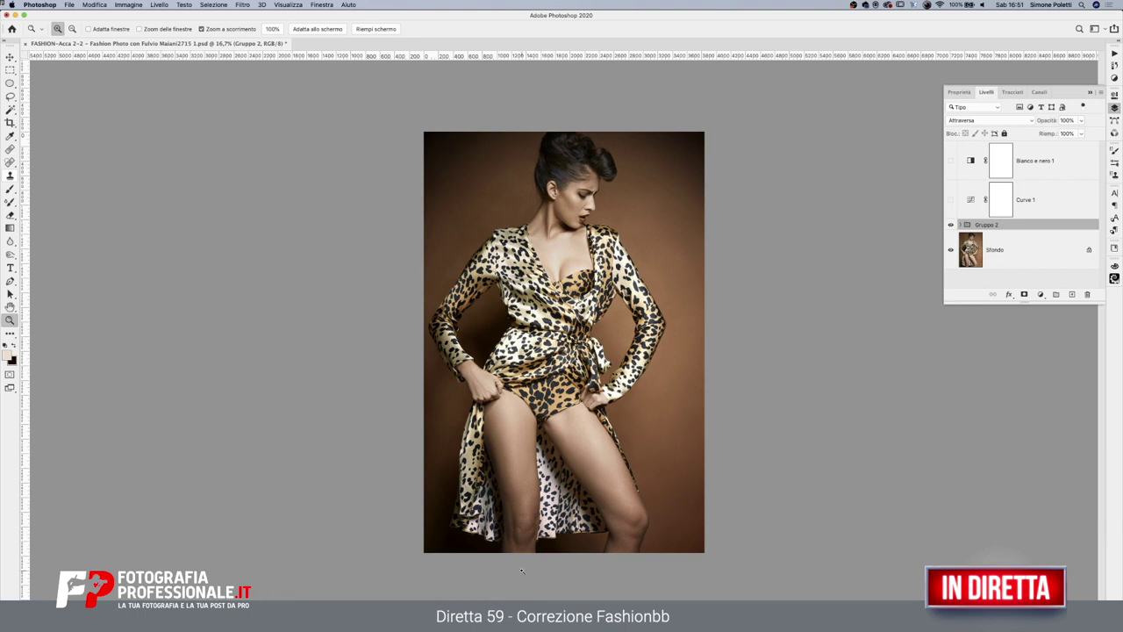
Save the document as PSD with maximized compatibility, then bring OBS Studio forward
{"action": "key", "text": "ctrl+s"}
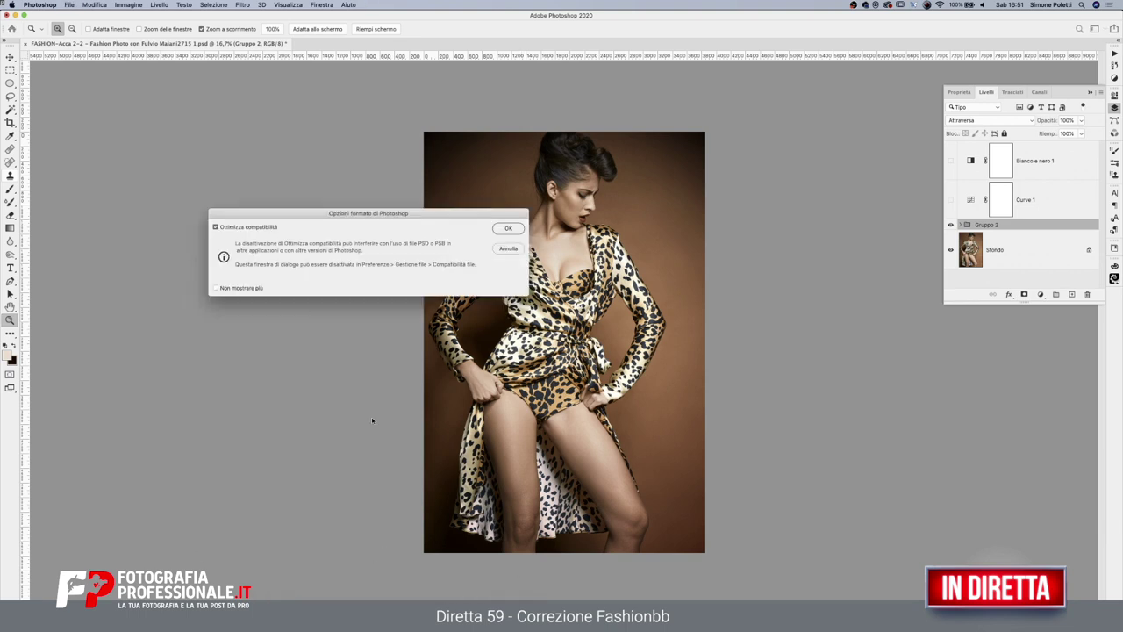
{"action": "left_click", "coordinate": [508, 228]}
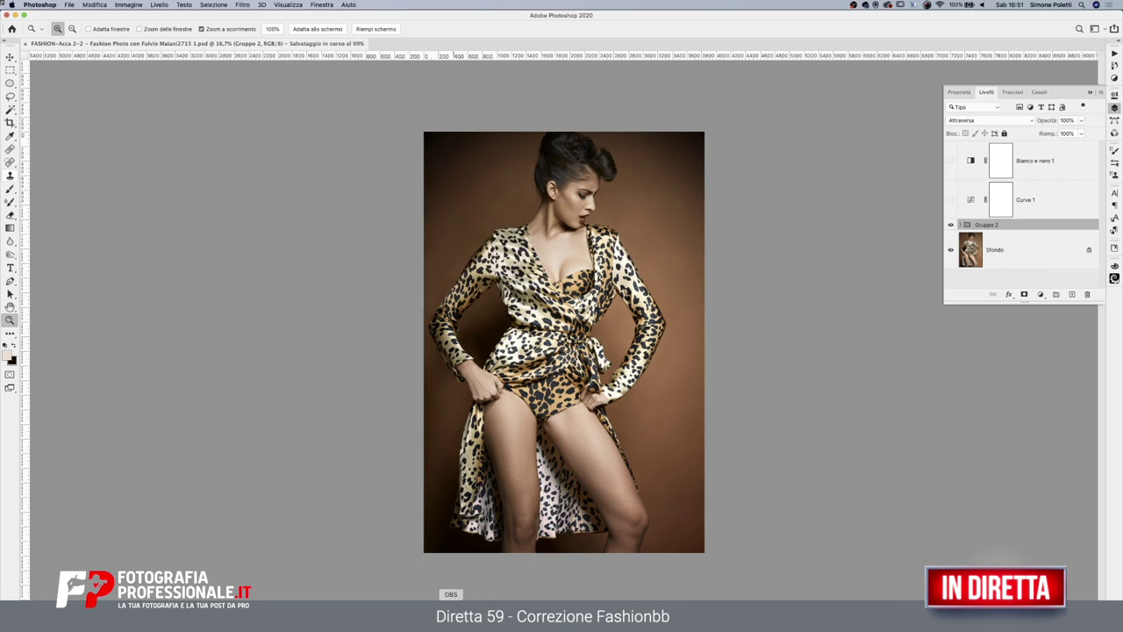
{"action": "left_click", "coordinate": [450, 614]}
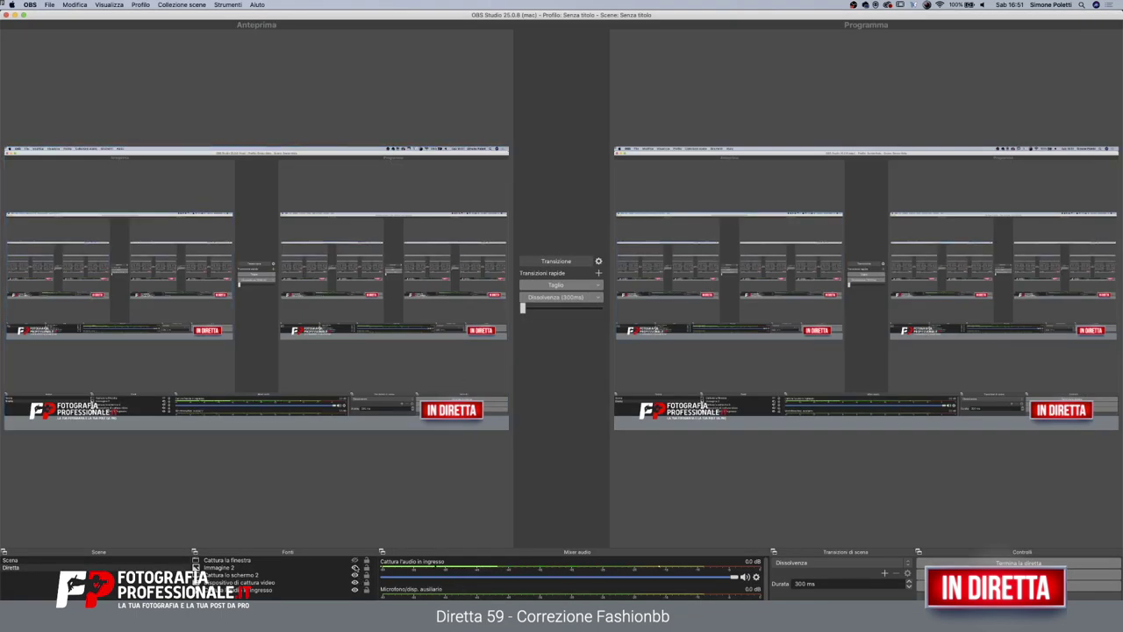
Put the webcam scene live on the OBS program output
{"action": "left_click", "coordinate": [354, 574]}
{"action": "left_click", "coordinate": [555, 262]}
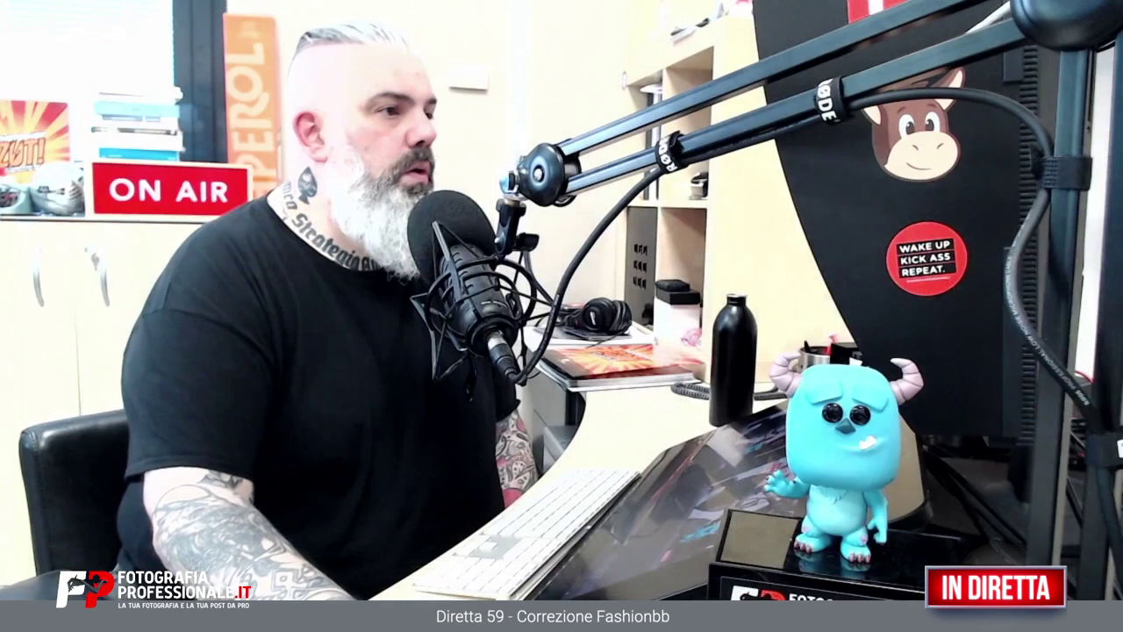